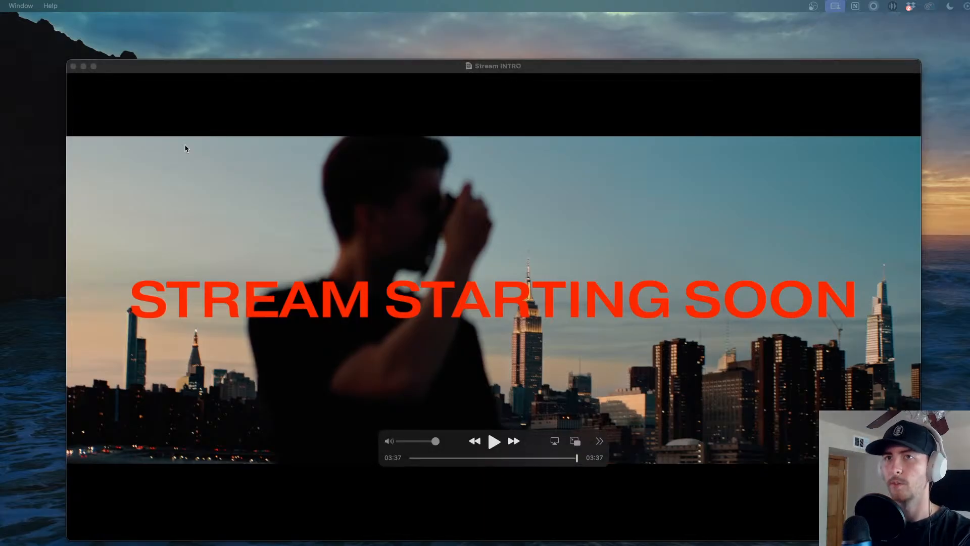
- Close the Stream INTRO video and enlarge the Project Manager window so that more projects fit in each row
left_click(73, 66)
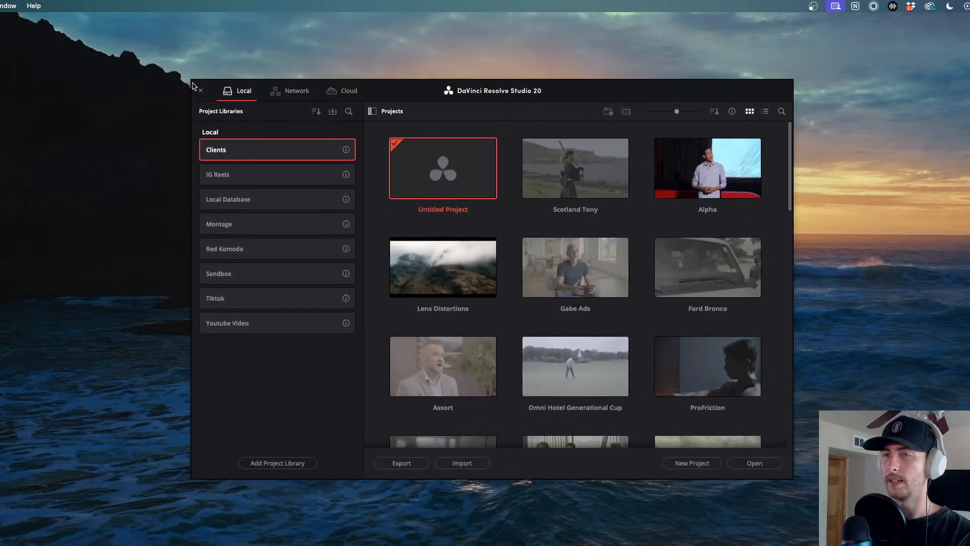
left_click_drag(192, 80, 7, 4)
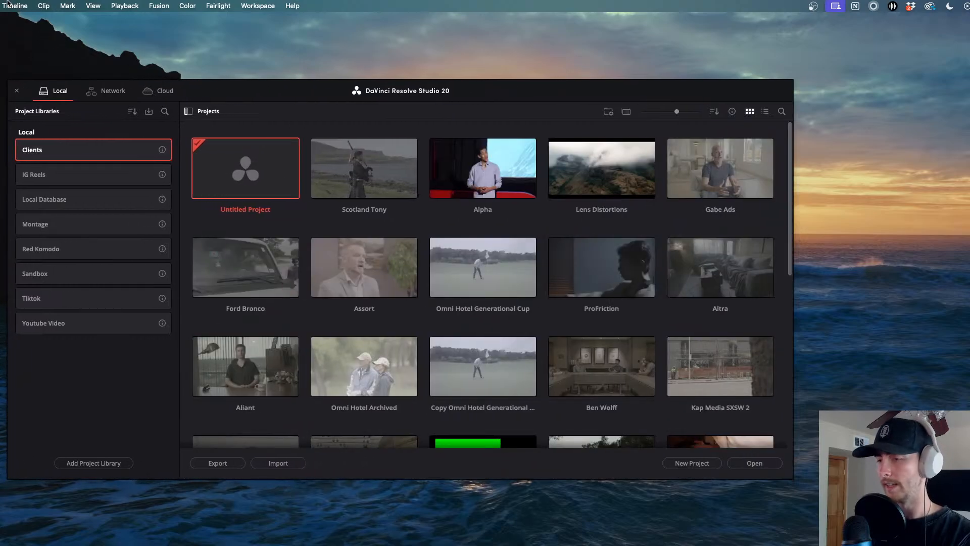
left_click_drag(791, 482, 969, 480)
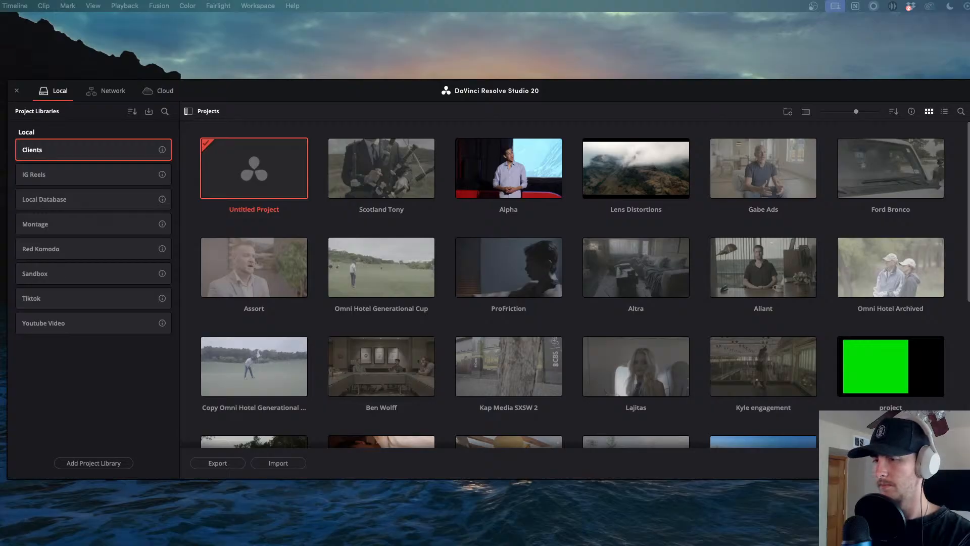
- Move the live chat pop-out window clear of the Project Manager, and bring the Project Manager back to the front
left_click_drag(217, 543, 27, 119)
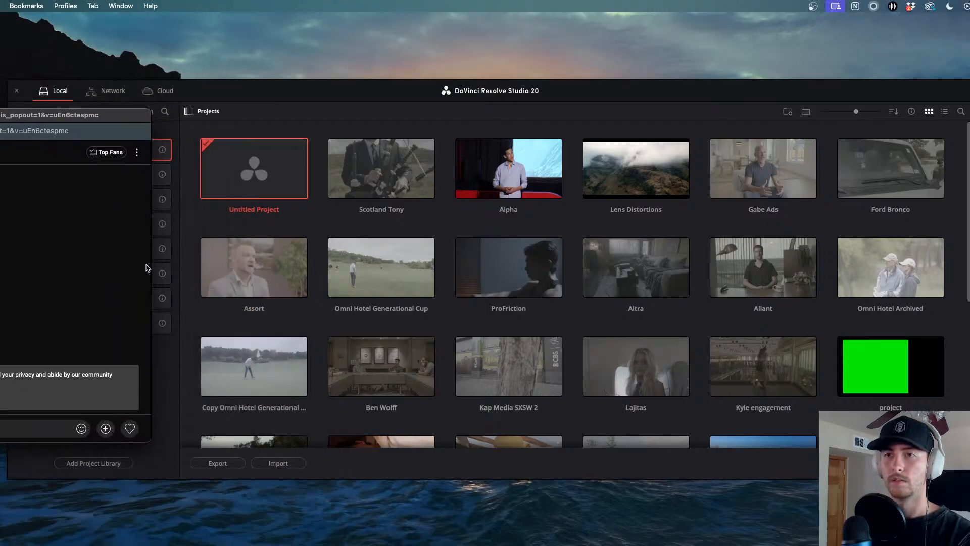
left_click_drag(150, 264, 0, 263)
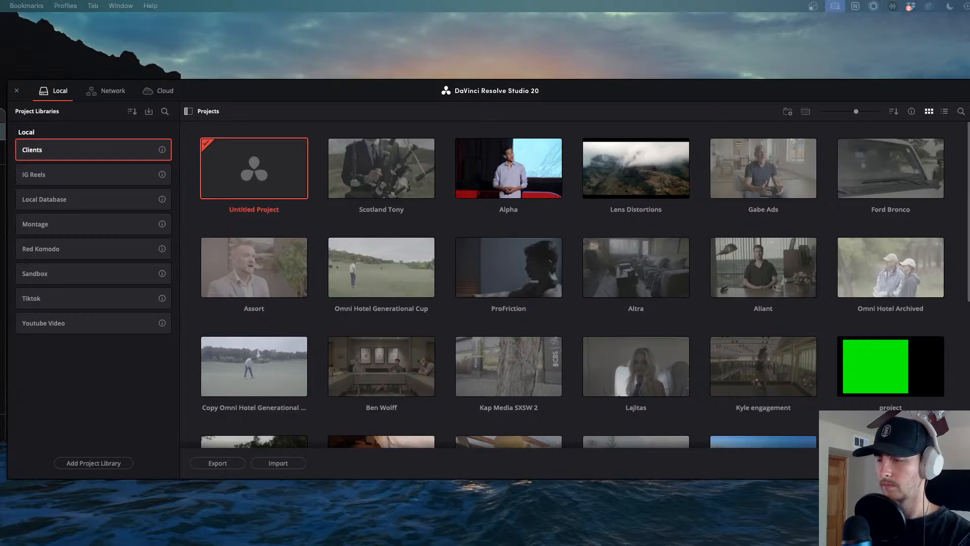
left_click(16, 225)
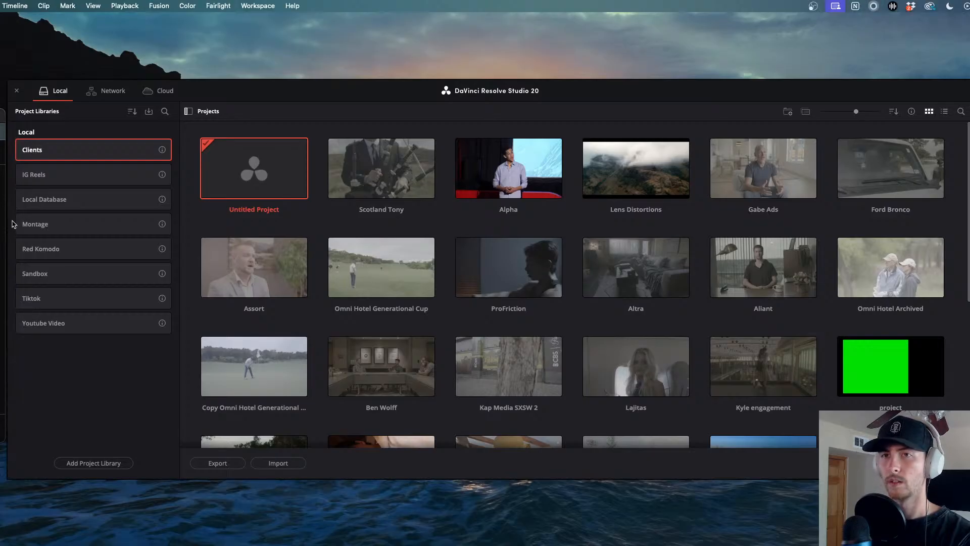
- Open the China and Japan project from the Youtube Video project library
left_click(94, 153)
left_click(86, 325)
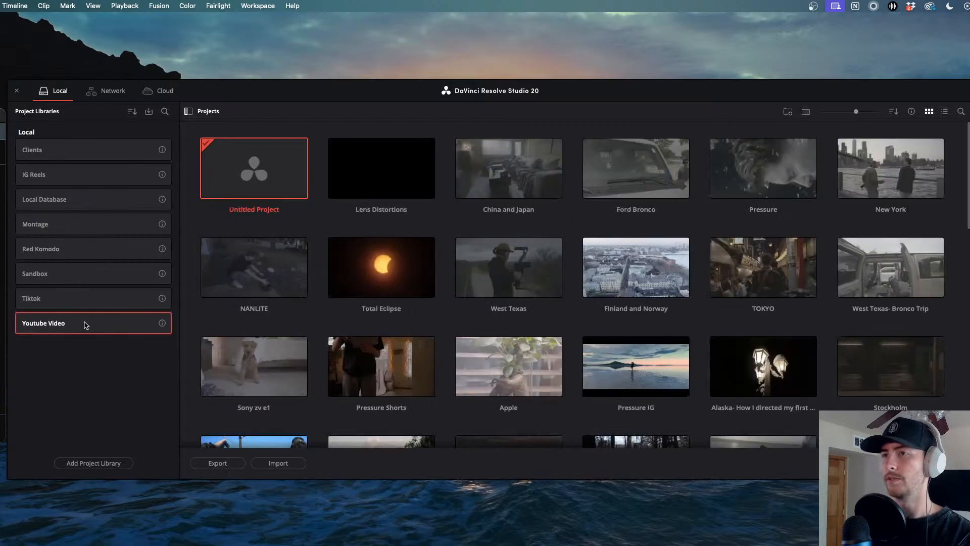
double_click(506, 197)
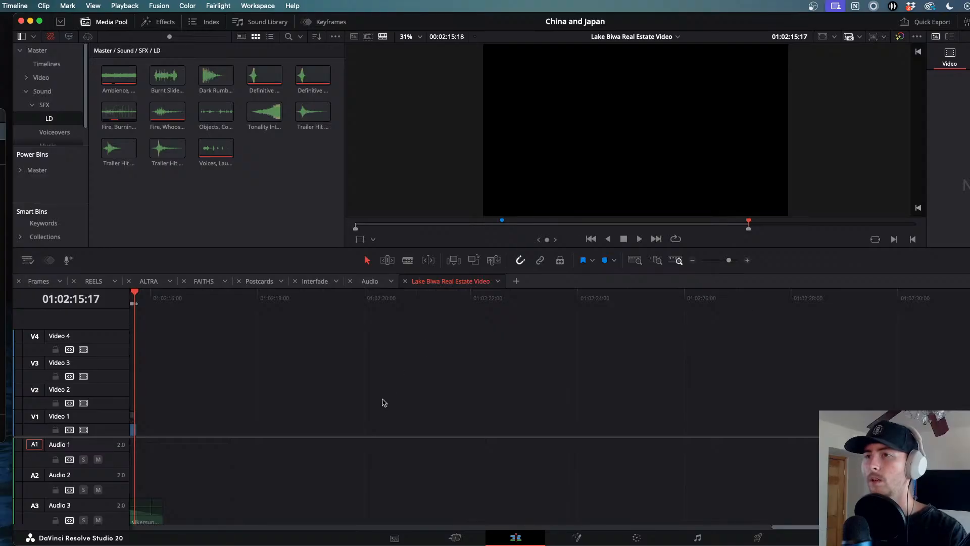
- Show the Timelines bin of the media pool and start creating a new timeline in it
scroll(384, 402, "down", 3)
scroll(384, 402, "up", 5)
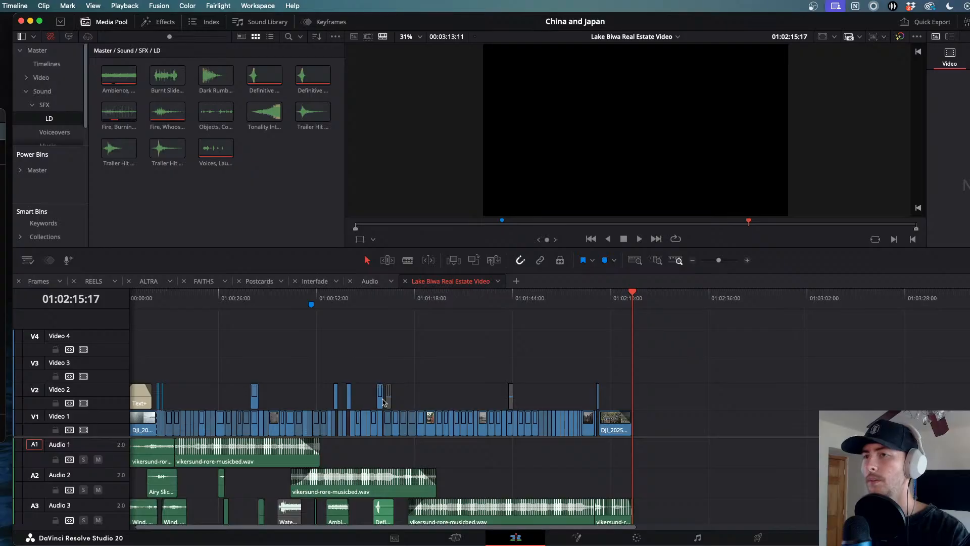
left_click(49, 64)
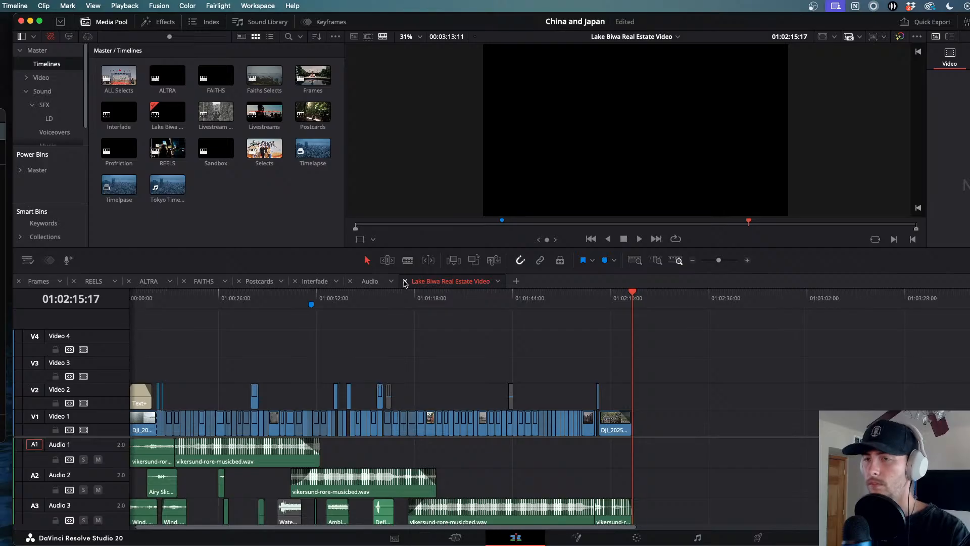
left_click(242, 190)
key("super+n")
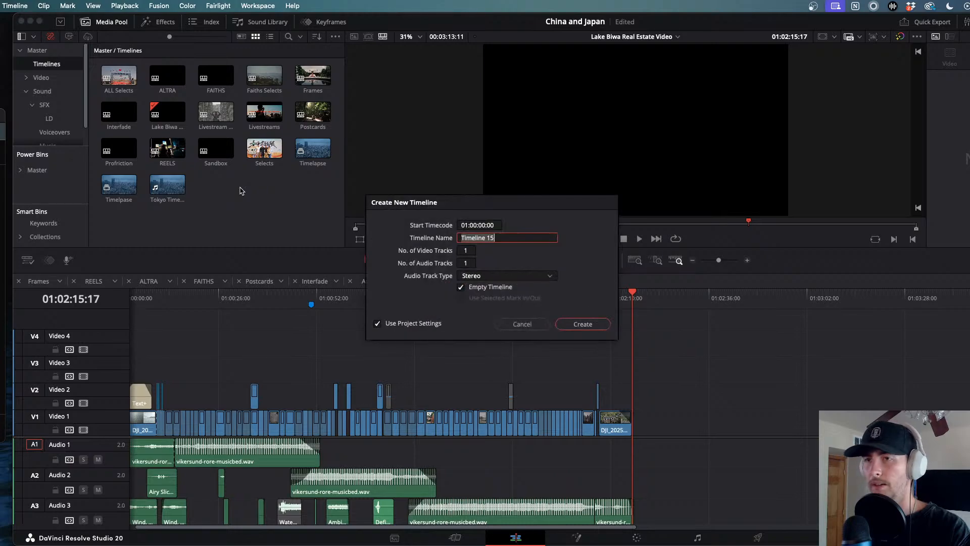
type("Japan")
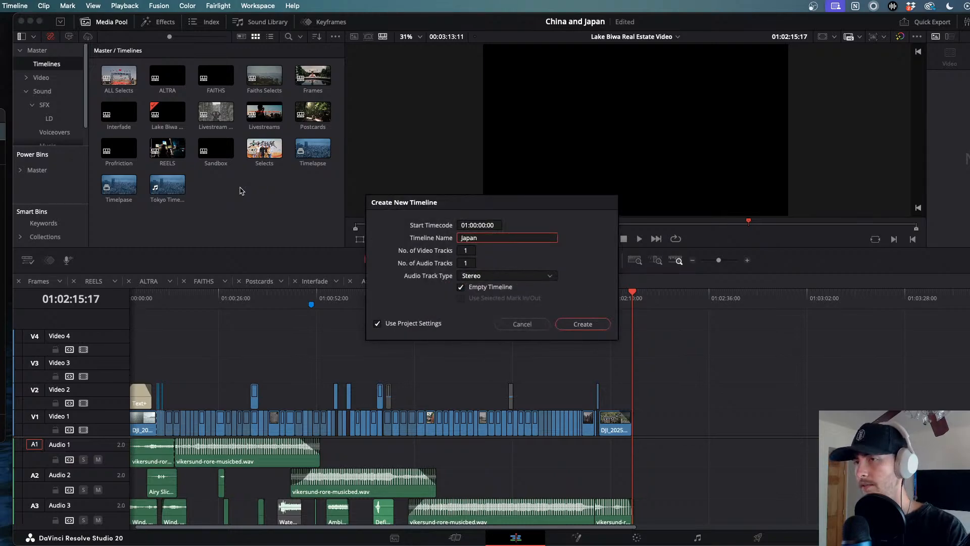
key("BackSpace")
key("BackSpace")
key("BackSpace")
key("BackSpace")
key("BackSpace")
type("Asia ")
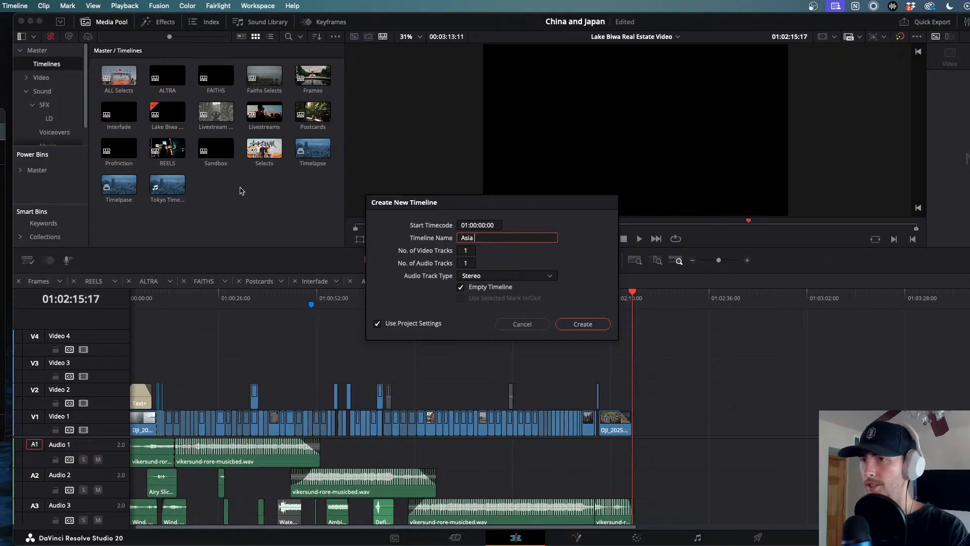
type("Youtub")
key("BackSpace")
key("BackSpace")
key("BackSpace")
key("BackSpace")
key("BackSpace")
key("BackSpace")
key("BackSpace")
key("BackSpace")
key("BackSpace")
key("BackSpace")
key("BackSpace")
- Create the new timeline with the name Tokyo Youtube Video, and place it ahead of Lake Biwa Real Estate Video among the open timelines
type("Tokyo ")
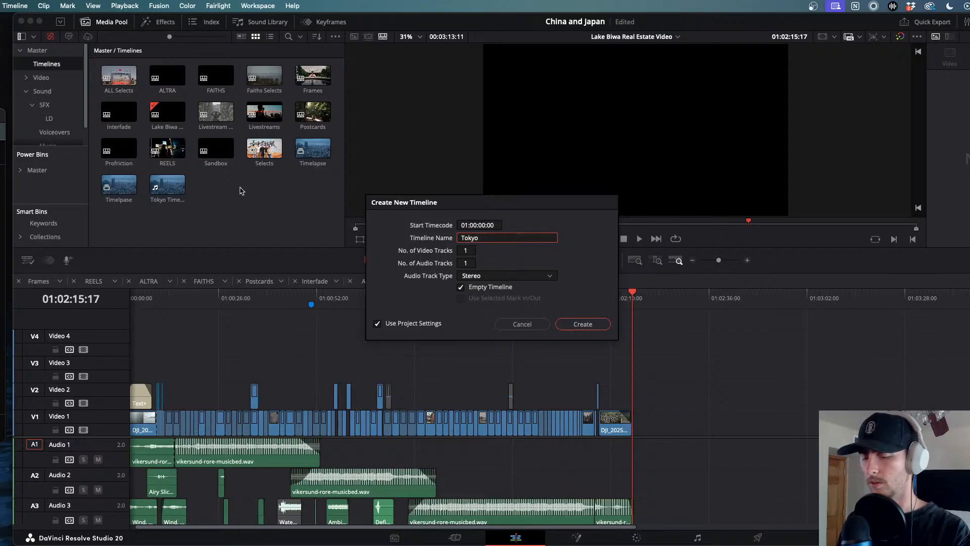
type("You")
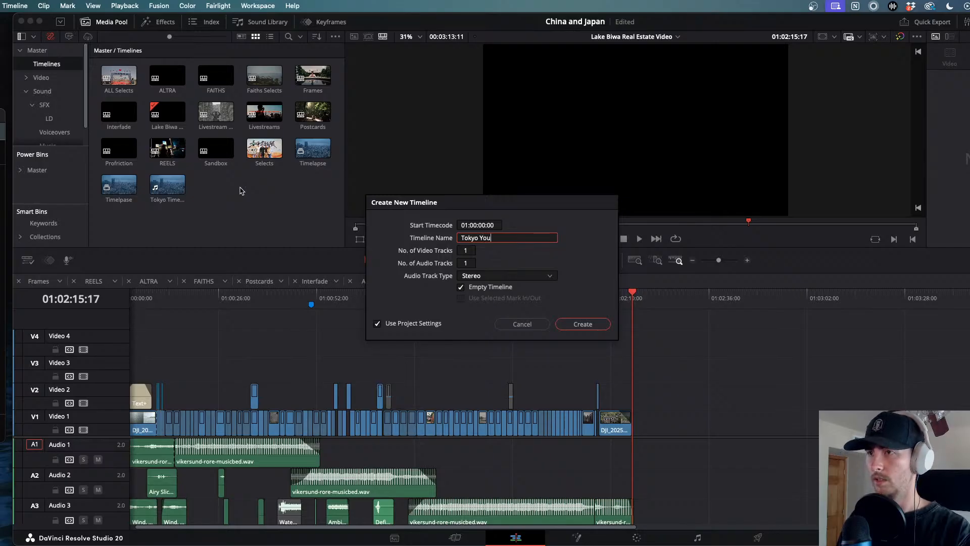
type("tube Video")
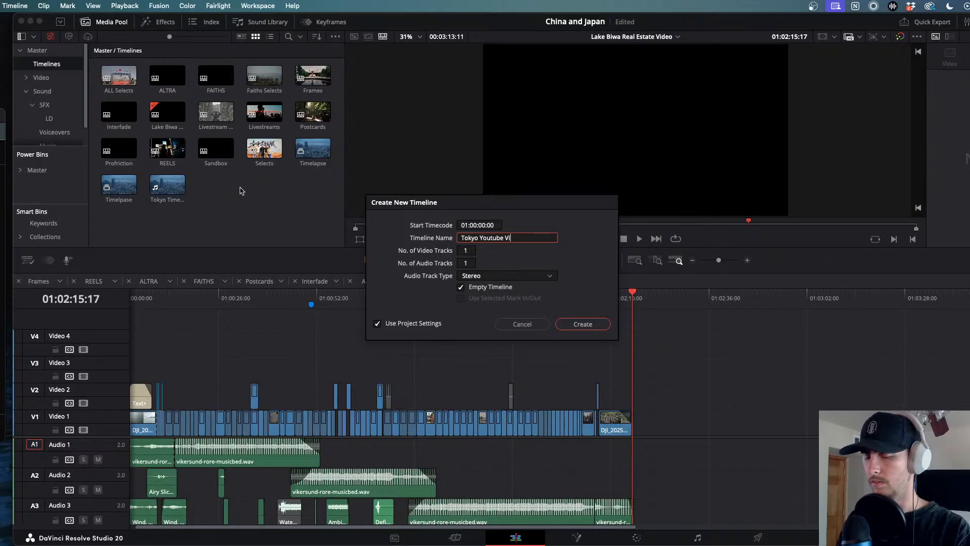
left_click(589, 325)
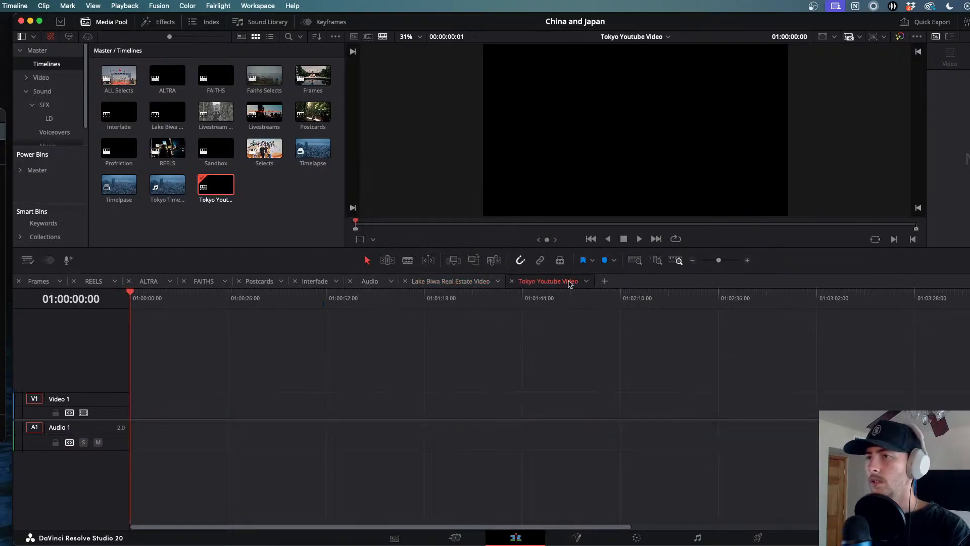
left_click_drag(570, 284, 476, 286)
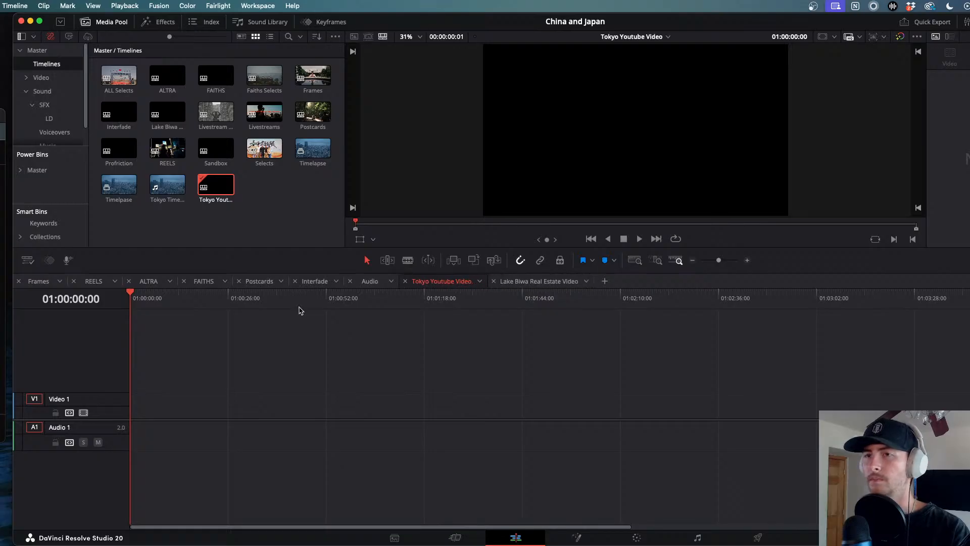
- Switch to Chrome, bring the YouTube video "Cinematic Reality: Japan" into view over the editor, and pause it at the beginning
key("super+Tab")
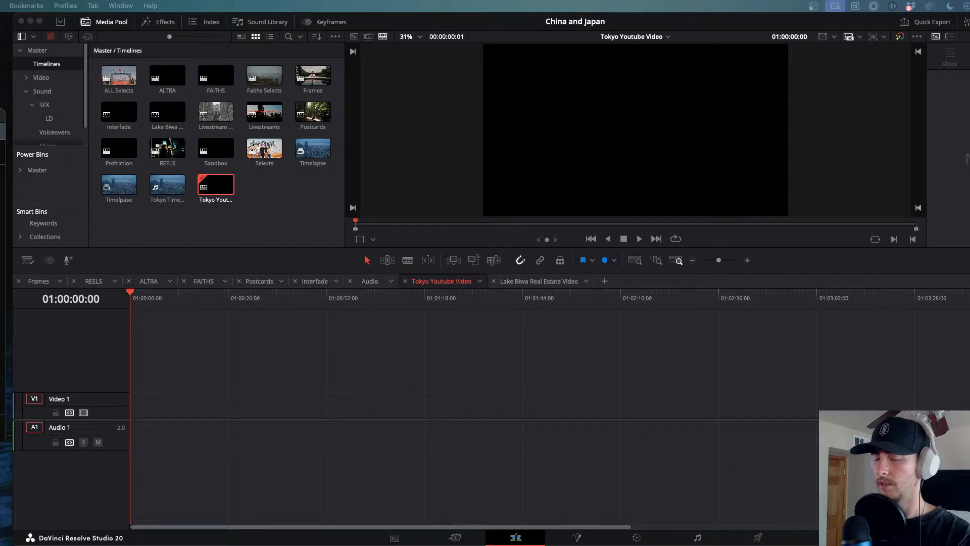
left_click_drag(505, 534, 553, 15)
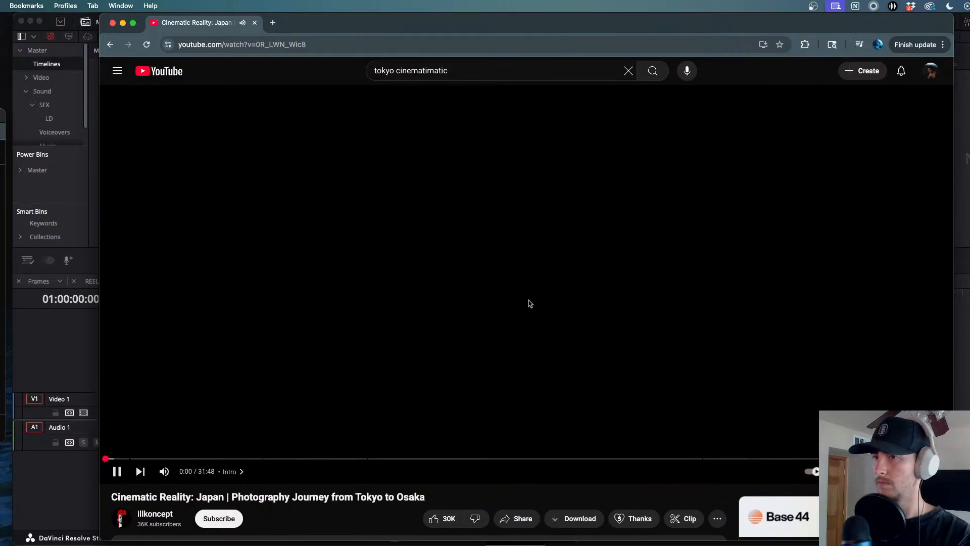
left_click(530, 303)
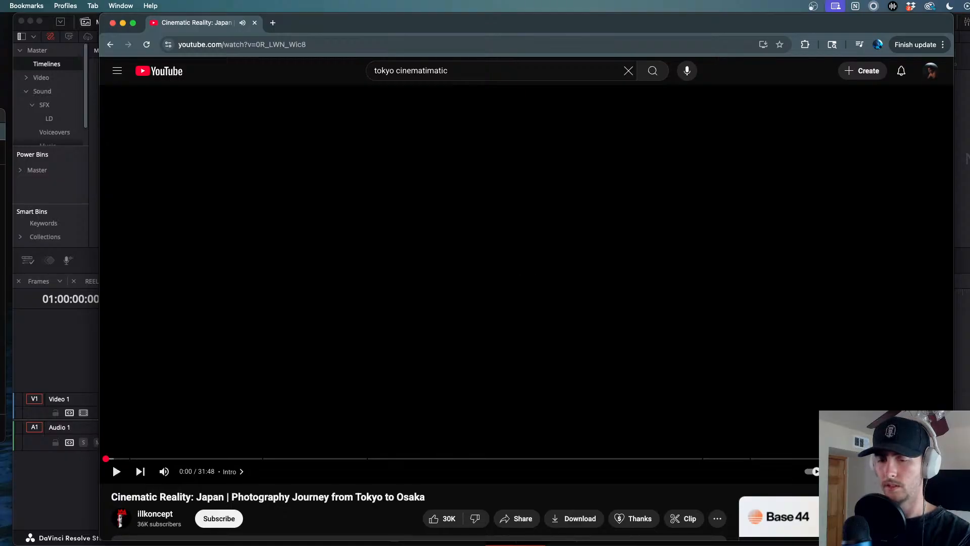
key("super+Tab")
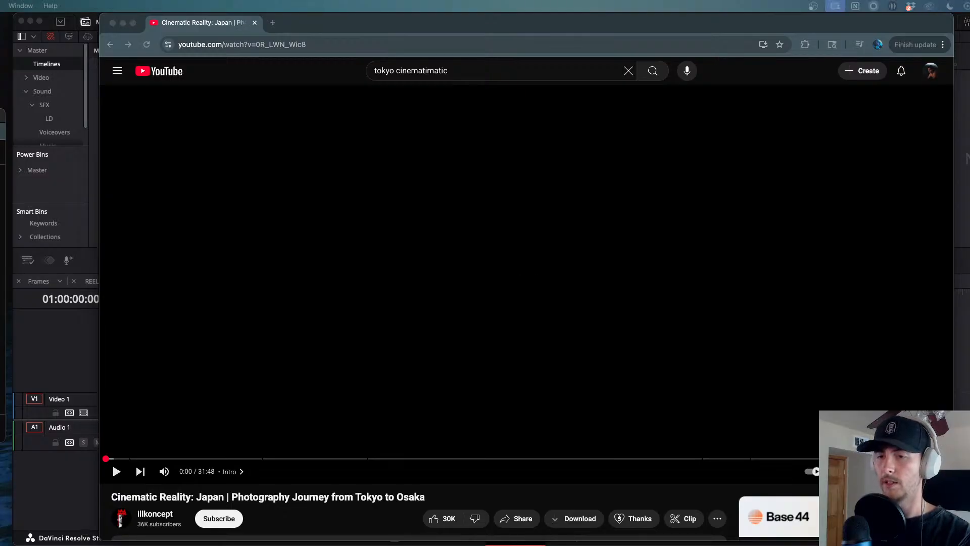
key("super+Tab")
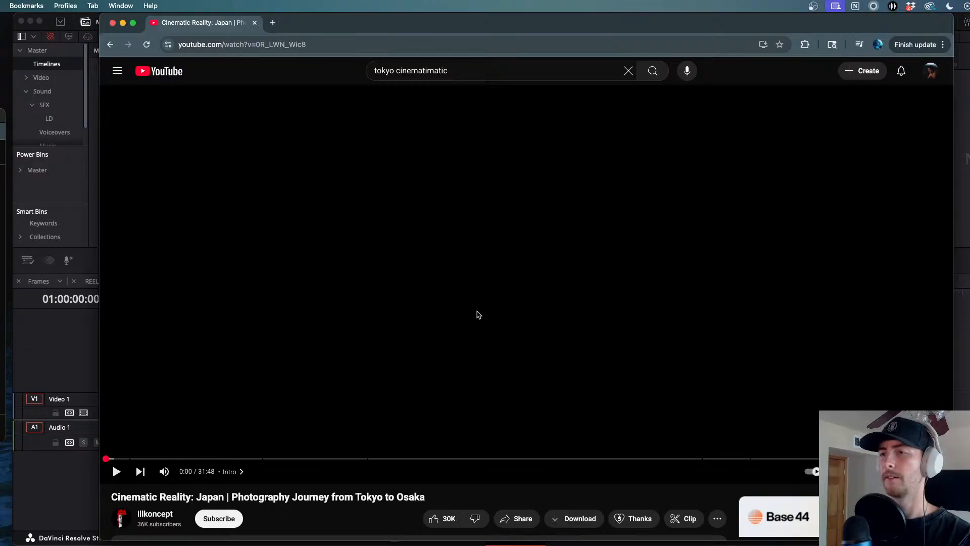
- Watch the reference video's intro up to the start of the Day chapter, pausing at 0:29 and 0:57
left_click(463, 292)
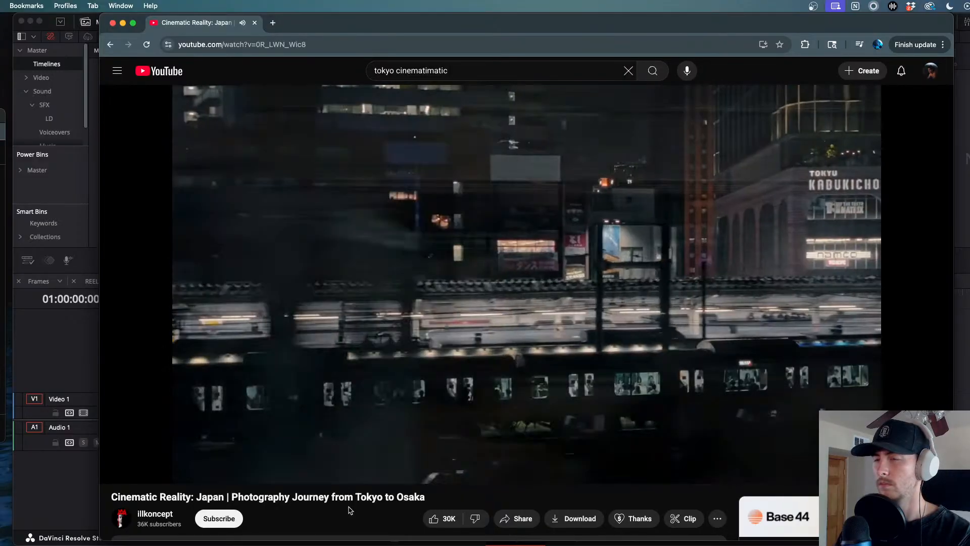
key("space")
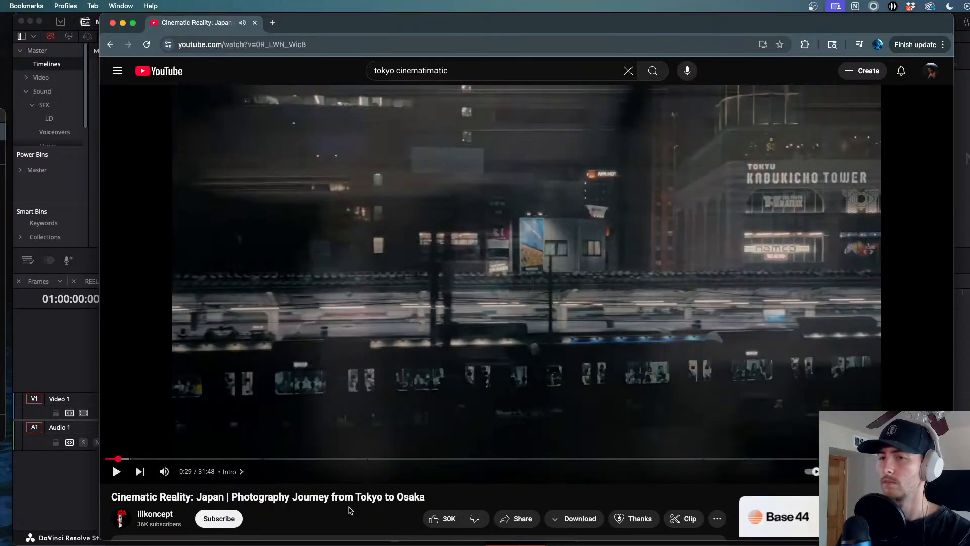
key("space")
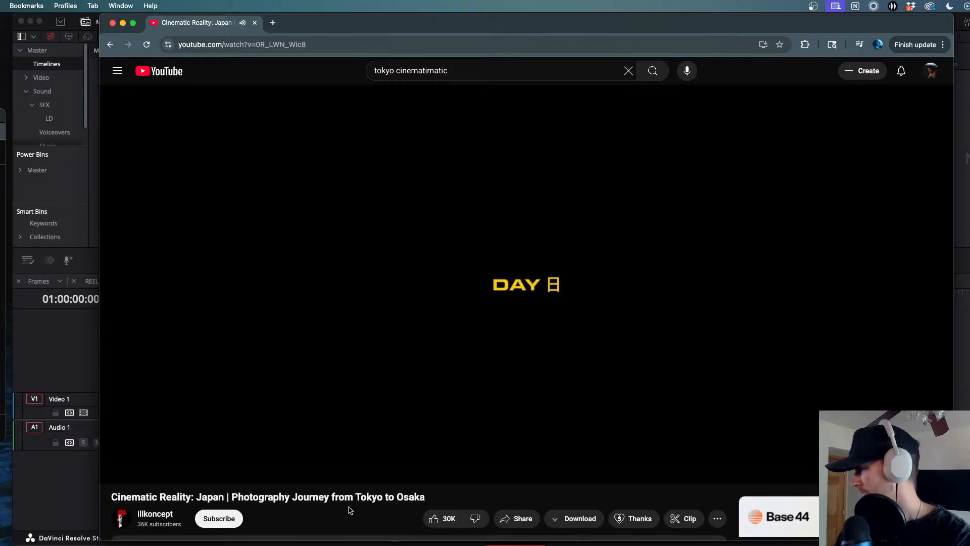
key("space")
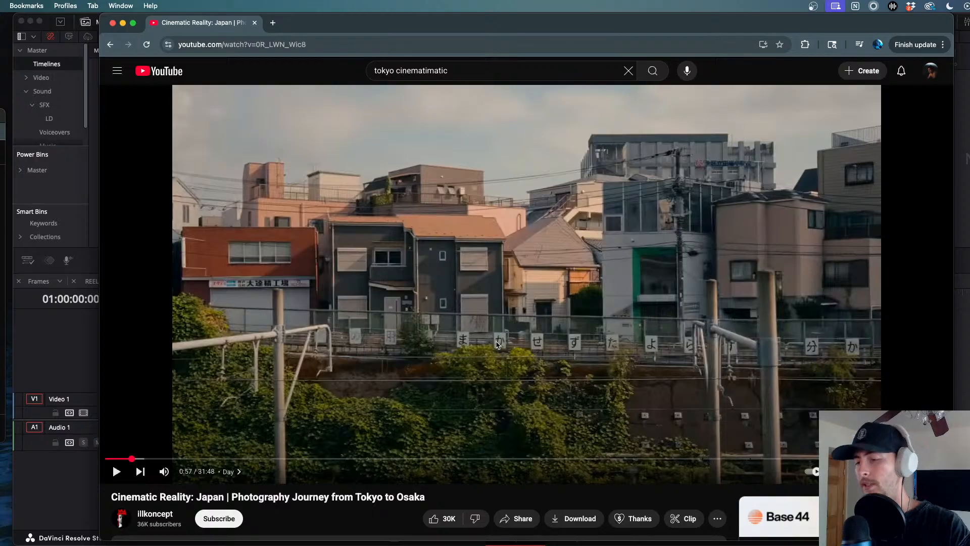
- Continue watching the Day chapter while looking through the video's description and comments, and pause at 1:40
left_click(497, 343)
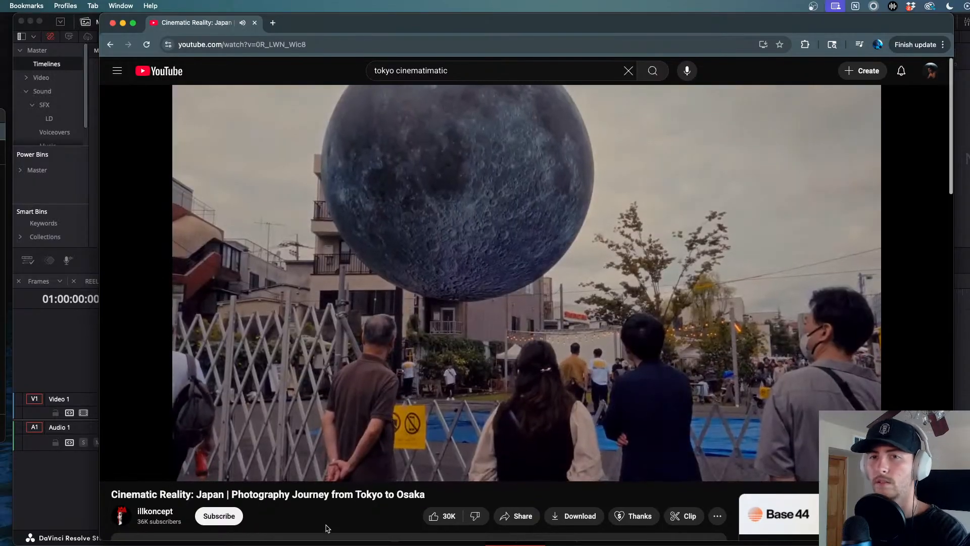
scroll(325, 528, "down", 3)
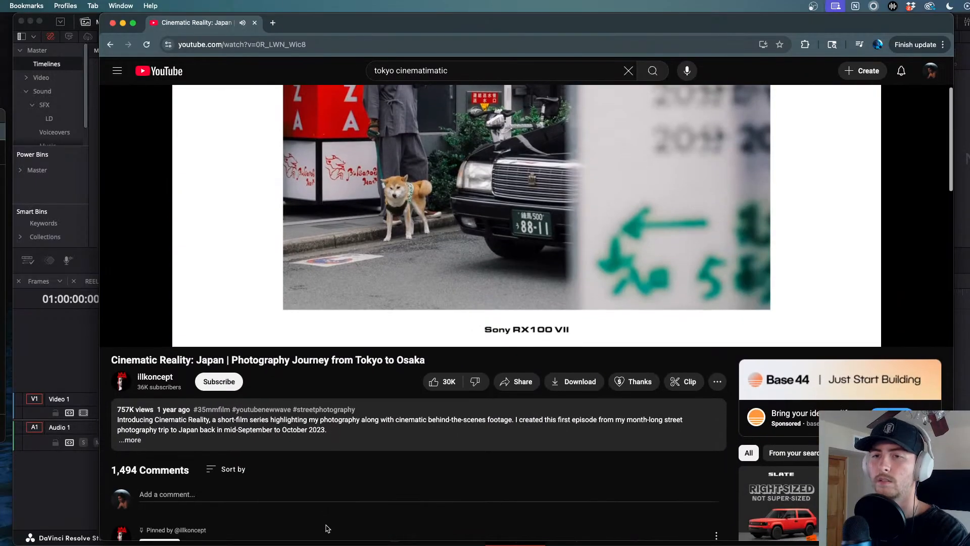
scroll(325, 528, "up", 3)
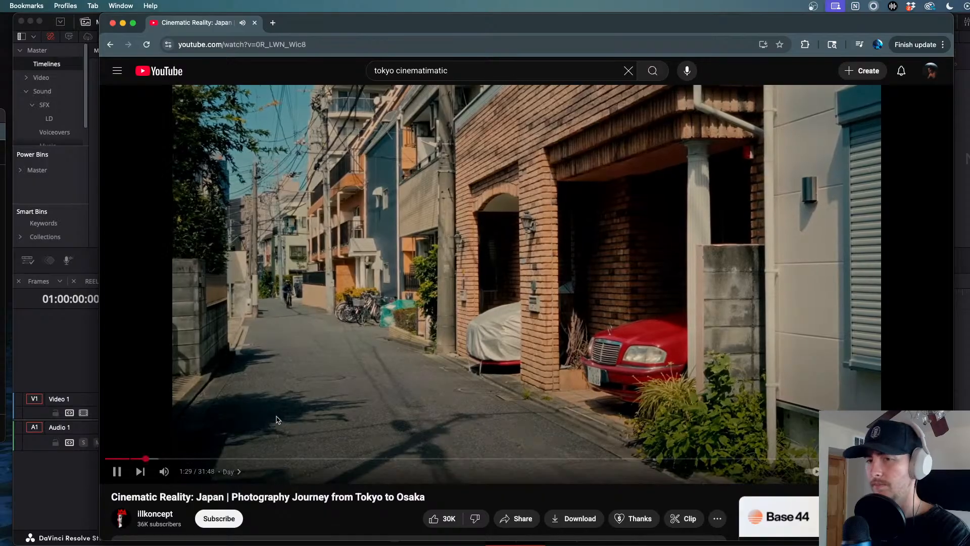
scroll(274, 387, "down", 3)
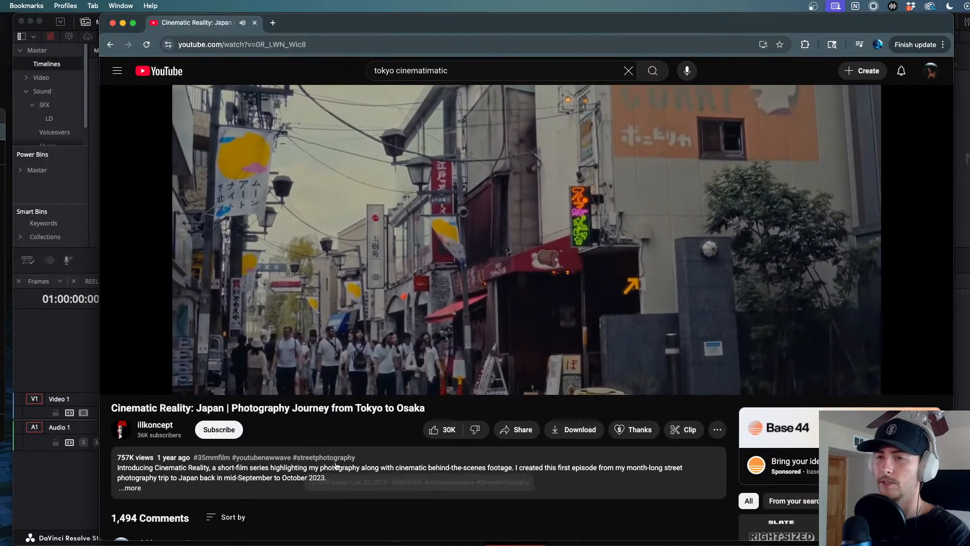
scroll(427, 499, "down", 6)
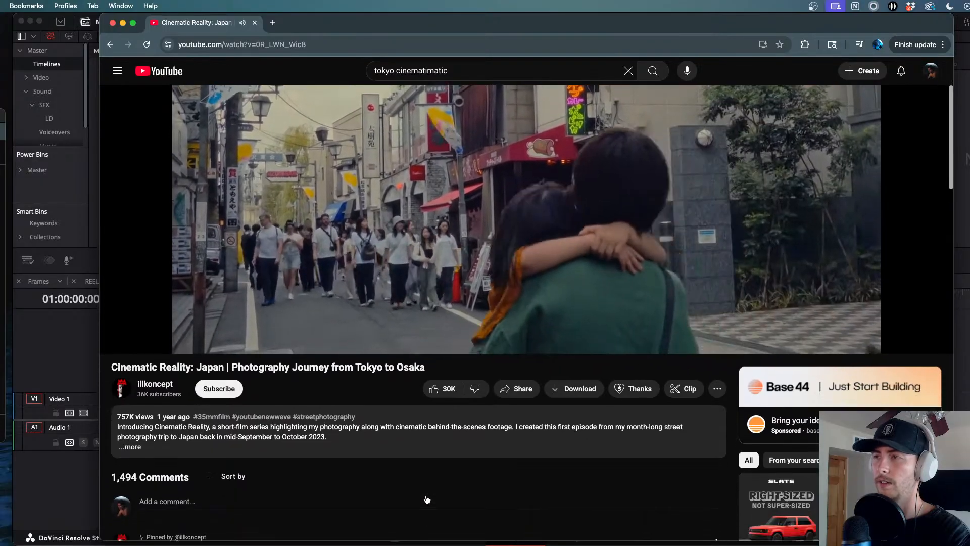
scroll(427, 499, "down", 3)
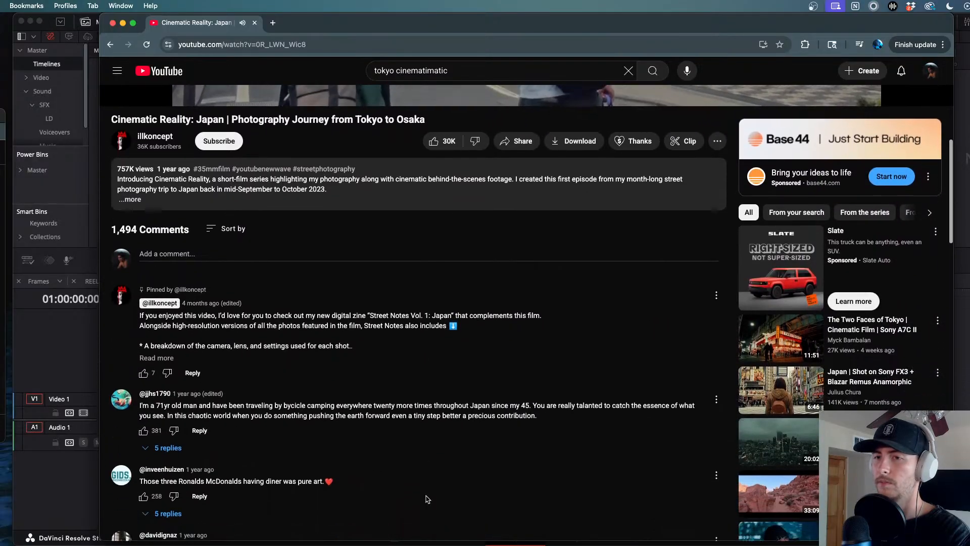
scroll(427, 499, "up", 10)
scroll(427, 499, "up", 1)
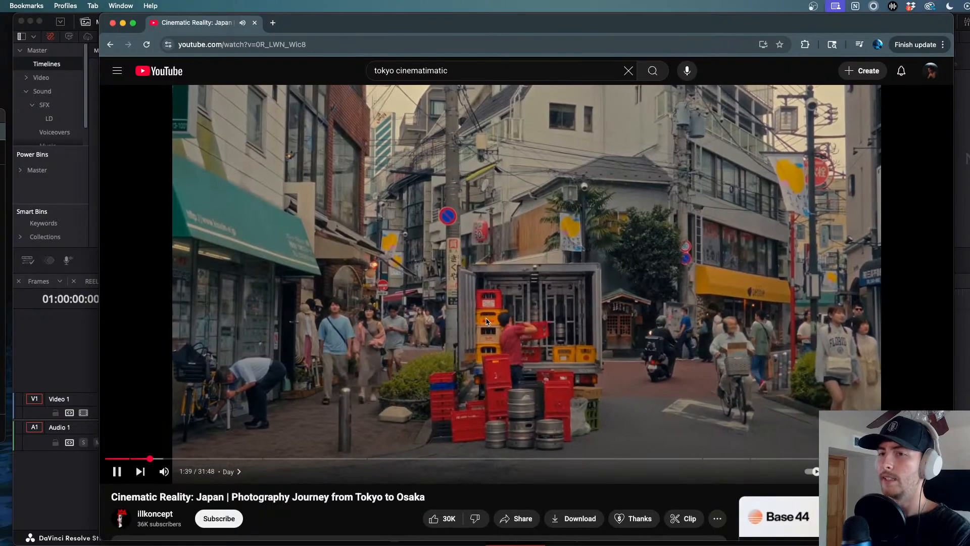
key("space")
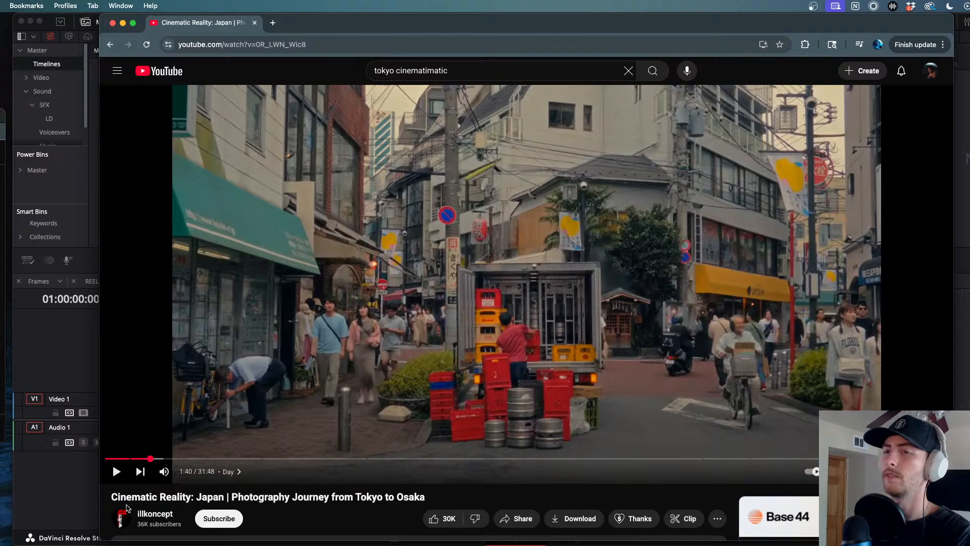
- Skip ahead to 4:13 in the Day chapter and on to the Metro chapter, watching it with pauses at 6:44 and 6:50
left_click(217, 459)
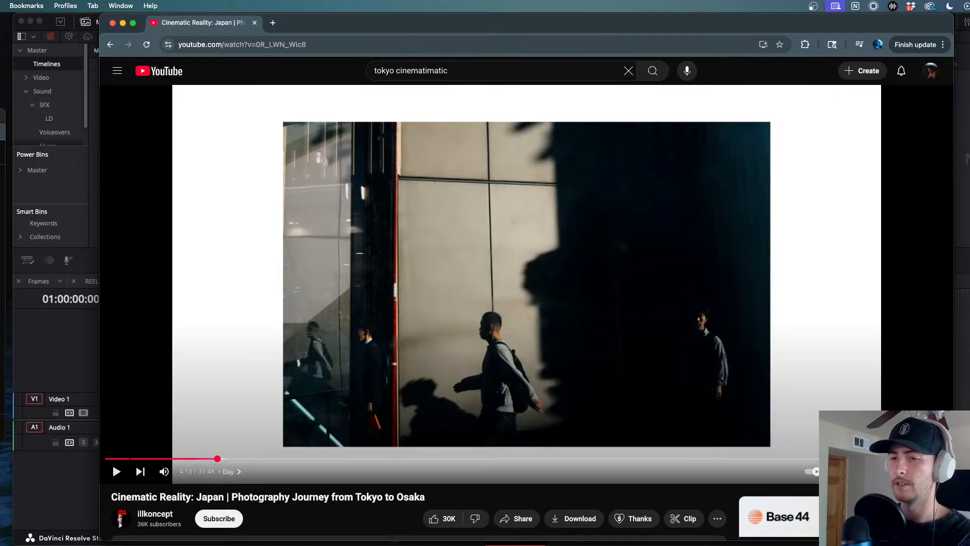
left_click(417, 357)
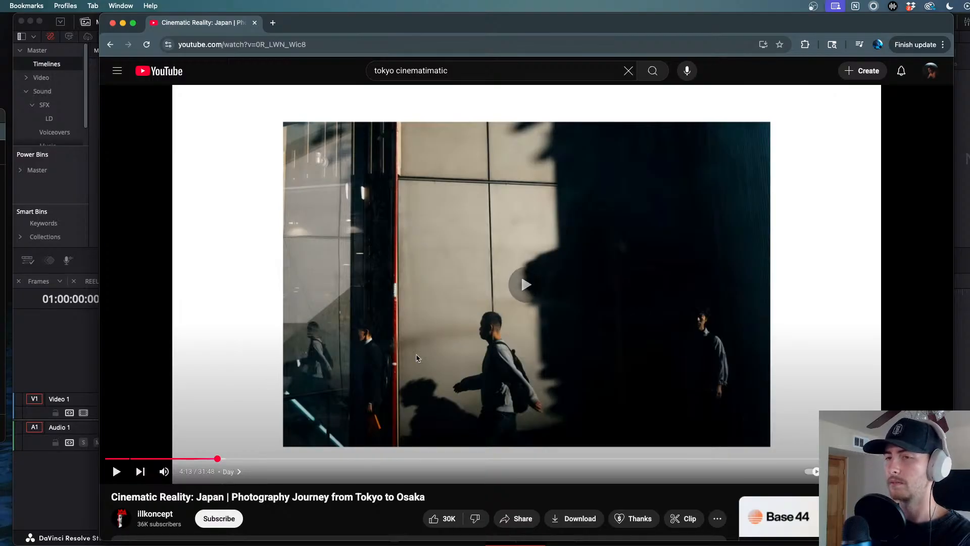
mouse_move(273, 458)
left_mouse_down()
mouse_move(249, 458)
mouse_move(285, 459)
left_mouse_up()
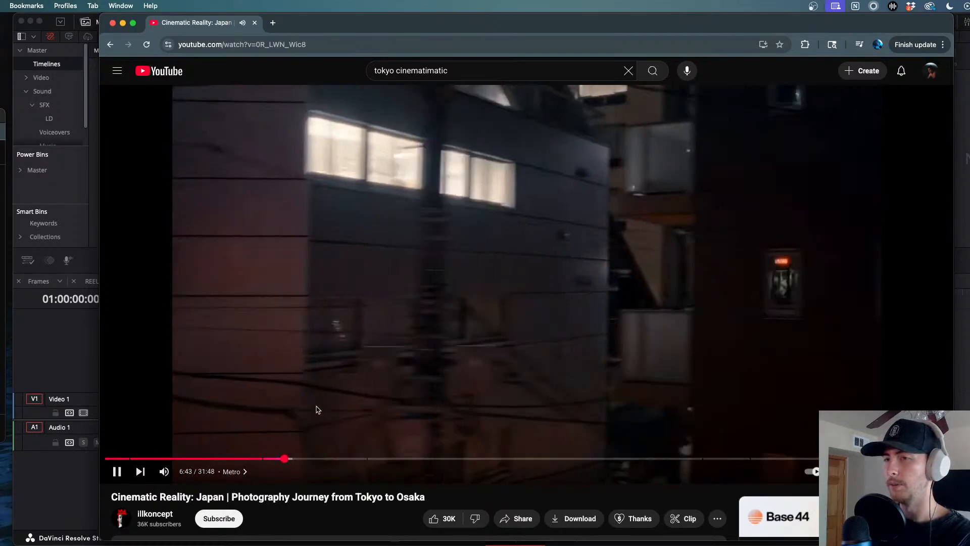
left_click(321, 390)
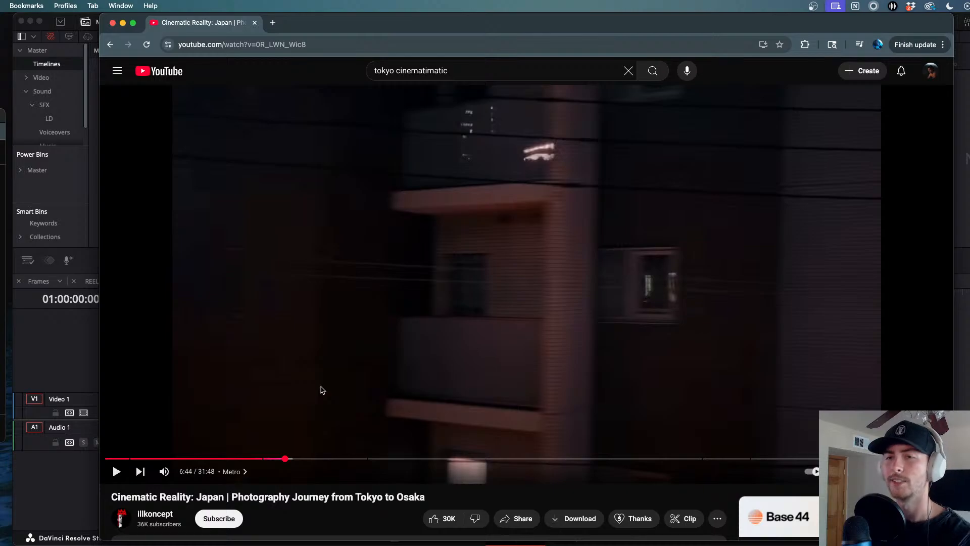
left_click(375, 386)
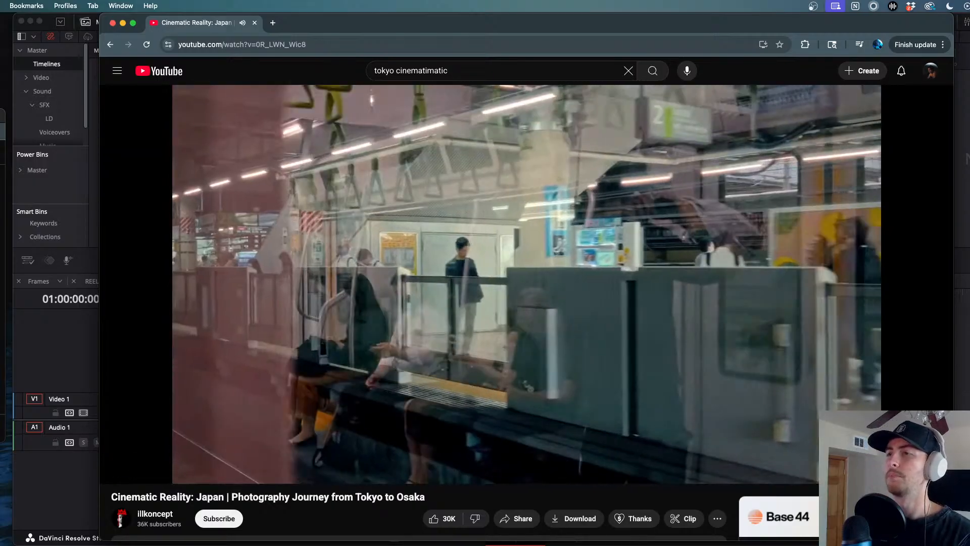
left_click(375, 387)
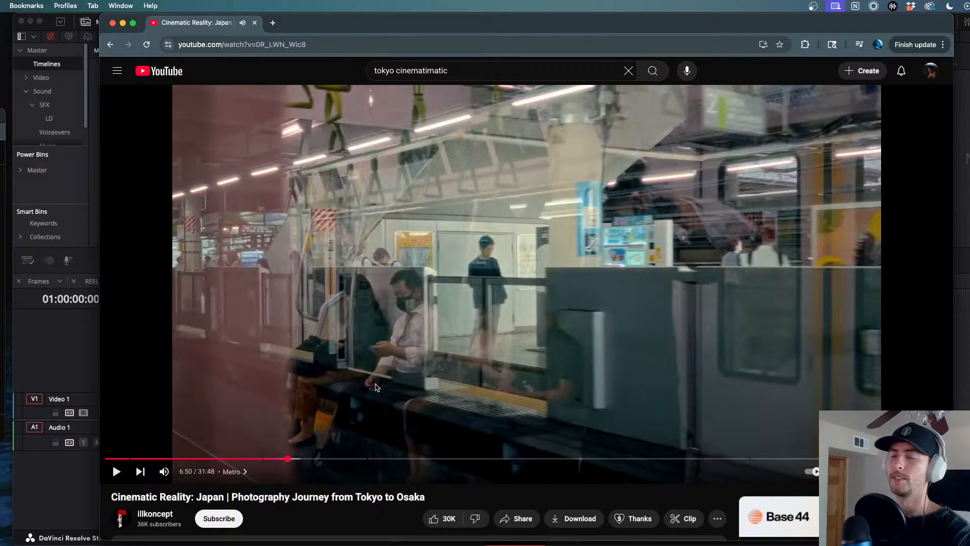
left_click(375, 387)
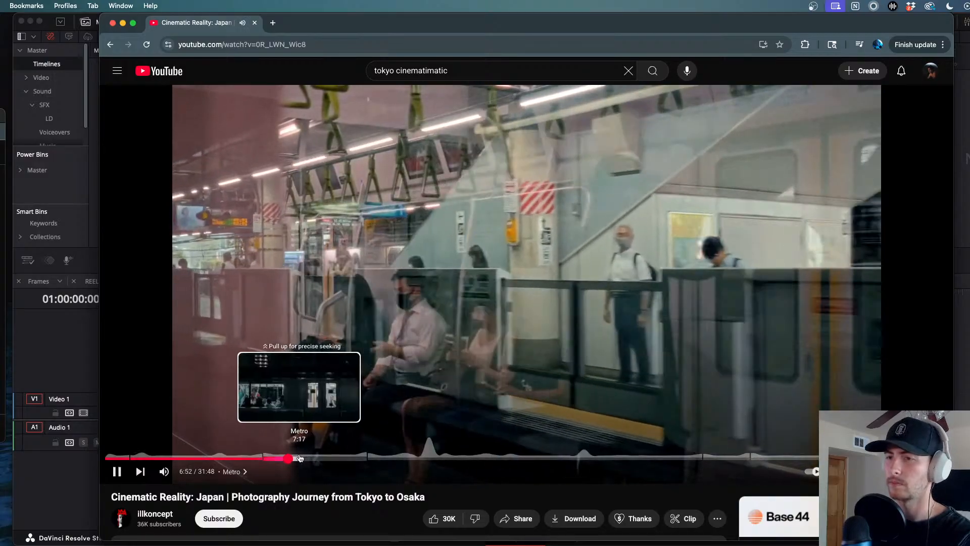
- Skim the rest of the Metro chapter and the start of the Night chapter, and pause at 11:09
left_click(300, 458)
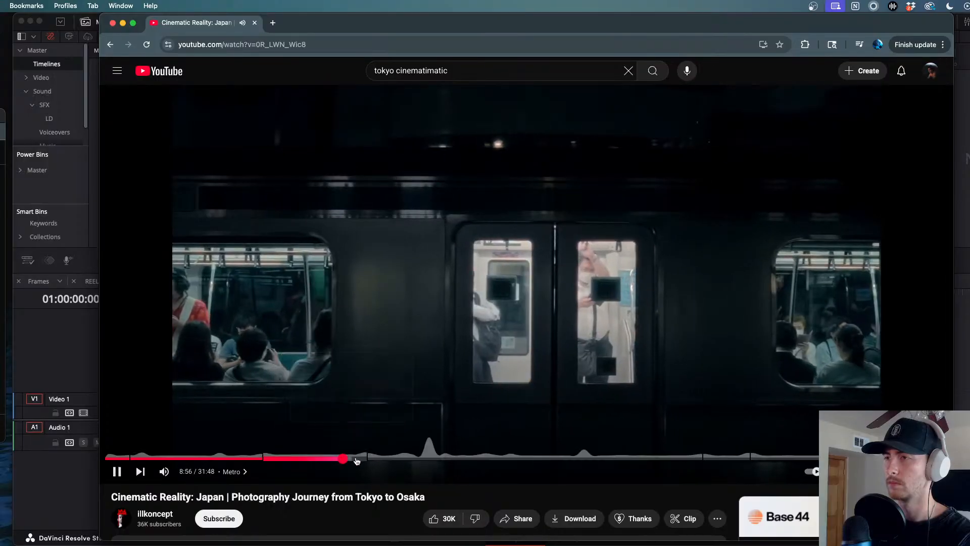
left_click(342, 459)
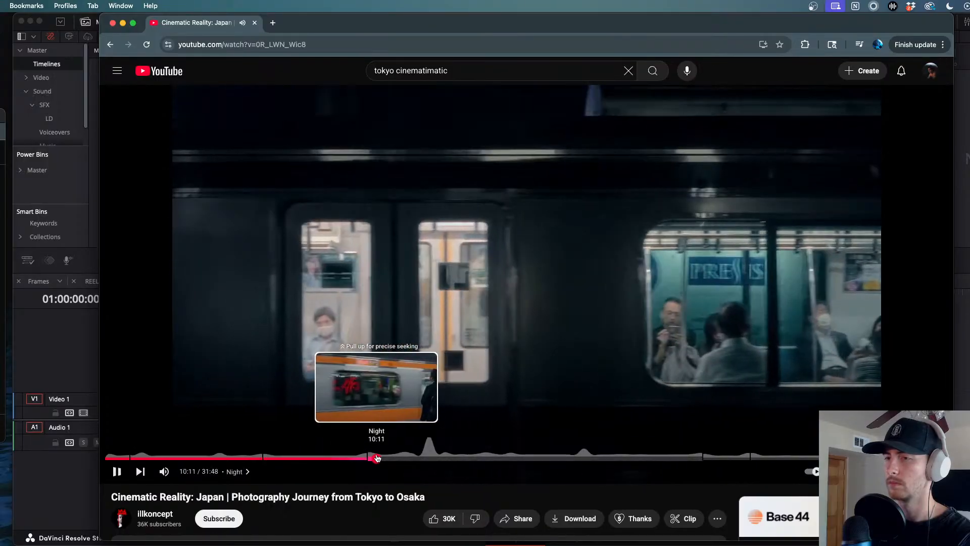
left_click_drag(376, 458, 377, 458)
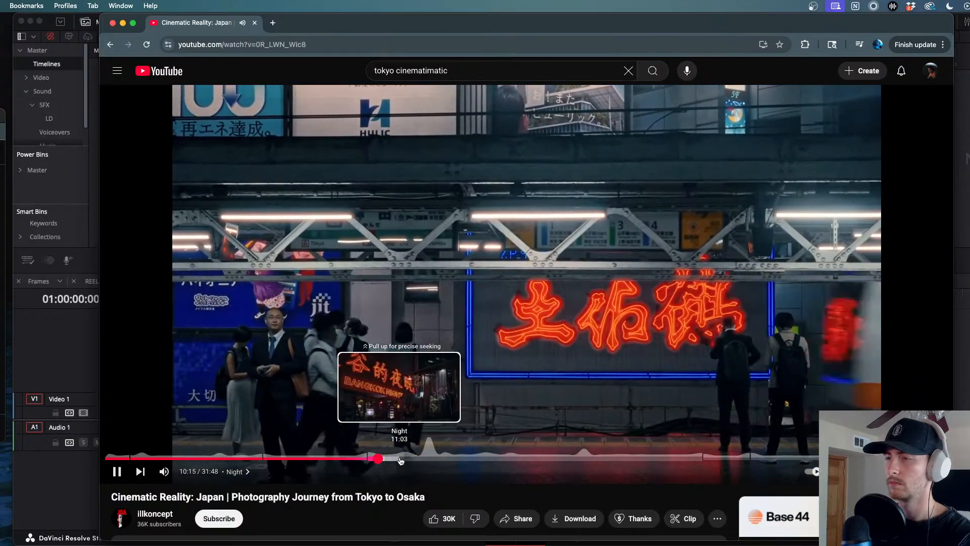
left_click_drag(400, 460, 402, 459)
left_click(528, 331)
- Expand the video's full description, read down to the soundtrack list, and highlight the track "Max LL - Opening"
scroll(528, 331, "down", 5)
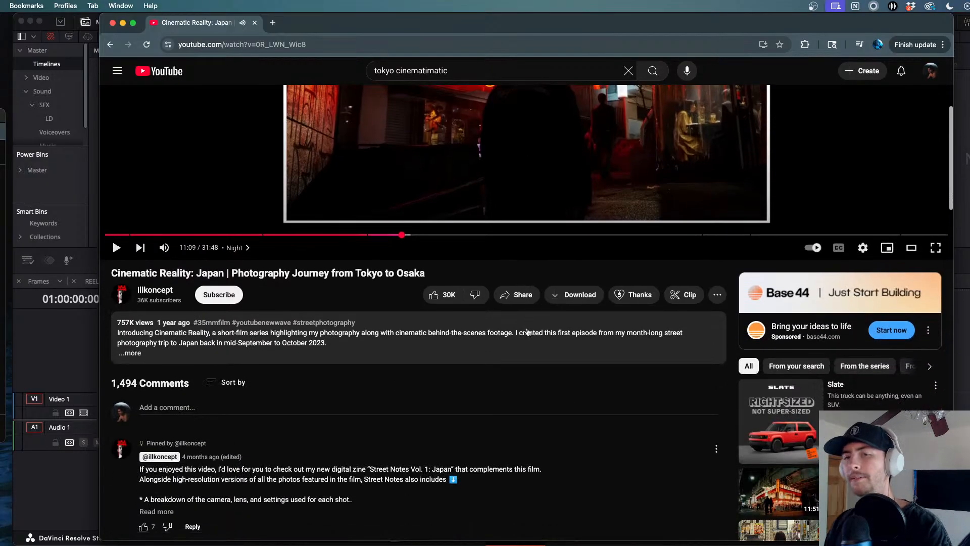
scroll(528, 331, "down", 2)
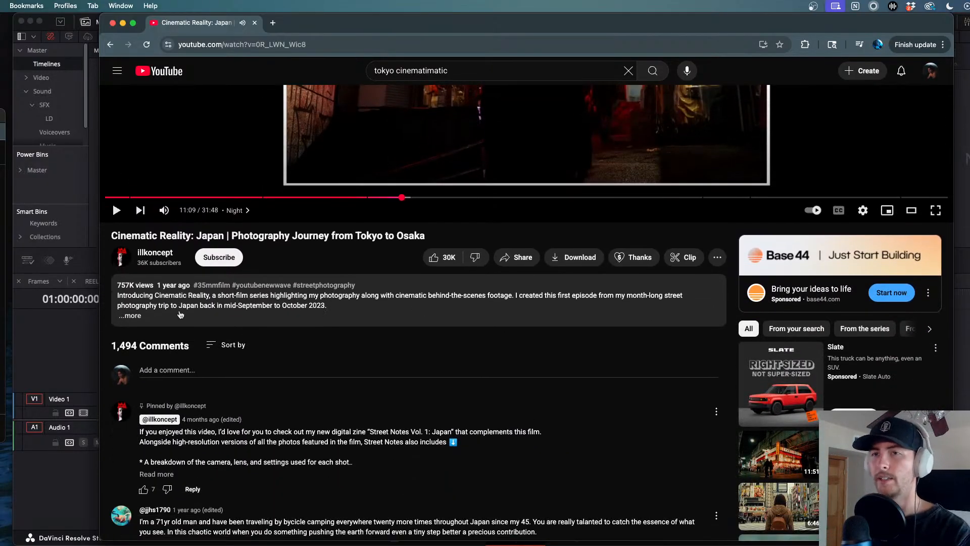
left_click(130, 316)
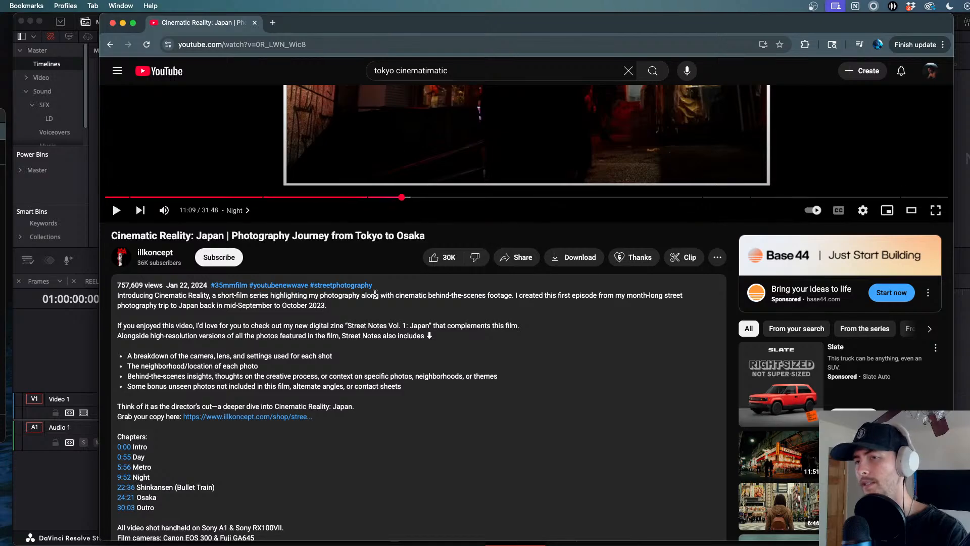
scroll(331, 428, "down", 6)
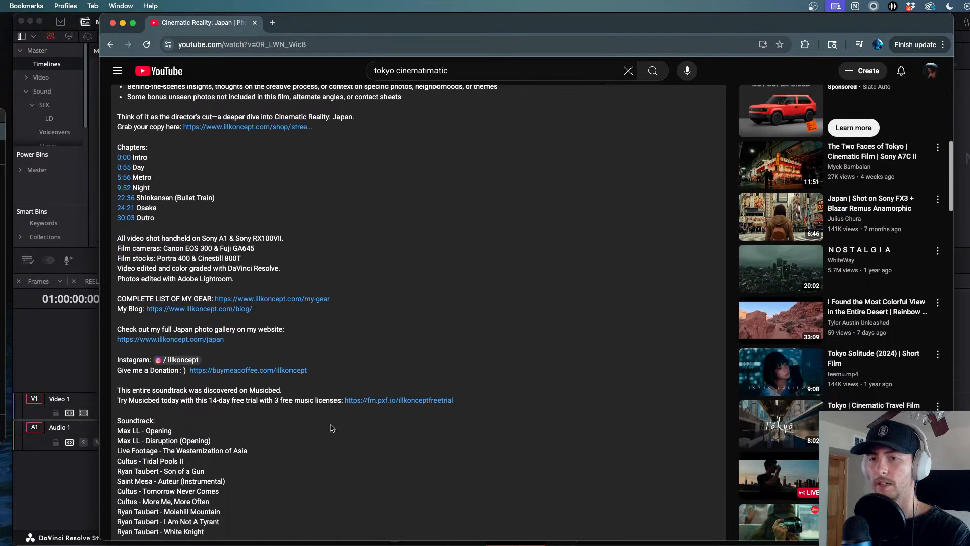
scroll(331, 428, "down", 1)
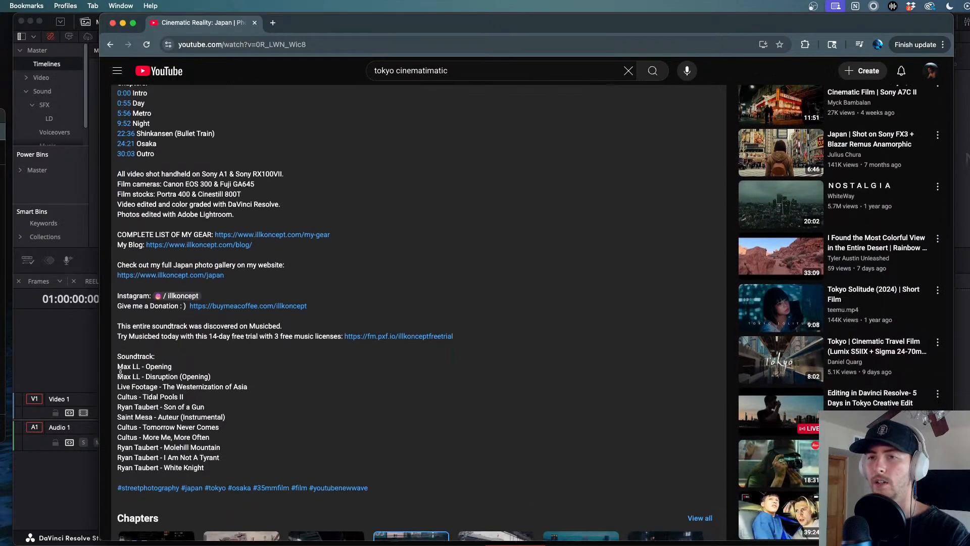
left_click_drag(117, 364, 207, 367)
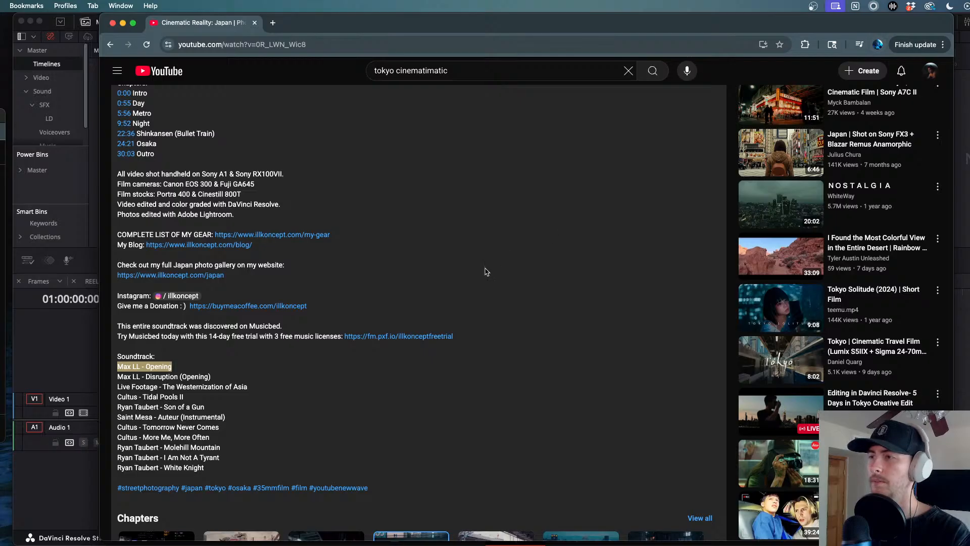
- Subscribe to the channel that published the reference video
scroll(485, 270, "up", 15)
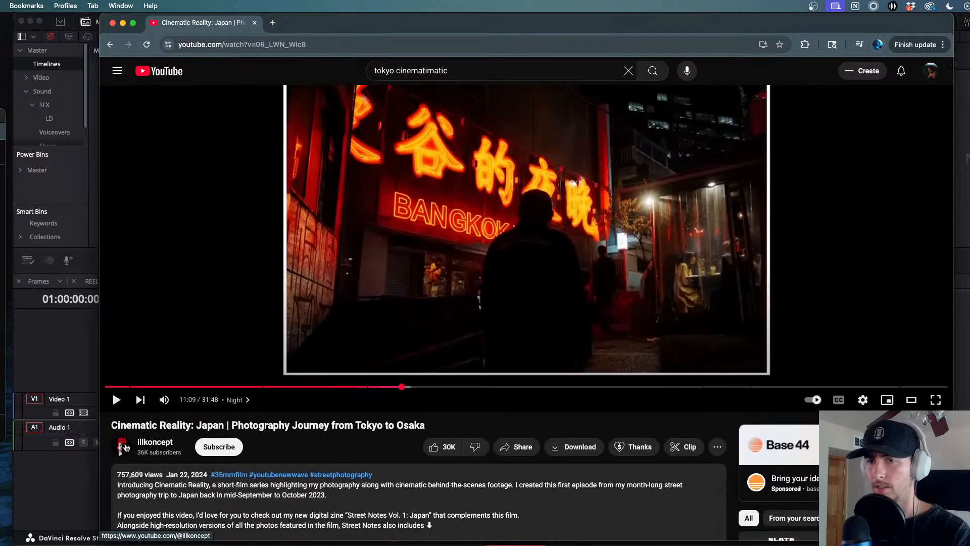
left_click(218, 446)
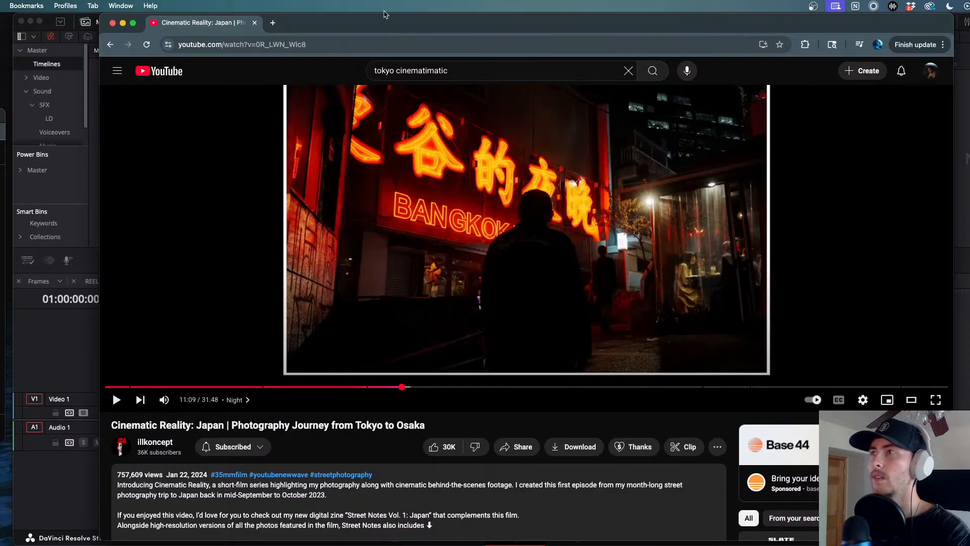
- Bring up the Work Chrome profile's window and minimize the window with the YouTube video
left_click(878, 45)
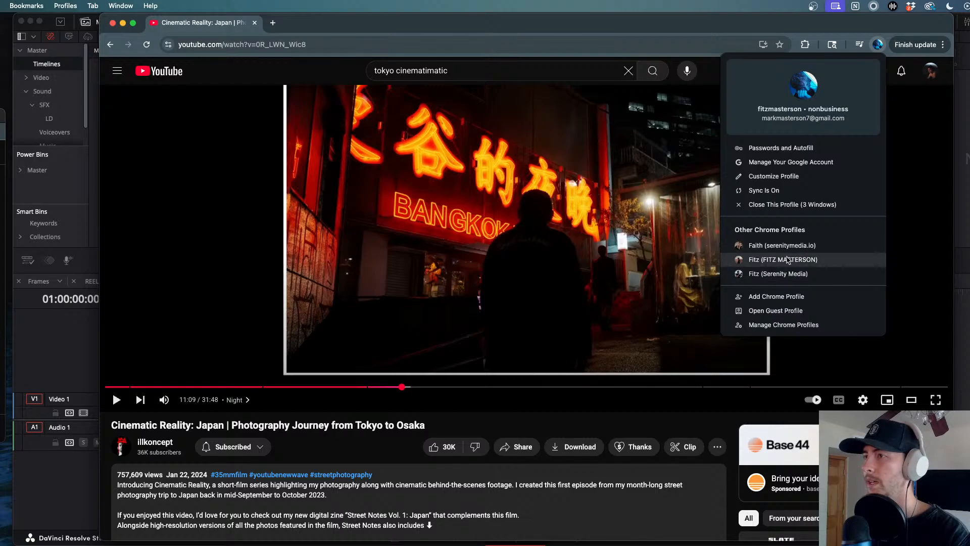
left_click(798, 260)
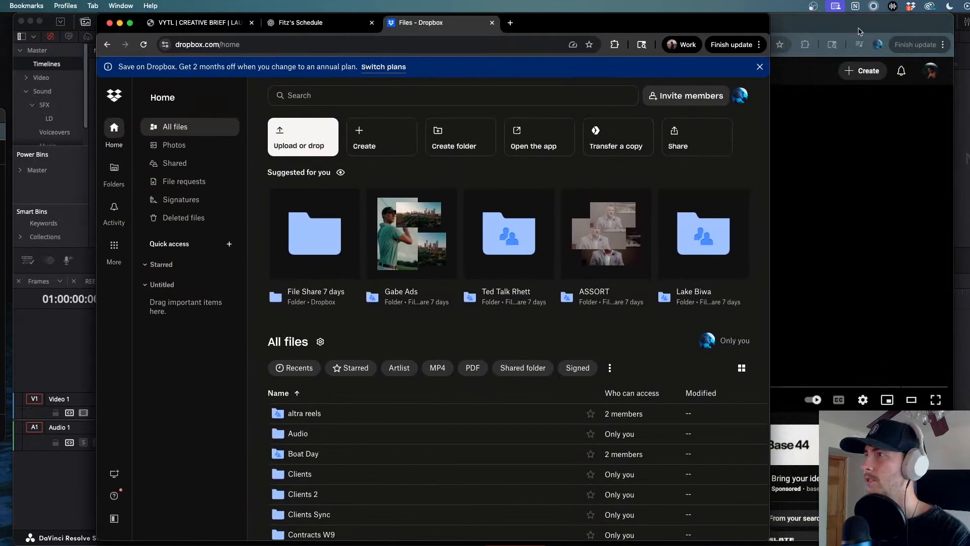
left_click(859, 31)
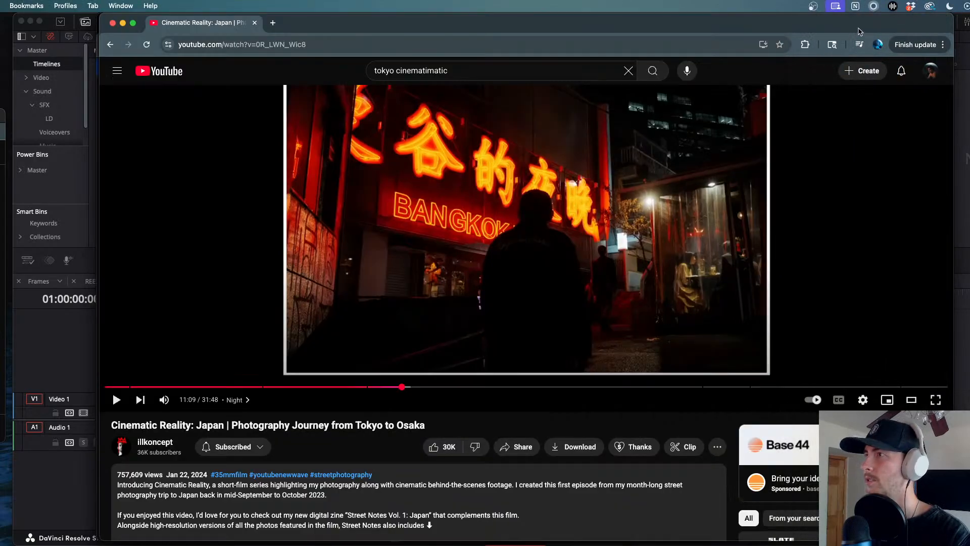
left_click(123, 23)
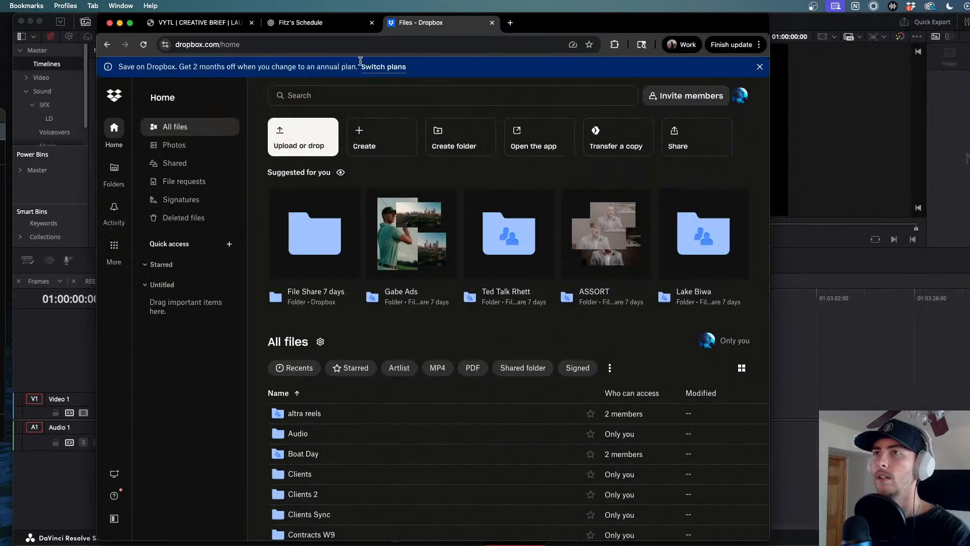
- Open Musicbed's Filmmakers playlists page in a new browser tab
left_click(511, 23)
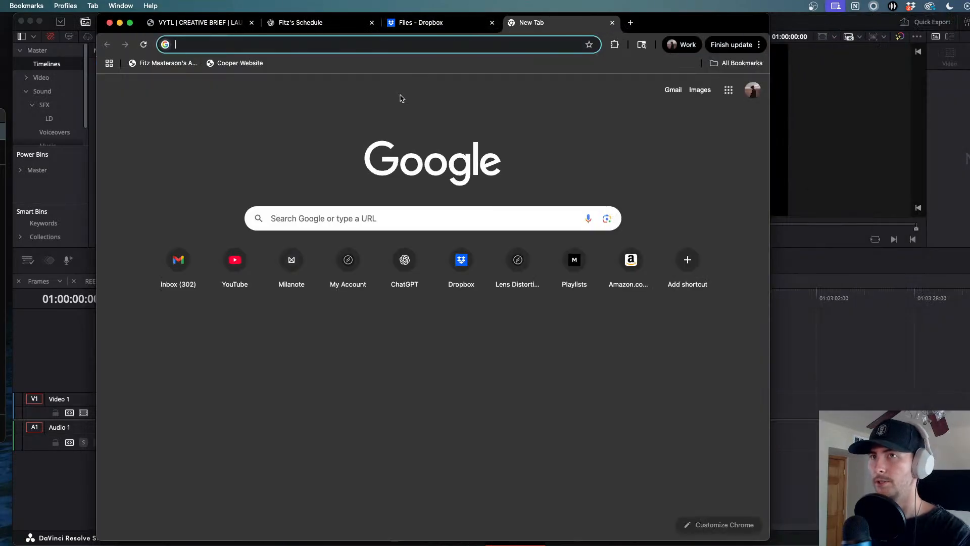
type("music")
key("Return")
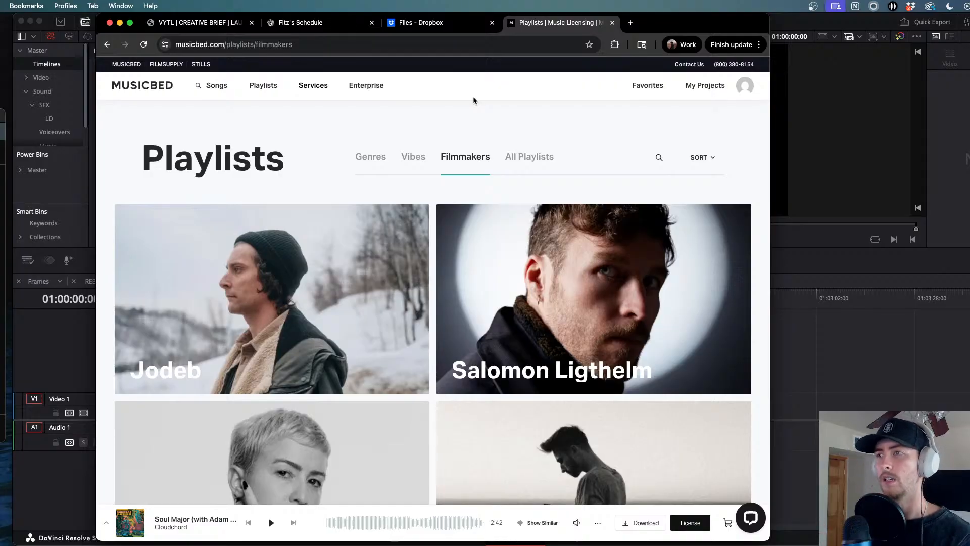
- Look through the filmmaker playlists down to the end of the first results page and return to the start
scroll(593, 251, "down", 3)
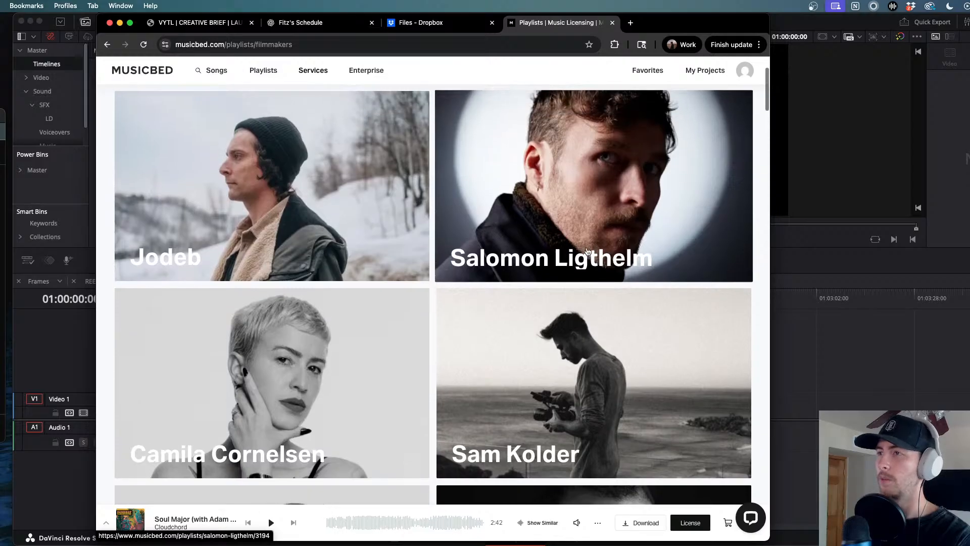
scroll(577, 226, "up", 1)
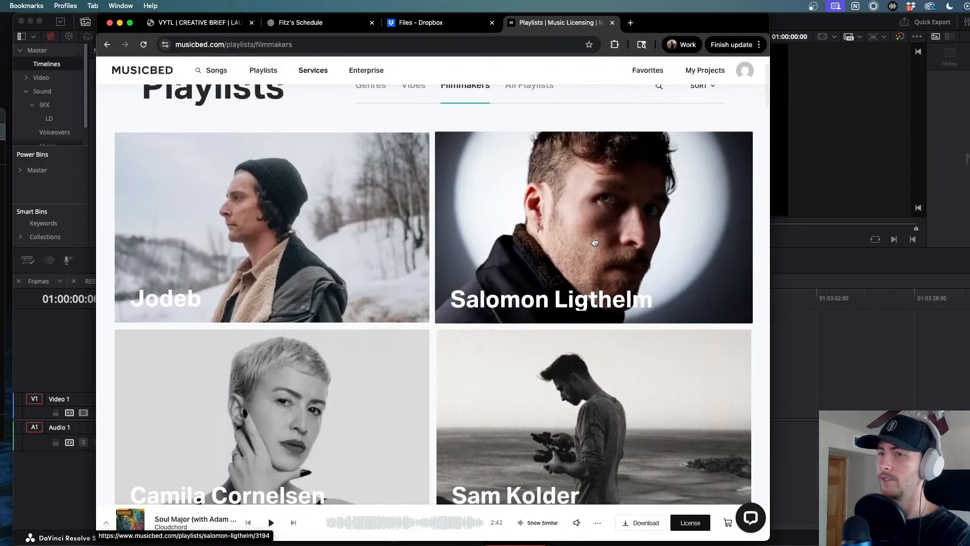
scroll(576, 246, "down", 2)
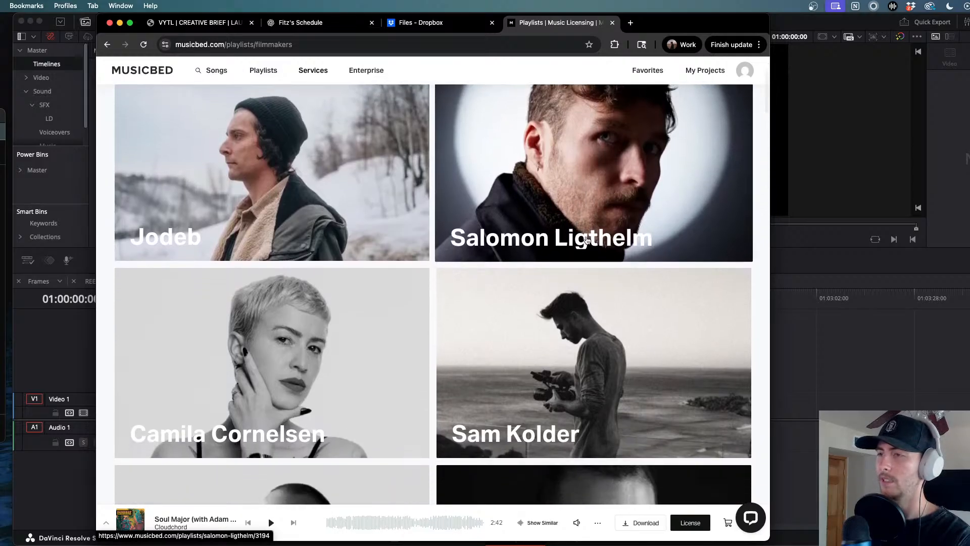
scroll(593, 241, "down", 3)
scroll(579, 287, "down", 6)
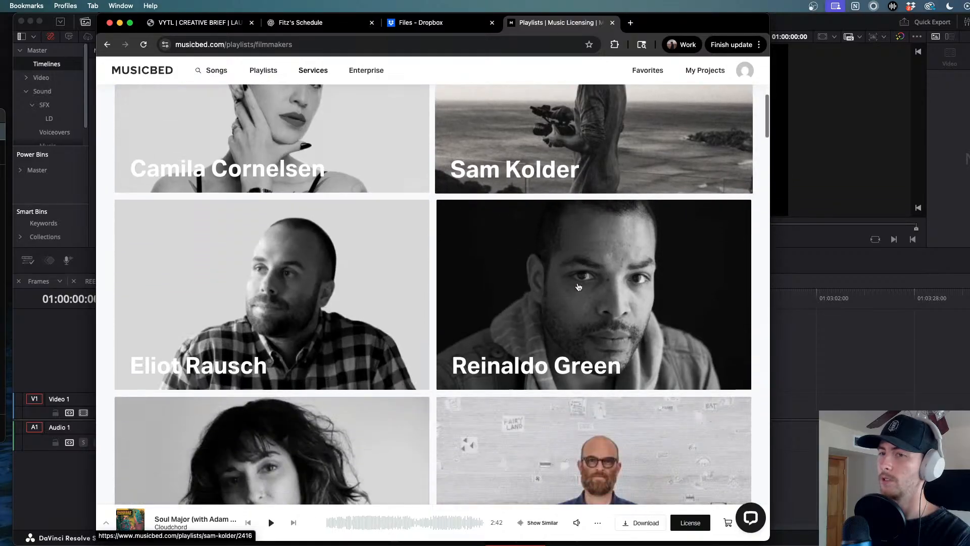
scroll(578, 287, "down", 6)
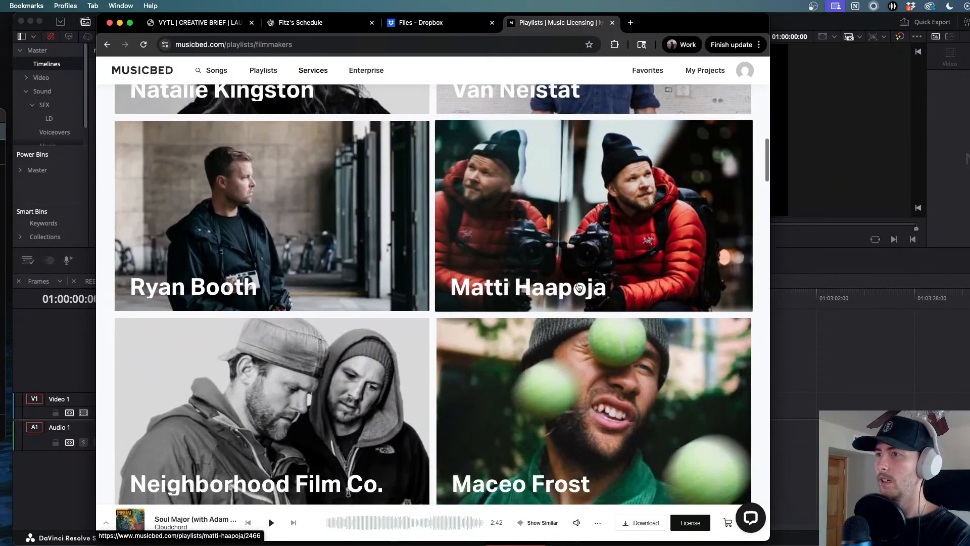
scroll(581, 273, "down", 15)
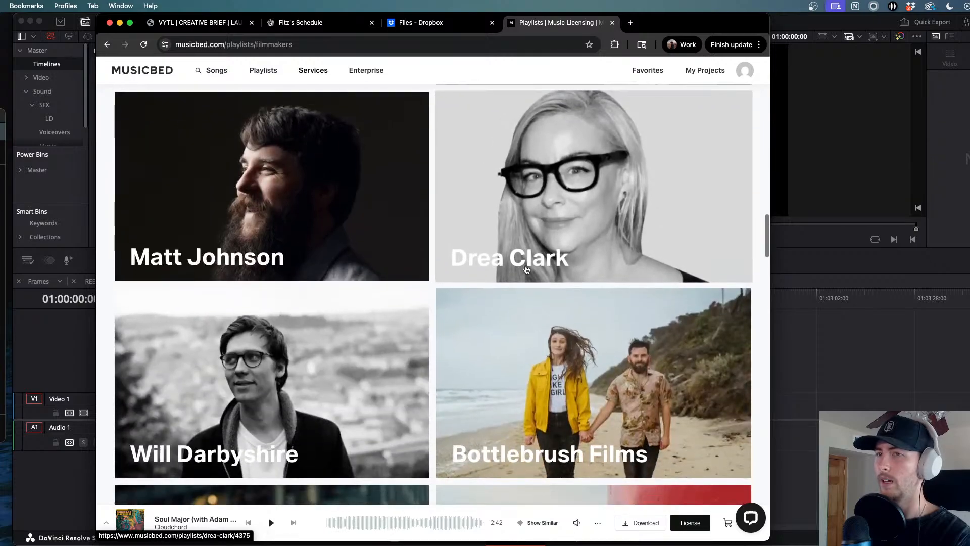
scroll(527, 269, "down", 11)
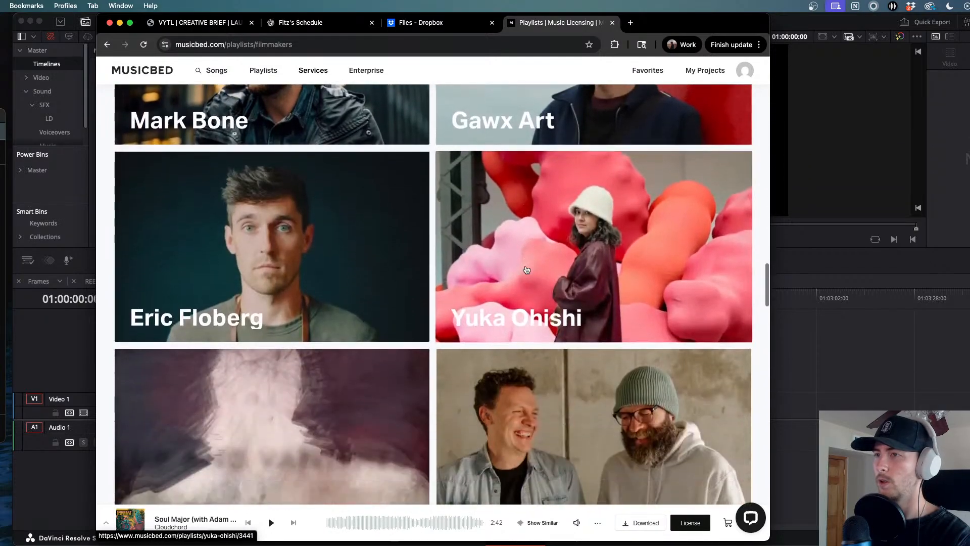
scroll(526, 269, "down", 15)
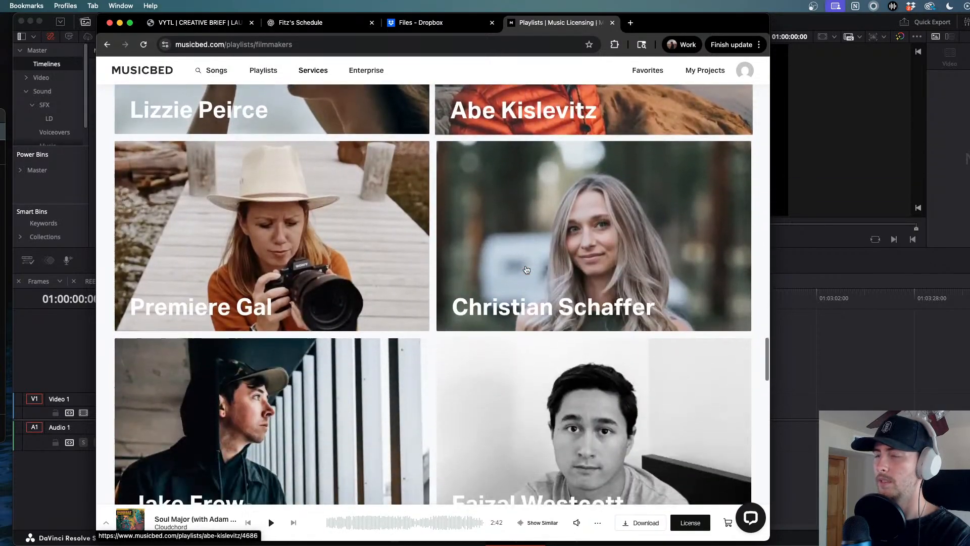
scroll(452, 359, "down", 13)
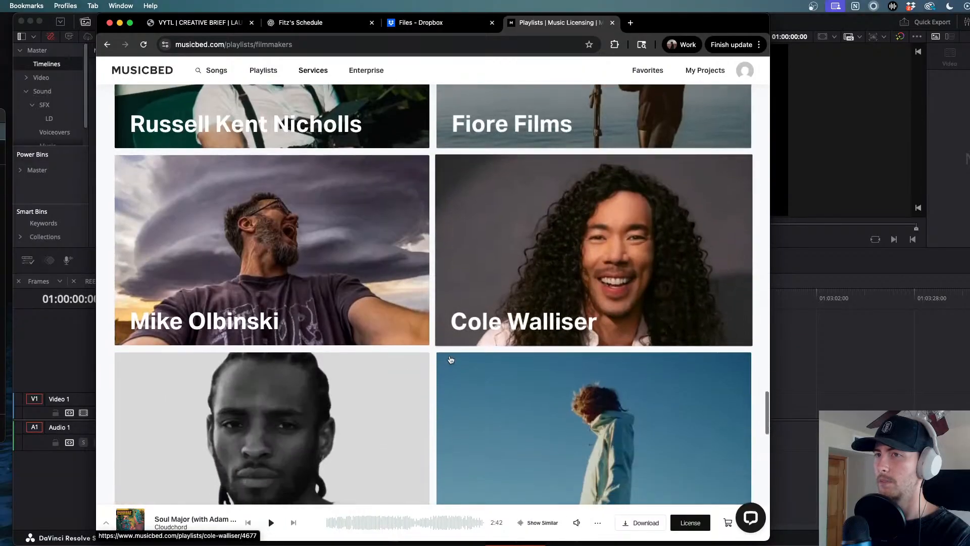
scroll(451, 359, "down", 2)
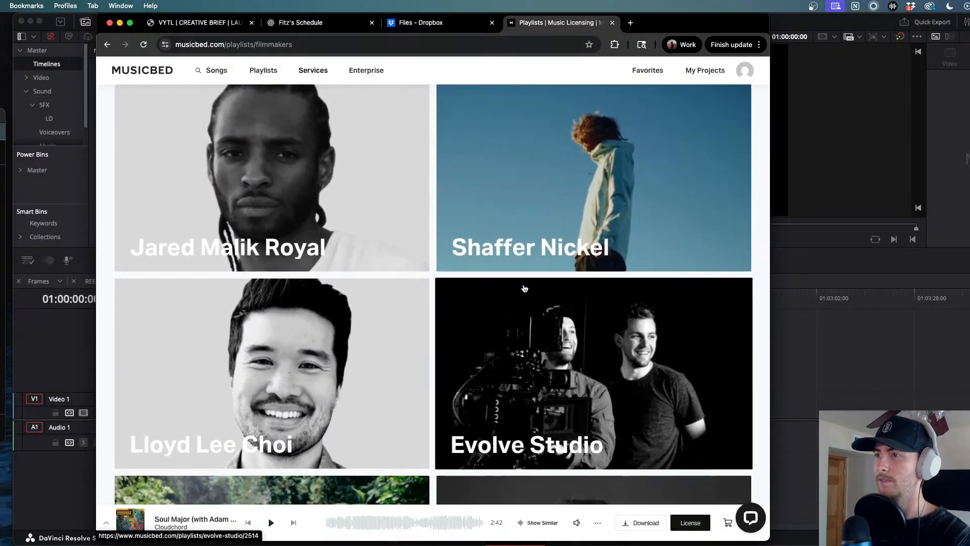
scroll(532, 380, "down", 8)
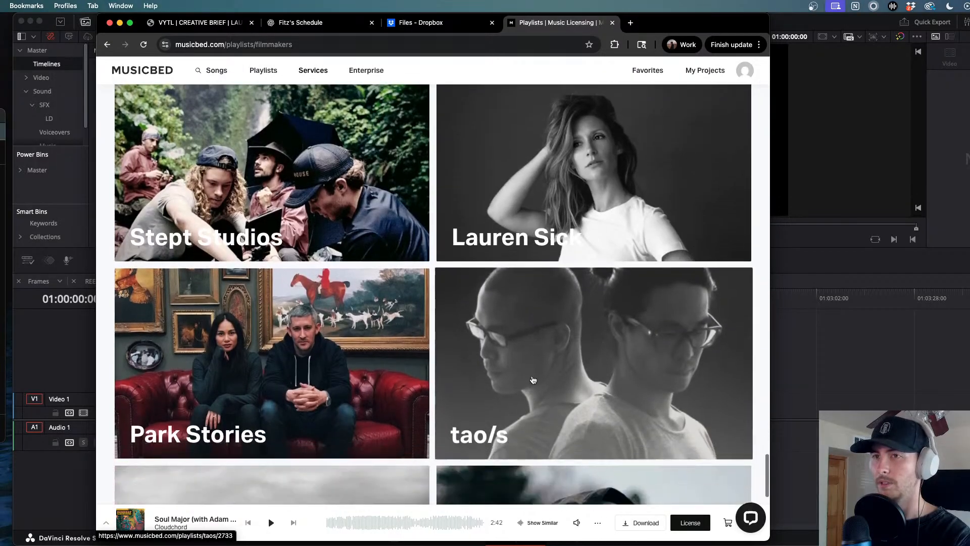
scroll(532, 379, "down", 5)
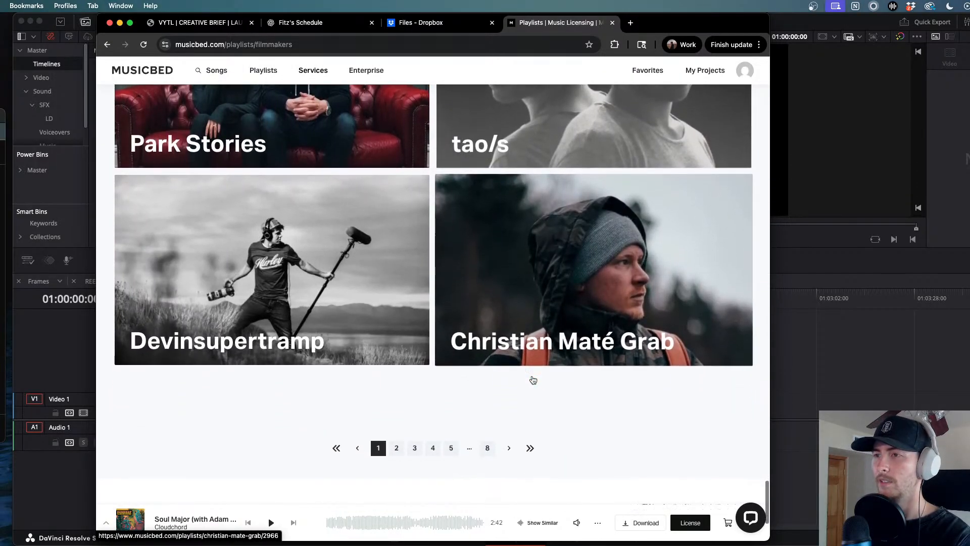
scroll(498, 197, "up", 20)
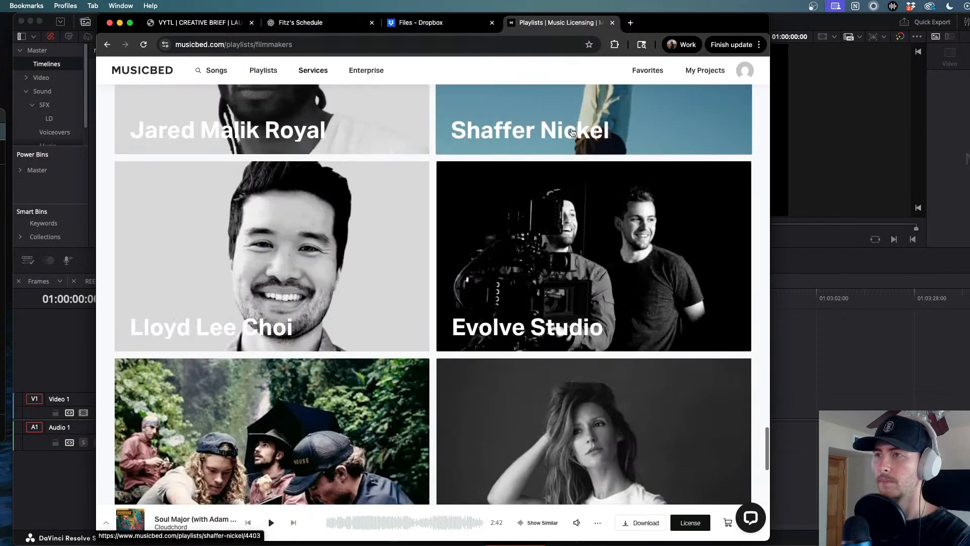
scroll(498, 197, "up", 10)
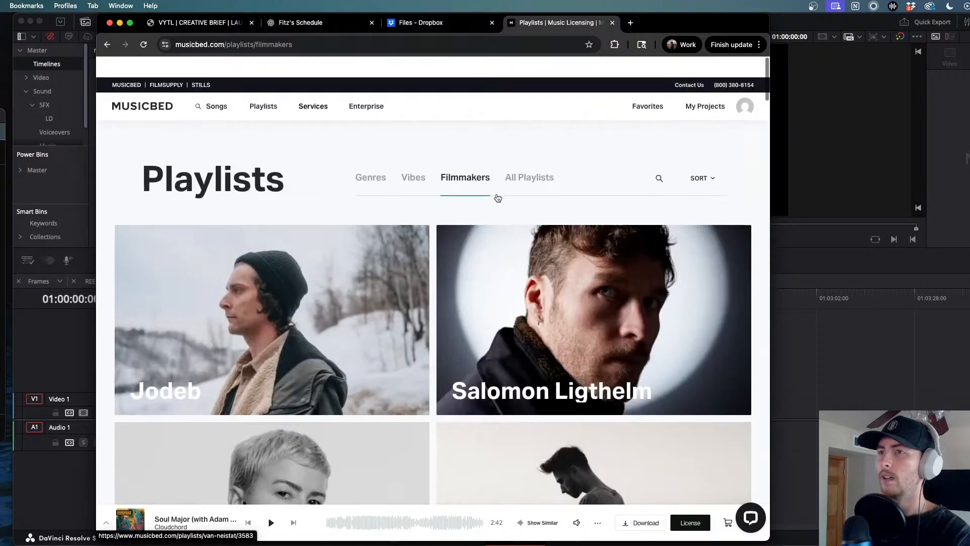
- Open the favorite songs and preview "Obsidian (With Boda)", "Time", "Fireborne" and "Uncovered"
left_click(662, 92)
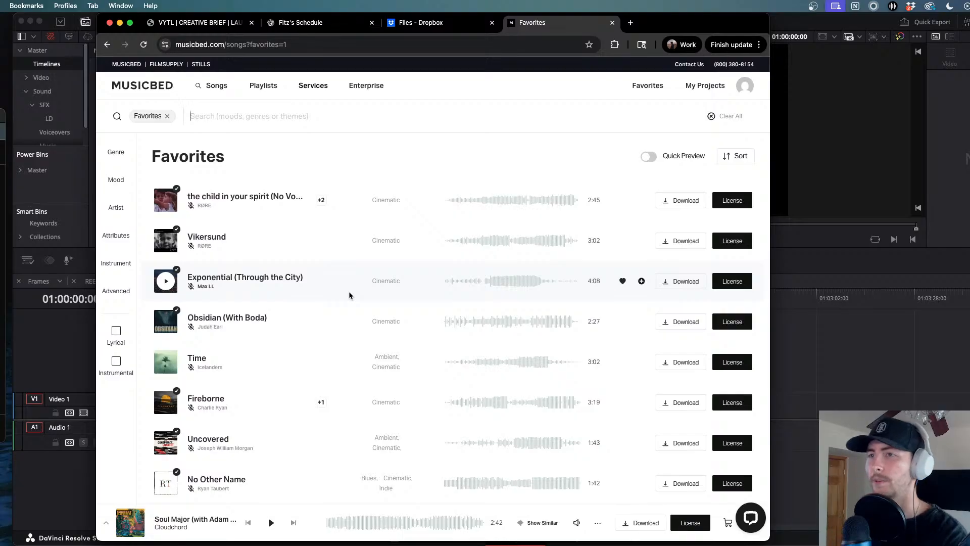
left_click(164, 328)
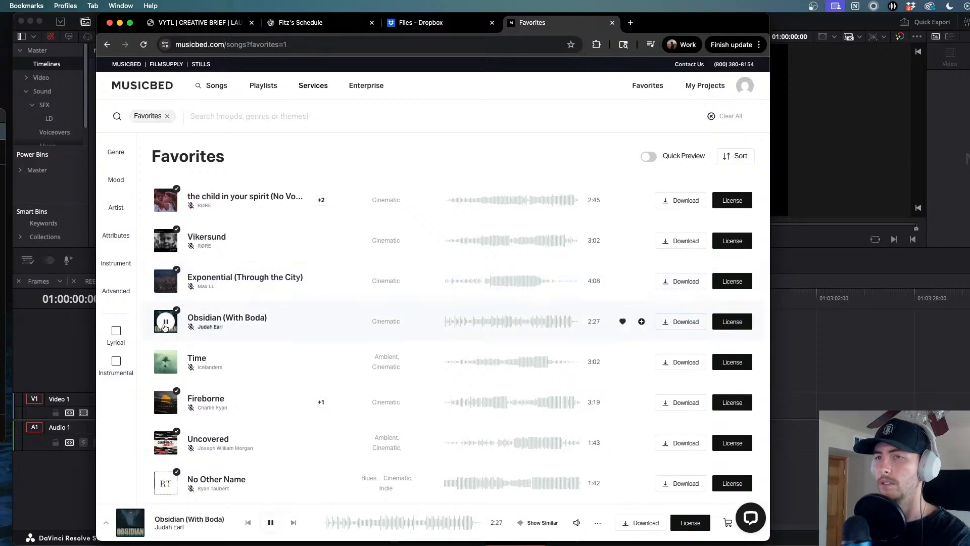
left_click(166, 362)
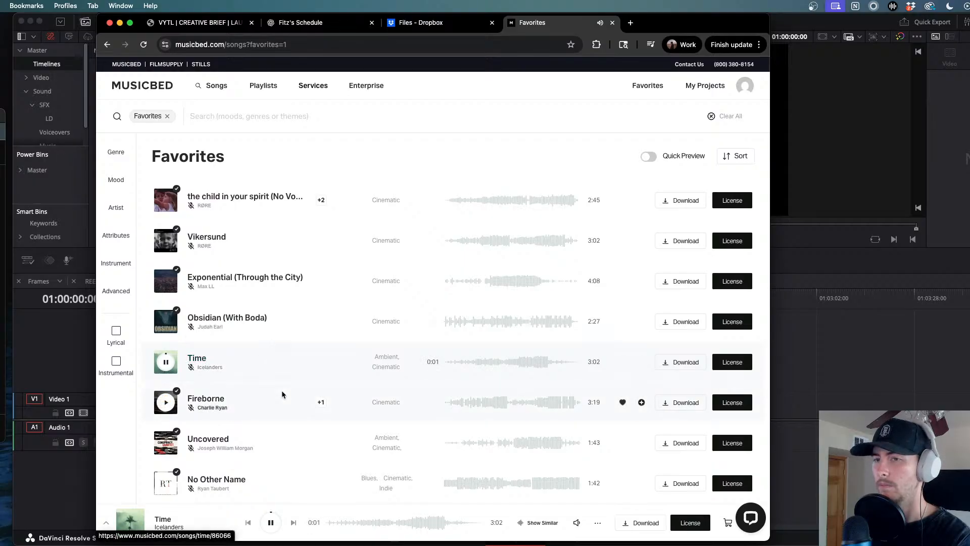
scroll(281, 393, "down", 1)
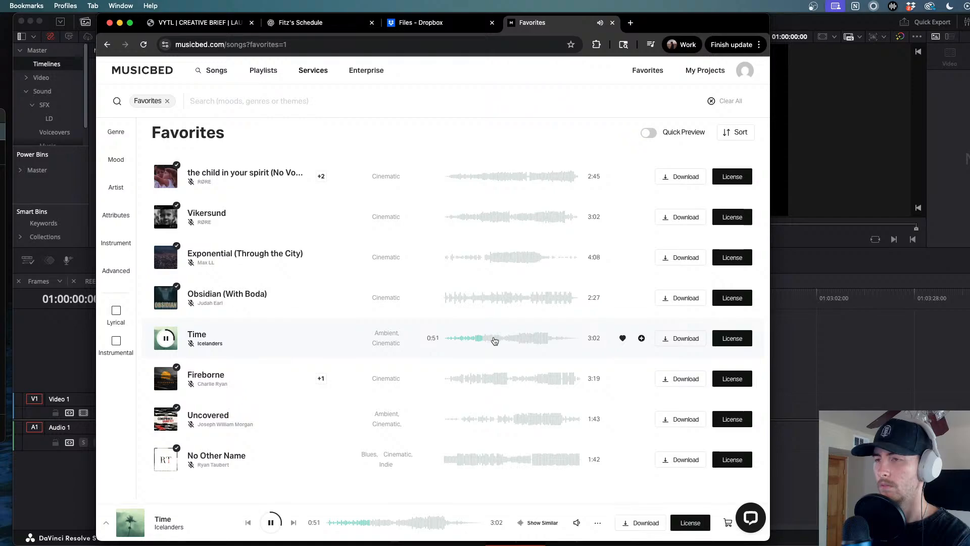
left_click(489, 372)
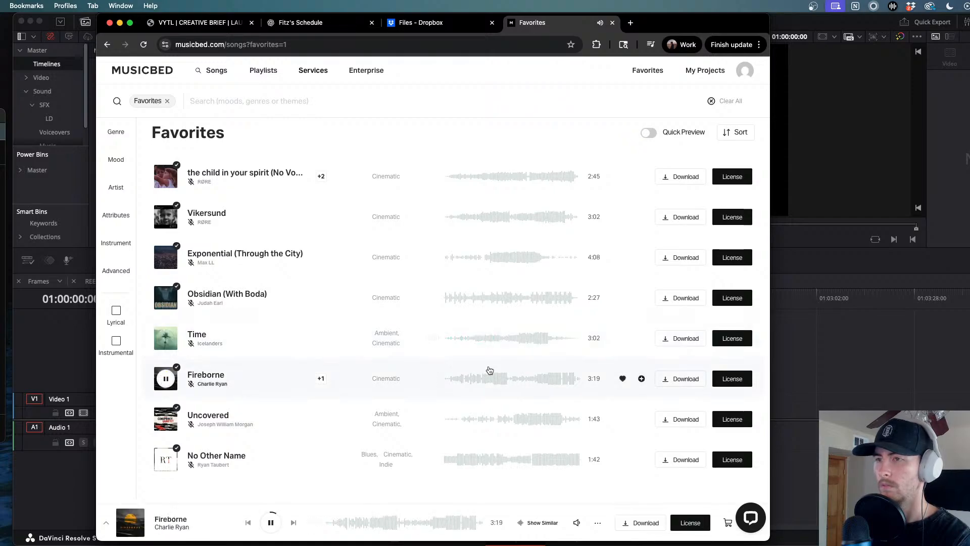
scroll(462, 383, "down", 4)
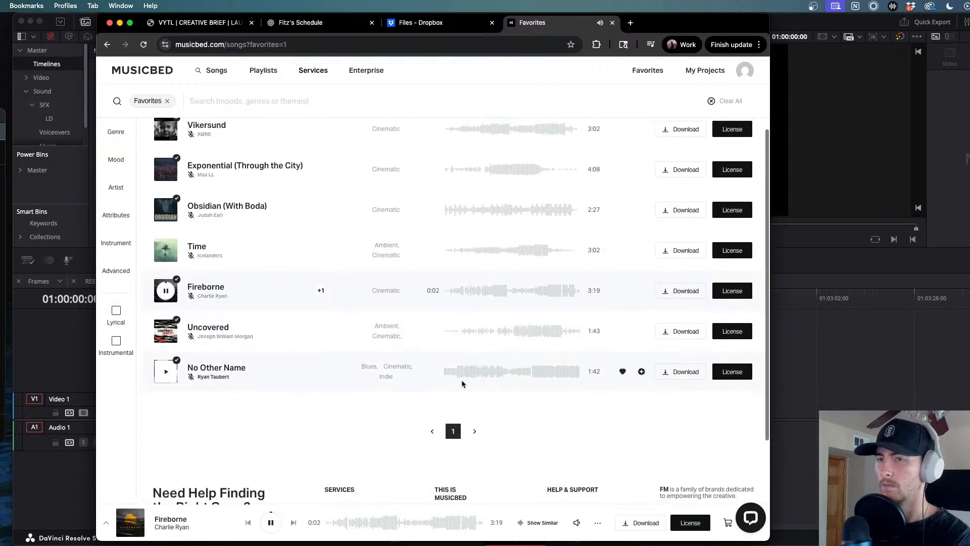
scroll(462, 384, "up", 4)
left_click(166, 425)
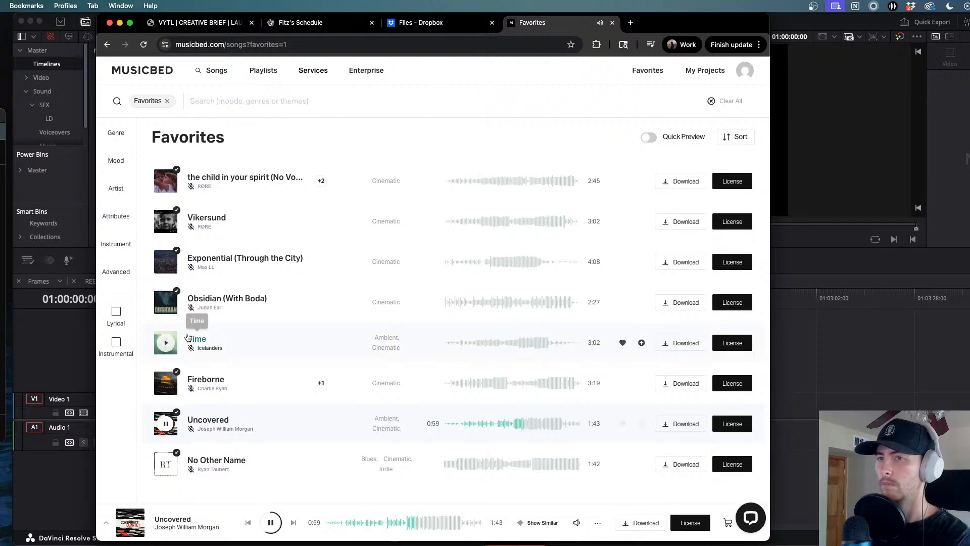
- Play "Obsidian (With Boda)" again and sample two further points in the first half of the track
left_click(166, 302)
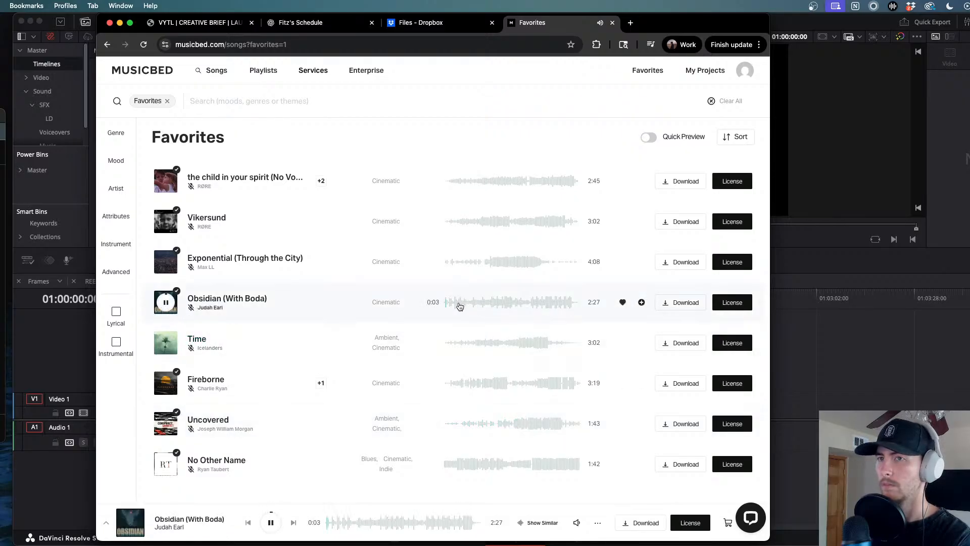
left_click(467, 305)
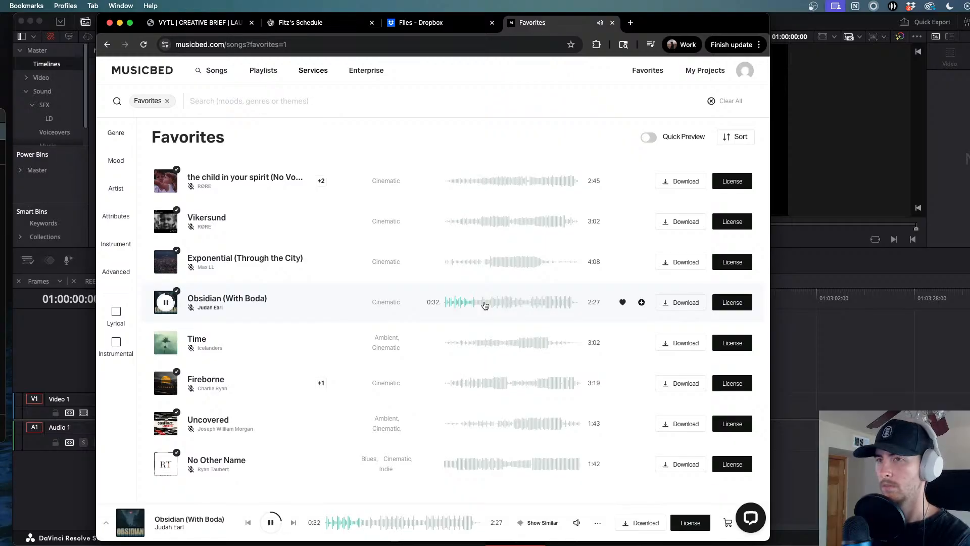
left_click(484, 305)
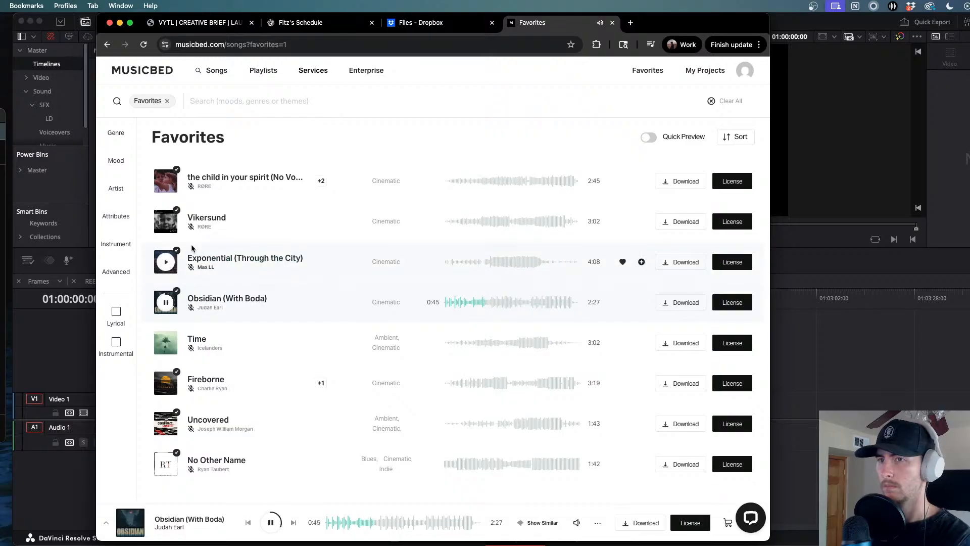
- Preview "Exponential (Through the City)" by Max LL, skipping ahead through its quiet opening, build-up and climax, and pause it
left_click(165, 261)
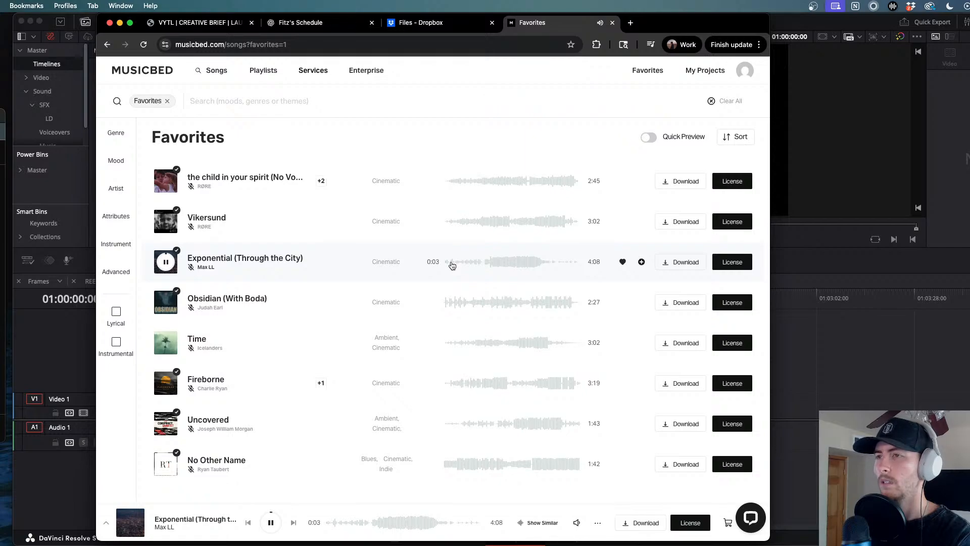
left_click(481, 263)
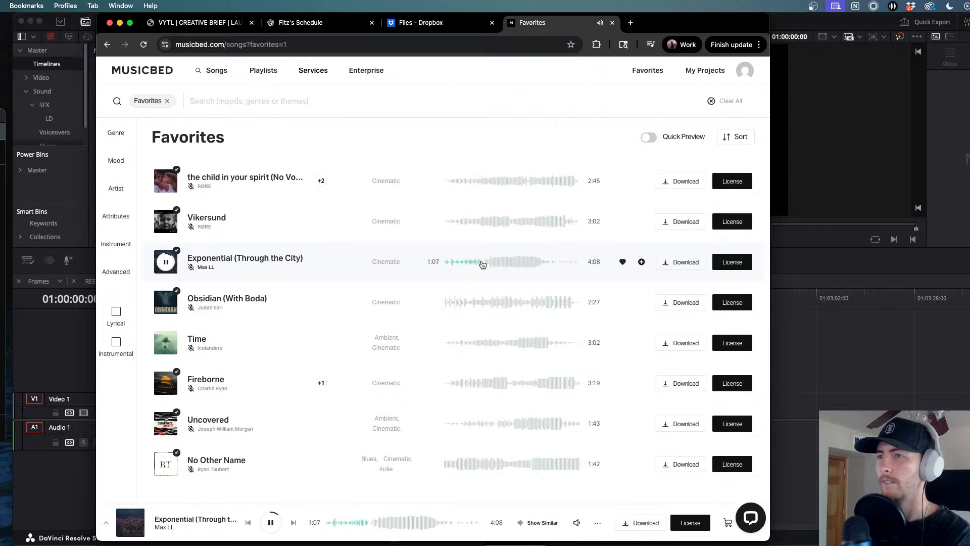
left_click(488, 264)
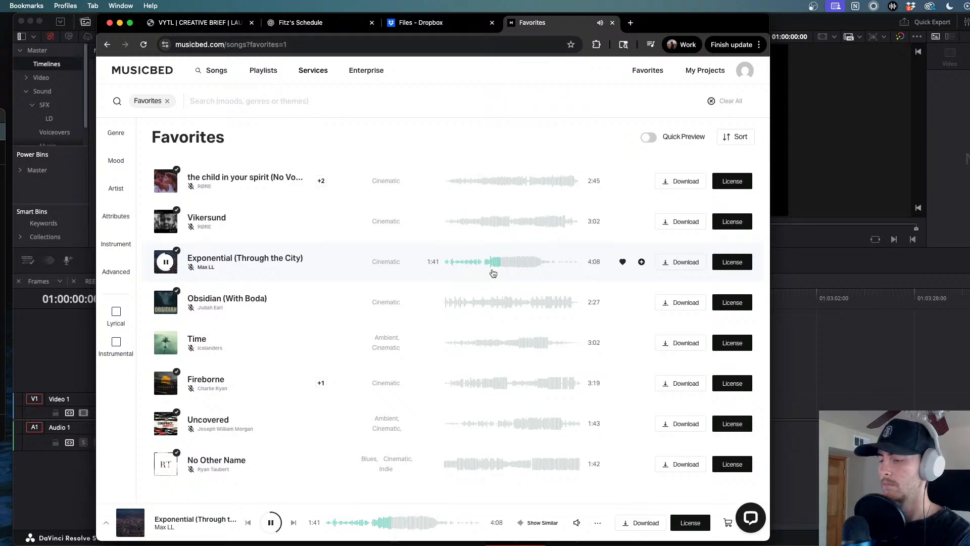
left_click(521, 262)
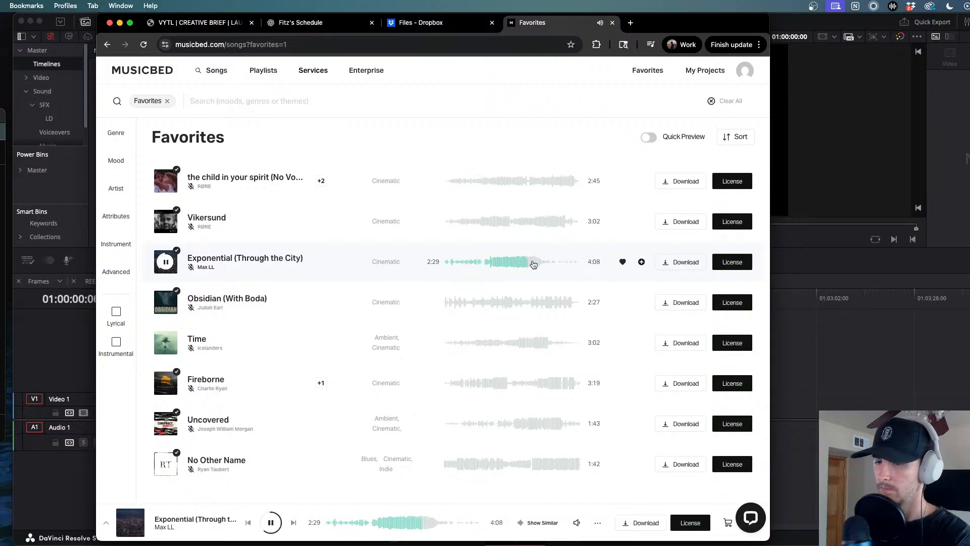
left_click(534, 263)
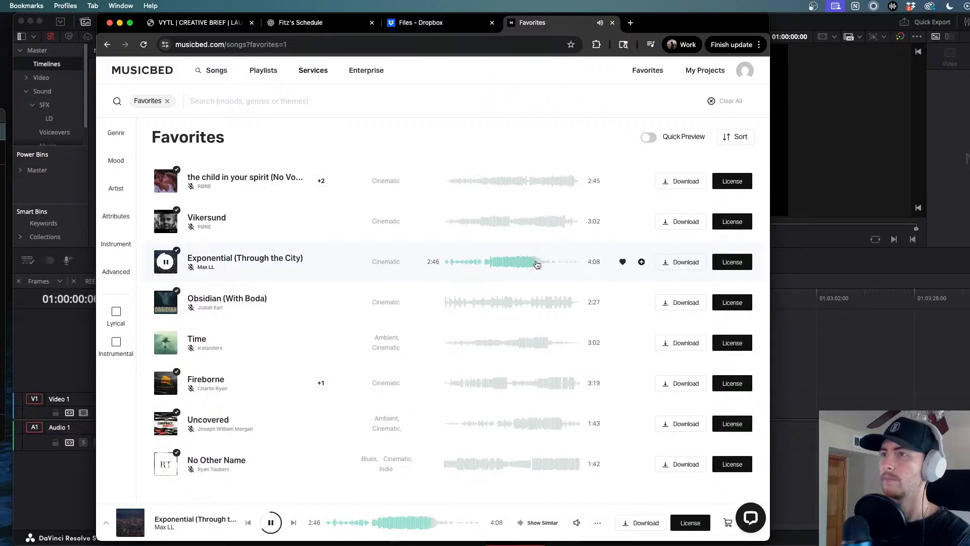
left_click(166, 261)
- Preview the first favorite, "the child in your spirit" by RØRE, skipping ahead to two points before the middle
left_click(167, 181)
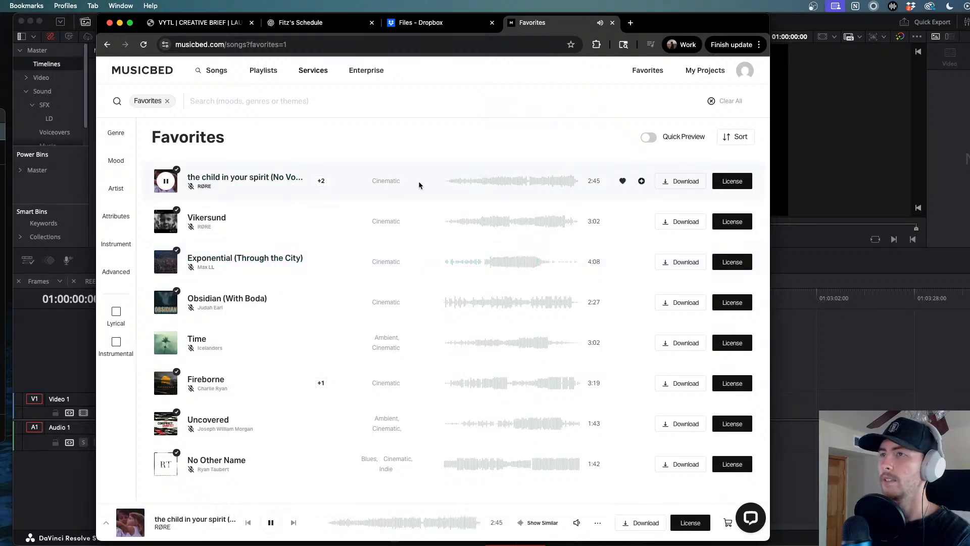
left_click(473, 184)
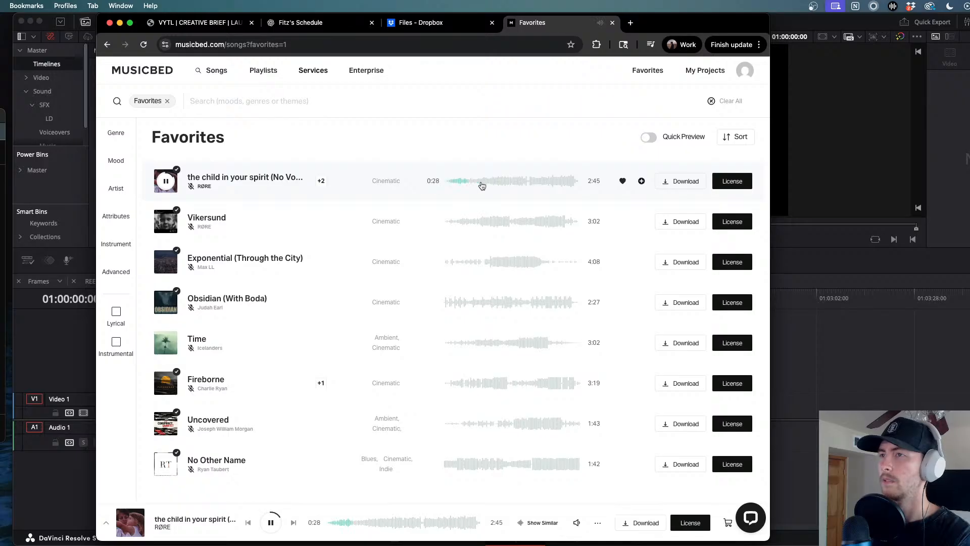
left_click(489, 185)
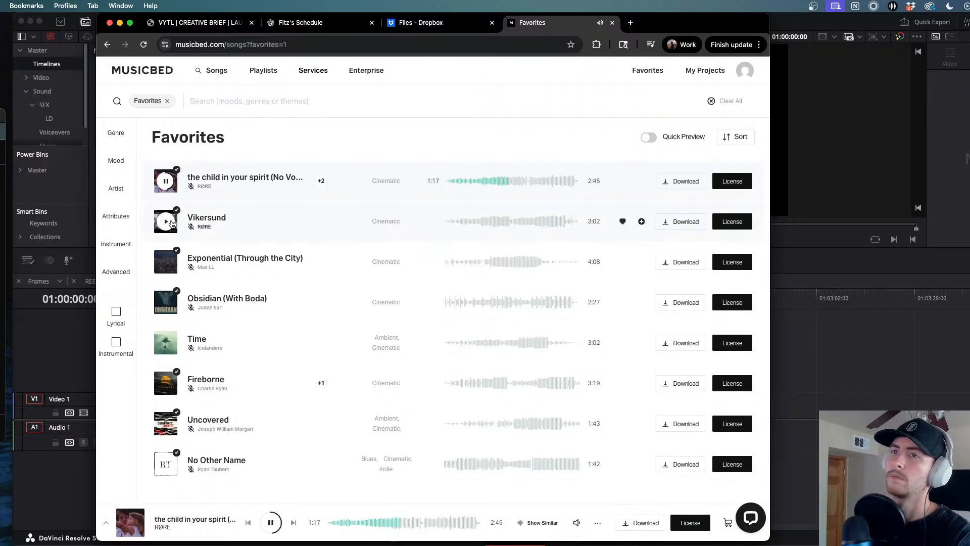
- Preview "Vikersund" by RØRE at several successive points up to about the middle of the track and pause it
left_click(459, 219)
left_click(479, 222)
left_click(494, 221)
left_click(511, 224)
left_click(166, 221)
- Search the song library for "Max LL - Opening" and open the artist page of Max LL in a new tab
left_click(252, 102)
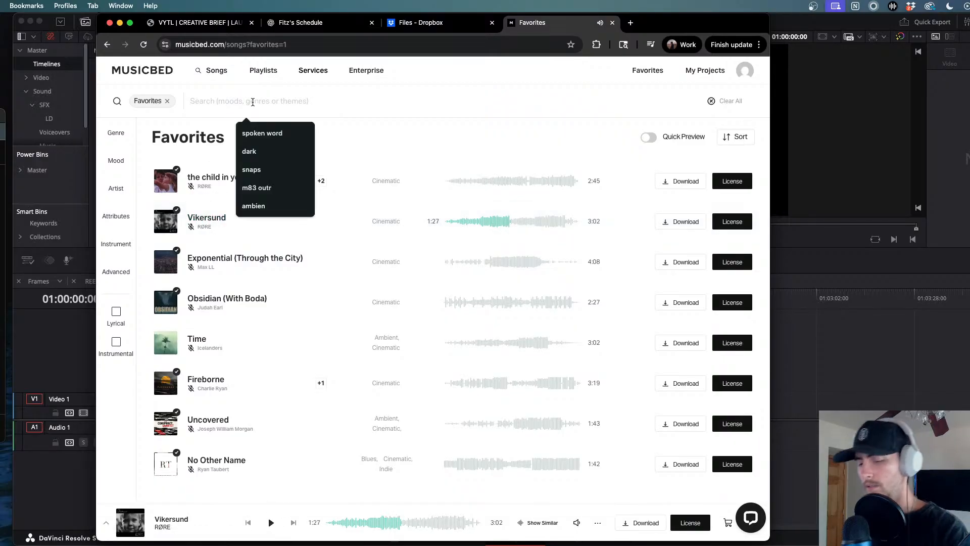
type("Max LL - Opening")
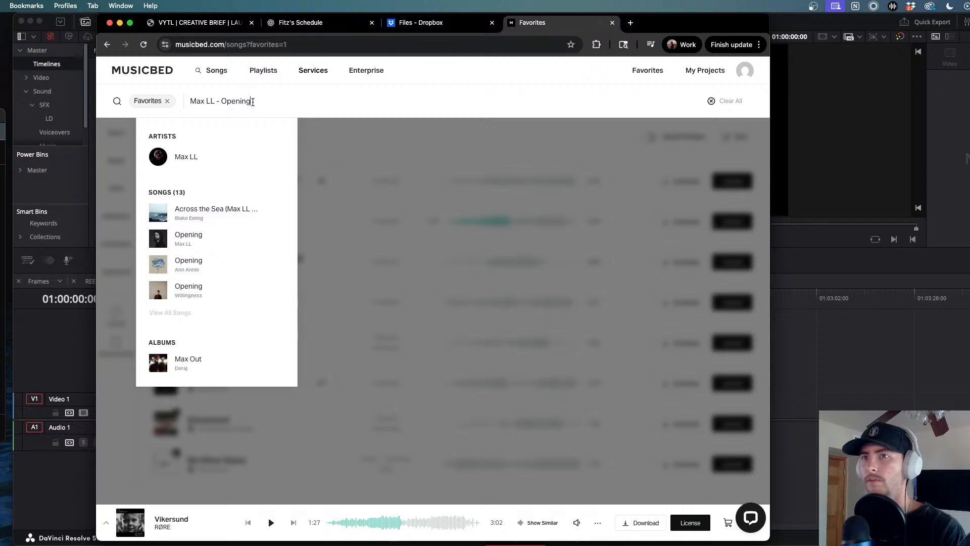
key("Return")
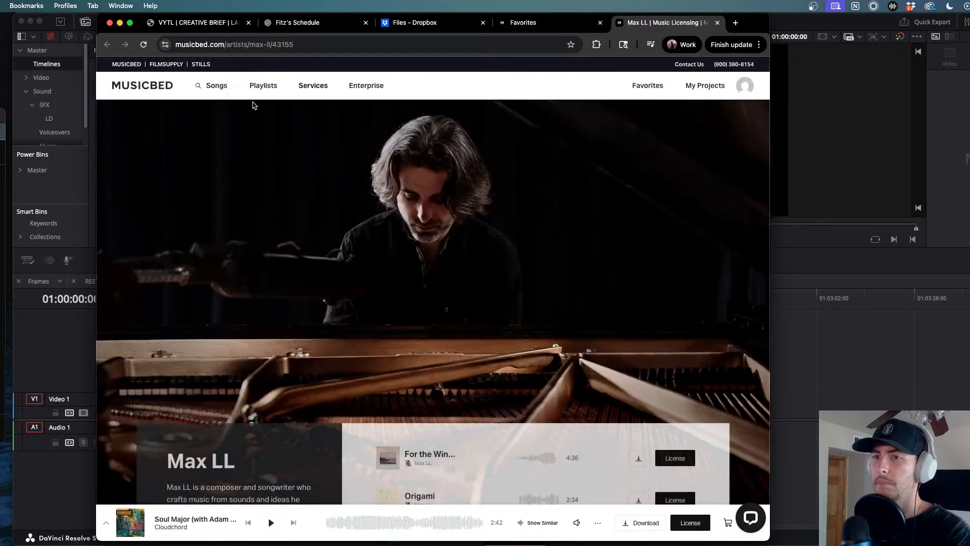
- Preview "For the Wind to Carry" from Max LL's top songs, skipping ahead to several points up to past the middle
scroll(292, 315, "down", 5)
scroll(292, 315, "up", 3)
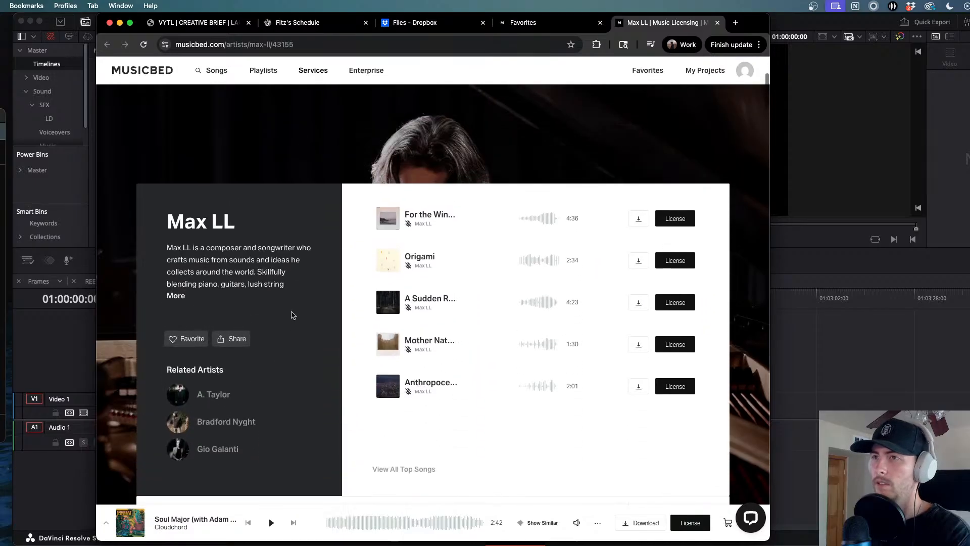
left_click(388, 219)
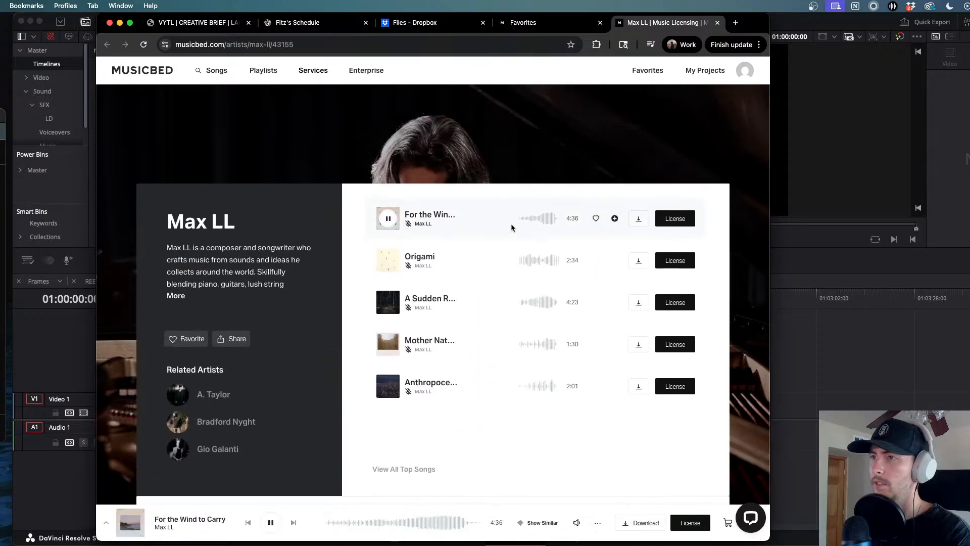
left_click(531, 218)
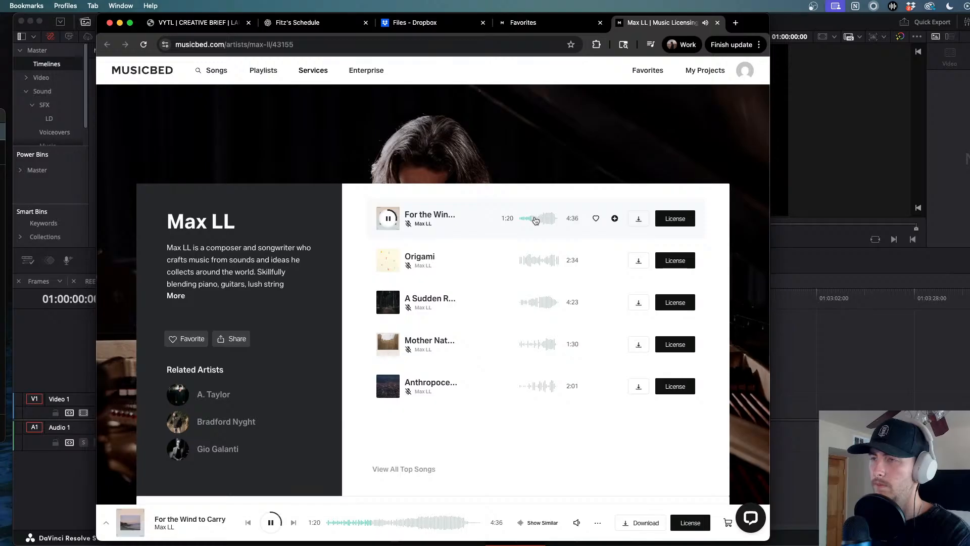
left_click(540, 221)
left_click(542, 223)
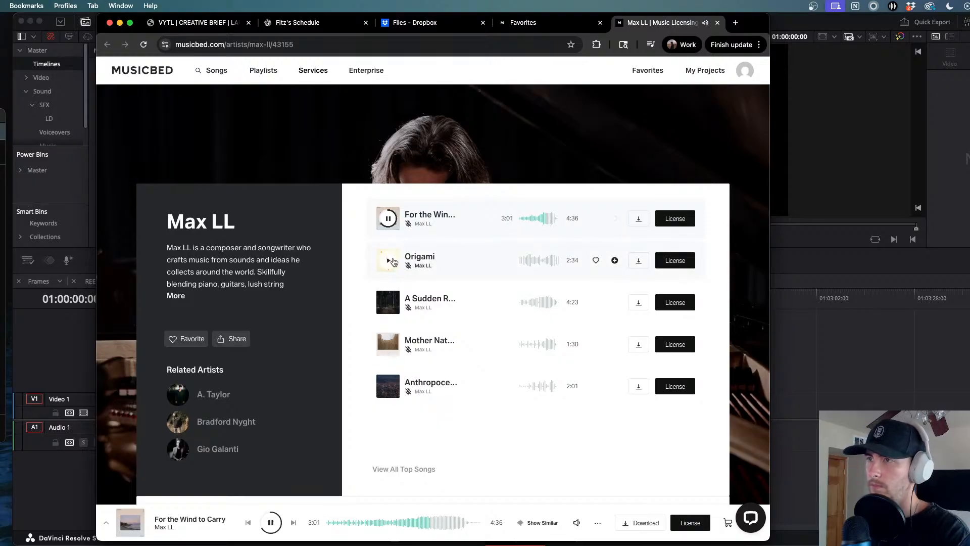
- Preview "Origami" and "A Sudden Realization" from Max LL's top songs, skipping ahead to the middle of each track
left_click(527, 260)
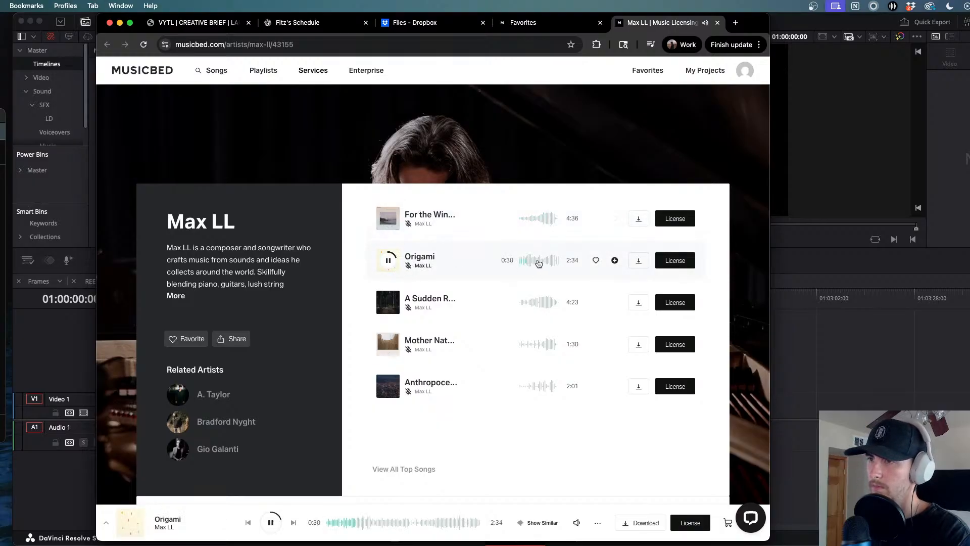
left_click(497, 298)
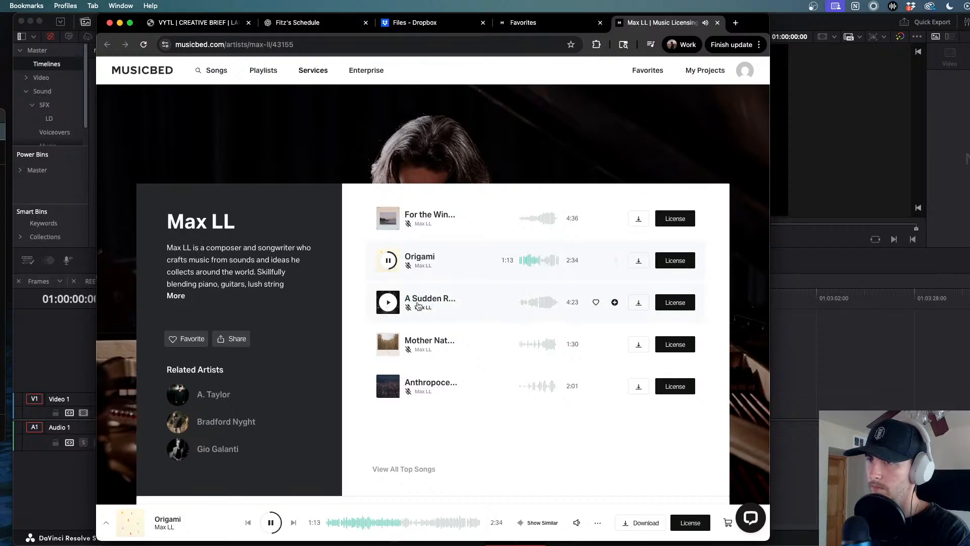
scroll(497, 291, "down", 1)
scroll(496, 287, "down", 1)
left_click(531, 268)
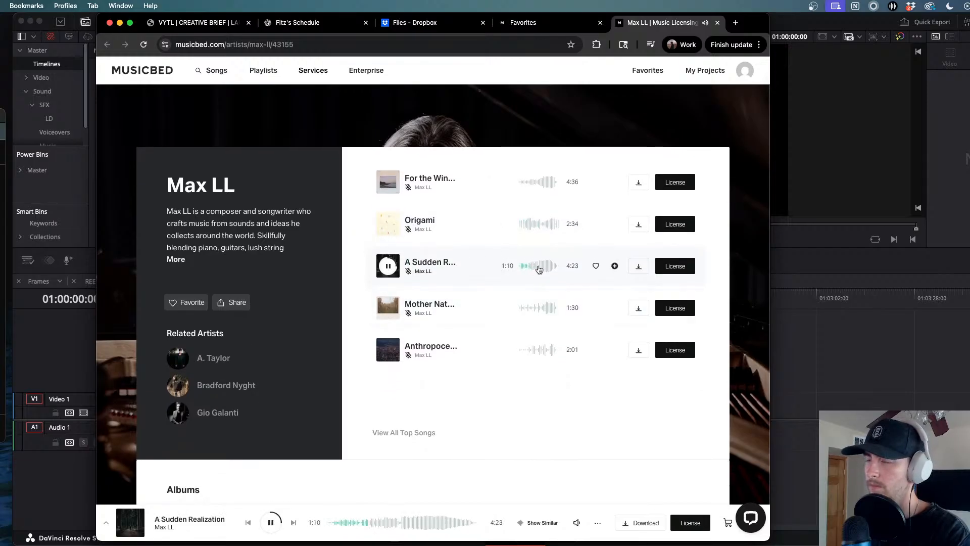
left_click(542, 267)
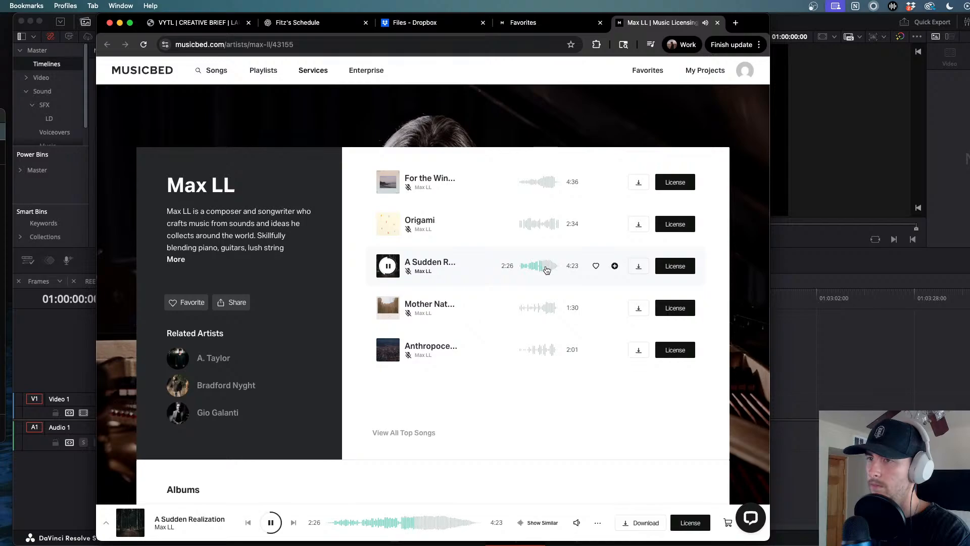
- Preview "Anthropocene" from the top songs, skipping ahead at successive points until near the end of the track
scroll(546, 272, "down", 3)
scroll(545, 271, "down", 4)
scroll(551, 258, "up", 2)
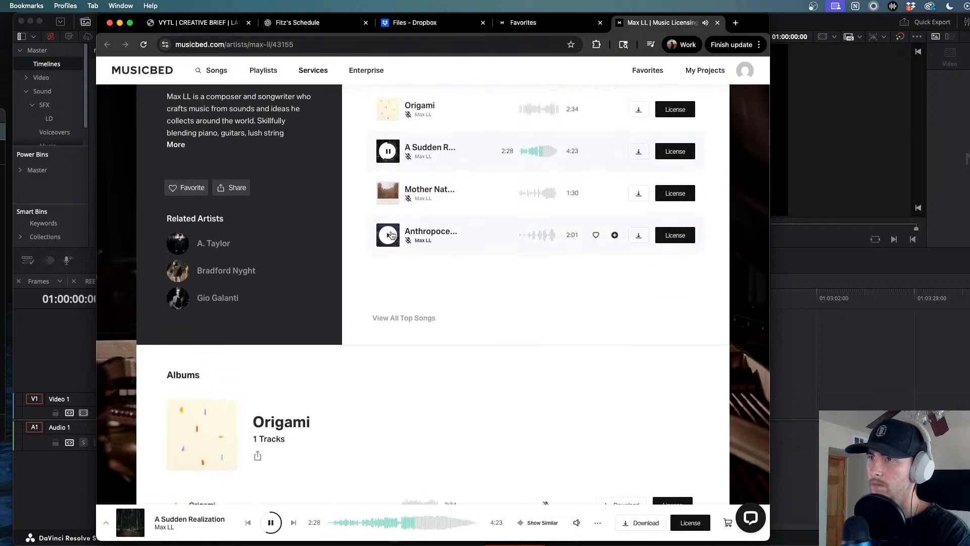
left_click(561, 247)
left_click(530, 238)
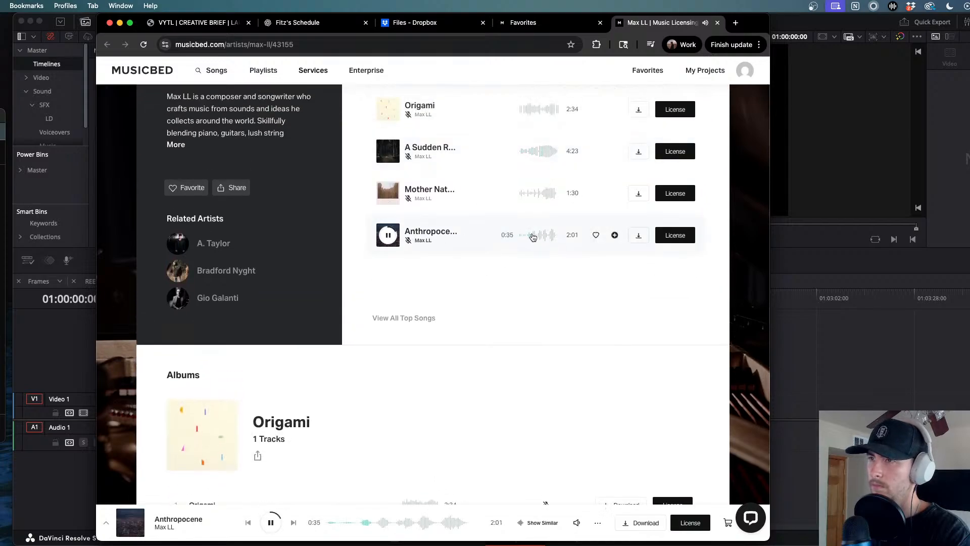
left_click(538, 237)
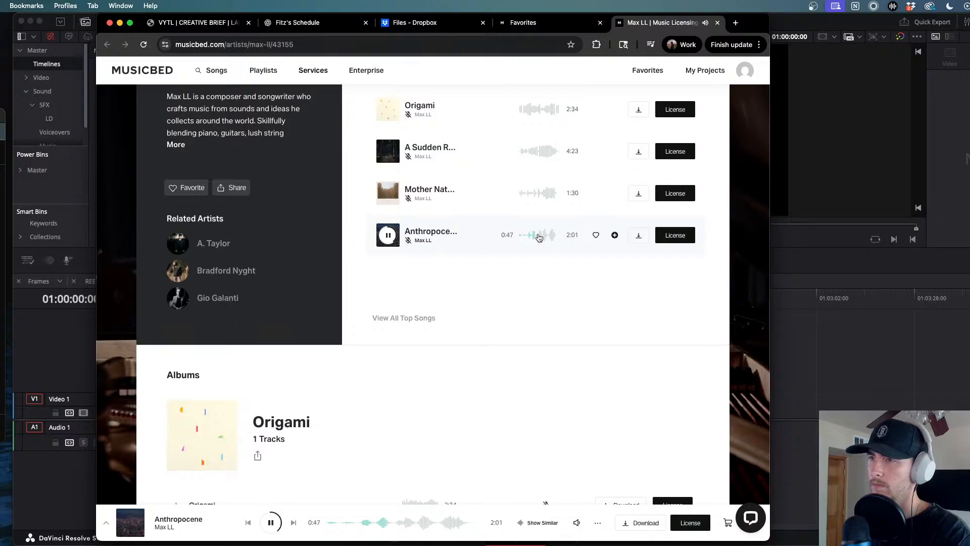
left_click(540, 237)
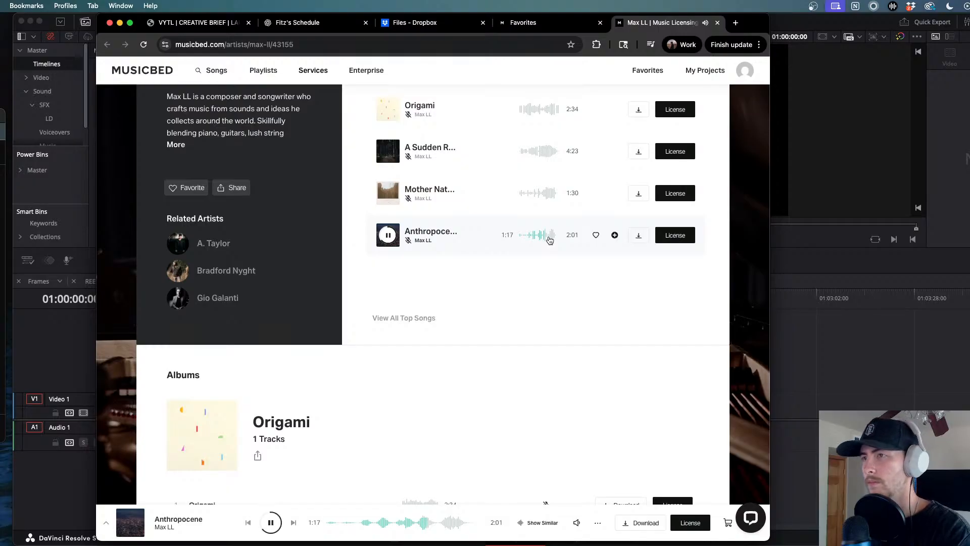
left_click(551, 238)
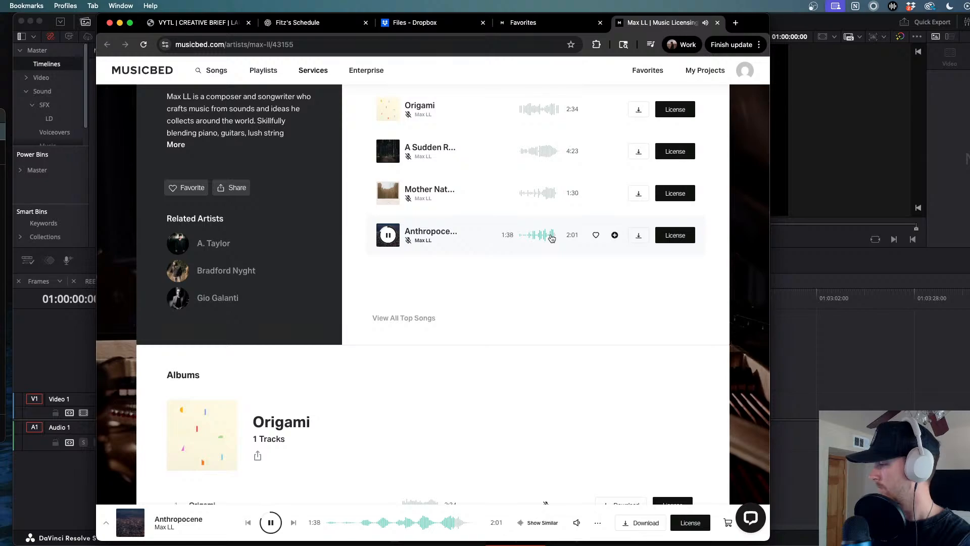
- Preview "Mother Nature" and "Awakening" from the album Voices of the Land, skipping ahead in "Awakening"
scroll(425, 313, "down", 8)
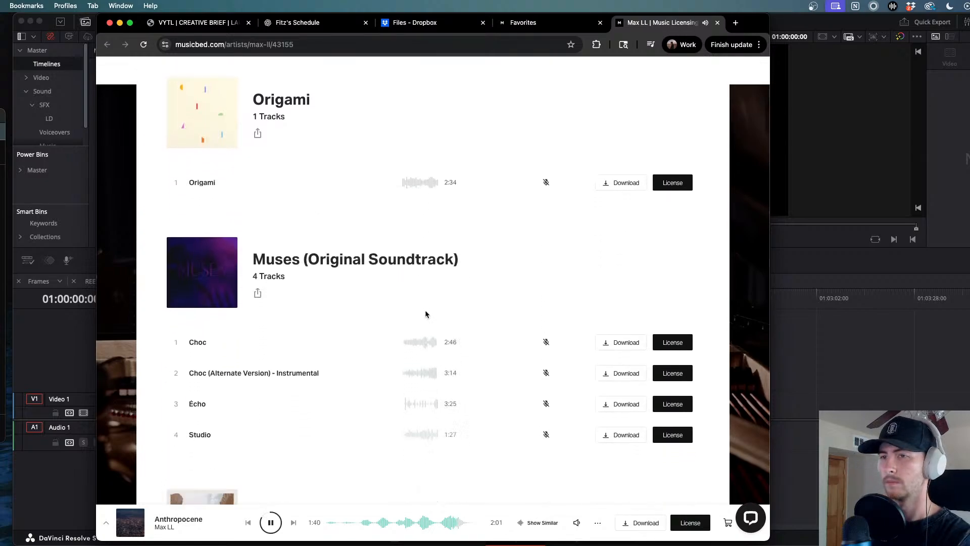
scroll(425, 315, "down", 5)
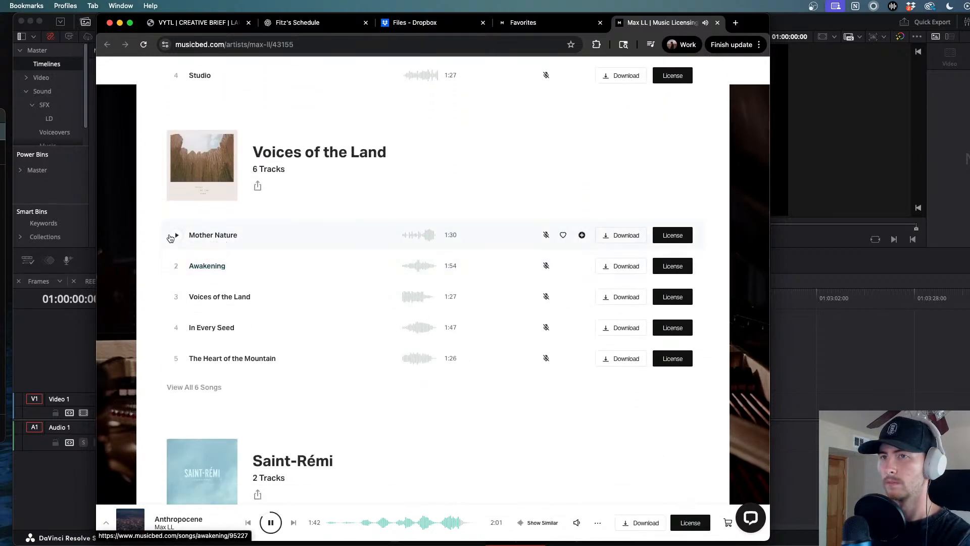
left_click(178, 236)
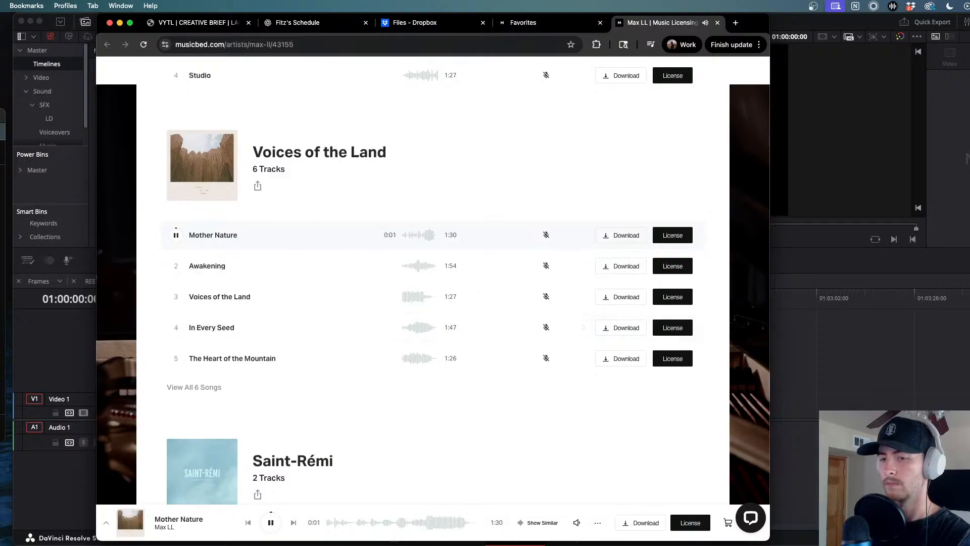
key("super+Tab")
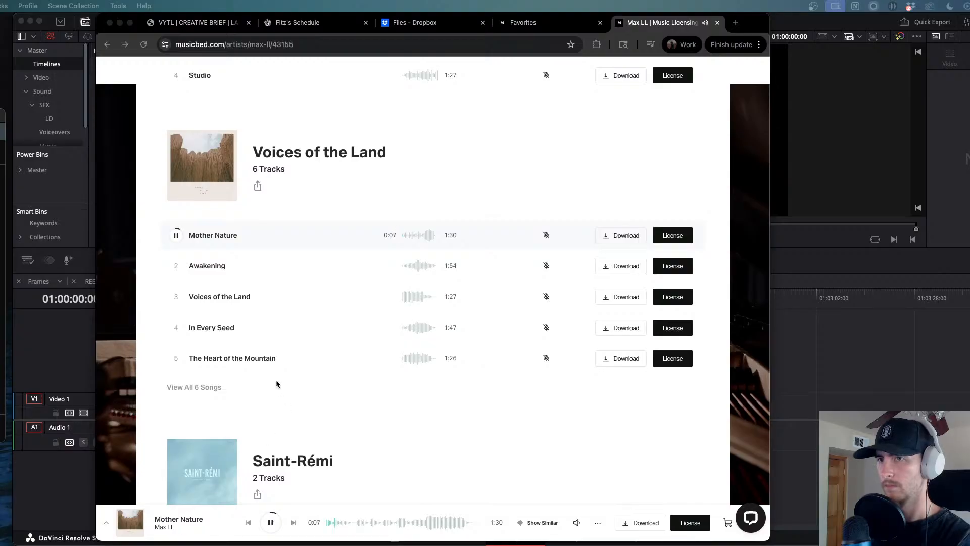
left_click(176, 266)
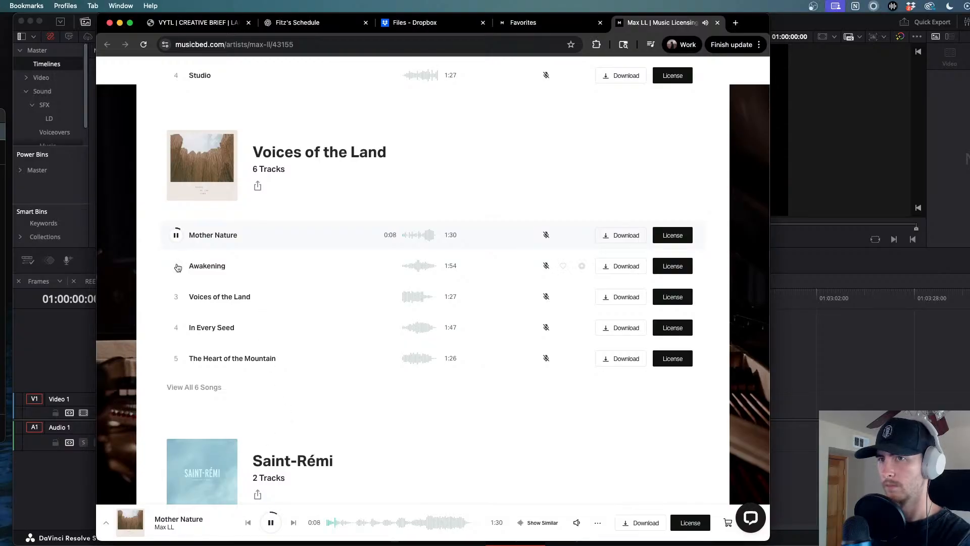
left_click(413, 266)
- Preview "Disruption (Intro)" from the album Anthropocene, skipping ahead to its middle and its louder second half
scroll(382, 344, "down", 7)
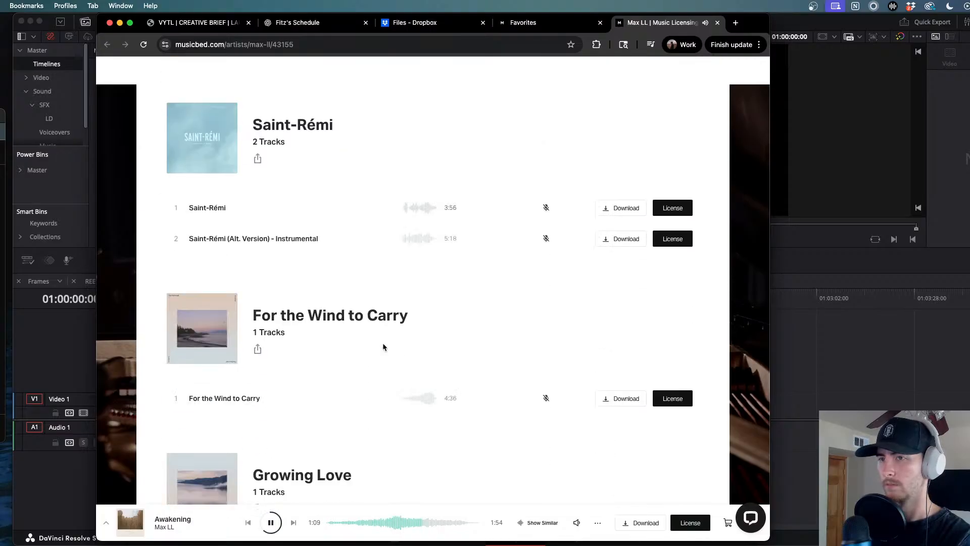
scroll(383, 343, "down", 9)
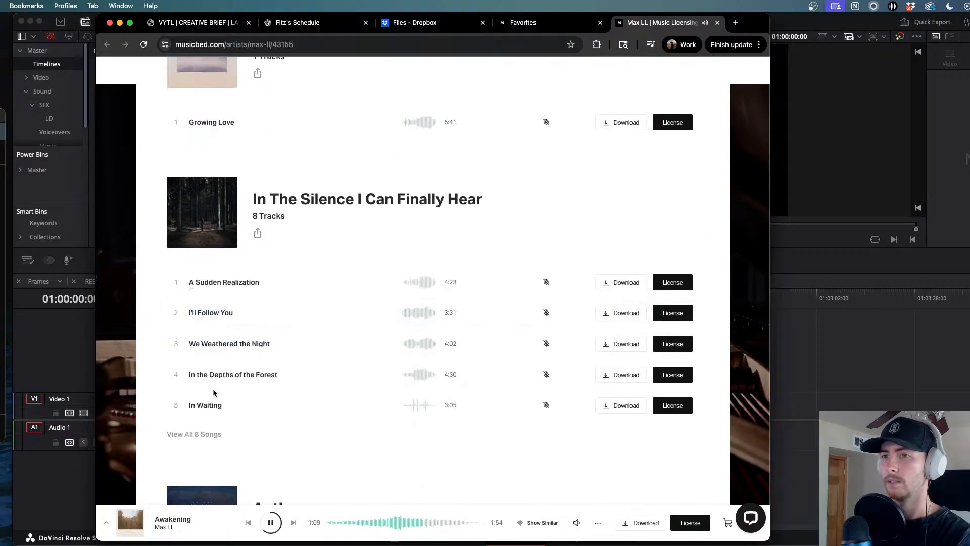
scroll(214, 393, "down", 8)
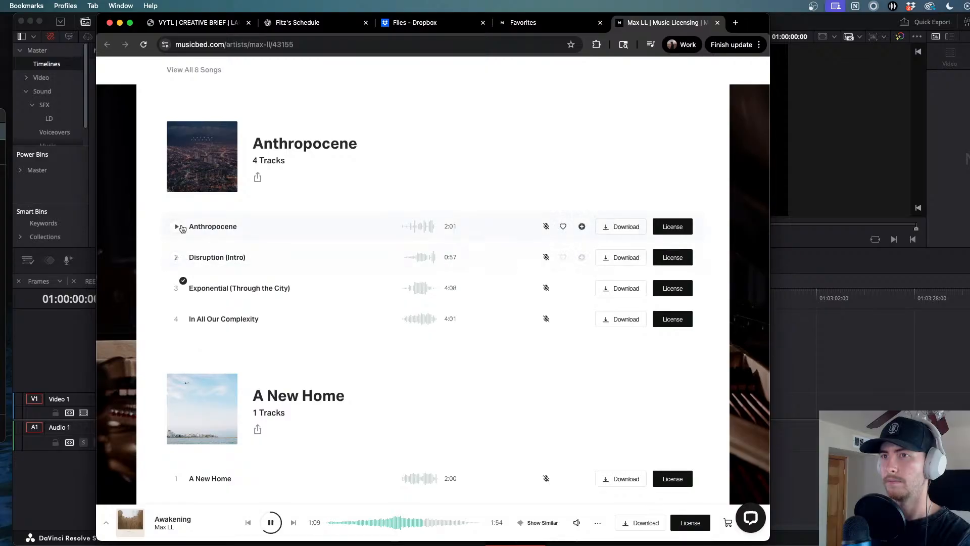
left_click(177, 257)
left_click(415, 260)
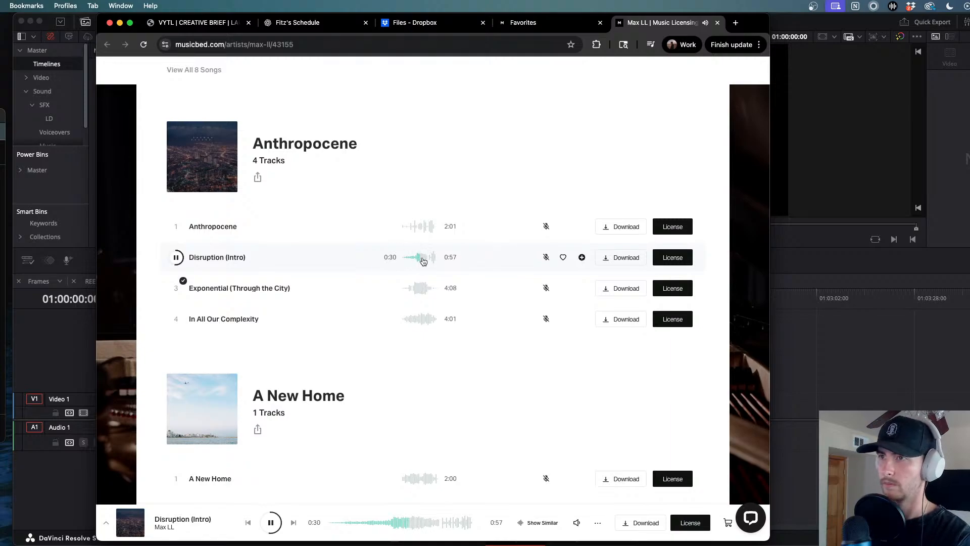
left_click(426, 260)
left_click(424, 260)
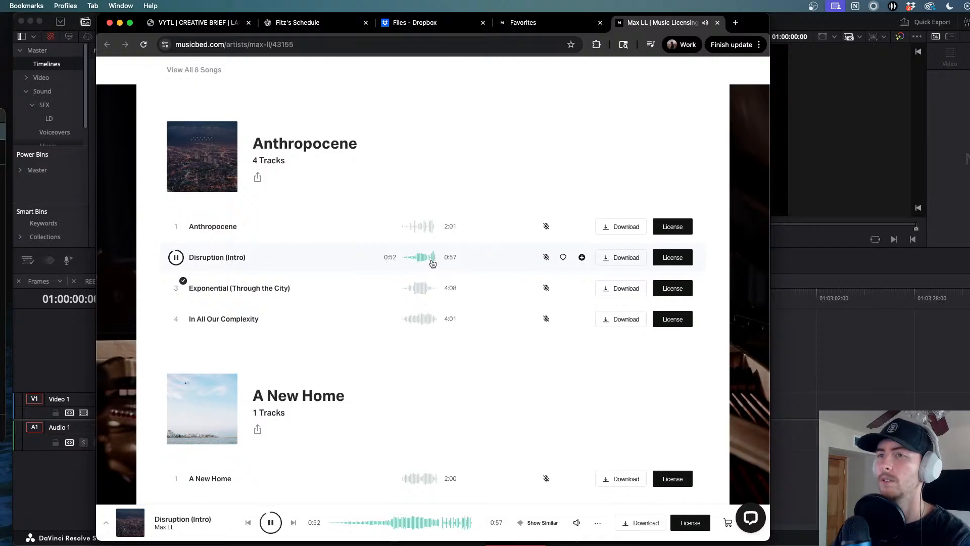
- Open the song page of "Disruption (Intro)" and stop its playback
left_click(228, 258)
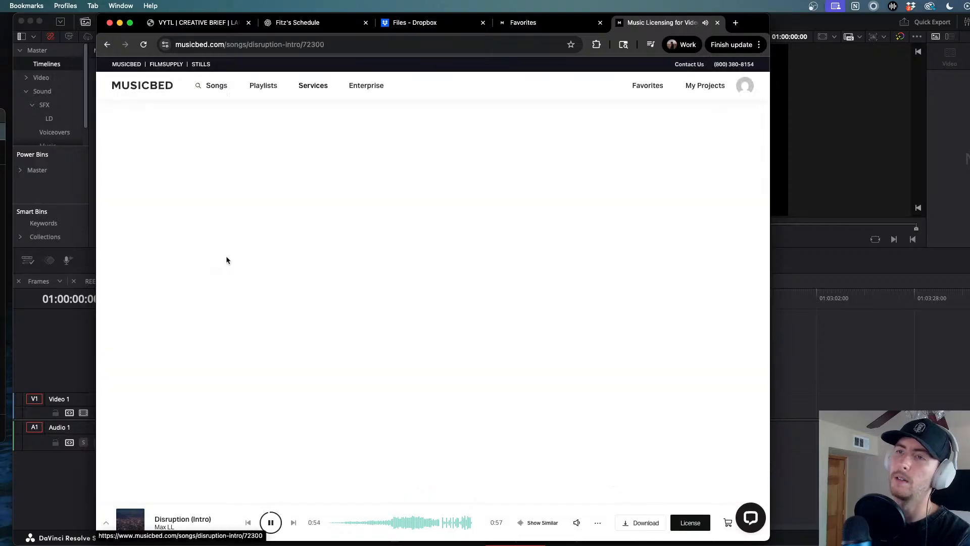
scroll(304, 356, "down", 2)
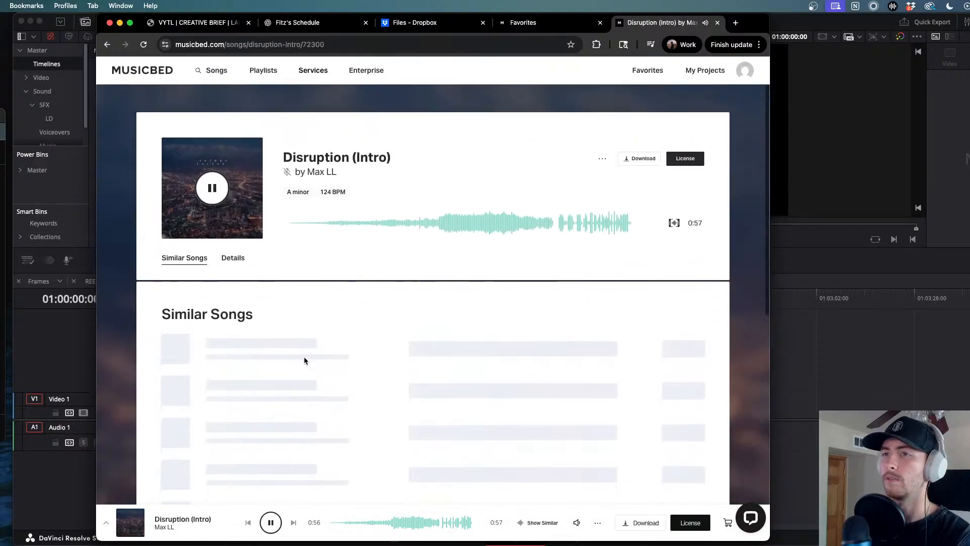
left_click(214, 187)
left_click(216, 189)
left_click(215, 189)
- Preview "The Beginning" and "Ascending Light" from the similar songs, skipping ahead within each track
scroll(375, 328, "down", 2)
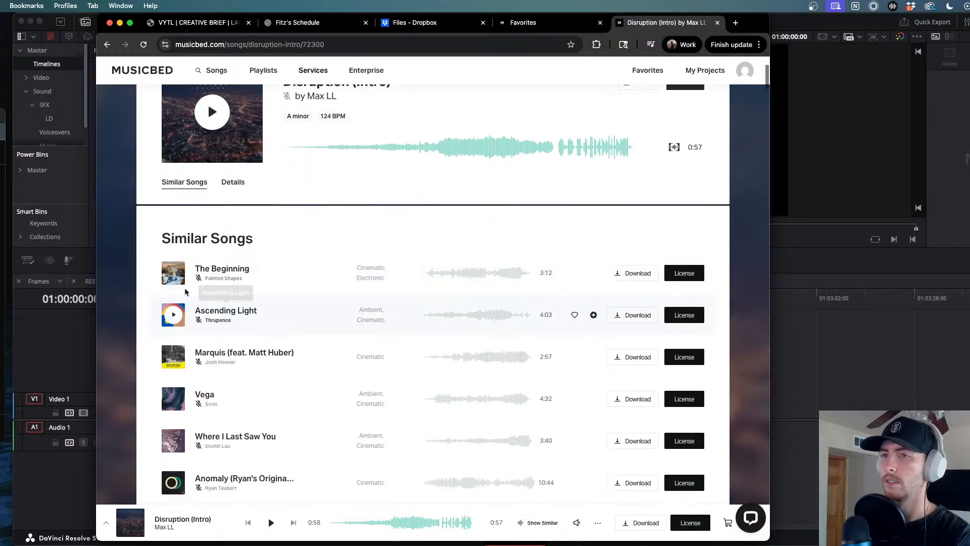
left_click(376, 276)
left_click(445, 275)
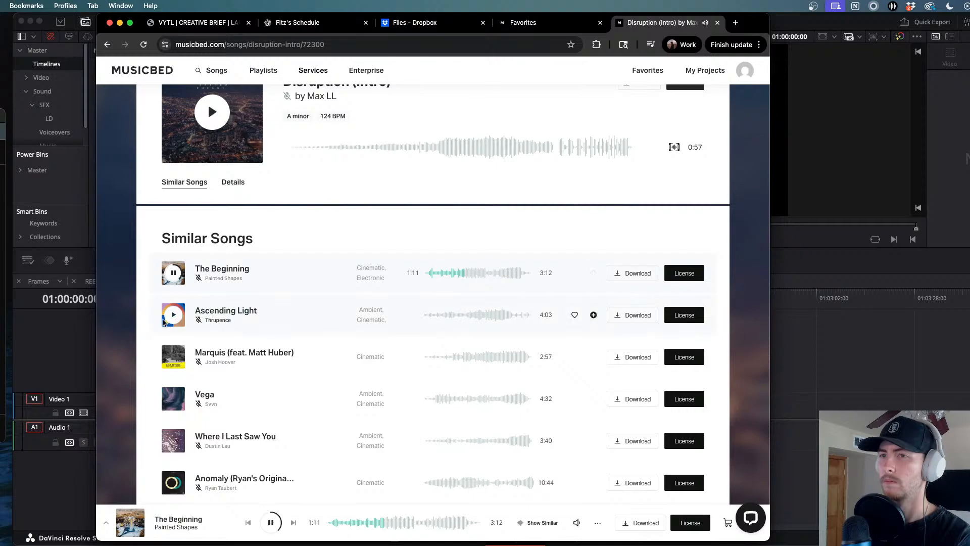
left_click(173, 315)
scroll(412, 342, "down", 2)
left_click(469, 268)
- Preview "Marquis" and "Vega" from the similar songs, skipping ahead to about the middle of each
left_click(436, 313)
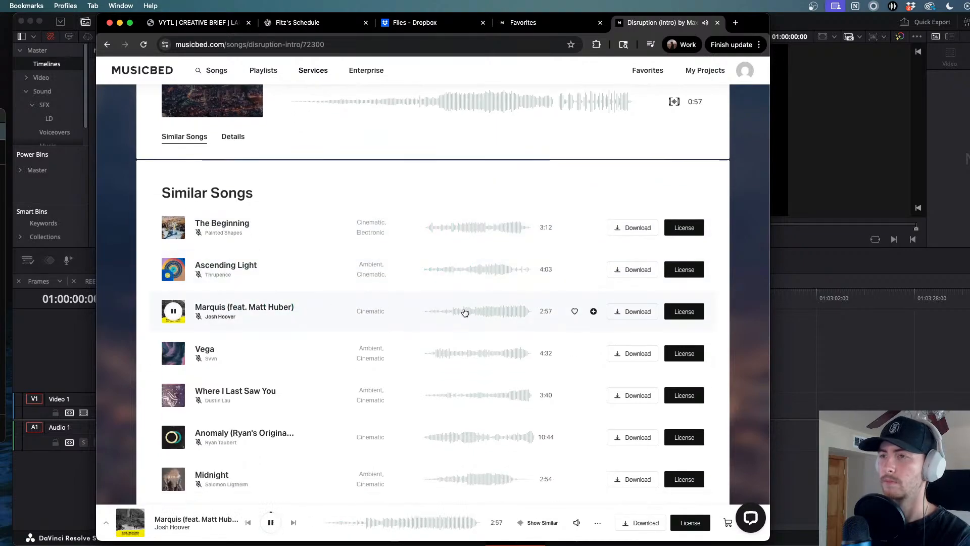
left_click(478, 312)
left_click(174, 353)
left_click(472, 354)
left_click(488, 356)
- Preview "Where I Last Saw You" from the similar songs, skipping ahead to an early point and the louder final part
left_click(173, 395)
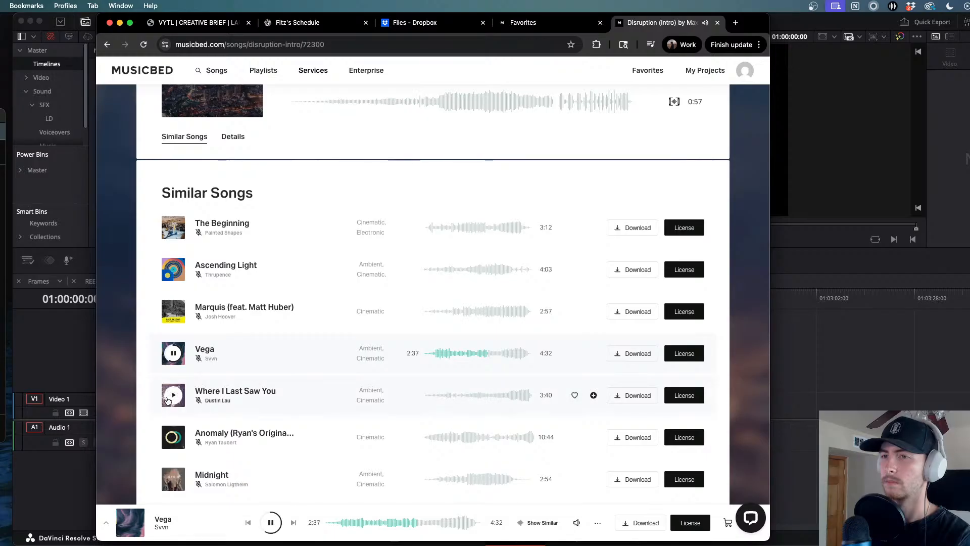
left_click(455, 397)
left_click(507, 395)
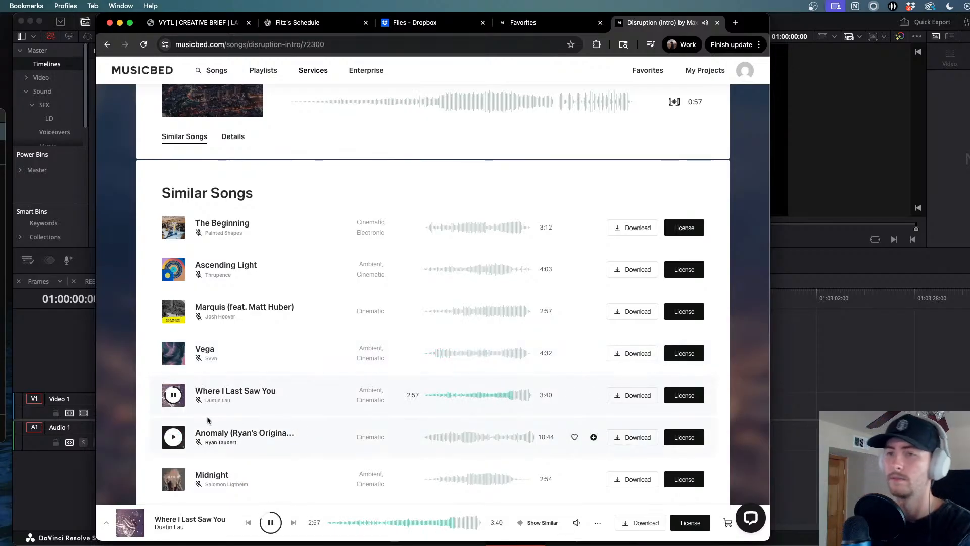
- Preview "Anomaly" from the similar songs, skipping ahead at successive points from the opening to about two thirds through
left_click(173, 437)
left_click(439, 439)
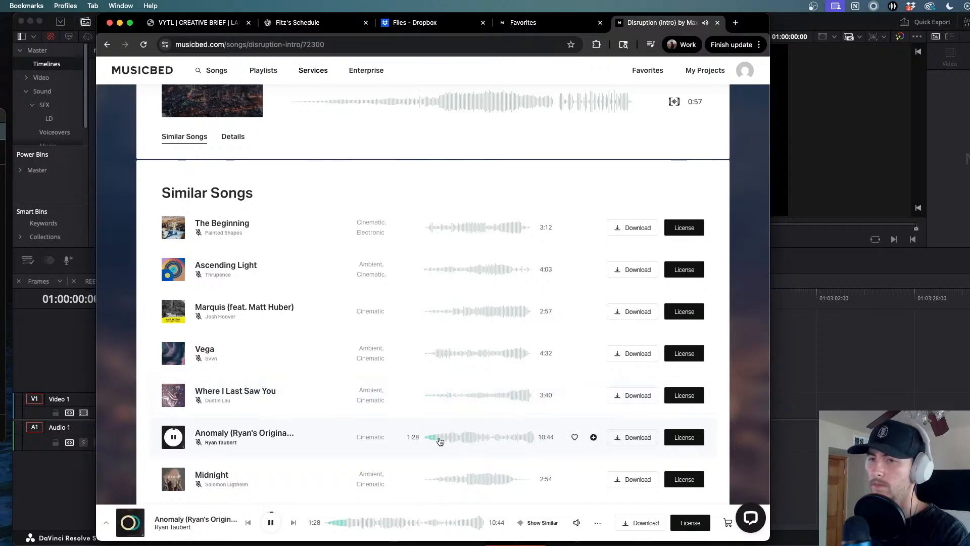
left_click(449, 438)
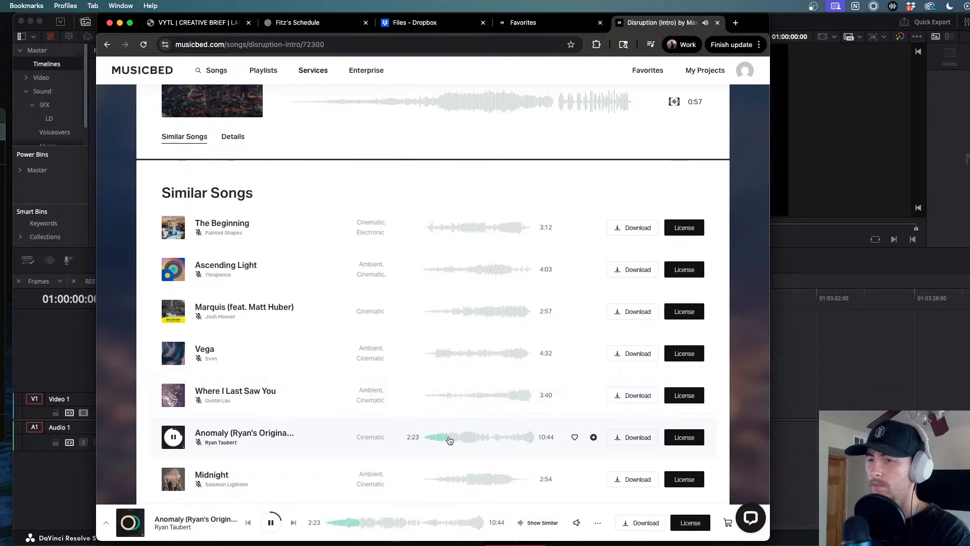
left_click(453, 438)
left_click(463, 440)
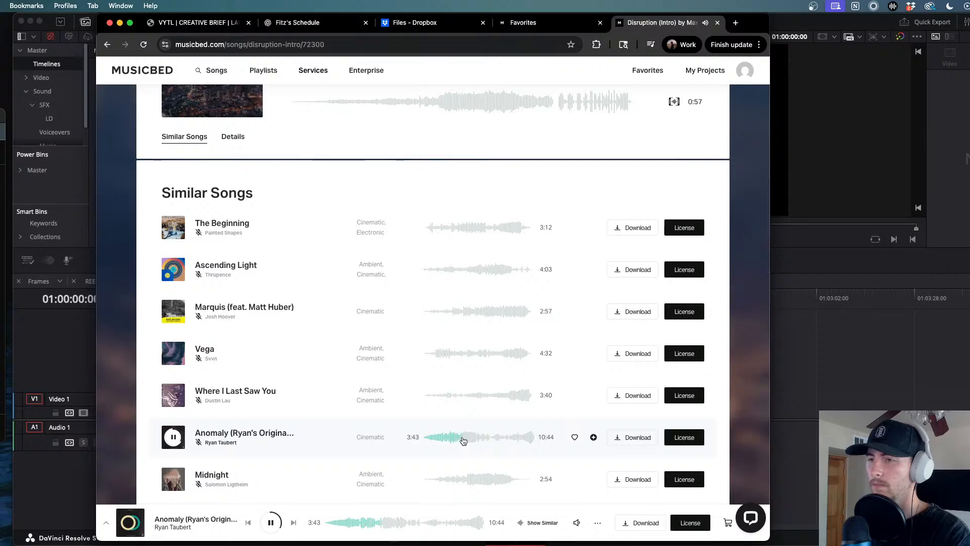
left_click(476, 440)
left_click(480, 439)
left_click(487, 440)
left_click(498, 440)
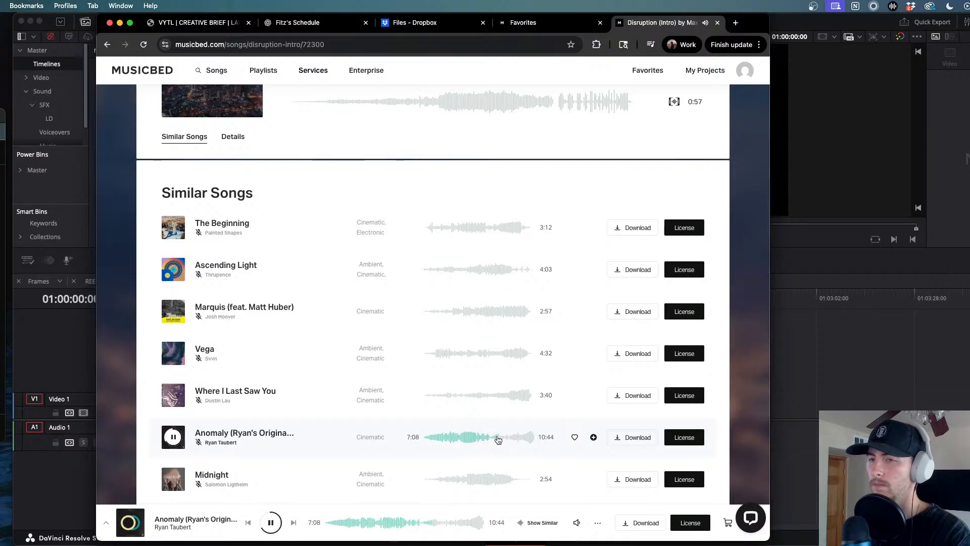
scroll(496, 436, "down", 3)
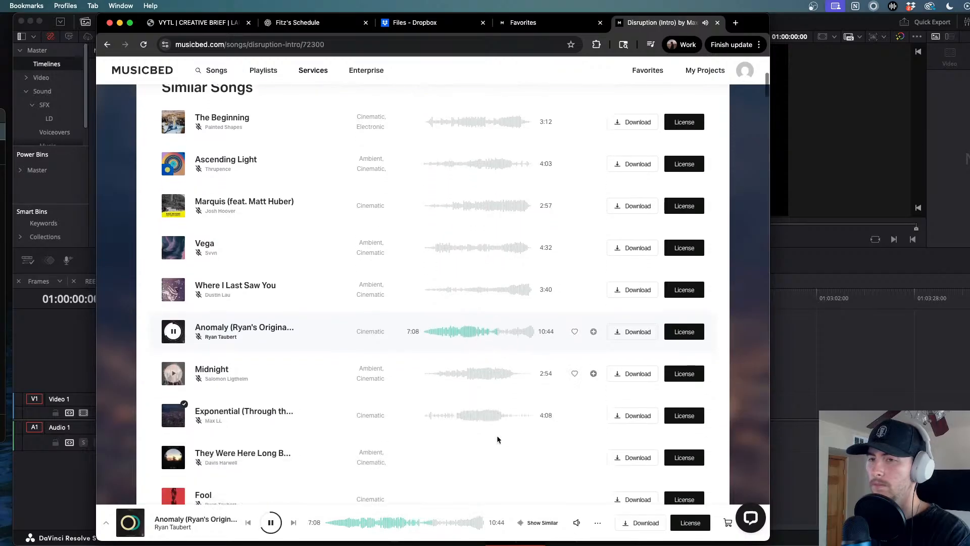
- Preview "Midnight" from the similar songs, skipping ahead at successive points from the early part to about two thirds through
left_click(457, 374)
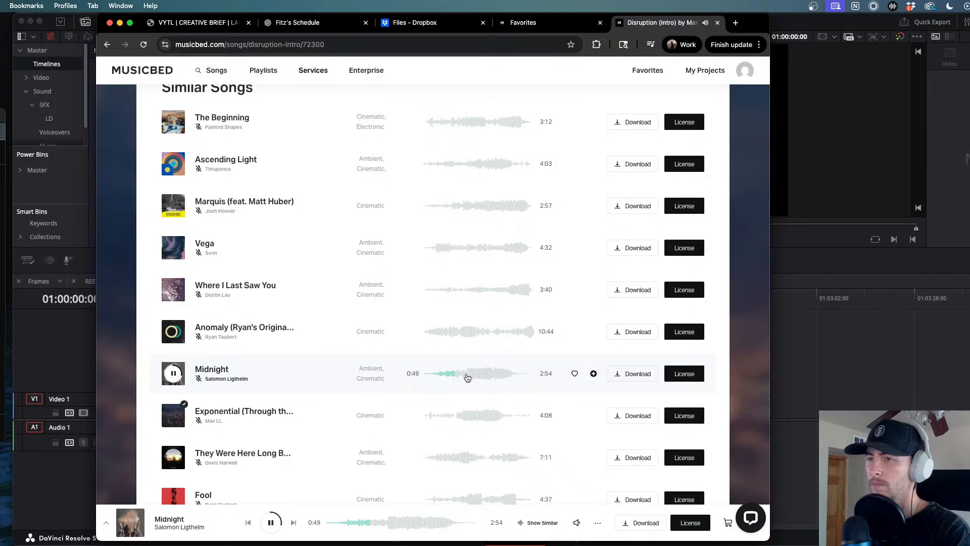
left_click(464, 376)
left_click(471, 376)
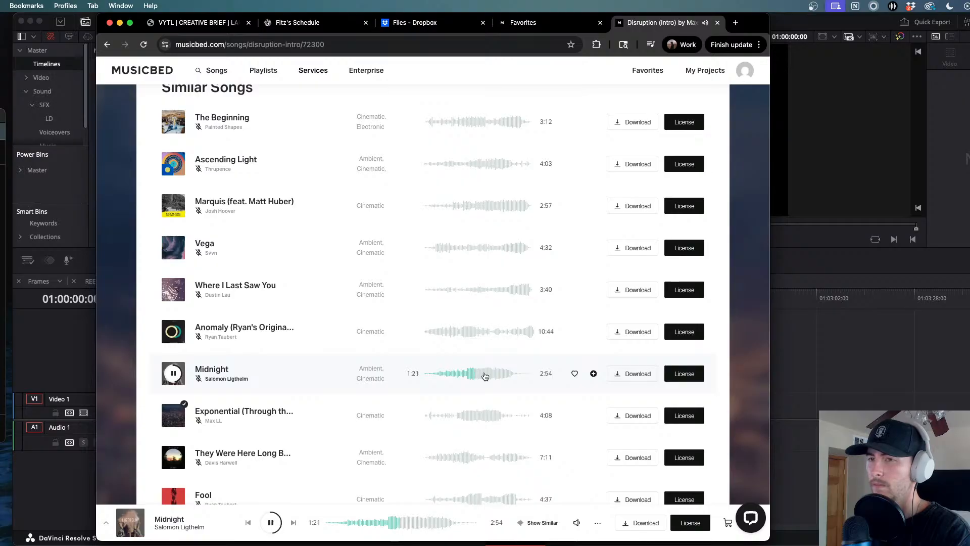
left_click(484, 376)
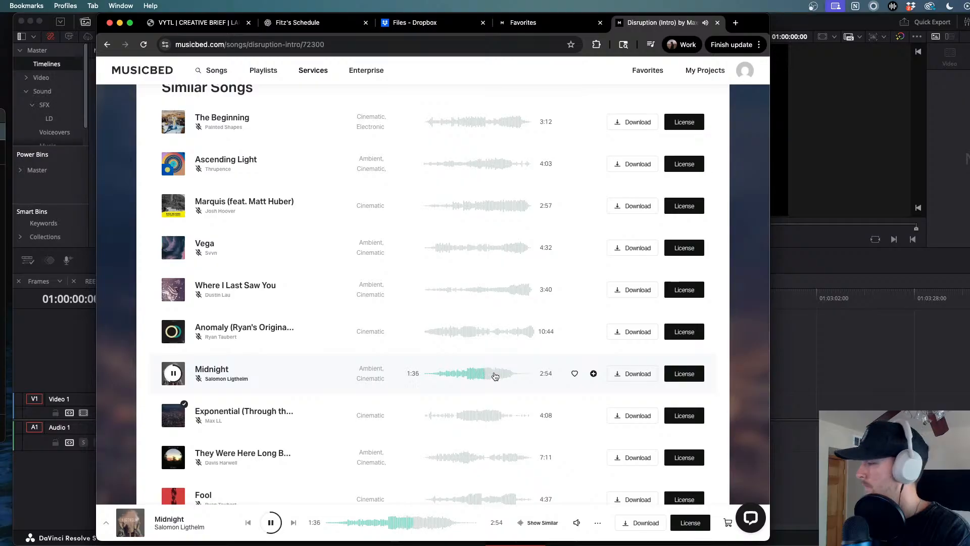
left_click(498, 374)
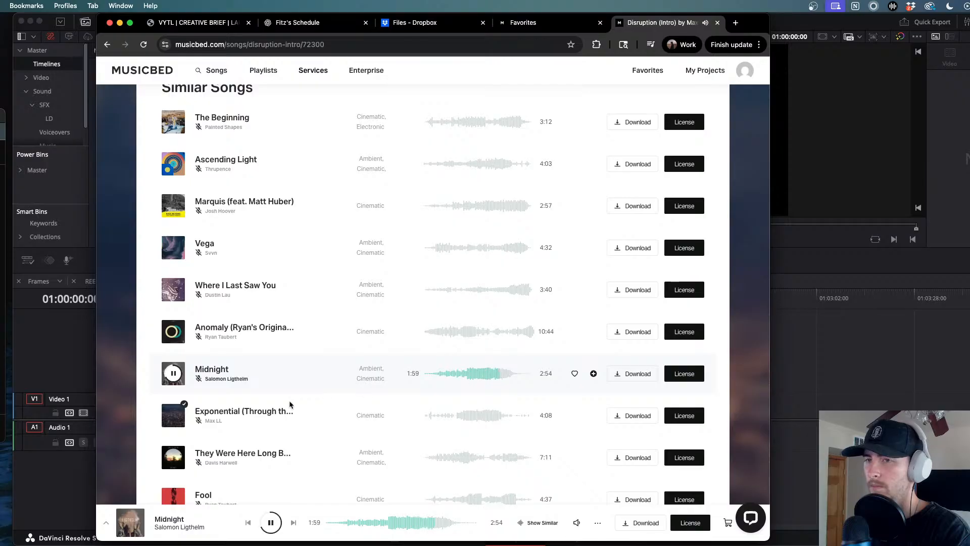
- Preview "Exponential (Through the City)" by Max LL from the opening through its louder middle section, and pause it
left_click(399, 416)
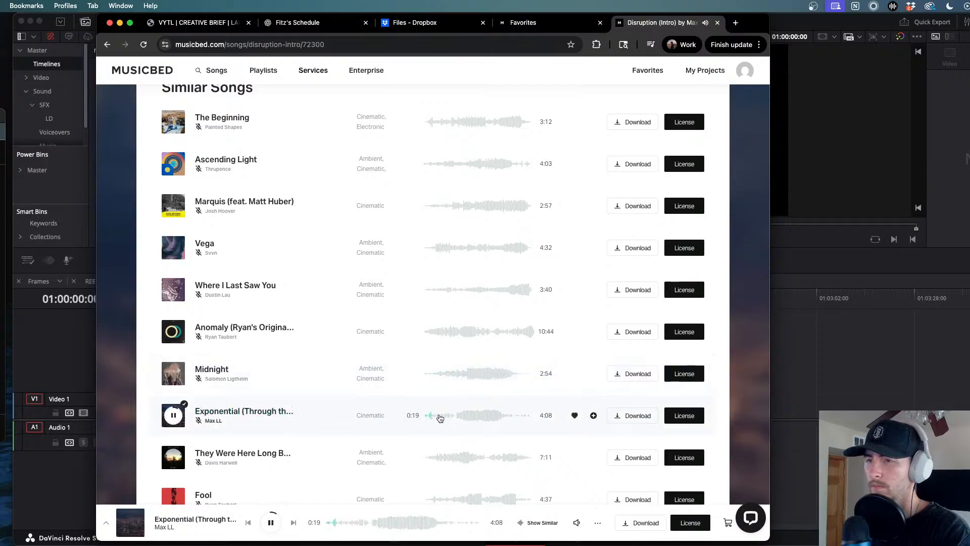
left_click(456, 417)
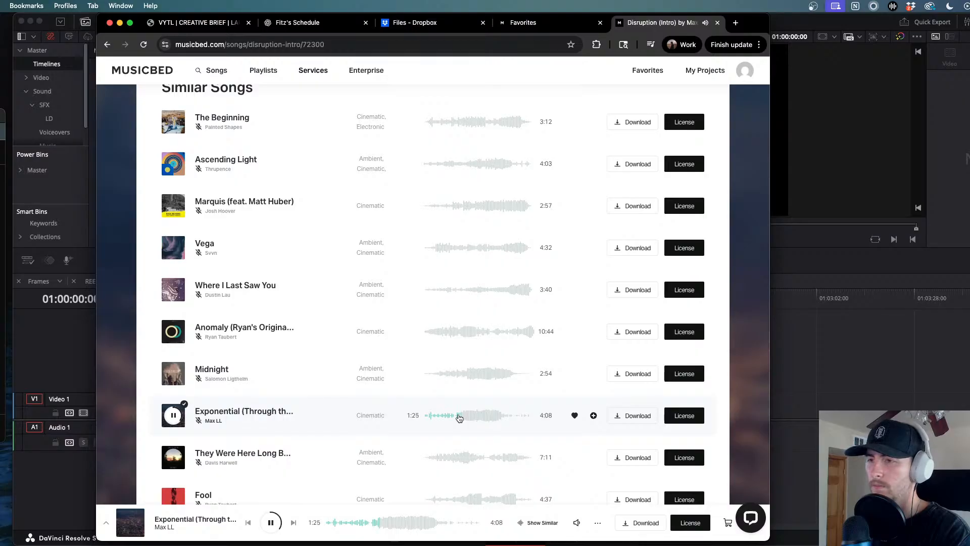
scroll(459, 417, "down", 5)
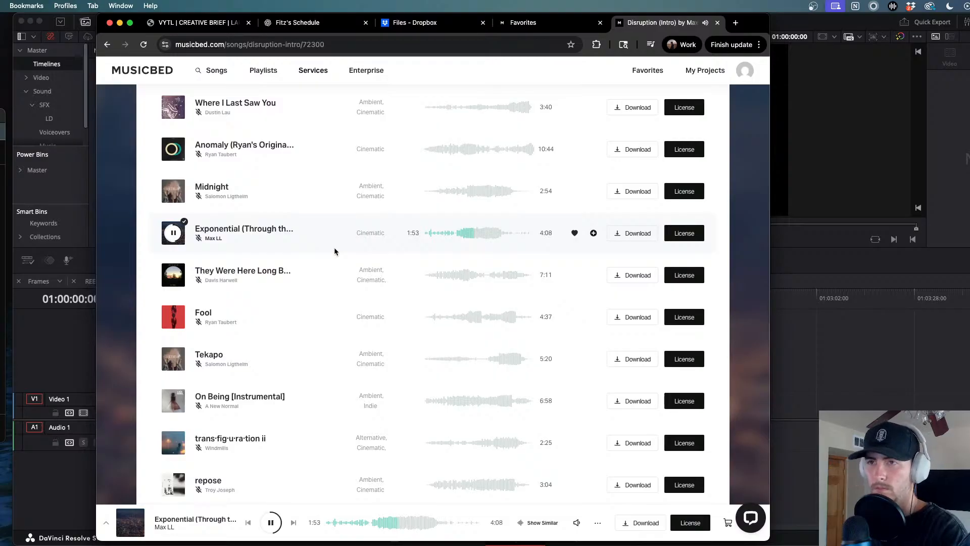
left_click(484, 232)
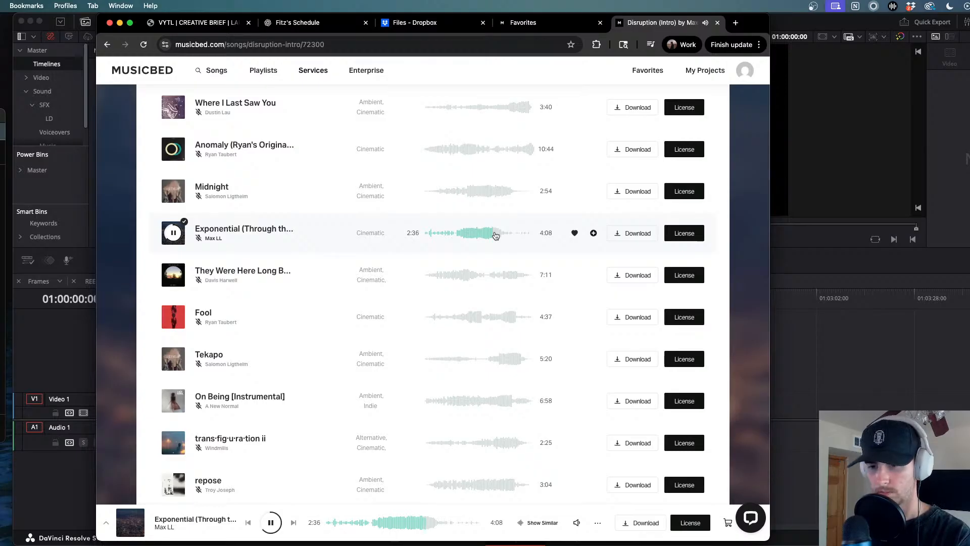
left_click(498, 235)
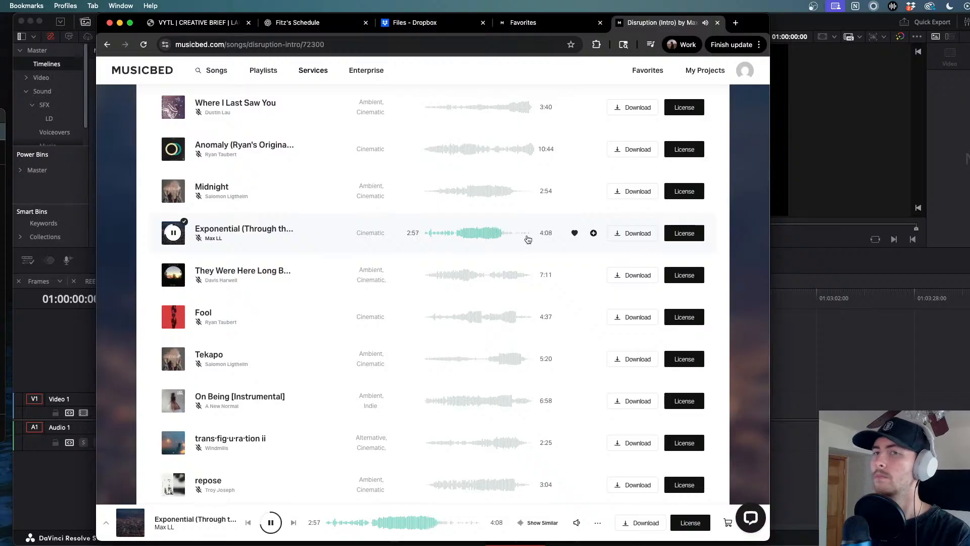
left_click(174, 234)
- Start licensing "Exponential (Through the City)", accept the license details, and assign it to the existing "China and Japan" project
left_click(689, 233)
left_click(393, 304)
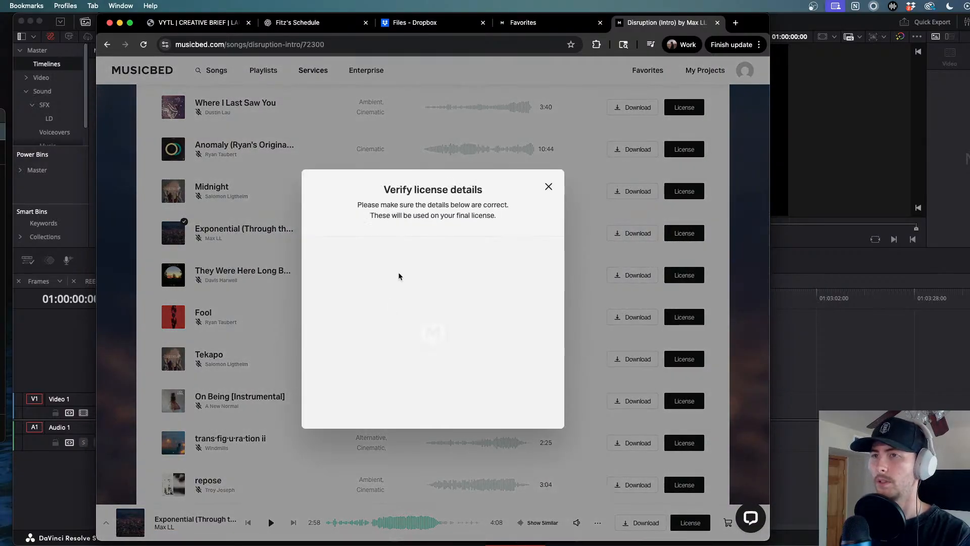
left_click(332, 372)
left_click(394, 401)
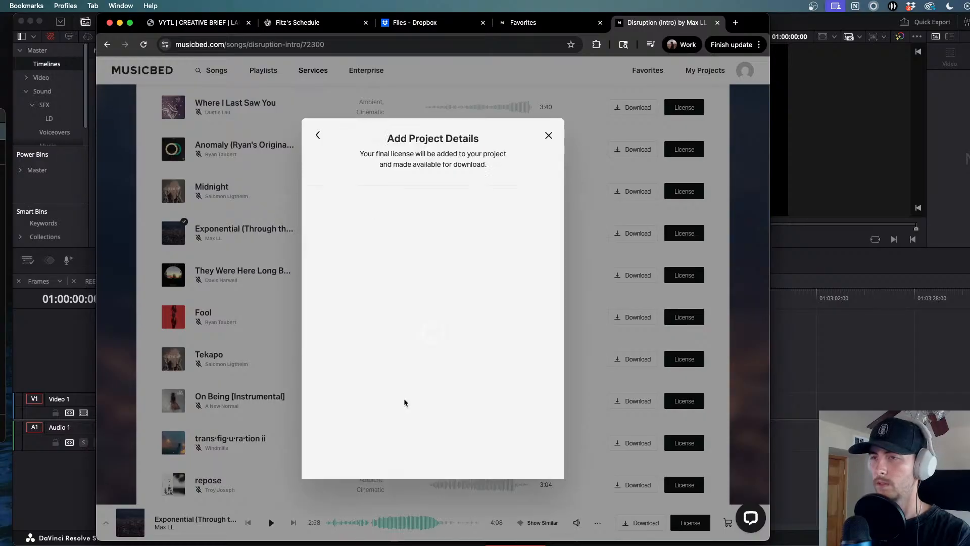
left_click(390, 232)
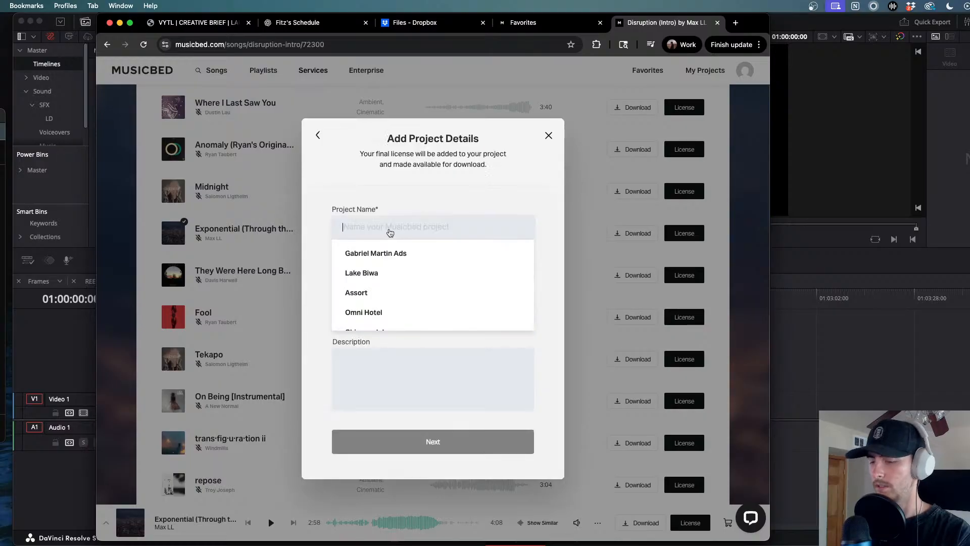
type("Japan")
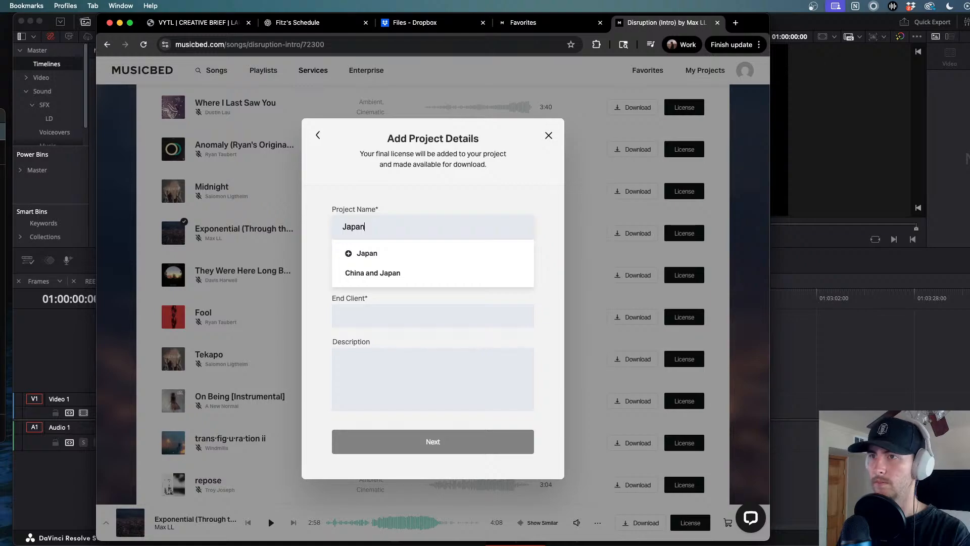
left_click(394, 275)
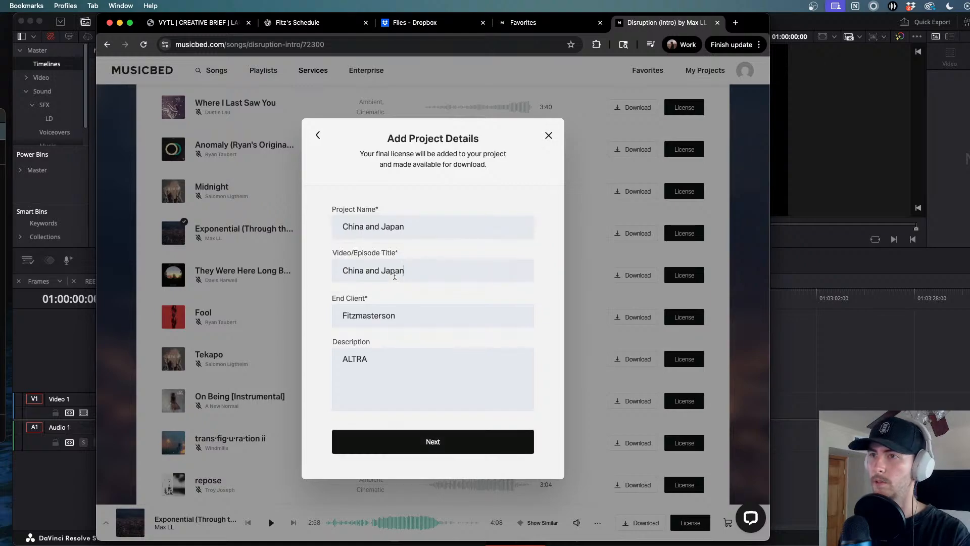
- Replace the license's video/episode title with "Undecided"
left_click_drag(436, 270, 320, 274)
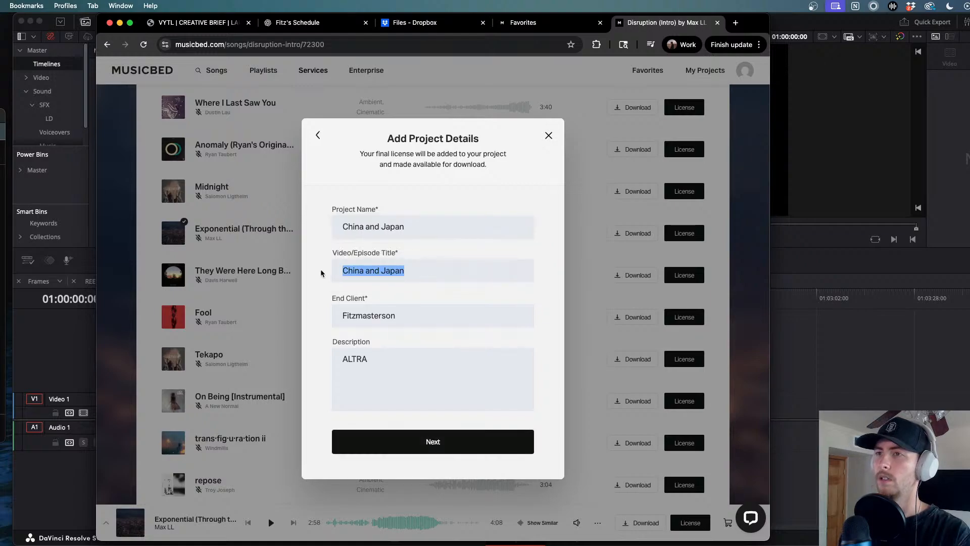
key("BackSpace")
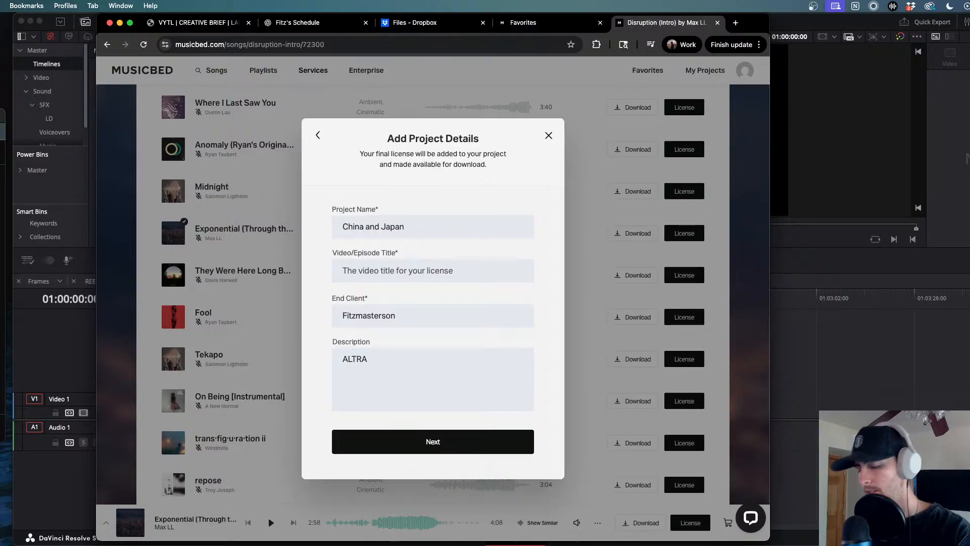
type("Undecided")
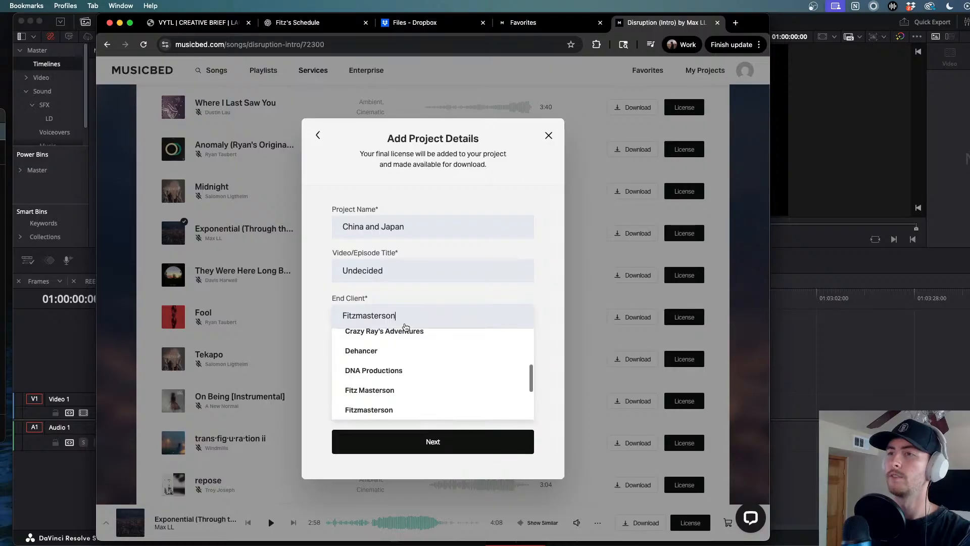
- Choose the existing end client entry that spells the client's full name as two words
left_click(406, 326)
scroll(404, 389, "down", 2)
scroll(392, 403, "down", 2)
scroll(392, 403, "up", 5)
scroll(392, 403, "up", 2)
scroll(392, 403, "down", 3)
scroll(392, 403, "up", 1)
left_click(377, 371)
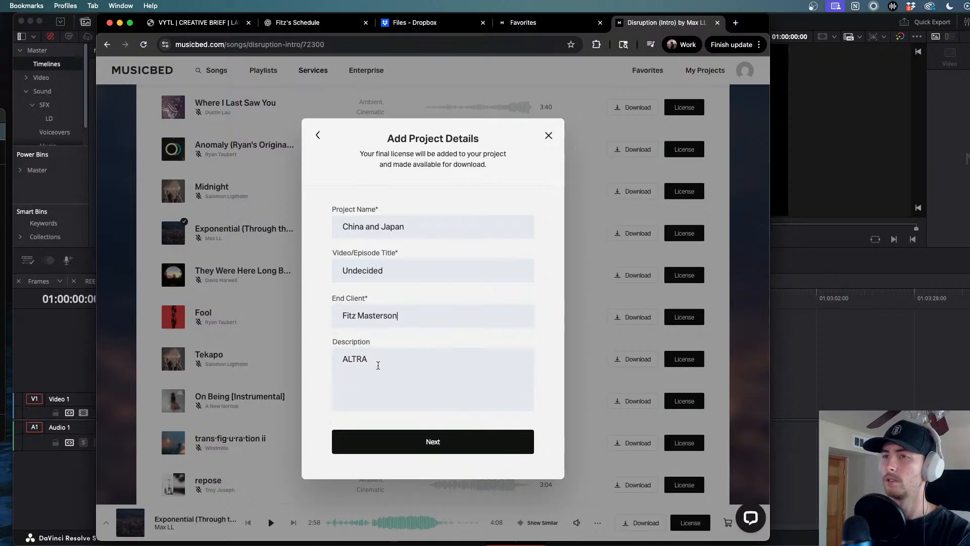
- Replace the project description with "Youtube Video"
left_click_drag(355, 355, 311, 359)
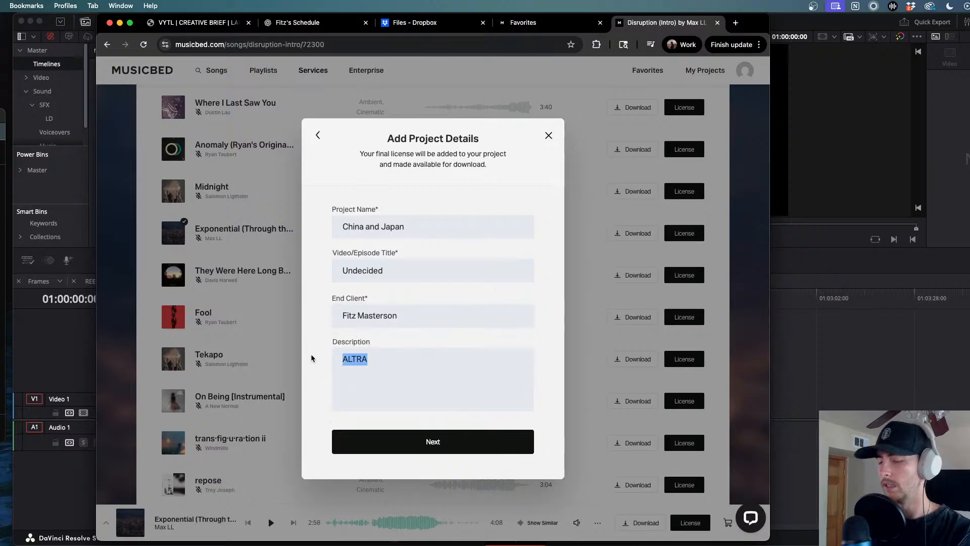
type("Youtube ")
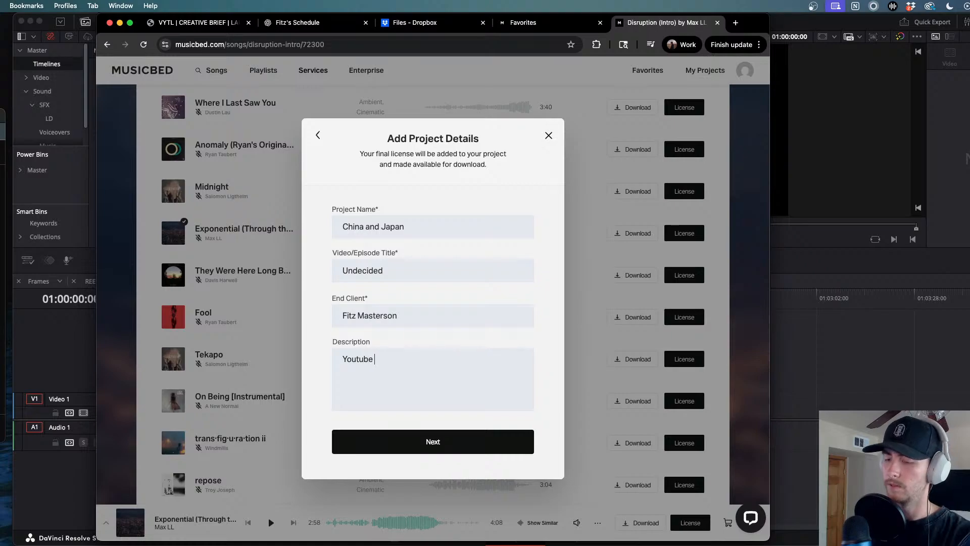
type("Video")
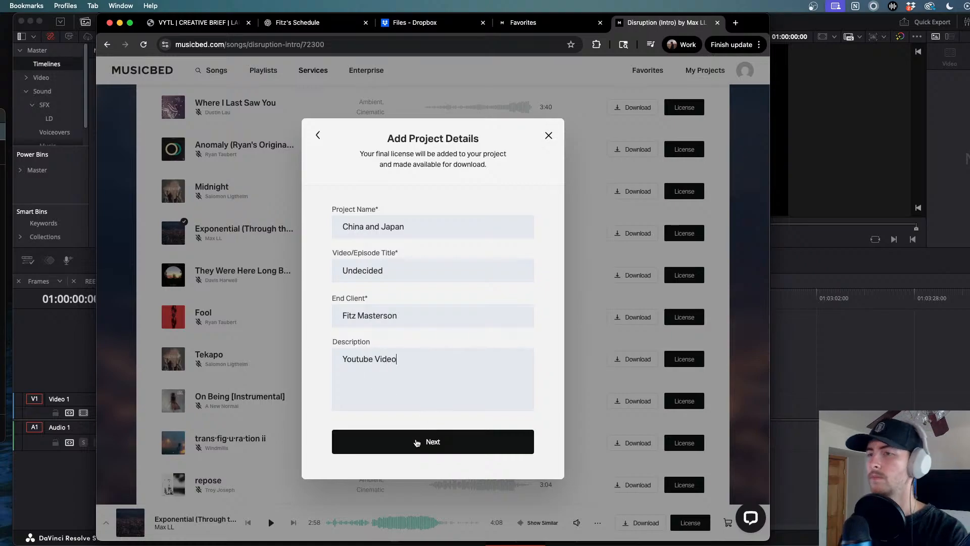
- Confirm the license for "Exponential (Through the City)" and download the song as a WAV file
left_click(416, 441)
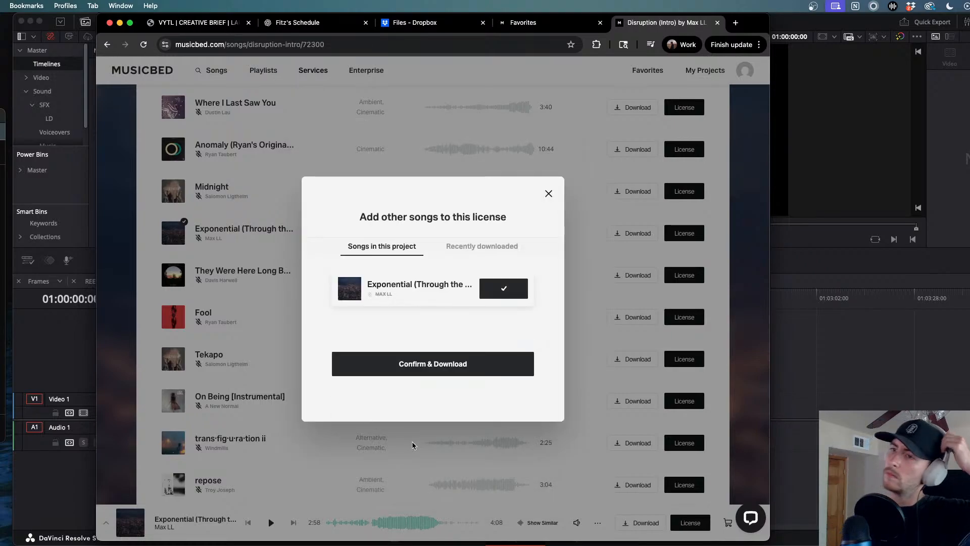
left_click(412, 366)
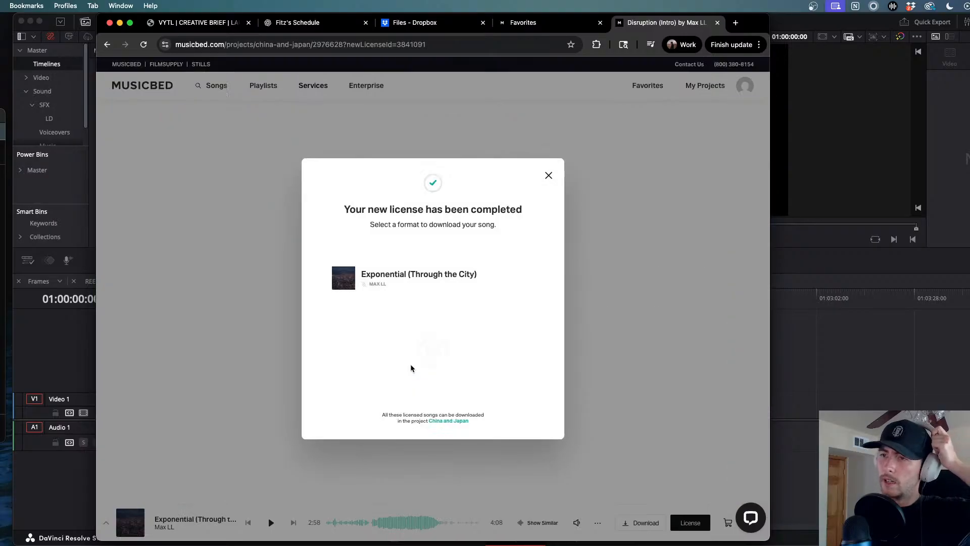
left_click(423, 356)
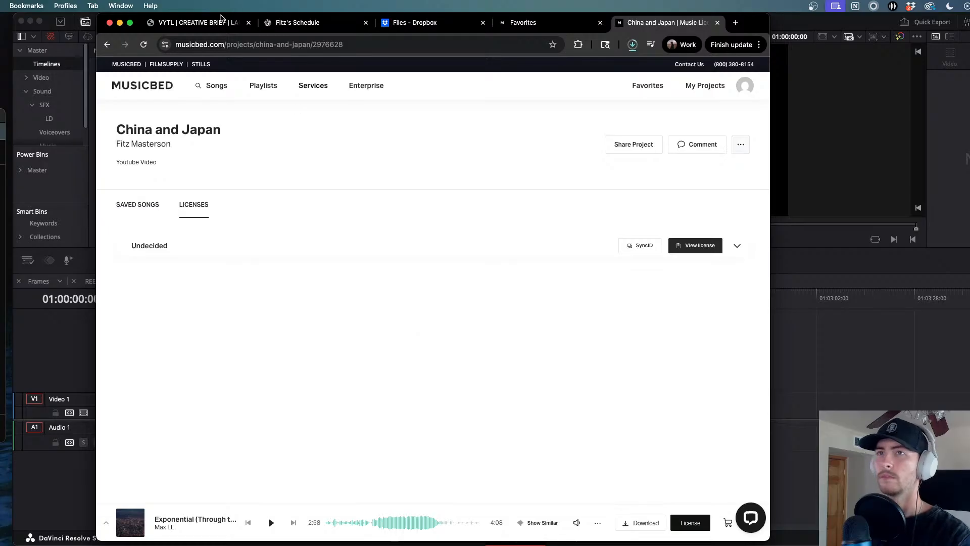
- Return to the songs similar to "Disruption (Intro)" and preview "They Were Here Long B..." by Davis Harwell
left_click(109, 46)
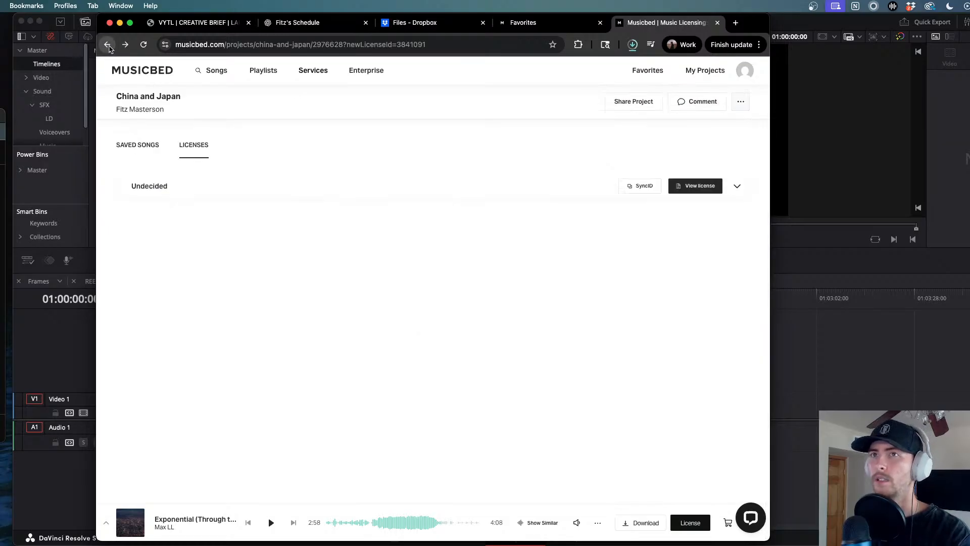
left_click(109, 45)
scroll(352, 439, "down", 10)
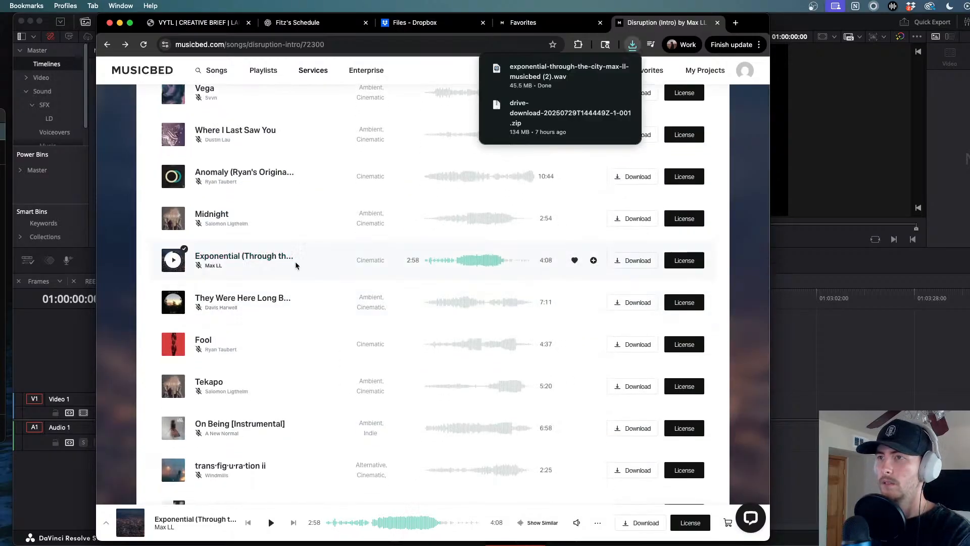
scroll(296, 263, "down", 1)
left_click(456, 296)
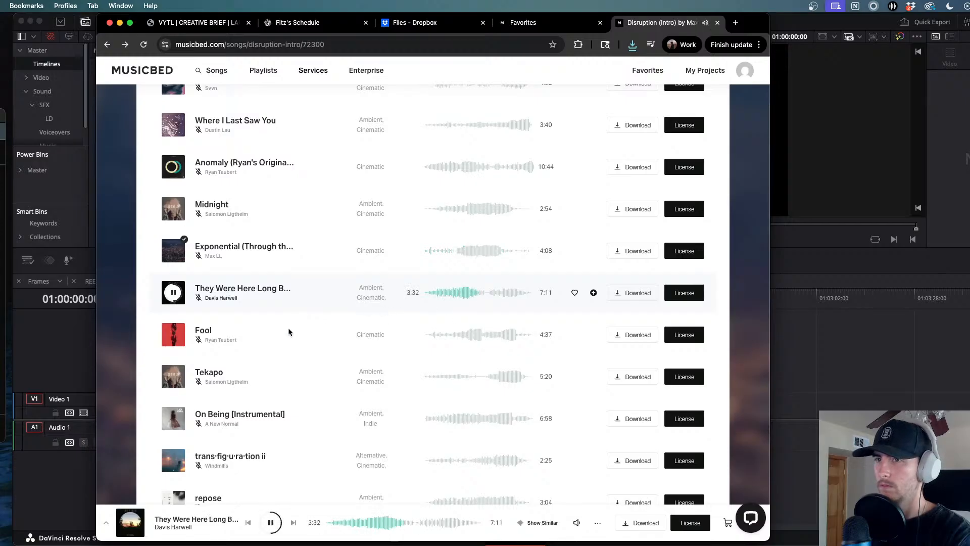
- Preview "Fool" by Ryan Taubert, skipping ahead in stages to about the middle
left_click(173, 334)
left_click(444, 335)
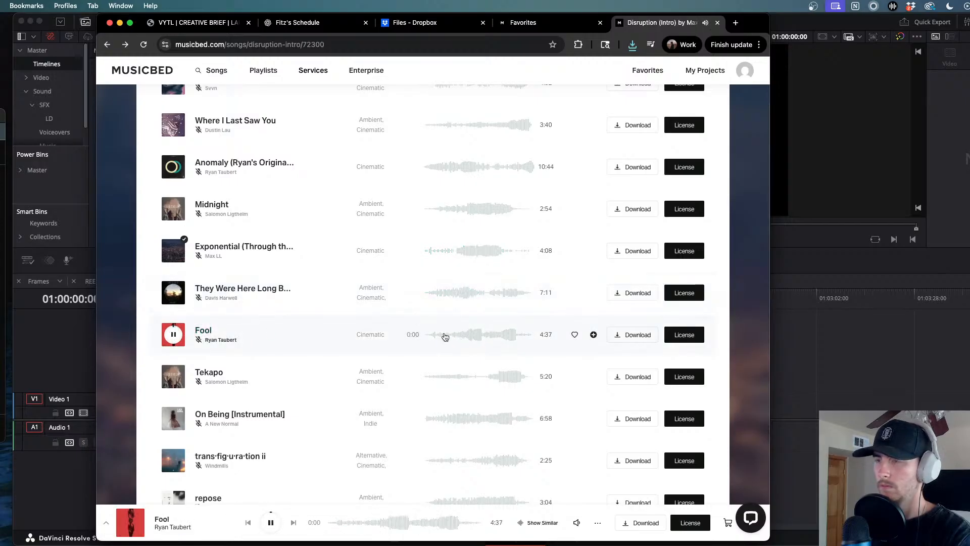
left_click(464, 336)
left_click(475, 336)
- Preview "Tekapo" by Salomon Ligthelm, skipping ahead to the louder final part
left_click(173, 378)
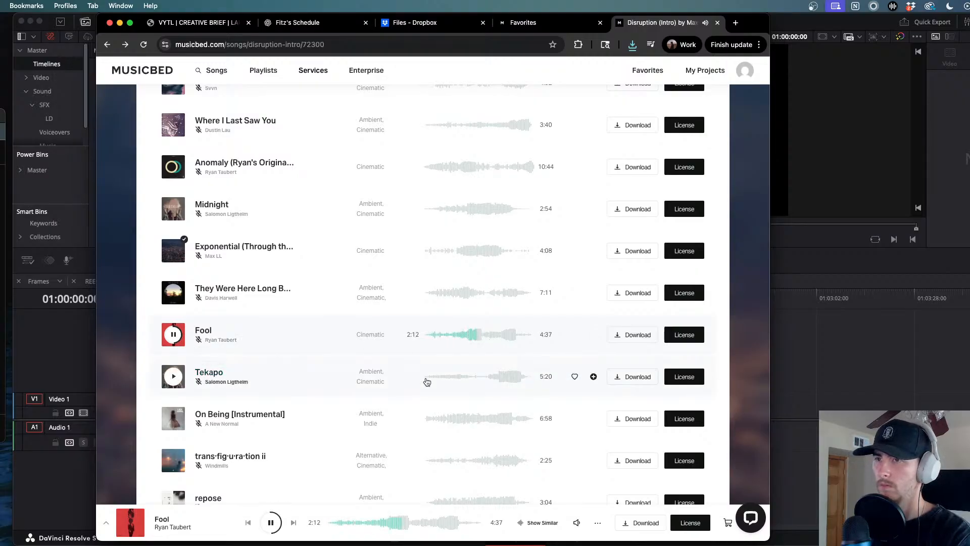
left_click(474, 379)
left_click(507, 379)
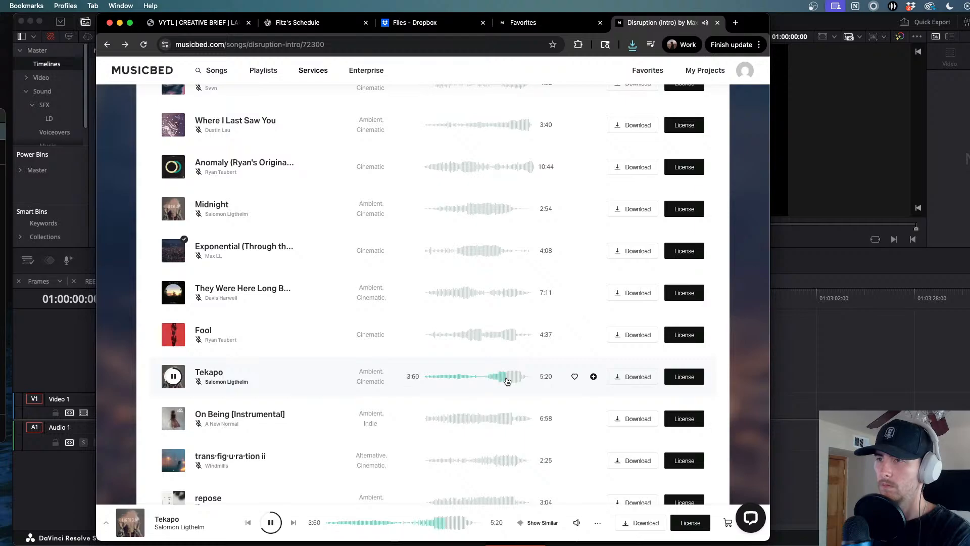
- Preview "On Being [Instrumental]" by A New Normal, skipping ahead to about two thirds through, and pause it
left_click(449, 419)
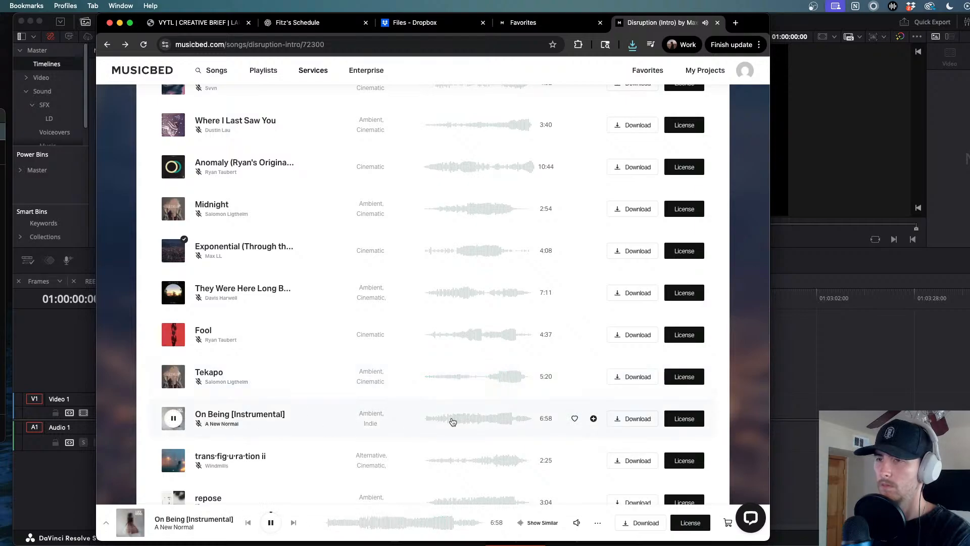
scroll(462, 422, "down", 1)
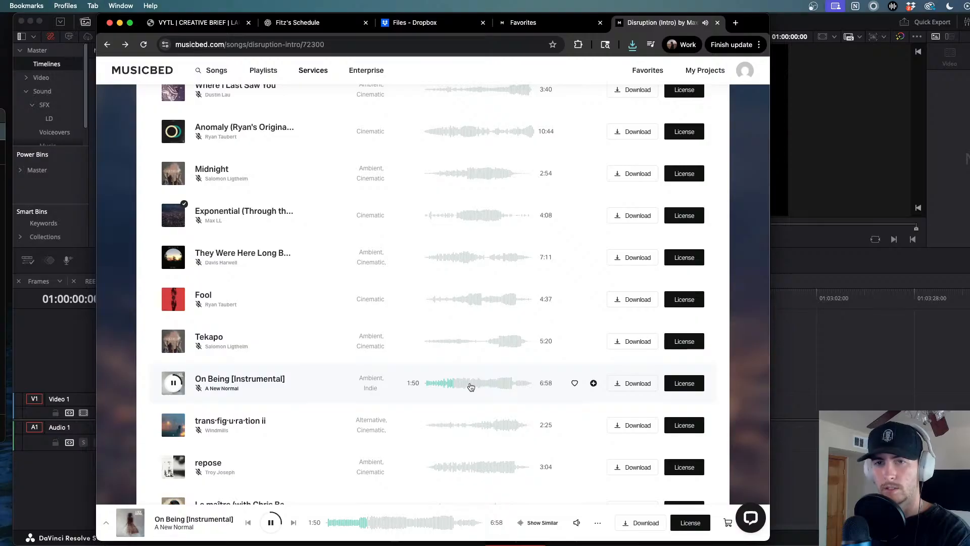
key("space")
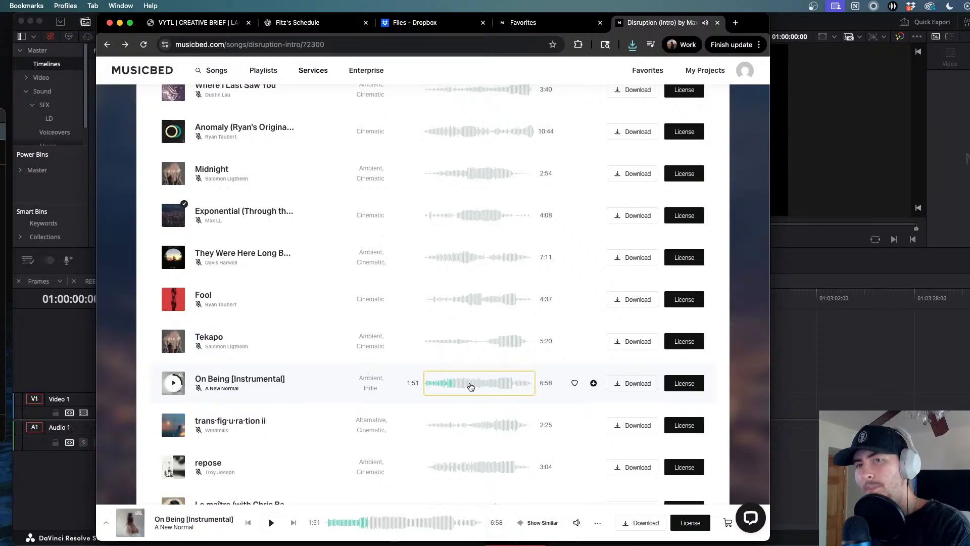
key("space")
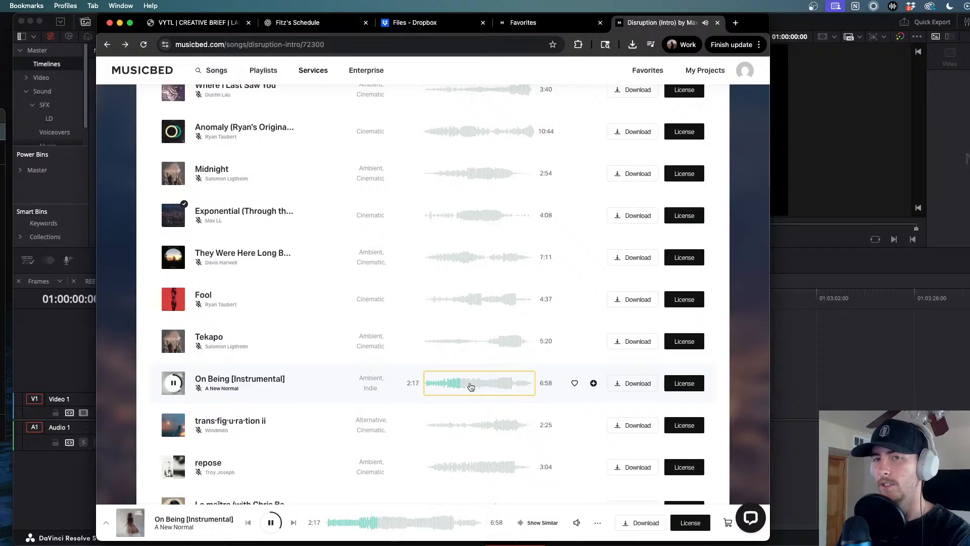
left_click(469, 387)
left_click(500, 387)
left_click(173, 383)
scroll(173, 368, "down", 3)
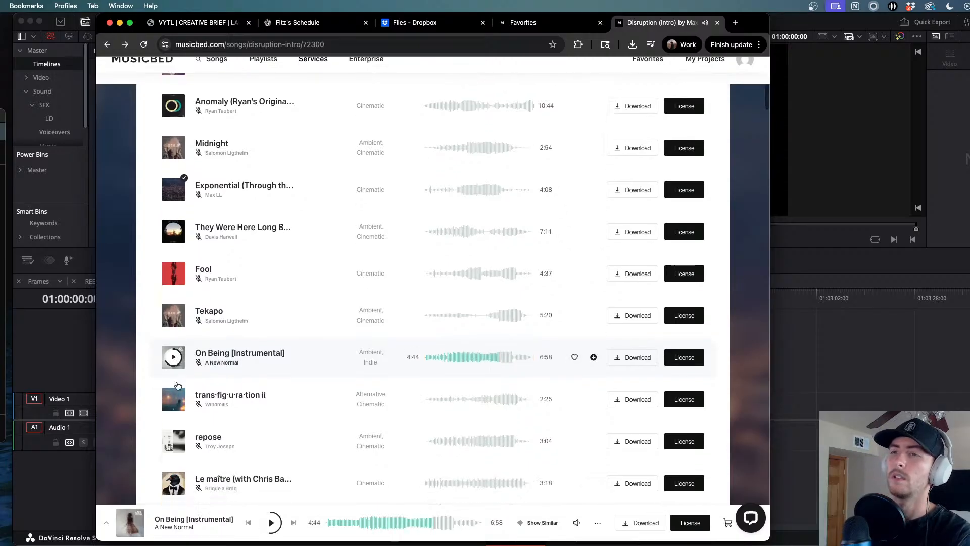
- Preview "trans·fig·u·ra·tion ii" by Windmills, skipping ahead in stages to about three quarters through
left_click(173, 347)
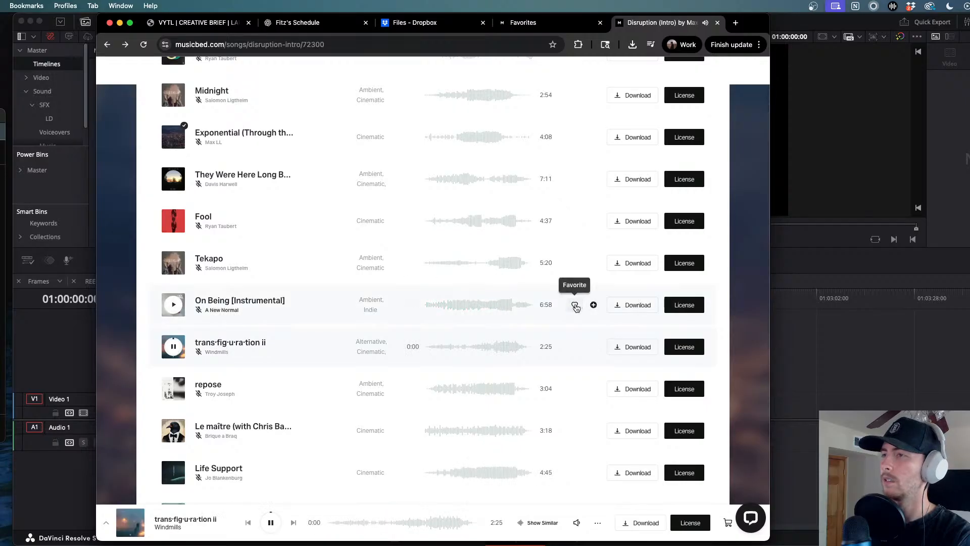
left_click(442, 350)
left_click(462, 349)
left_click(487, 349)
left_click(502, 348)
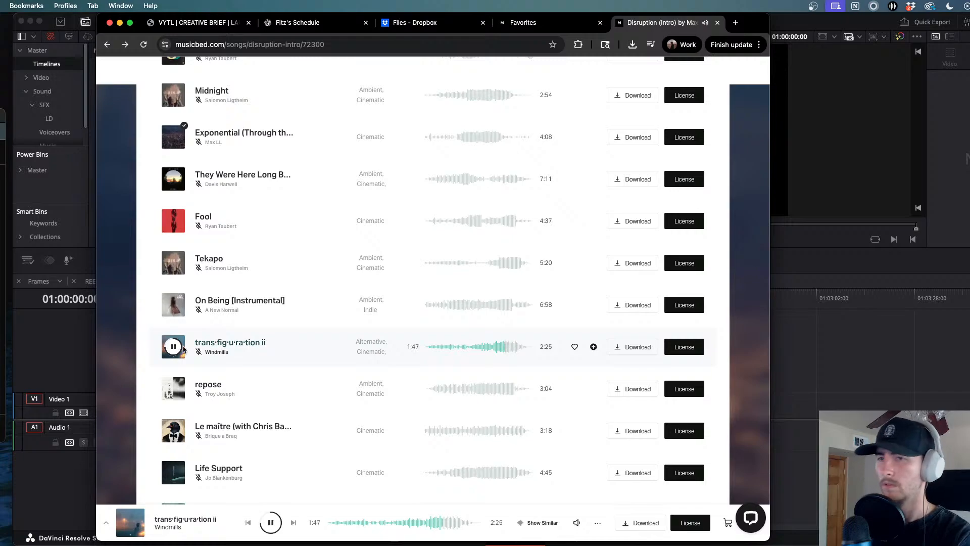
- Preview "repose" by Troy Joseph and "Le maître (with Chris Ba..." by Brique a Braq, skipping each to about the middle
left_click(173, 389)
scroll(174, 392, "down", 3)
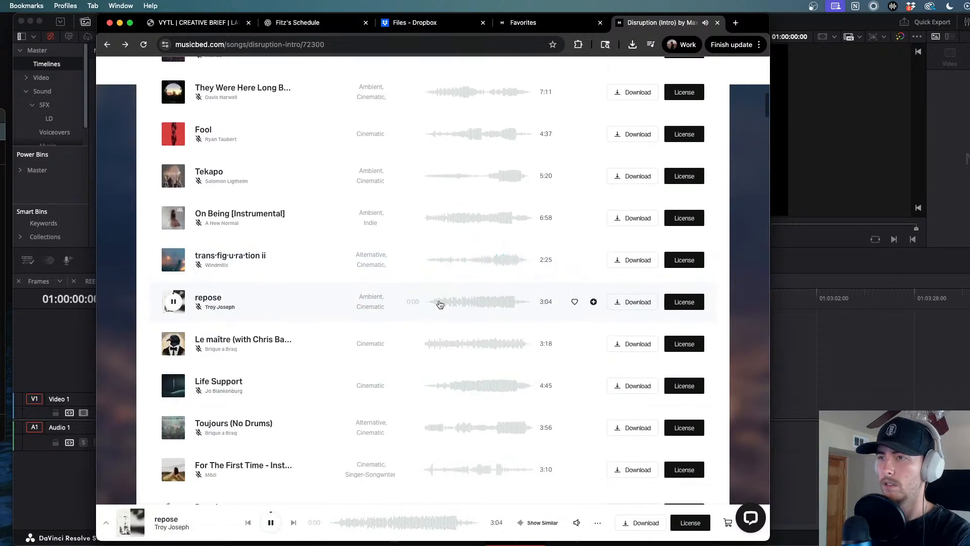
left_click(477, 301)
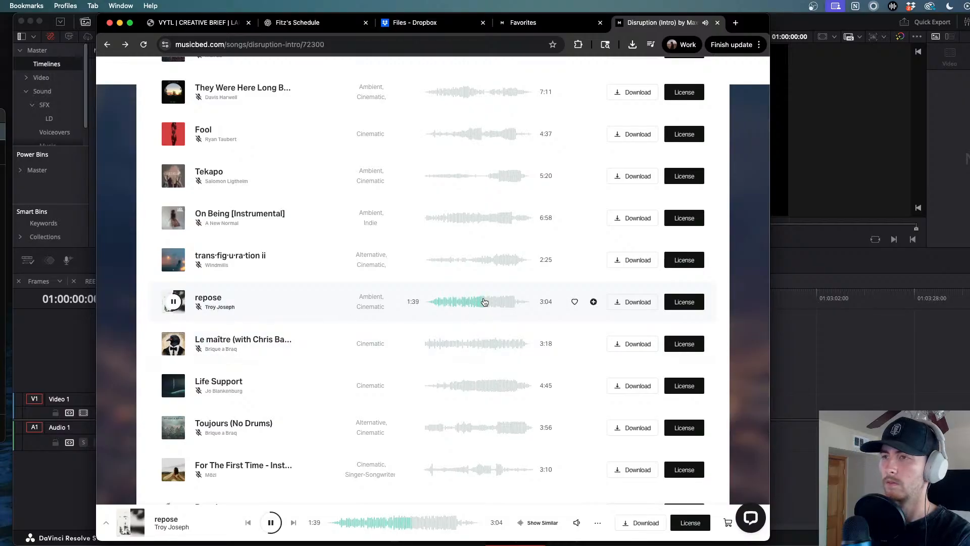
left_click(173, 344)
left_click_drag(427, 348, 478, 347)
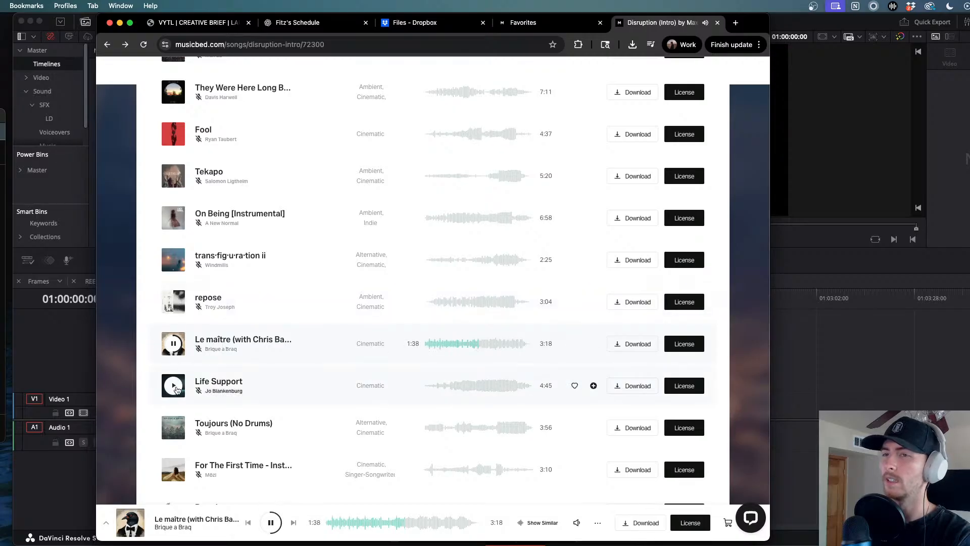
- Preview "Life Support" by Jo Blankenburg, skipping ahead past the middle to nearly three quarters through
left_click(173, 385)
left_click_drag(447, 387, 485, 387)
scroll(484, 386, "down", 1)
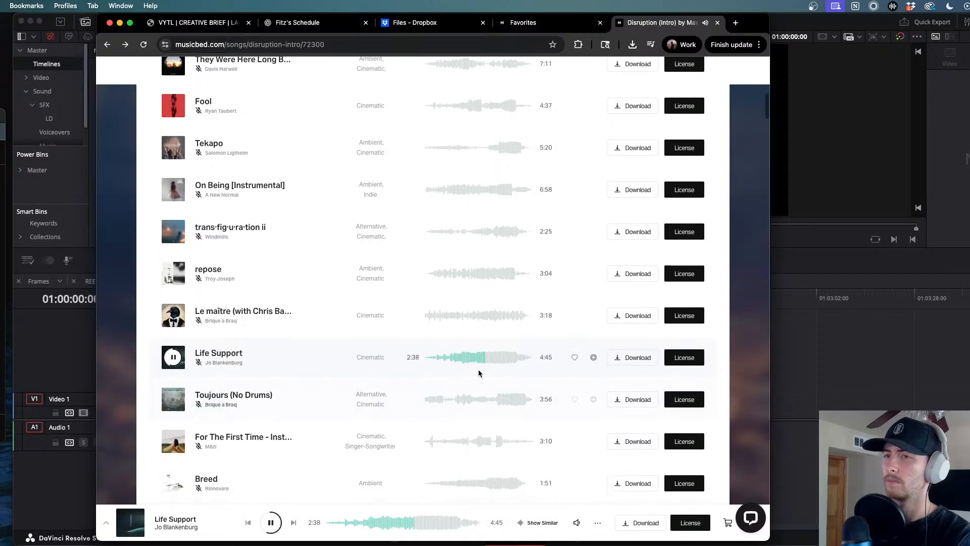
scroll(478, 369, "down", 3)
left_click(501, 287)
- Preview "Toujours (No Drums)" by Brique a Braq, skipping ahead to just before the middle
left_click(175, 330)
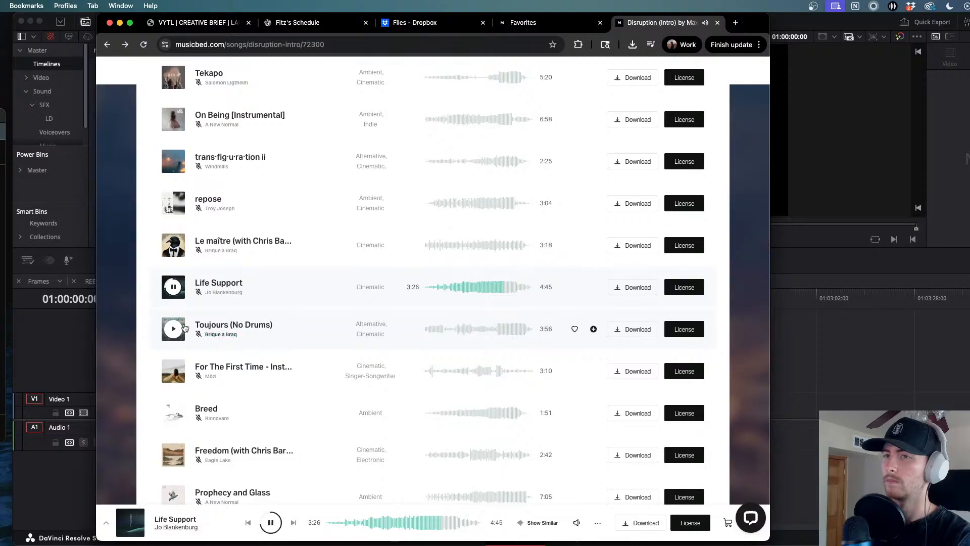
left_click(435, 330)
left_click(471, 329)
- Preview "For The First Time - Instrumental" by Mözi, restarting it from the beginning to hear most of the song
scroll(324, 323, "down", 2)
left_click(174, 316)
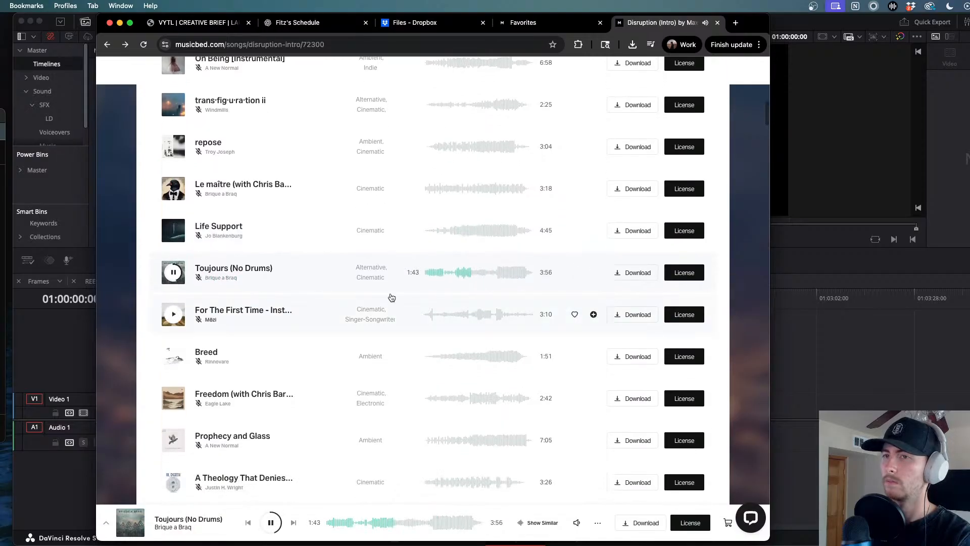
left_click(432, 315)
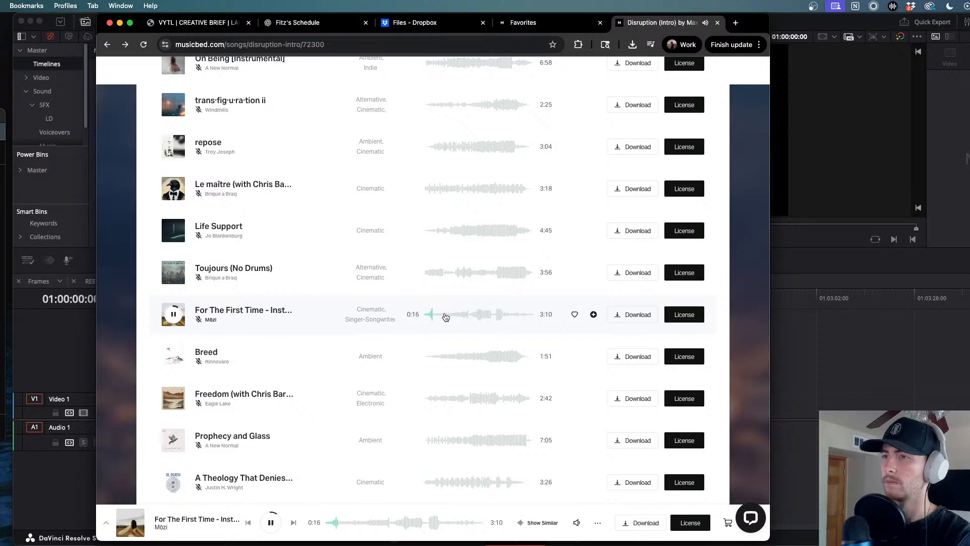
left_click(425, 314)
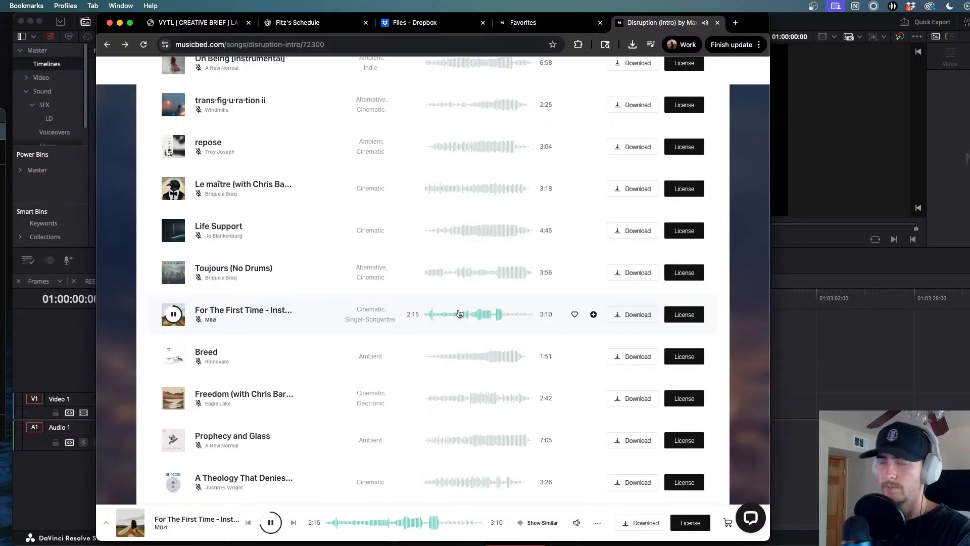
- Mark "For The First Time - Instrumental" as a favorite and save it to the China and Japan project
left_click(574, 314)
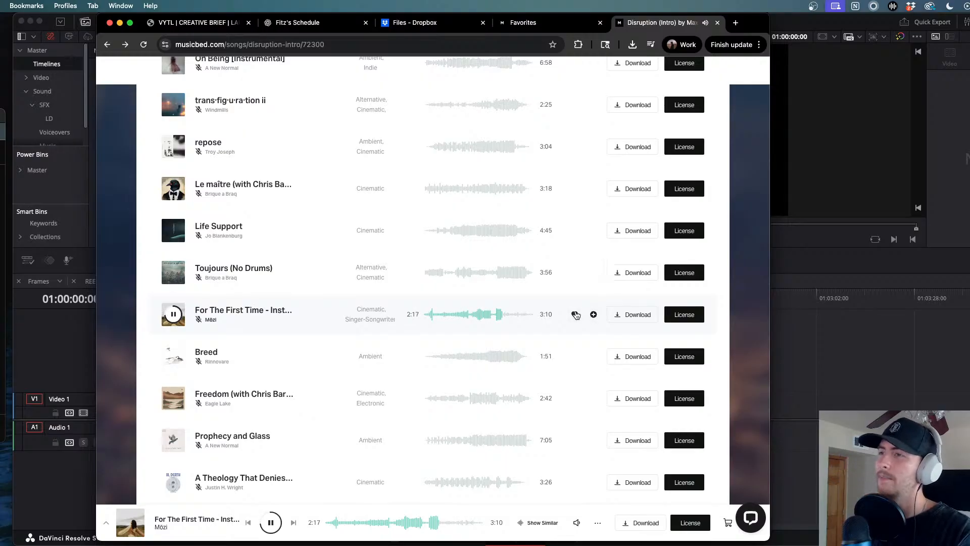
left_click(592, 315)
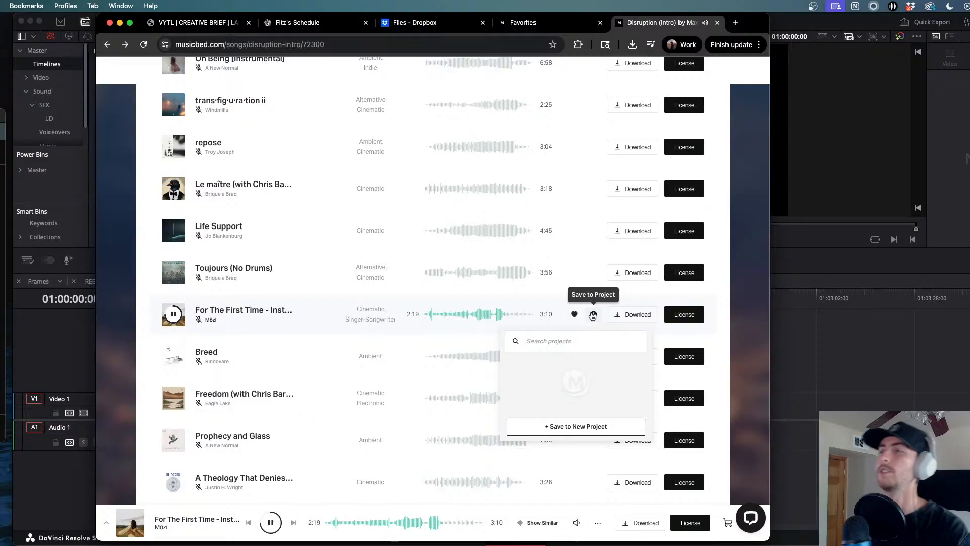
left_click(580, 372)
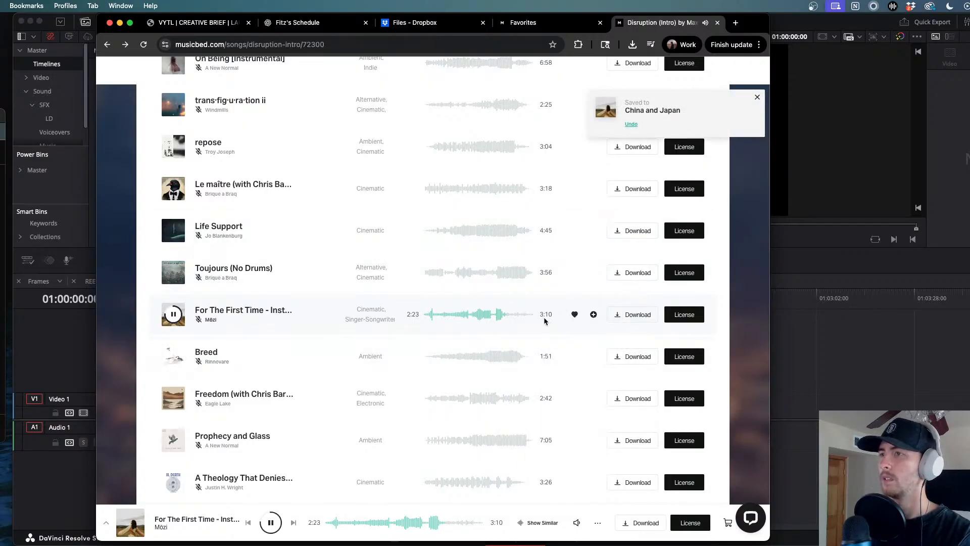
- License "For The First Time - Instrumental" under My Subscription, verifying that the coverage meets the client and distribution needs
left_click(688, 319)
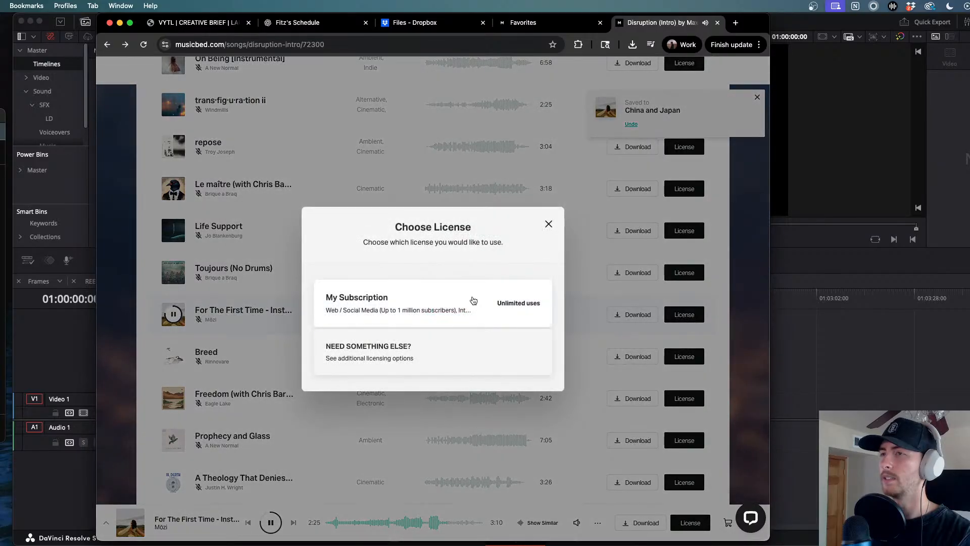
left_click(438, 302)
left_click(328, 369)
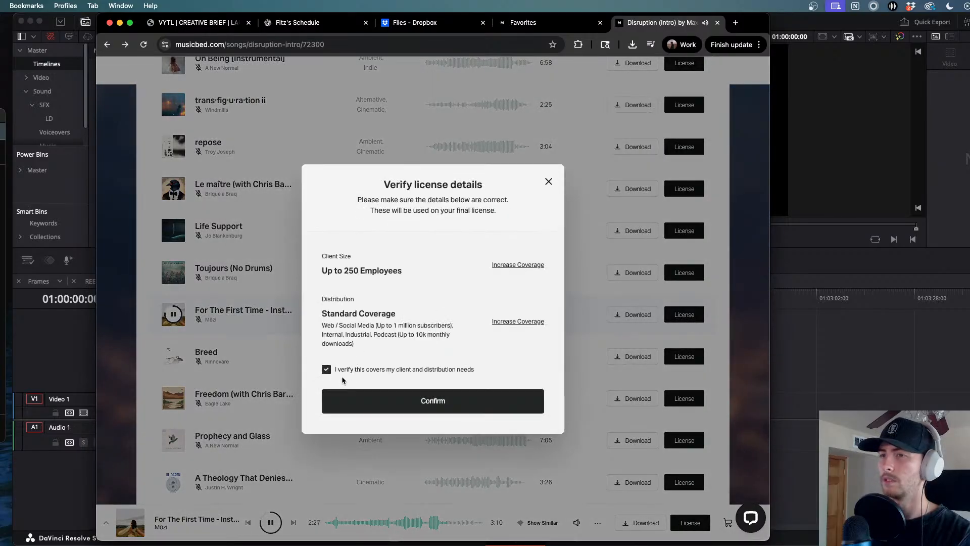
left_click(402, 405)
- Assign the license to the China and Japan project, complete it for this song only, and download the track as WAV
left_click(421, 227)
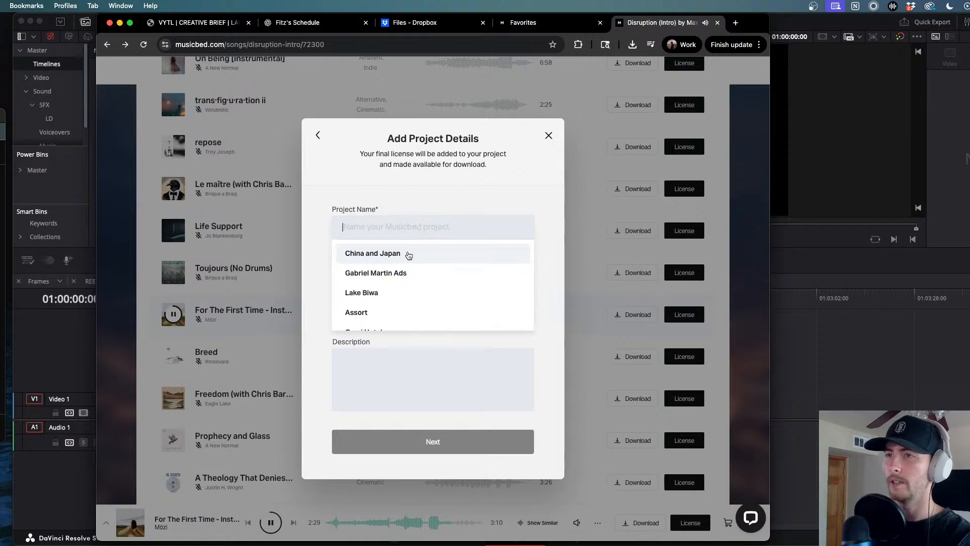
left_click(409, 254)
left_click(431, 442)
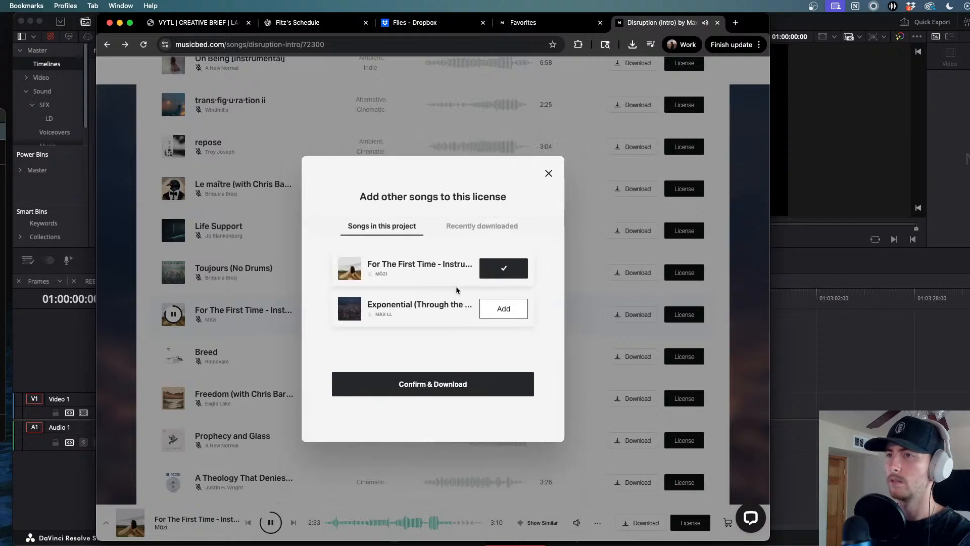
left_click(464, 384)
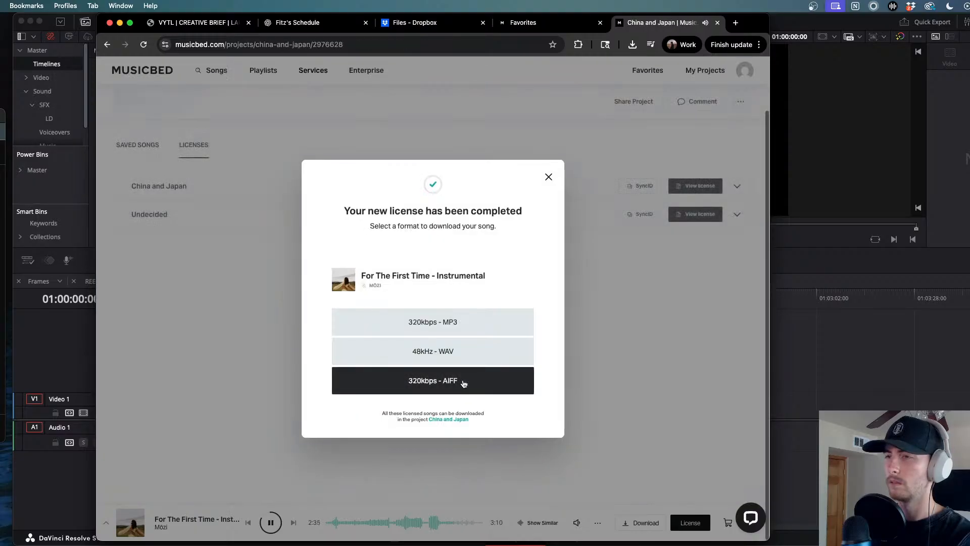
left_click(464, 384)
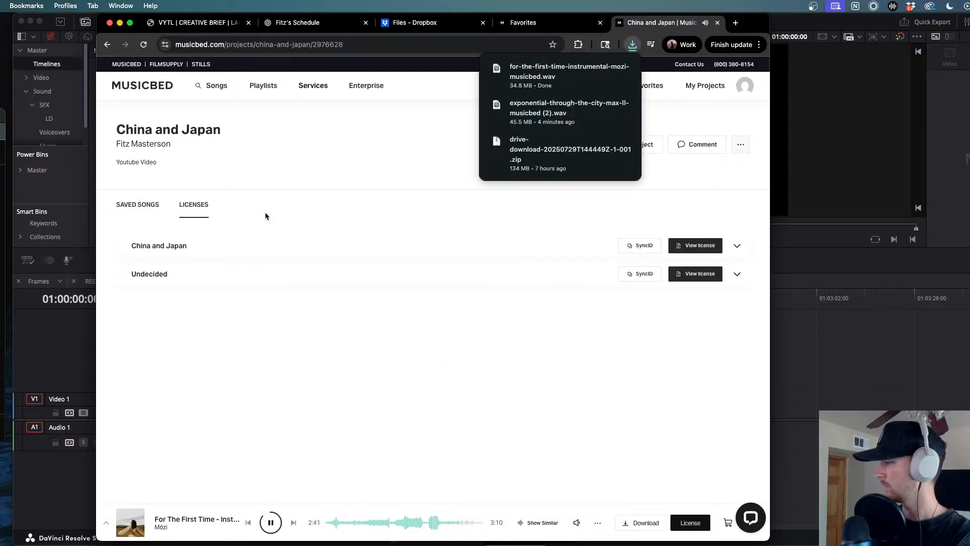
- Review the details of the Undecided and China and Japan licenses in the project
left_click(108, 45)
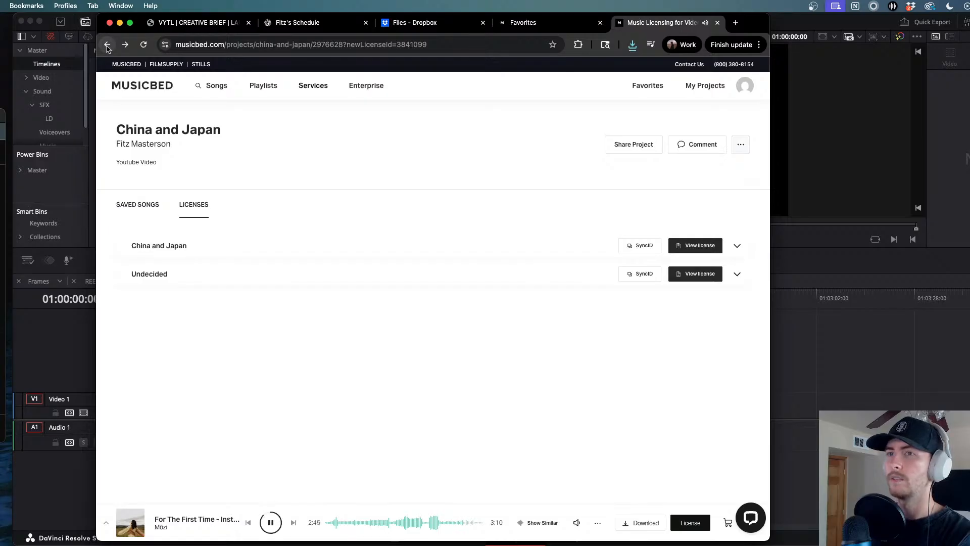
left_click(197, 272)
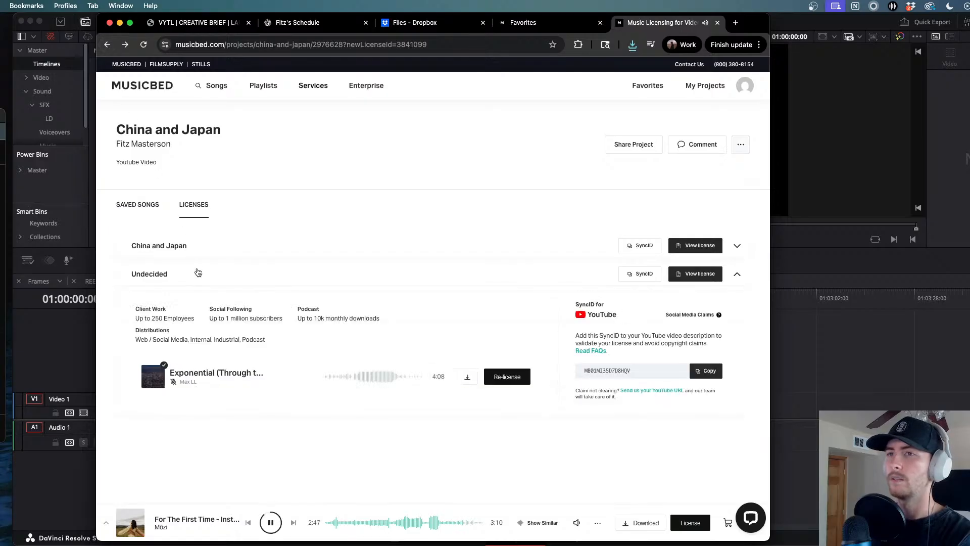
left_click(229, 246)
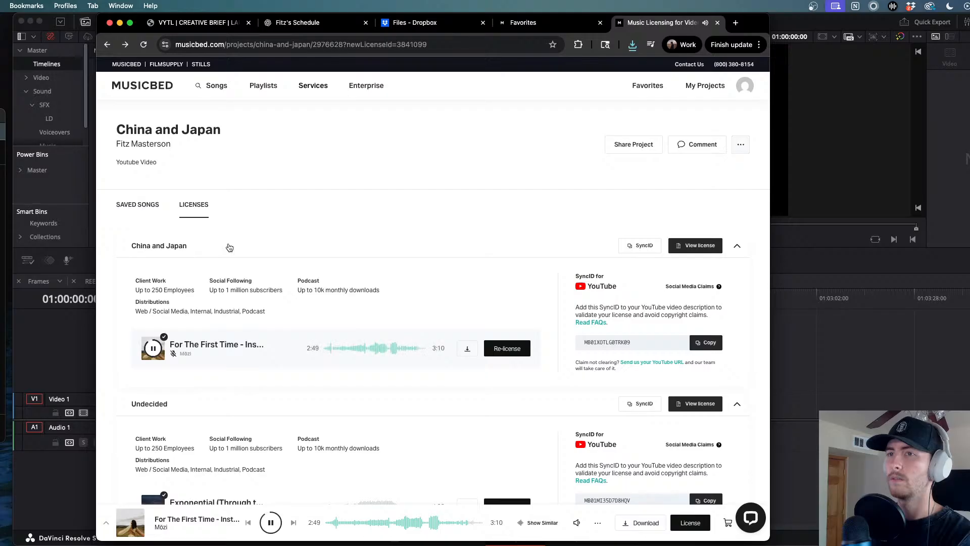
left_click(229, 247)
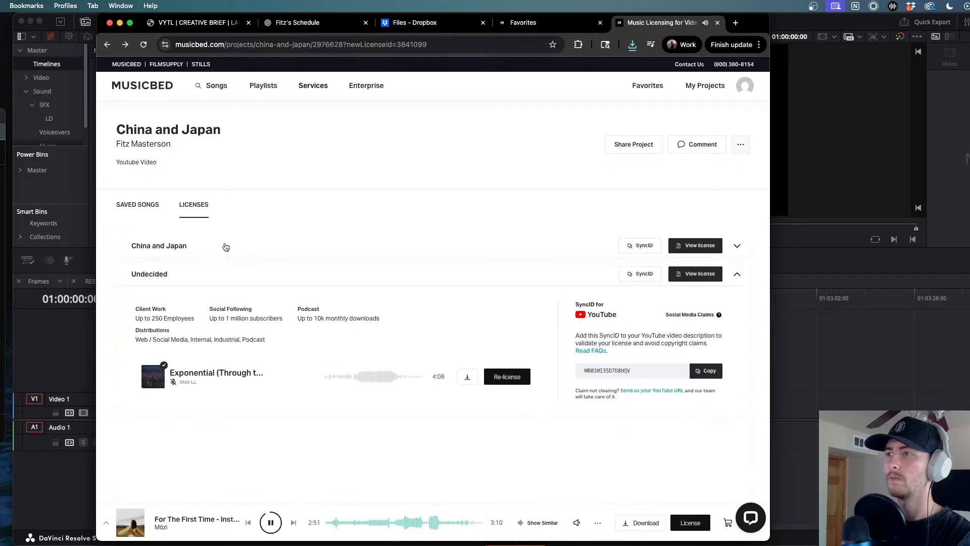
- Return to the songs similar to "Disruption (Intro)" and preview parts of "Hold On - Instrumental" and "Something Real - Instru..."
left_click(108, 45)
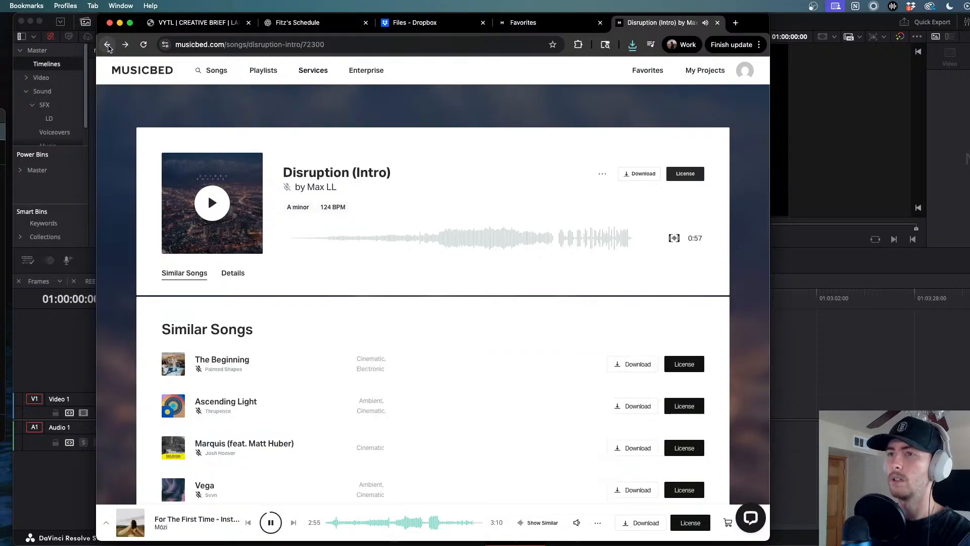
scroll(243, 425, "down", 15)
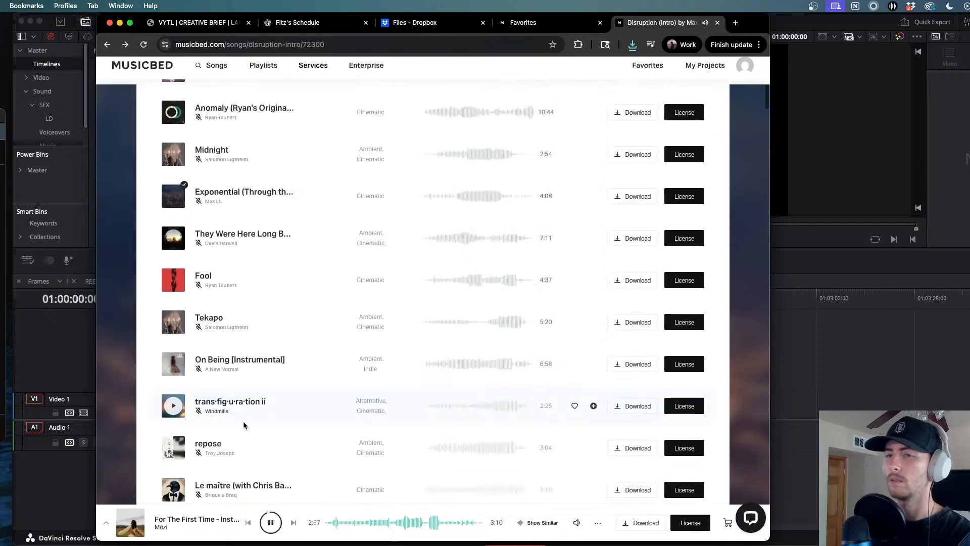
scroll(244, 421, "down", 3)
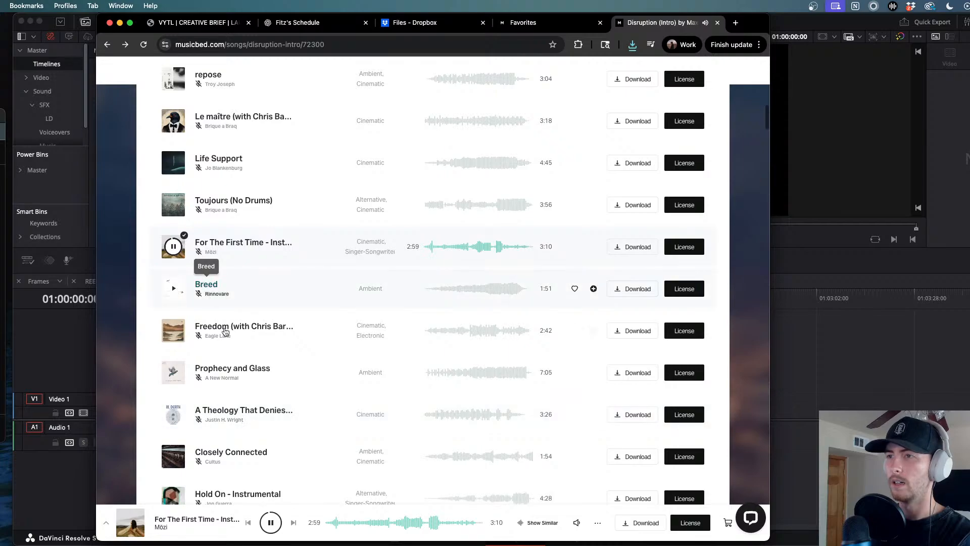
scroll(209, 291, "down", 4)
scroll(208, 291, "down", 2)
left_click(479, 357)
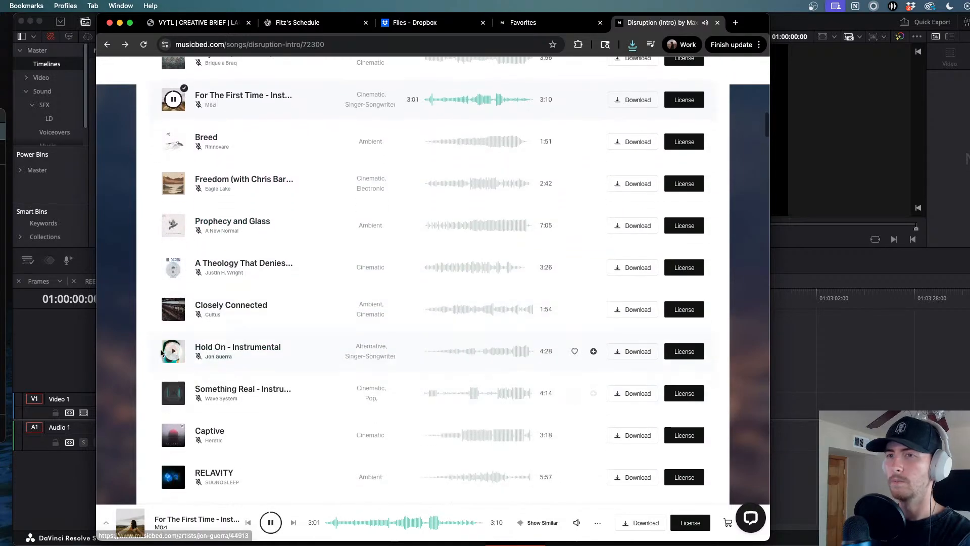
left_click(467, 354)
left_click(174, 393)
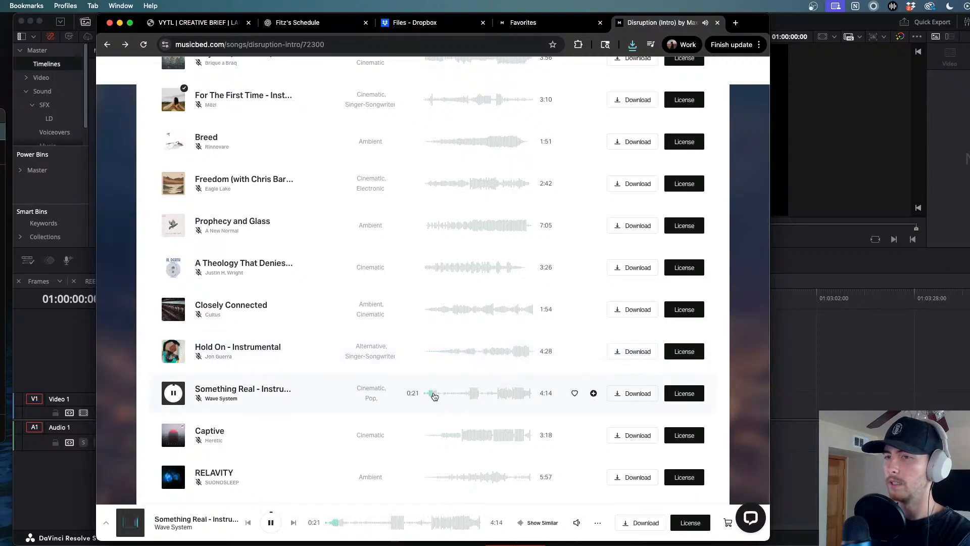
left_click(464, 395)
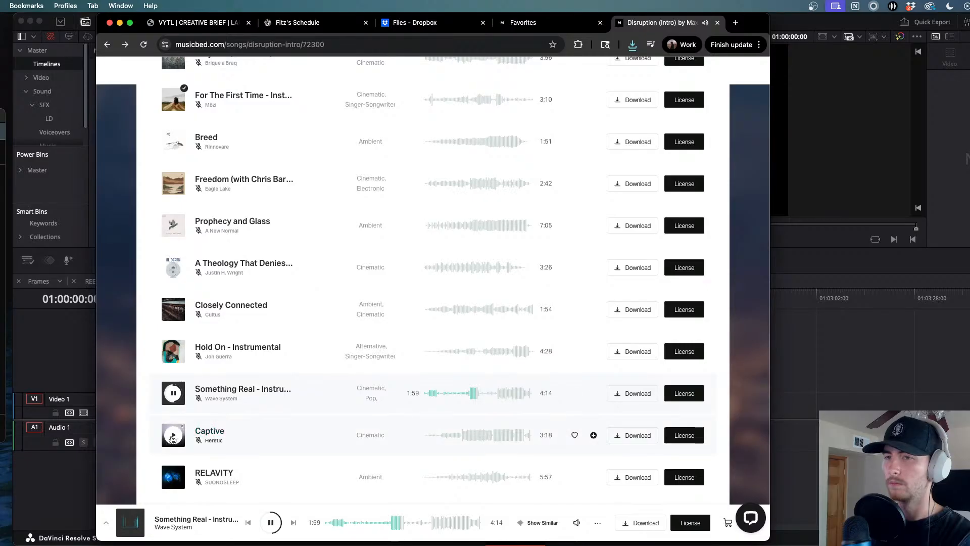
- Preview "Captive" by Heretic, skipping ahead in stages to about two thirds through, and pause it near the end
left_click(425, 442)
left_click(468, 438)
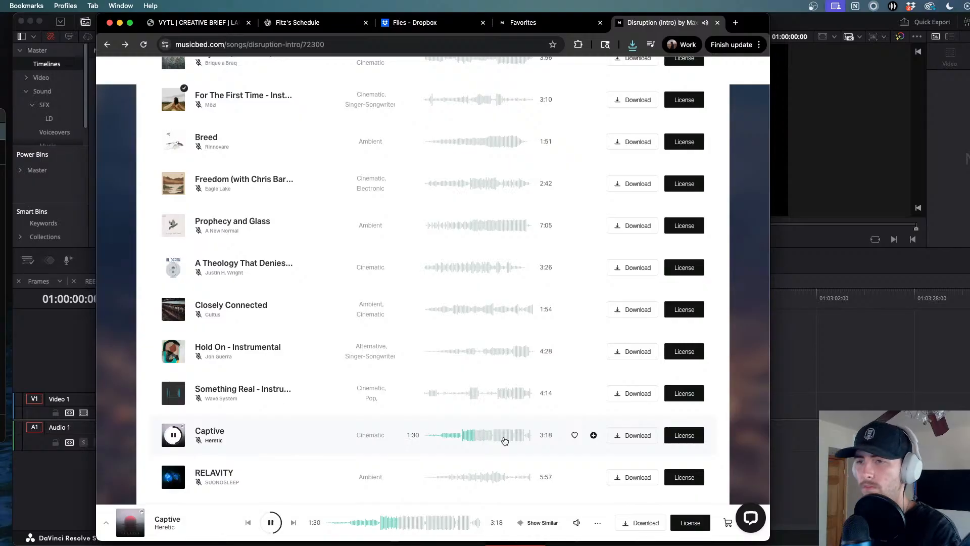
left_click(483, 438)
left_click(497, 438)
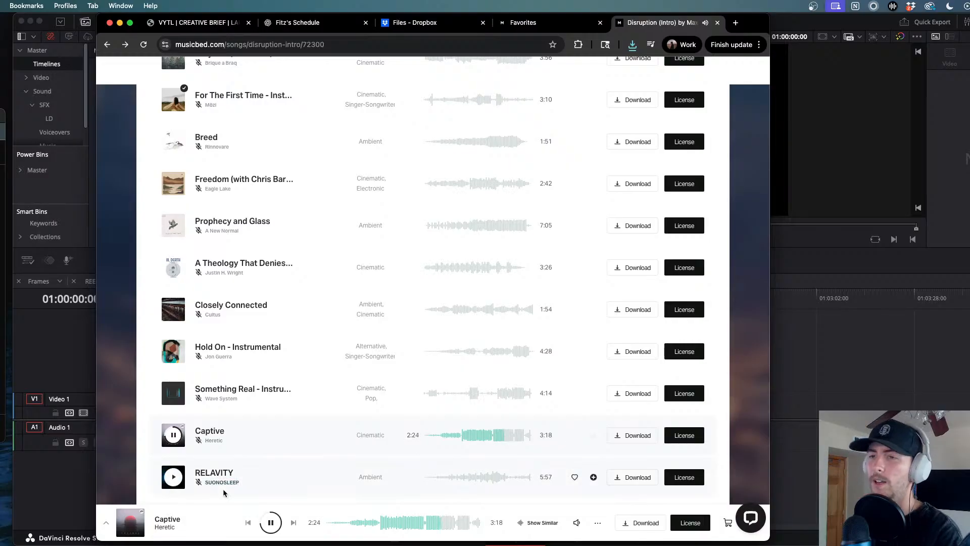
left_click(266, 520)
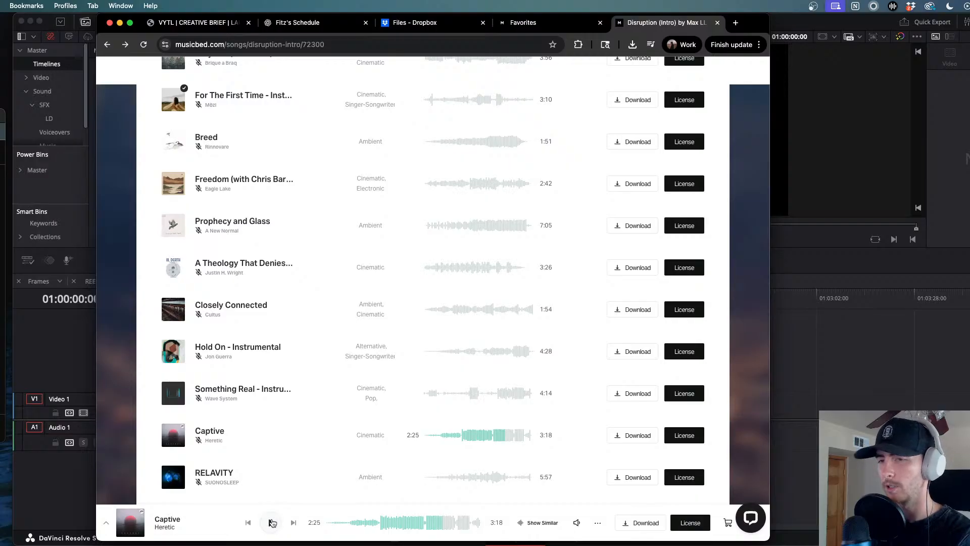
left_click(271, 523)
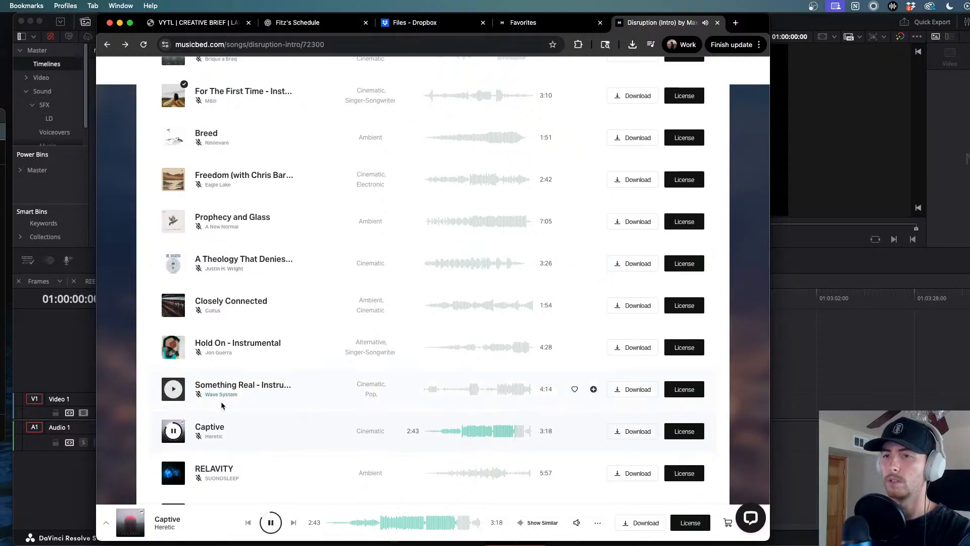
scroll(243, 314, "down", 4)
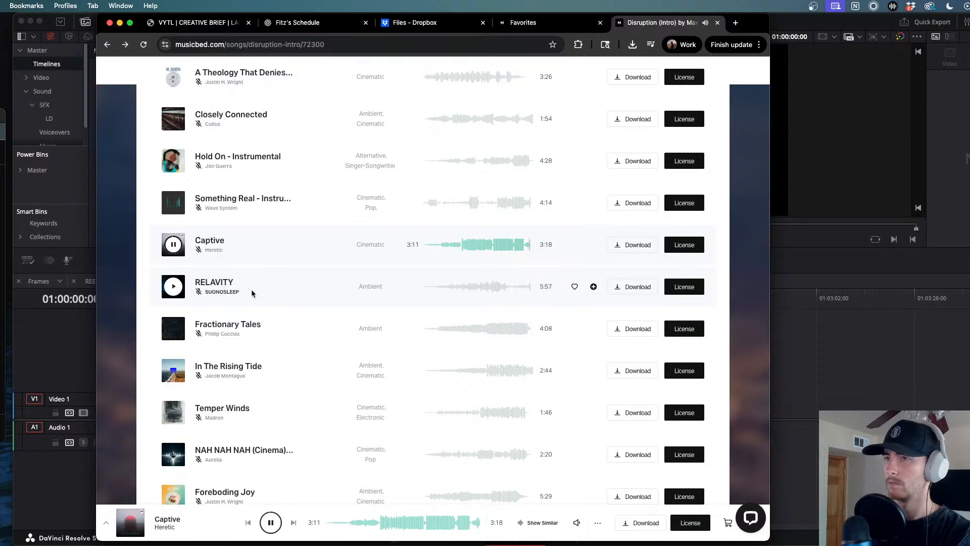
left_click(173, 245)
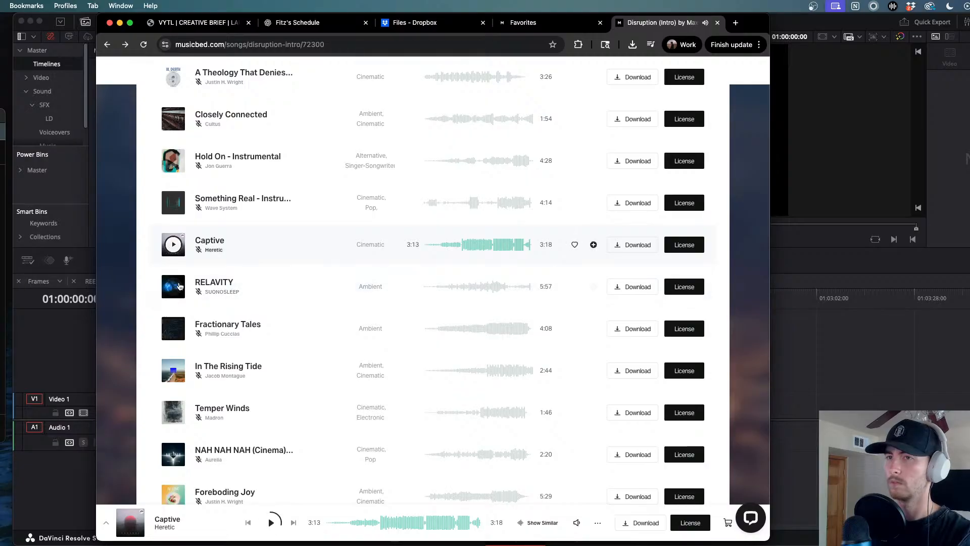
- Preview "RELAVITY", skipping ahead in stages through the middle of the song
left_click(174, 286)
left_click(455, 289)
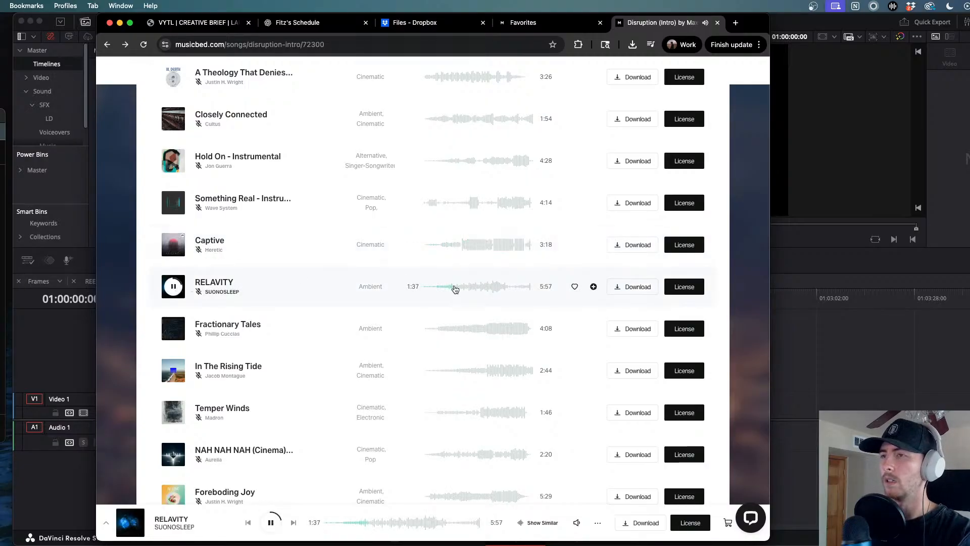
left_click(484, 289)
left_click(495, 290)
left_click(502, 289)
- Preview "Fractionary Tales" at several points, ending about three quarters of the way through
left_click(484, 331)
left_click(461, 331)
left_click(472, 334)
left_click(487, 334)
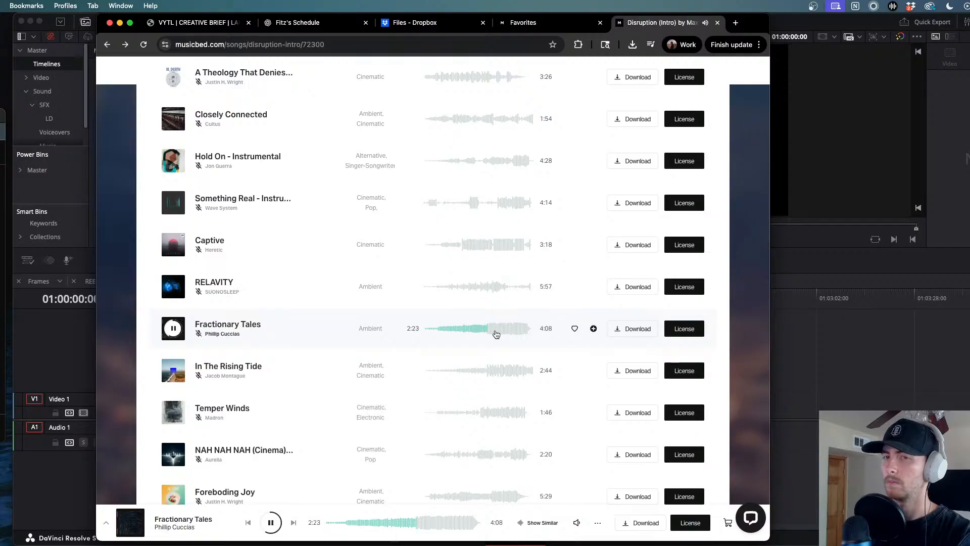
left_click(510, 331)
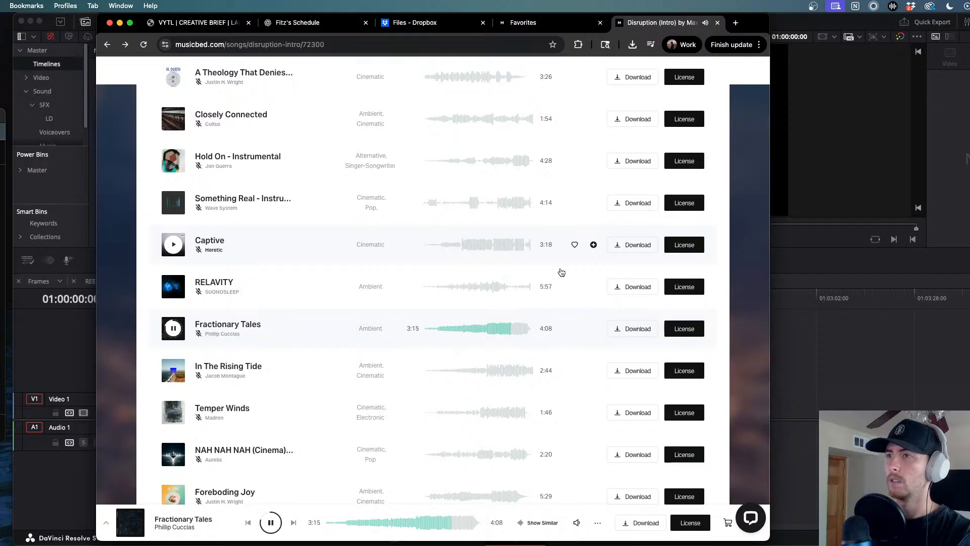
- Mark "Captive" as a favorite and start licensing it, verifying the Standard Coverage for a client of up to 250 employees
left_click(509, 245)
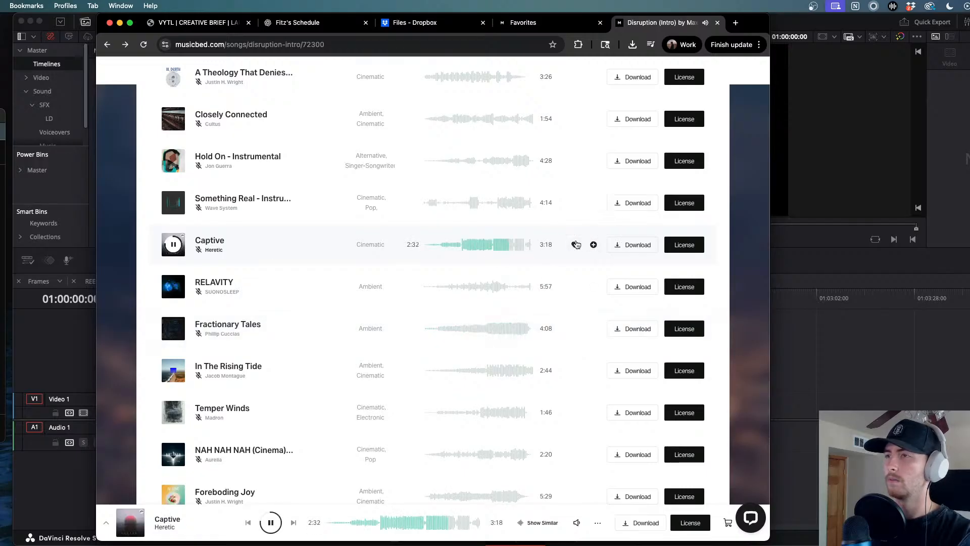
left_click(593, 245)
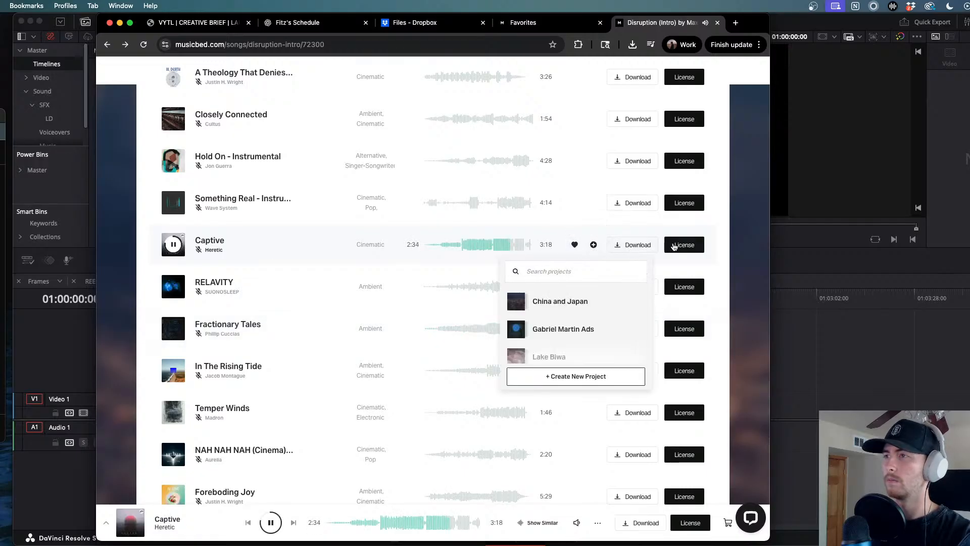
left_click(674, 246)
left_click(366, 306)
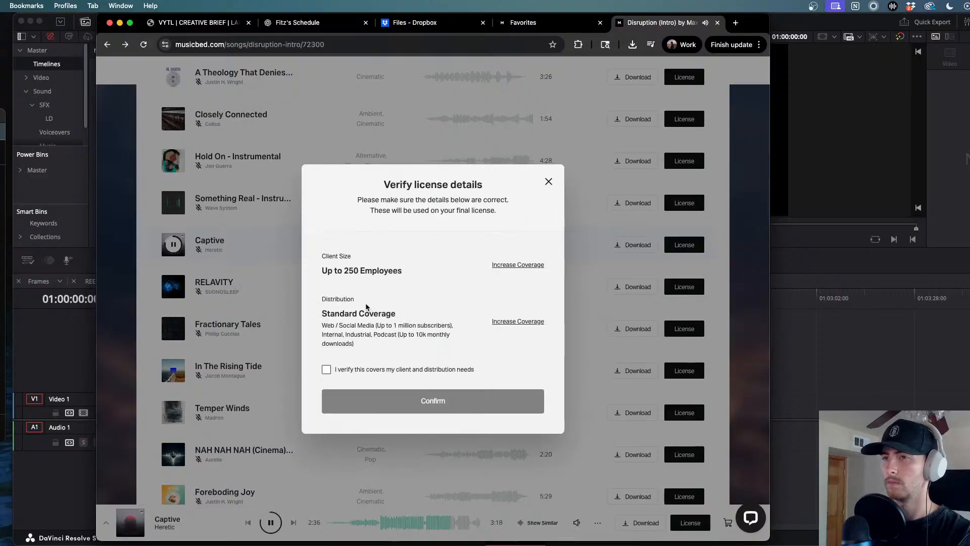
left_click(326, 369)
left_click(404, 400)
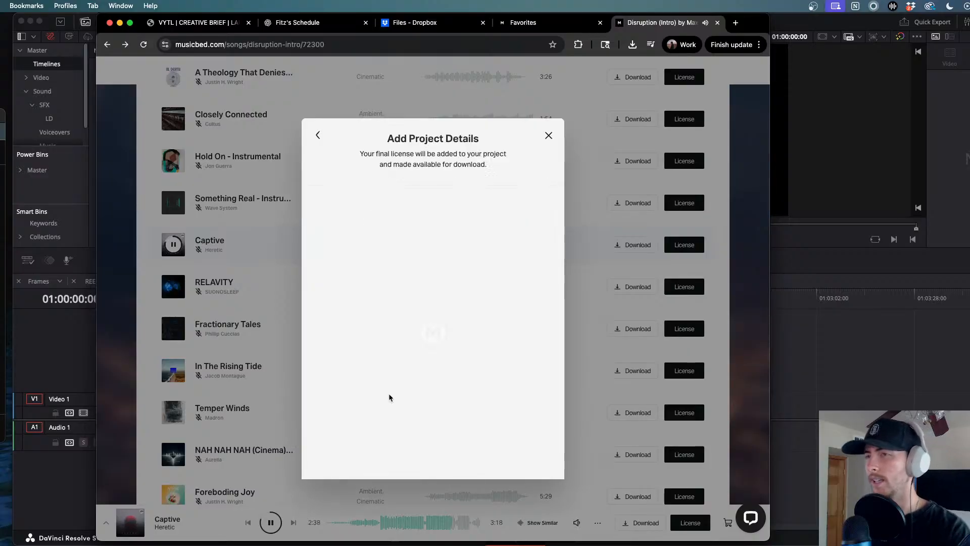
- Assign the "Captive" license to the existing China and Japan project
left_click(372, 225)
scroll(392, 286, "down", 10)
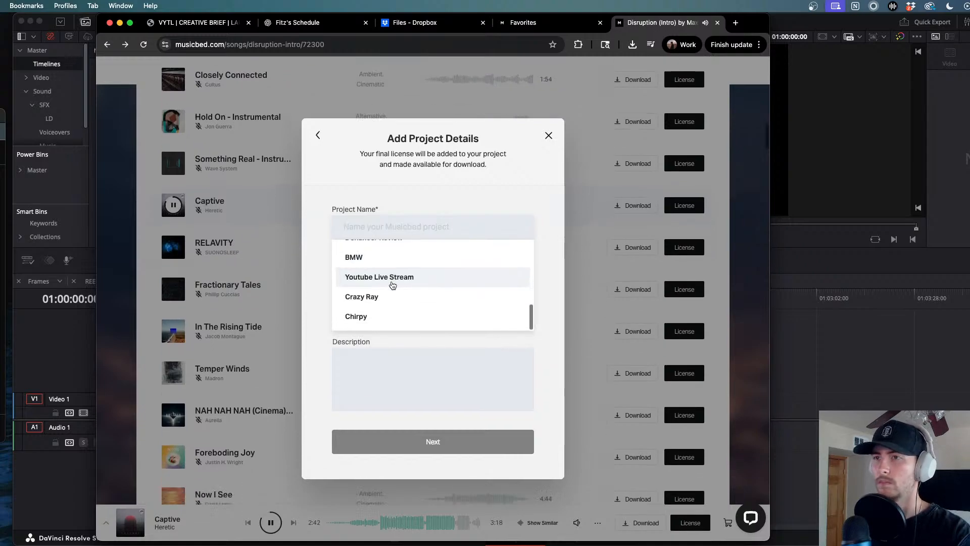
scroll(392, 286, "up", 10)
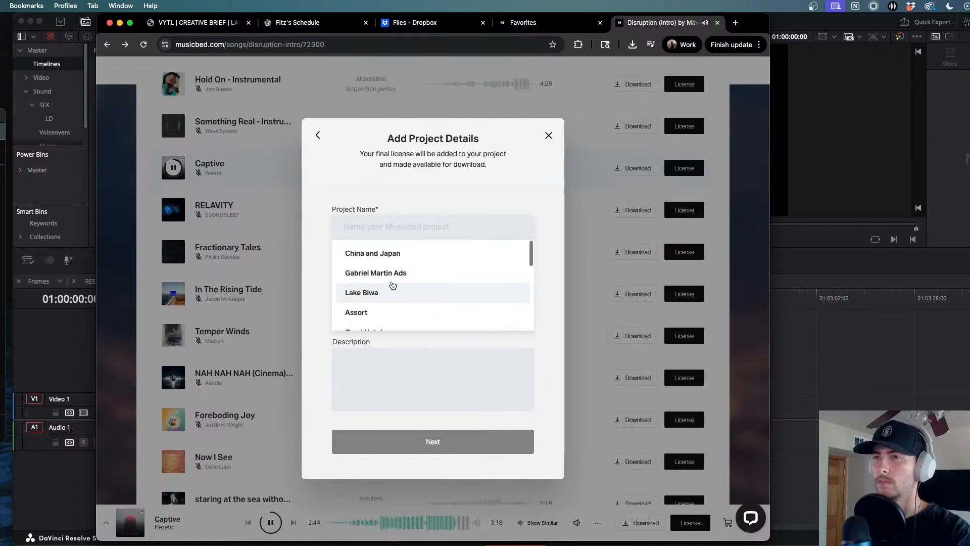
scroll(392, 285, "up", 2)
left_click(386, 253)
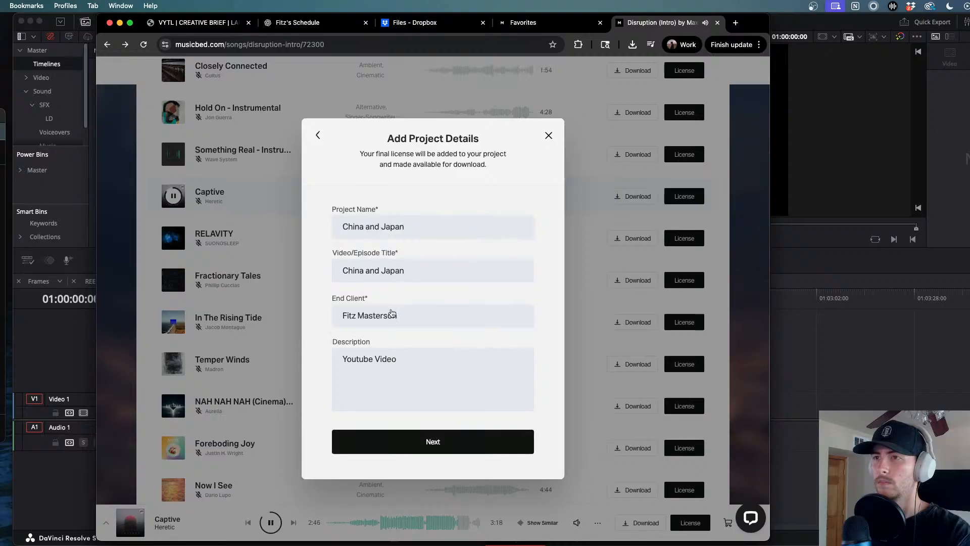
- Set the license's video title to "Undecided 2" and complete the license and download for "Captive" only
left_click_drag(403, 271, 300, 276)
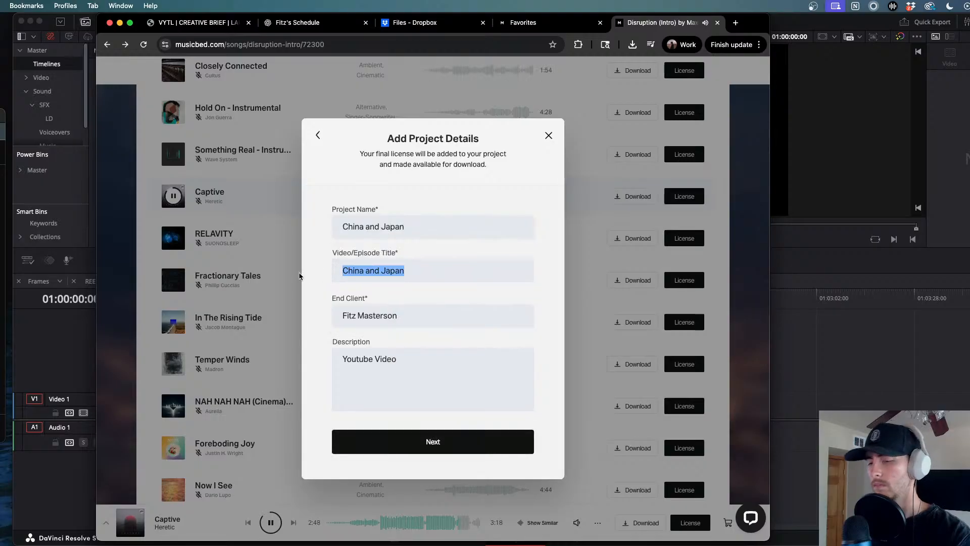
type("Undecide")
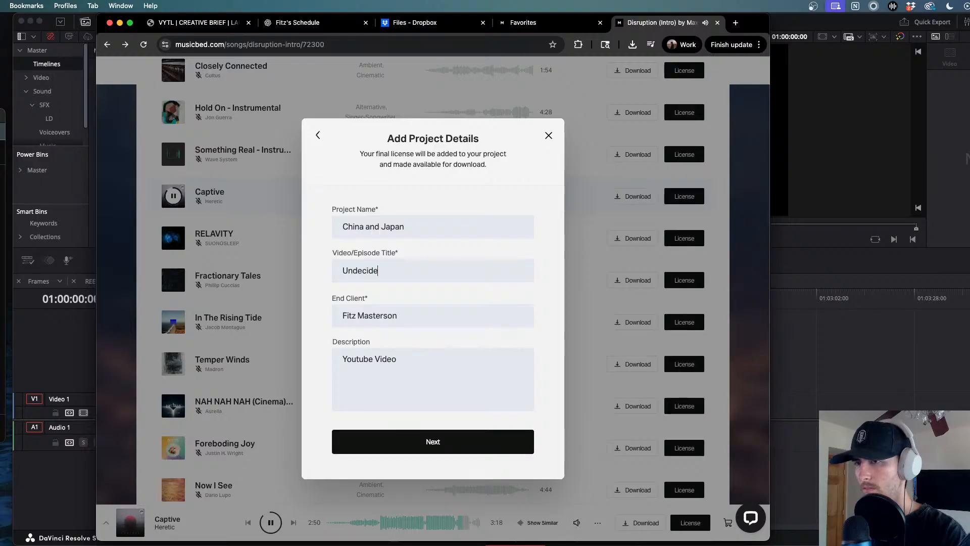
type("d 2")
left_click(414, 439)
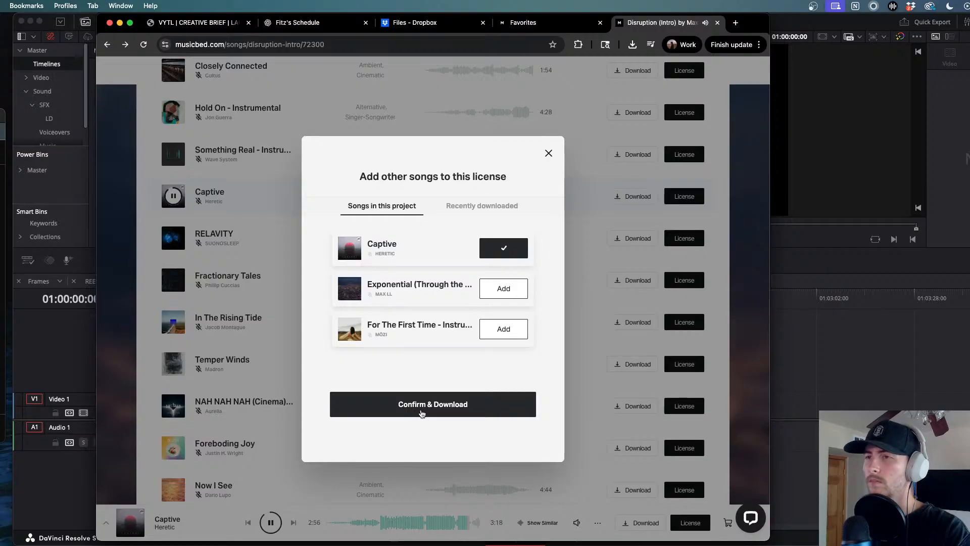
left_click(422, 413)
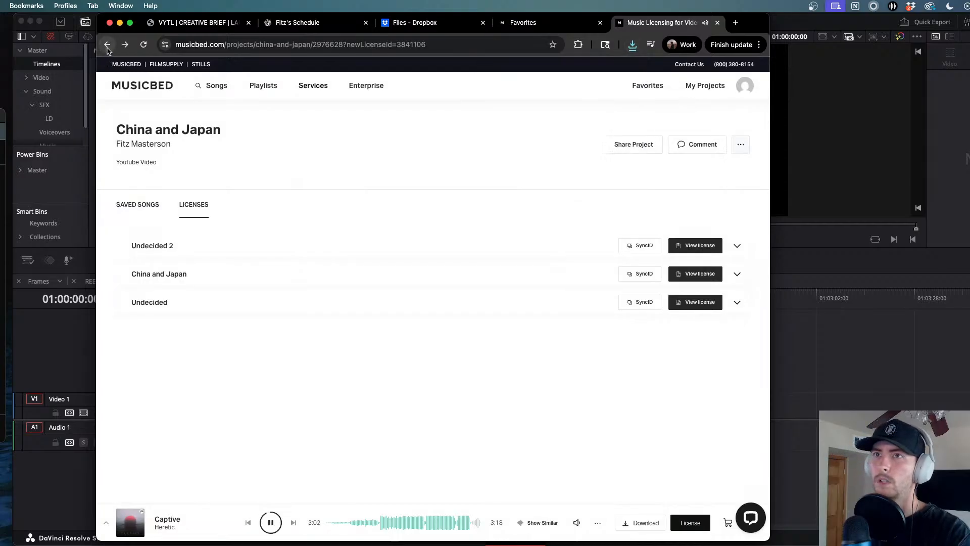
- Return to the songs similar to "Disruption (Intro)" and preview the middle and late parts of "Something Real - Instru..."
left_click(107, 44)
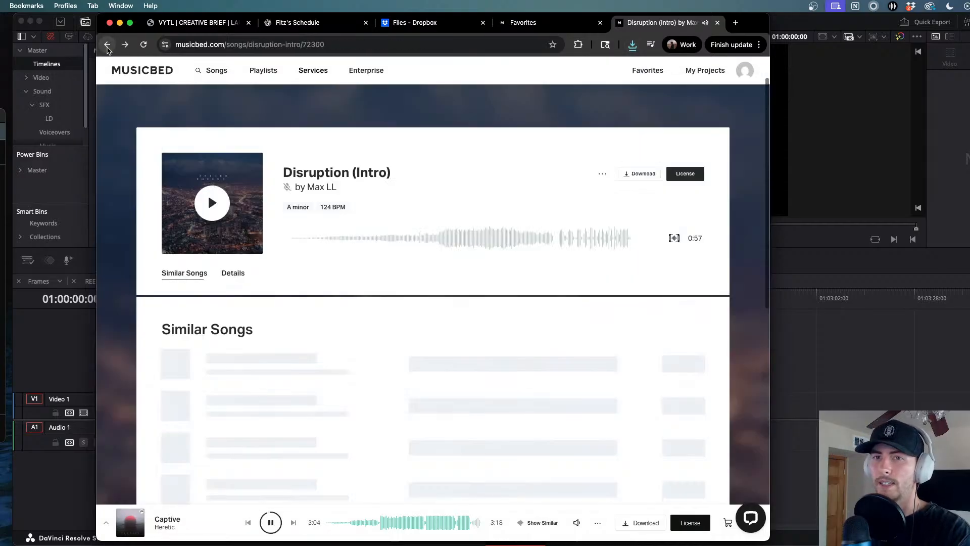
scroll(297, 429, "down", 15)
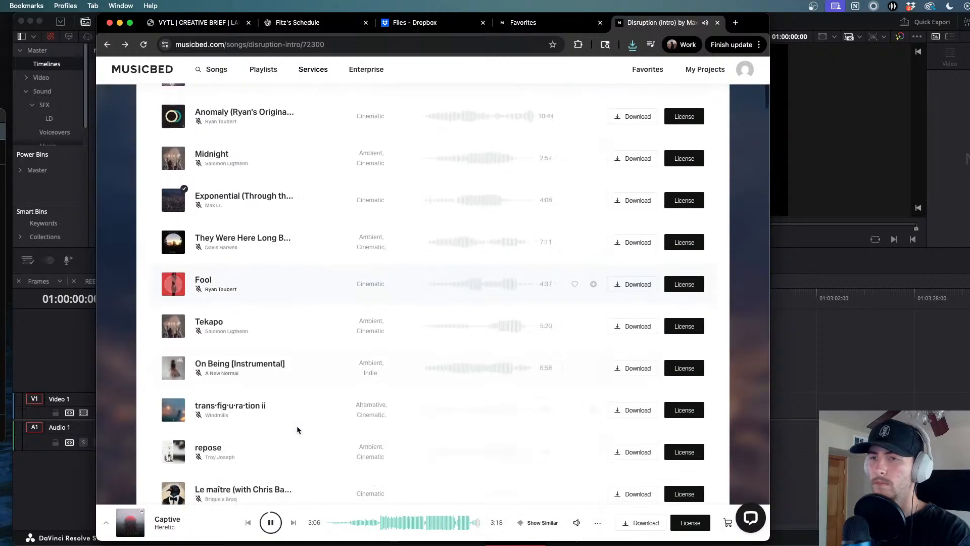
scroll(297, 429, "down", 8)
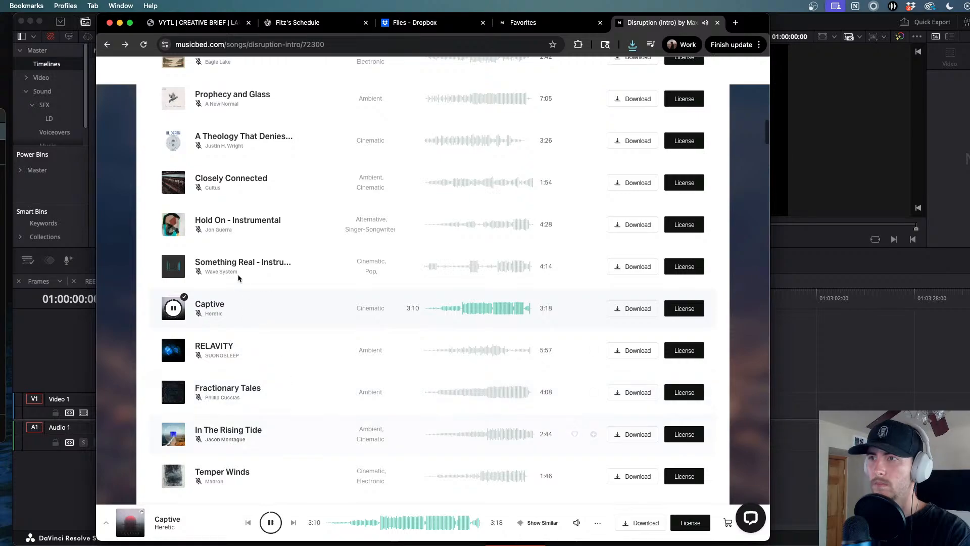
left_click(173, 267)
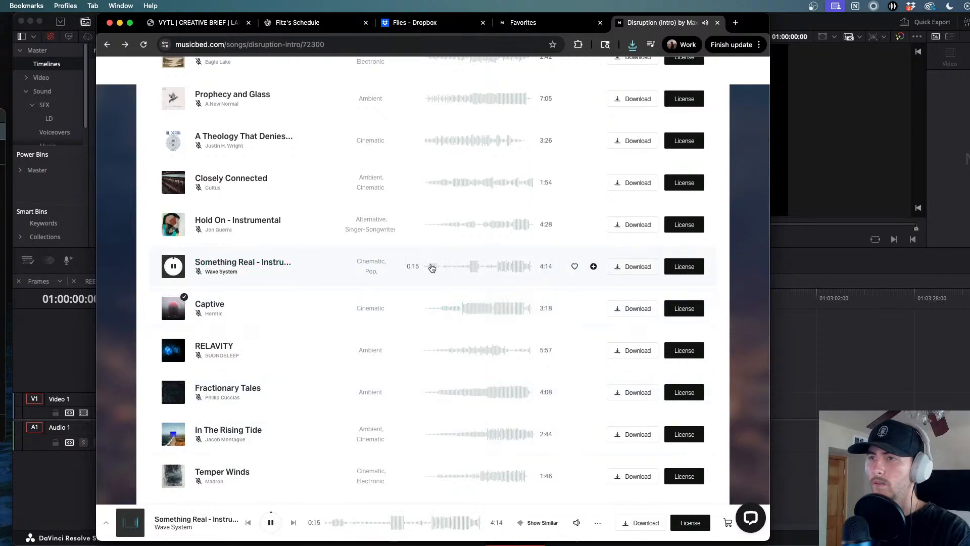
left_click(474, 266)
left_click(505, 268)
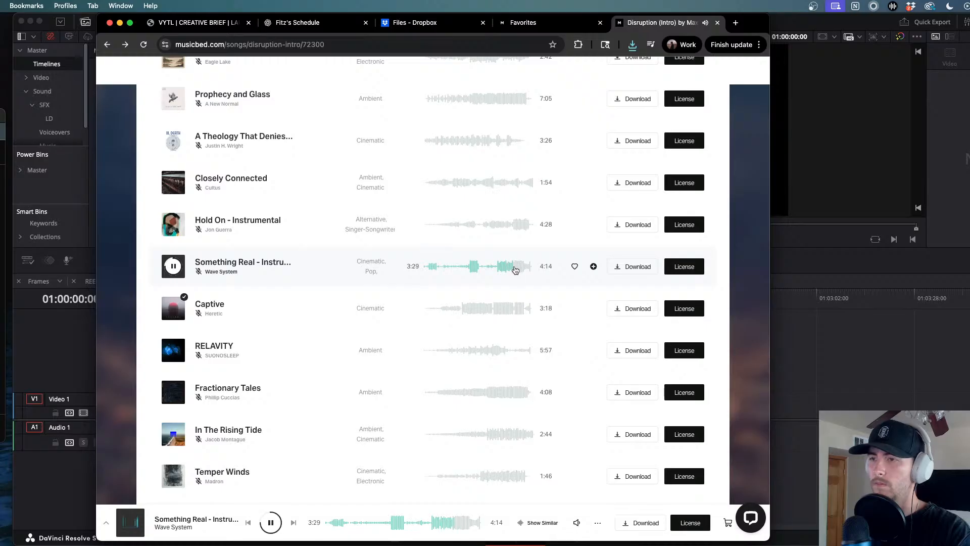
- Preview "NAH NAH NAH (Cinema)...", skipping ahead from the middle to near the end
scroll(514, 269, "down", 3)
left_click(459, 379)
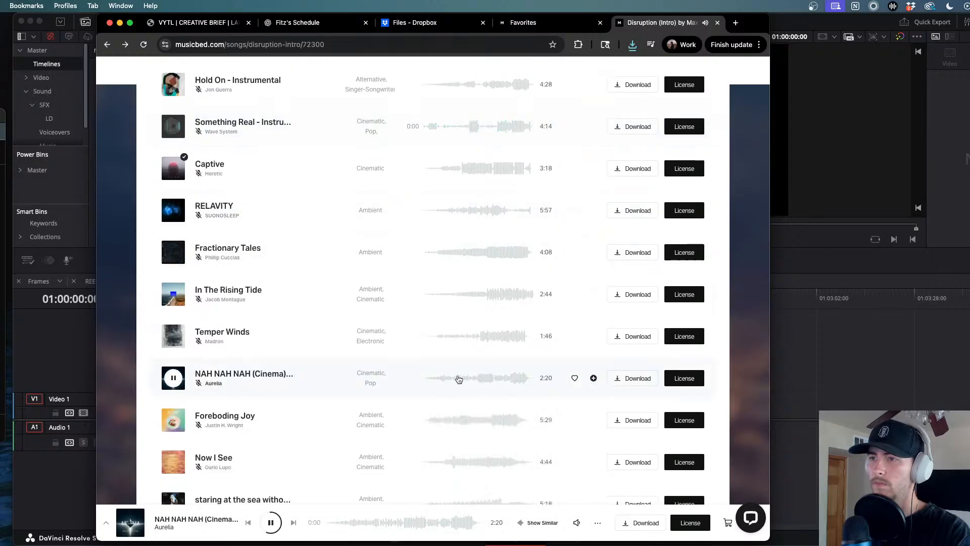
left_click(476, 379)
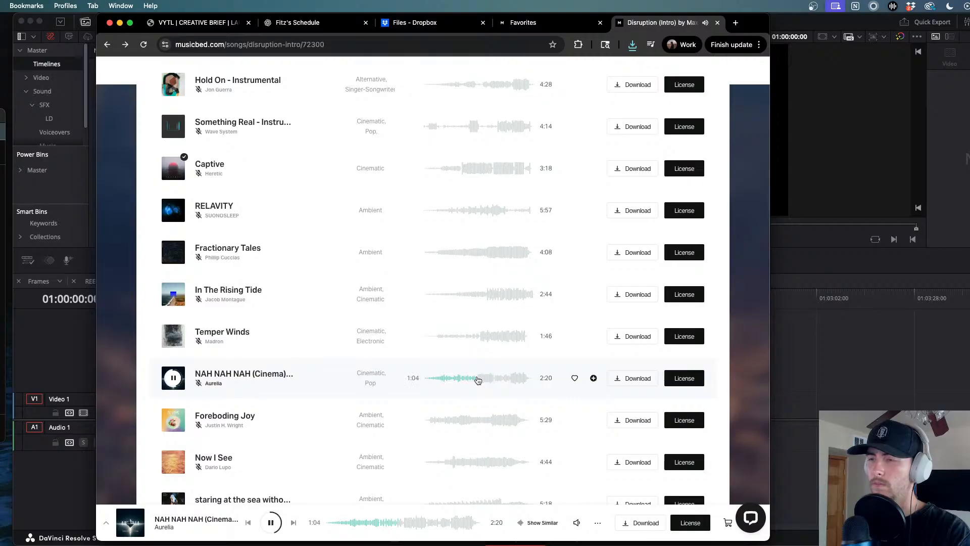
left_click(483, 379)
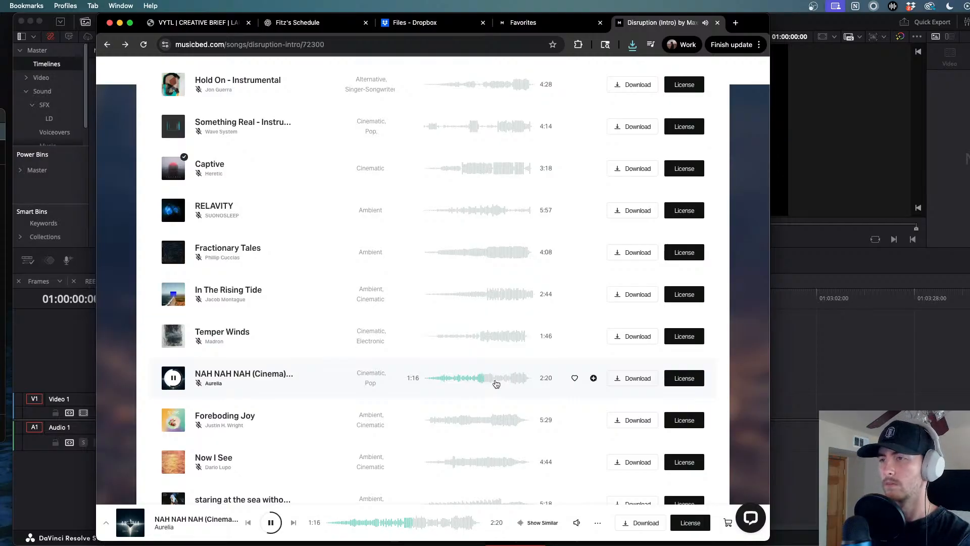
left_click_drag(491, 382, 516, 381)
- Preview "Foreboding Joy" and the middle of "staring at the sea witho..." further down the similar songs
scroll(314, 392, "down", 3)
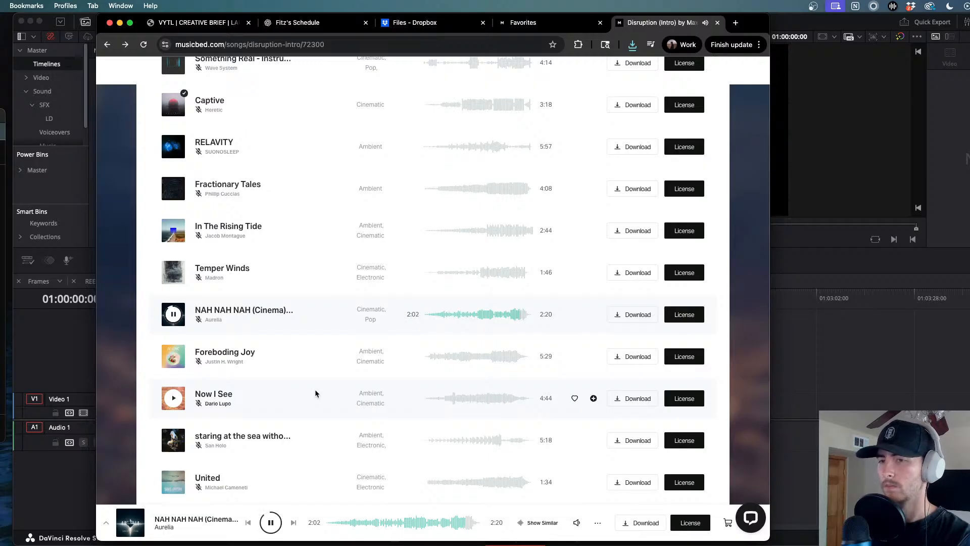
scroll(315, 394, "down", 5)
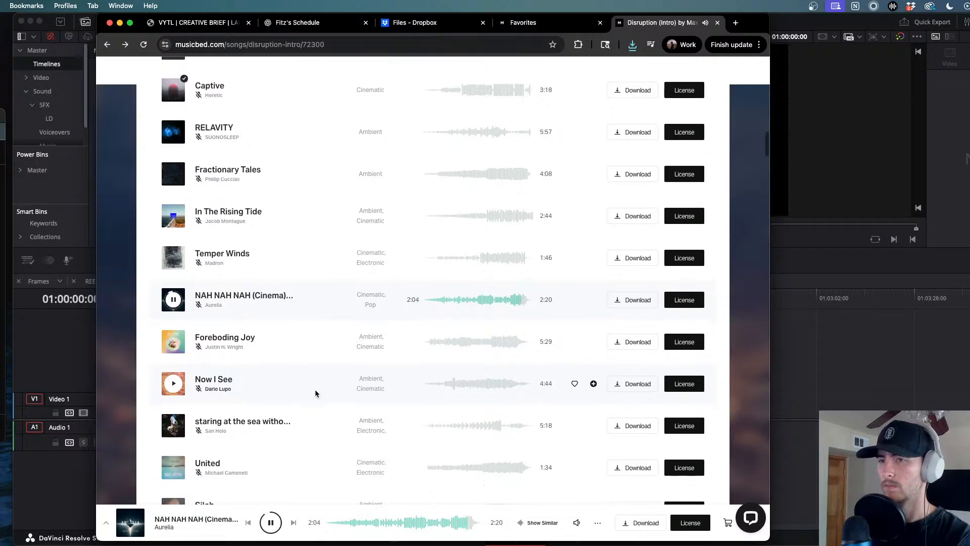
scroll(315, 394, "down", 1)
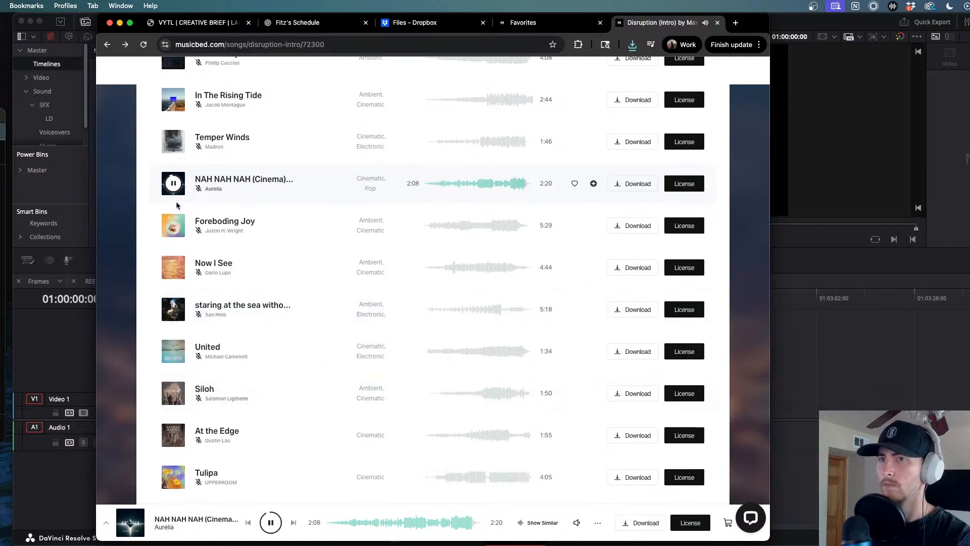
left_click(173, 225)
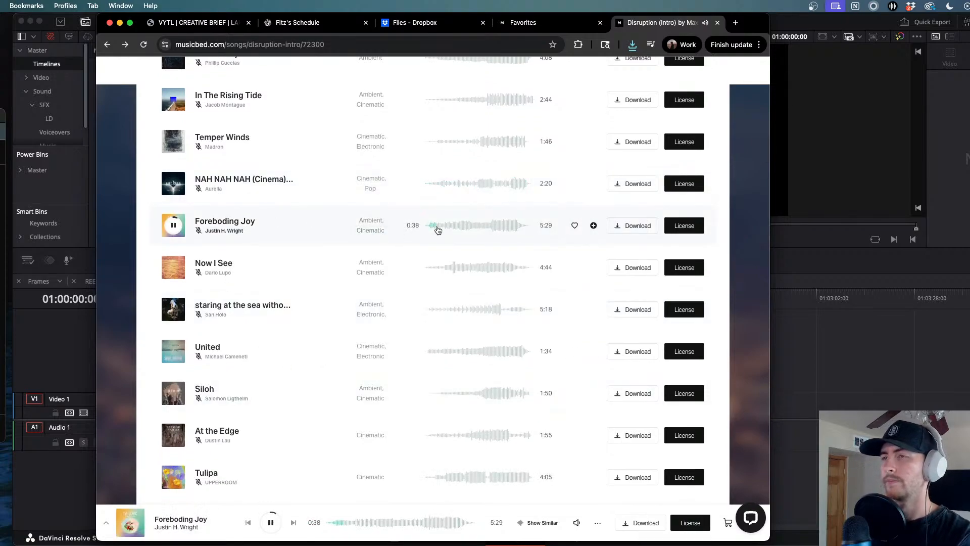
left_click(495, 226)
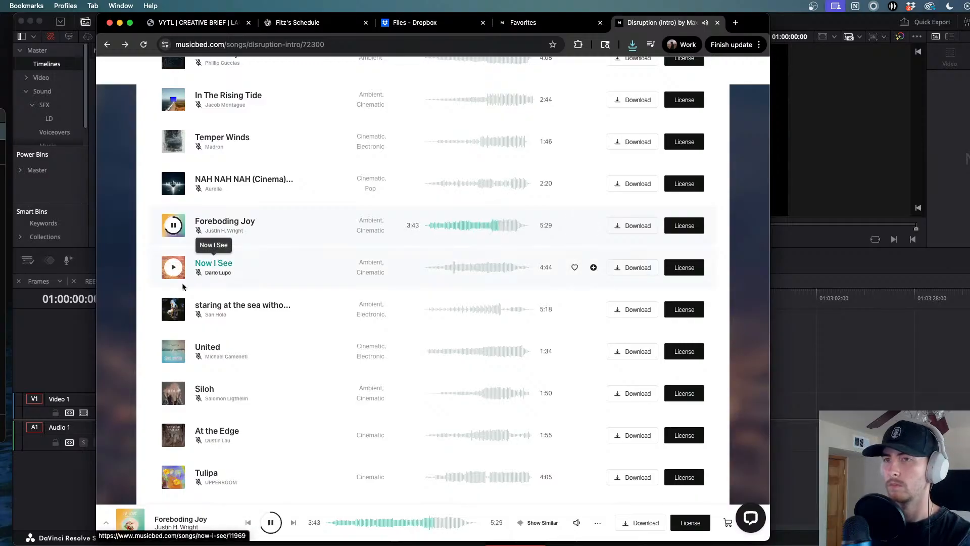
left_click(174, 309)
left_click(479, 311)
left_click(485, 313)
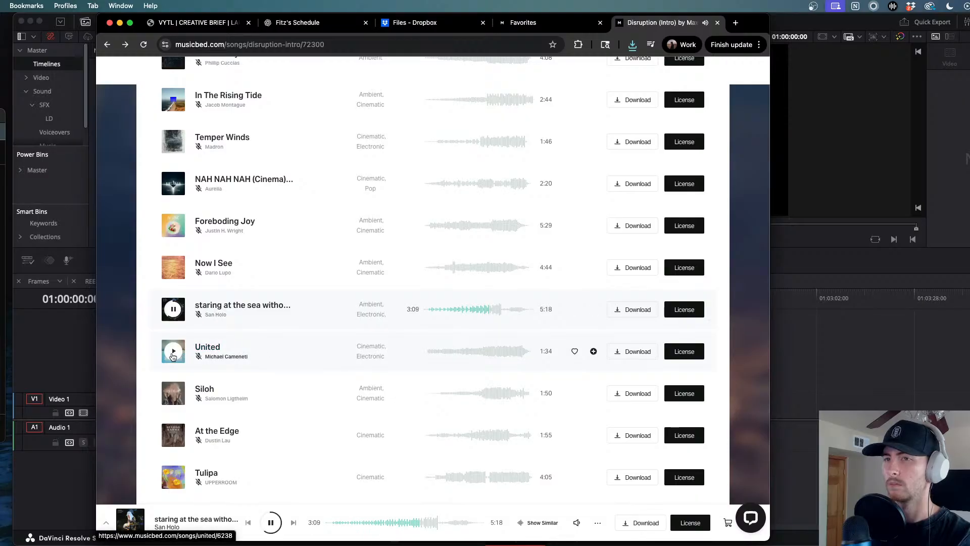
- Preview "United" in stages up to about three quarters through, and sample the middle of "Siloh"
left_click(428, 368)
left_click(457, 352)
left_click(489, 352)
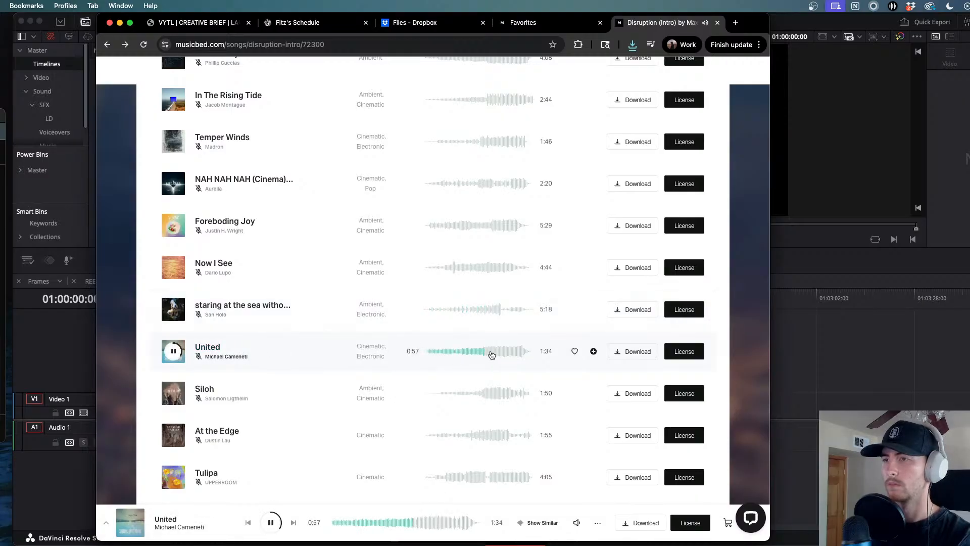
left_click(507, 352)
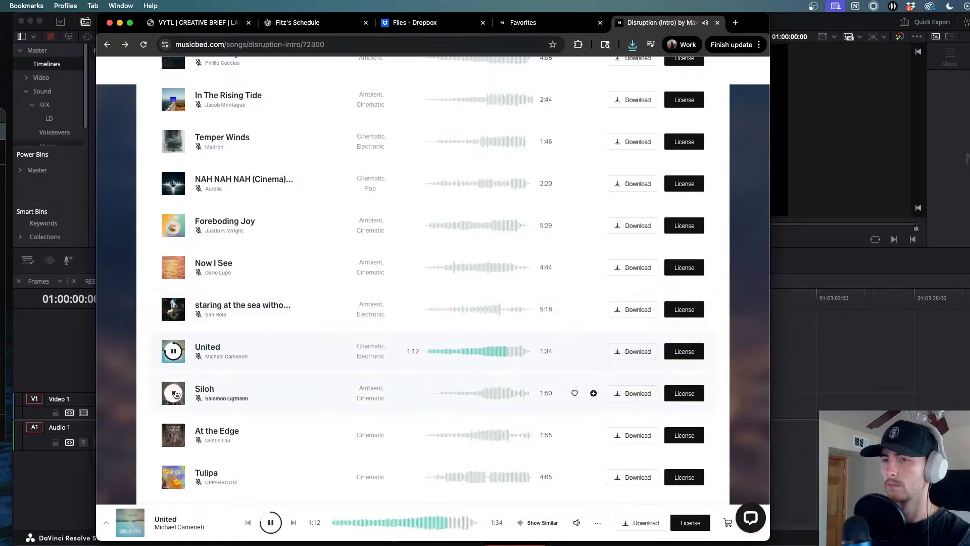
left_click(483, 395)
left_click(486, 394)
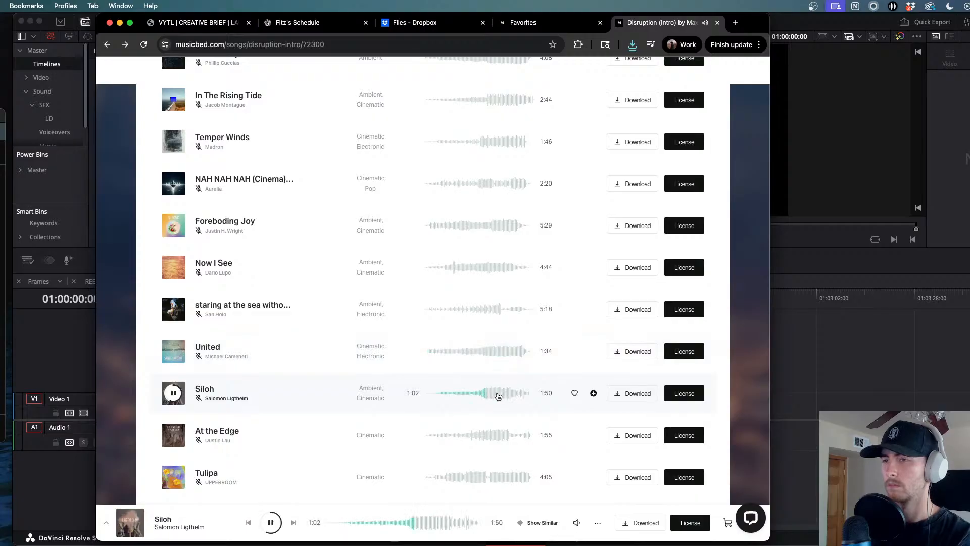
- Preview the middle of "At the Edge" and of "Spoken Too Soon" further down the similar songs
left_click(430, 445)
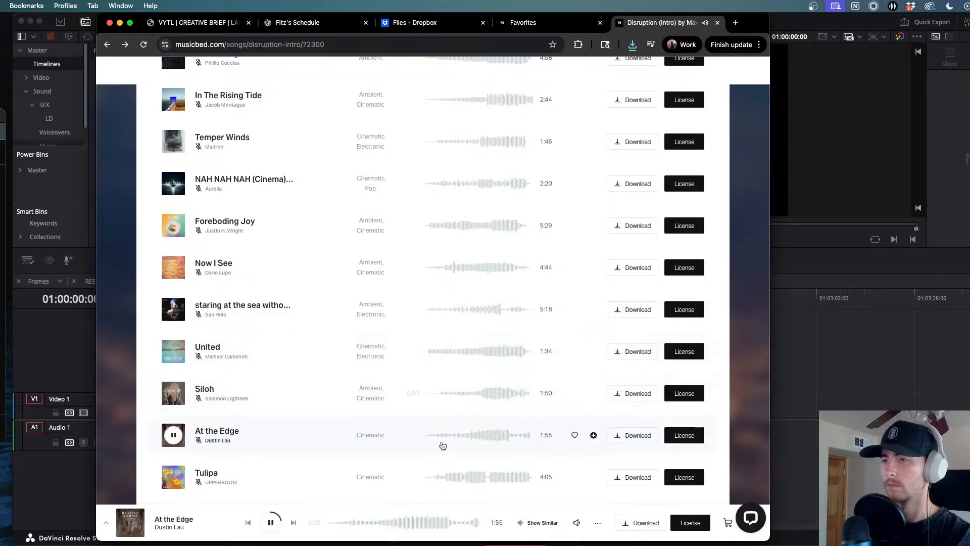
left_click(473, 435)
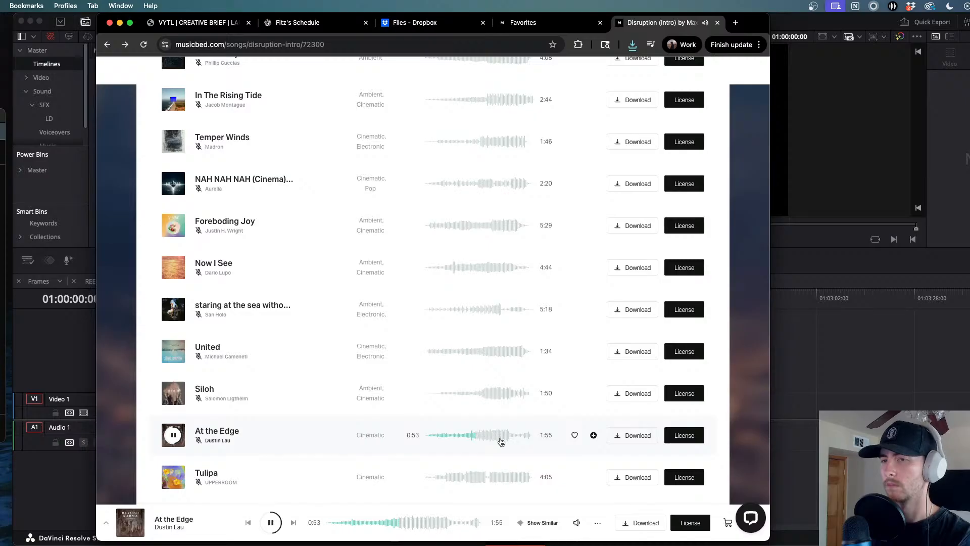
scroll(299, 452, "down", 1)
scroll(299, 449, "down", 5)
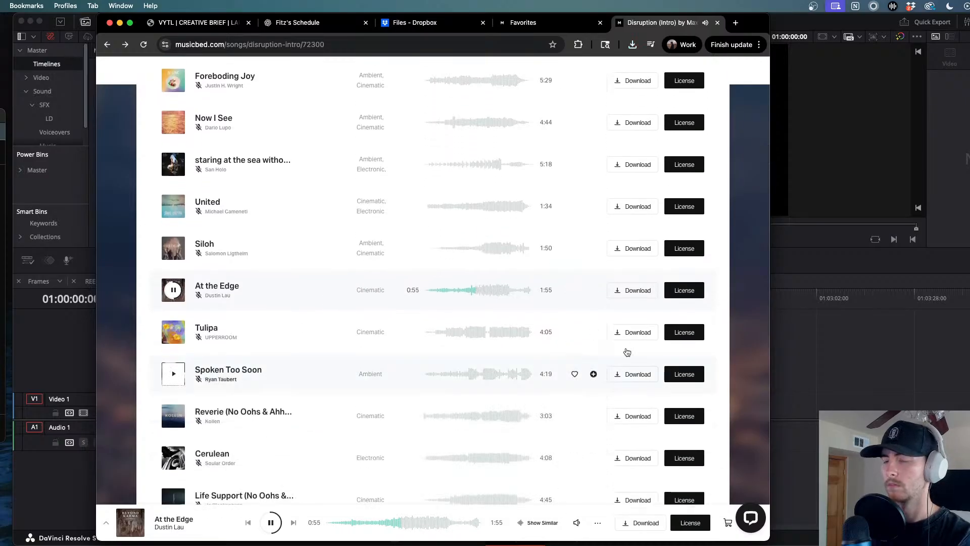
left_click(504, 378)
left_click(472, 376)
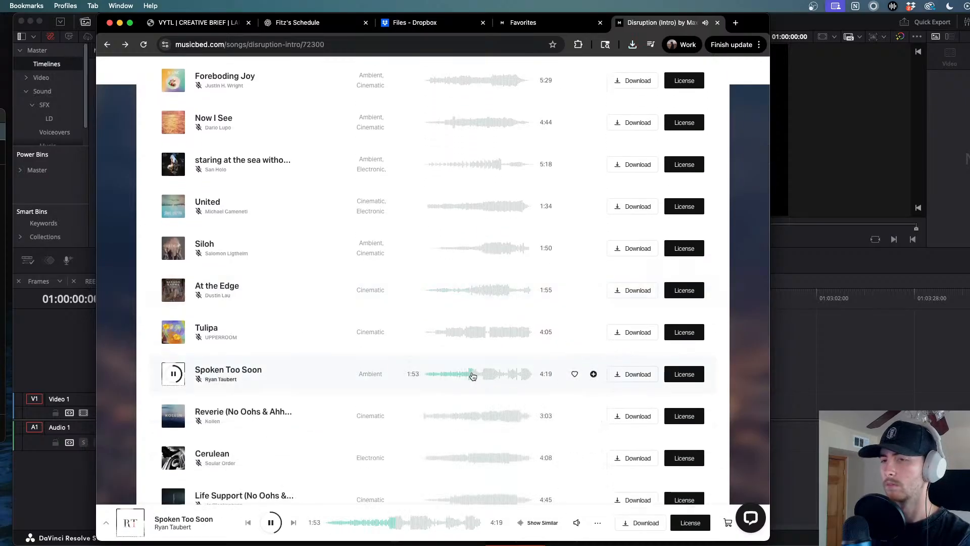
- Sample further into "Spoken Too Soon" and preview "Reverie (No Oohs & Ahh..." in stages up to about 70 percent through
left_click(490, 375)
left_click(174, 417)
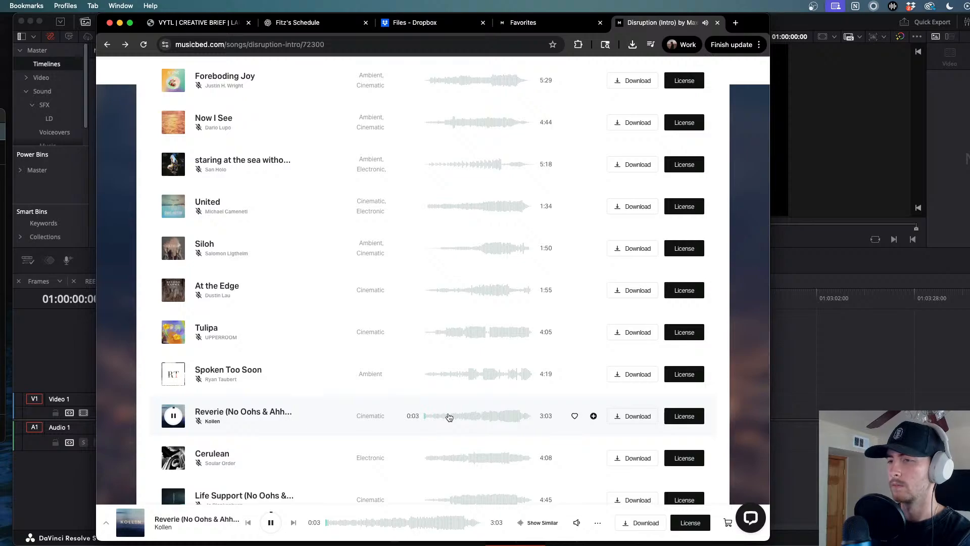
left_click(172, 417)
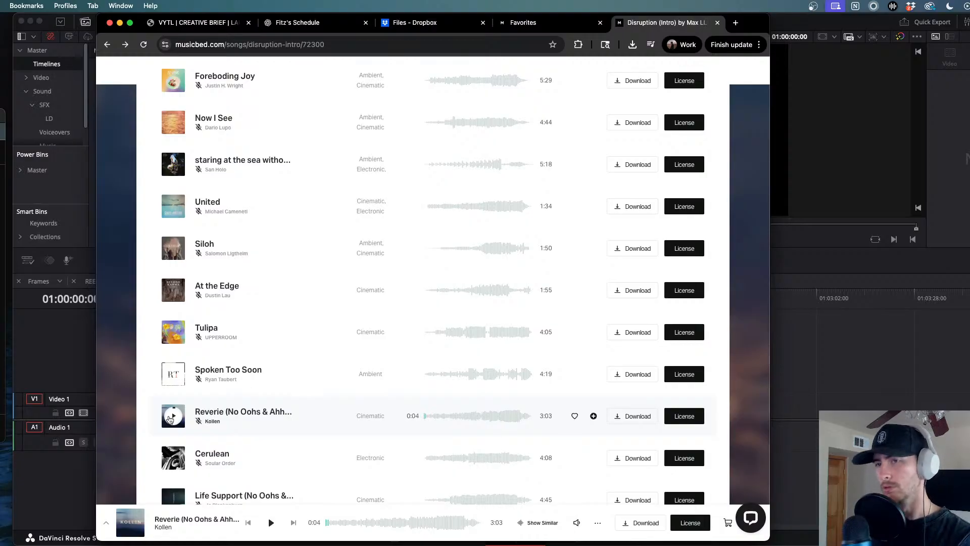
left_click(172, 416)
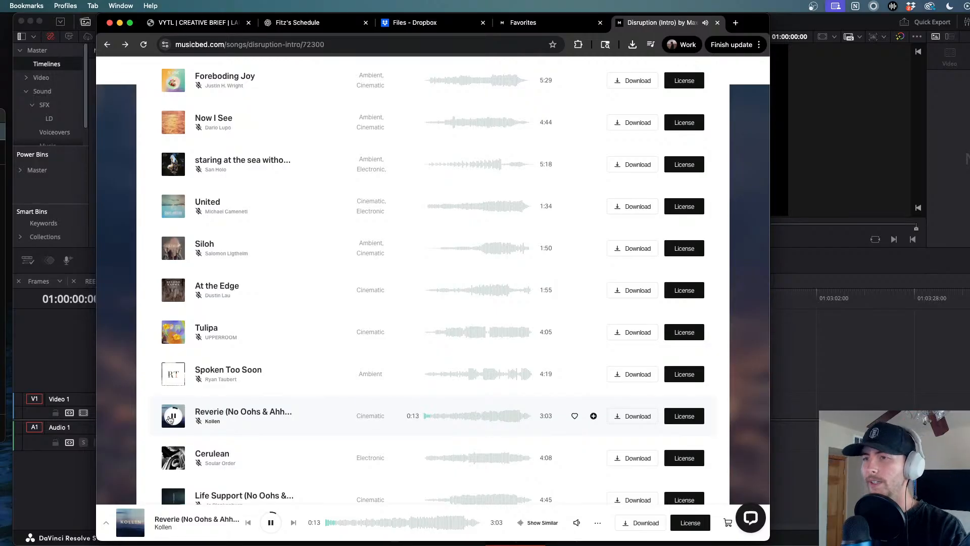
left_click(457, 420)
left_click(484, 419)
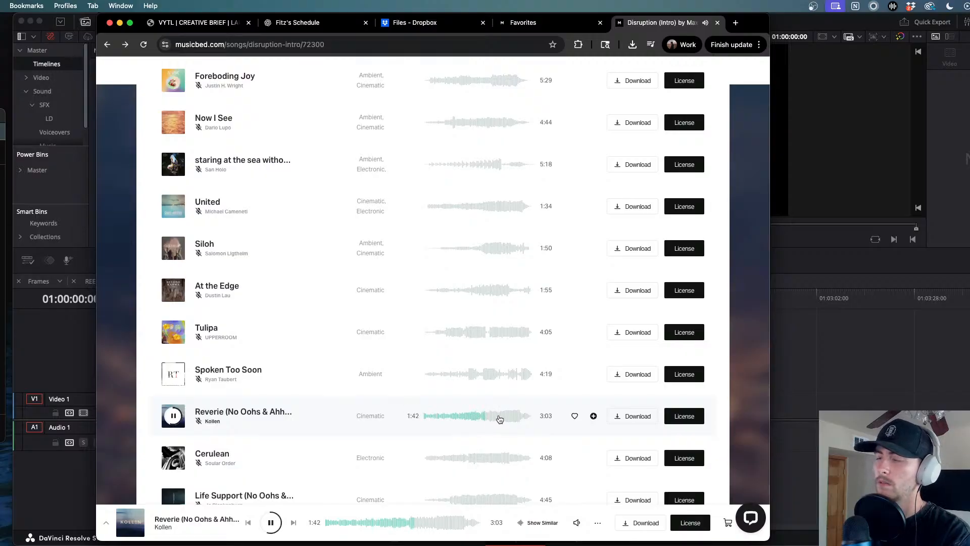
left_click(499, 419)
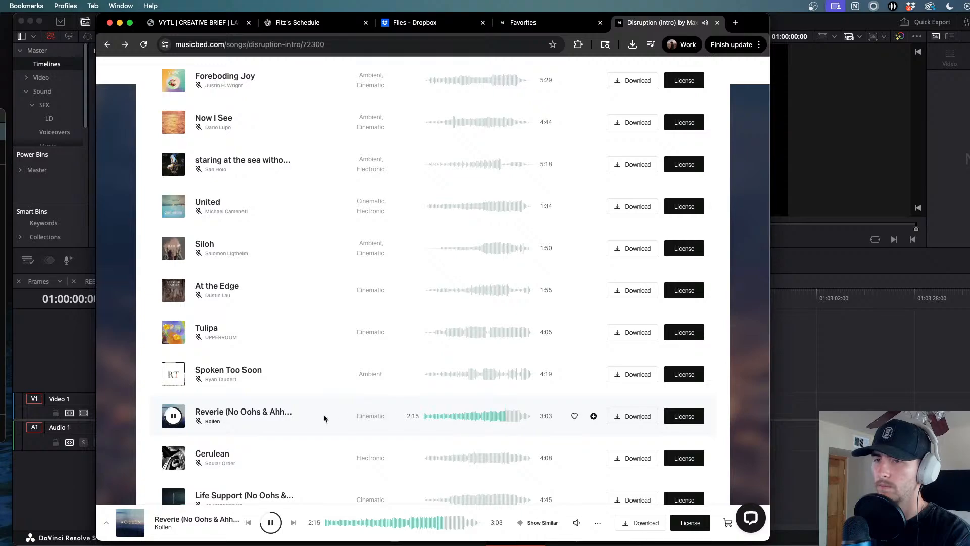
- Preview "Run To Me" further down the similar songs, skipping ahead to about a quarter through
scroll(303, 437, "down", 3)
scroll(303, 441, "down", 1)
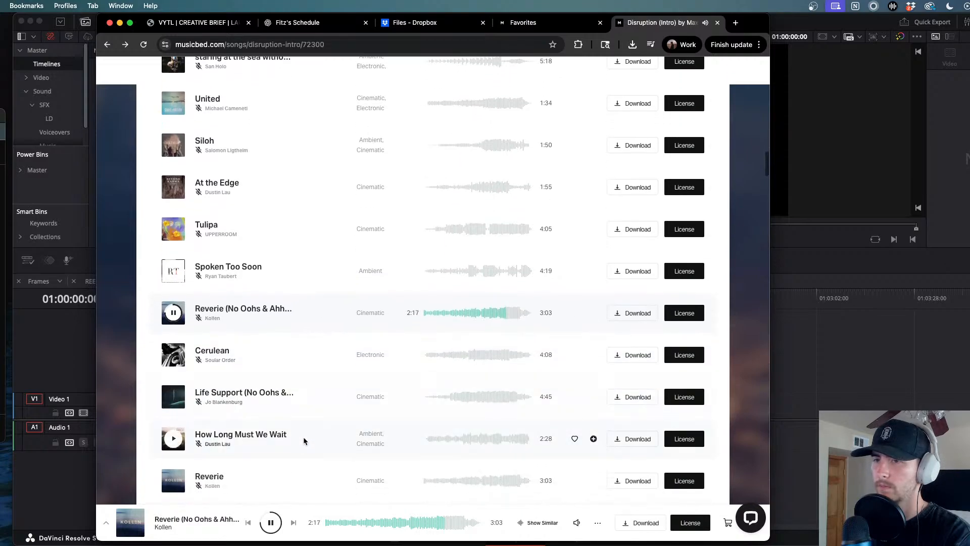
scroll(303, 441, "down", 3)
scroll(303, 441, "up", 1)
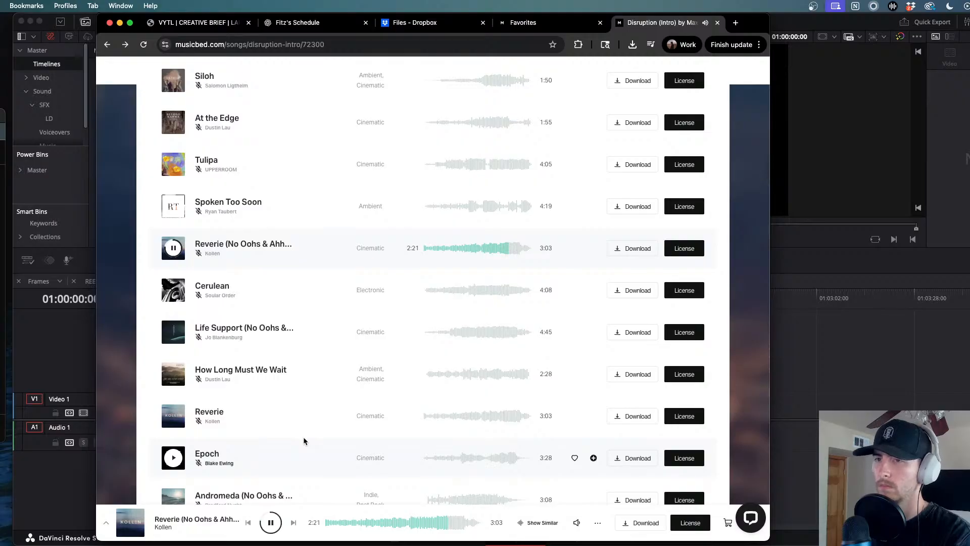
scroll(304, 441, "down", 2)
scroll(303, 437, "down", 3)
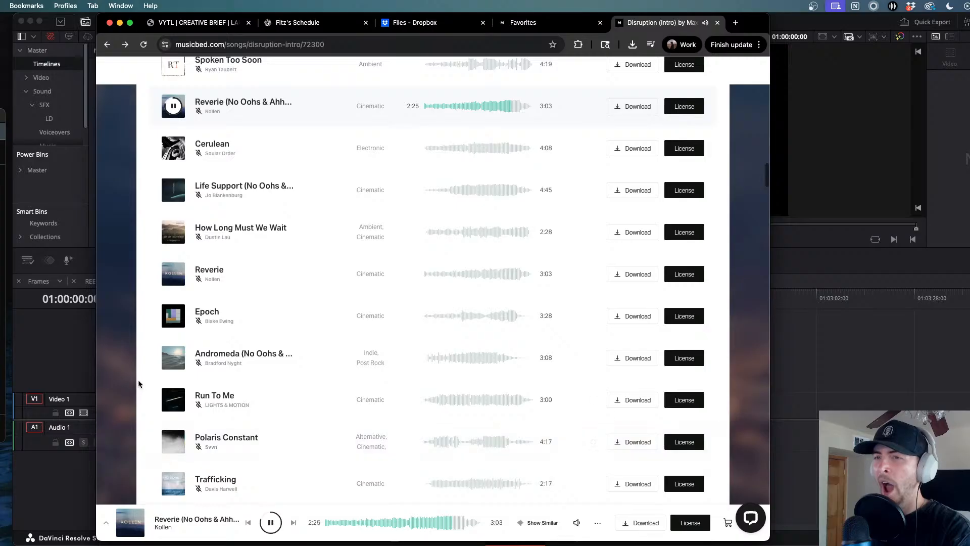
left_click(171, 401)
left_click(437, 400)
left_click(452, 400)
- Preview "Polaris Constant" at several points within its first third
scroll(317, 406, "down", 4)
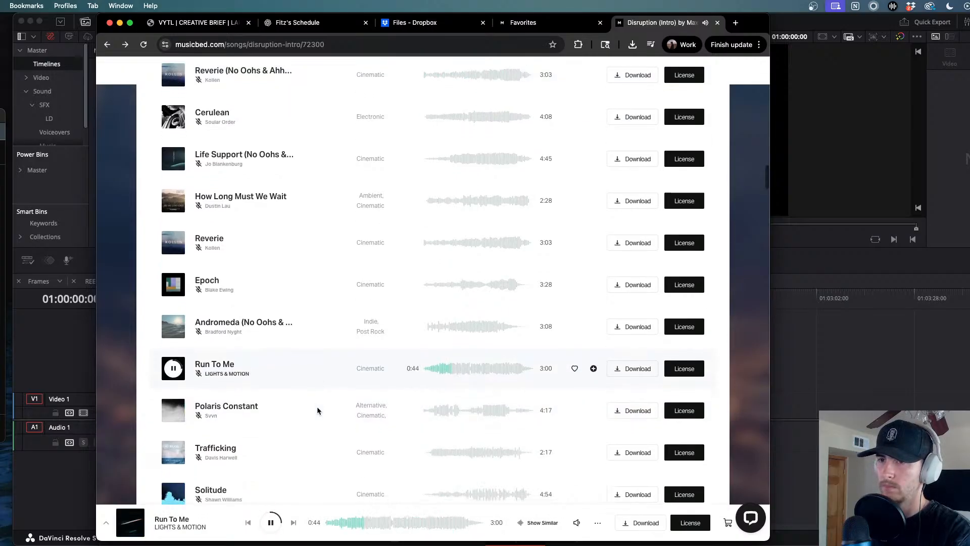
left_click(452, 337)
left_click(440, 335)
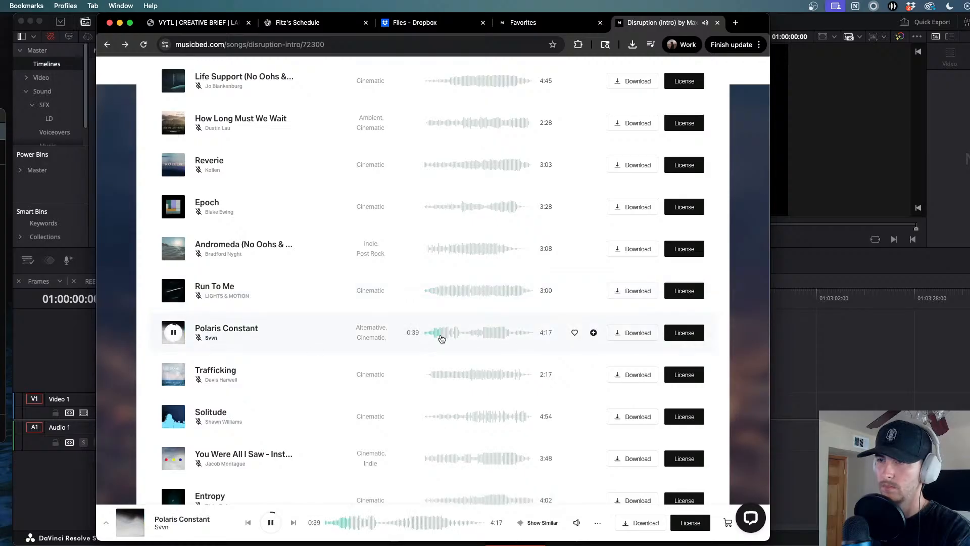
left_click(456, 335)
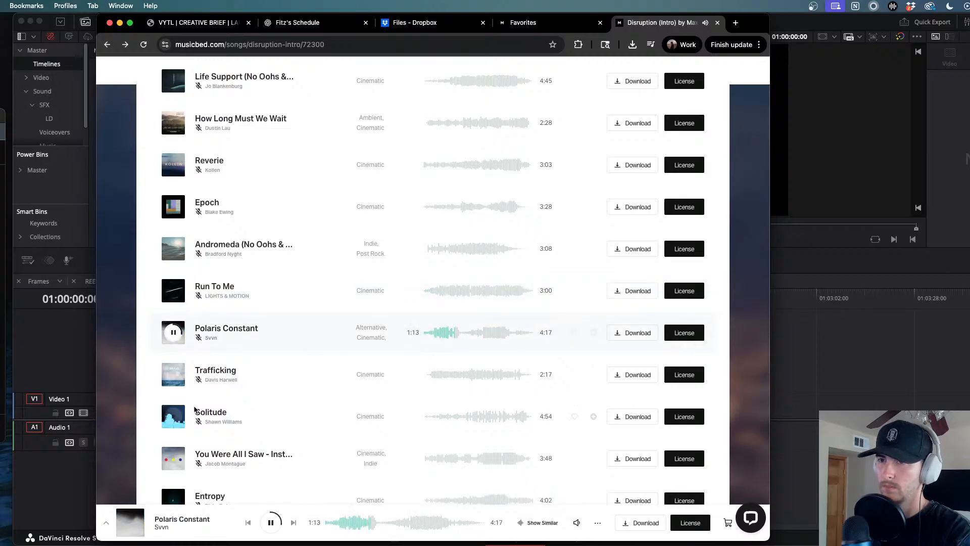
- Preview "Solitude" in stages from about a third through to near the end
left_click(461, 418)
left_click(472, 418)
left_click(484, 418)
left_click(497, 419)
scroll(293, 431, "down", 5)
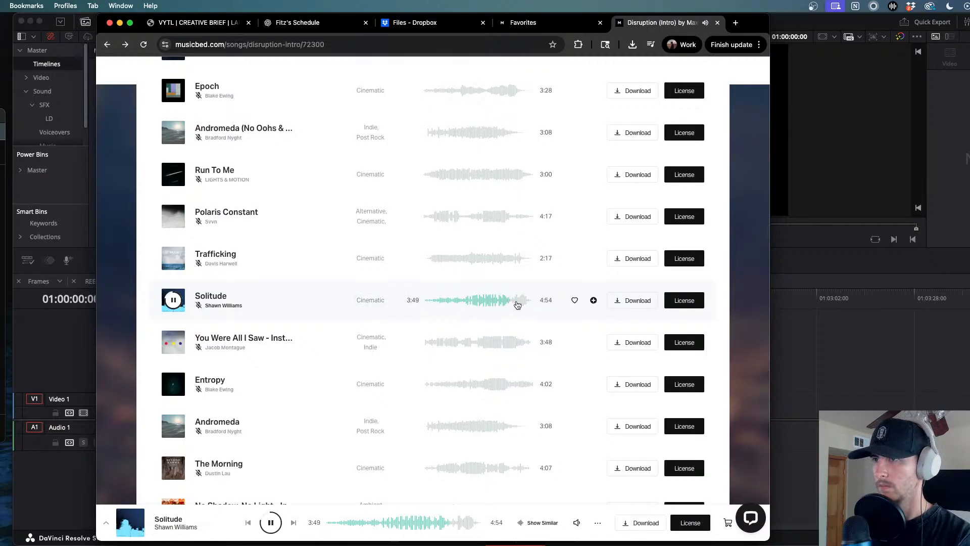
left_click(513, 302)
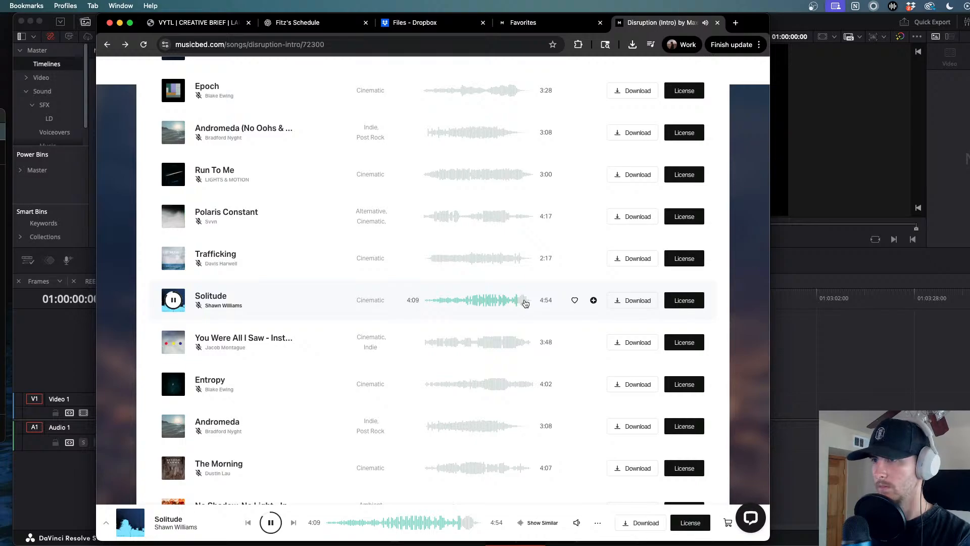
- Replay the first half of "Solitude" at two points and pause playback
left_click(443, 301)
left_click(462, 301)
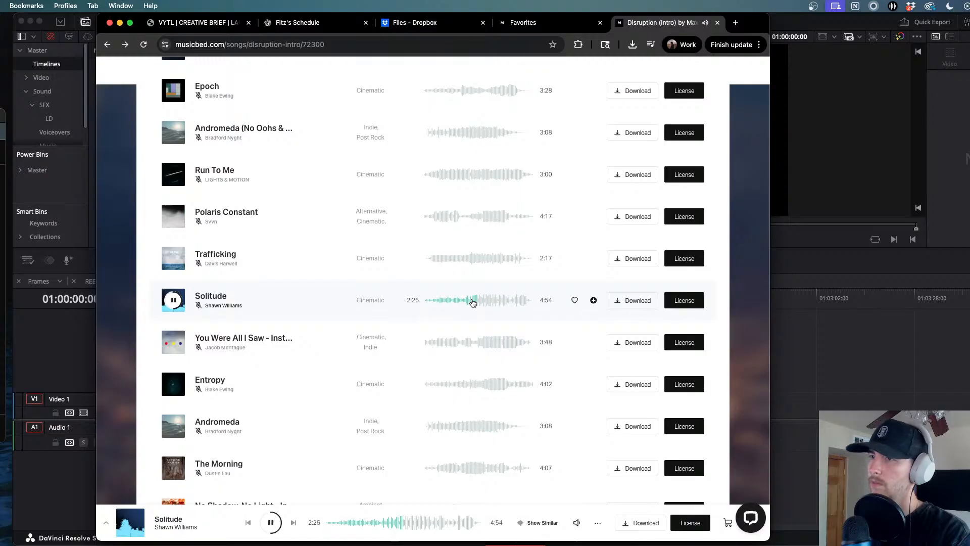
key("space")
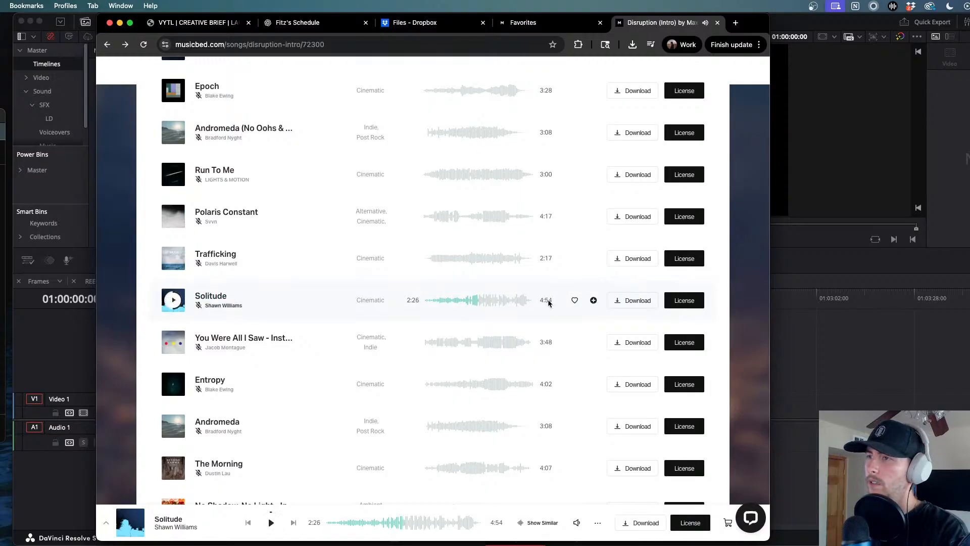
- Add "Solitude" to the favorites and save it to the China and Japan project
left_click(574, 300)
left_click(593, 300)
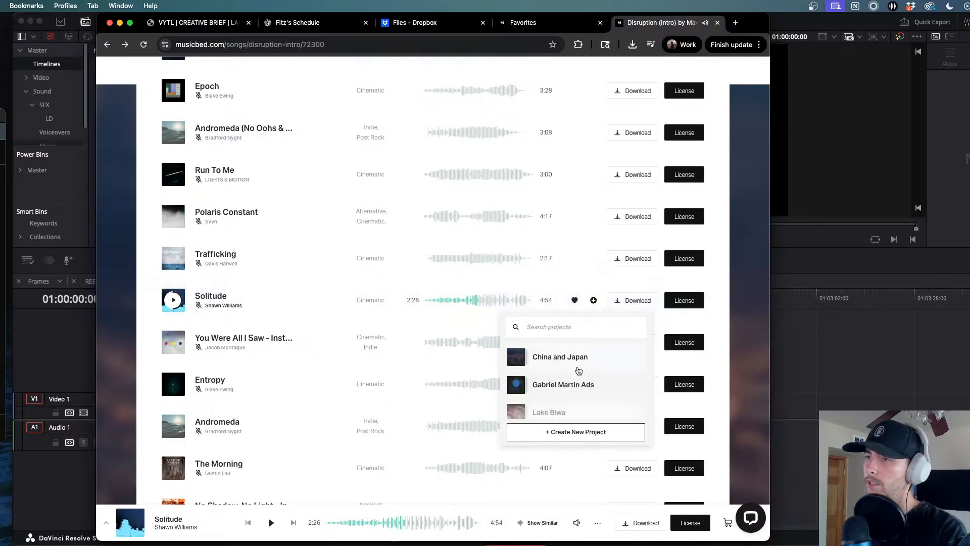
left_click(560, 363)
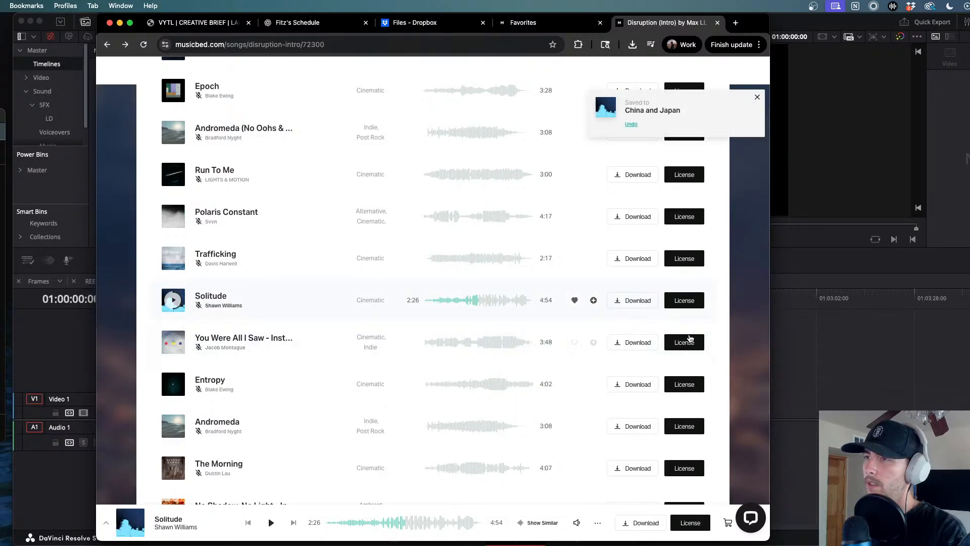
- Start licensing "You Were All I Saw - Instrumental" and confirm that its client size and standard distribution coverage fit
left_click(685, 341)
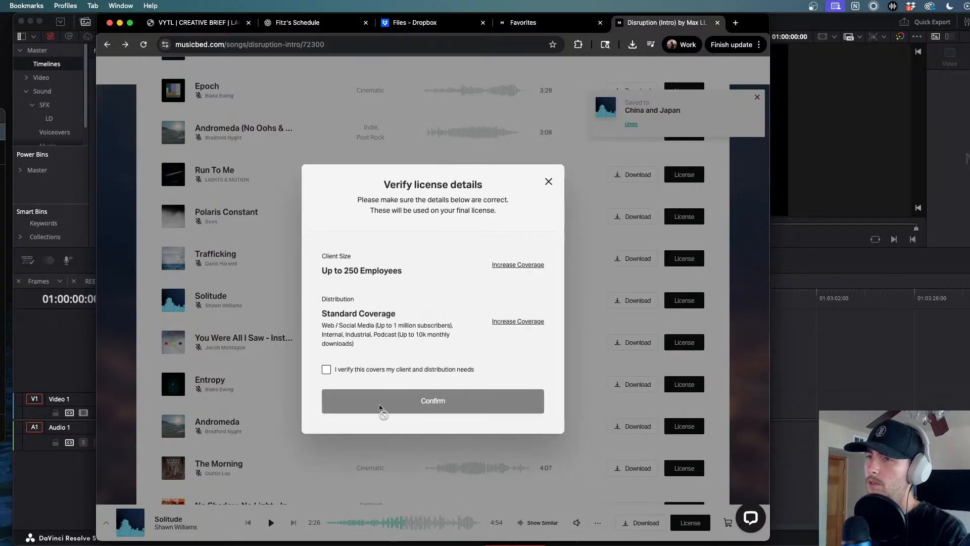
left_click(325, 369)
left_click(378, 403)
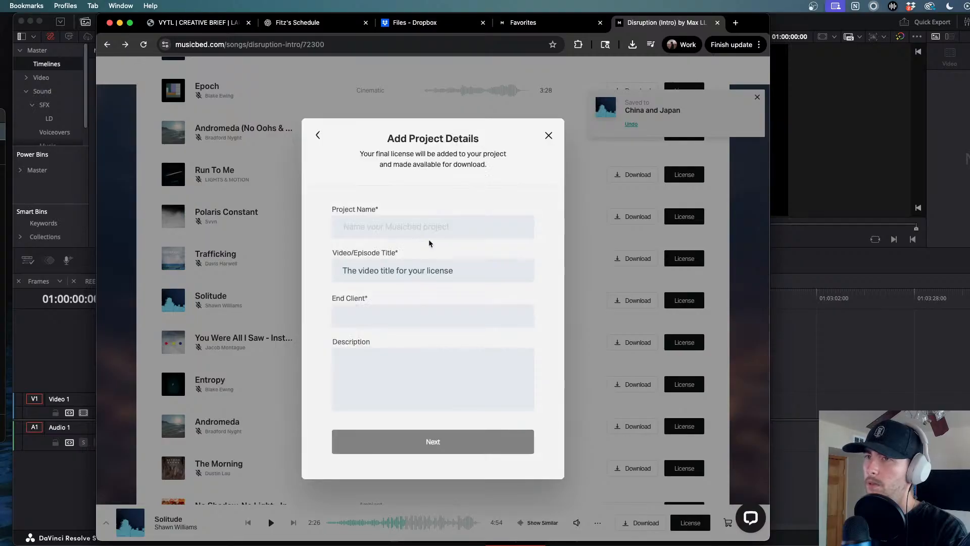
- Assign the license to the China and Japan project and set its video title to "Undecided 4"
left_click(420, 232)
scroll(399, 305, "down", 1)
scroll(394, 283, "up", 1)
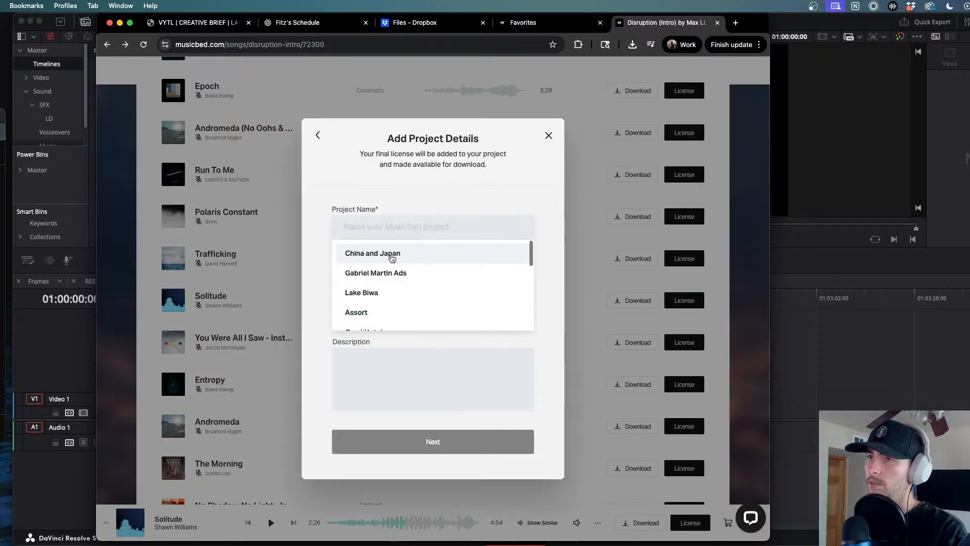
left_click(392, 255)
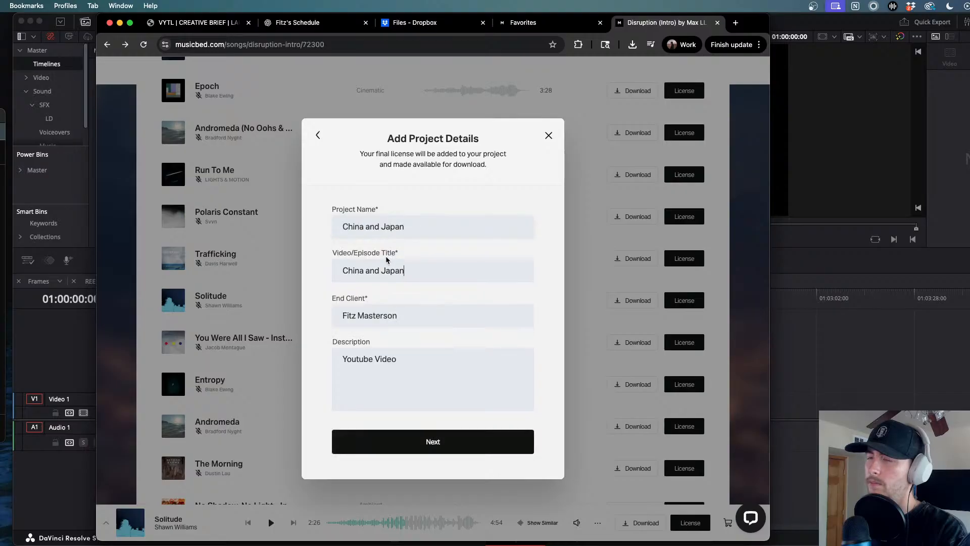
left_click_drag(404, 270, 301, 273)
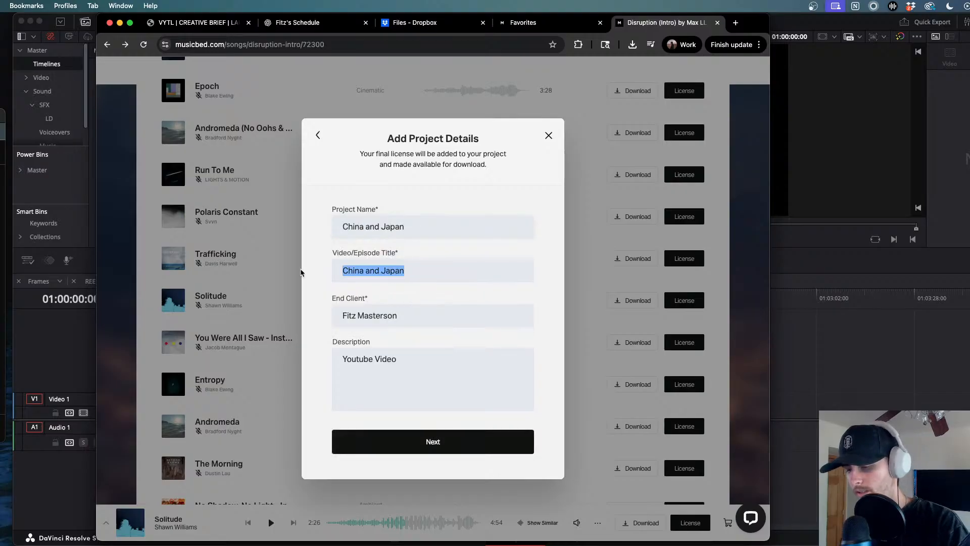
type("Undecided 4")
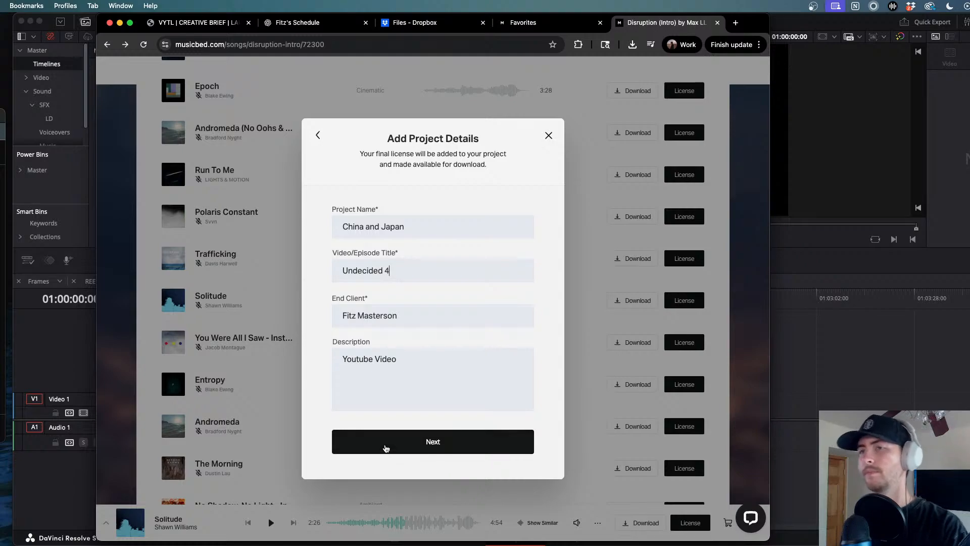
left_click(385, 447)
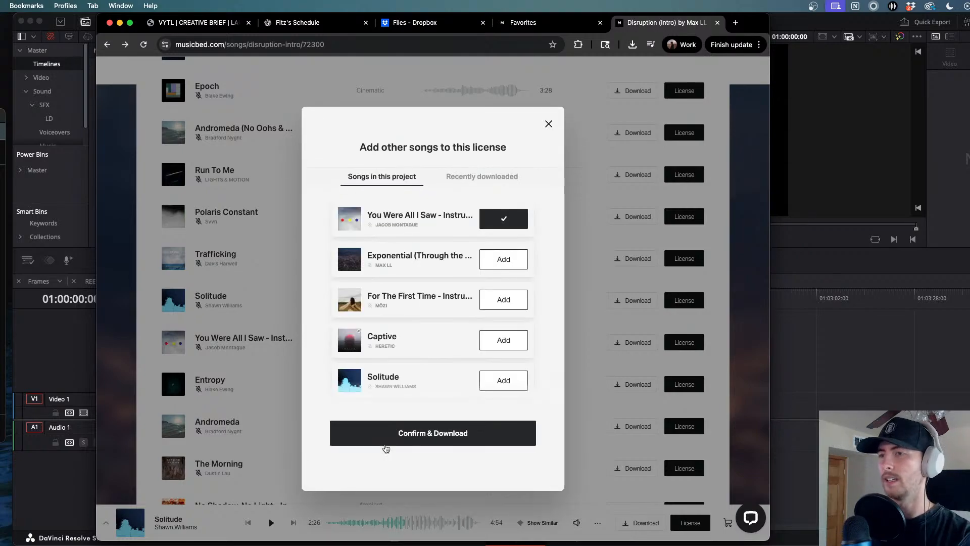
- Complete the license for only "You Were All I Saw - Instrumental", download the song as WAV, and check the download's progress
left_click(386, 446)
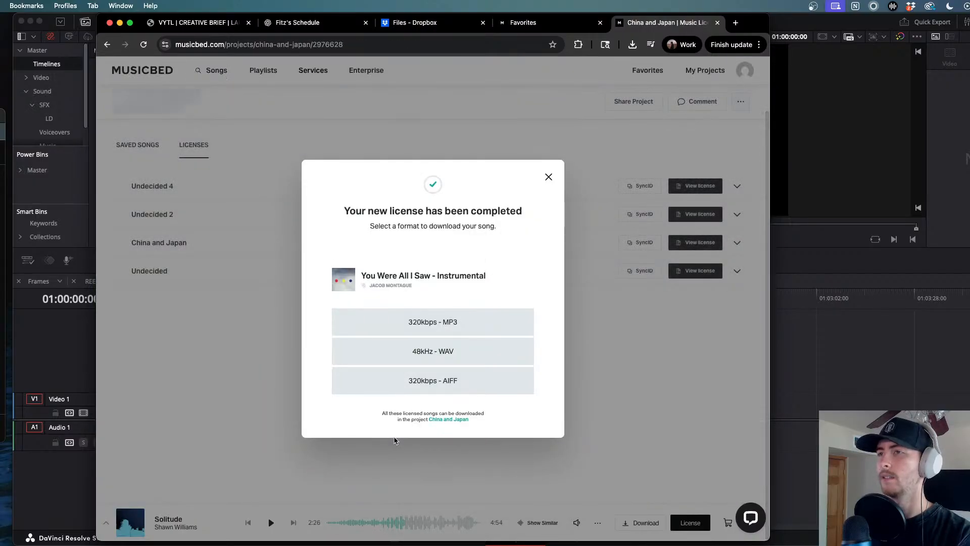
left_click(459, 326)
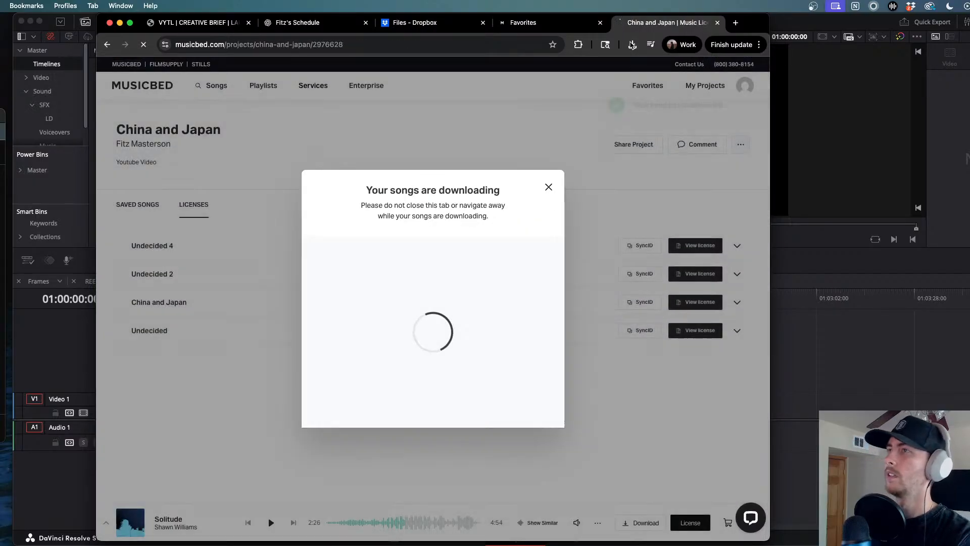
left_click(631, 46)
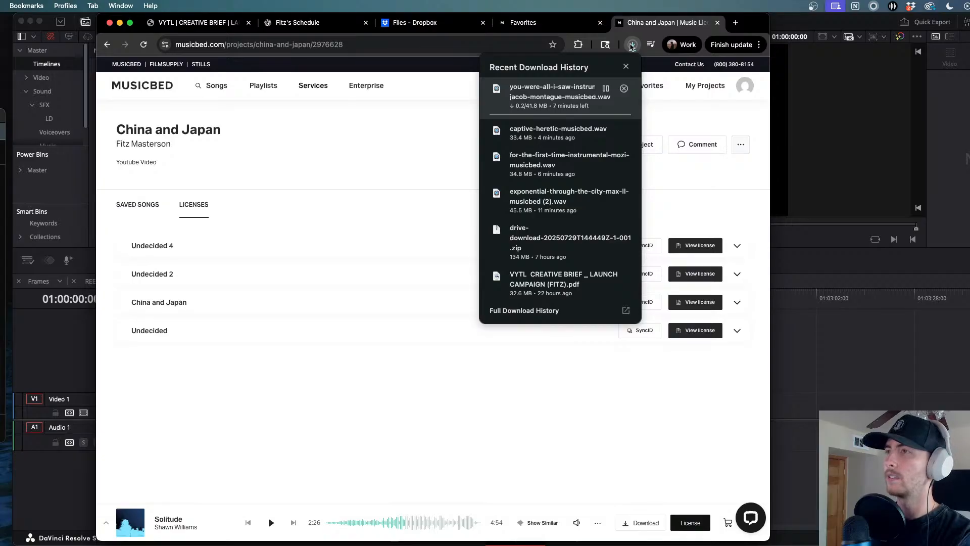
left_click(631, 46)
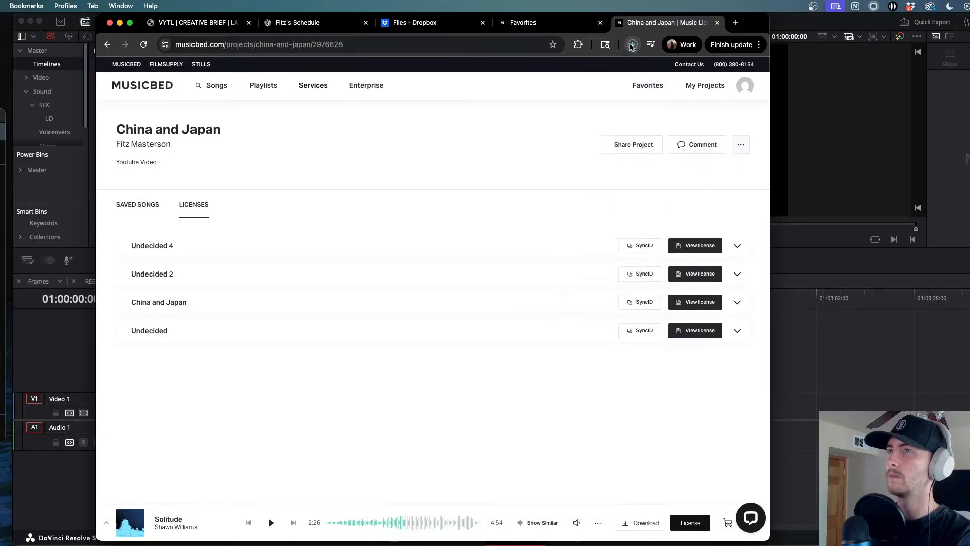
- Switch to DaVinci Resolve and open the Music bin inside Sound
left_click(120, 23)
scroll(58, 83, "down", 1)
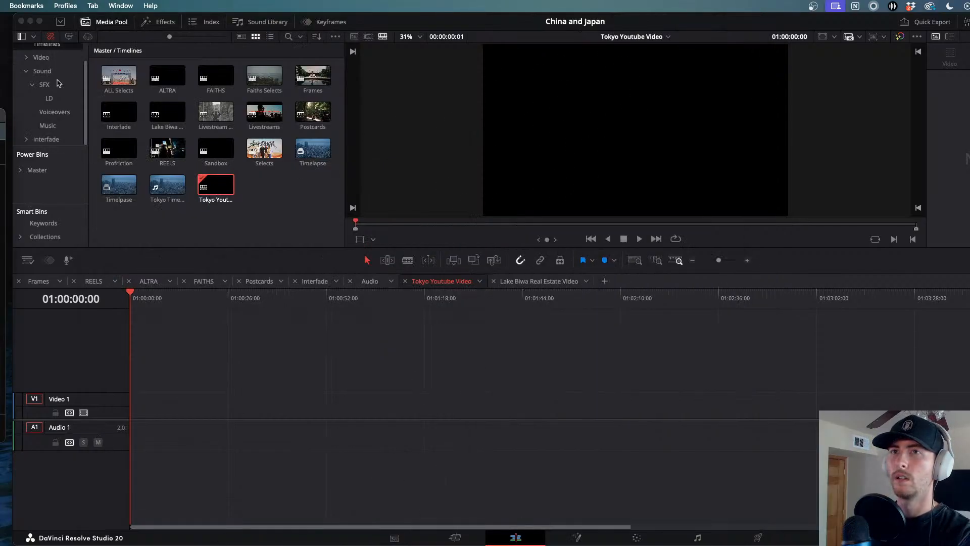
left_click(53, 126)
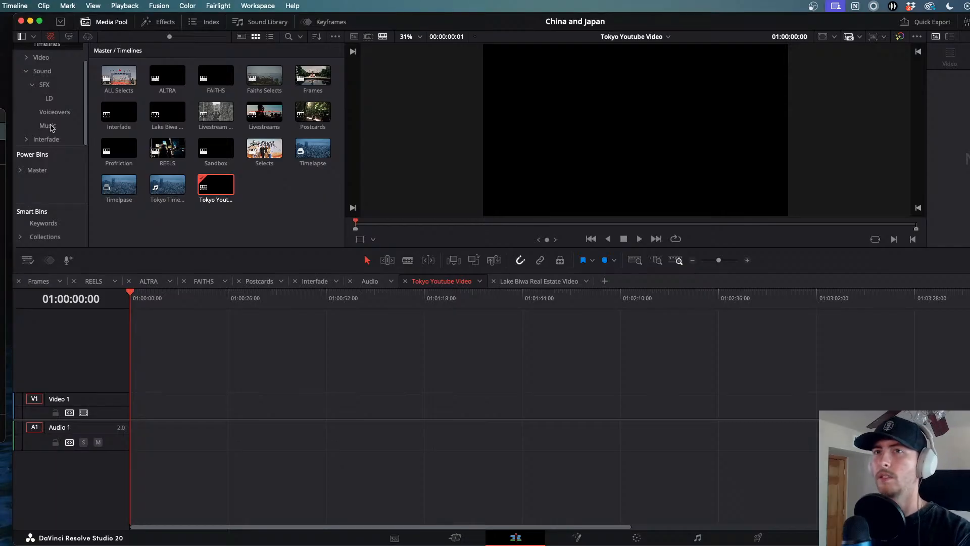
left_click(51, 126)
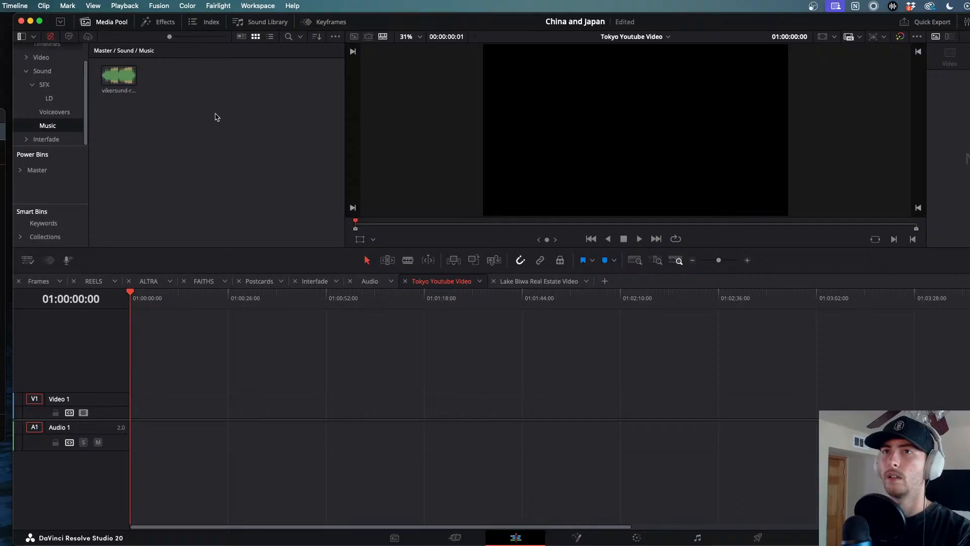
- Create a bin named "Japan Youtube video" inside the Music bin and open it
key("super+n")
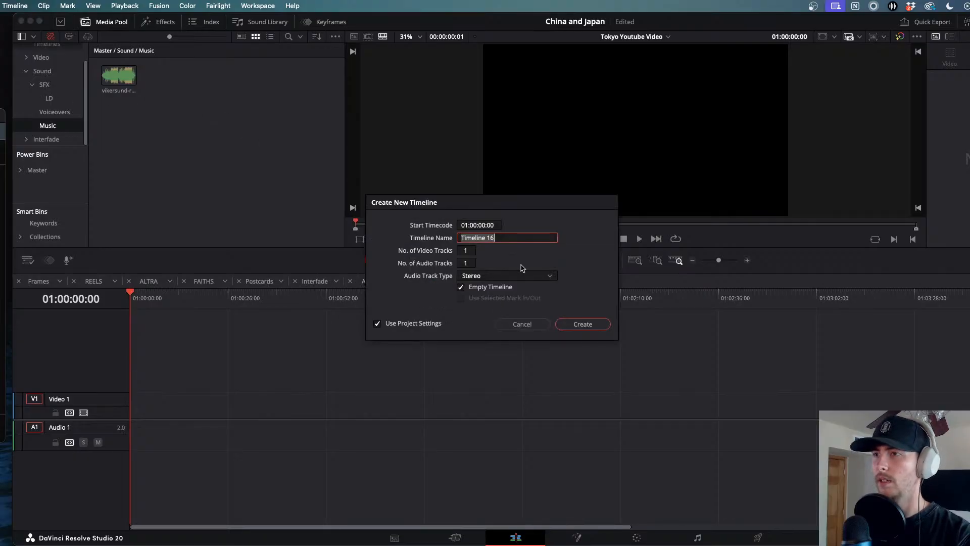
left_click(525, 323)
key("super+shift+n")
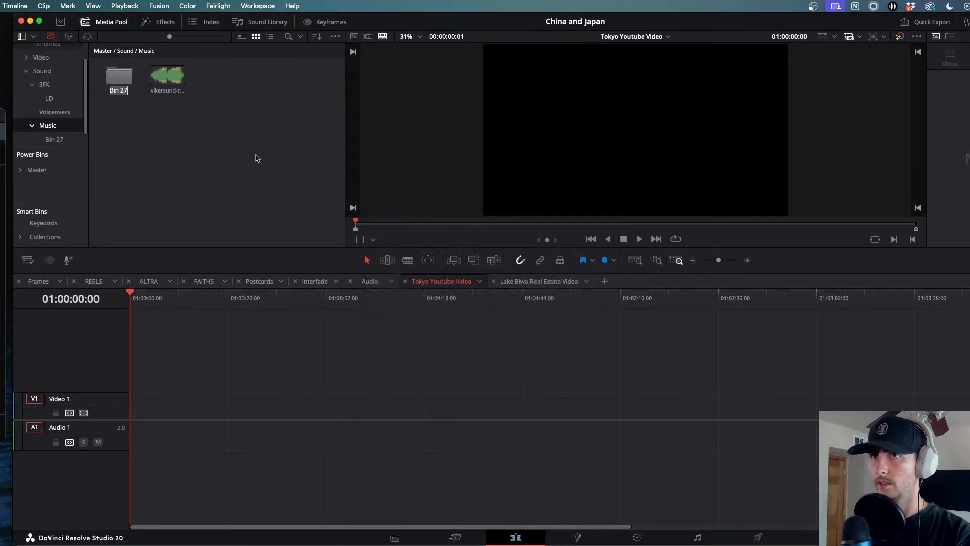
type("Japan Youtube video")
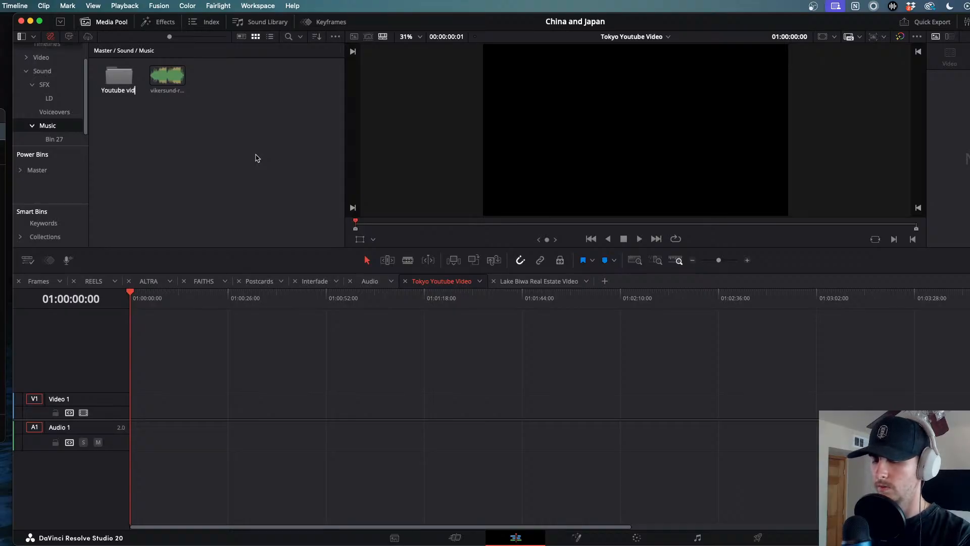
key("Return")
double_click(113, 83)
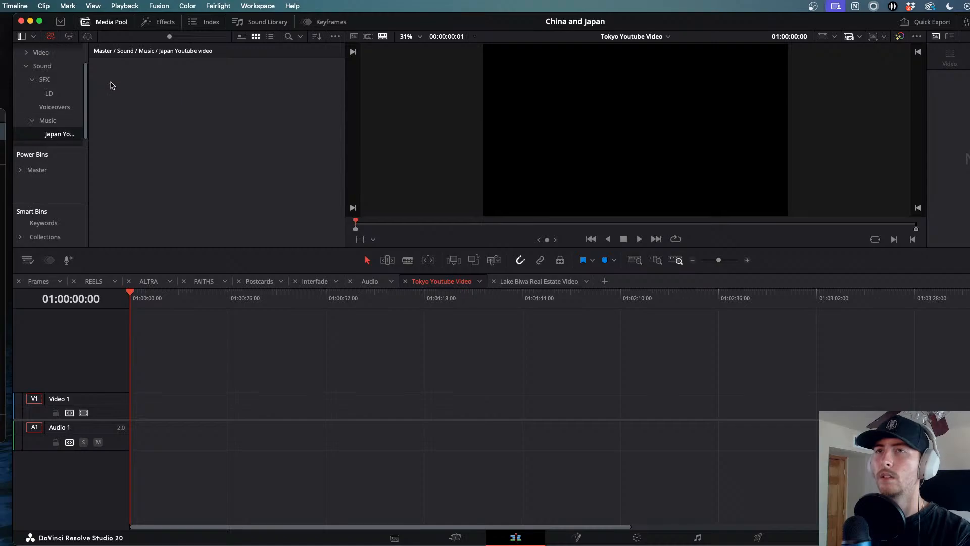
- Import the four downloaded Musicbed WAV songs into the "Japan Youtube video" bin
left_click(9, 151)
left_click(9, 151)
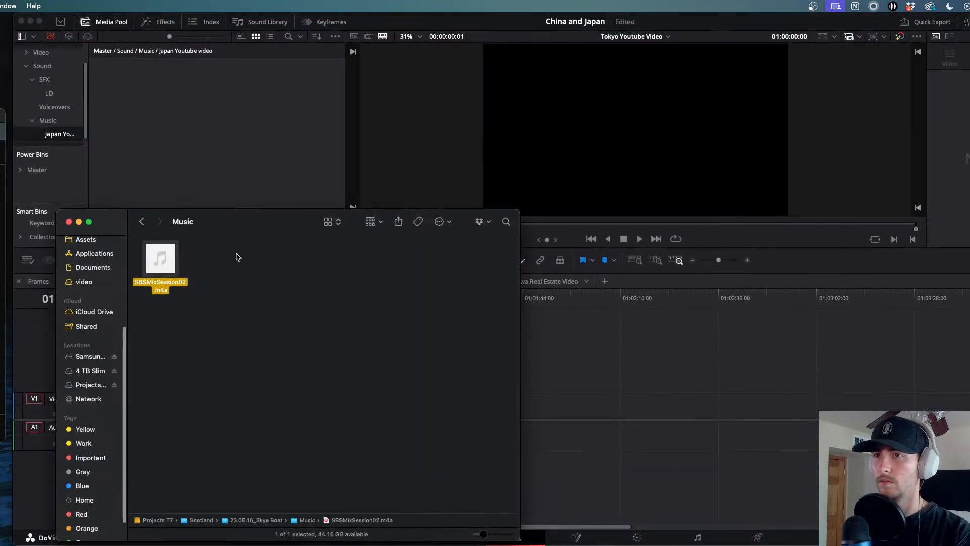
double_click(230, 223)
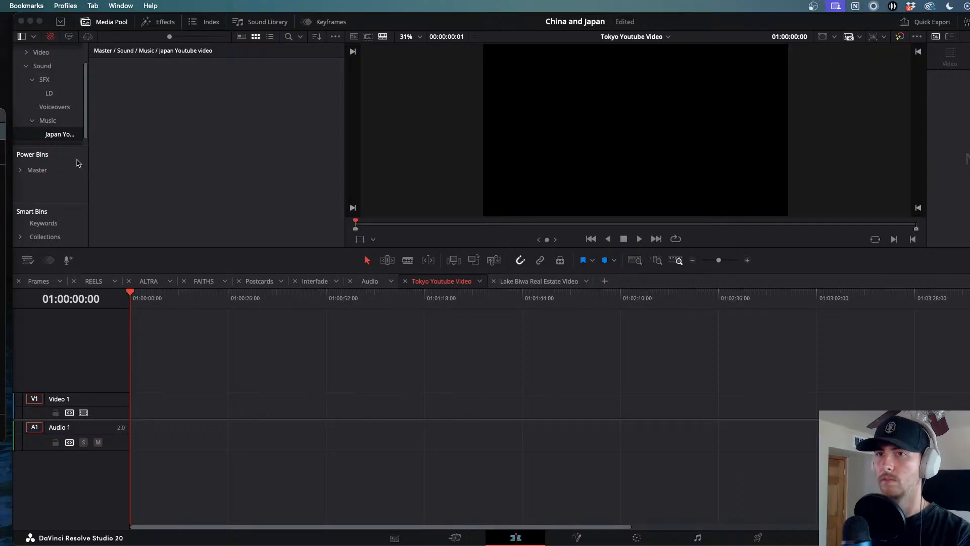
key("F11")
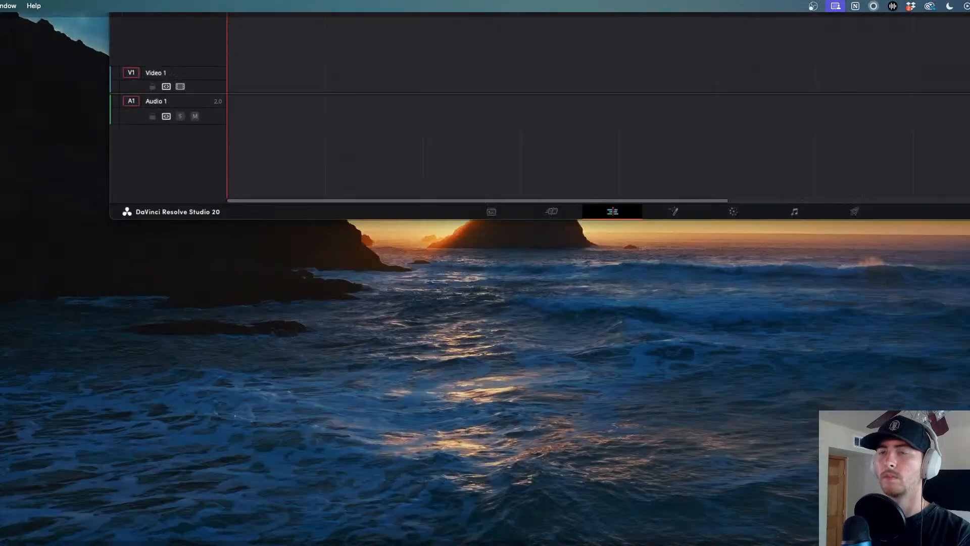
key("F11")
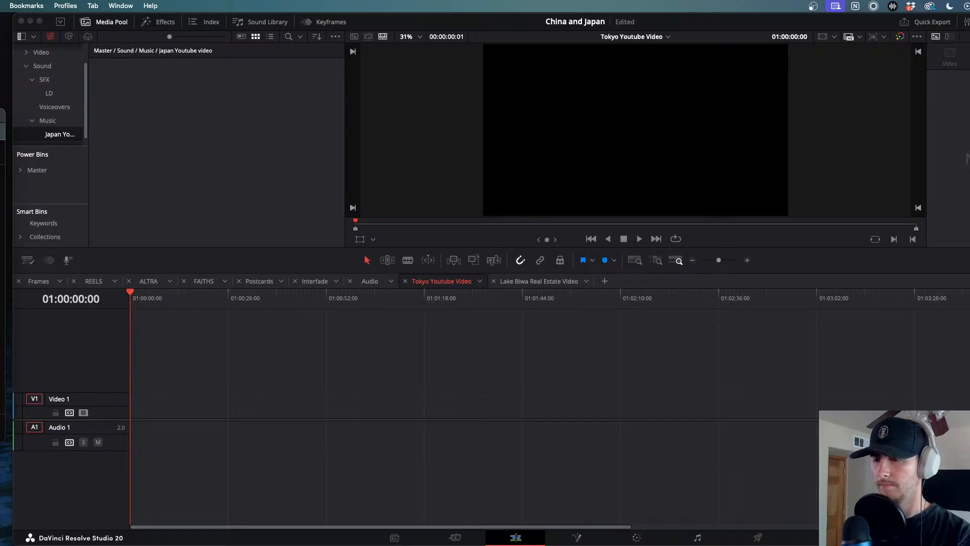
left_click_drag(315, 147, 255, 122)
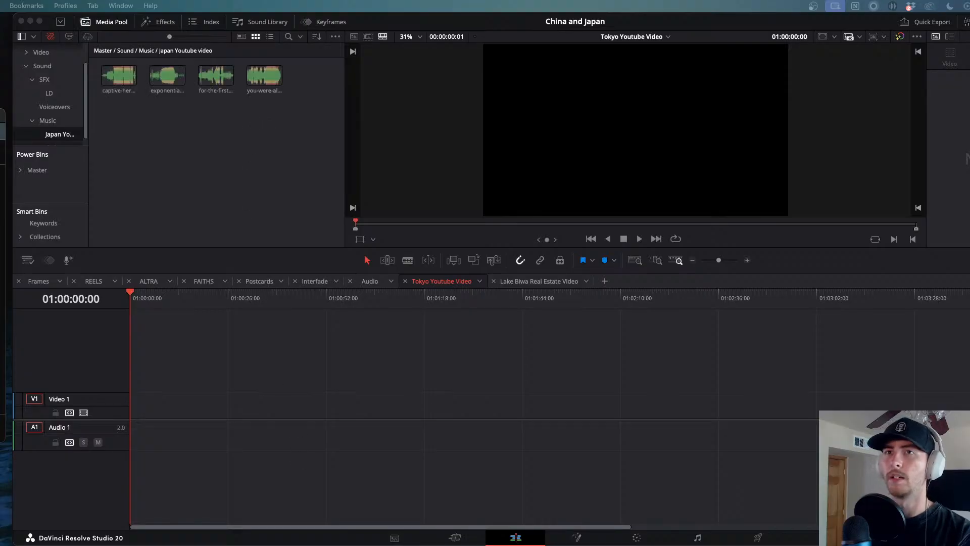
- Switch to the Musicbed China and Japan project page in Chrome and review the song listed under each of its licenses
left_click(31, 21)
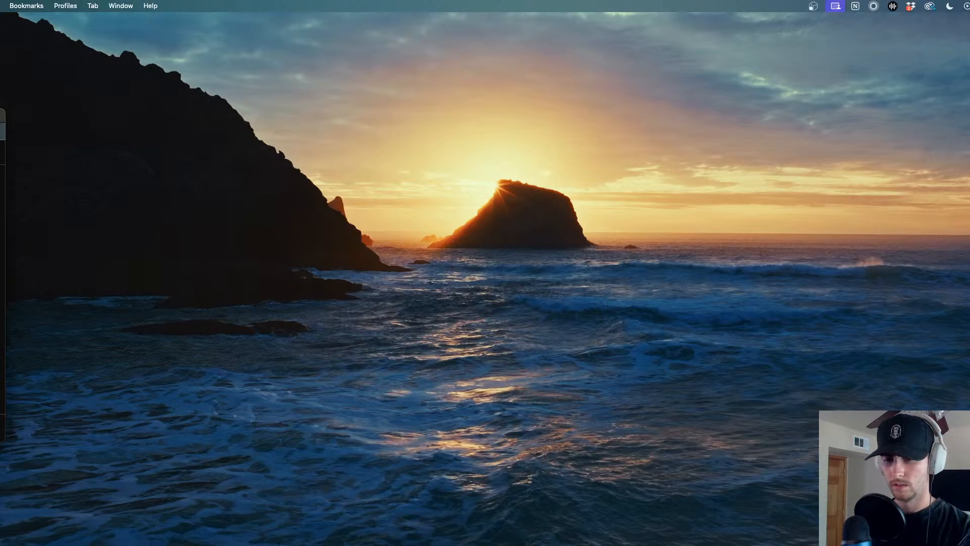
left_click(2, 543)
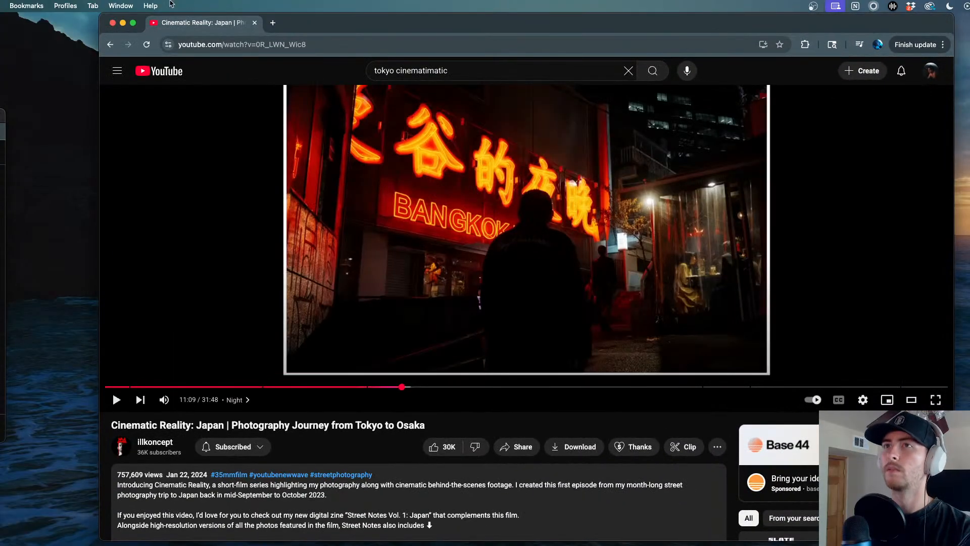
left_click(121, 24)
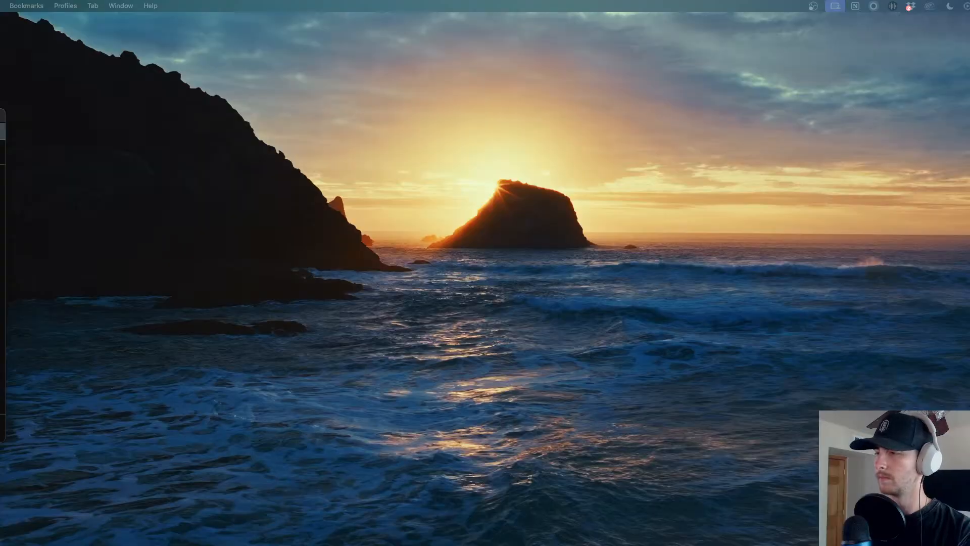
left_click(2, 543)
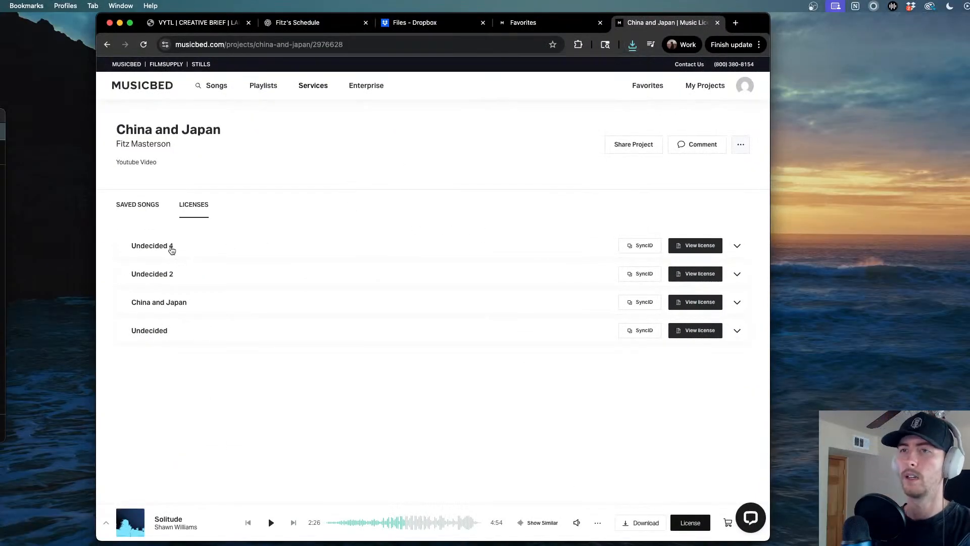
left_click(156, 335)
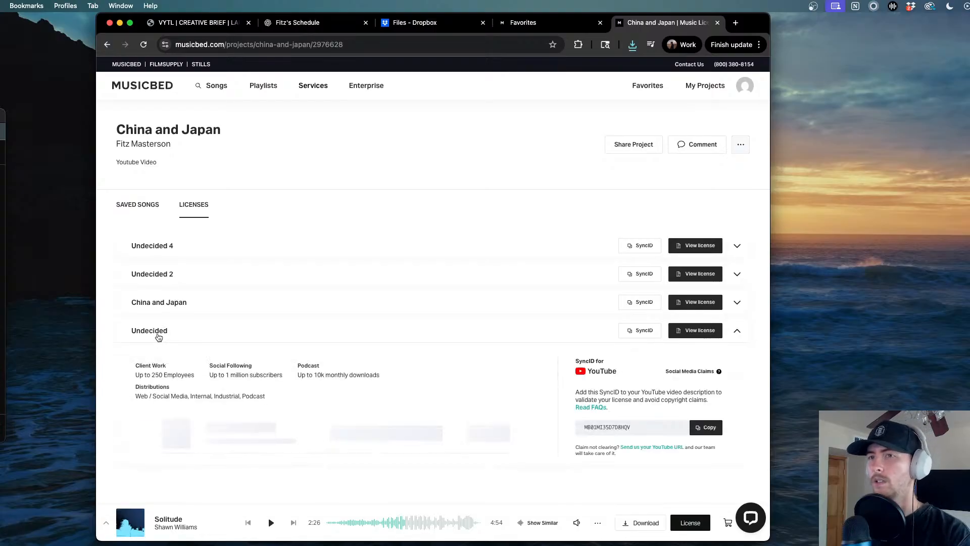
left_click(185, 309)
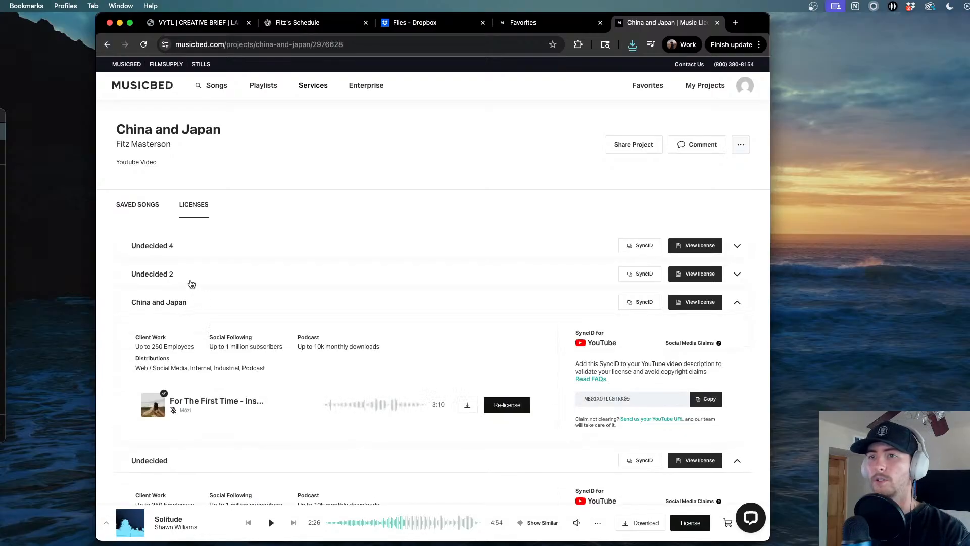
left_click(191, 281)
left_click(201, 257)
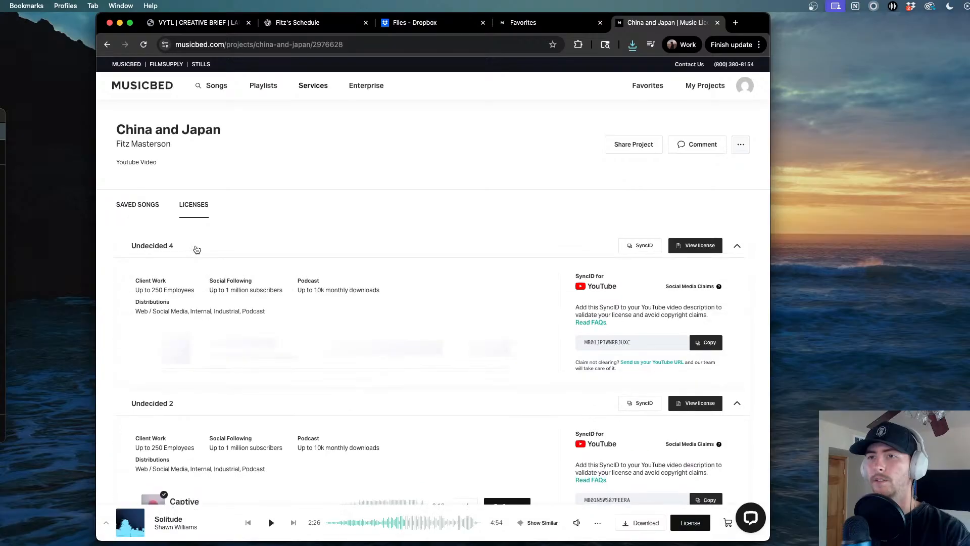
scroll(240, 346, "down", 3)
scroll(241, 347, "down", 1)
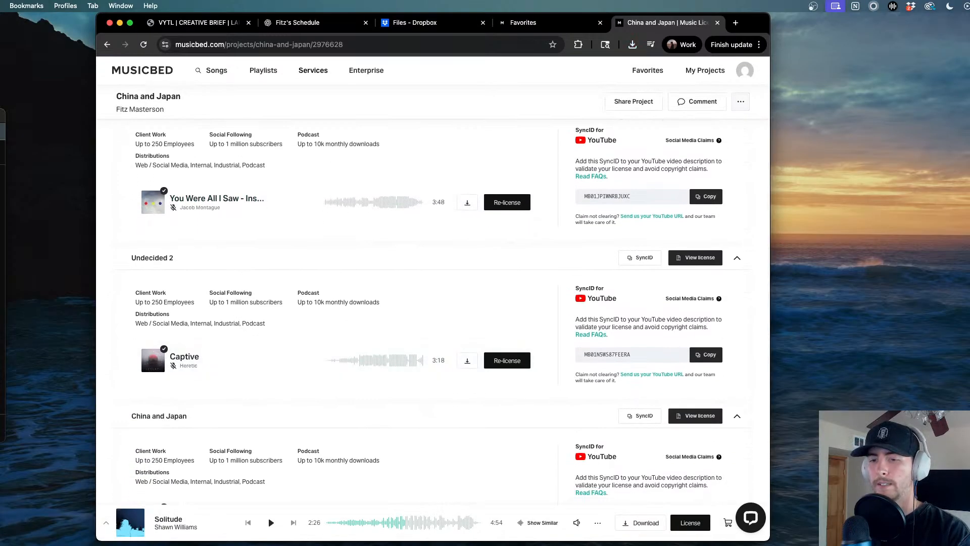
- Return to DaVinci Resolve and place all four songs back to back on Audio 1 from the start of the Tokyo Youtube Video timeline
key("super+Tab")
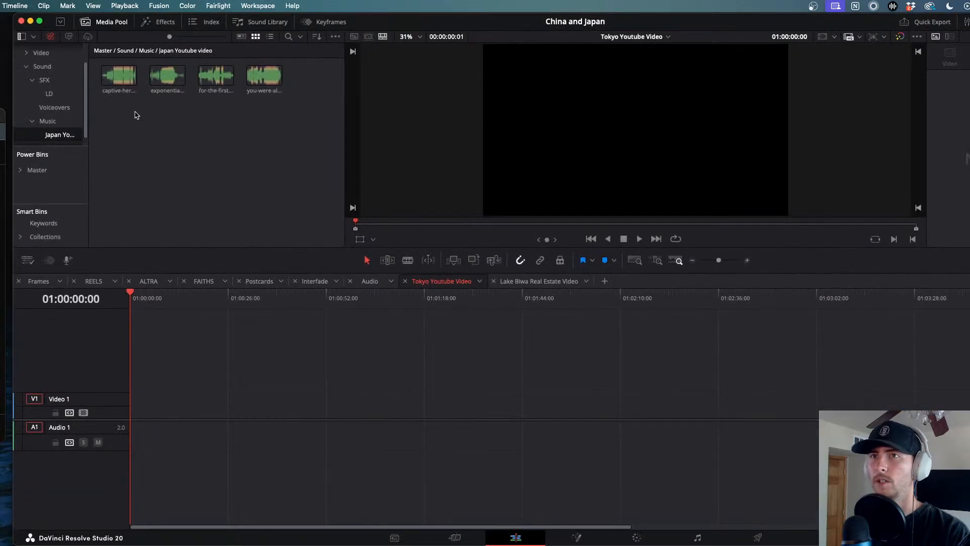
left_click_drag(302, 73, 133, 434)
scroll(276, 417, "down", 6)
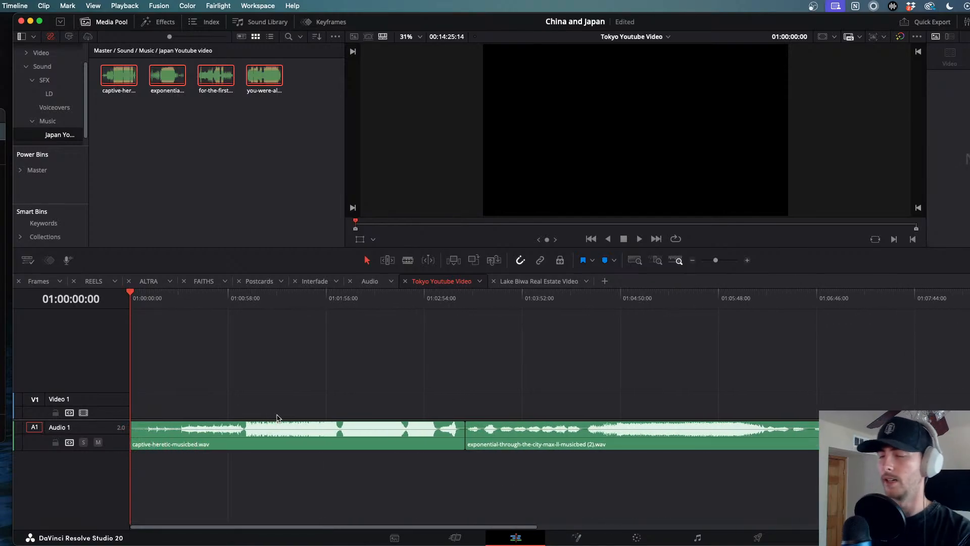
scroll(277, 417, "down", 3)
scroll(276, 417, "up", 4)
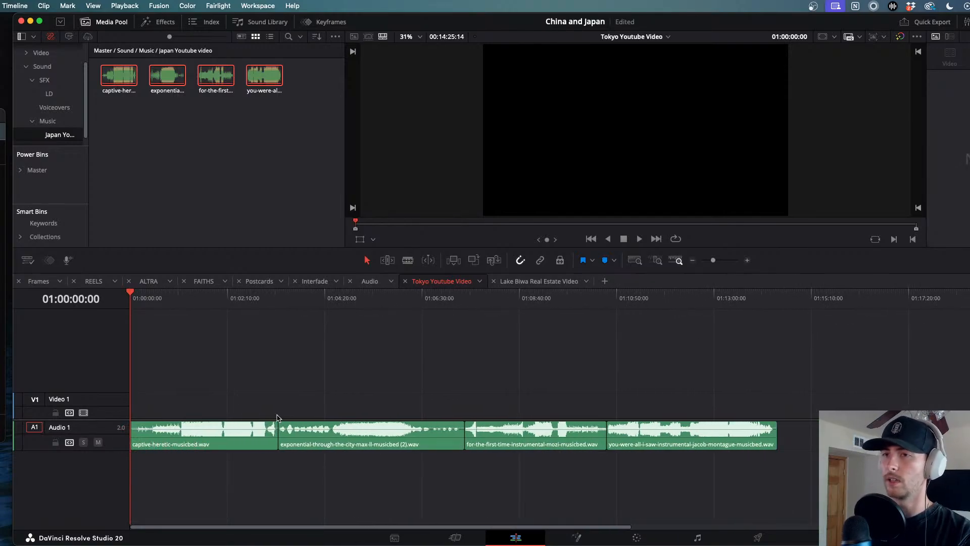
scroll(277, 417, "up", 1)
- Play the "captive-heretic" song on the timeline, sampling its intro, build-up and louder section
key("space")
left_click(141, 299)
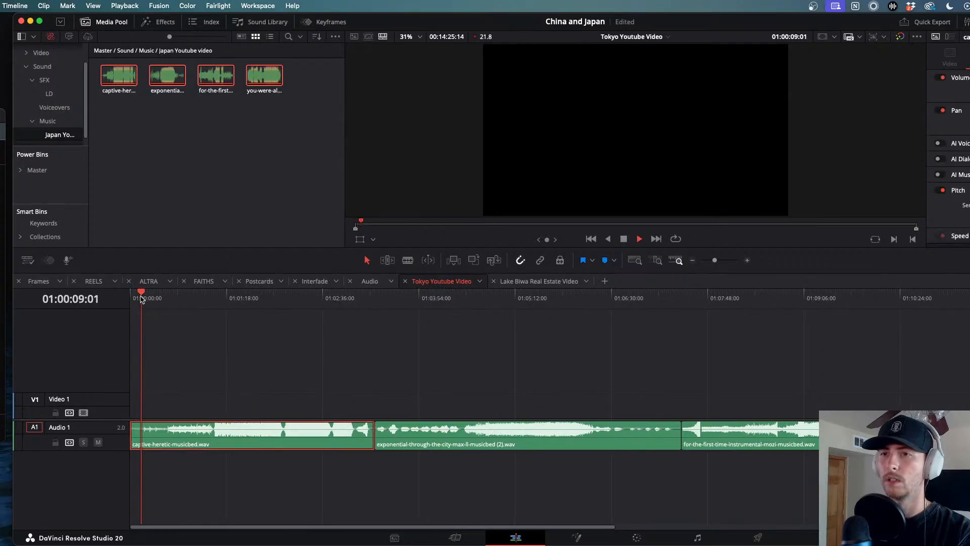
left_click(178, 298)
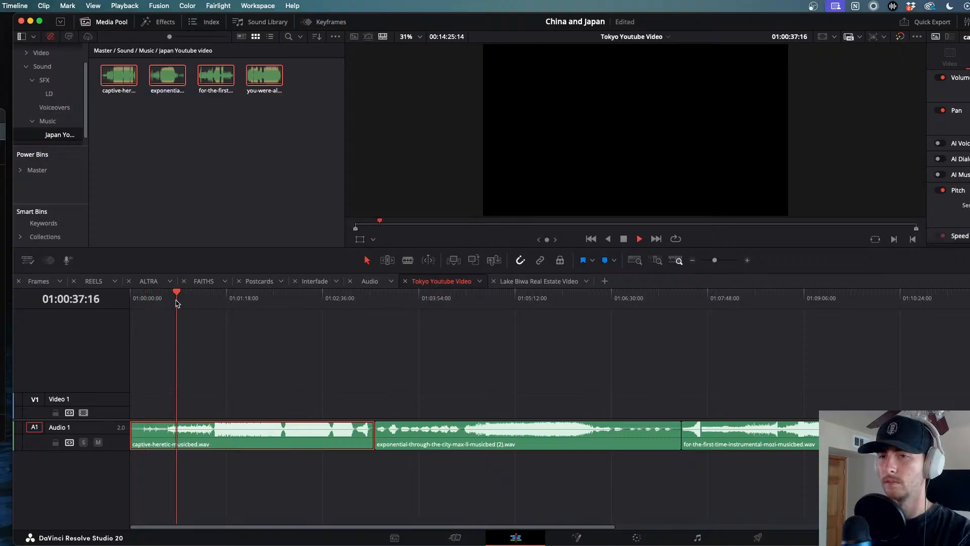
left_click(213, 301)
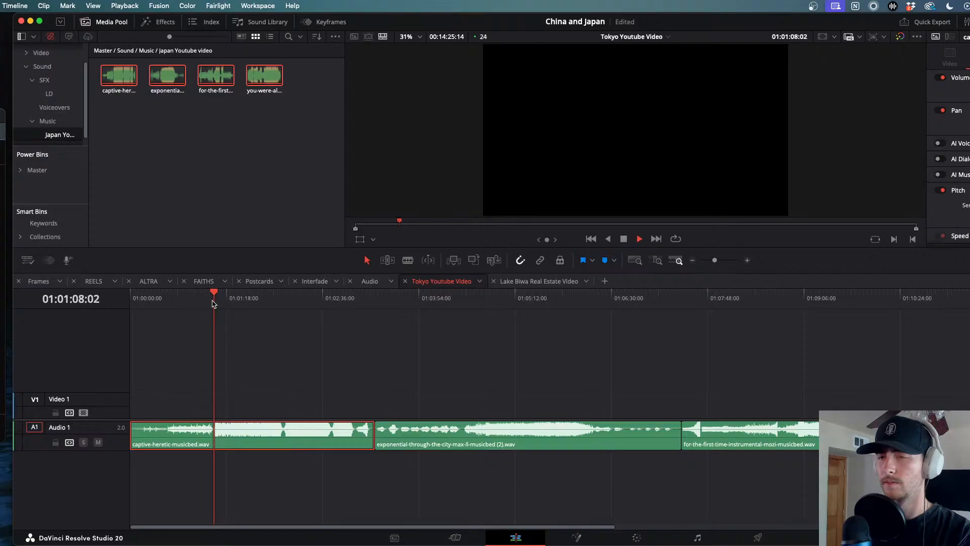
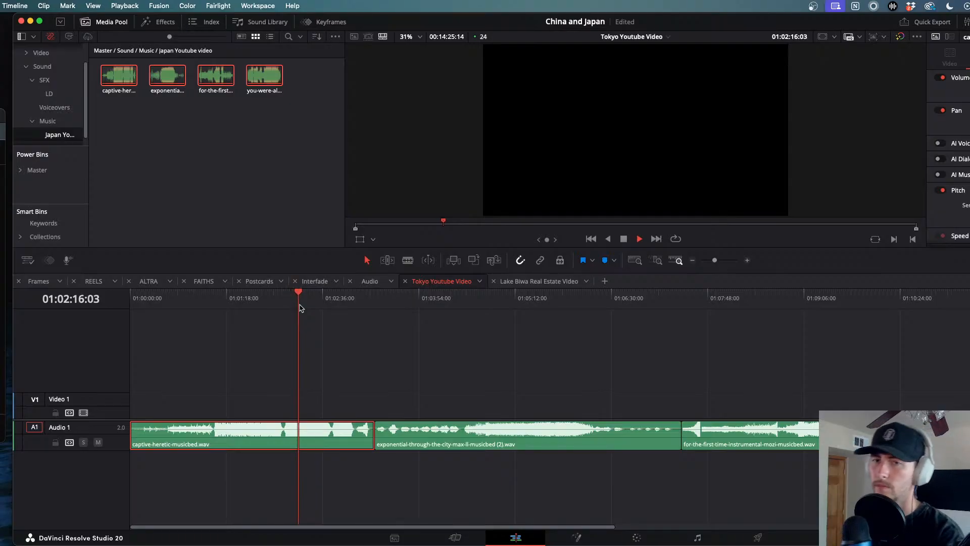
key("space")
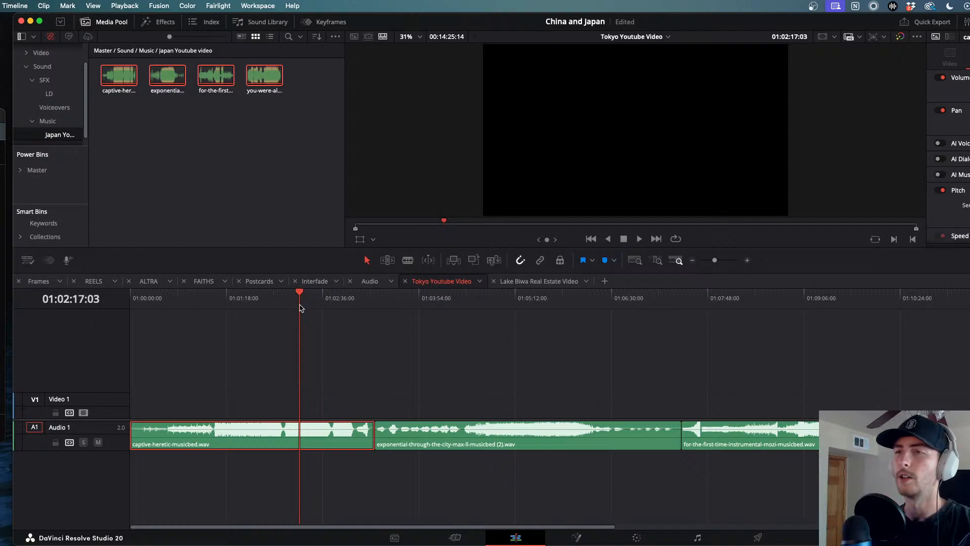
- Play the "exponential-through-the-city" song from its start, sampling several points up to the louder middle section and briefly at 2x speed
left_click_drag(355, 301, 375, 299)
key("space")
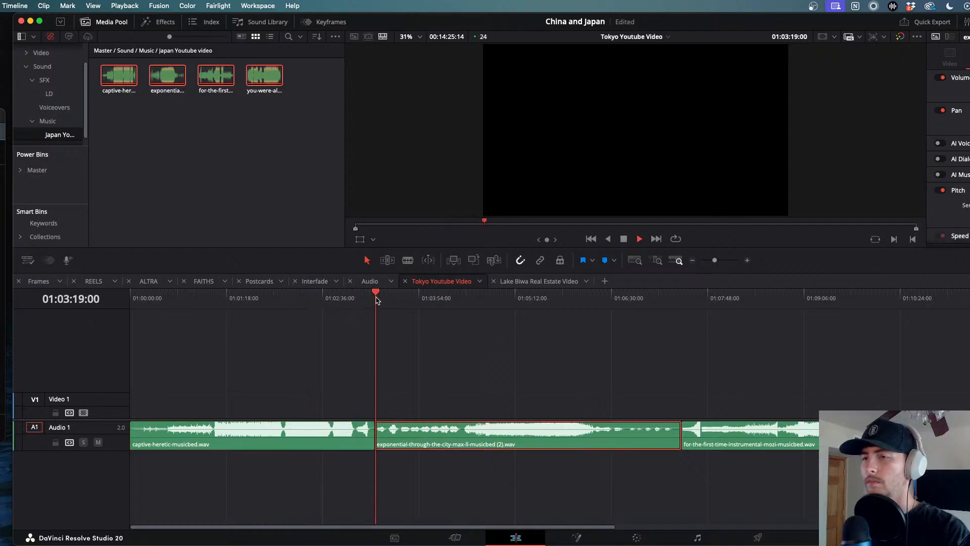
scroll(435, 386, "up", 2)
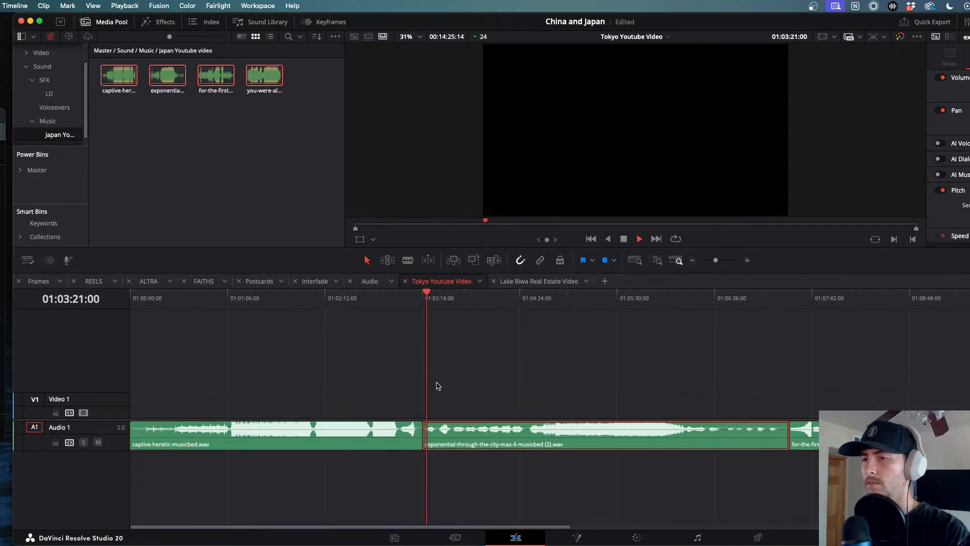
left_click(445, 306)
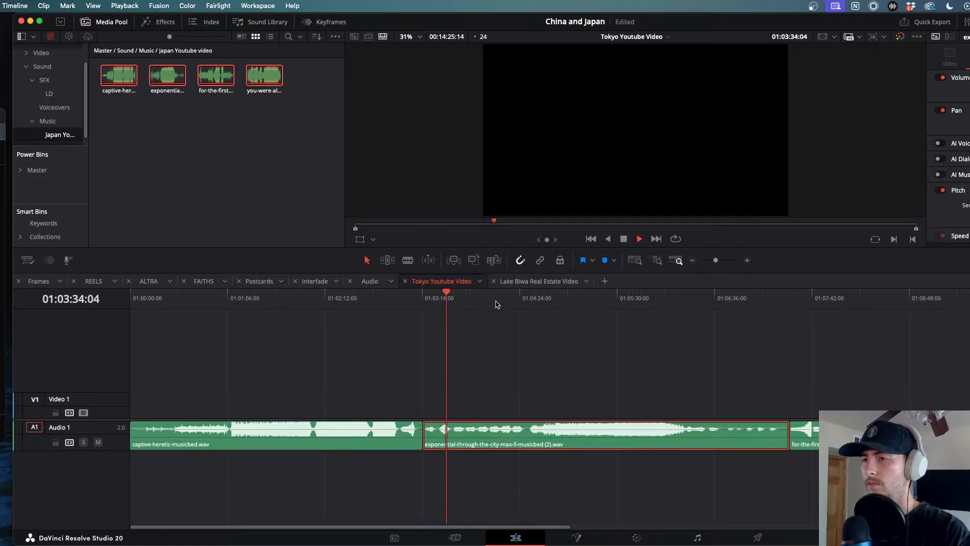
left_click(455, 299)
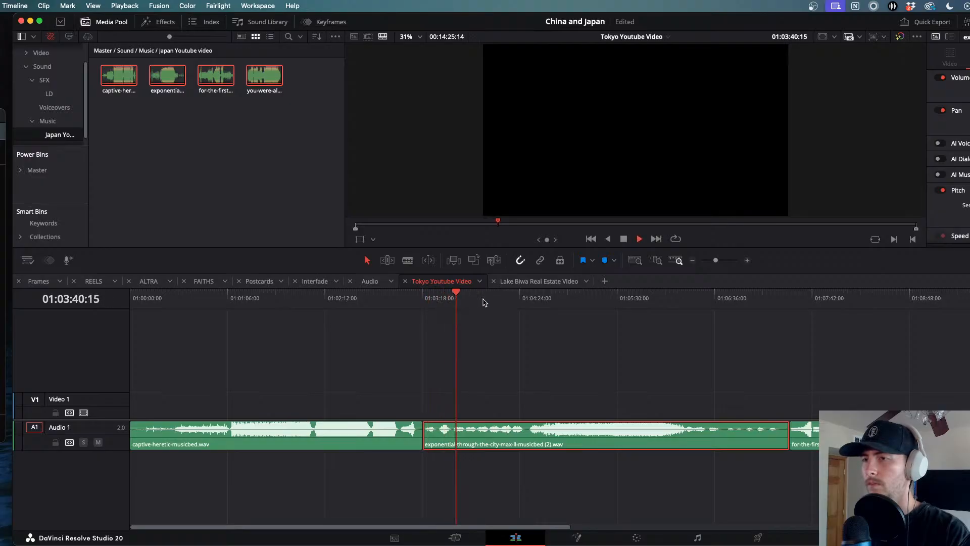
left_click(495, 300)
left_click(520, 298)
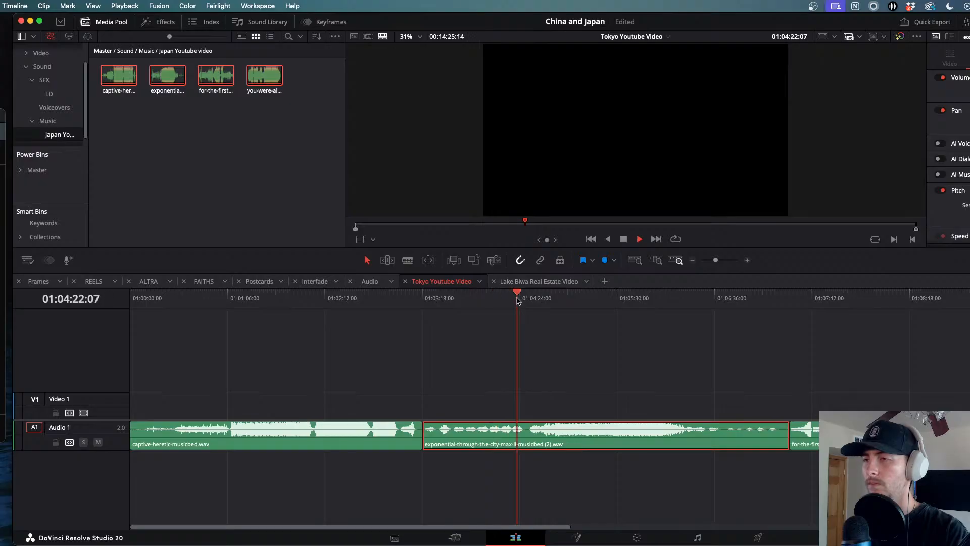
left_click(539, 301)
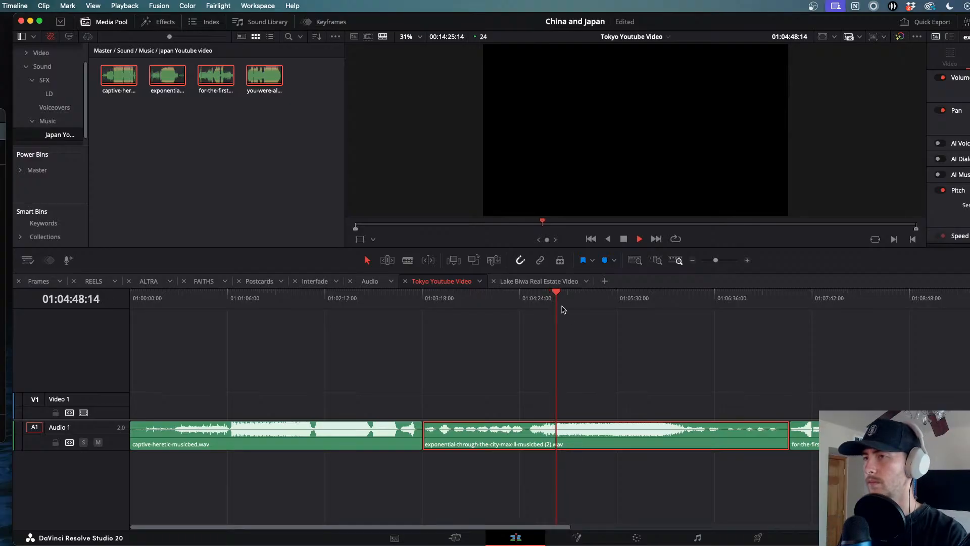
left_click_drag(560, 303, 505, 298)
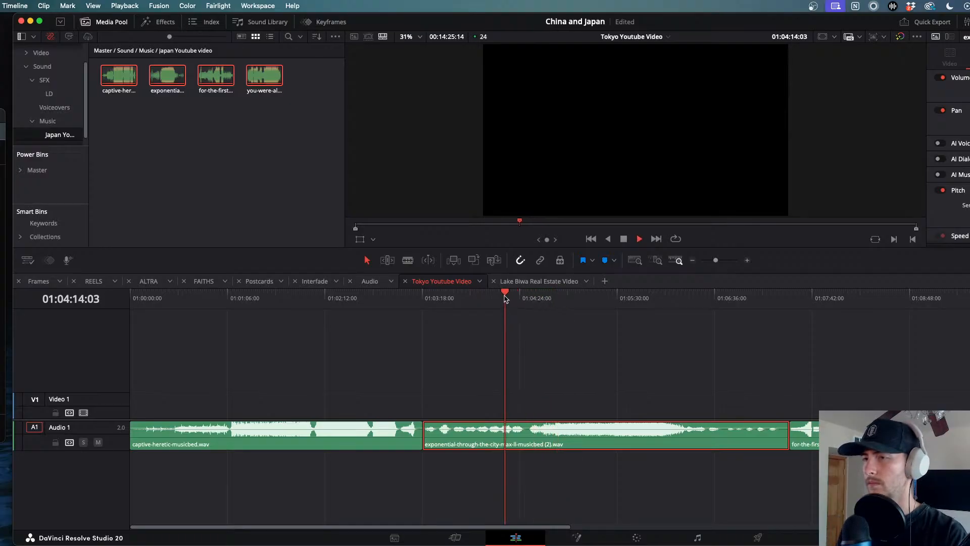
key("l")
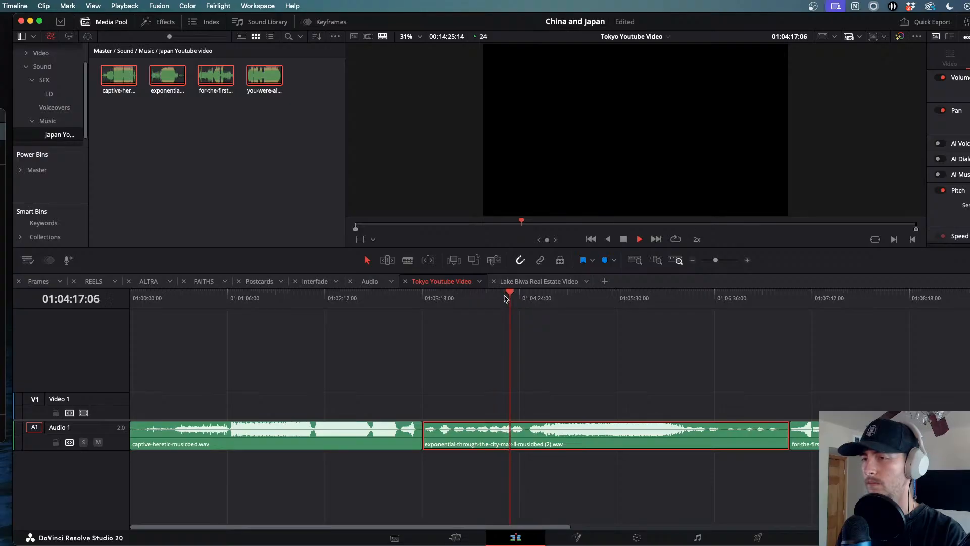
key("j")
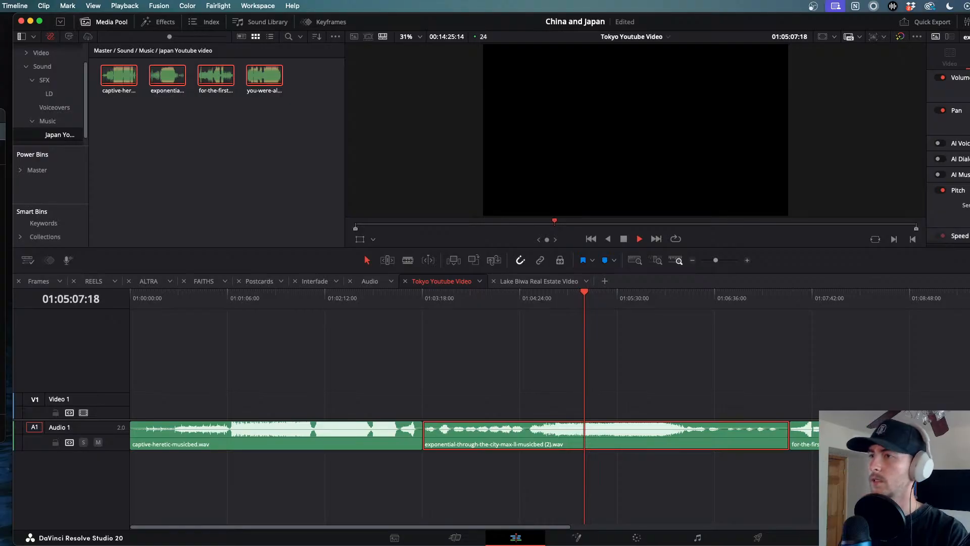
- Play the "for-the-first-time-instrumental" song from its start, skip to a later section, and stop playback
left_click(792, 294)
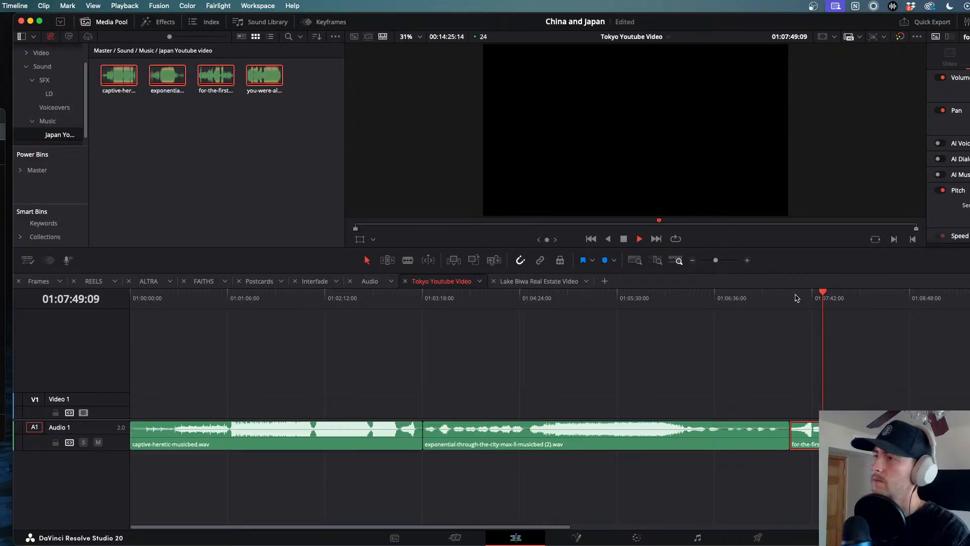
left_click_drag(891, 301, 930, 302)
key("space")
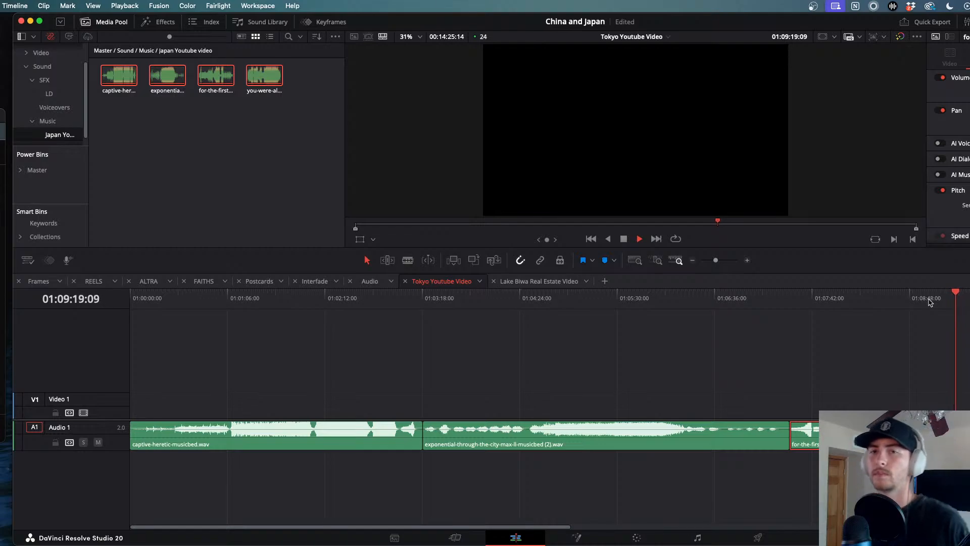
- Listen to several parts of the exponential-through-the-city track, then start playback at the beginning of the third music clip
key("space")
left_click_drag(512, 305, 447, 305)
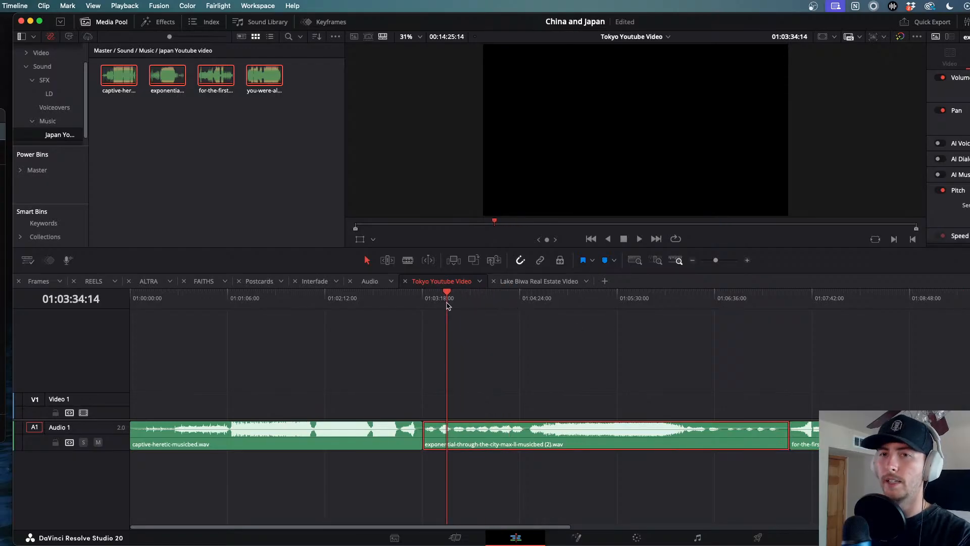
key("space")
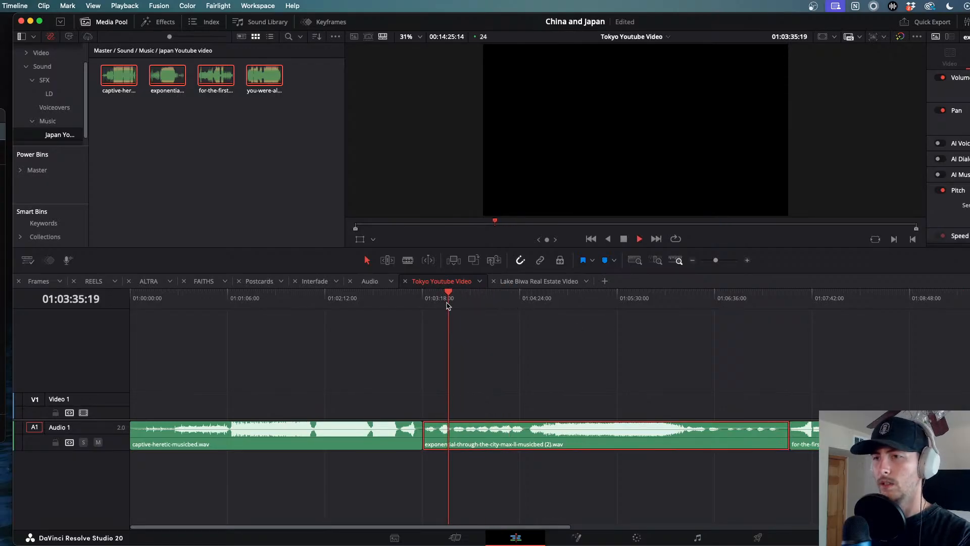
left_click(535, 306)
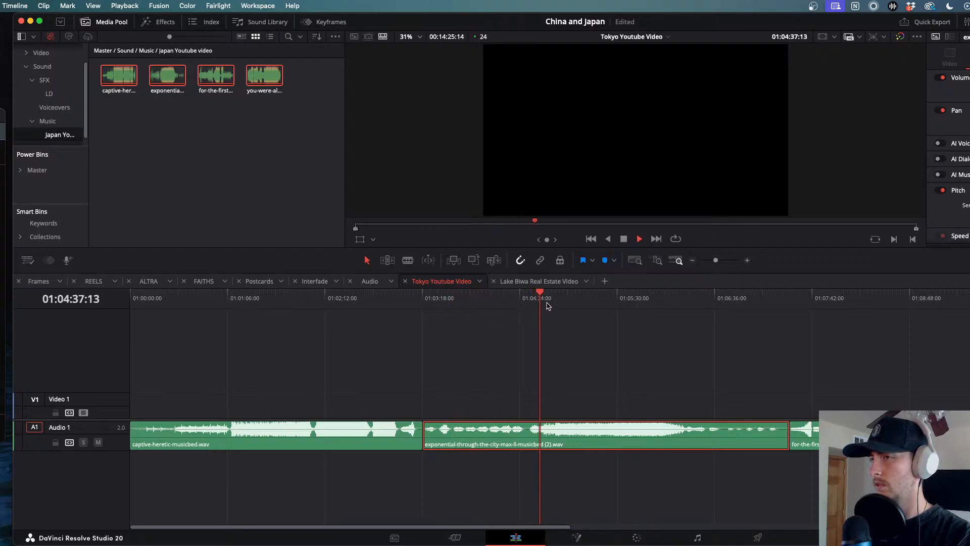
left_click(793, 307)
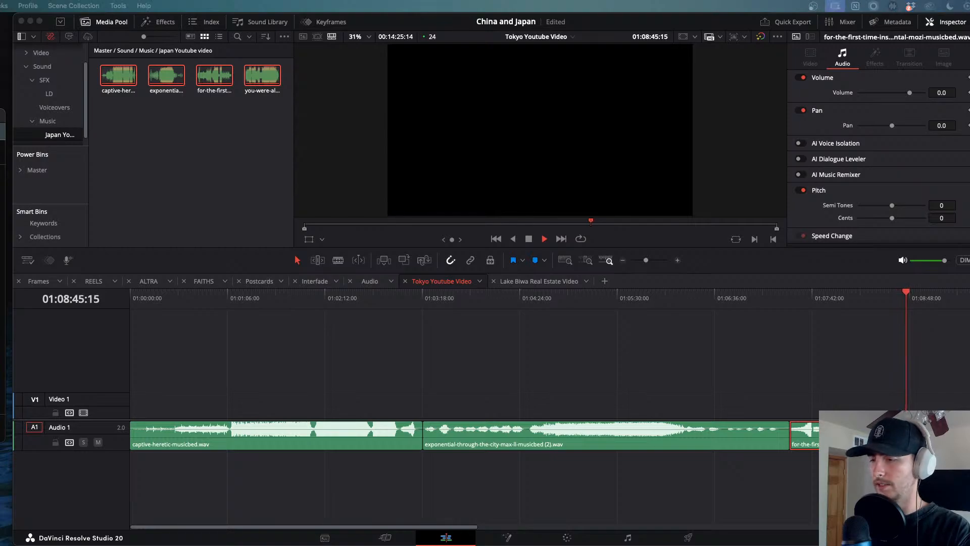
- Return to the editing window and narrow it slightly so the Inspector fits on the screen
key("F11")
key("F11")
key("super+Tab")
left_click_drag(969, 273, 959, 273)
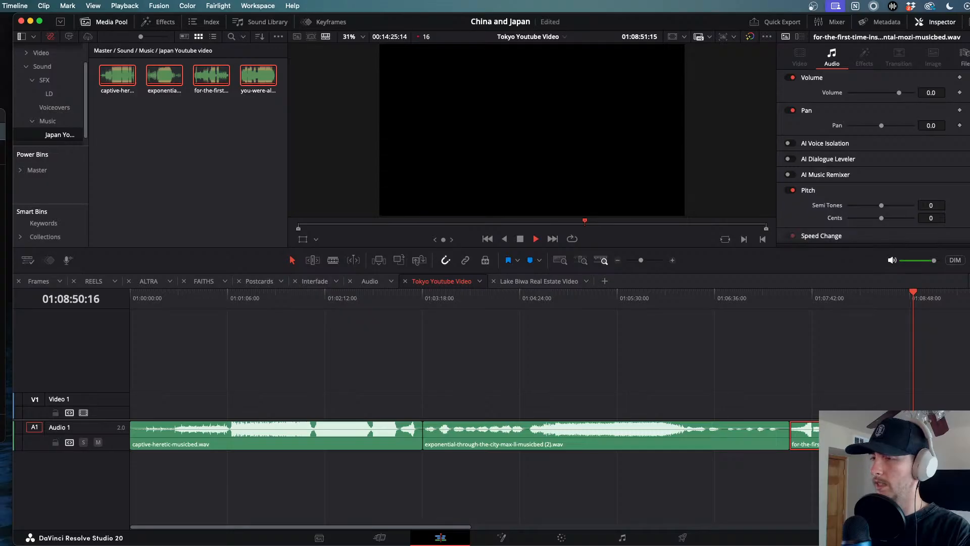
- Choose the first option for the Video Clean Feed output
left_click(244, 5)
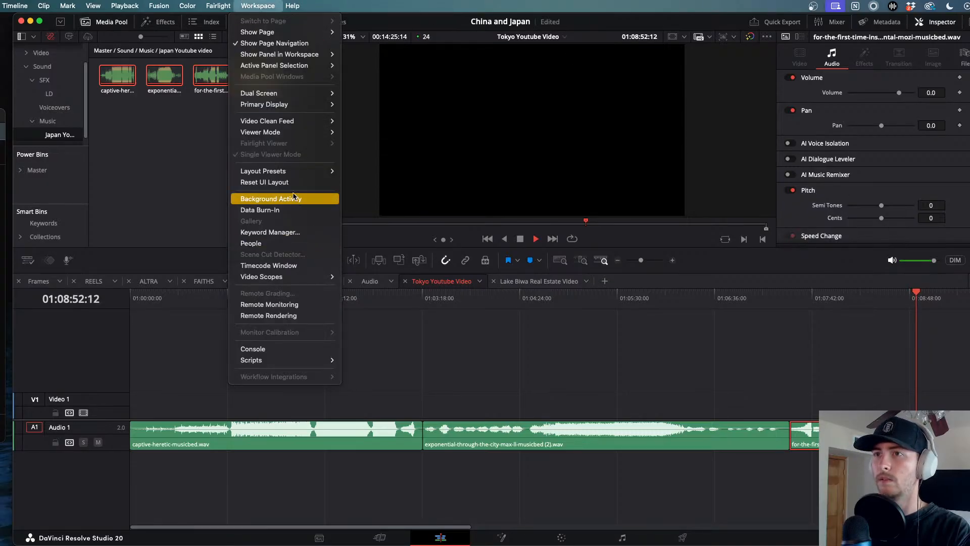
mouse_move(275, 125)
left_click(359, 121)
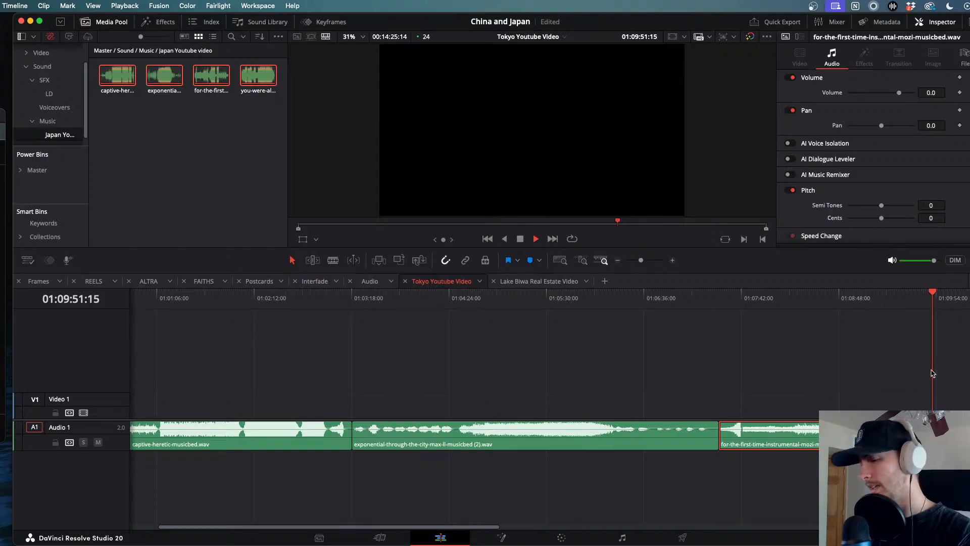
- Play the you-were-all-i-saw music clip from its start and listen through its first half
scroll(940, 379, "right", 3)
scroll(940, 380, "down", 5)
scroll(940, 381, "up", 3)
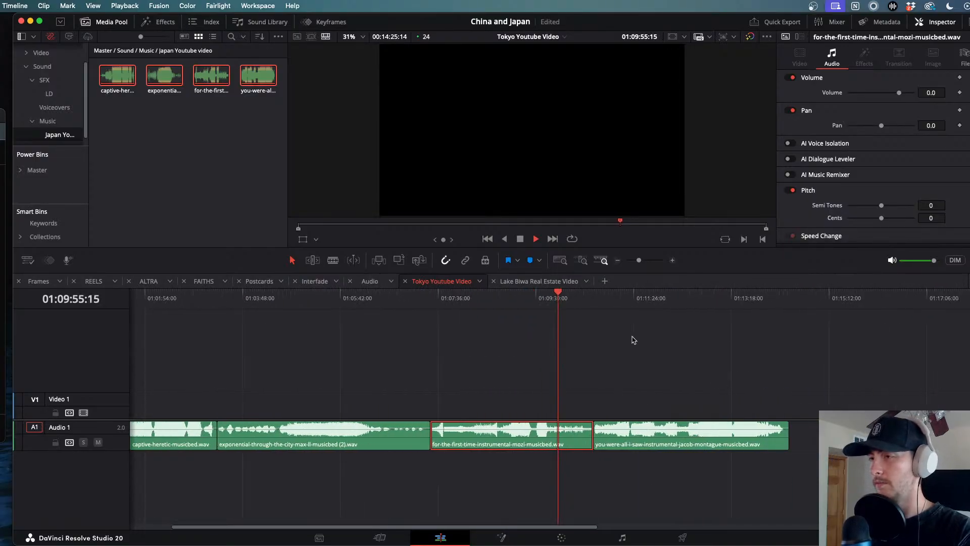
left_click(602, 302)
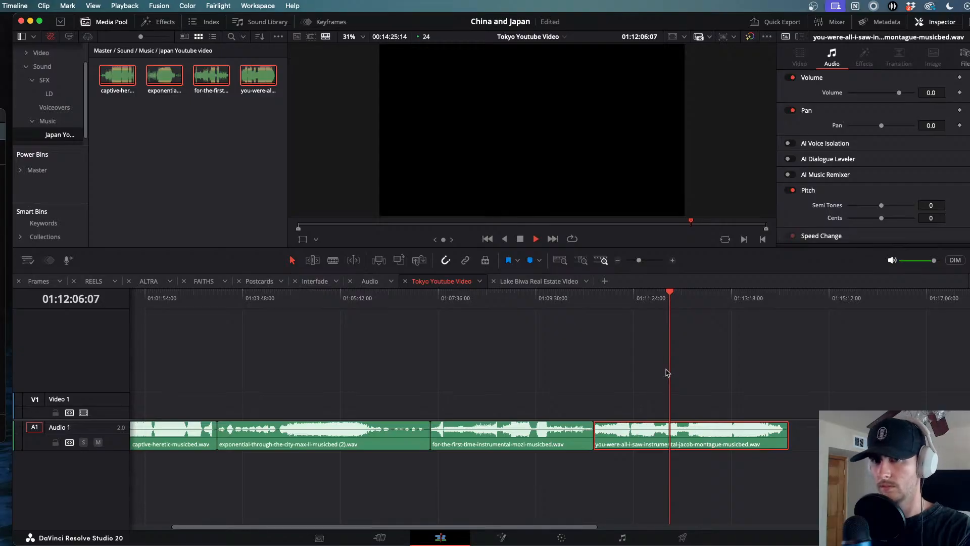
key("space")
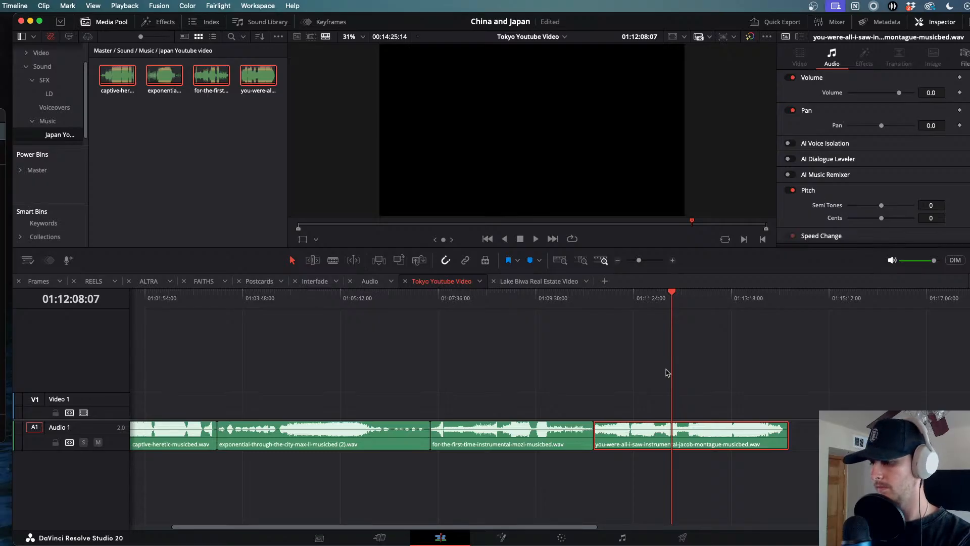
key("space")
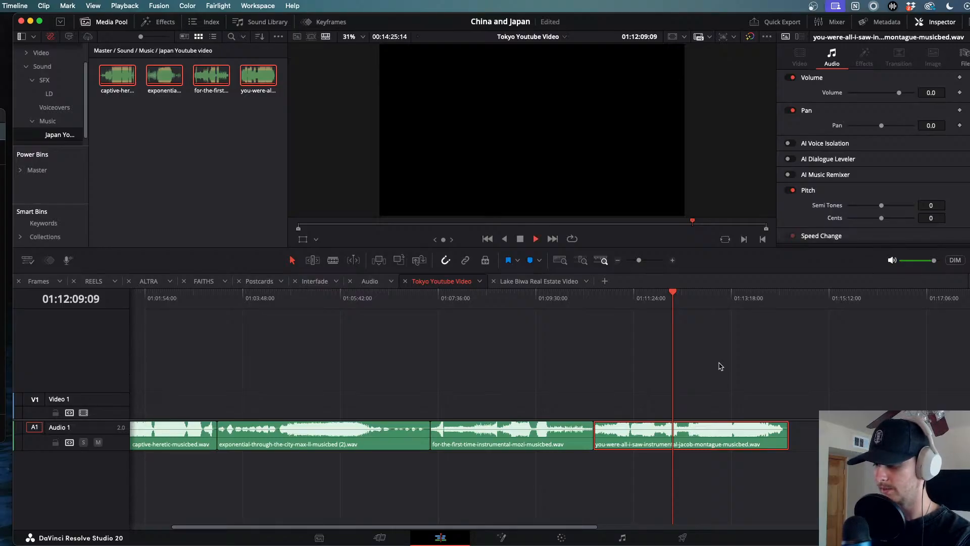
key("space")
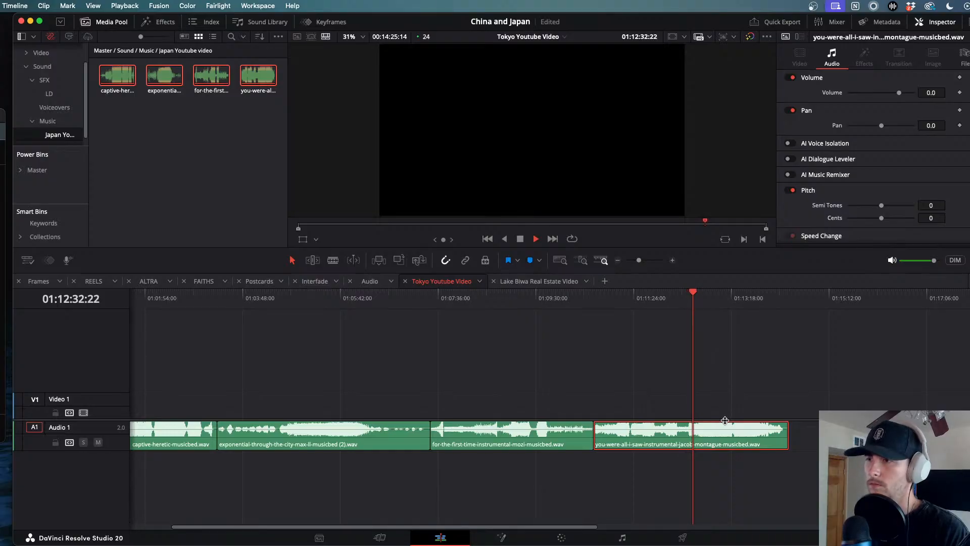
- Listen to the second half of the last music clip, leave the playhead at about 01:13:32, and deselect the clip
key("super+equal")
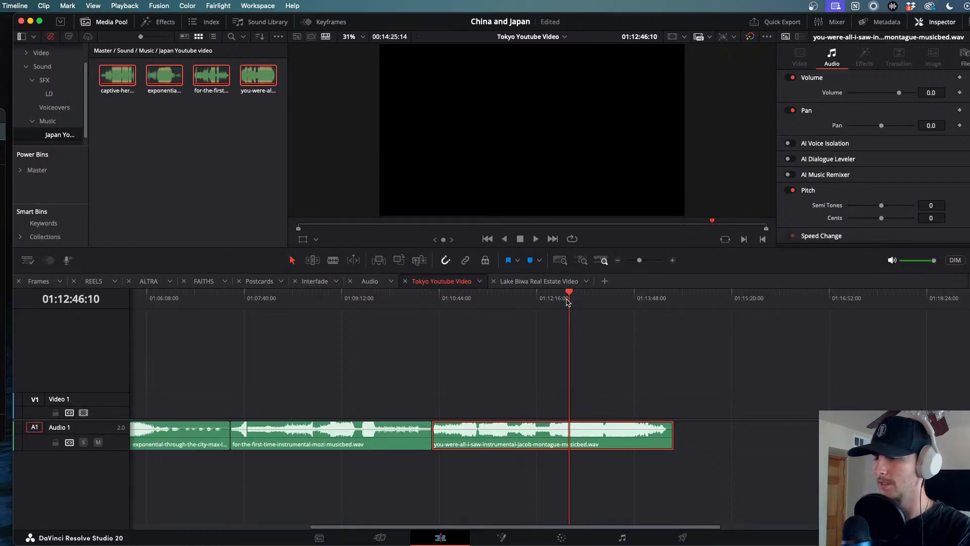
key("space")
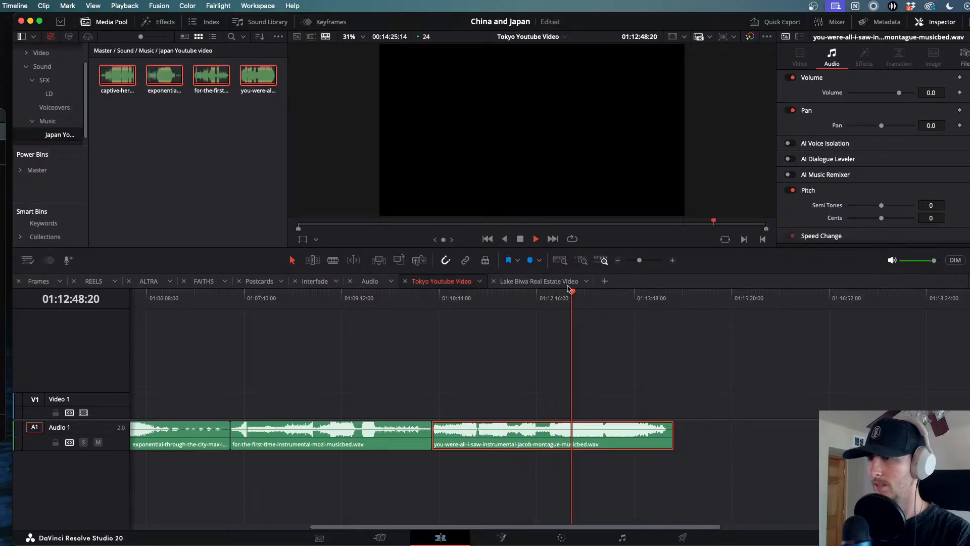
left_click(592, 298)
left_click_drag(600, 302, 619, 302)
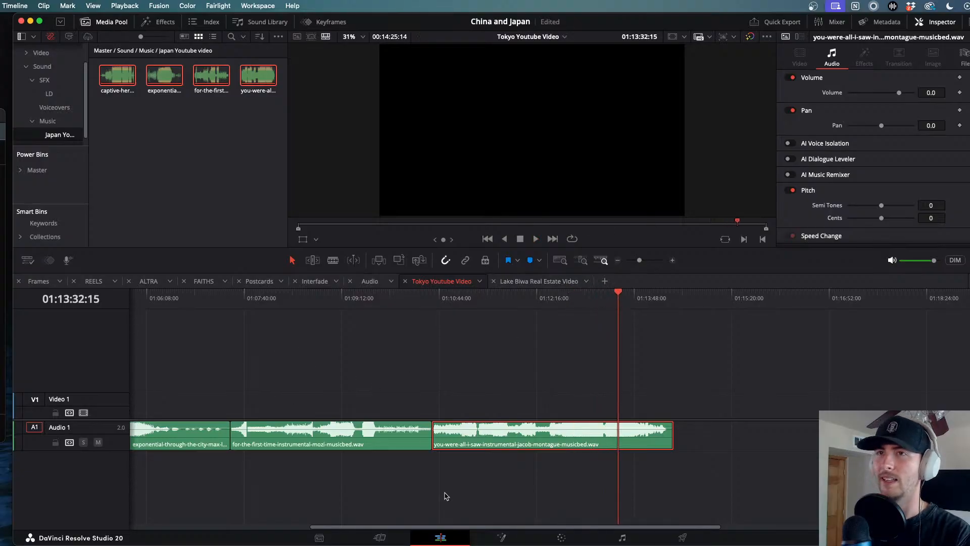
left_click(570, 403)
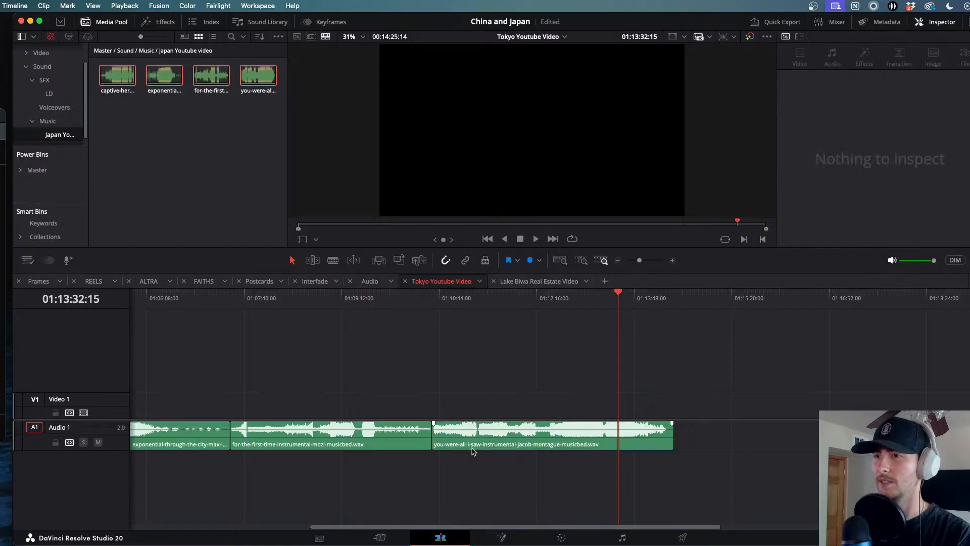
- Switch to the Musicbed page in the browser and review the licensed songs of the China and Japan project
left_click(6, 457)
left_click(6, 457)
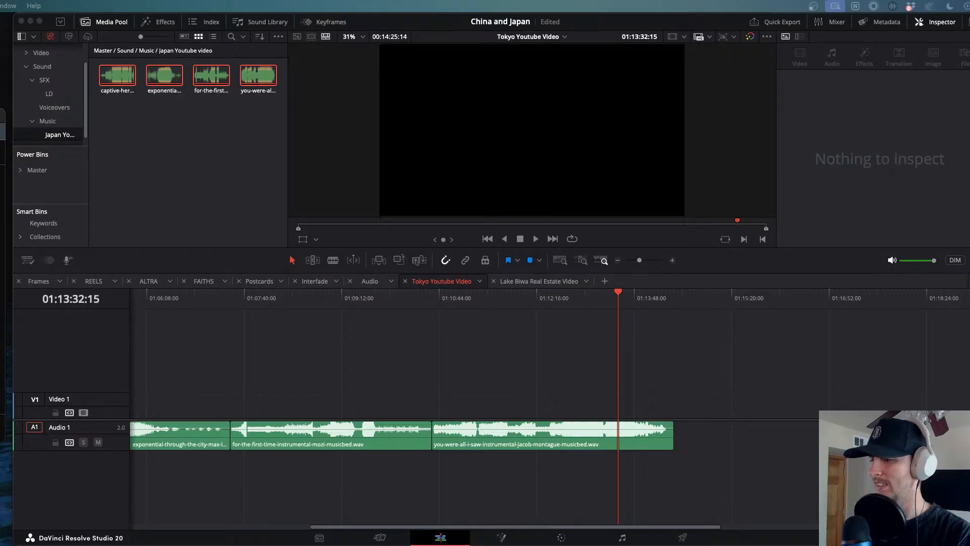
key("super+Tab")
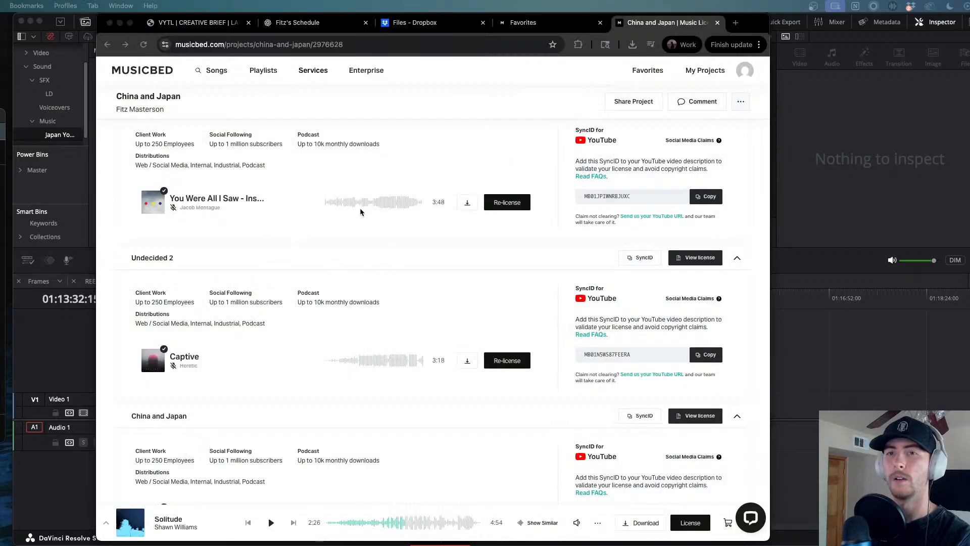
scroll(360, 212, "up", 3)
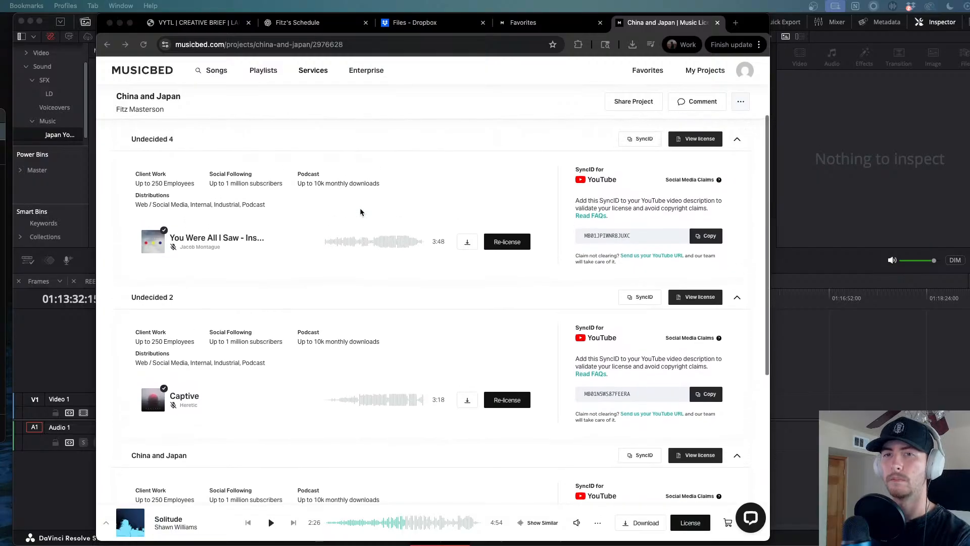
scroll(360, 212, "up", 3)
scroll(360, 208, "down", 5)
scroll(107, 256, "up", 5)
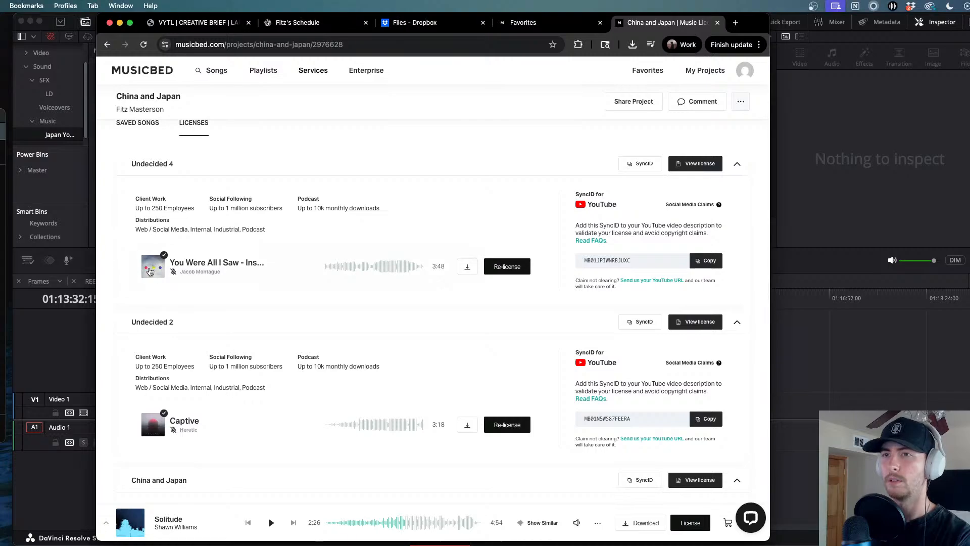
- Preview the licensed song You Were All I Saw at several points in its second half, then pause it
left_click(154, 268)
left_click(377, 267)
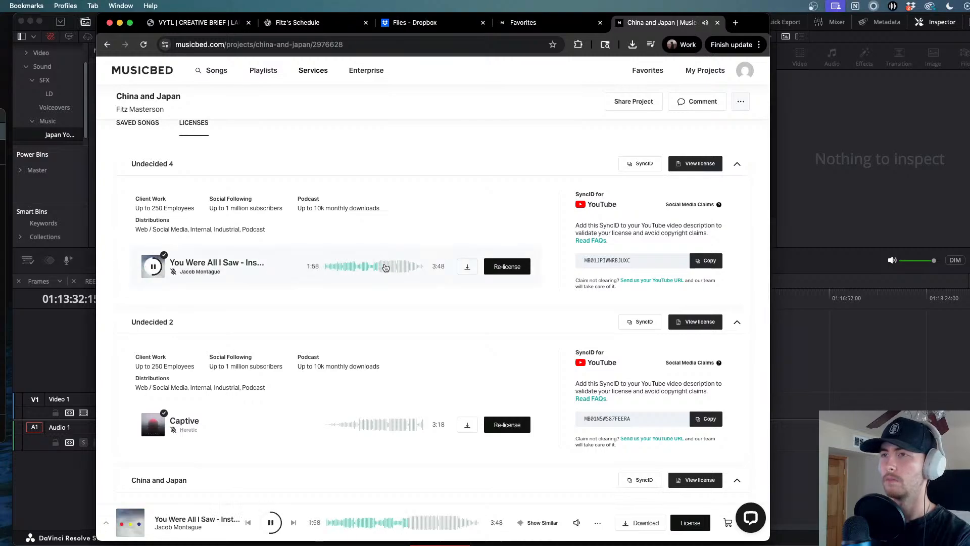
left_click(391, 267)
left_click(403, 268)
left_click(154, 267)
- Go back to the Disruption (Intro) song page and browse its list of similar songs
left_click(108, 45)
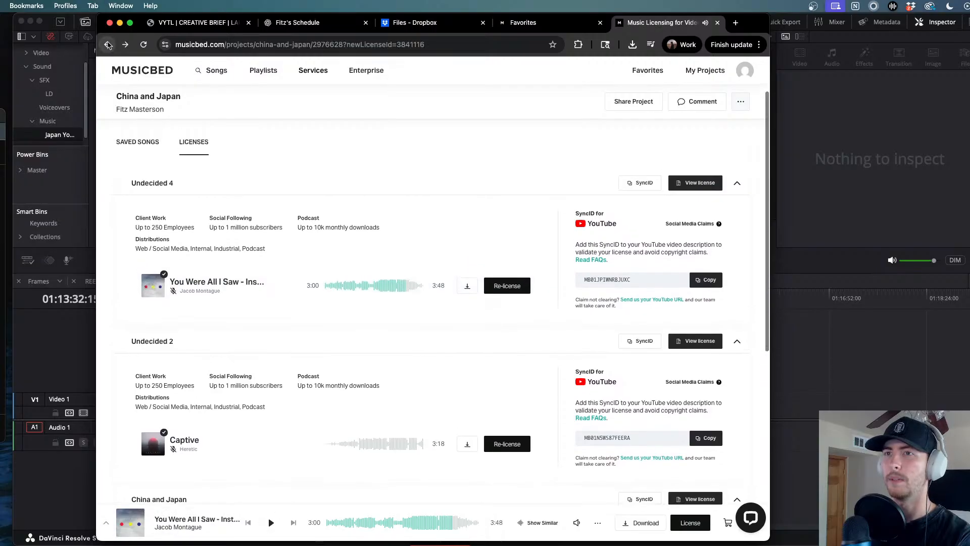
left_click(107, 45)
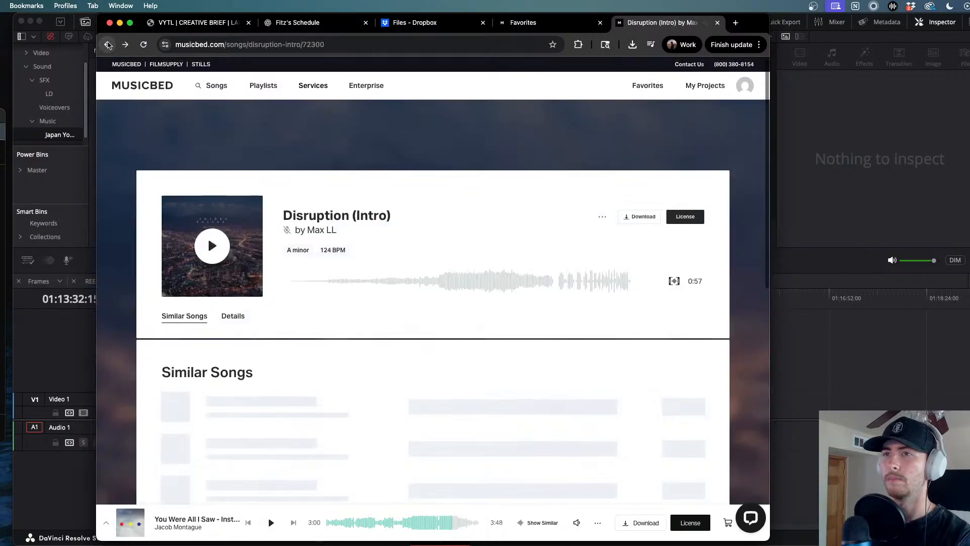
scroll(184, 415, "down", 10)
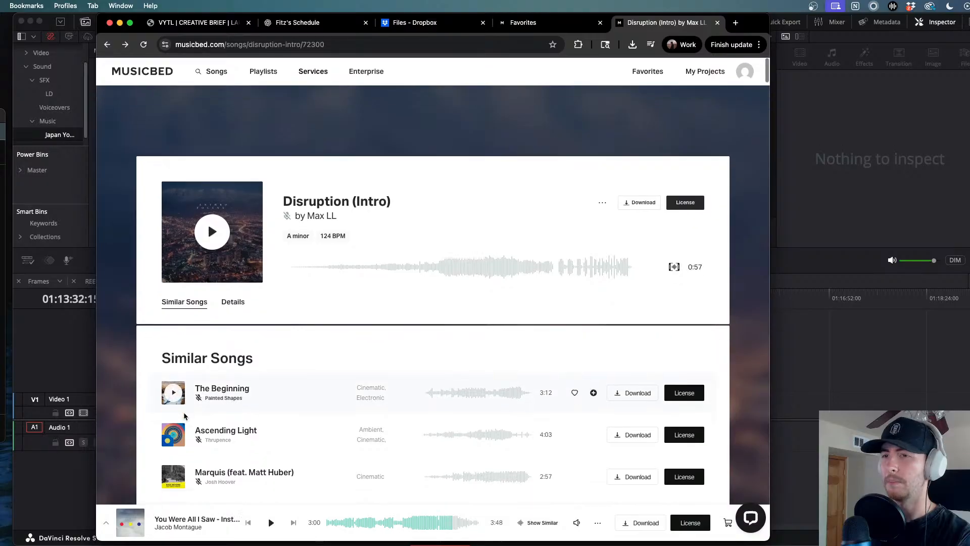
scroll(184, 415, "down", 4)
scroll(184, 416, "up", 15)
scroll(184, 415, "down", 15)
scroll(184, 416, "down", 15)
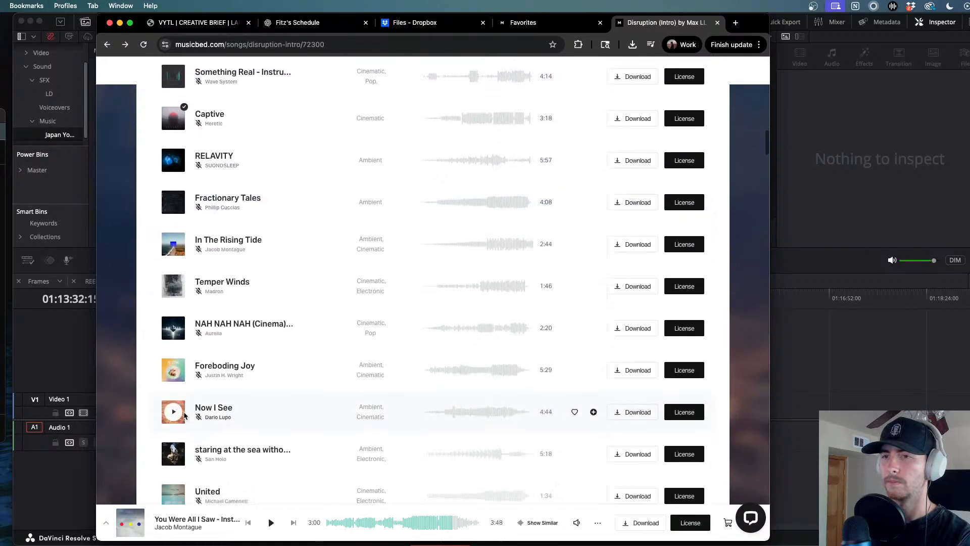
scroll(185, 415, "down", 10)
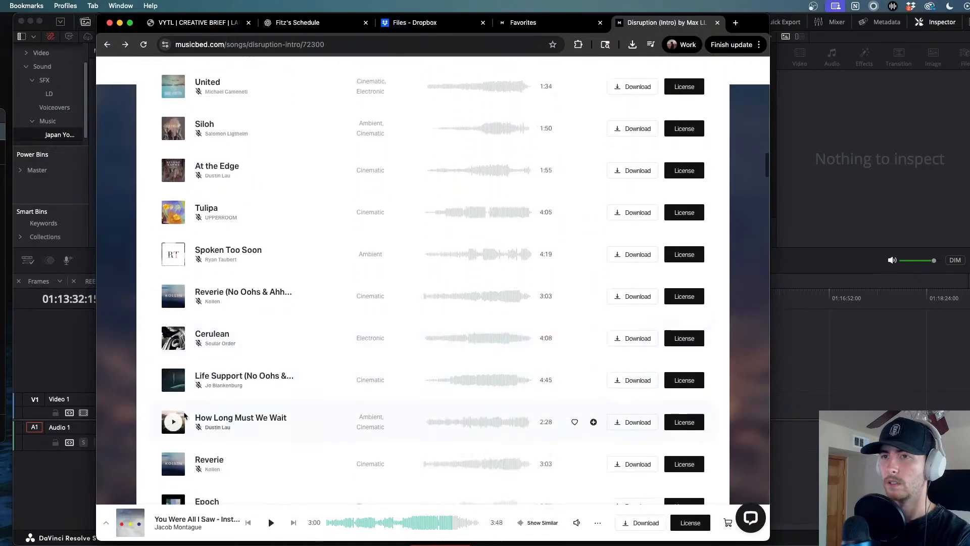
- Preview the No Oohs version of Reverie while continuing through the similar songs
left_click(173, 241)
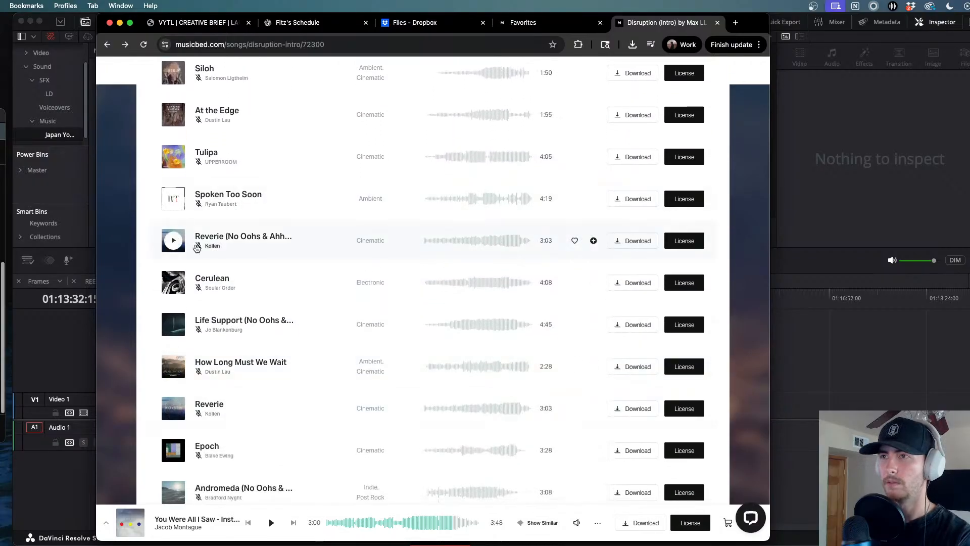
scroll(145, 345, "down", 14)
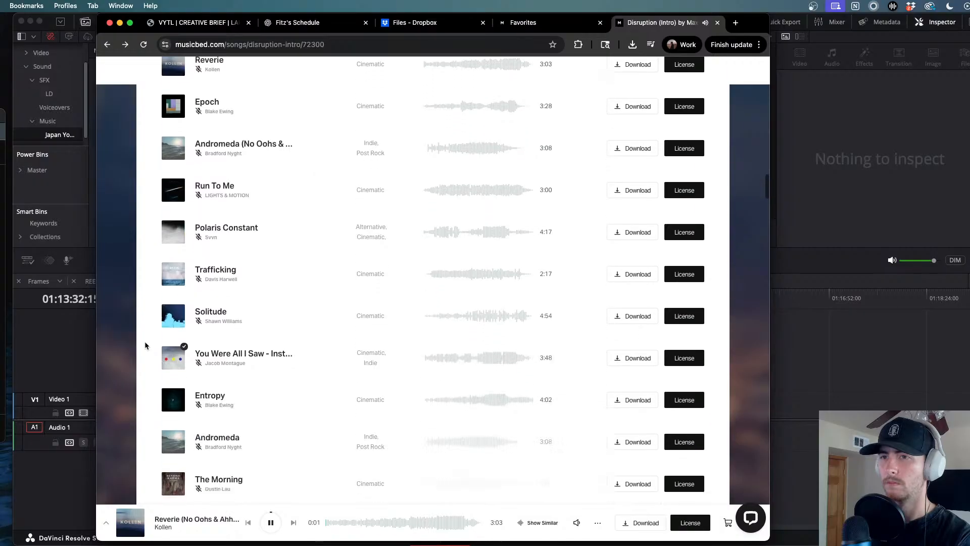
scroll(145, 341, "up", 1)
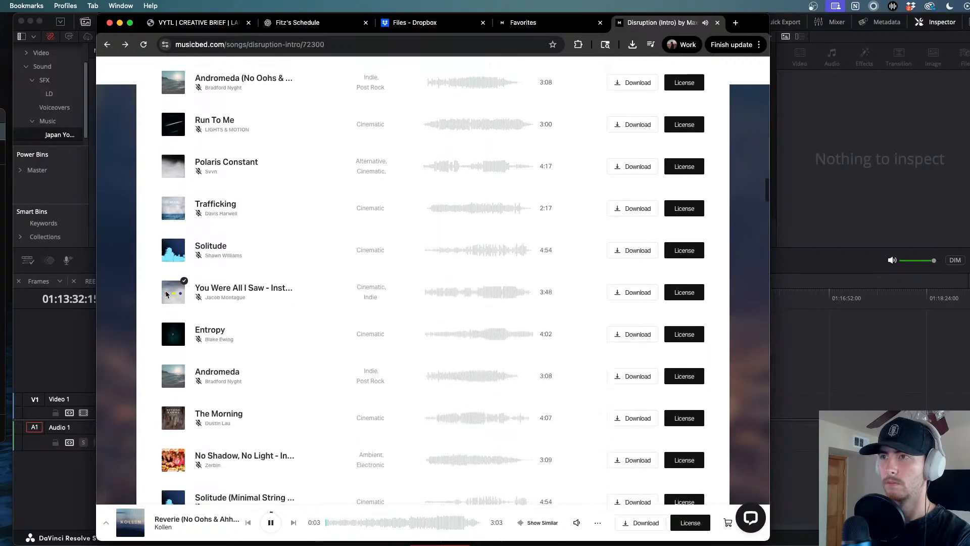
- Play the song Solitude and audition its middle, climax and ending sections
left_click(174, 249)
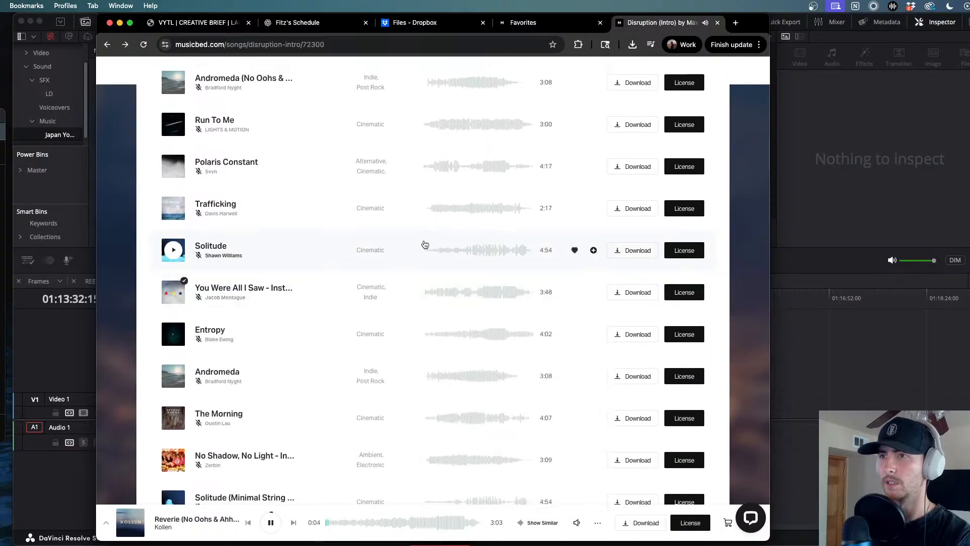
left_click(482, 253)
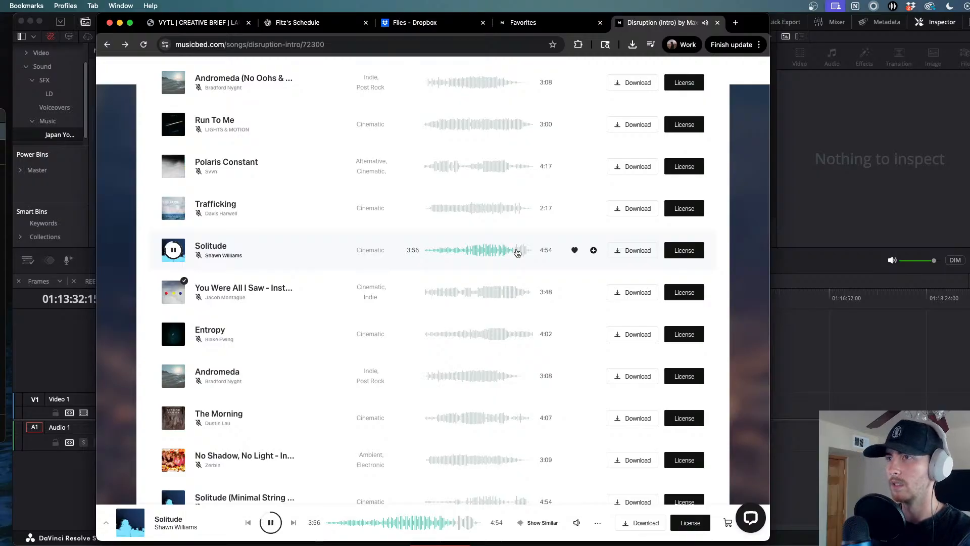
left_click(523, 251)
left_click(491, 251)
left_click(465, 251)
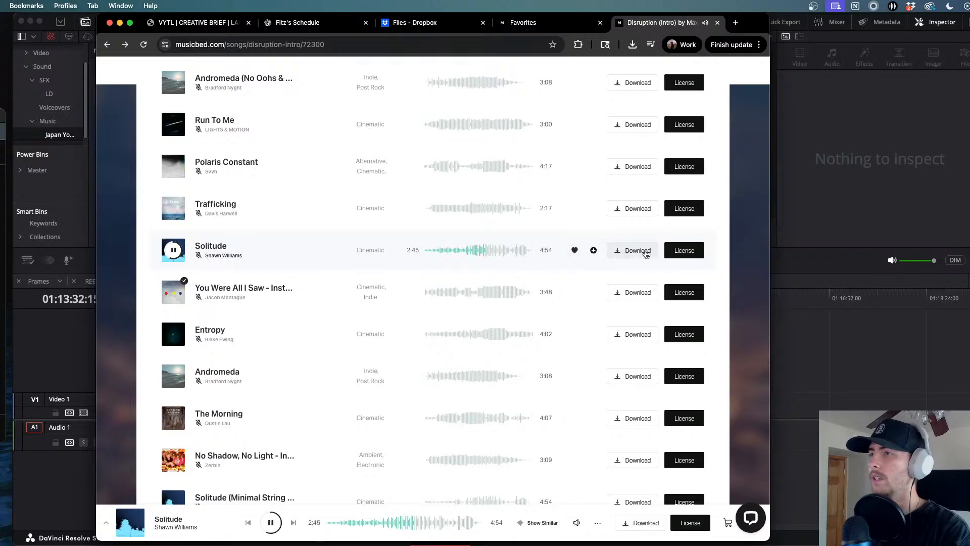
- Start licensing the song Solitude and accept the license details
left_click(683, 251)
left_click(394, 300)
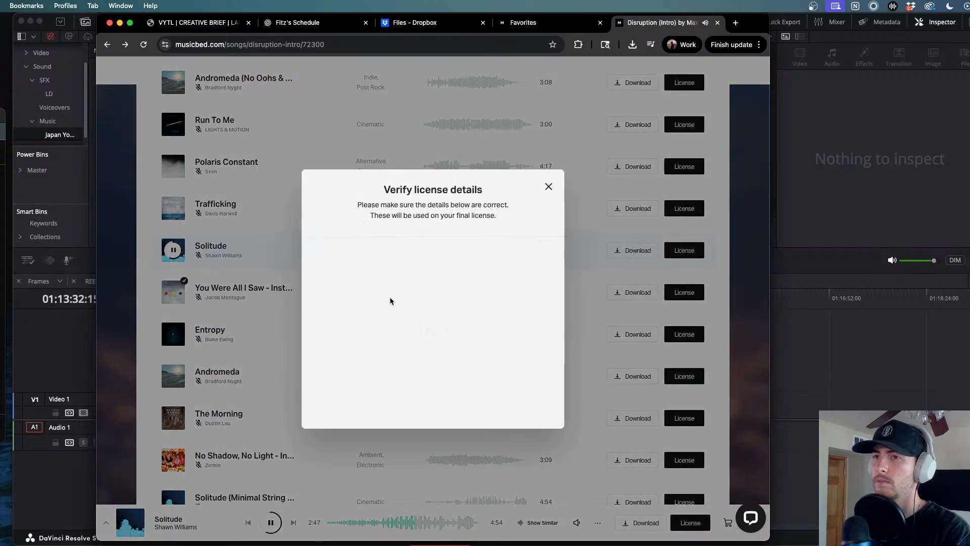
left_click(327, 369)
left_click(399, 399)
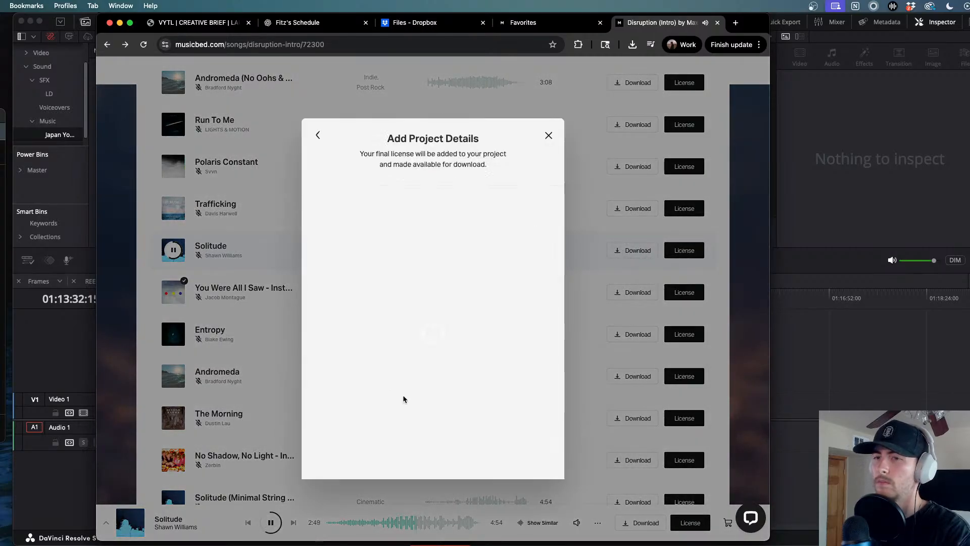
- Assign the license to the China and Japan project with the video title Undecided 4
left_click(398, 229)
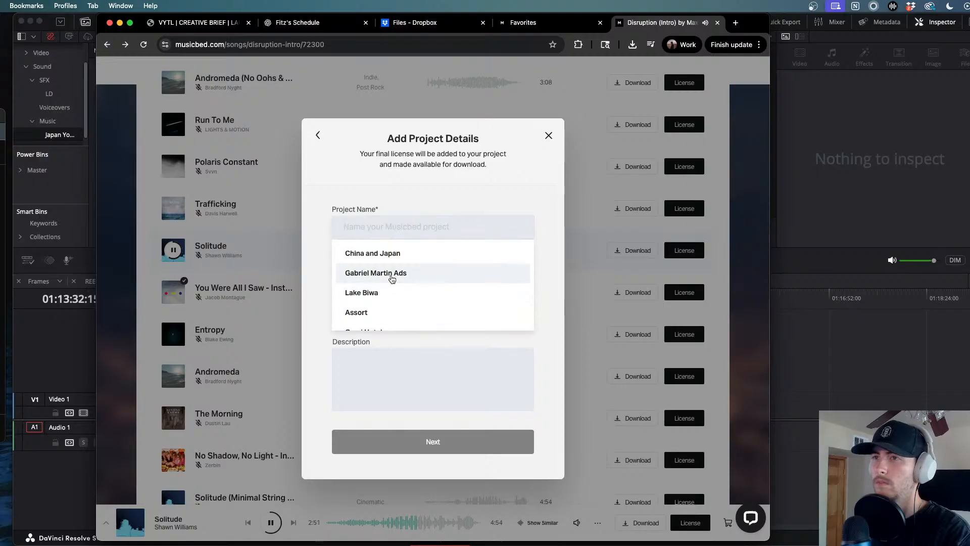
left_click(392, 251)
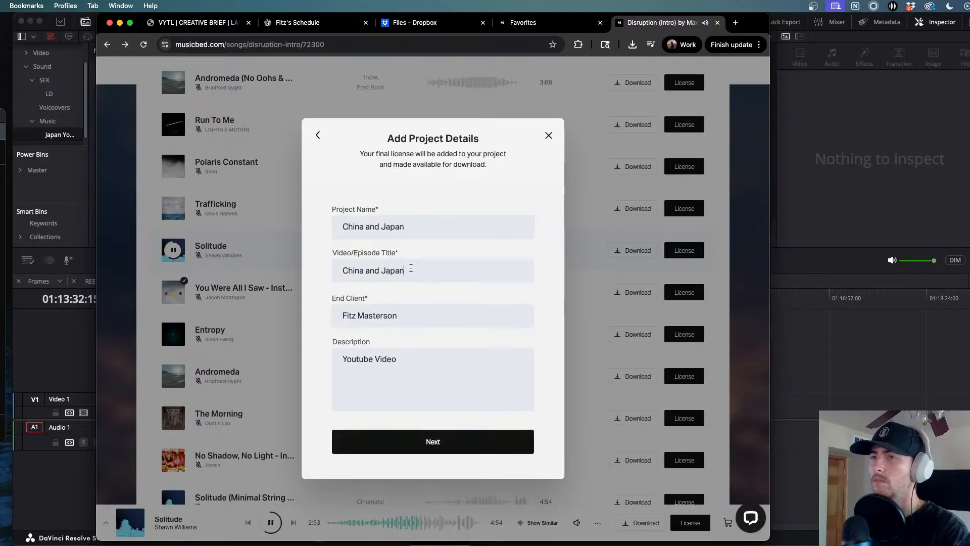
triple_click(411, 269)
type("Undecided 4")
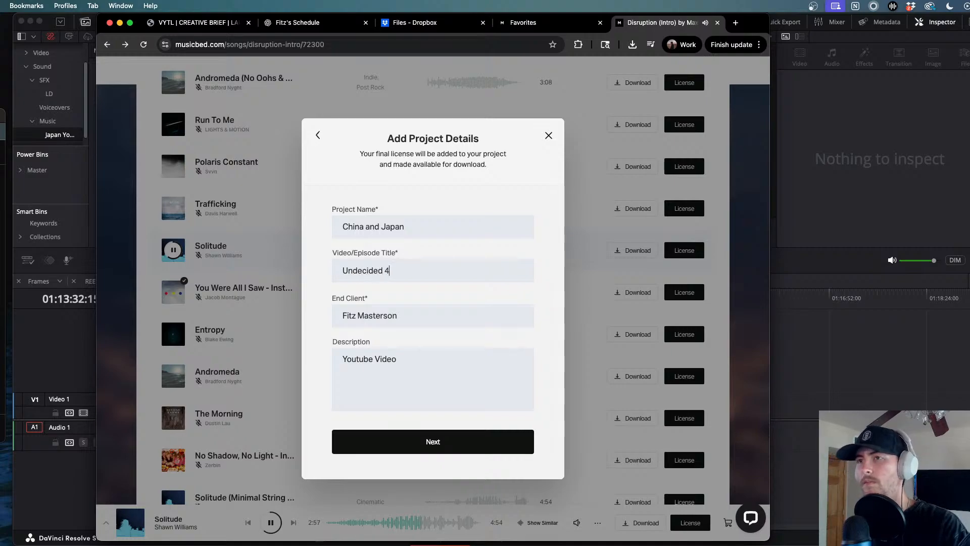
left_click(427, 437)
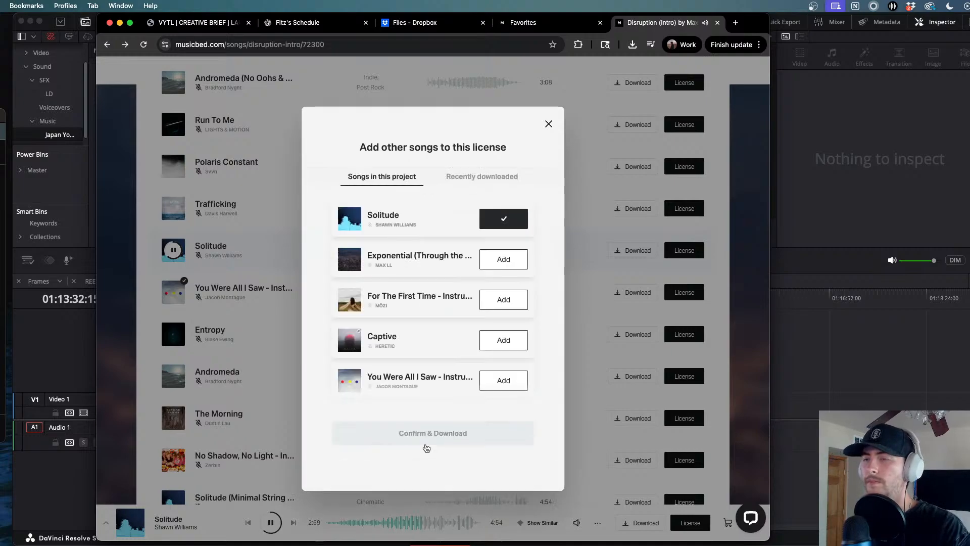
- Complete the Solitude license, download the song as 48kHz WAV and bring it into the Tokyo Youtube Video timeline
left_click(431, 433)
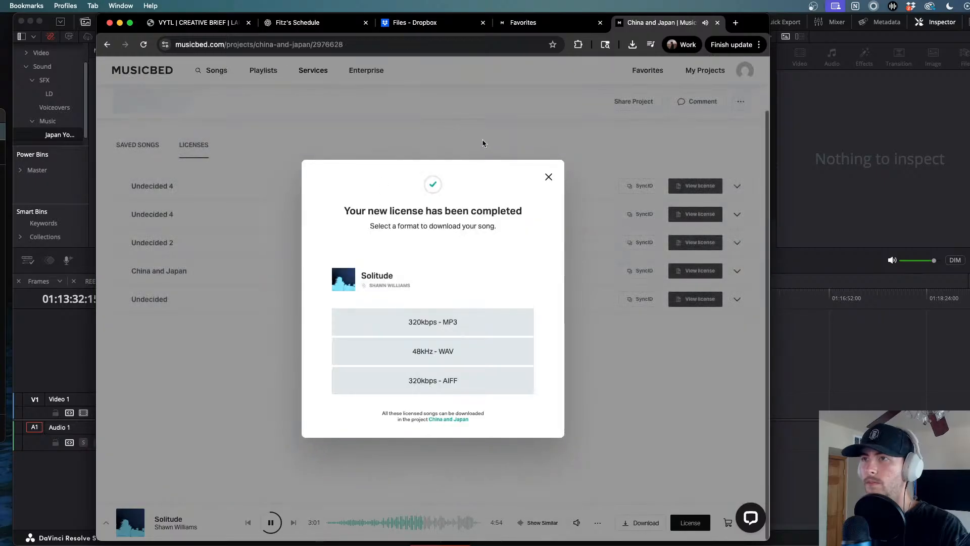
left_click(453, 348)
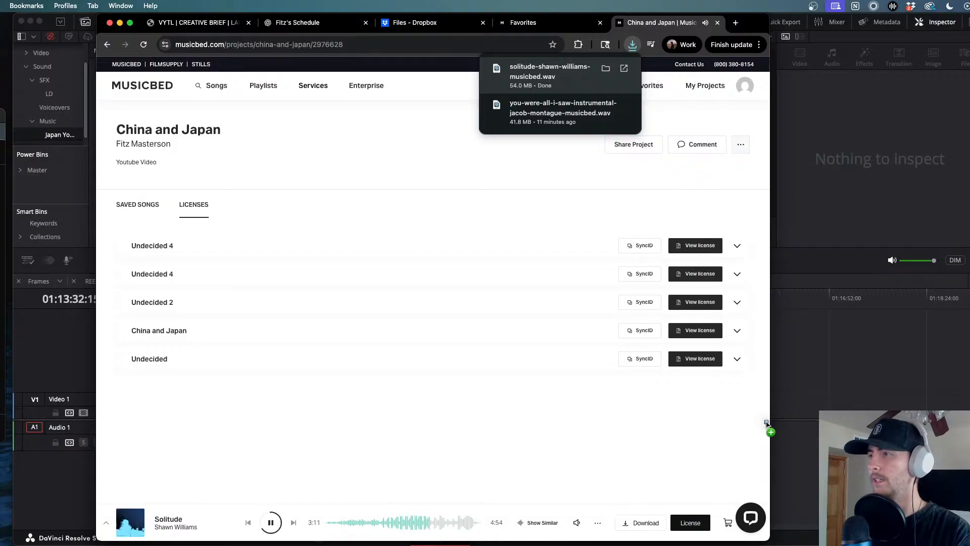
left_click(271, 522)
key("super+m")
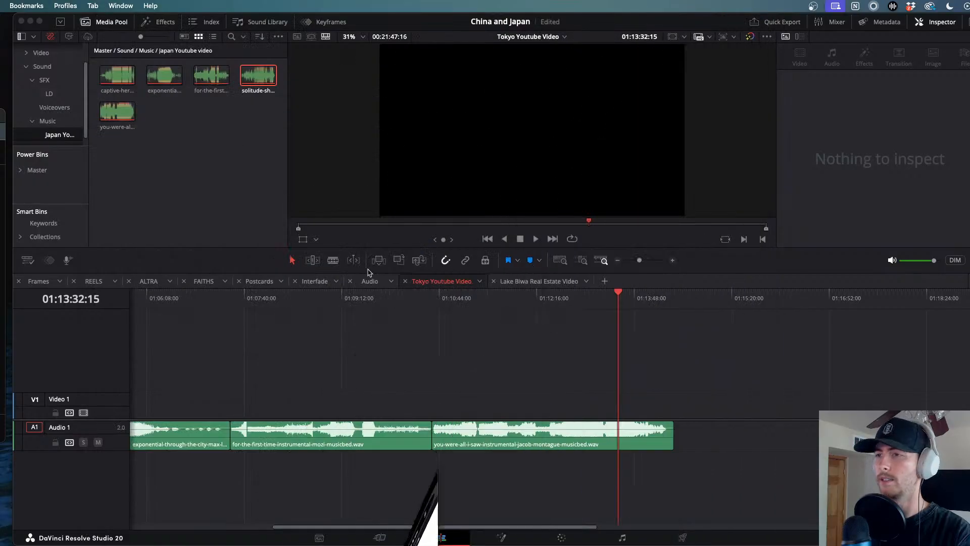
- Store the Solitude clip in the Japan Youtube video music bin and remove it from the timeline
scroll(623, 449, "down", 6)
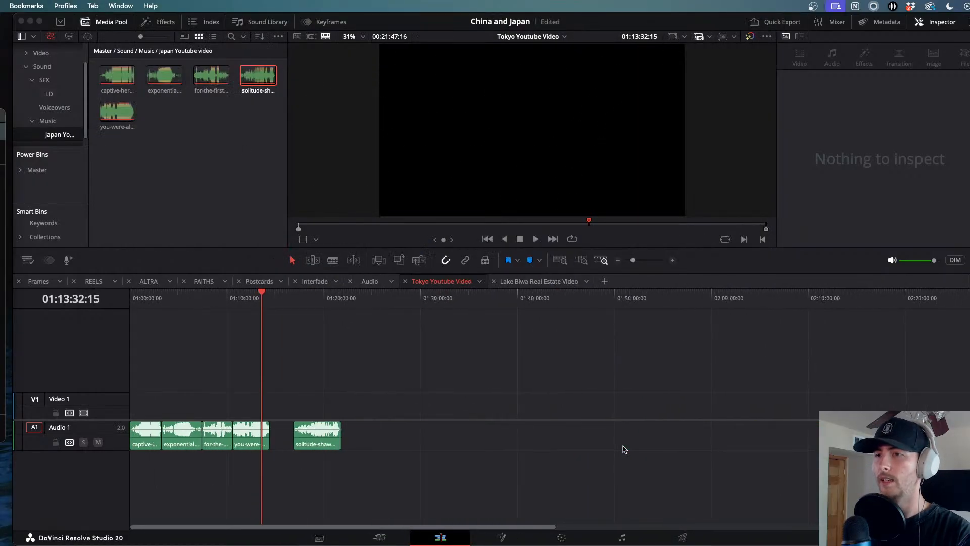
left_click_drag(463, 435, 207, 158)
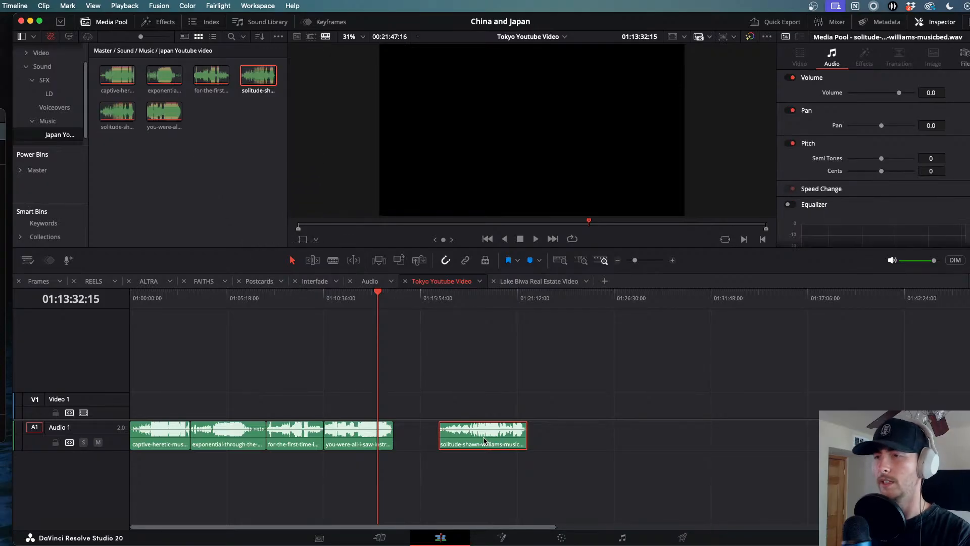
key("Delete")
- Move the Captive and Exponential clips to about 01:22:50 and place For The First Time at the timeline's start
left_click_drag(378, 293, 116, 321)
left_click_drag(227, 495, 564, 442)
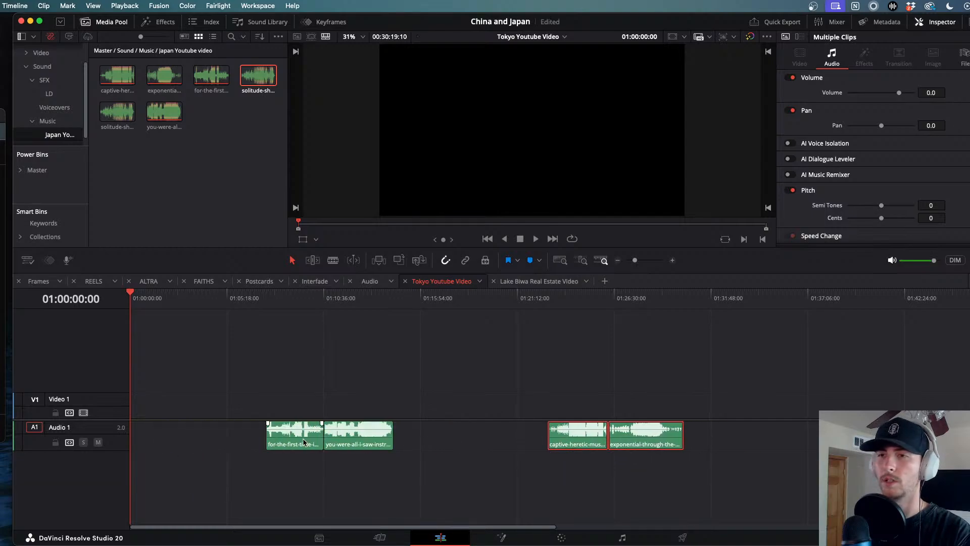
left_click_drag(303, 443, 1, 443)
left_click_drag(293, 438, 151, 437)
- Play the For The First Time intro, split it at 01:00:21:07 and place its continuation on Audio 2, overlapping the first part's end
key("space")
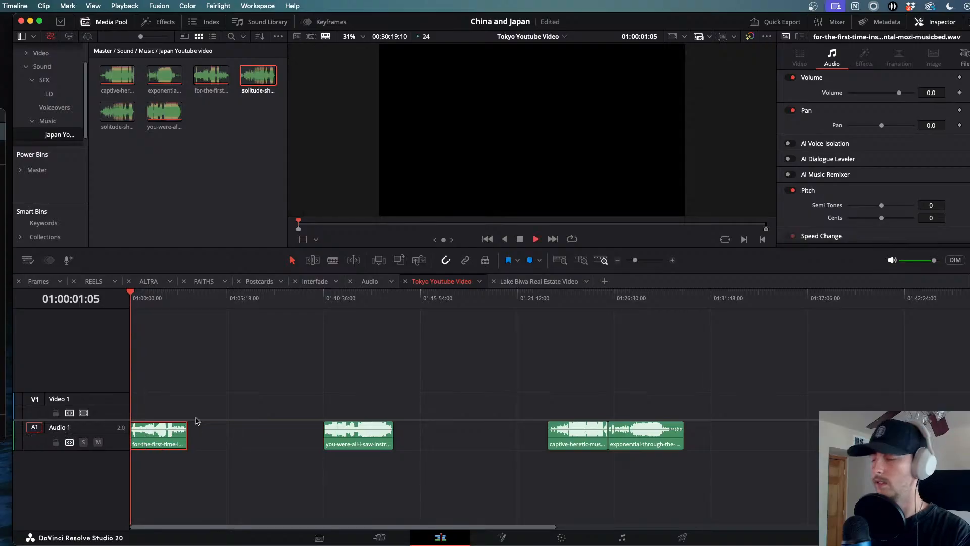
scroll(148, 421, "up", 10)
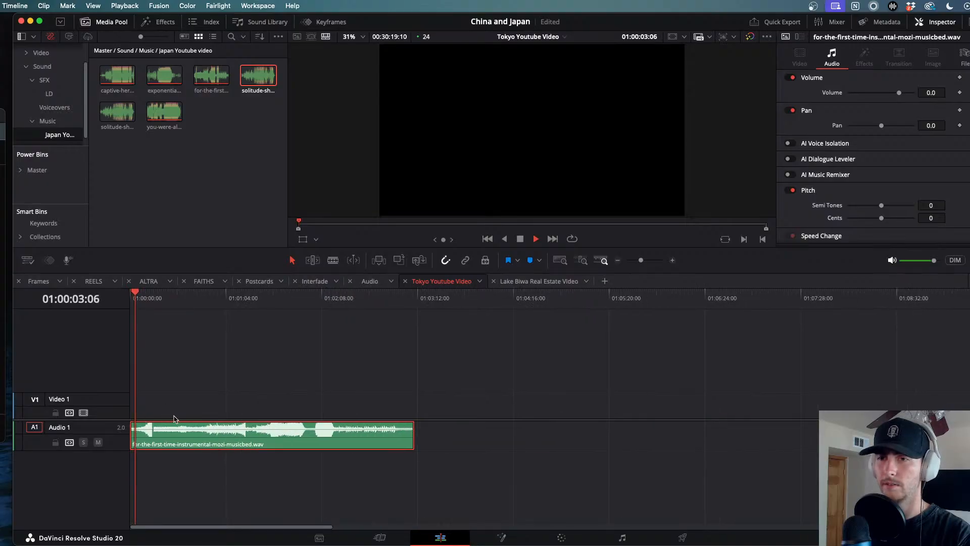
scroll(174, 419, "up", 1)
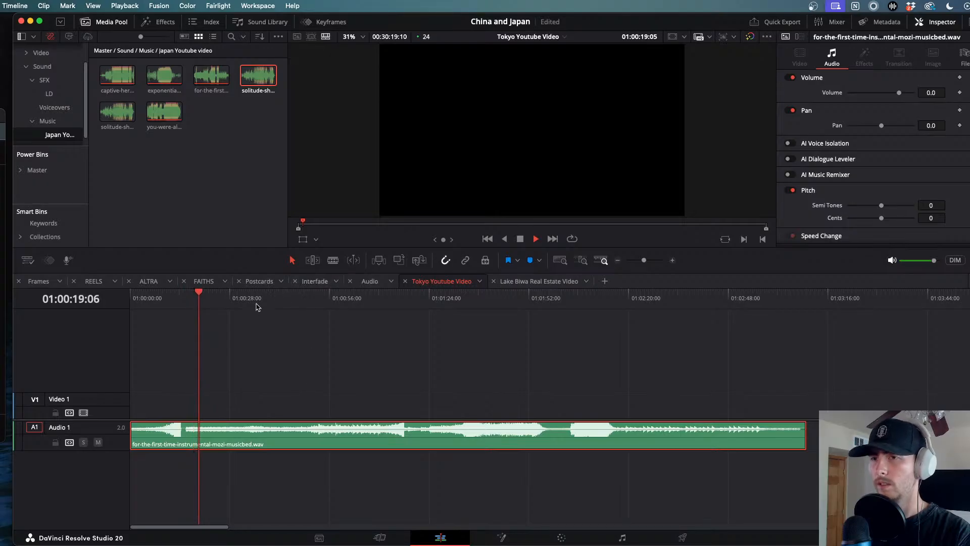
key("space")
key("super+b")
left_click_drag(214, 437, 216, 489)
- Add a fade-in of about 1.7 seconds to the Audio 2 clip and audition the overlap with Audio 1
key("super+equal")
key("super+equal")
key("super+equal")
key("super+equal")
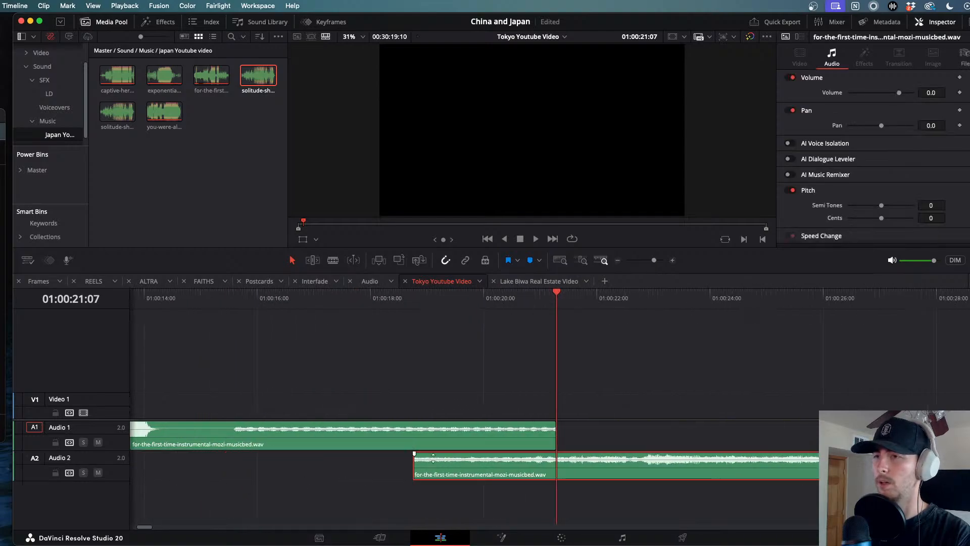
left_click_drag(414, 453, 508, 453)
left_click_drag(542, 303, 395, 301)
key("space")
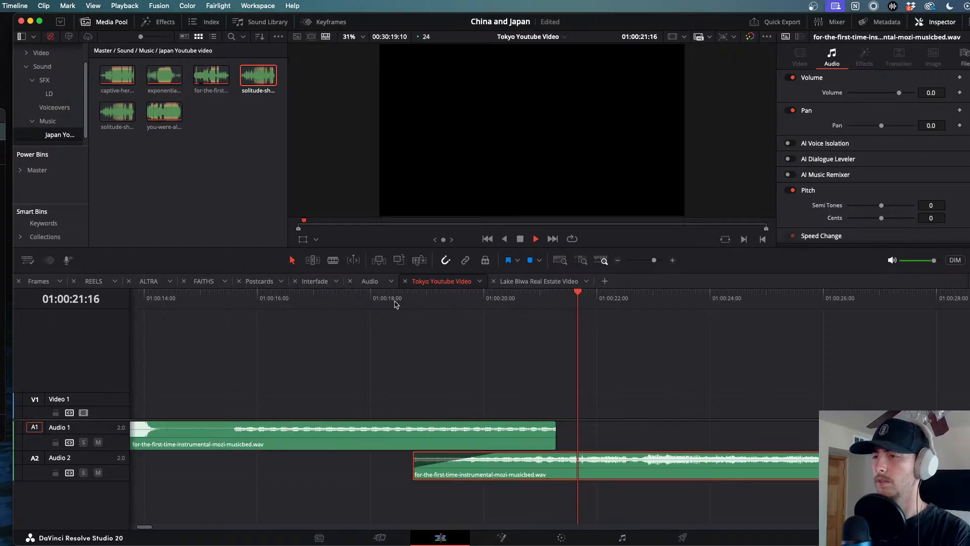
left_click(524, 304)
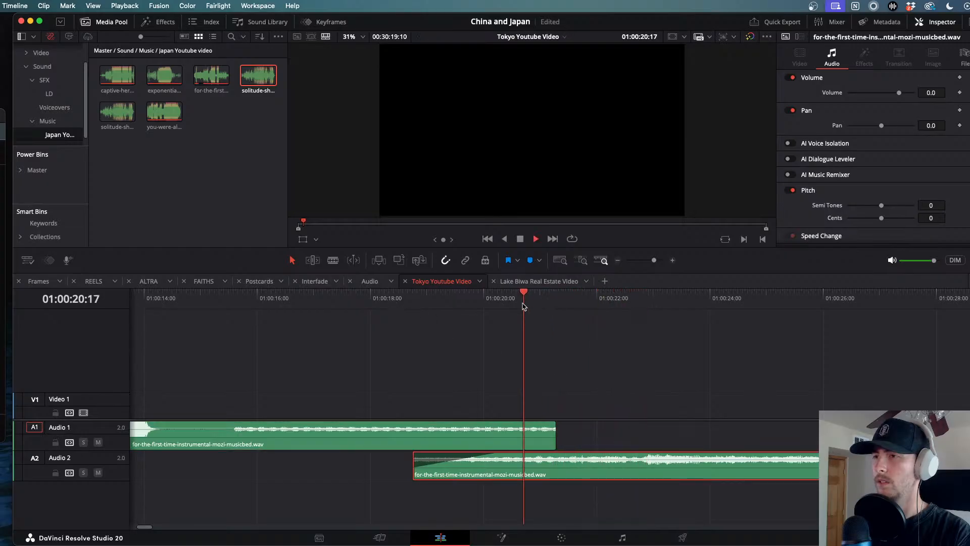
key("j")
key("k")
- Shift the Audio 2 clip slightly earlier to match the beat and replay the overlap from about 01:00:19:00
scroll(581, 432, "up", 3)
scroll(578, 433, "up", 1)
left_click_drag(619, 471, 600, 473)
key("l")
key("j")
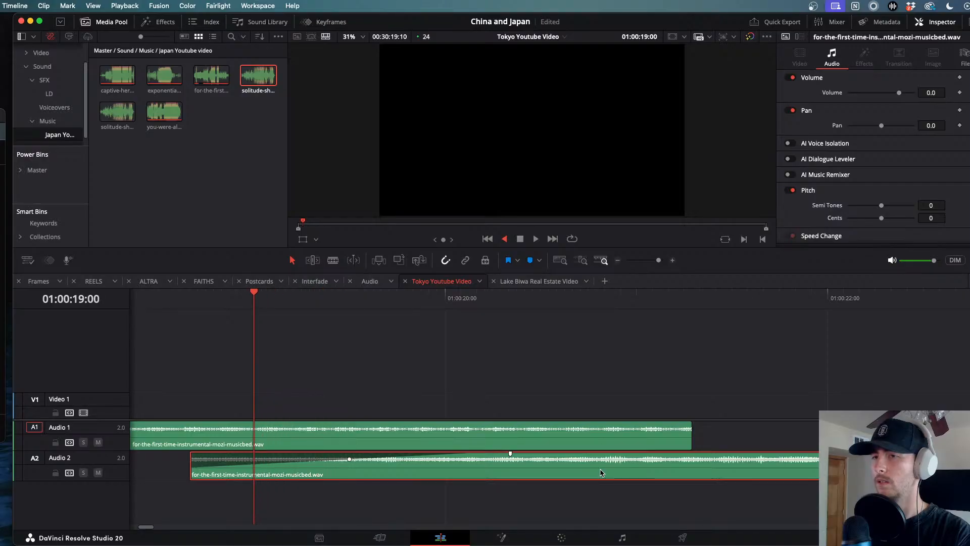
key("l")
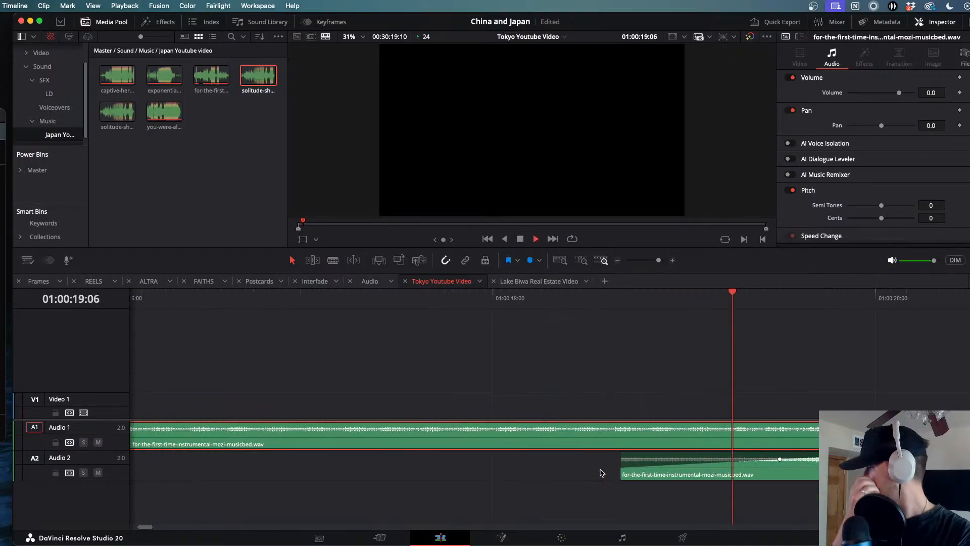
- Add a short fade-out to the end of the Audio 1 clip and keep playing through the joined track
left_click(601, 472)
key("super+minus")
key("super+minus")
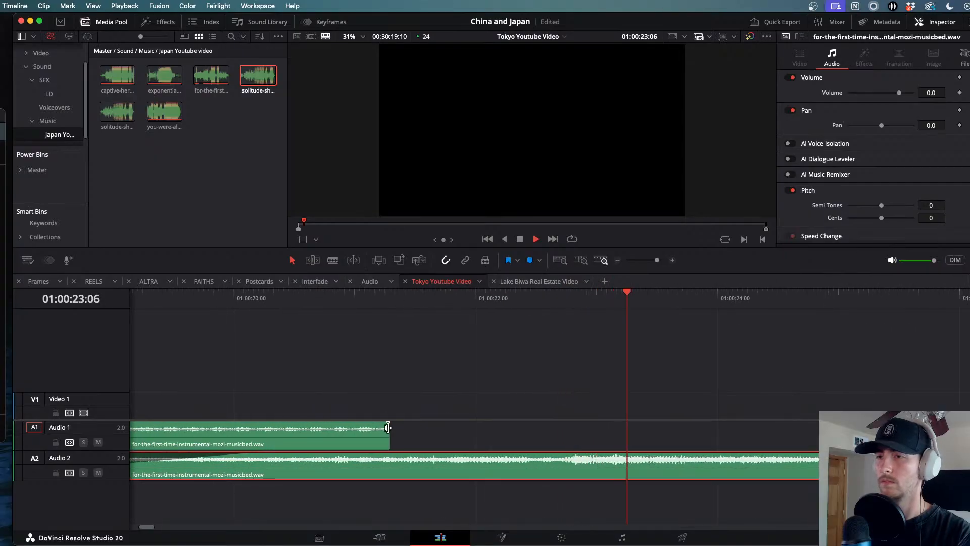
left_click_drag(387, 428, 315, 428)
key("super+minus")
key("super+minus")
key("super+minus")
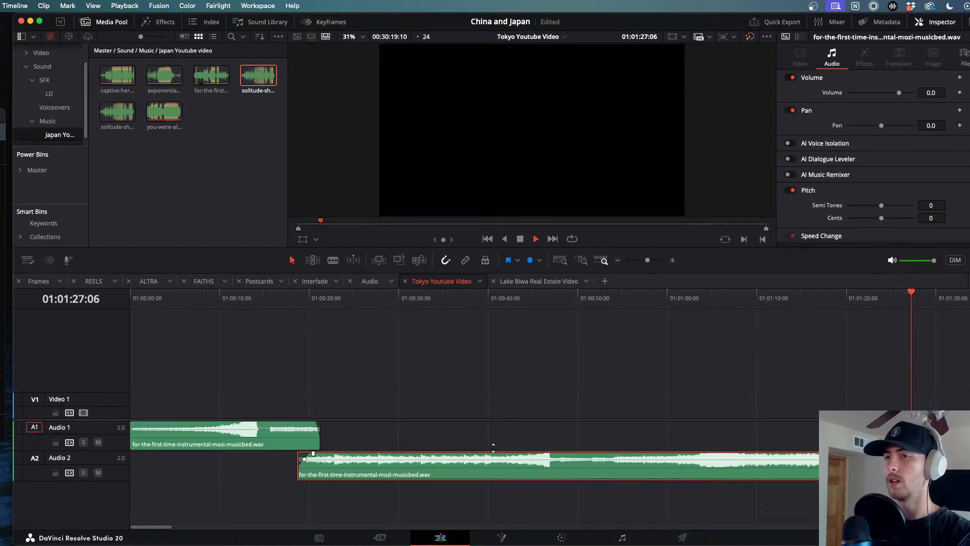
- Trim the end of the Audio 2 clip to about 01:01:51, just after the last loud section
scroll(594, 451, "down", 5)
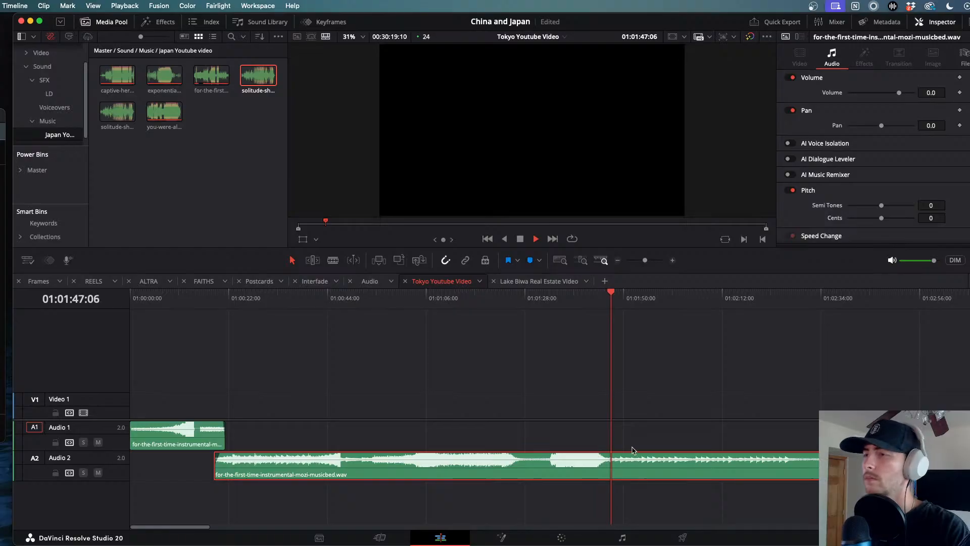
scroll(651, 481, "down", 2)
scroll(650, 481, "down", 1)
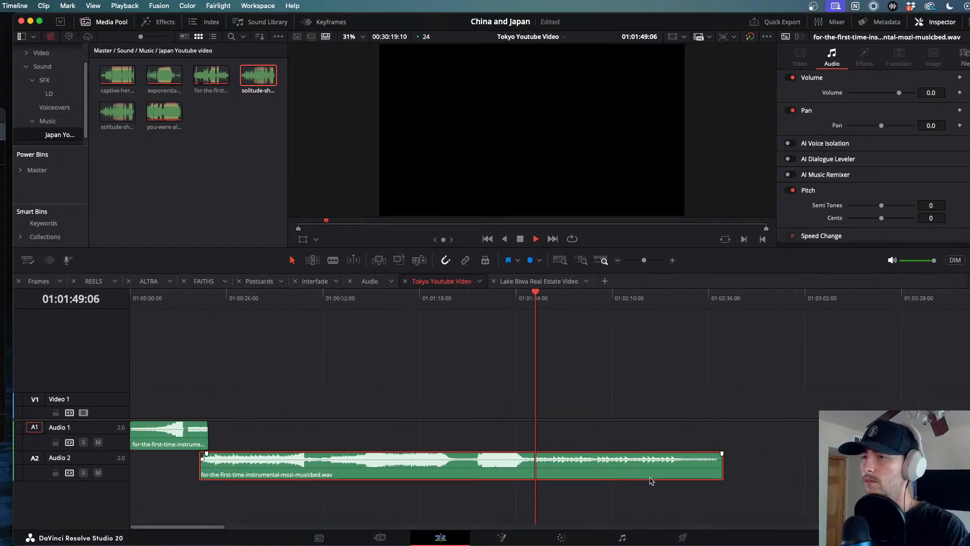
left_click_drag(719, 465, 547, 459)
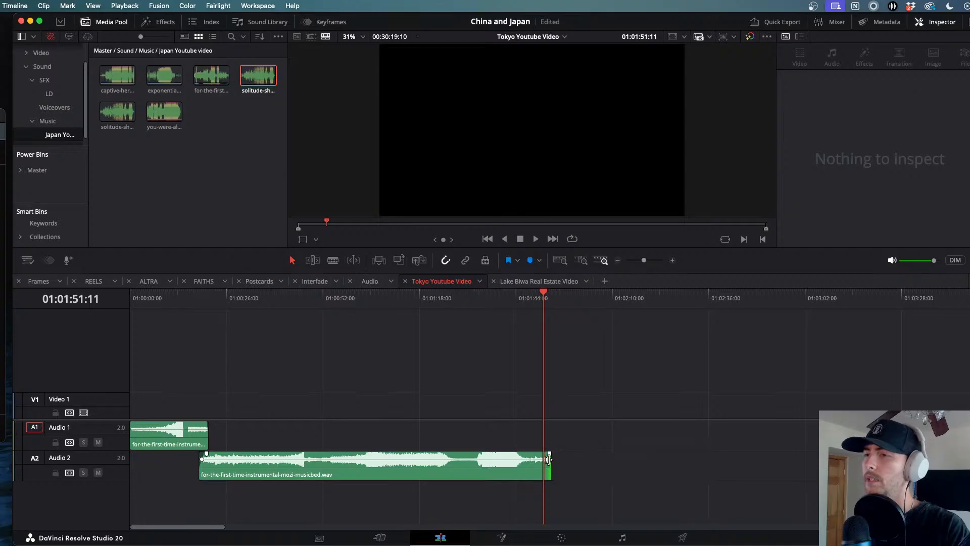
- Audition the You Were All I Saw clip from its opening up to the quieter passage near 01:11:47
scroll(542, 454, "down", 5)
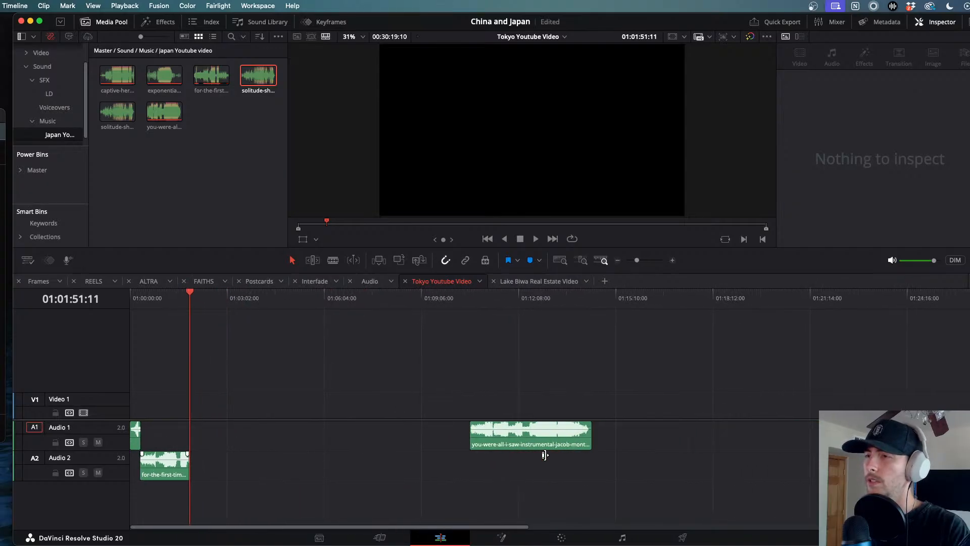
scroll(543, 434, "up", 1)
left_click(525, 297)
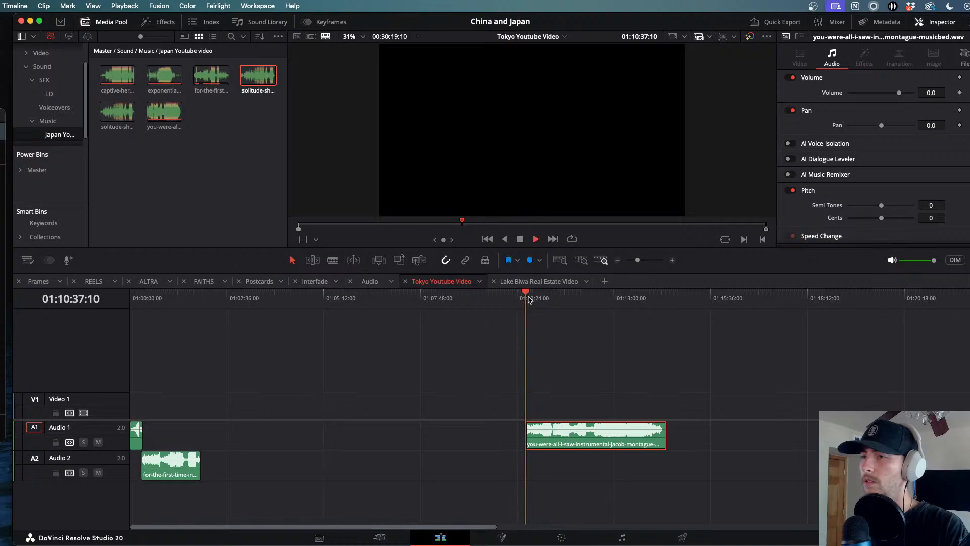
left_click(543, 298)
mouse_move(556, 302)
left_mouse_down()
mouse_move(572, 303)
mouse_move(537, 302)
mouse_move(552, 302)
left_mouse_up()
scroll(584, 450, "up", 5)
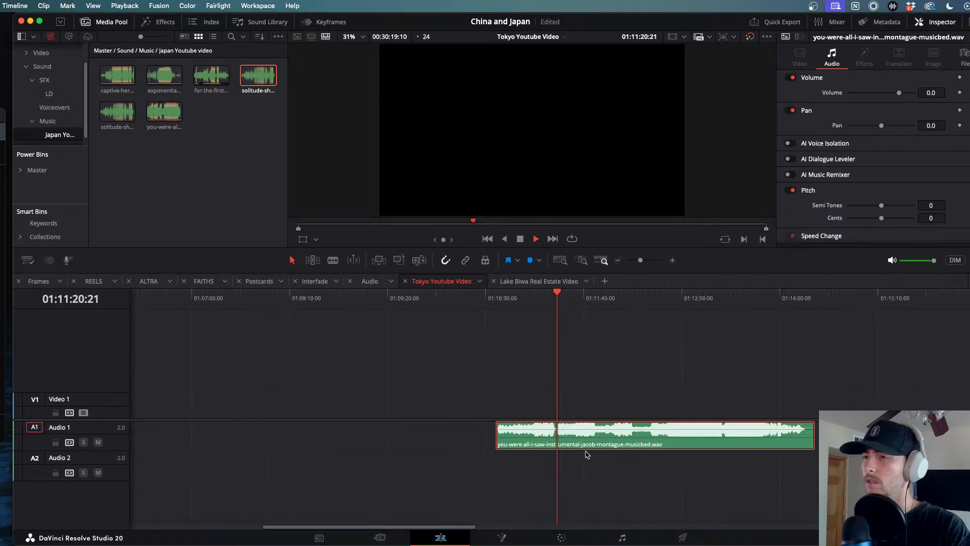
scroll(587, 454, "up", 5)
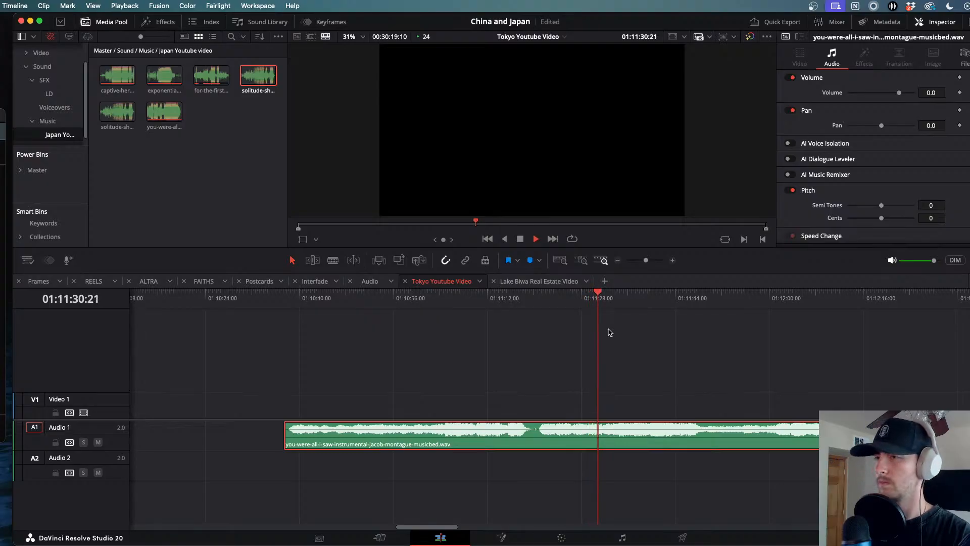
left_click(625, 312)
left_click(658, 303)
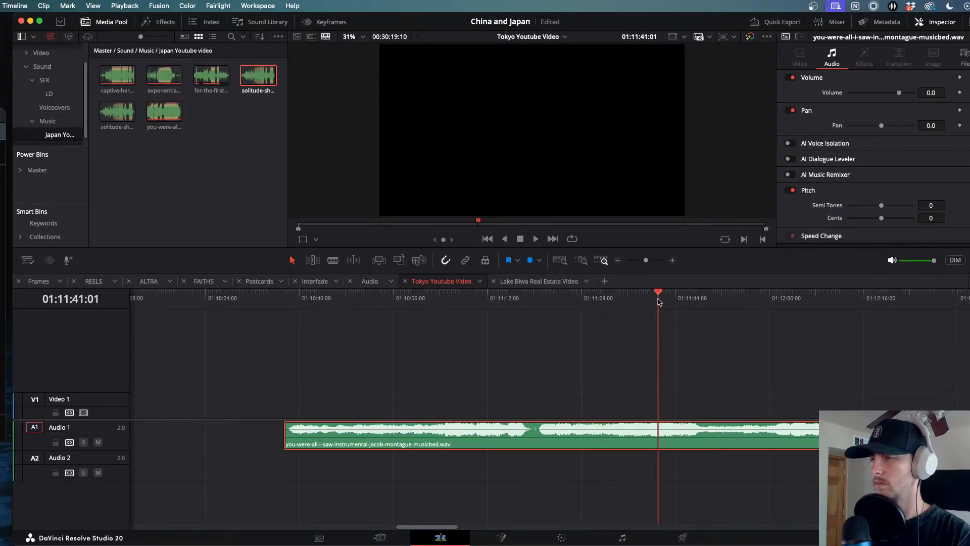
left_click(682, 302)
left_click(695, 302)
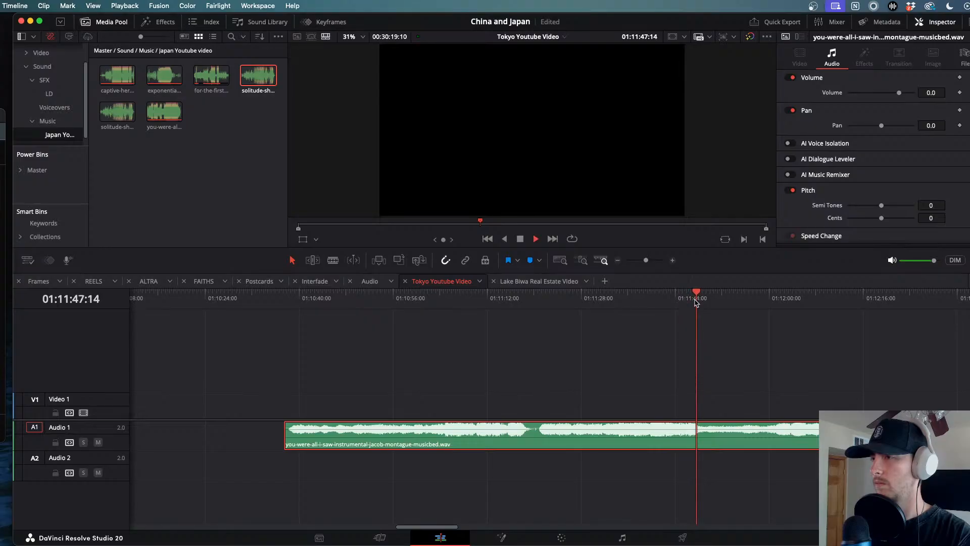
- Audition the later part of You Were All I Saw, up to the section around 01:13:20
key("super+minus")
key("super+minus")
left_click(693, 298)
left_click(855, 292)
key("super+minus")
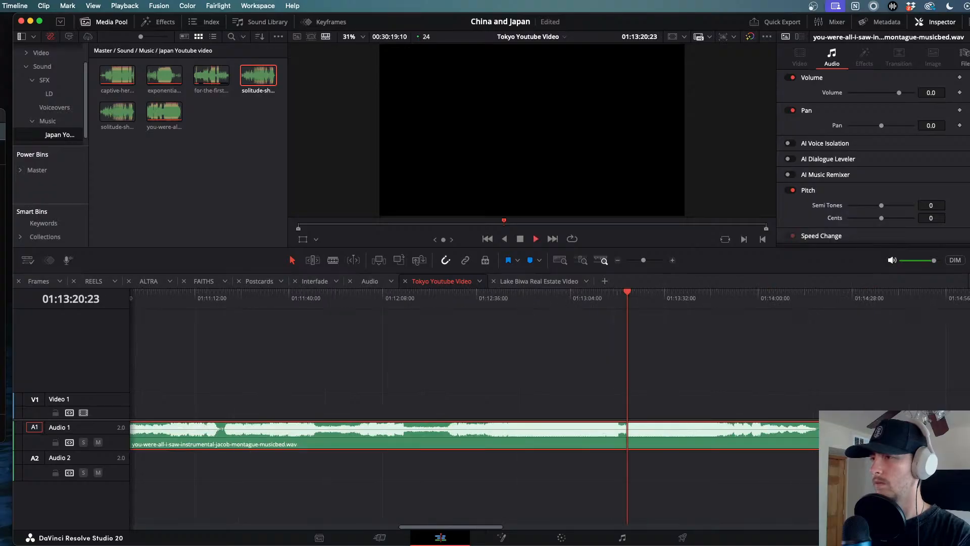
key("super+minus")
key("super+minus")
key("super+minus")
key("super+minus")
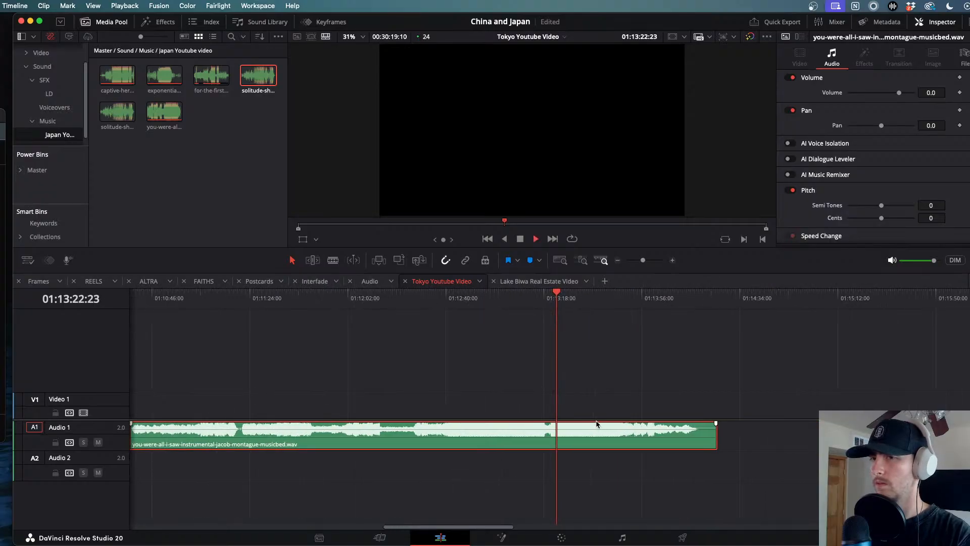
- Audition the Captive clip from around 01:23:58
key("super+equal")
key("super+equal")
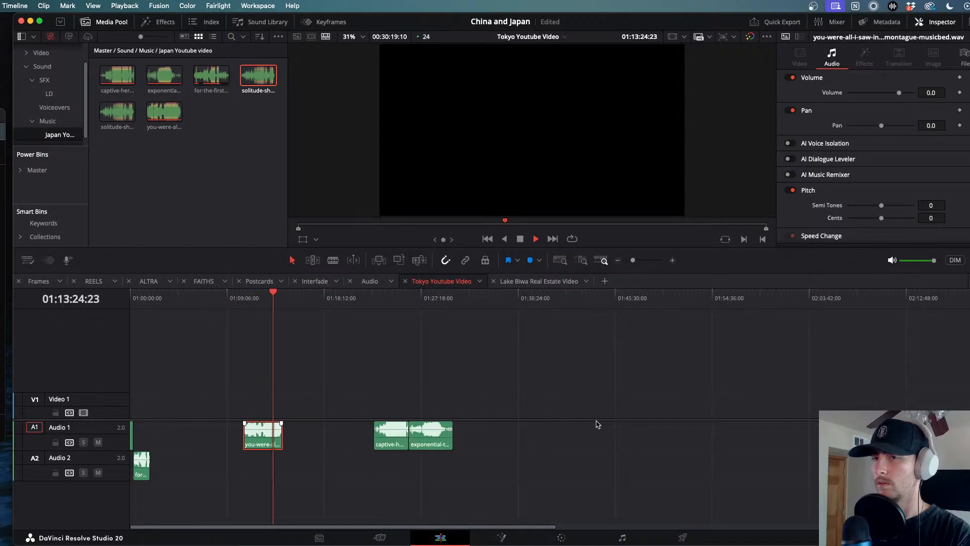
left_click_drag(637, 305, 645, 307)
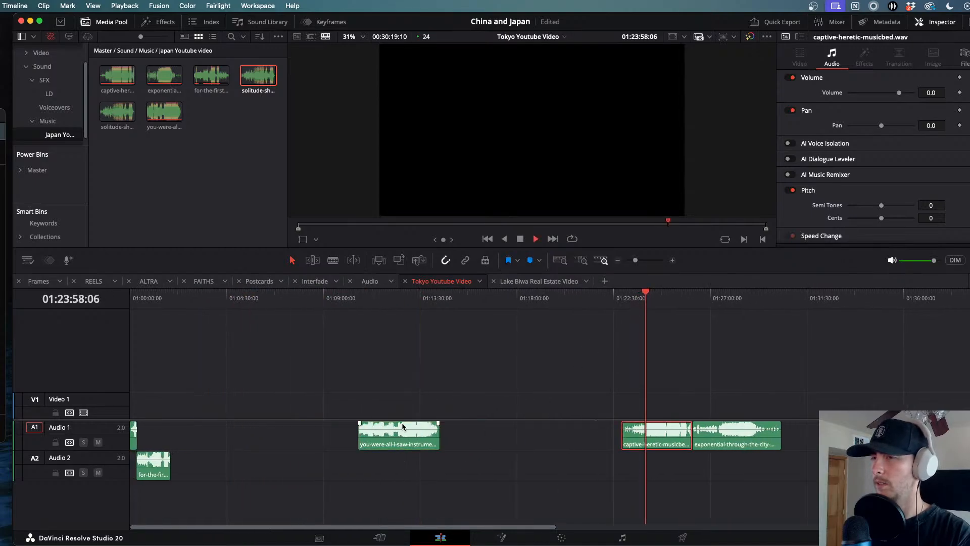
- Split the Captive clip on Audio 1 at the dip near 01:24:56 and delete the part before it
key("super+equal")
key("super+equal")
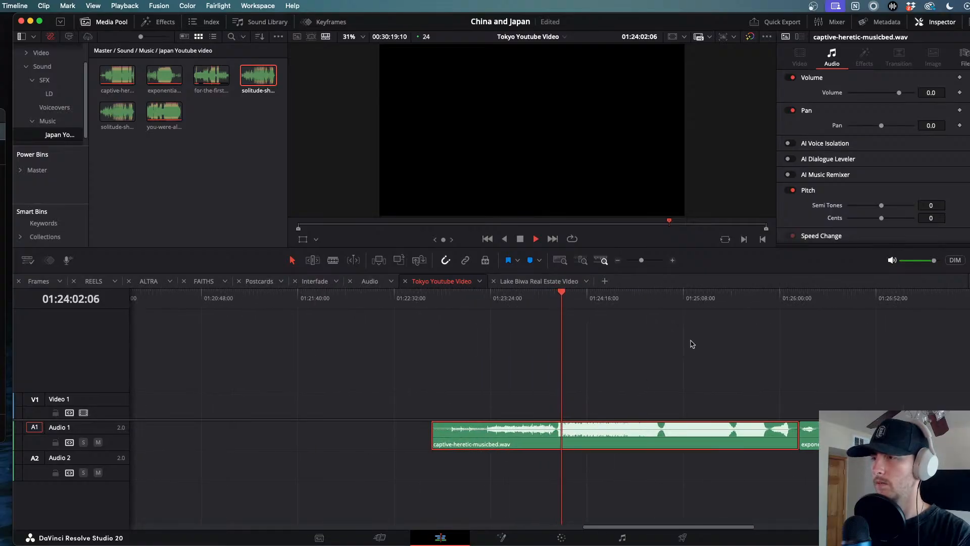
left_click(662, 298)
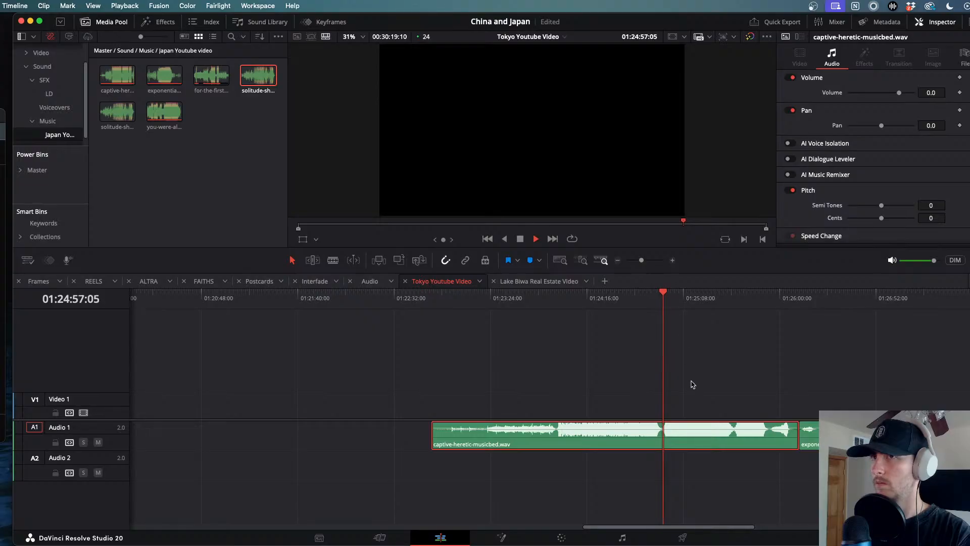
scroll(700, 456, "down", 2)
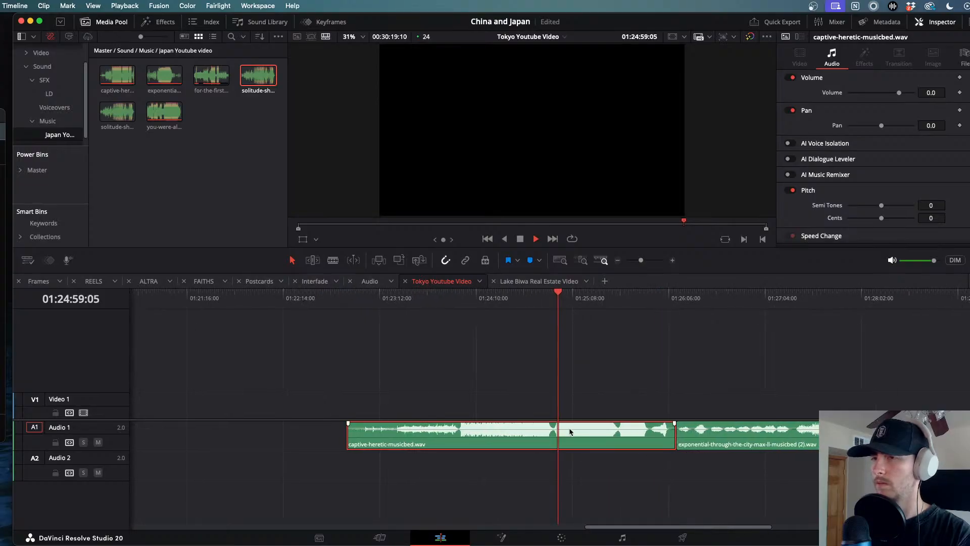
scroll(570, 432, "up", 6)
scroll(570, 432, "up", 3)
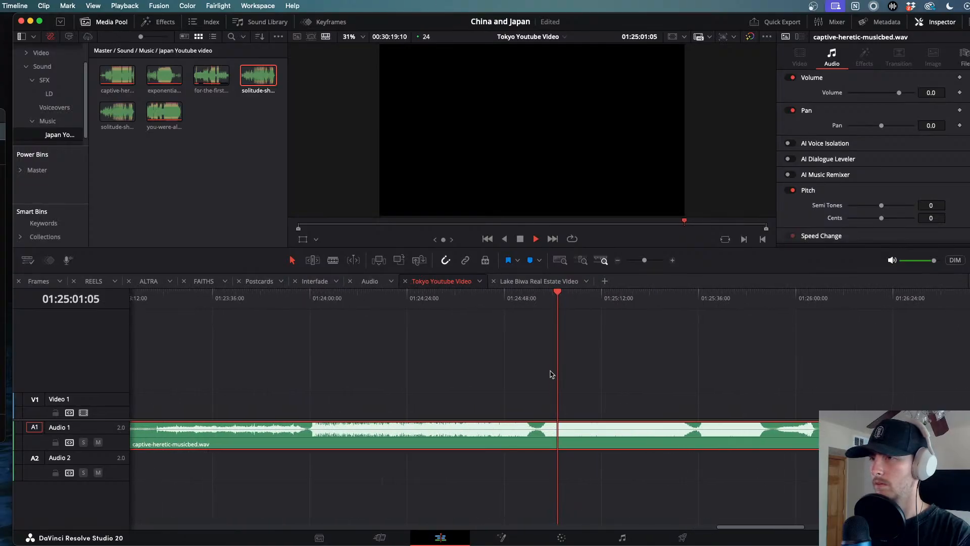
left_click_drag(565, 300, 537, 297)
key("super+b")
left_click(487, 433)
key("BackSpace")
- Move the remaining Captive piece onto a new Audio 3 track, shortly after the end of the Audio 2 clip
scroll(487, 434, "down", 6)
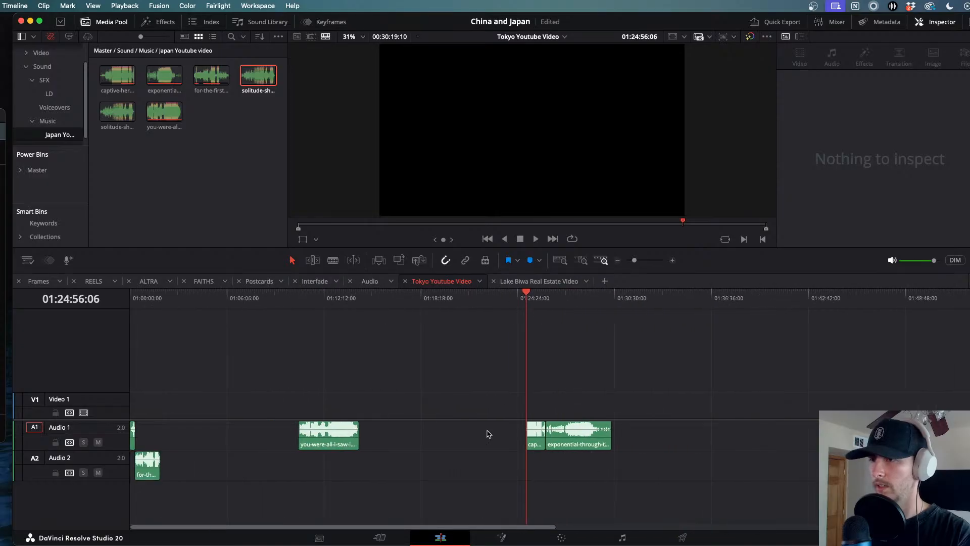
scroll(487, 433, "up", 1)
left_click_drag(570, 440, 178, 497)
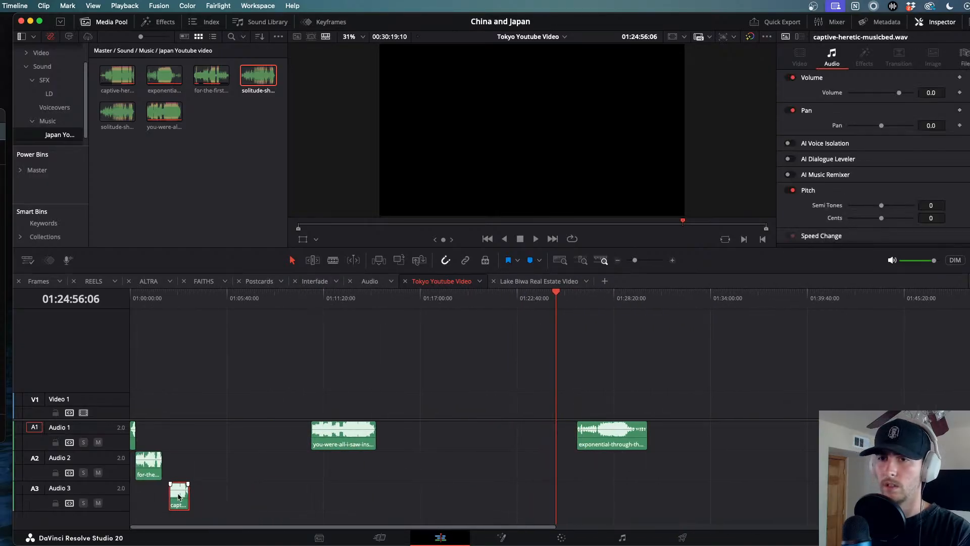
scroll(177, 496, "up", 3)
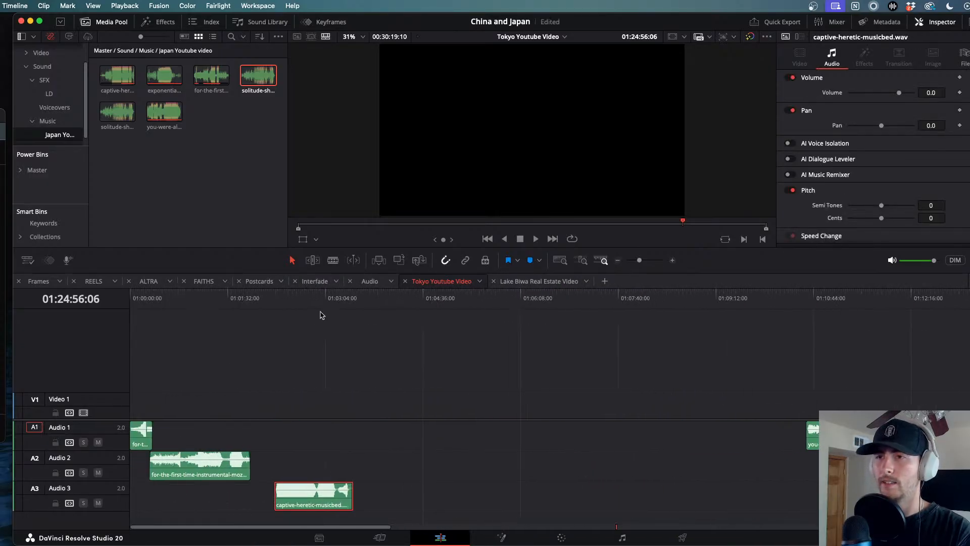
- Audition the Audio 2 clip from about 01:01:37 and move Captive earlier to start near that clip's end, at about 01:01:52
left_click_drag(306, 310, 234, 314)
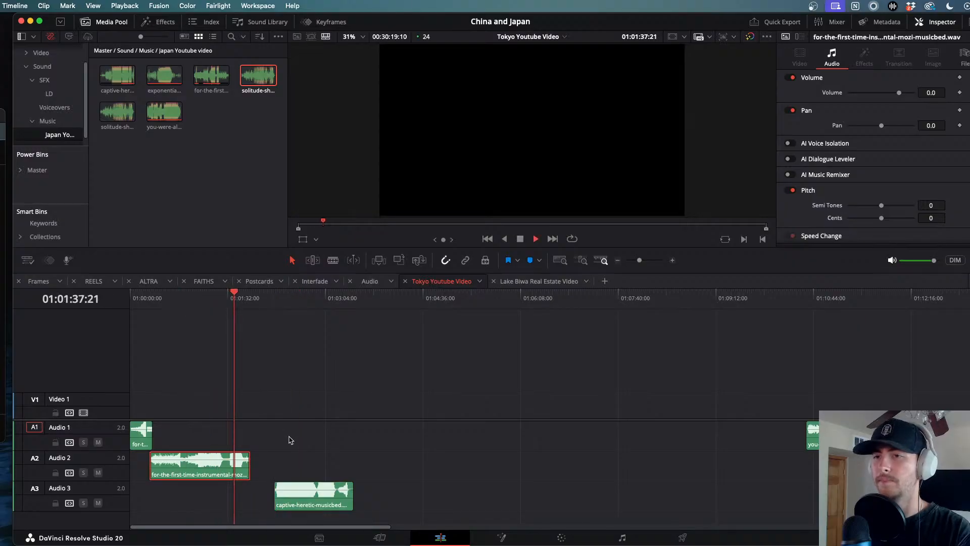
scroll(290, 439, "up", 3)
key("space")
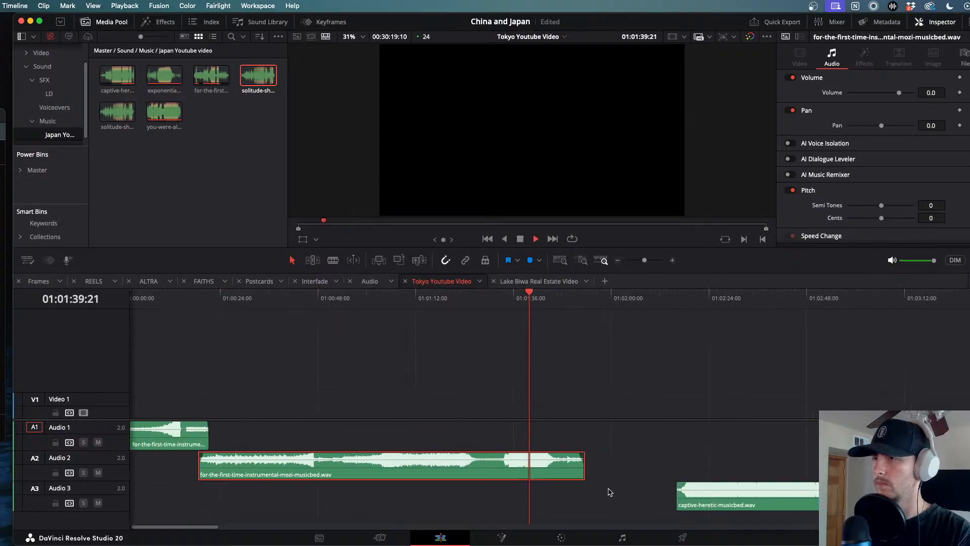
key("space")
left_click_drag(704, 510, 604, 497)
key("space")
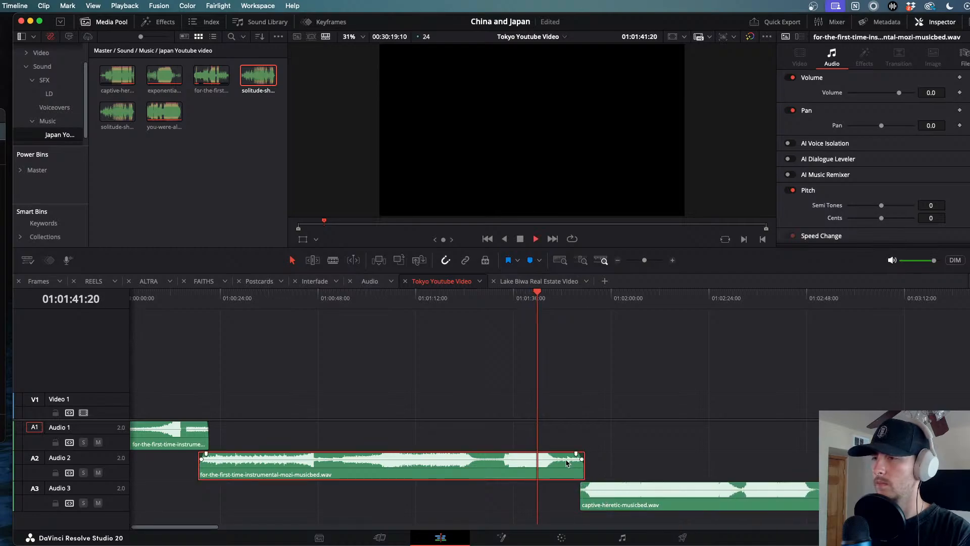
- Slide the Captive clip on Audio 3 earlier to about 01:01:48 so it overlaps the end of the Audio 2 clip
scroll(567, 463, "up", 3)
scroll(566, 463, "up", 2)
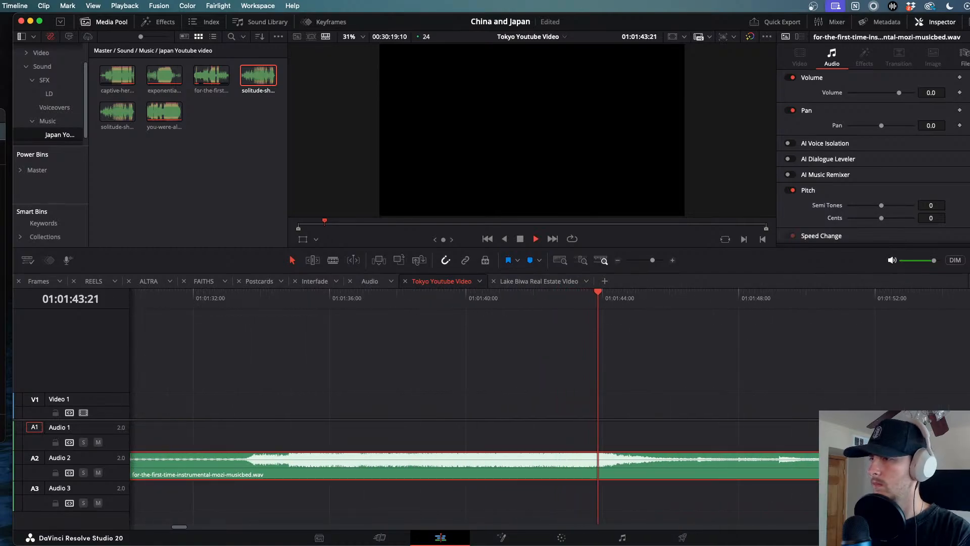
key("space")
left_click(854, 498)
left_click_drag(854, 497, 748, 499)
key("space")
- Add a fade-in to the start of Captive and a fade-out to the Audio 2 clip from about 01:01:48
left_click(732, 484)
left_click(732, 477)
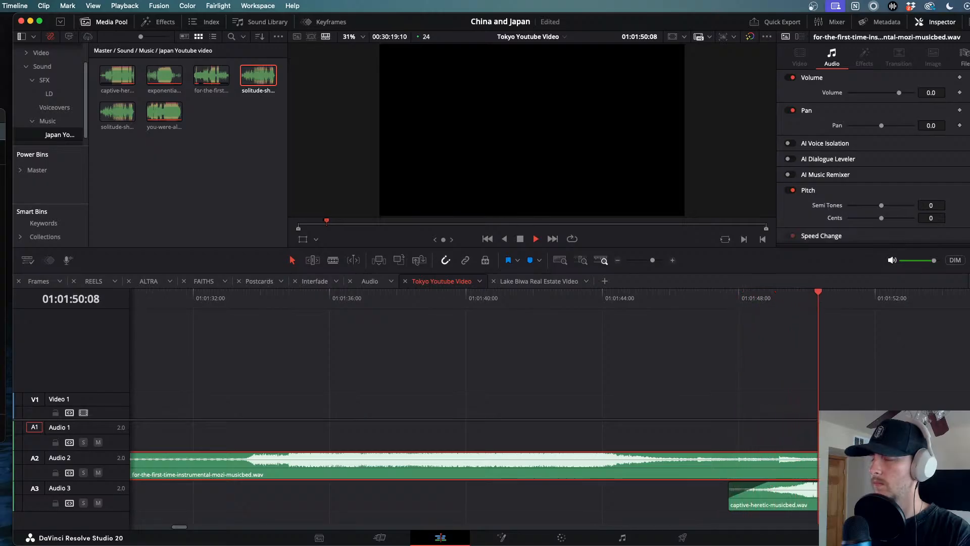
left_click_drag(807, 454, 740, 454)
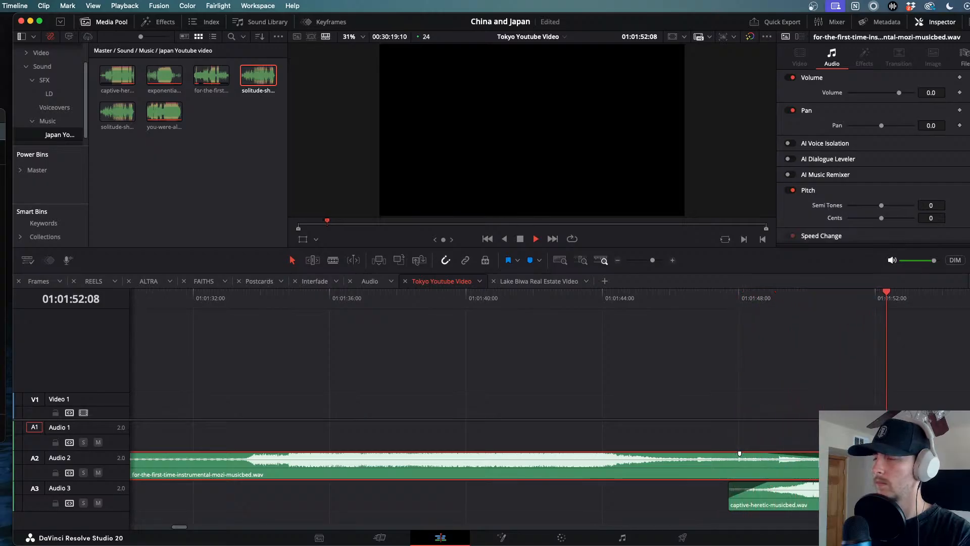
- Split the Captive clip on Audio 3 at the dip near 01:02:27 and delete the part before it
scroll(742, 450, "down", 10)
scroll(744, 450, "up", 3)
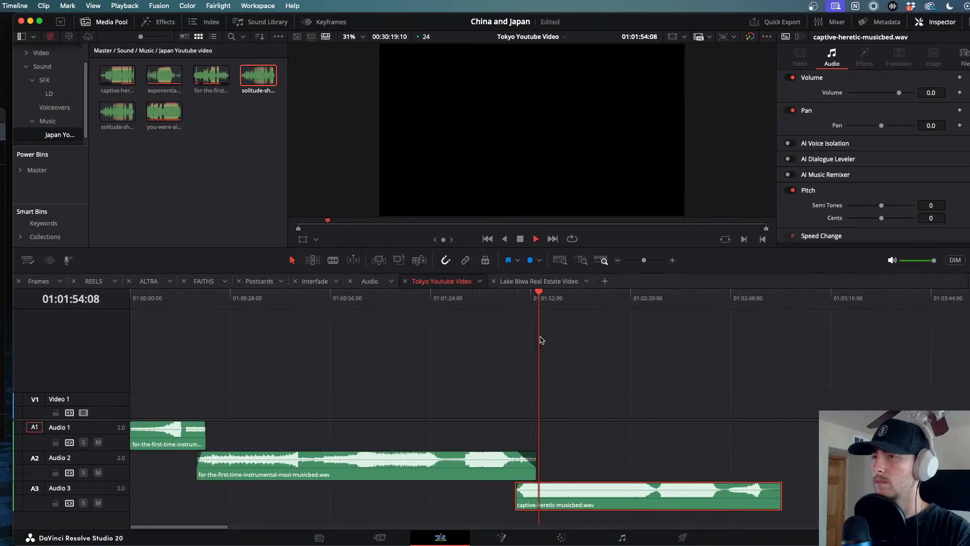
left_click_drag(640, 298, 654, 302)
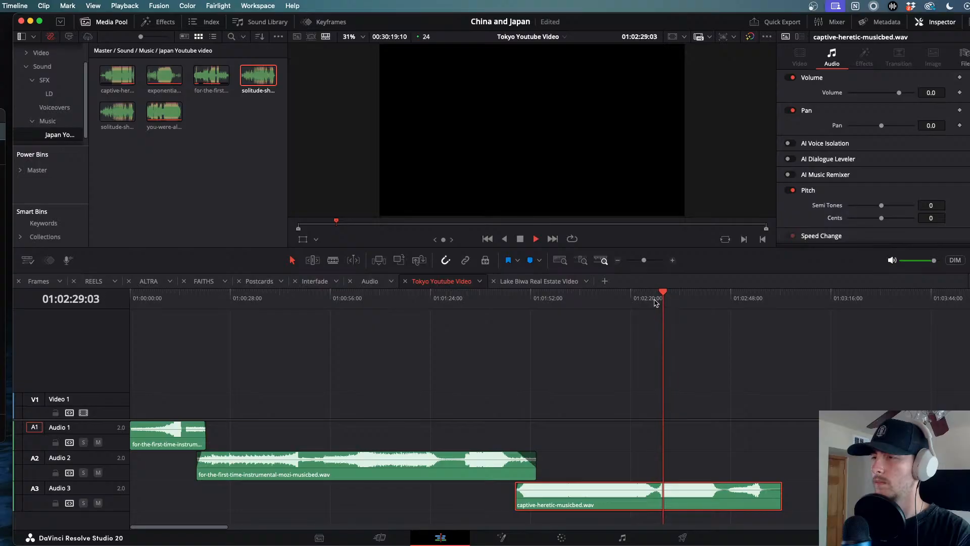
left_click_drag(672, 297, 657, 298)
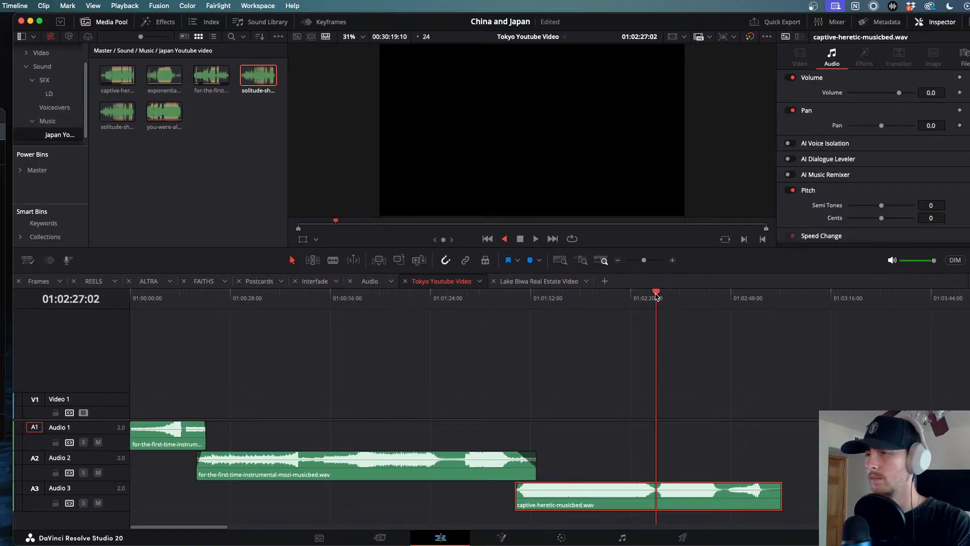
key("super+b")
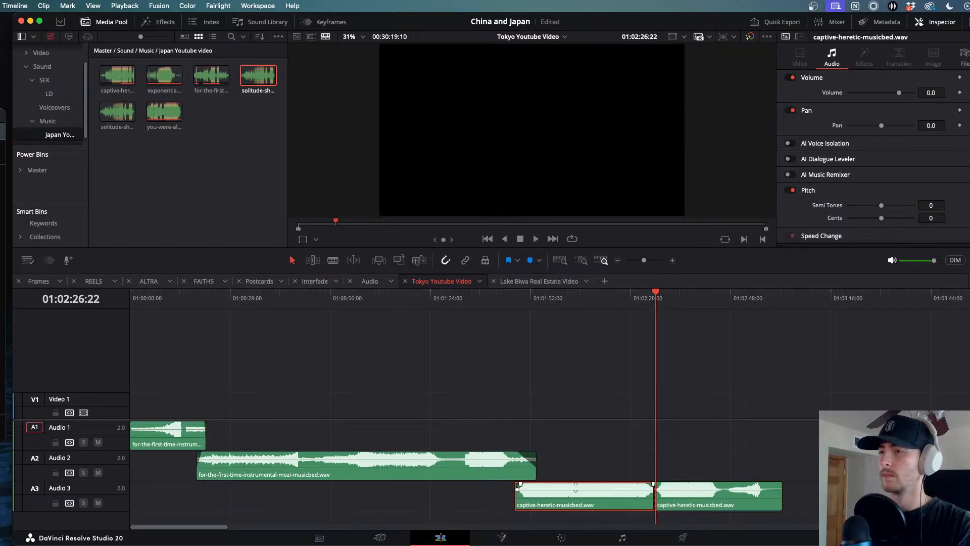
key("BackSpace")
- Move the remaining Captive piece to start where the Audio 2 clip ends and split it at about 01:02:24 and 01:02:13
left_click_drag(688, 513, 549, 497)
left_click_drag(631, 299, 606, 300)
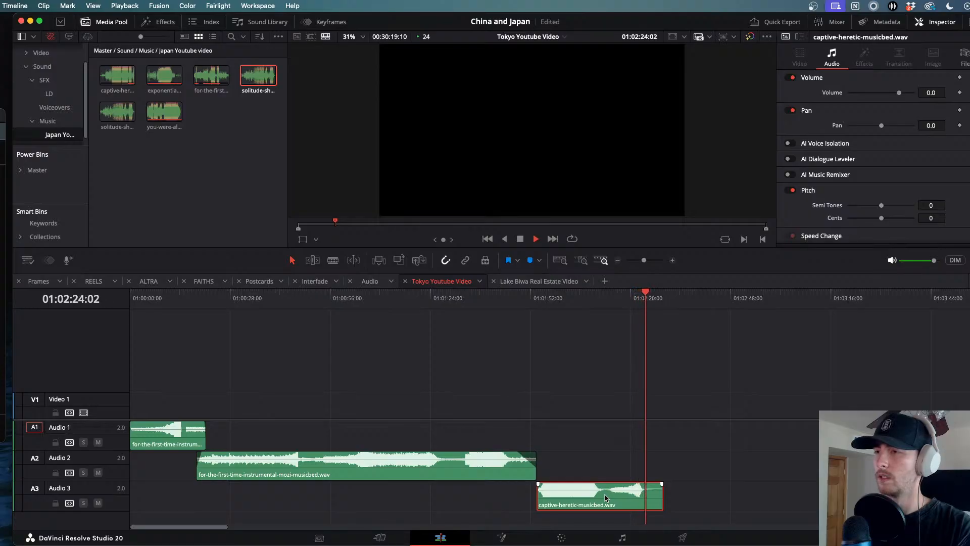
key("super+backslash")
left_click_drag(633, 302, 609, 303)
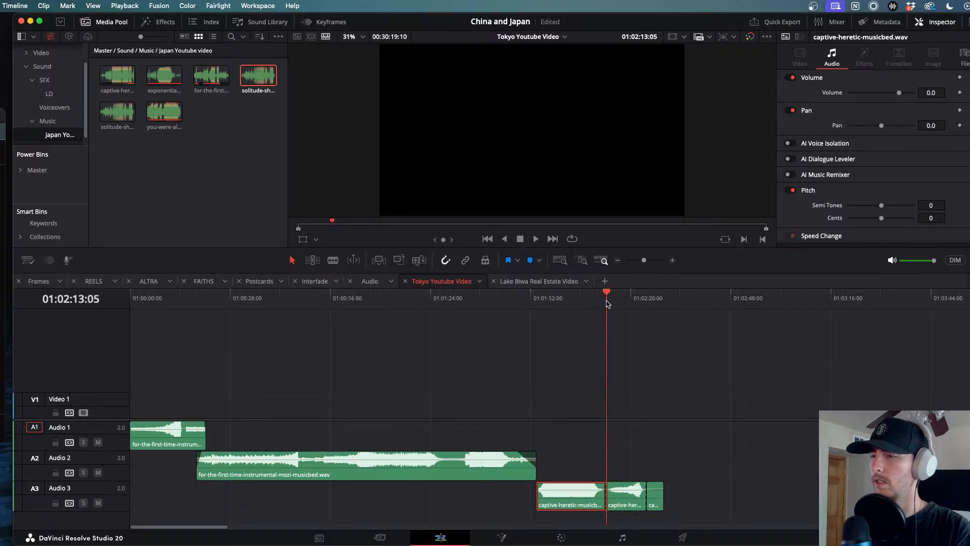
- Move the middle Captive piece to a new Audio 4 track, ending with the Audio 2 clip, and audition the overlap
left_click_drag(621, 502, 514, 515)
left_click_drag(529, 297, 496, 298)
key("space")
key("super+equal")
key("super+equal")
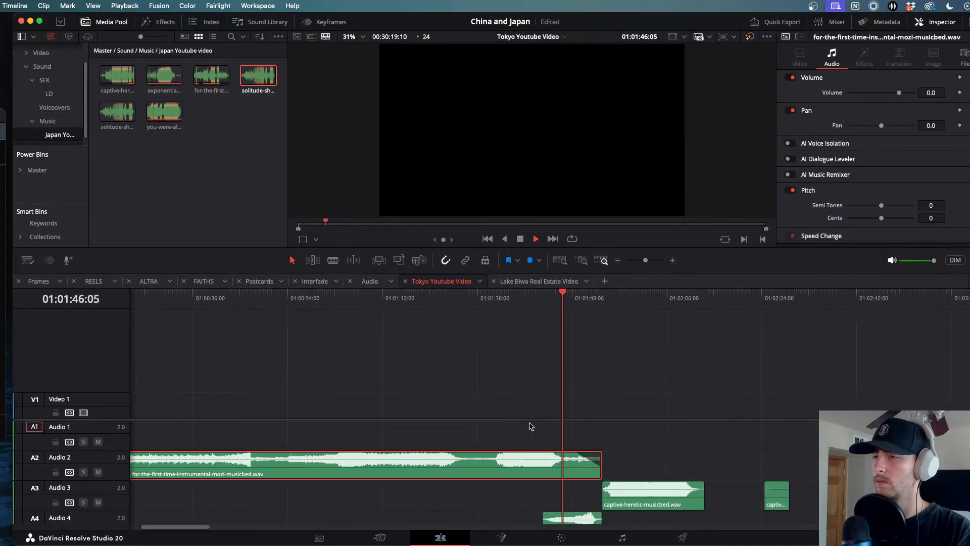
key("super+equal")
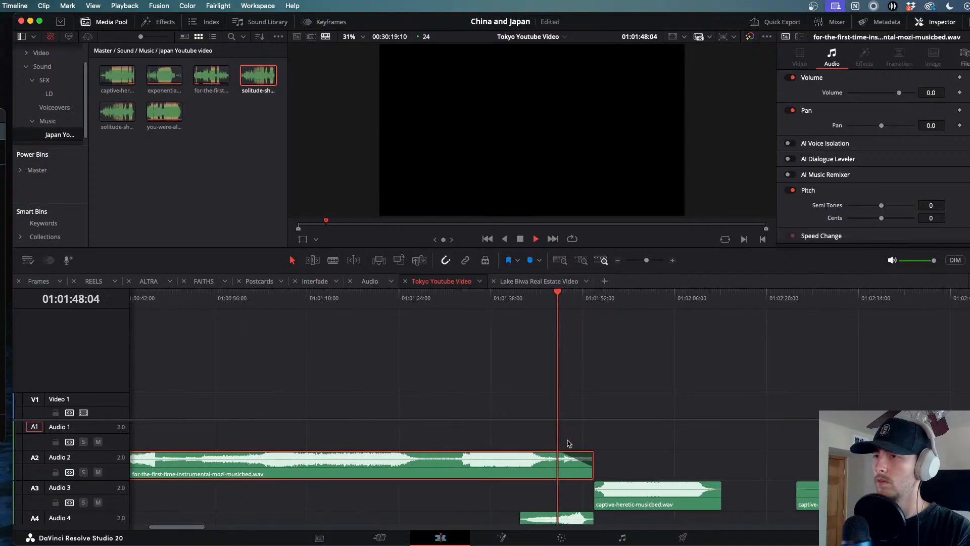
key("super+equal")
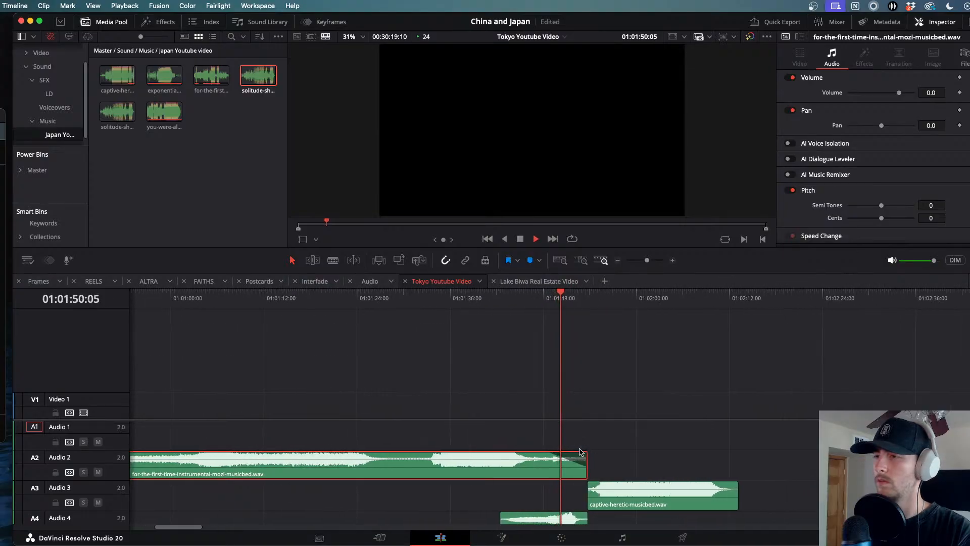
key("super+equal")
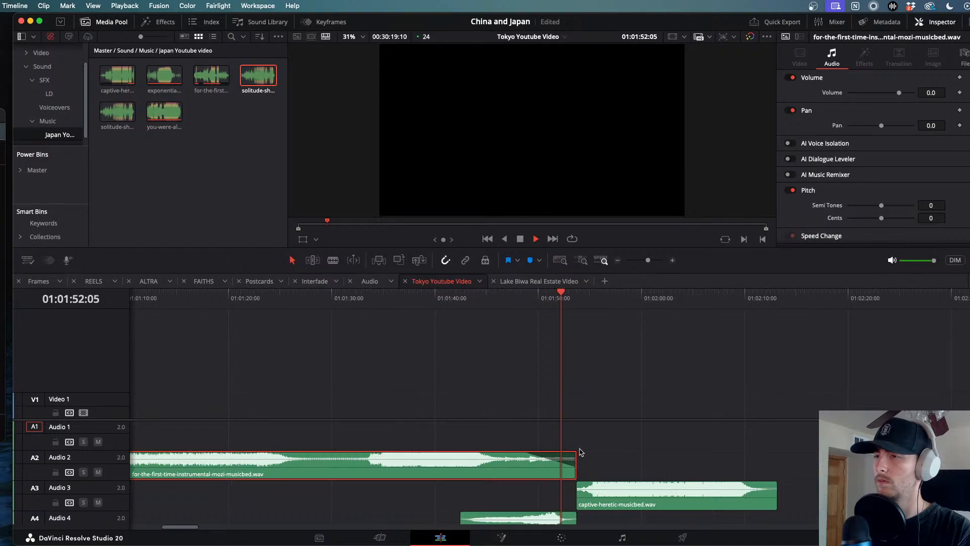
- Add a short fade-in to the Captive clip on Audio 3 and slide it slightly earlier to about 01:01:53
left_click(583, 486)
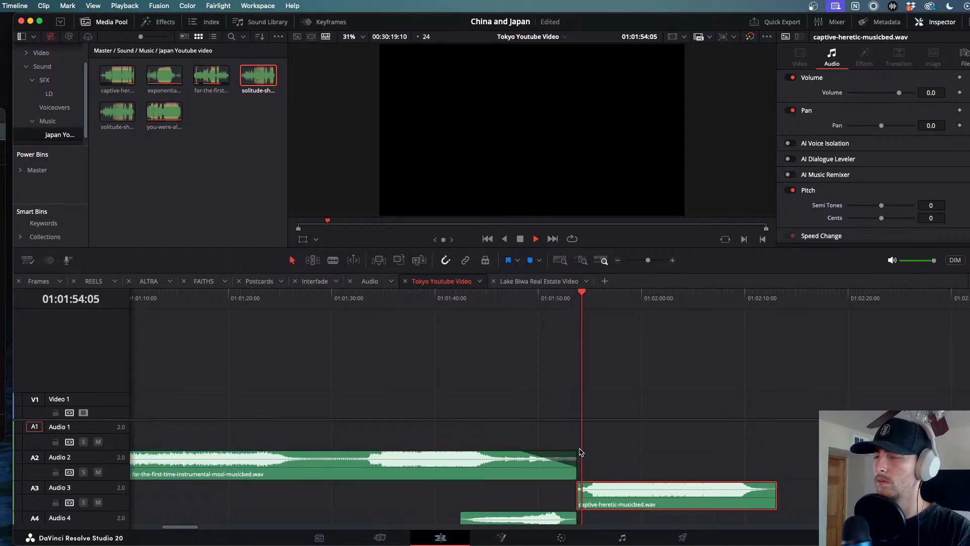
left_click_drag(578, 483, 589, 483)
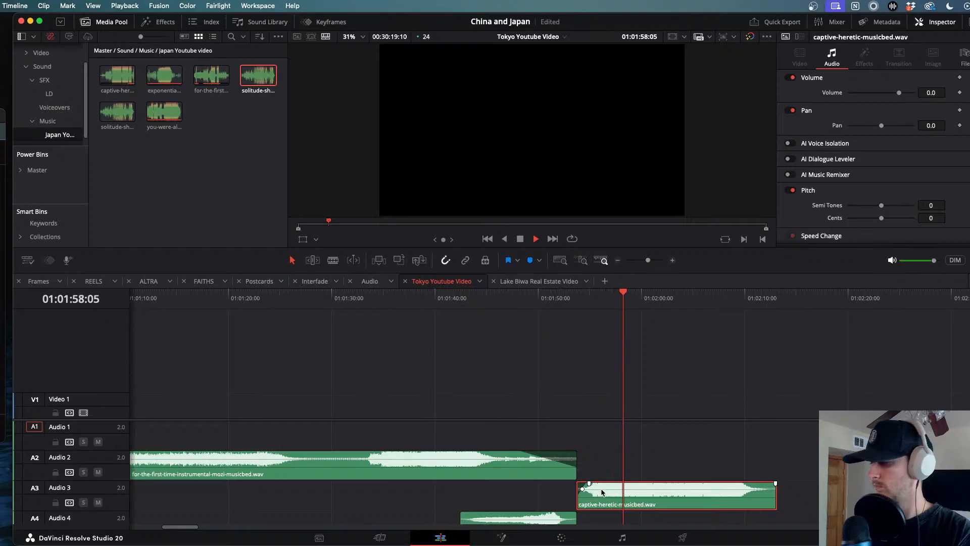
key("super+equal")
key("super+equal")
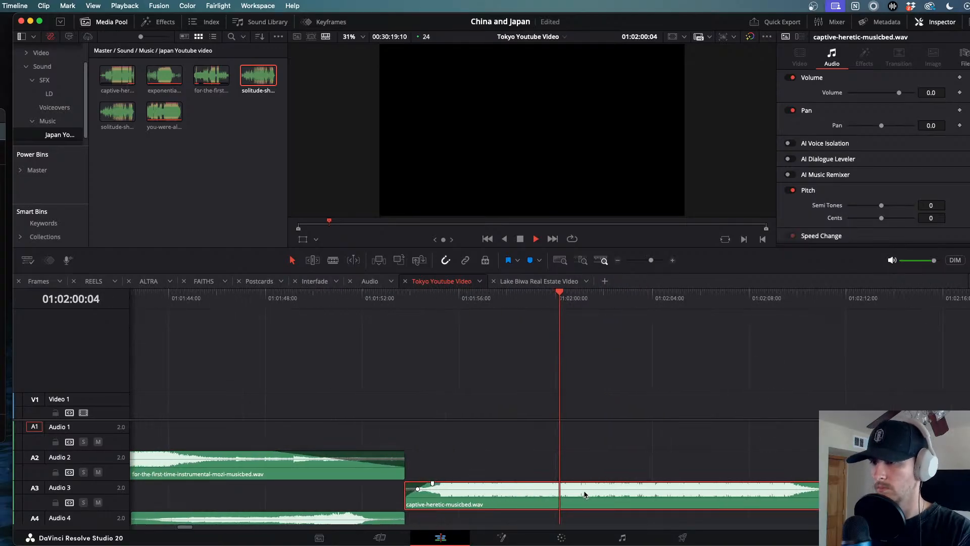
left_click_drag(505, 499, 487, 499)
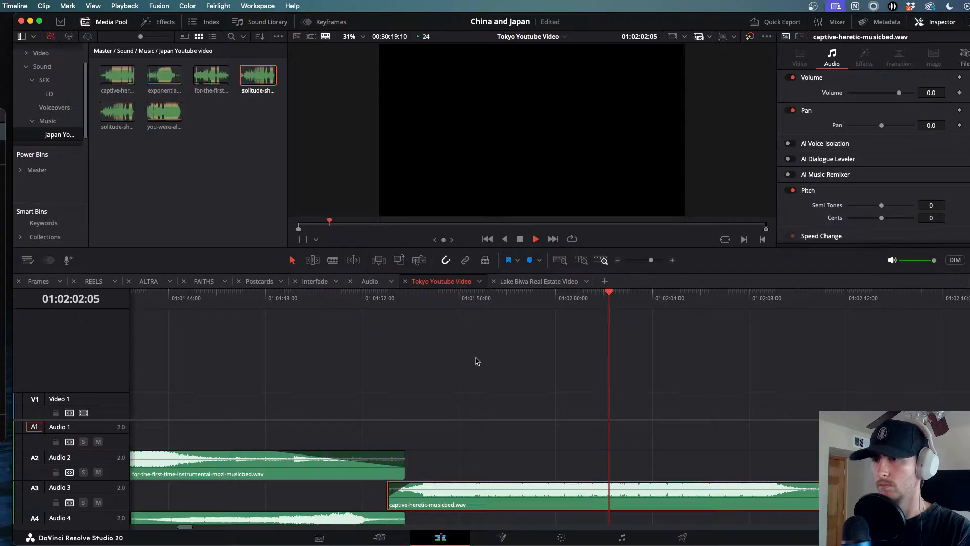
- Audition the transition into the Captive clip on Audio 3 from about 01:01:52 and select that clip's end edit point
left_click_drag(533, 300, 372, 297)
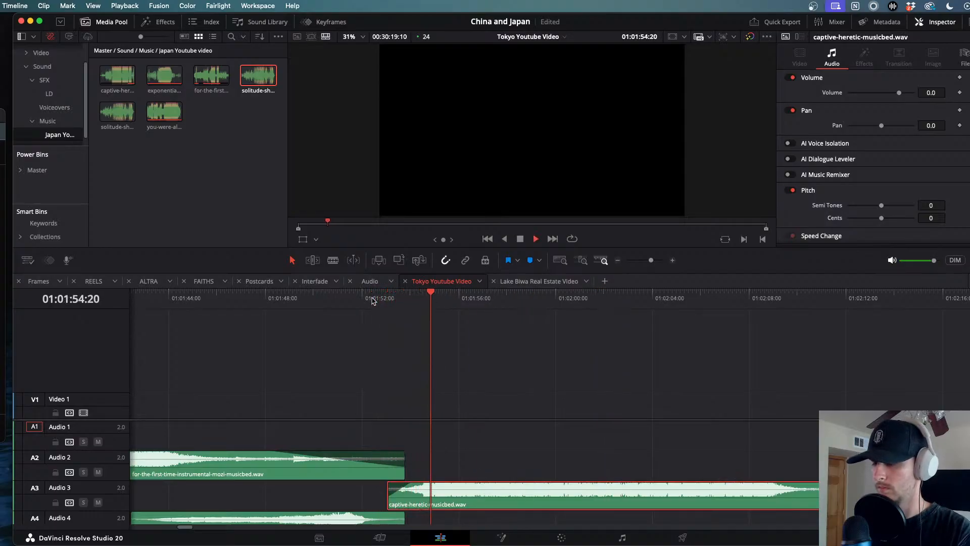
scroll(412, 381, "down", 4)
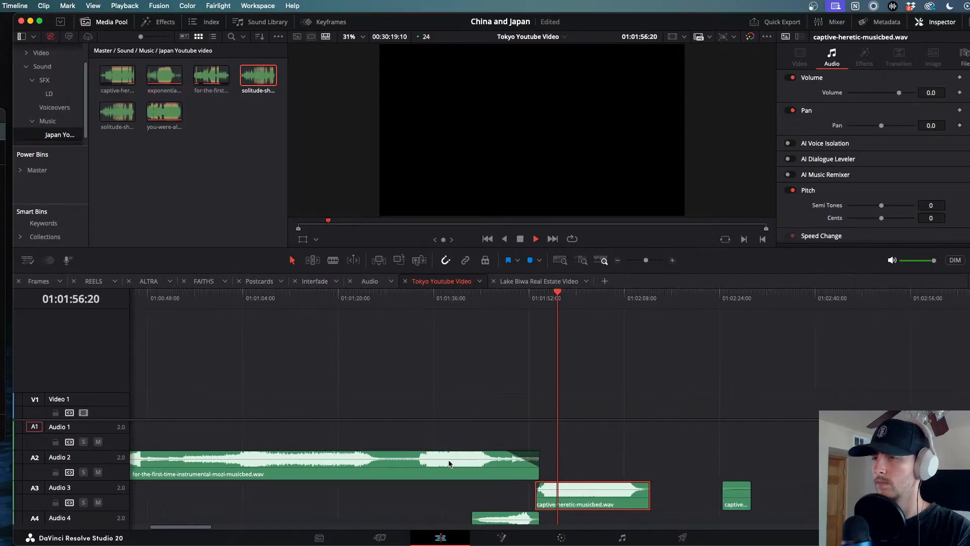
scroll(589, 479, "down", 2)
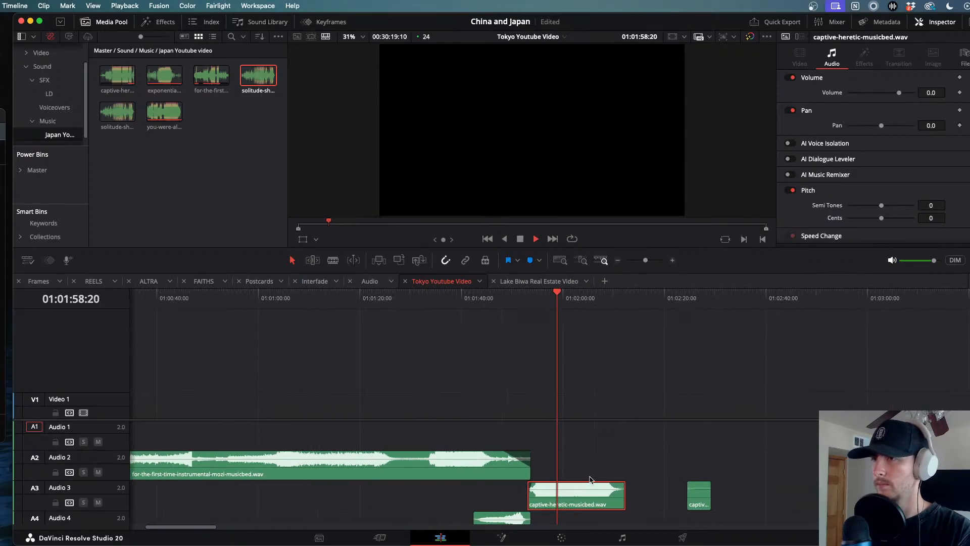
scroll(589, 479, "down", 3)
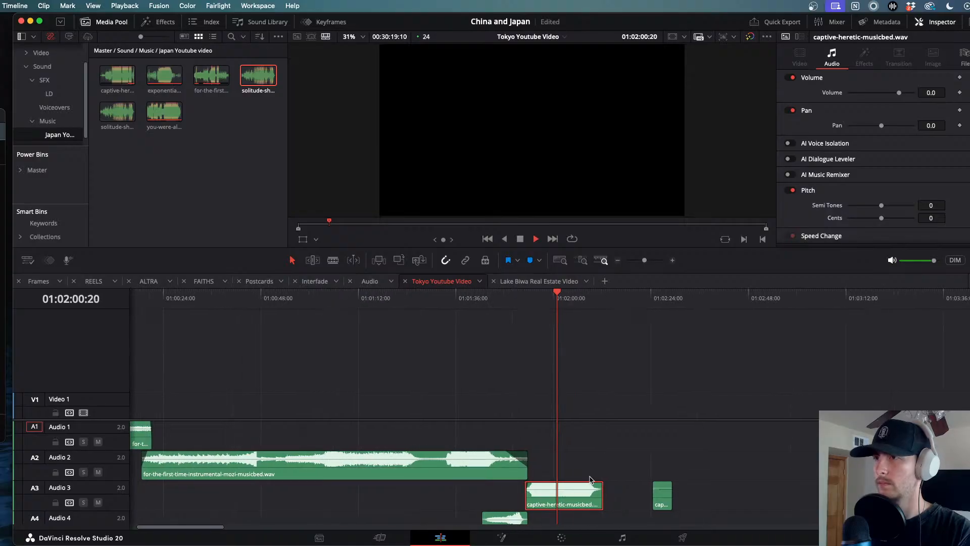
scroll(590, 479, "down", 2)
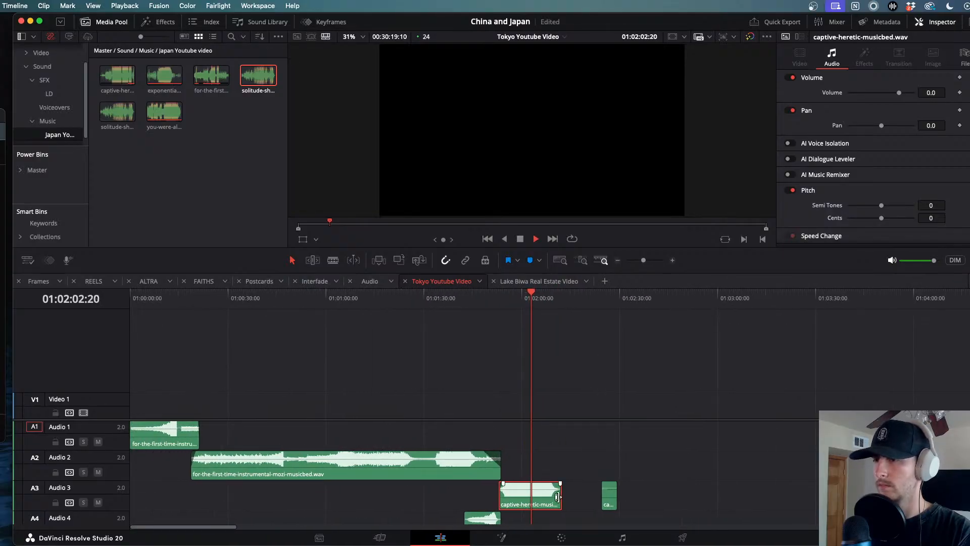
mouse_move(558, 497)
left_mouse_down()
mouse_move(566, 497)
mouse_move(558, 497)
left_mouse_up()
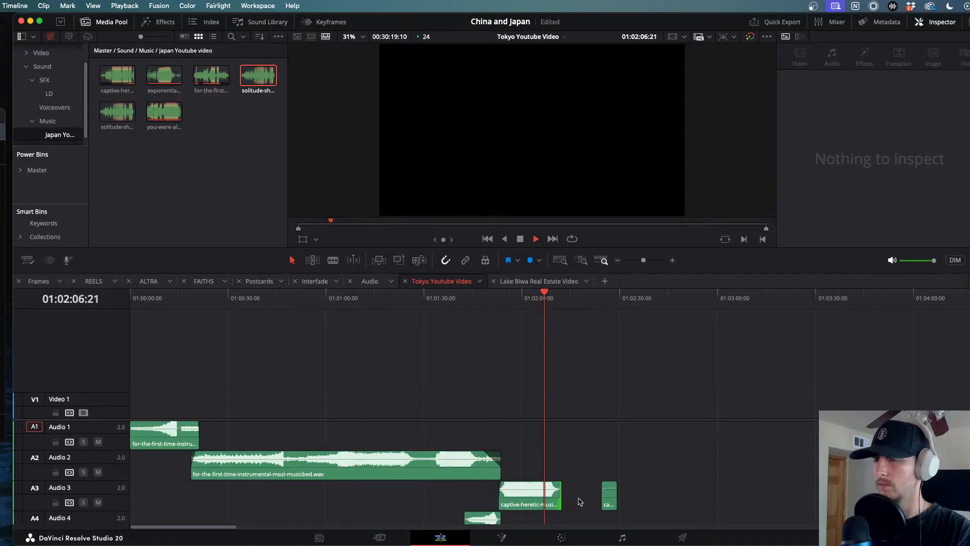
scroll(577, 482, "up", 5)
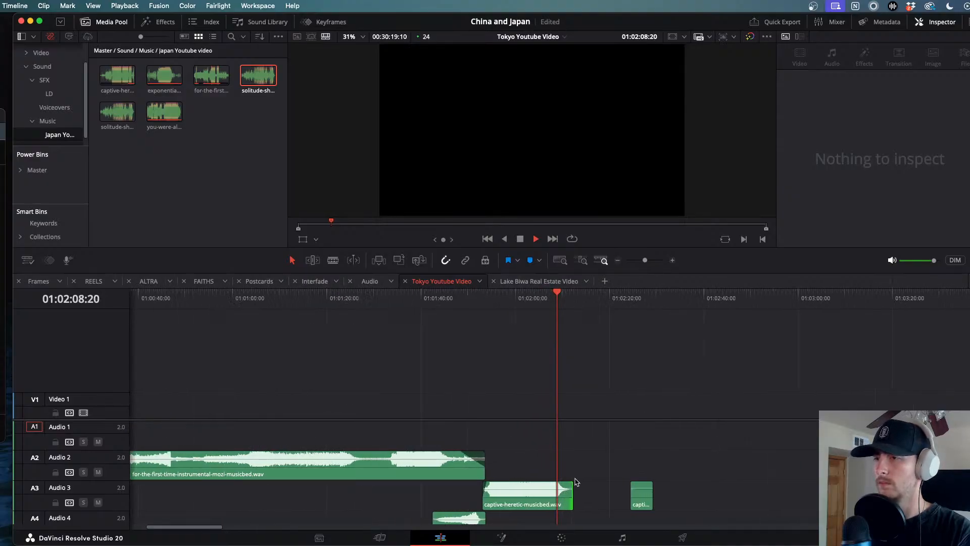
- Play the arranged music from the start of the timeline through the first clip change
left_click_drag(447, 299, 32, 326)
key("space")
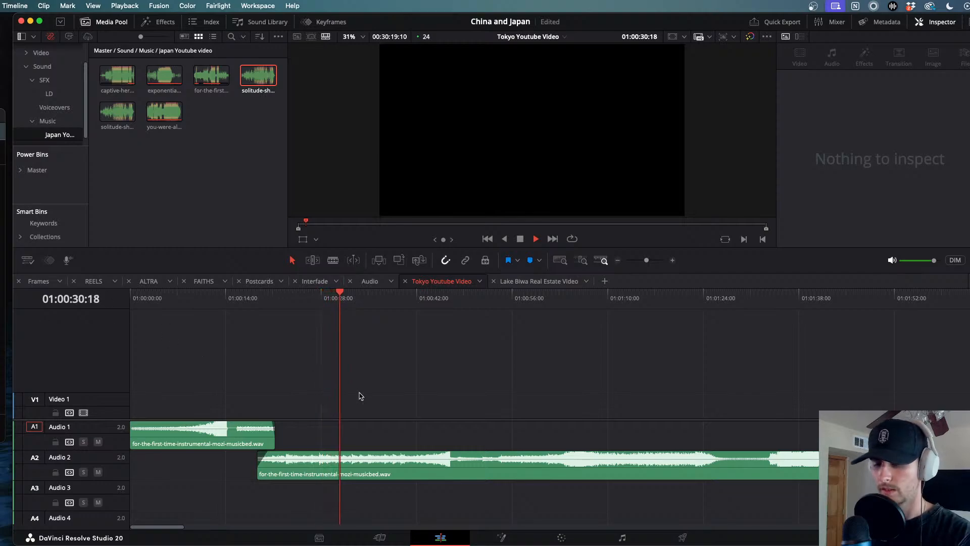
- Extend the start of the next Captive clip on Audio 2 and position it at about 01:02:11, slightly overlapping the Audio 3 clip's end
scroll(397, 406, "up", 3)
scroll(397, 406, "down", 2)
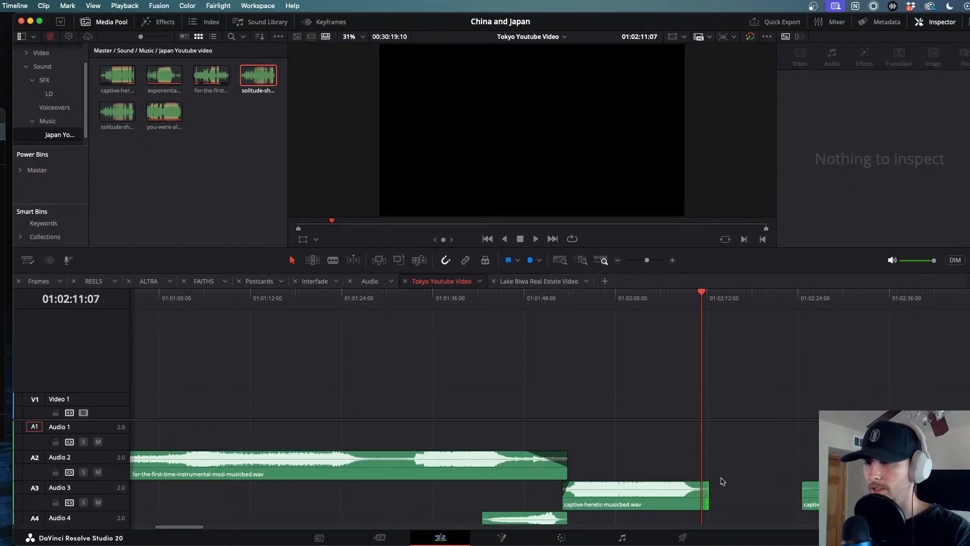
key("super+minus")
key("super+minus")
key("super+minus")
key("super+minus")
key("super+minus")
left_click_drag(533, 496, 507, 437)
left_click(798, 470)
left_click_drag(572, 472, 688, 474)
left_click_drag(625, 462, 529, 438)
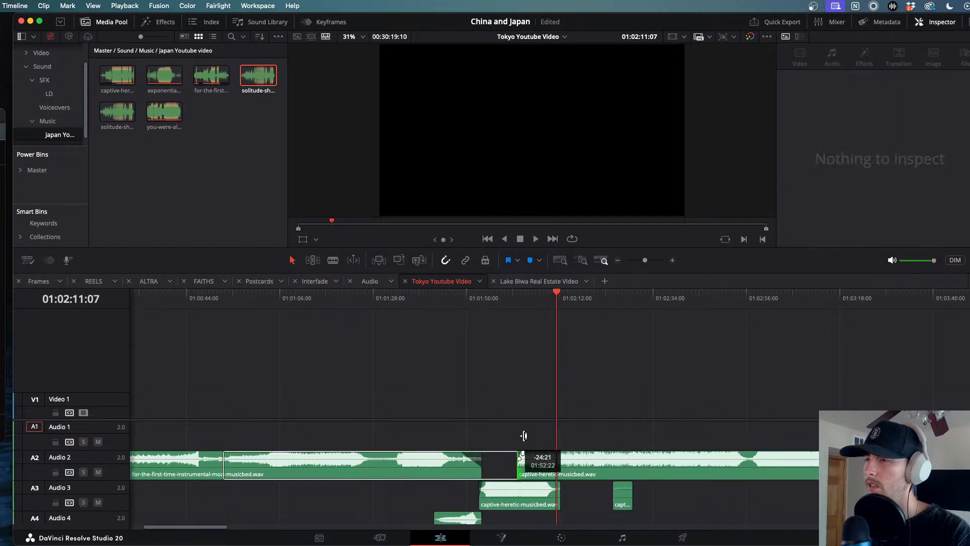
left_click_drag(578, 478, 560, 463)
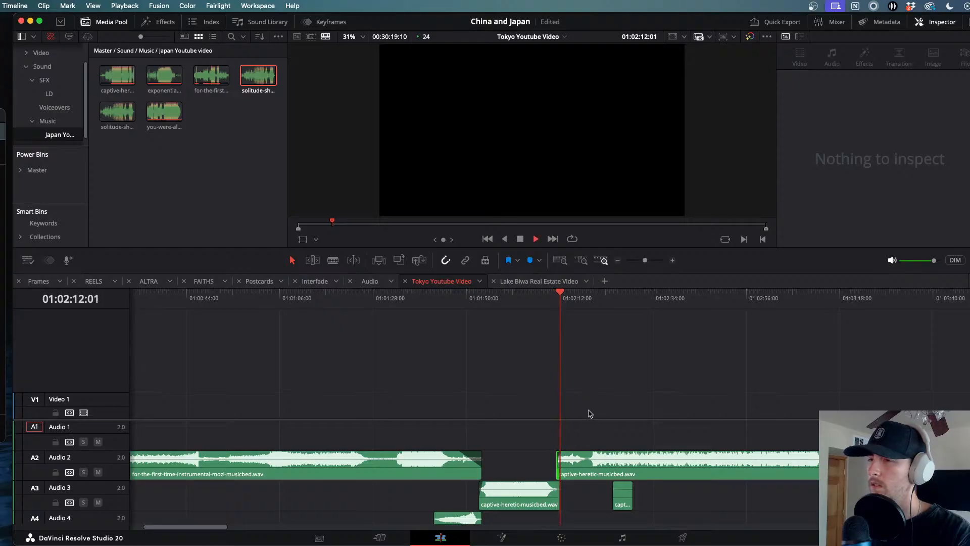
- Audition the Captive clip on Audio 2 from about 01:02:12 to the quieter passage near 01:03:13, minimizing the Messages window
scroll(589, 432, "up", 1)
scroll(591, 434, "up", 1)
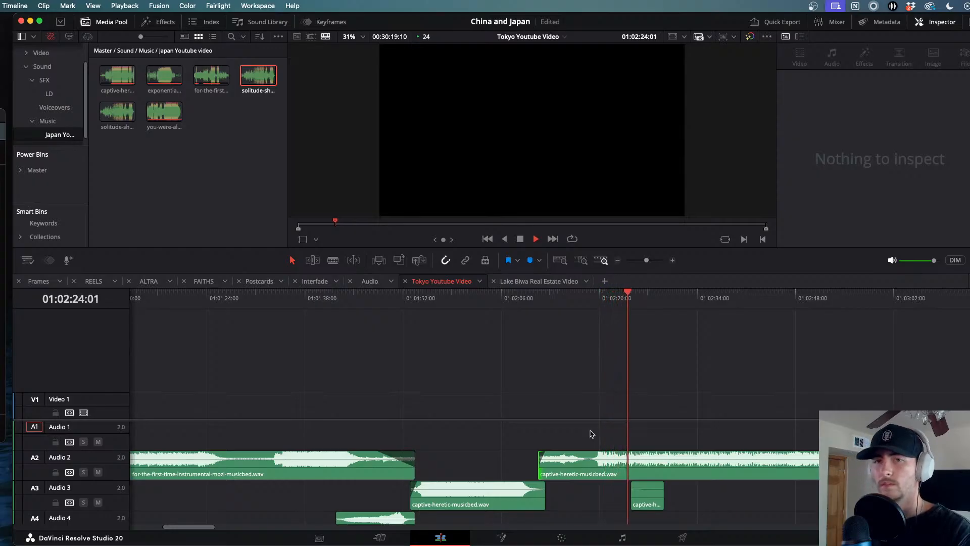
left_click(594, 435)
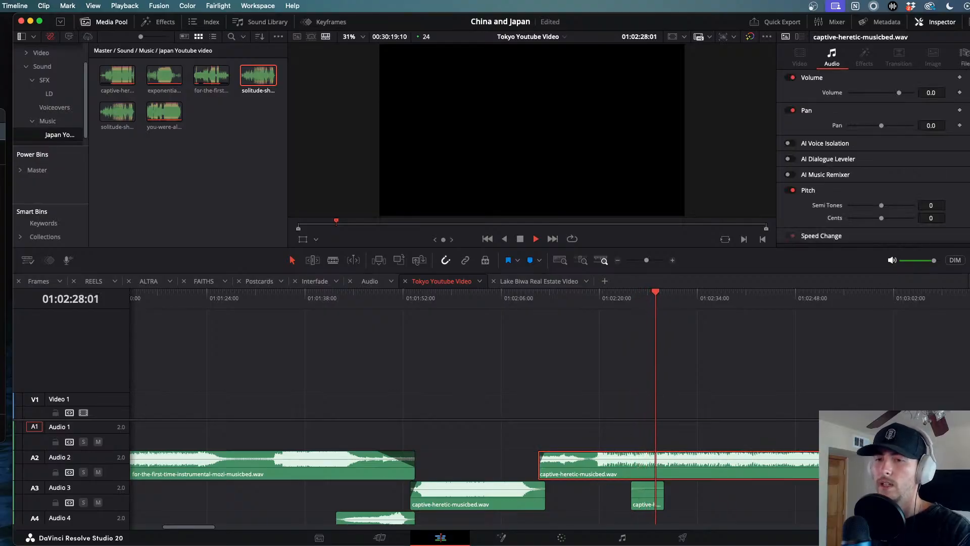
key("super+Tab")
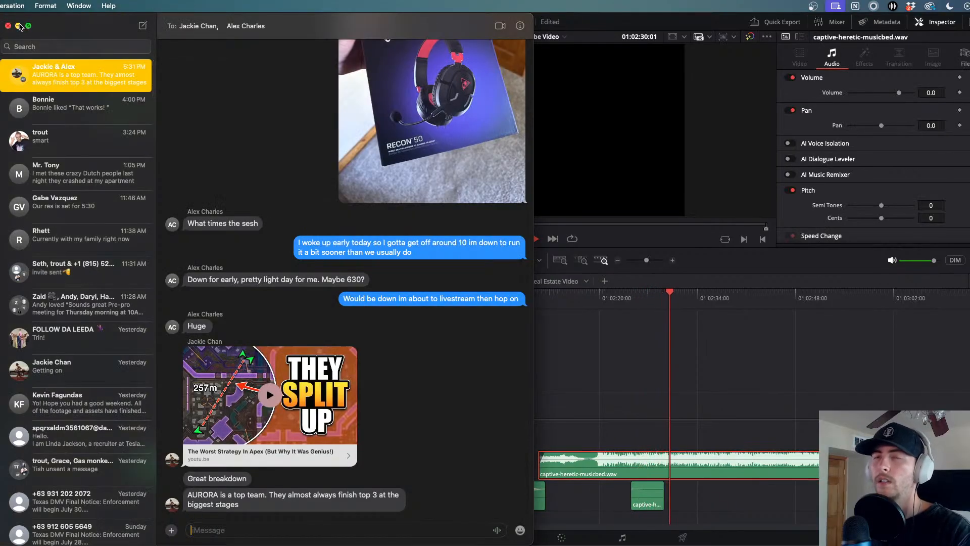
left_click(18, 25)
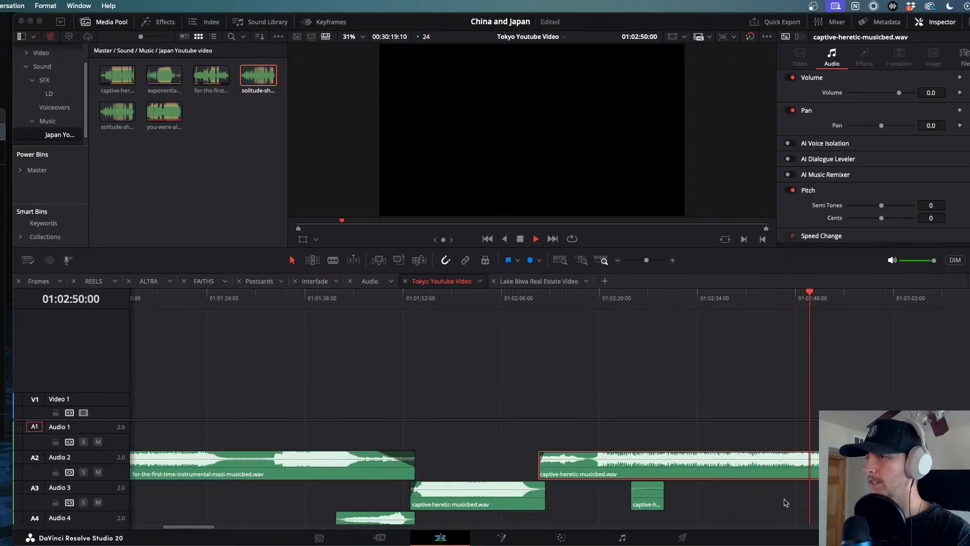
scroll(785, 503, "down", 3)
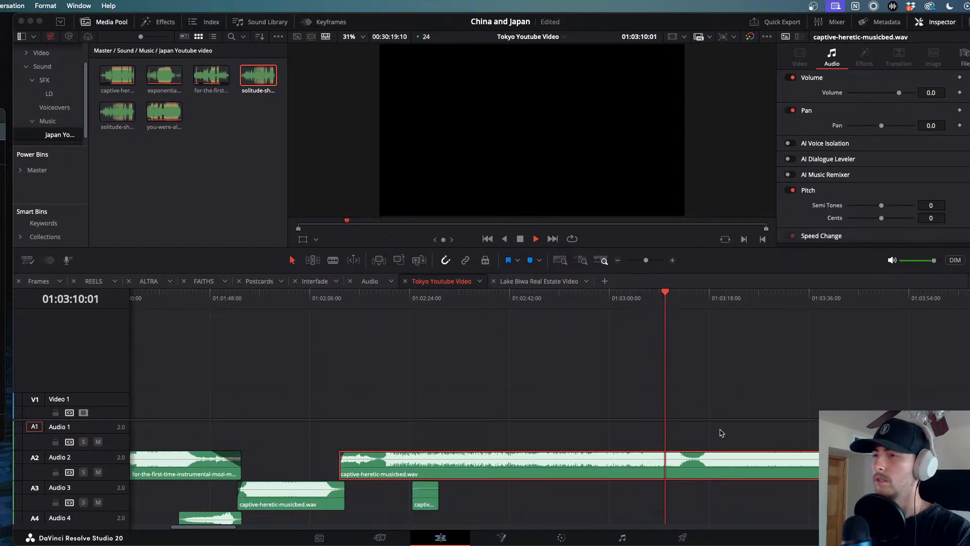
scroll(702, 450, "right", 5)
scroll(677, 475, "down", 1)
scroll(676, 475, "down", 1)
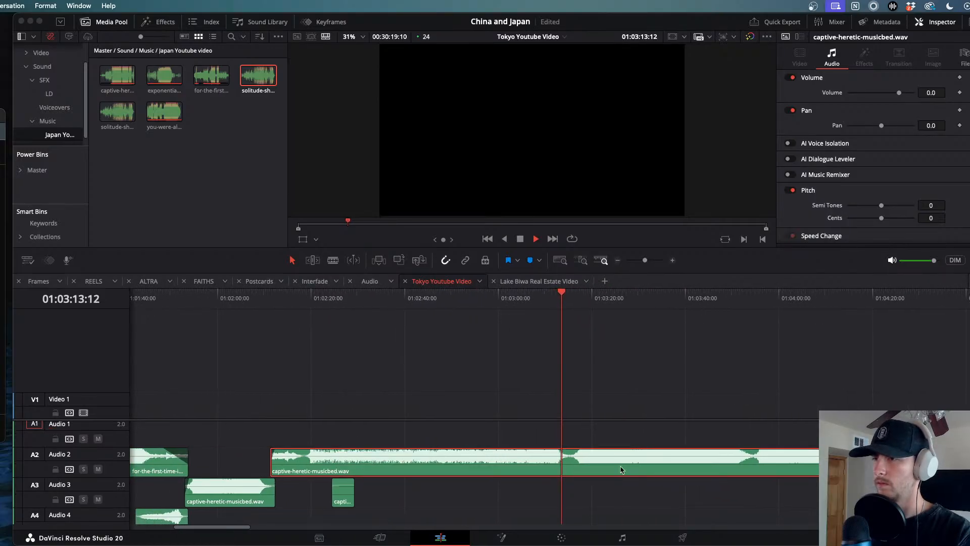
- Split the Captive clip on Audio 2 near 01:03:15, place its ending on Audio 3 with a short faded overlap, and audition the transition
left_click(585, 465)
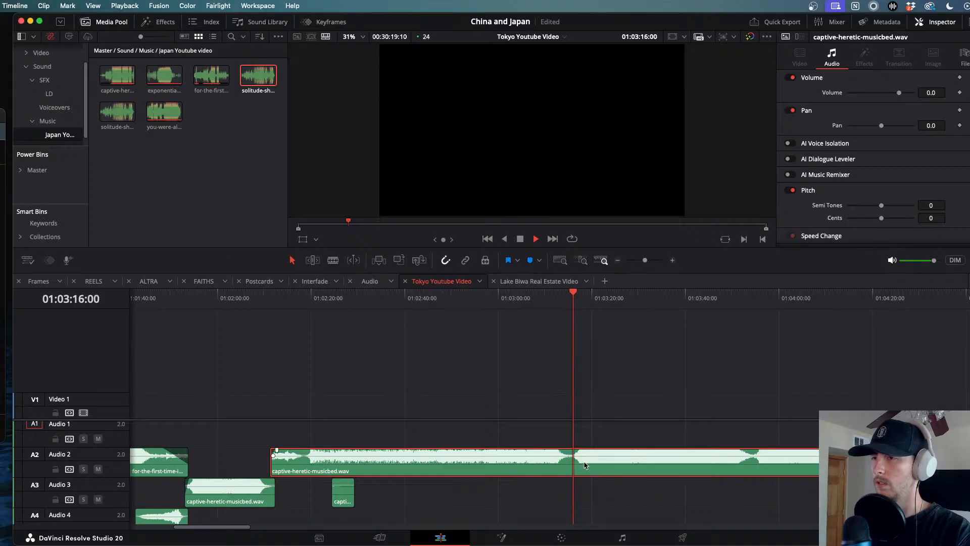
key("j")
key("k")
key("super+b")
left_click_drag(576, 462, 537, 450)
key("super+equal")
key("super+equal")
key("super+equal")
left_click_drag(562, 303, 507, 299)
key("space")
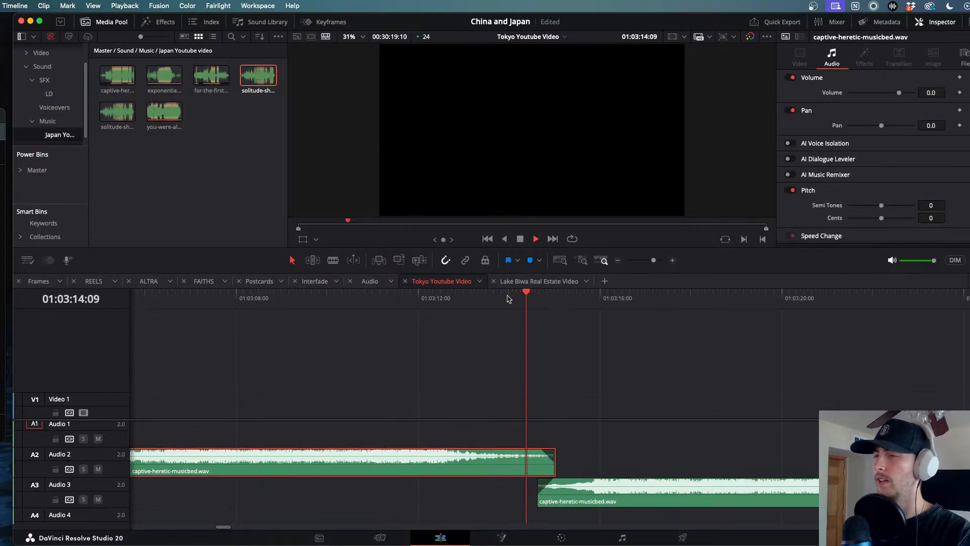
- Play the Captive ending piece on Audio 3 through to its end at about 01:03:32
scroll(670, 476, "down", 1)
scroll(670, 476, "down", 5)
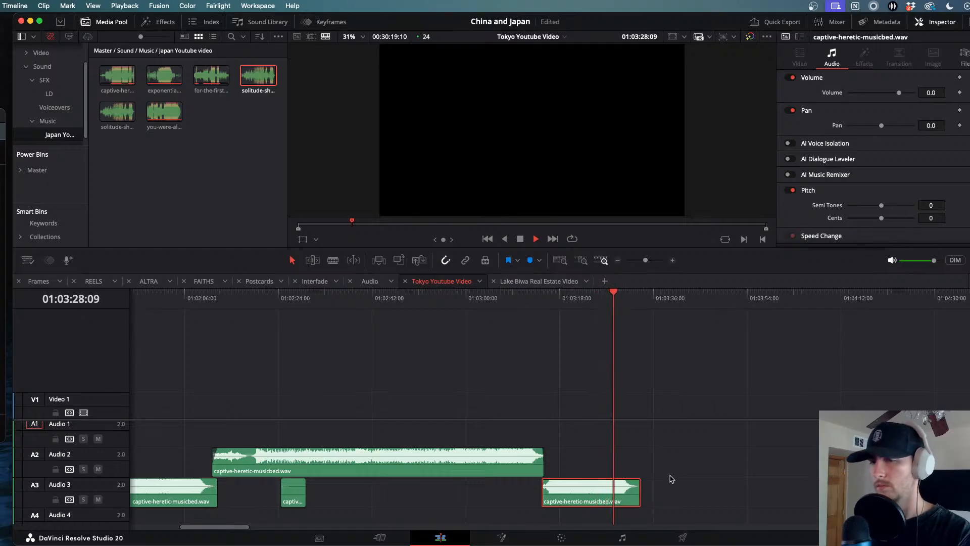
scroll(671, 479, "up", 1)
scroll(670, 479, "down", 5)
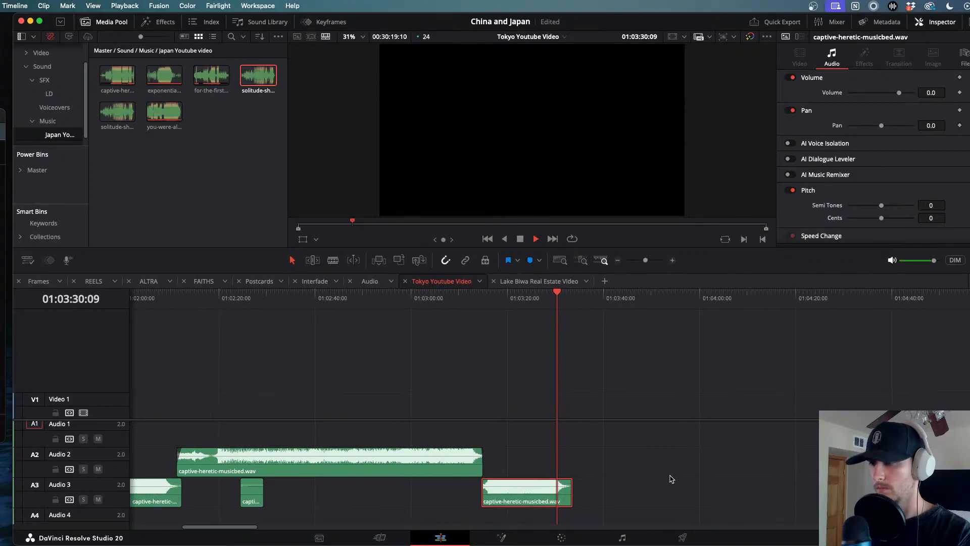
scroll(671, 479, "down", 2)
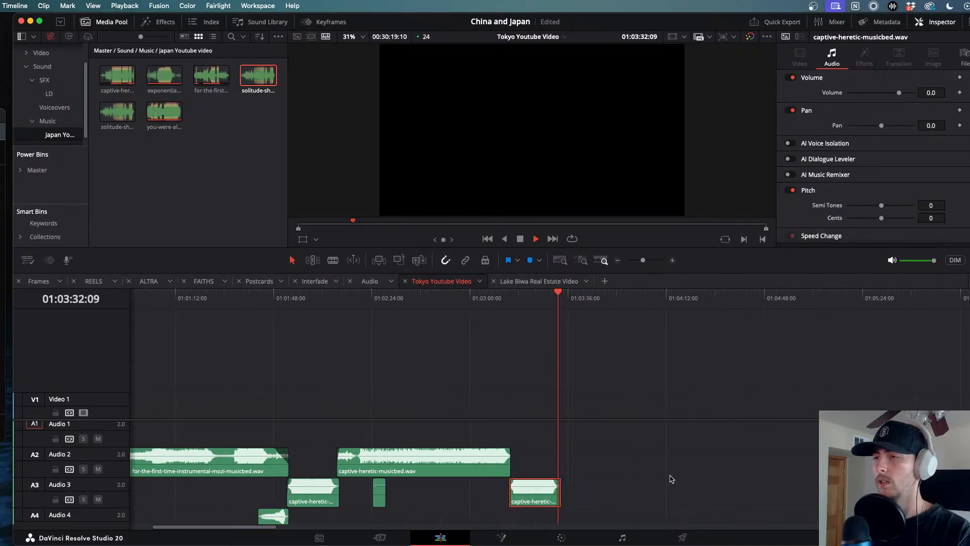
left_click_drag(532, 297, 555, 301)
key("space")
scroll(638, 428, "down", 5)
scroll(638, 429, "down", 1)
key("space")
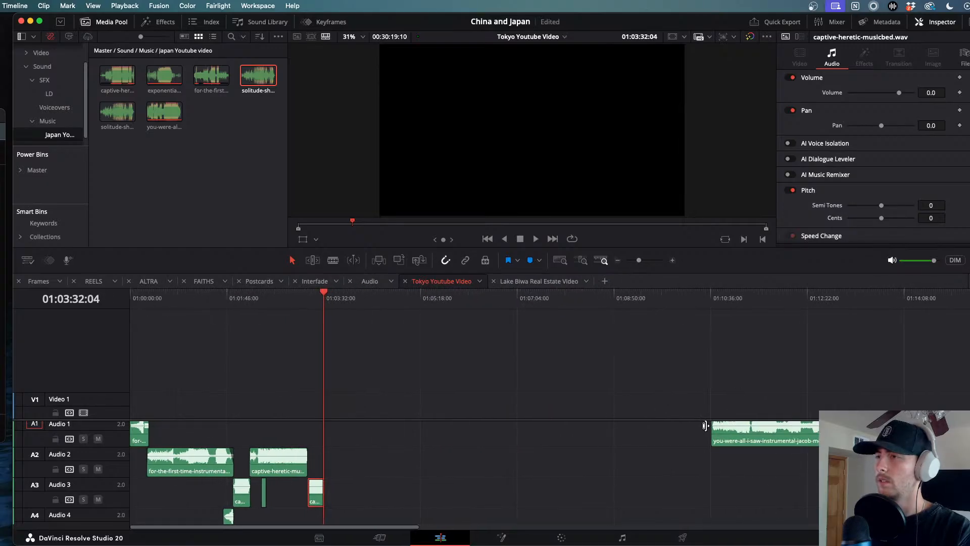
- Place solitude-shawn-williams-musicbed.wav on Audio 2 directly after the Captive ending piece and start auditioning it from its beginning
scroll(742, 434, "right", 8)
scroll(743, 435, "left", 4)
left_click_drag(258, 96, 388, 469)
key("space")
left_click(388, 469)
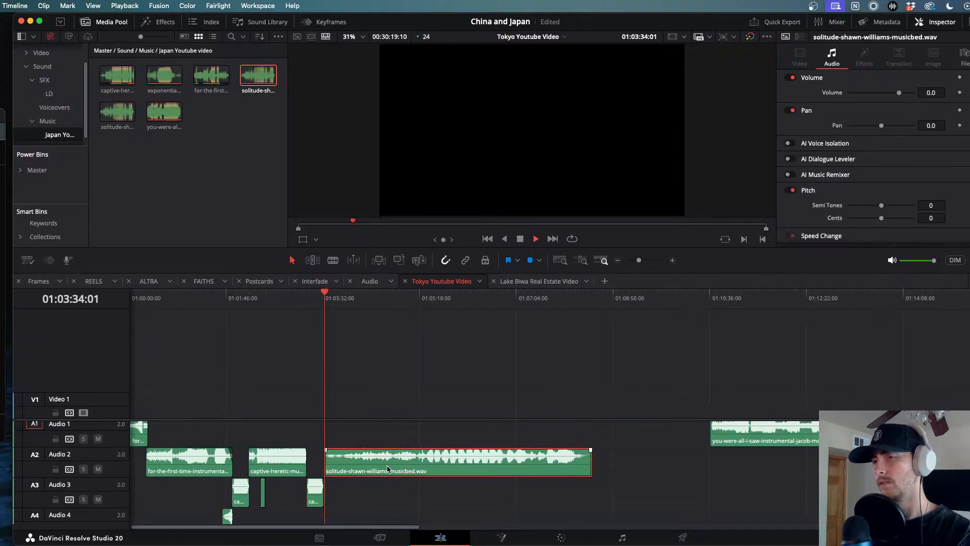
key("super+equal")
key("super+equal")
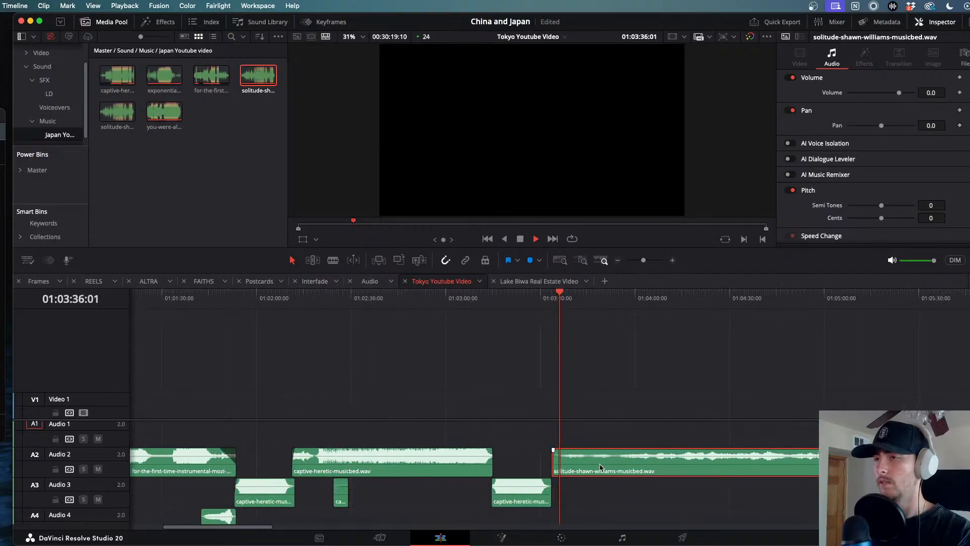
- Listen to the Solitude clip on Audio 2 from about 01:05:11 through to about 01:06:31
left_click_drag(584, 307, 858, 318)
scroll(858, 317, "right", 3)
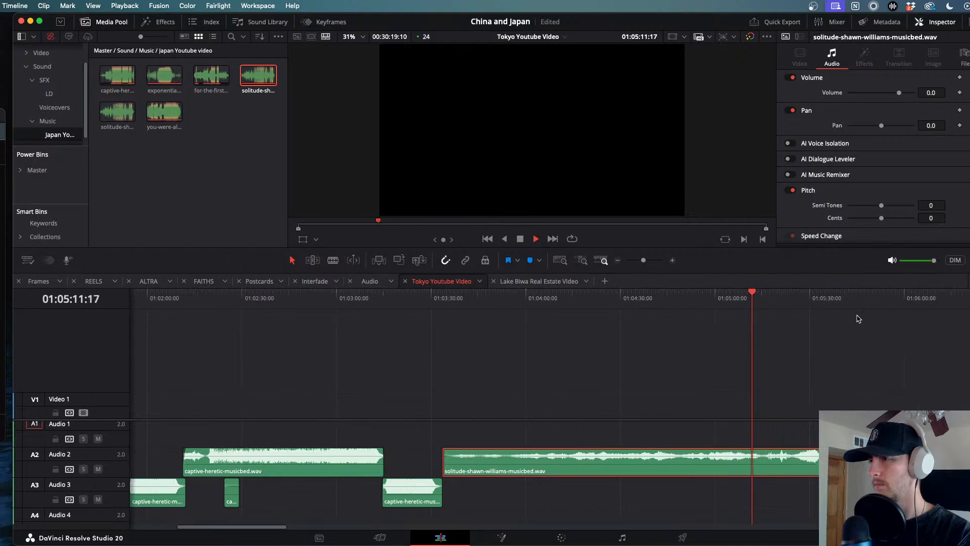
left_click(762, 298)
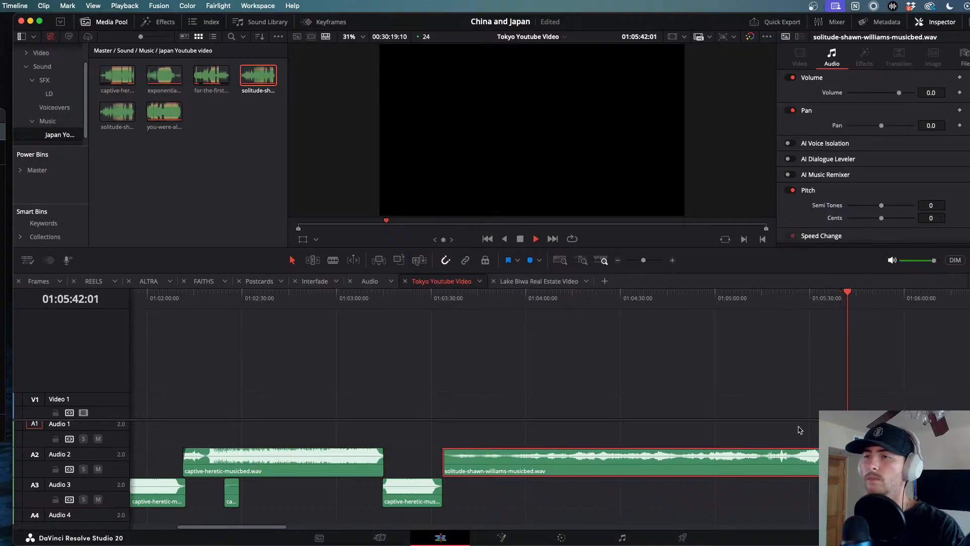
scroll(707, 416, "down", 4)
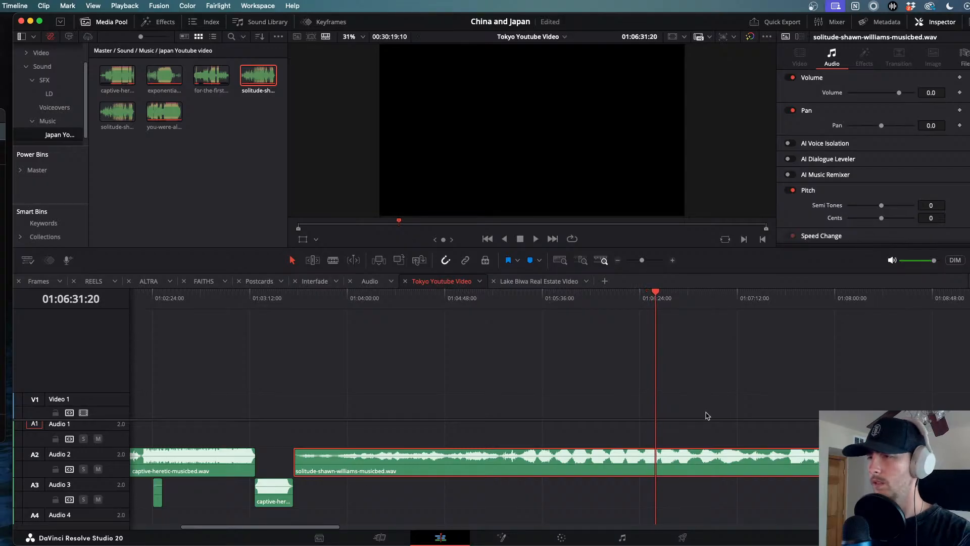
- Play the music from the start of the timeline through the first overlap and the Audio 2 clip to about 01:00:50
scroll(707, 415, "down", 5)
left_click_drag(151, 298, 112, 306)
key("space")
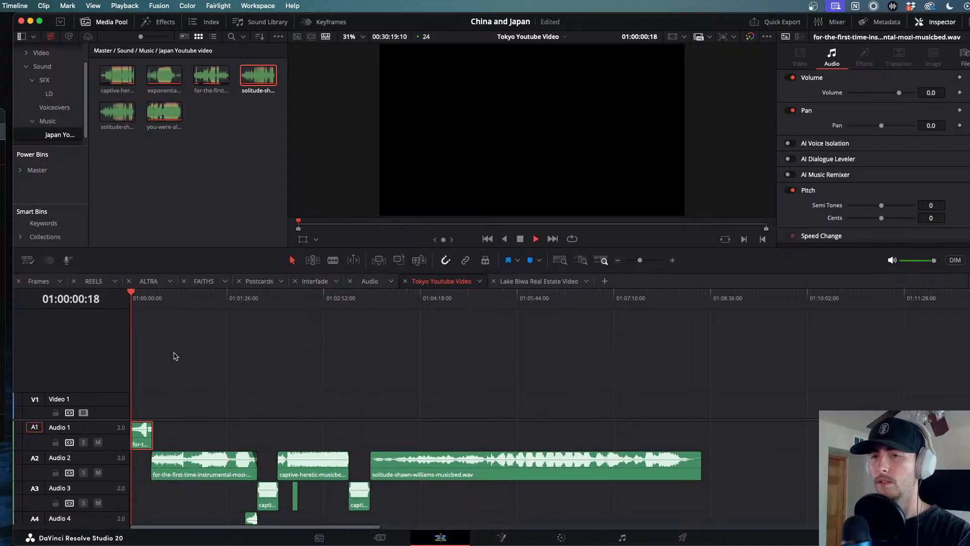
scroll(173, 356, "up", 5)
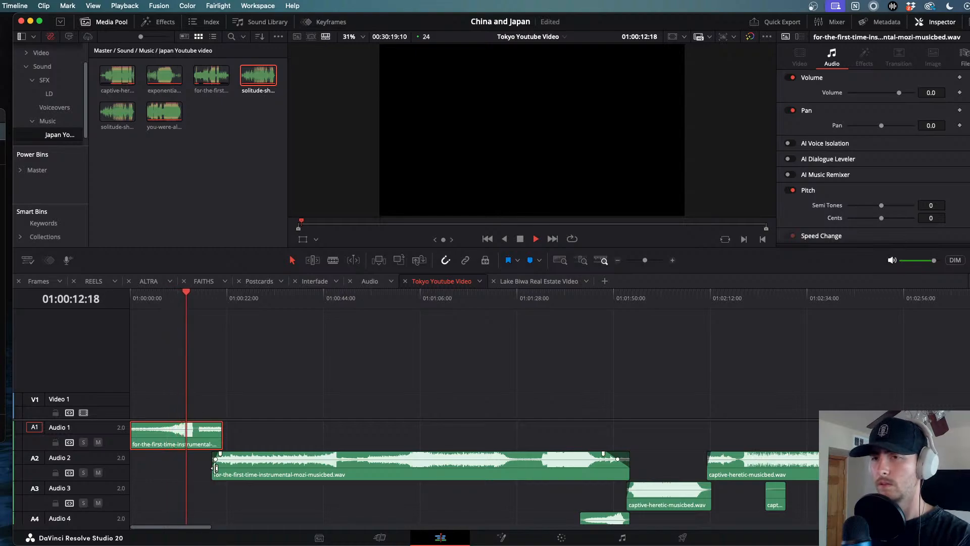
key("super+equal")
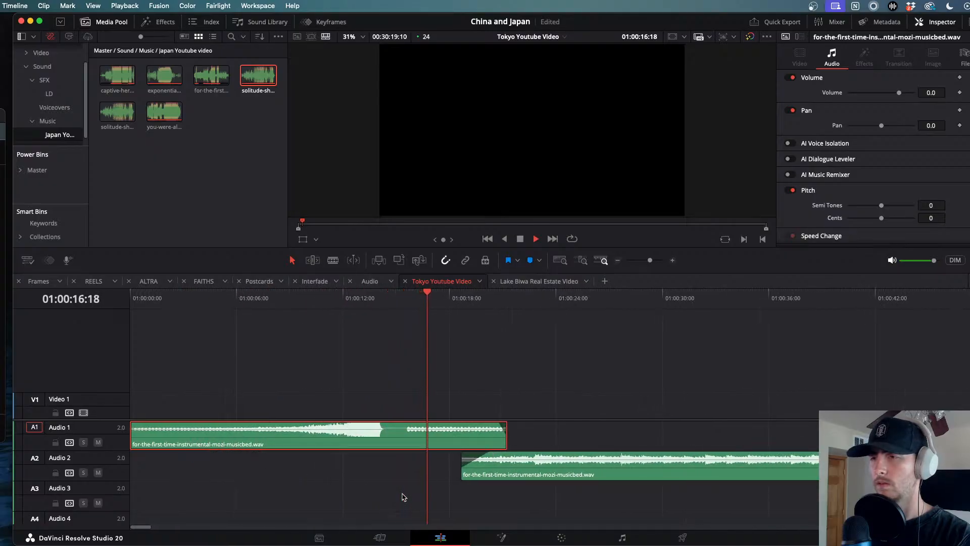
key("super+minus")
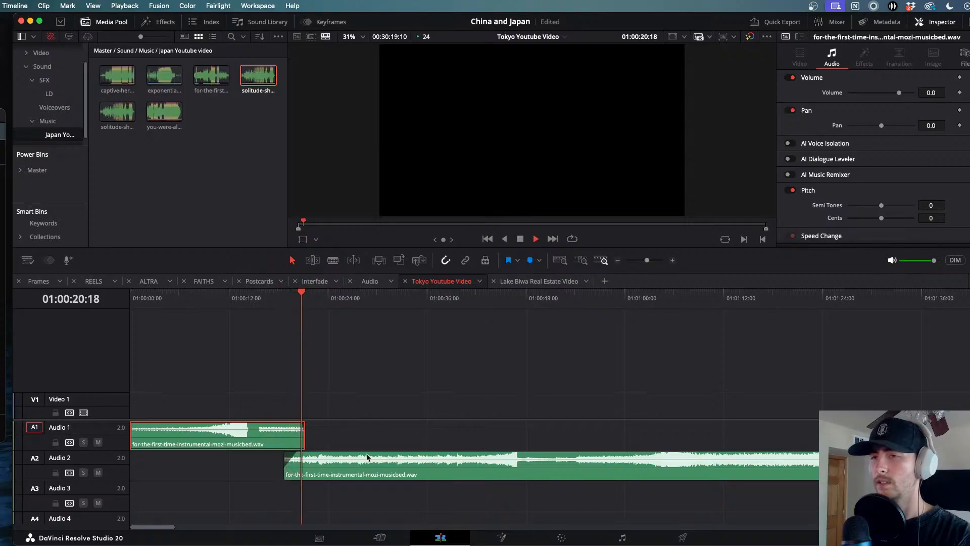
left_click(411, 465)
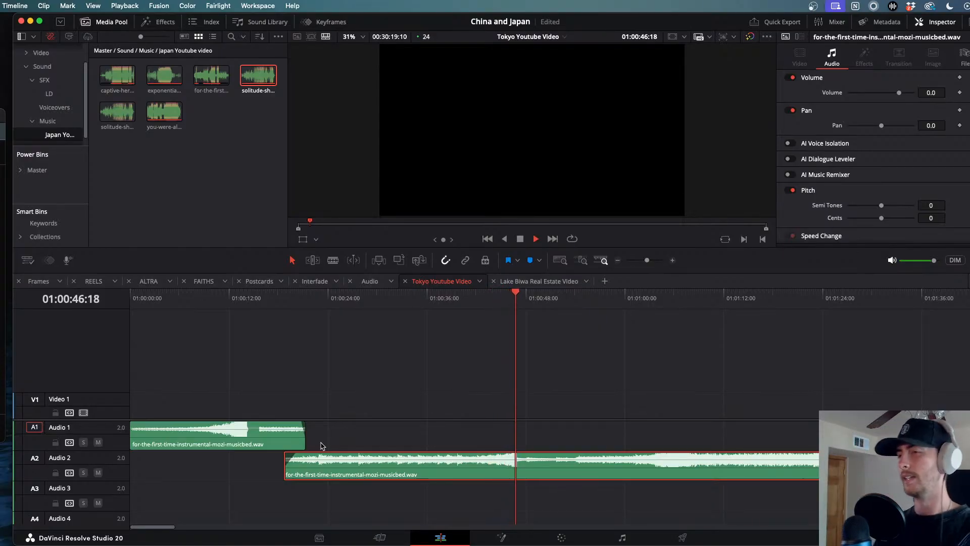
scroll(645, 434, "down", 1)
scroll(645, 434, "down", 3)
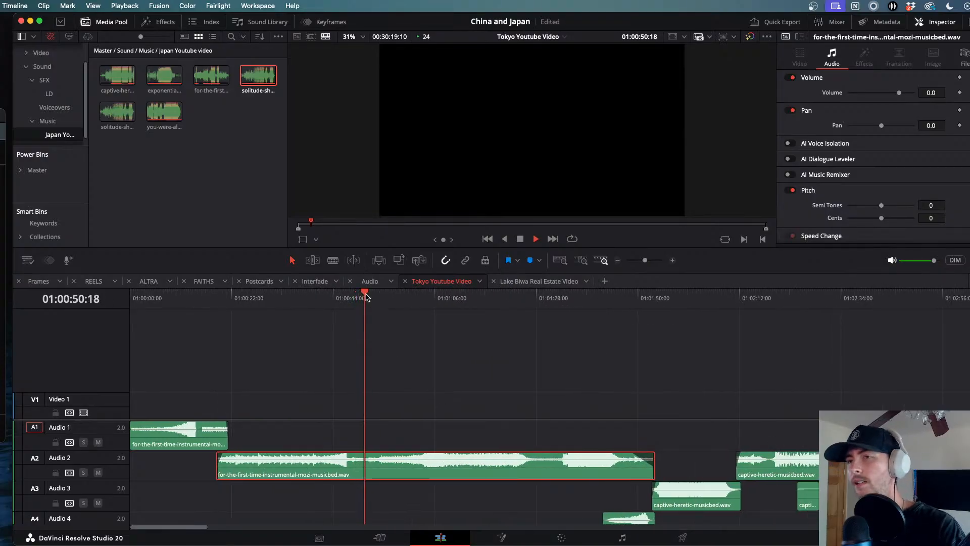
- Replay the opening clip on Audio 1 from the timeline start, skip ahead, and stop playback at about 01:00:14
left_click_drag(368, 295, 130, 297)
key("space")
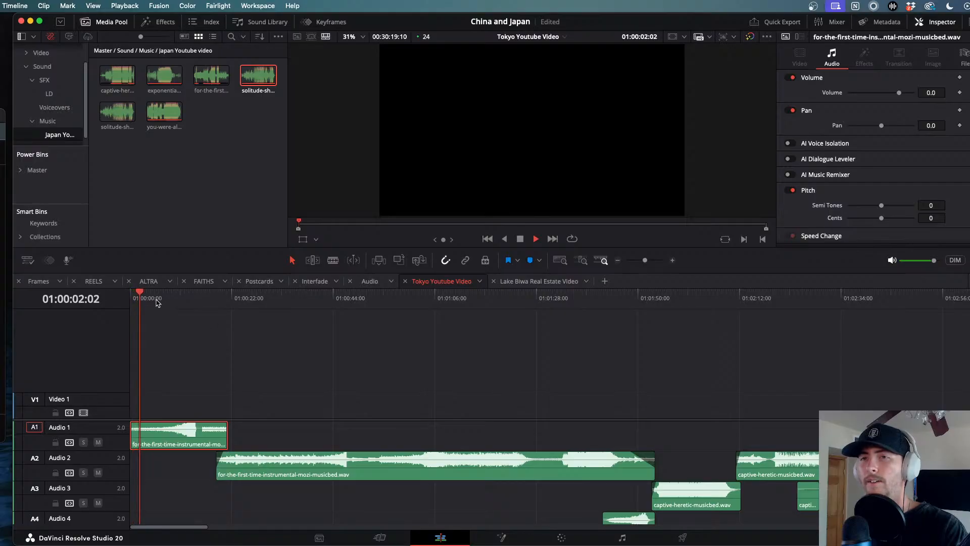
left_click(178, 299)
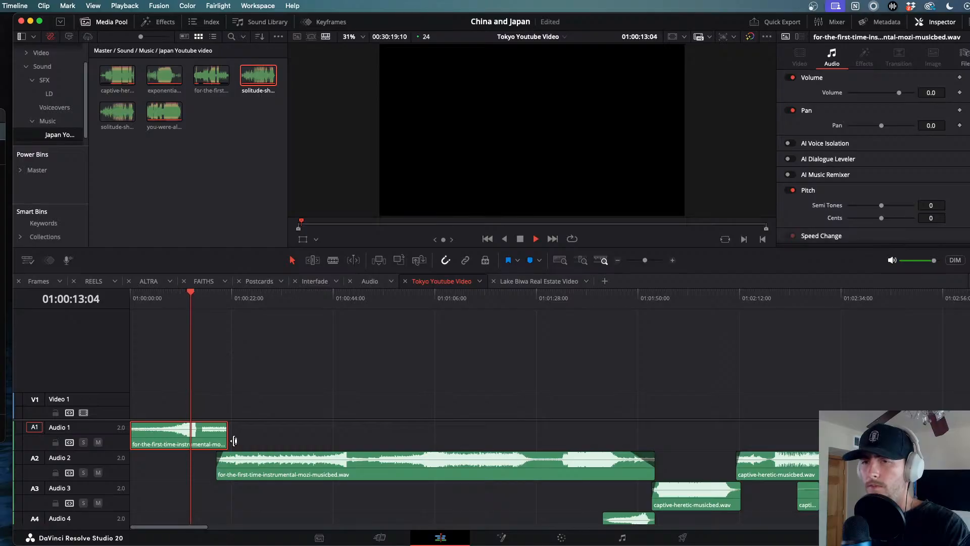
key("space")
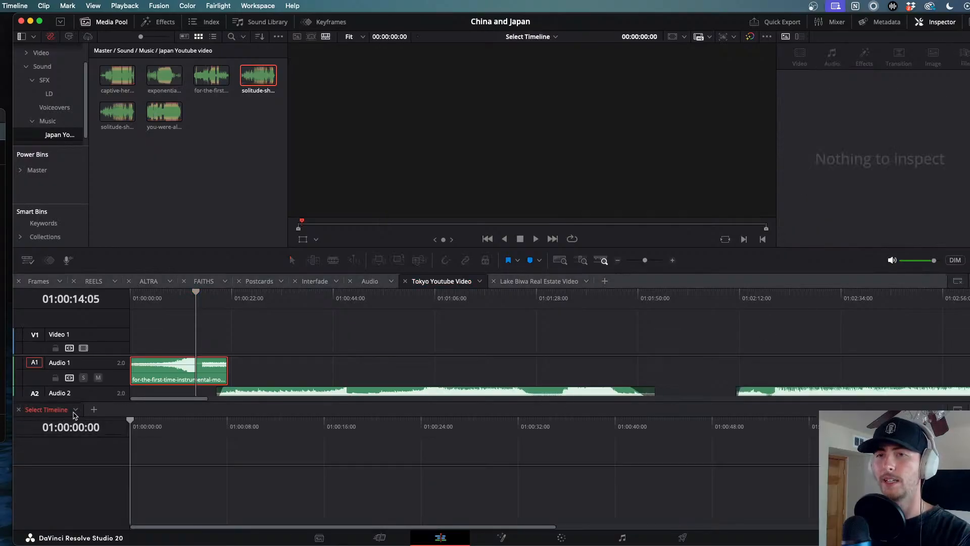
- Load the ALL Selects timeline into the stacked timeline below Tokyo Youtube Video and show its clips
left_click(75, 410)
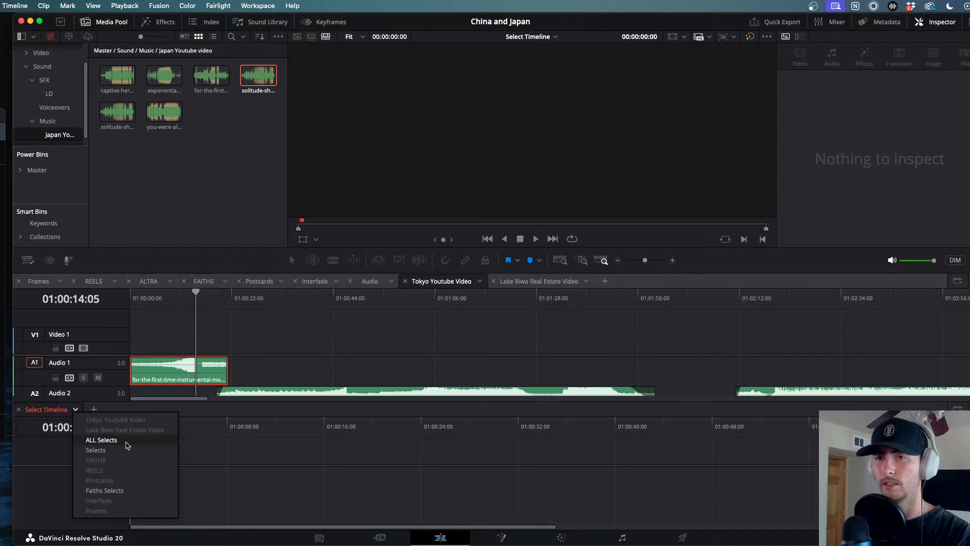
scroll(334, 465, "down", 8)
scroll(334, 465, "down", 10)
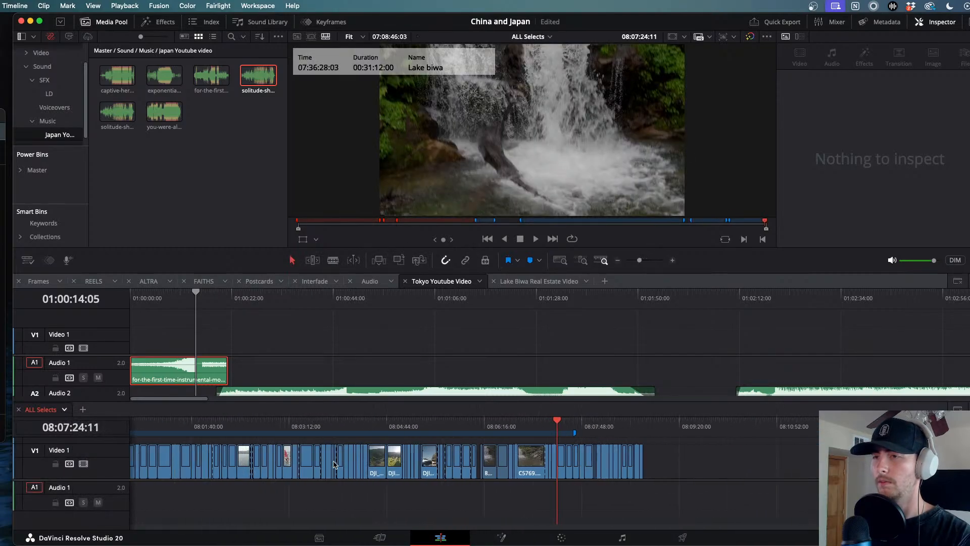
- Scrub the ALL Selects timeline back to the TOKYO section and browse its footage up to about 05:05:42
left_click_drag(556, 423, 237, 481)
scroll(237, 481, "down", 10)
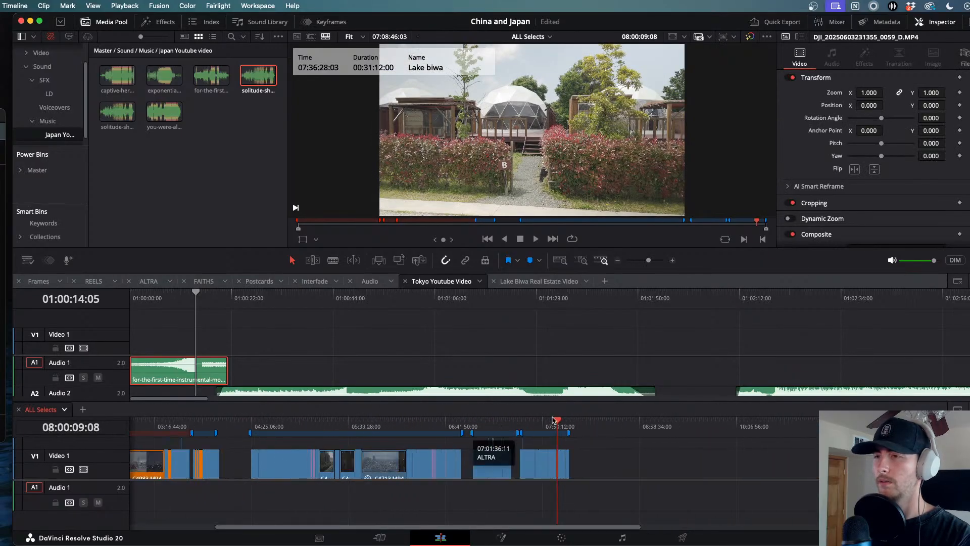
left_click_drag(556, 424, 428, 423)
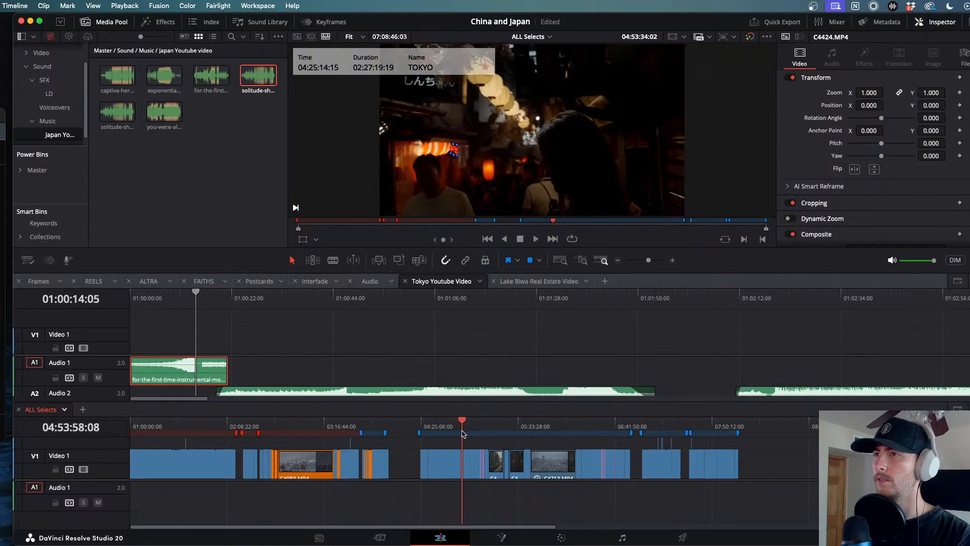
left_click_drag(475, 439, 479, 441)
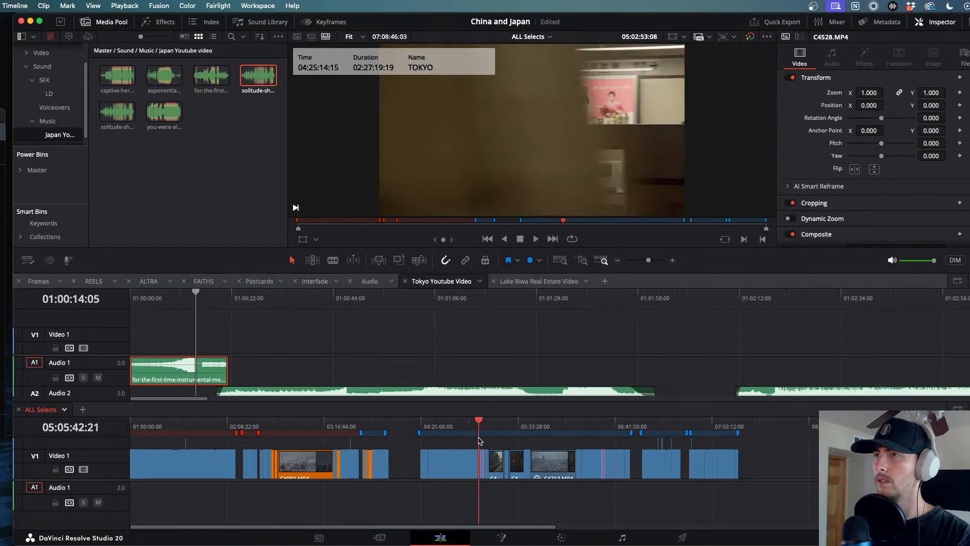
- Enlarge the viewer area above the stacked Tokyo Youtube Video and ALL Selects timelines
left_click_drag(651, 248, 653, 294)
left_click(258, 6)
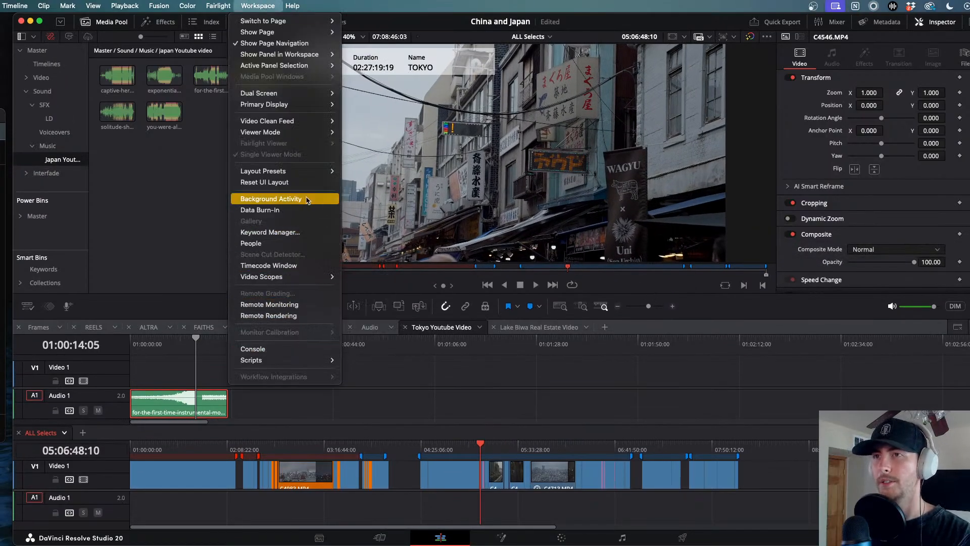
mouse_move(296, 125)
left_click(384, 137)
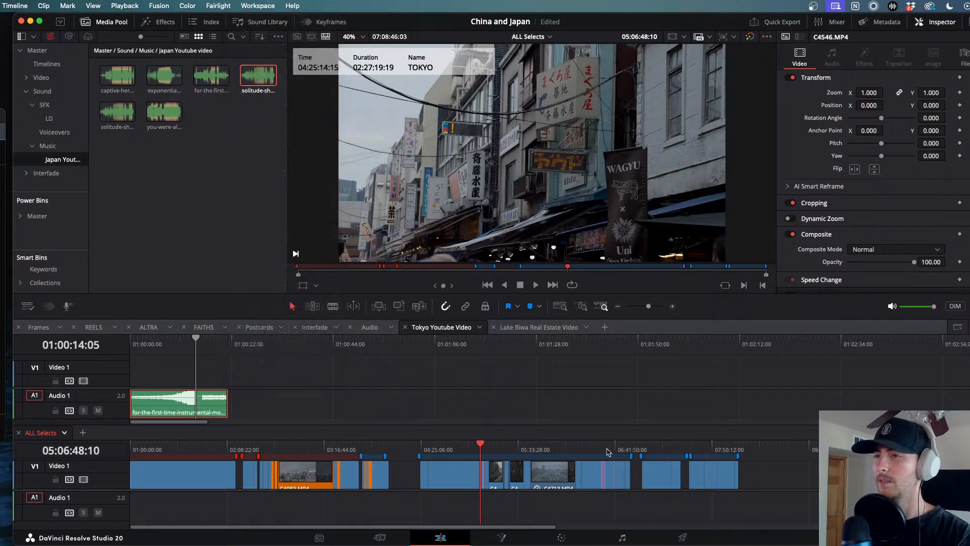
- Scrub the ALL Selects timeline forward through the TOKYO section from 05:06:48 to about 06:41:02
left_click(481, 444)
mouse_move(480, 442)
left_mouse_down()
mouse_move(608, 461)
mouse_move(564, 448)
mouse_move(591, 448)
left_mouse_up()
scroll(547, 459, "right", 5)
scroll(547, 458, "up", 10)
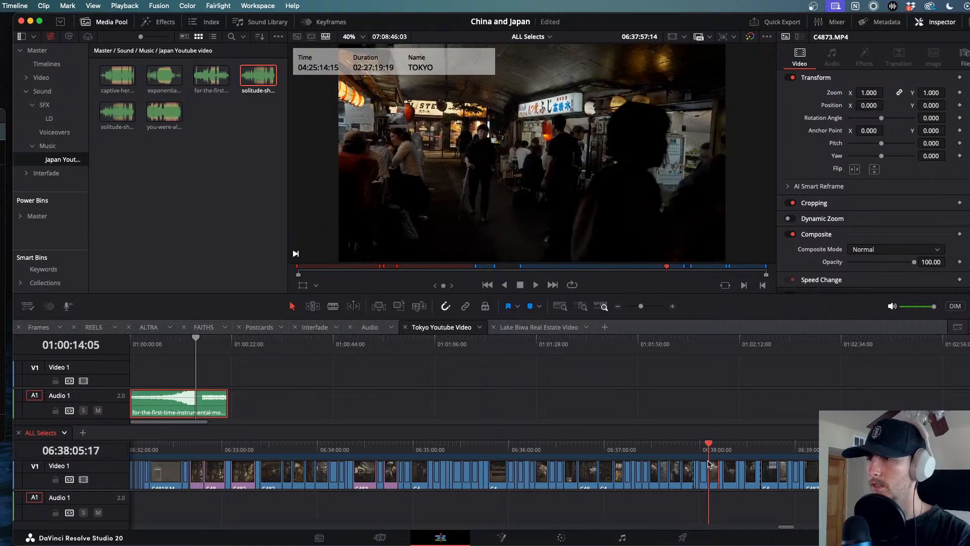
left_click_drag(708, 464, 736, 464)
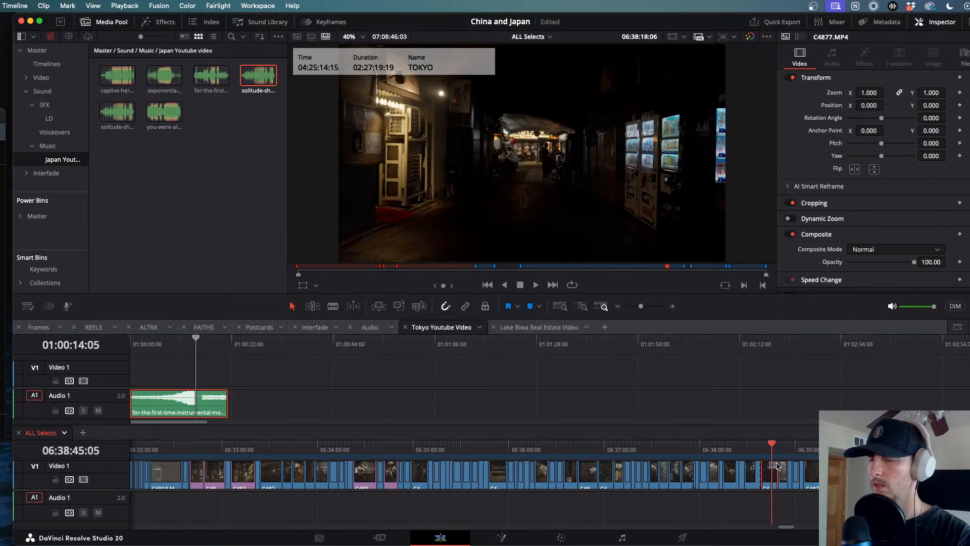
scroll(808, 465, "right", 5)
left_click(605, 446)
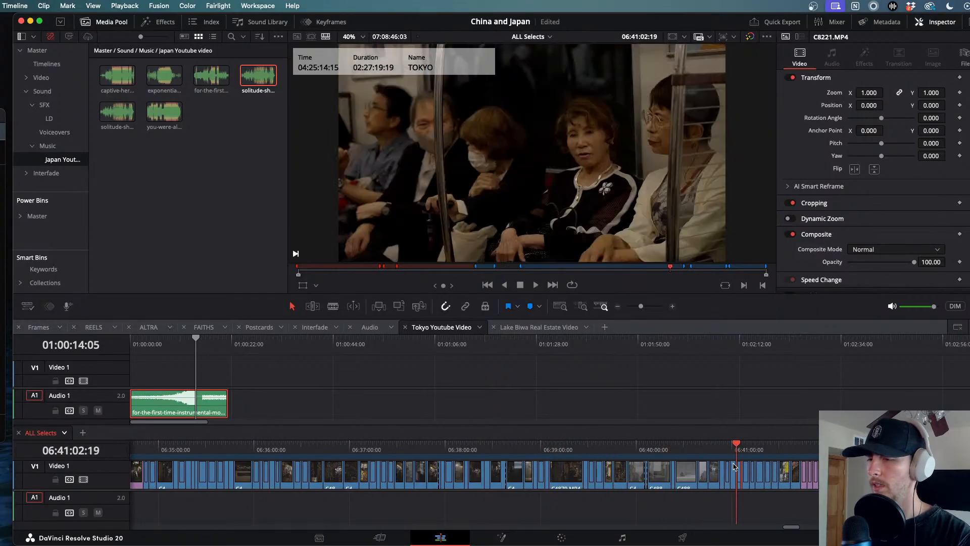
- Continue reviewing the TOKYO footage in ALL Selects from 06:41:02 to about 06:48:07
key("super+minus")
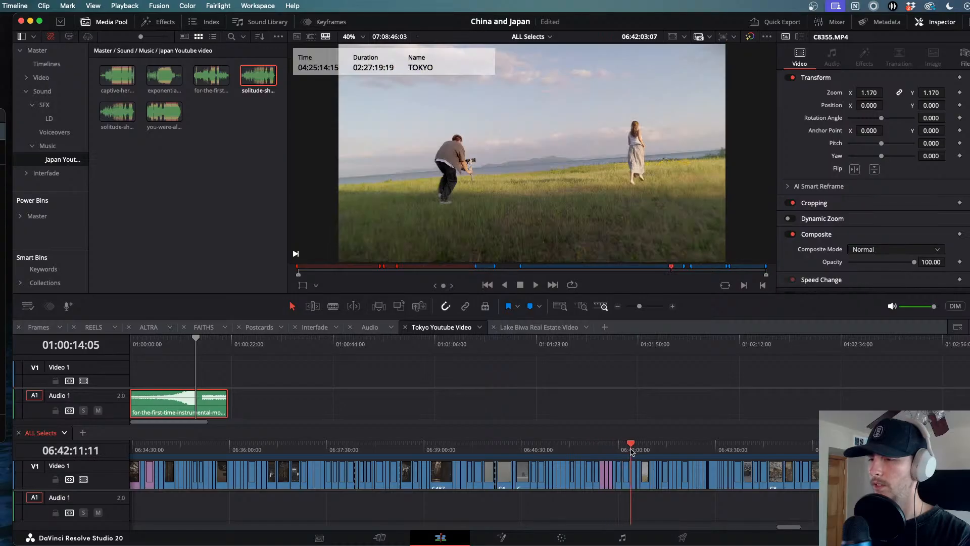
scroll(701, 466, "right", 4)
left_click(510, 444)
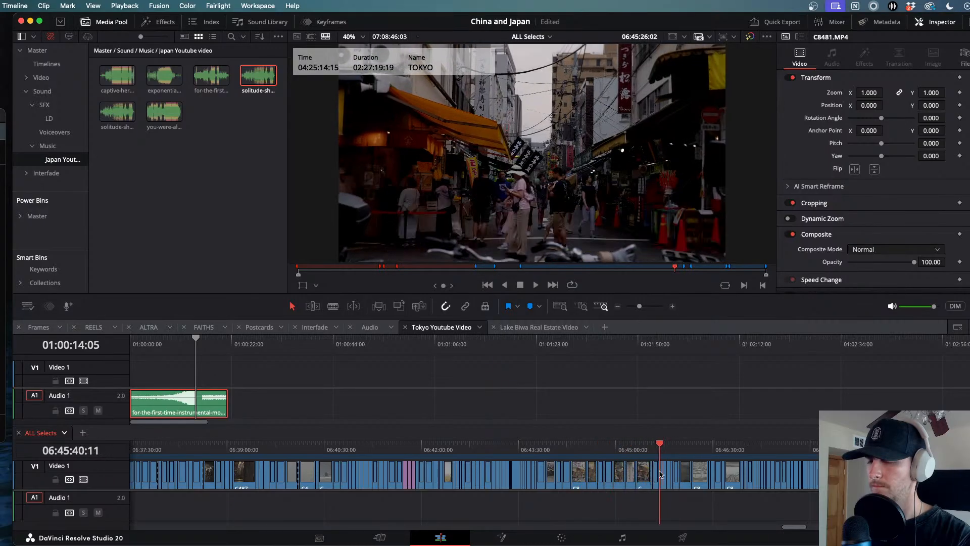
scroll(660, 474, "right", 4)
left_click_drag(480, 443, 536, 451)
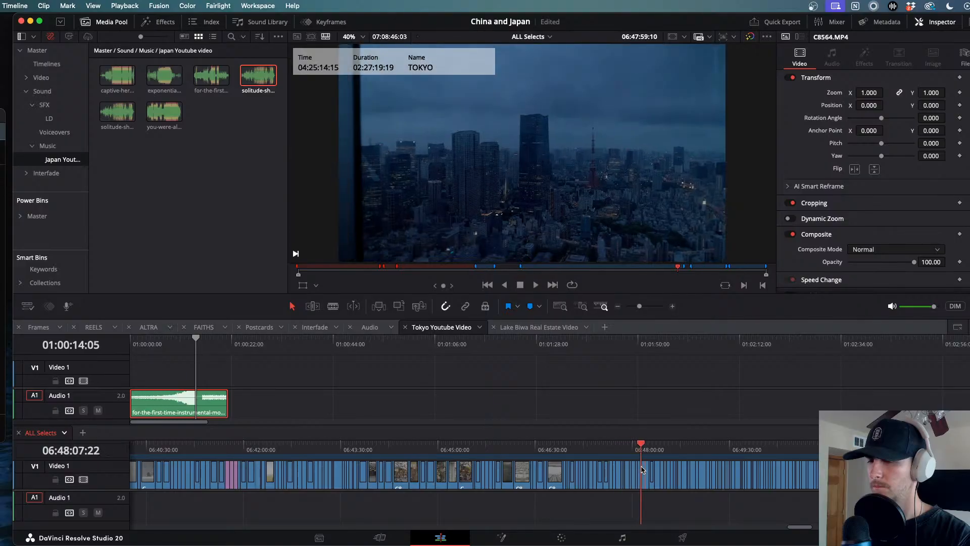
- Browse the remaining TOKYO clips in ALL Selects up to the section's end at about 06:52:20
left_click_drag(640, 470, 664, 473)
scroll(664, 473, "right", 3)
left_click(544, 444)
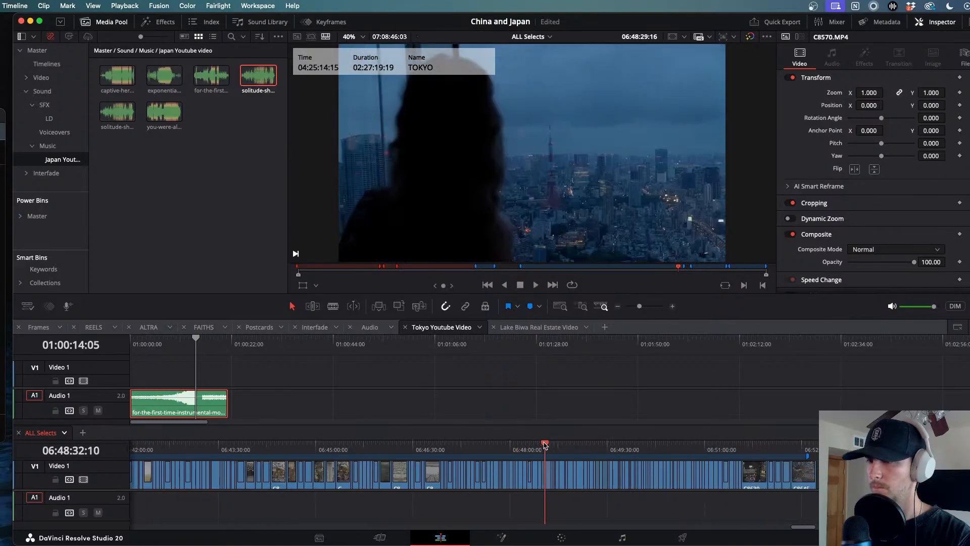
left_click_drag(605, 455, 721, 471)
scroll(721, 471, "right", 3)
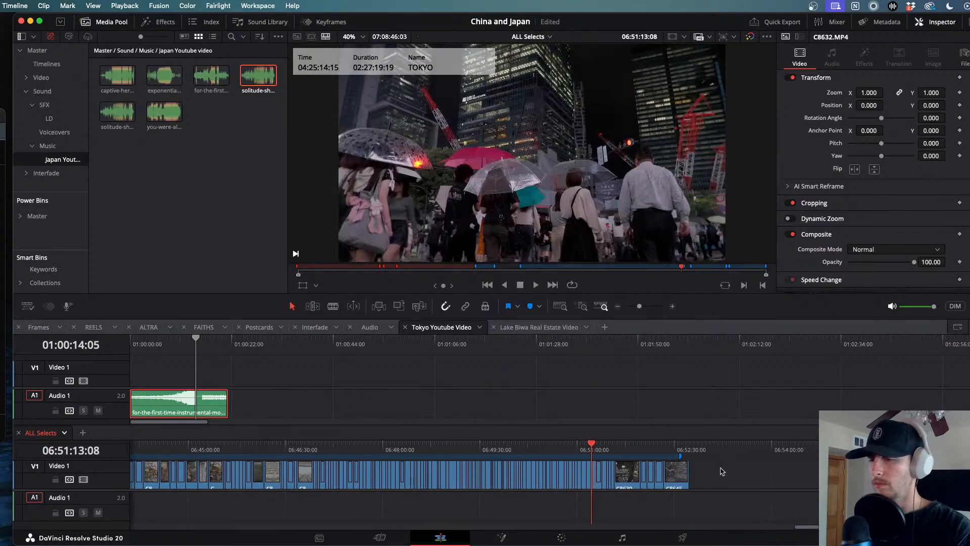
left_click_drag(607, 450, 615, 453)
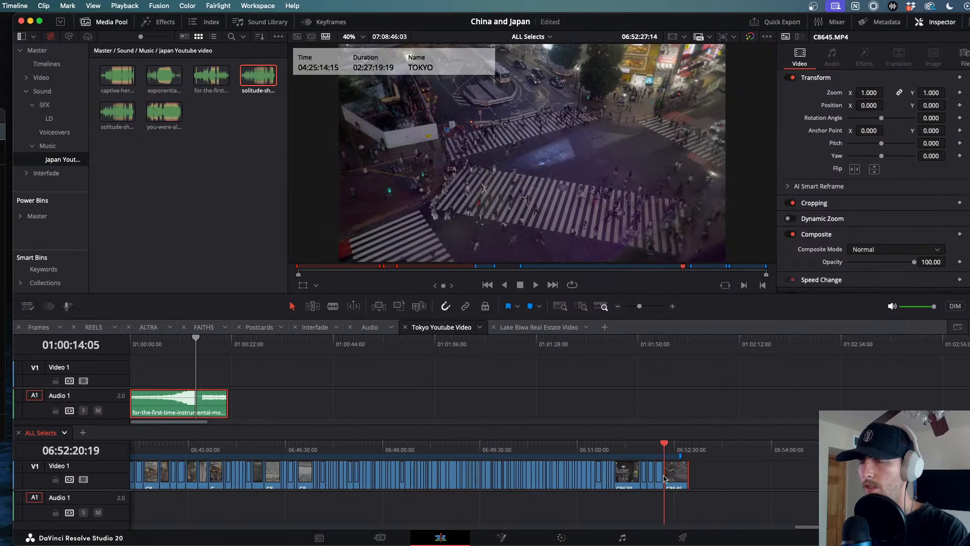
- Go back to the ALL Selects footage around 06:46:03 and review the shots up to about 06:47:20
left_click_drag(601, 477, 489, 479)
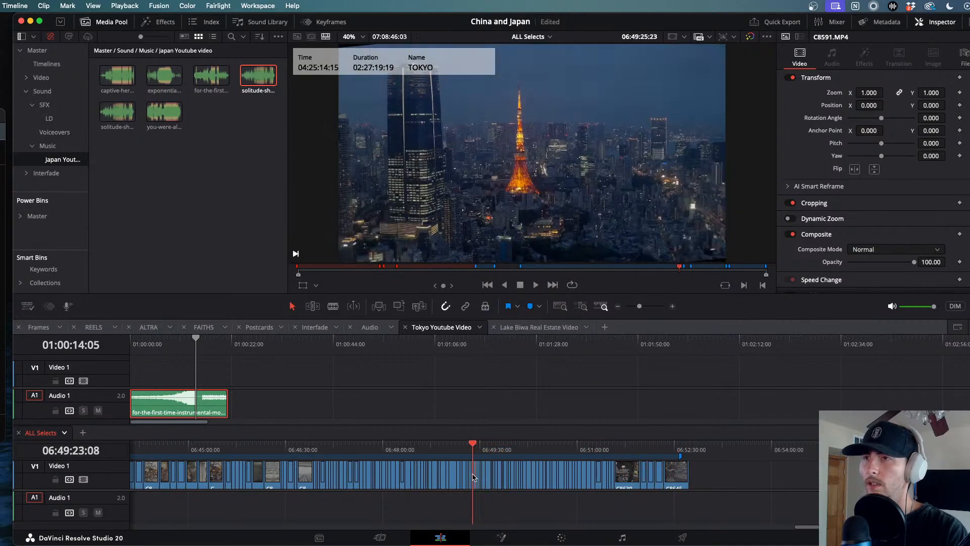
scroll(425, 474, "down", 5)
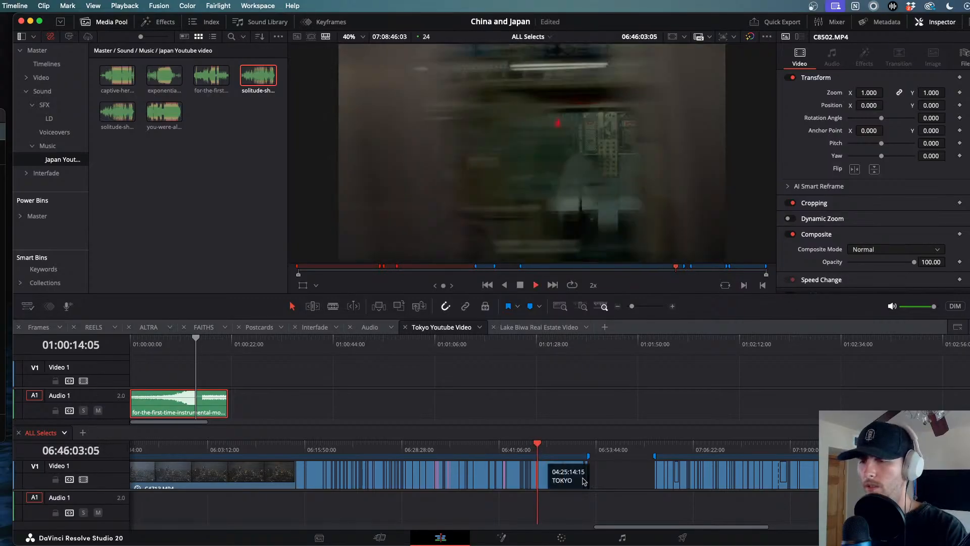
scroll(540, 457, "up", 5)
left_click(563, 443)
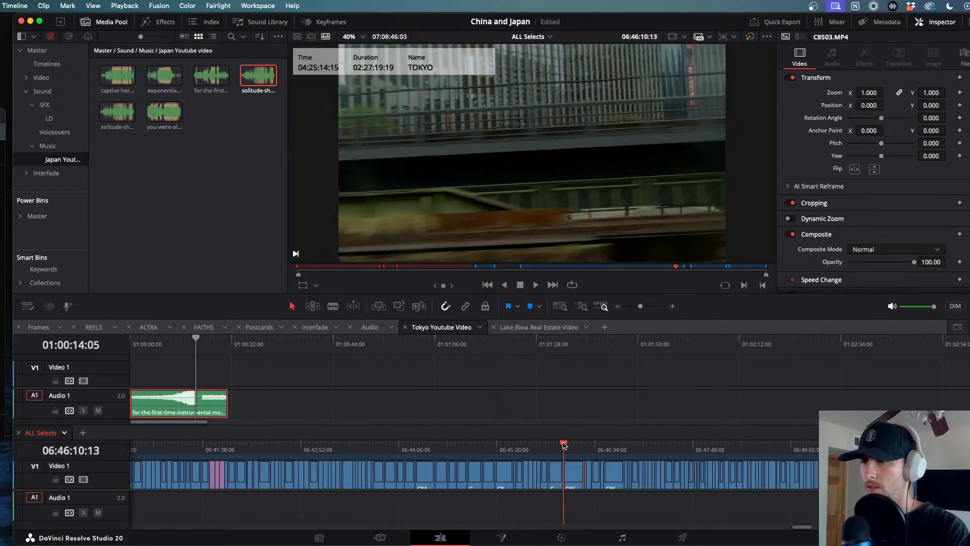
left_click_drag(595, 454, 589, 453)
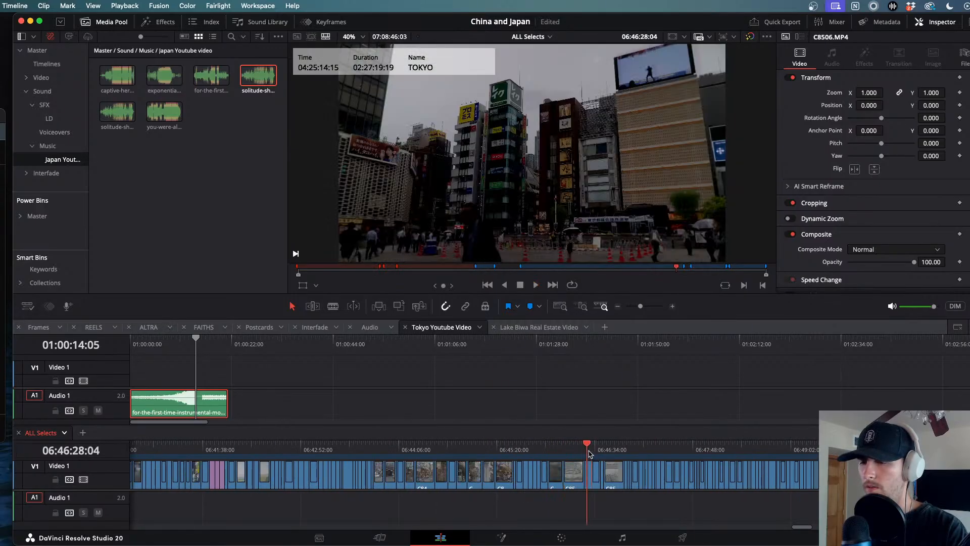
scroll(575, 449, "down", 2)
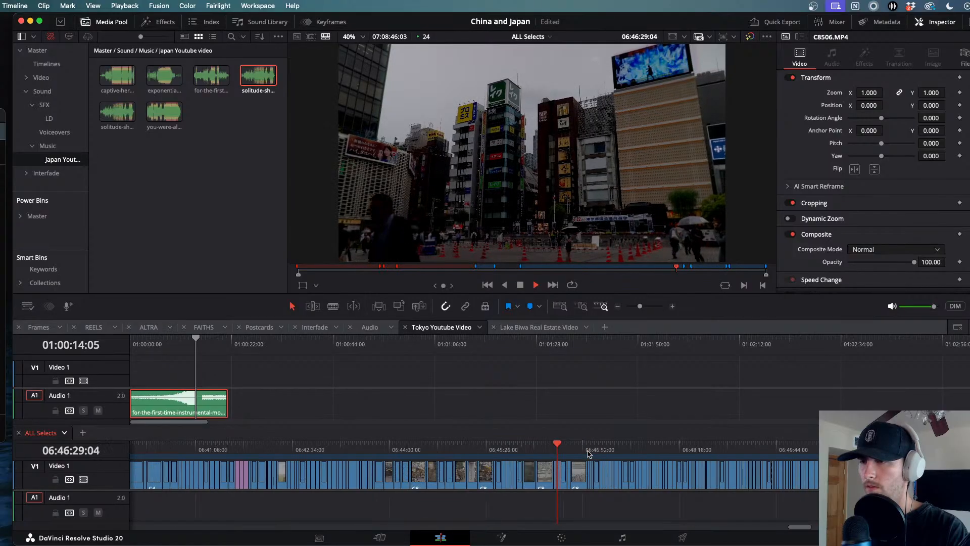
left_click_drag(561, 447, 574, 450)
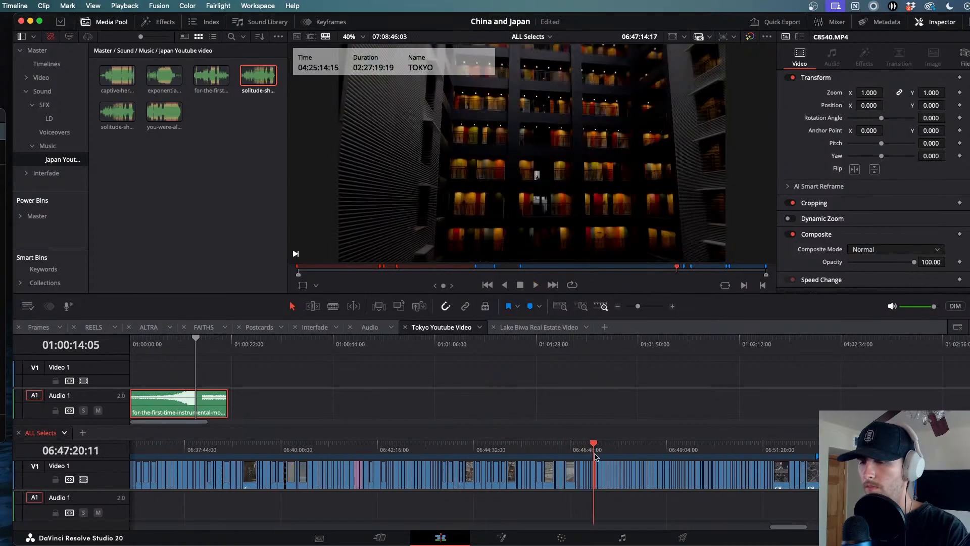
- Scrub ALL Selects backward from 06:47:20 through the TOKYO clips to about 06:28:38
left_click_drag(636, 466, 211, 490)
scroll(211, 485, "left", 5)
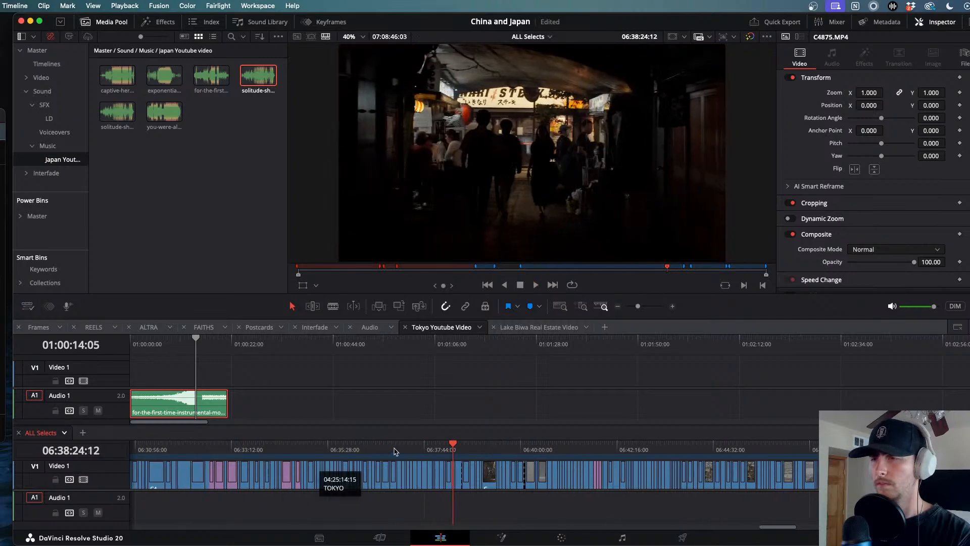
left_click_drag(450, 449, 326, 450)
scroll(527, 459, "left", 5)
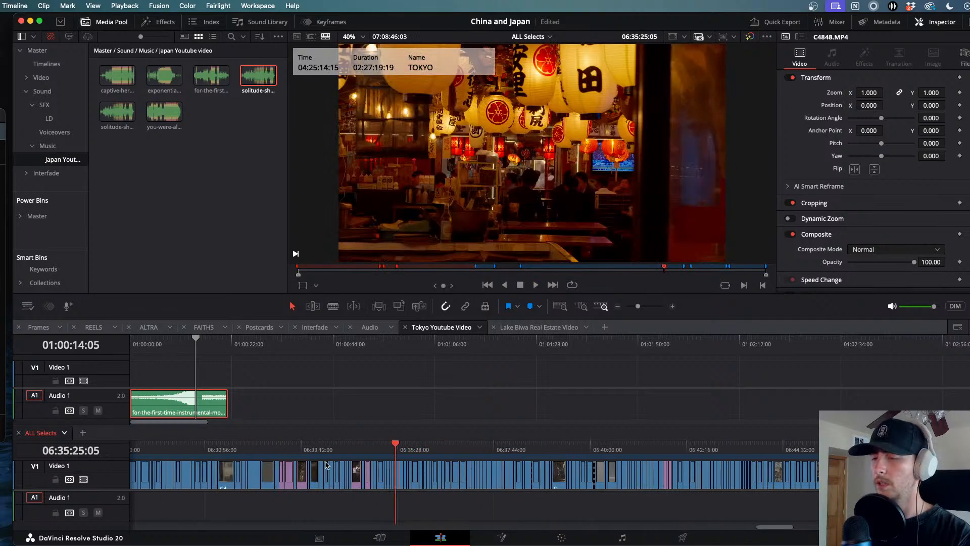
left_click_drag(594, 446, 592, 445)
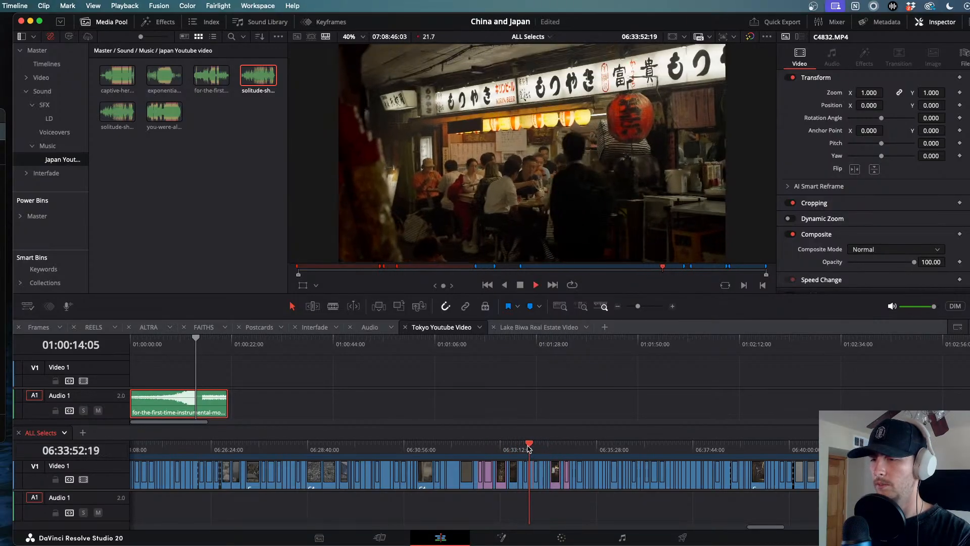
left_click_drag(429, 445, 358, 456)
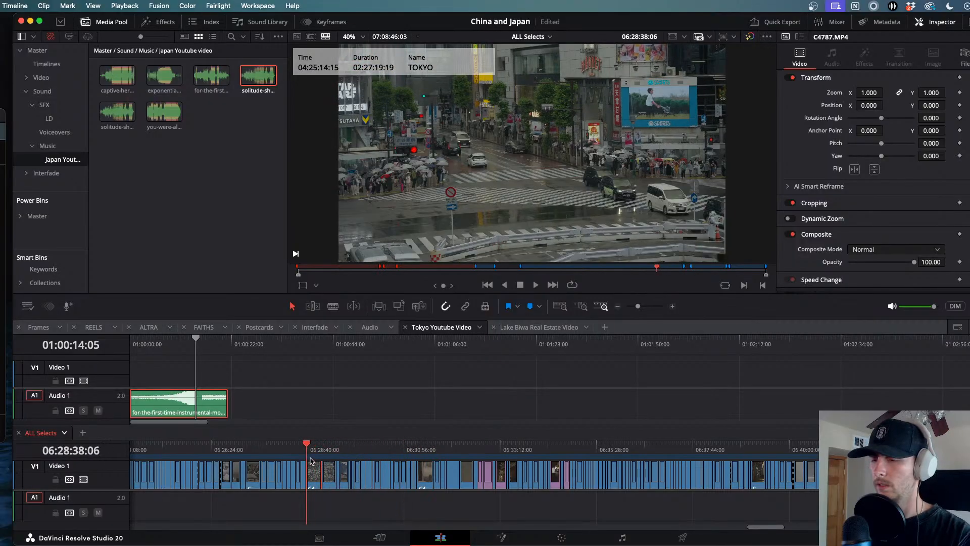
- Scrub further back through ALL Selects and play the footage at about 06:18:16
scroll(329, 464, "left", 5)
left_click(470, 444)
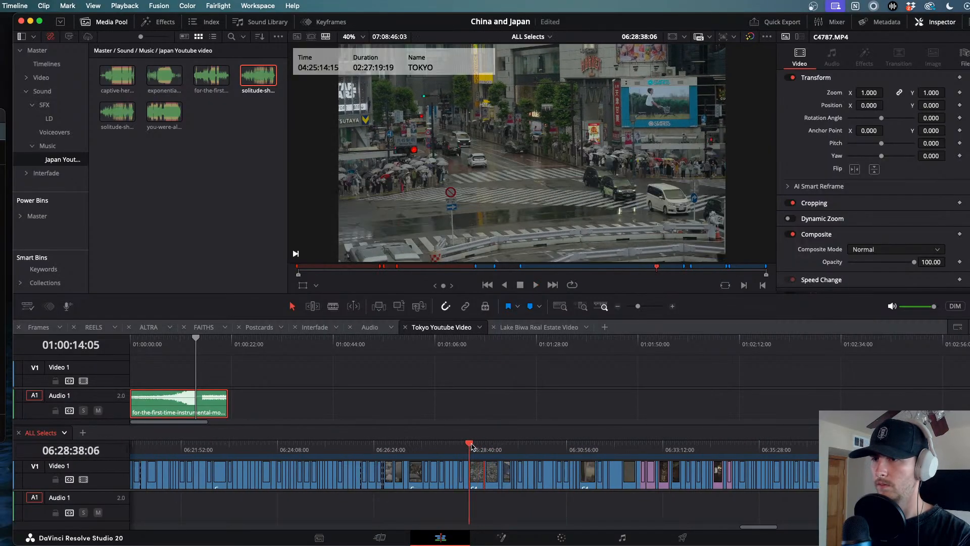
left_click_drag(370, 458, 296, 462)
scroll(298, 470, "left", 6)
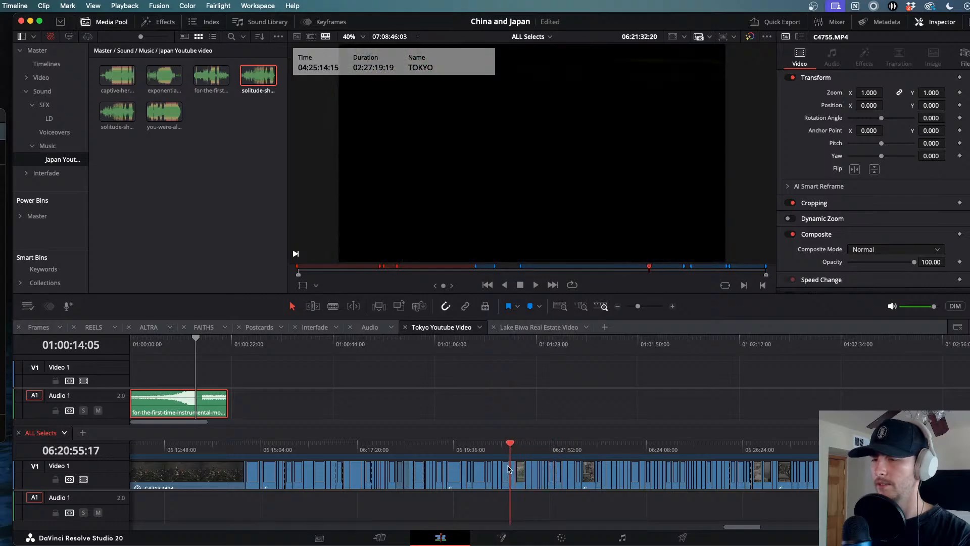
left_click_drag(444, 482, 396, 482)
key("space")
scroll(480, 474, "left", 5)
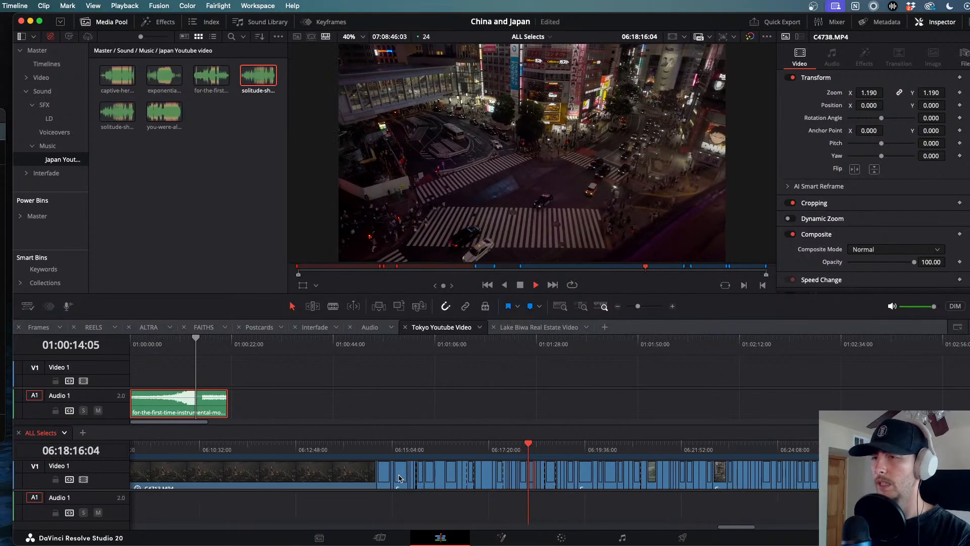
- Return to the start of the TOKYO section at about 04:25 and scan its footage forward to 05:01:01
scroll(559, 480, "down", 5)
scroll(565, 467, "left", 1)
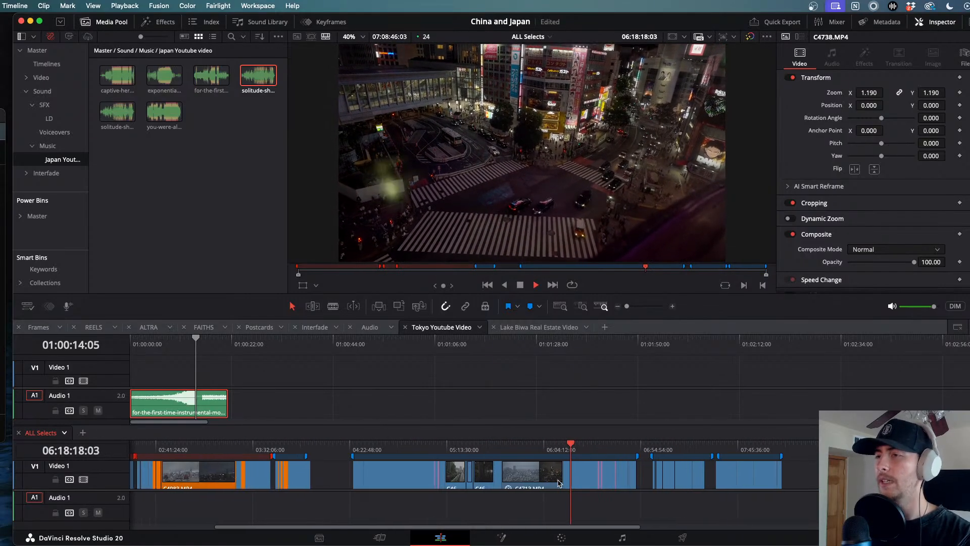
left_click_drag(568, 446, 358, 471)
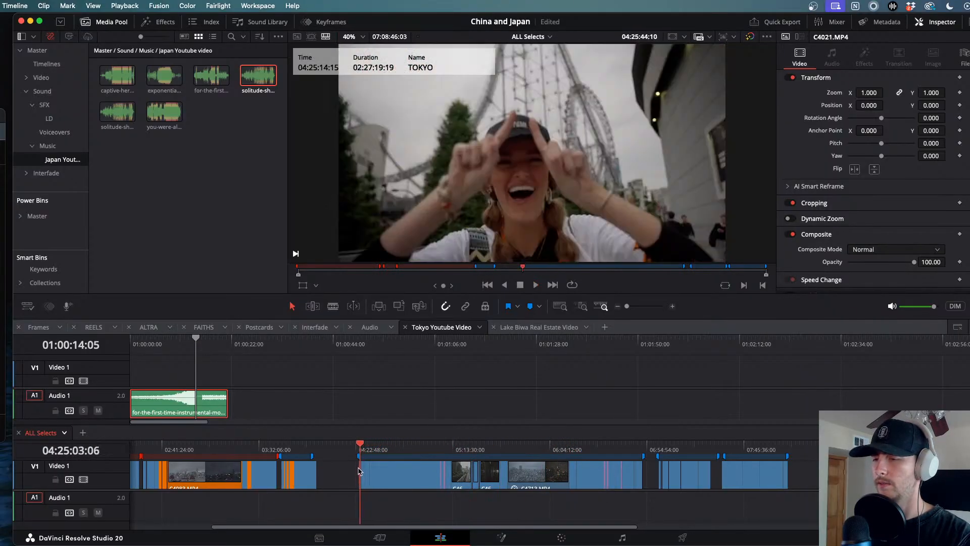
left_click_drag(366, 471, 429, 497)
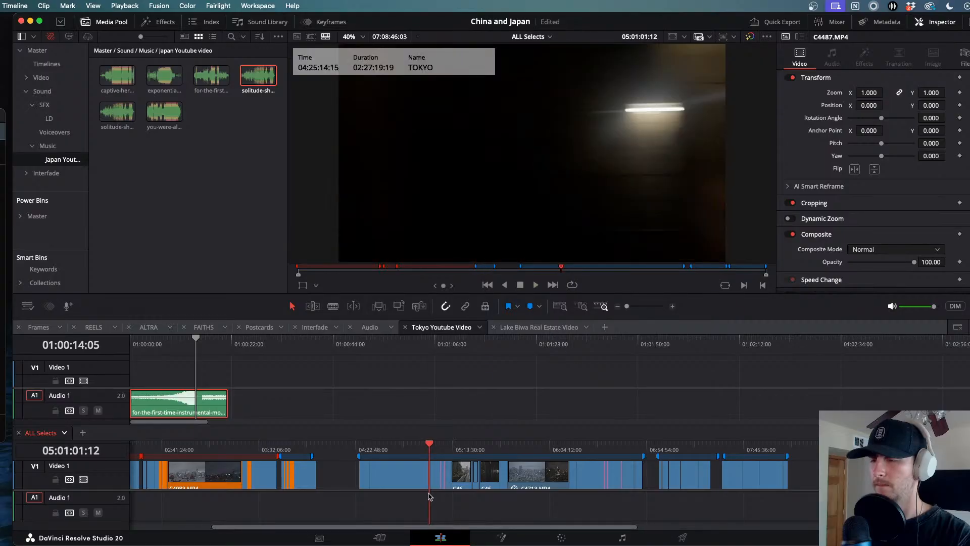
- Examine the ALL Selects clips closely from 05:01:03 in C4487.MP4 to about 05:02:16 in C4490.MP4
key("super+equal")
key("super+equal")
key("super+equal")
key("super+equal")
key("super+equal")
key("super+equal")
key("super+equal")
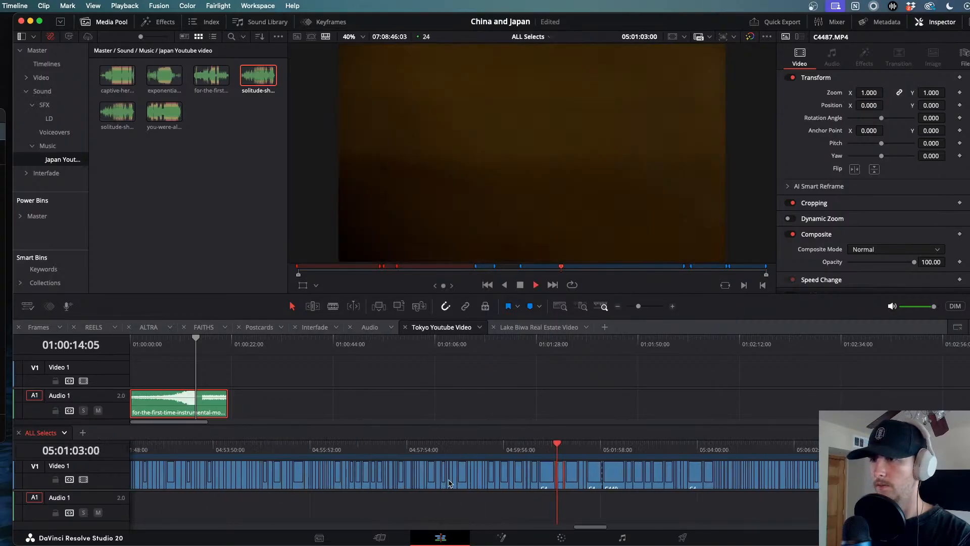
left_click(616, 443)
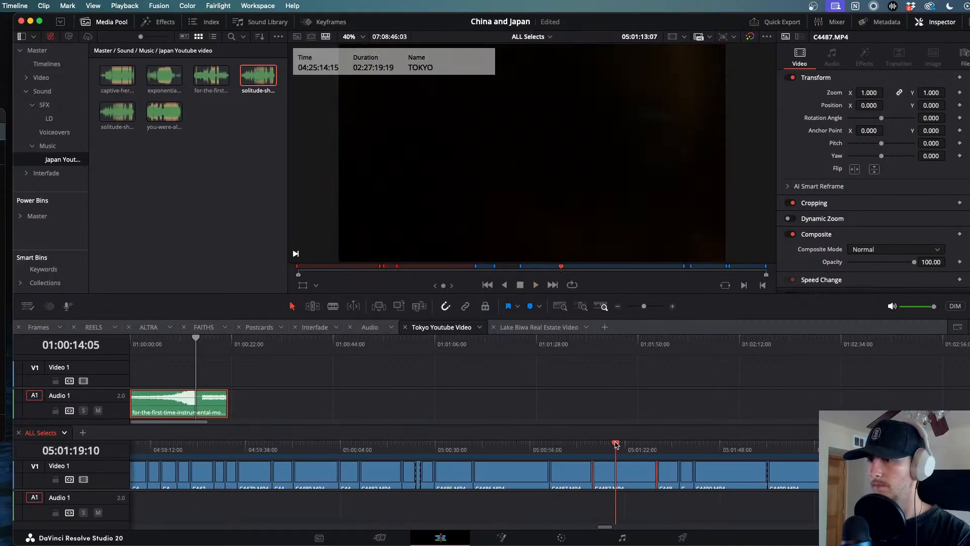
key("Right")
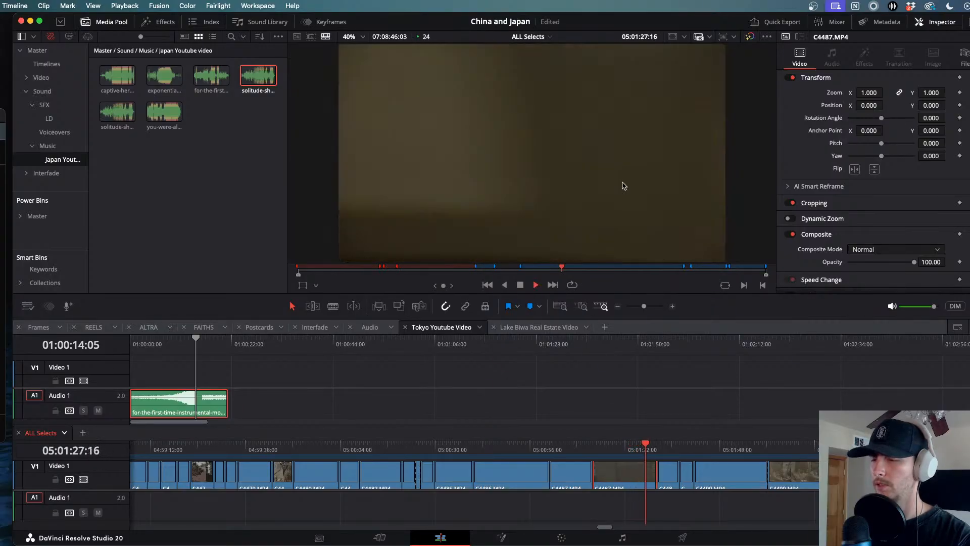
left_click_drag(653, 447, 816, 448)
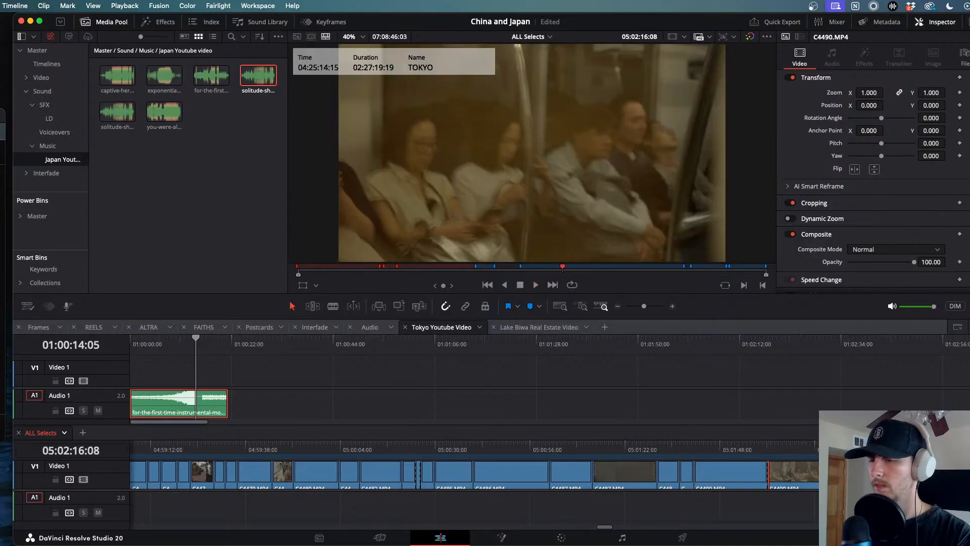
- Split a short section out of C4490.MP4 ending near 05:02:18 and place it on Video 1 of Tokyo Youtube Video at about 01:00:15
key("space")
scroll(814, 464, "right", 2)
key("super+=")
left_click_drag(566, 445, 533, 448)
key("super+b")
left_click_drag(533, 448, 210, 374)
key("super+b")
key("space")
scroll(231, 388, "up", 5)
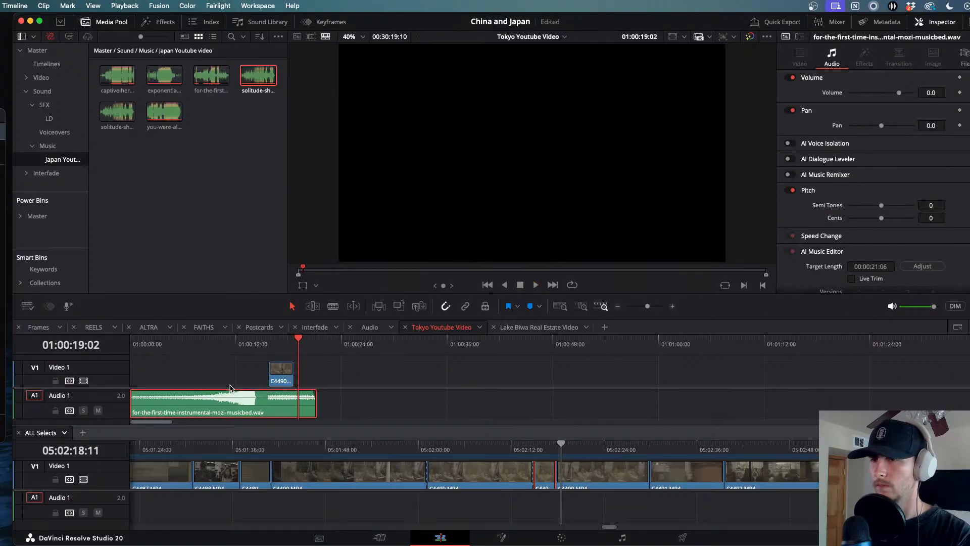
- Play the Tokyo Youtube Video timeline from about 01:00:15:11 across the C4490 clip with the music
key("j")
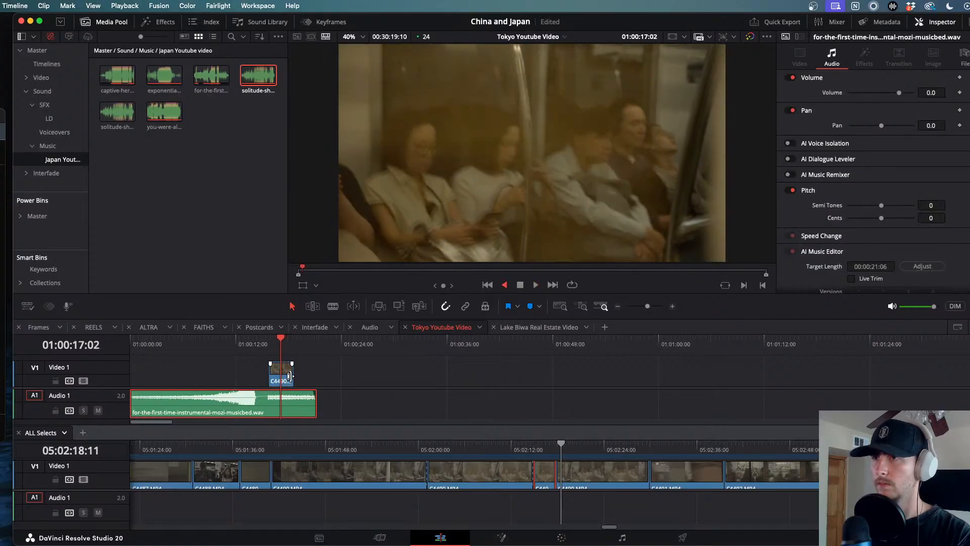
left_click(290, 376)
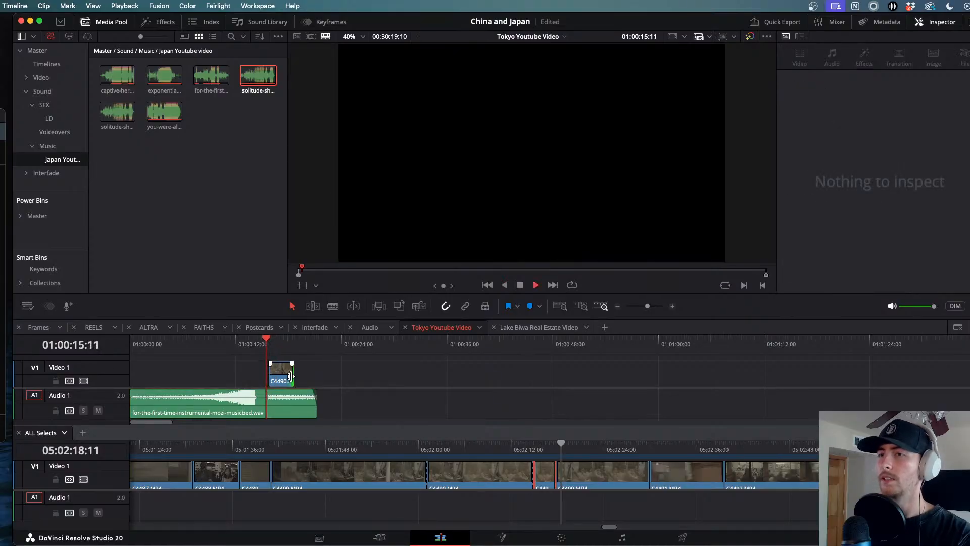
key("l")
scroll(310, 417, "down", 1)
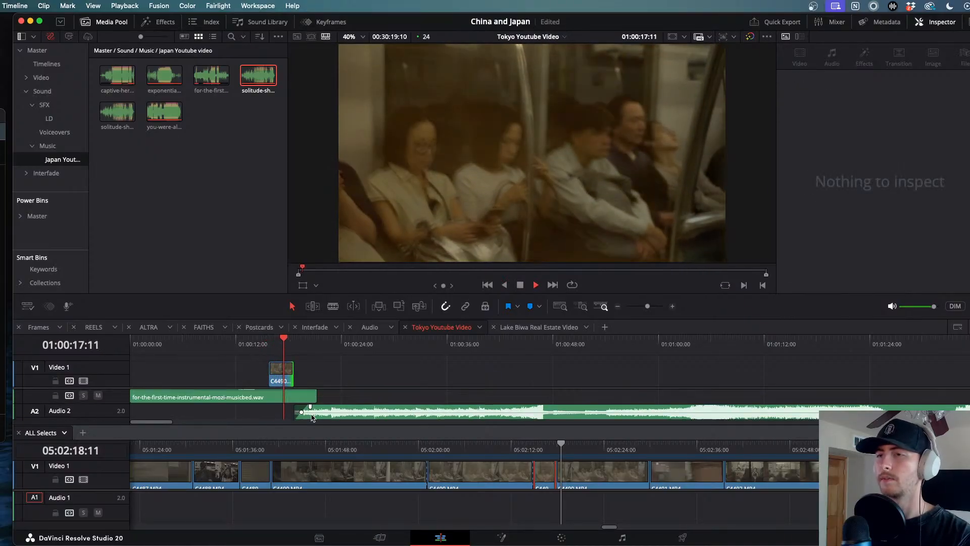
- Play Tokyo Youtube Video past the C4490 clip to about 01:00:31, examining how the music tracks continue
scroll(312, 417, "down", 1)
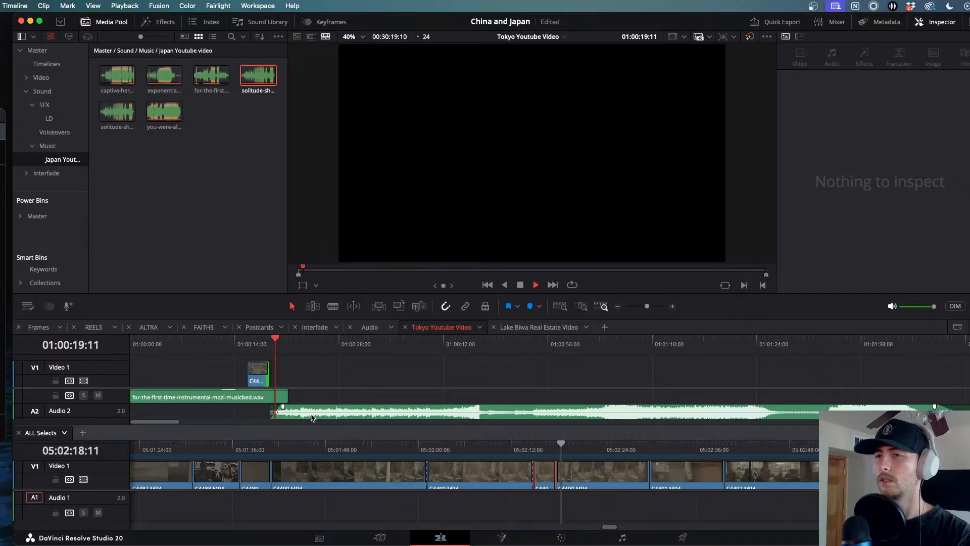
scroll(312, 417, "down", 1)
scroll(312, 417, "down", 1)
scroll(312, 417, "up", 1)
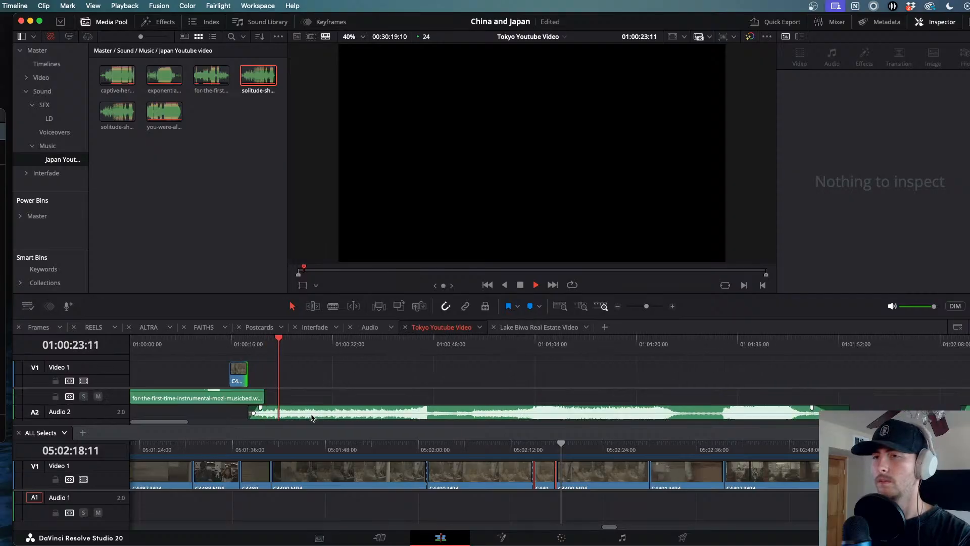
scroll(312, 417, "down", 1)
scroll(312, 417, "down", 1)
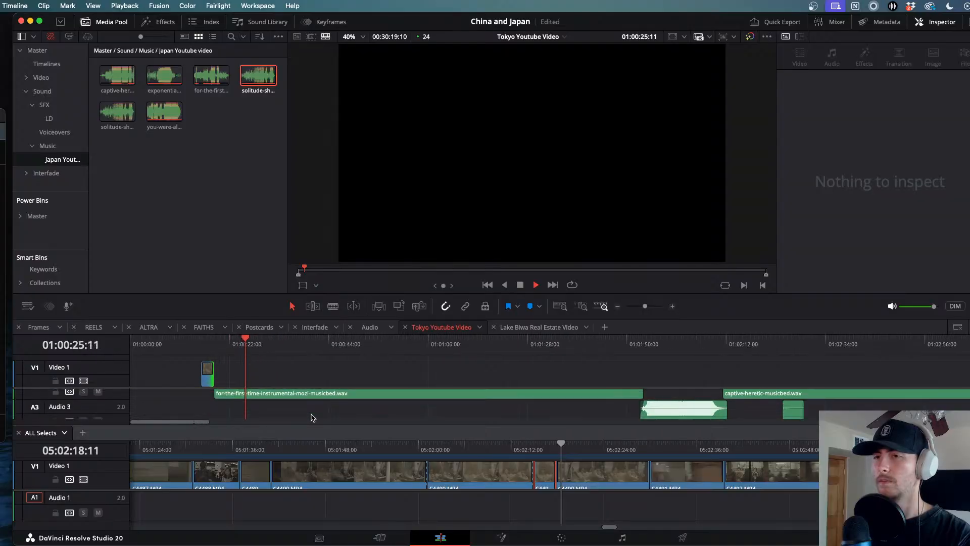
scroll(312, 417, "down", 1)
scroll(312, 418, "down", 1)
scroll(312, 418, "up", 1)
scroll(312, 417, "down", 1)
scroll(312, 417, "down", 1)
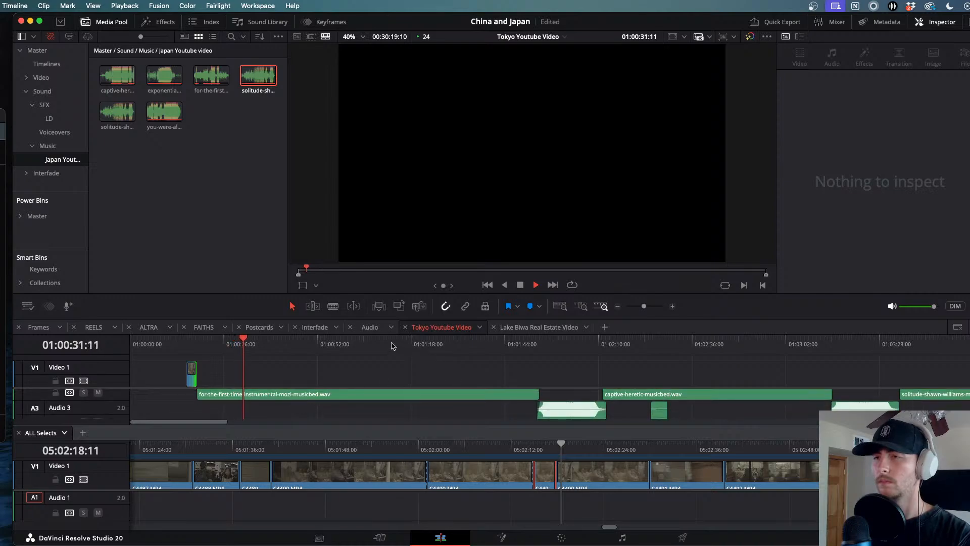
- Jump ahead to about 01:01:35 and listen to the music through its transition up to about 01:02:09
left_click_drag(389, 343, 439, 349)
key("space")
scroll(429, 406, "up", 2)
left_click(469, 343)
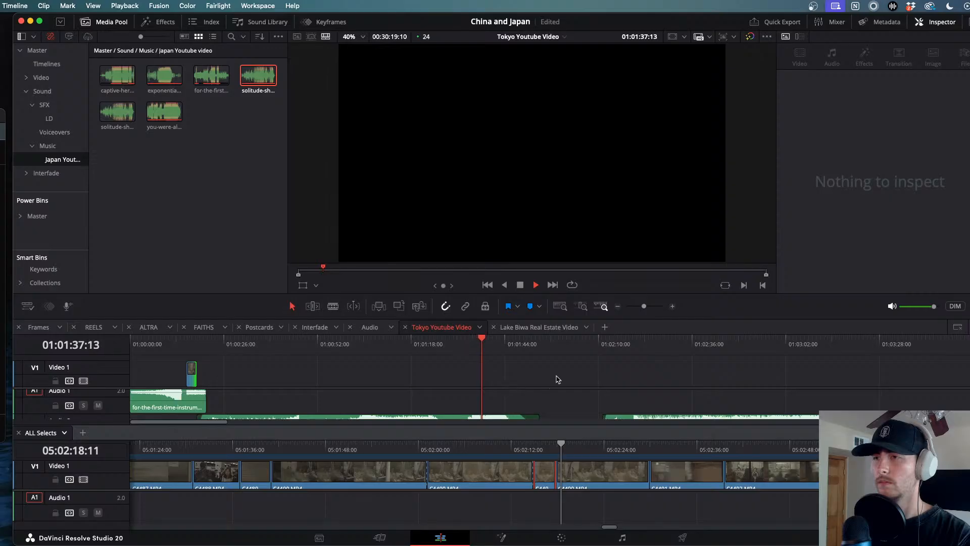
scroll(549, 387, "down", 2)
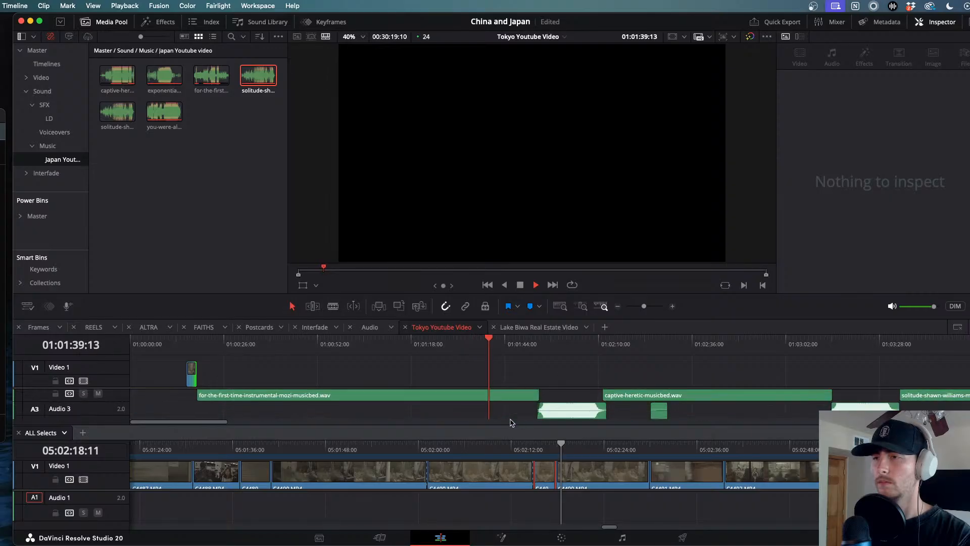
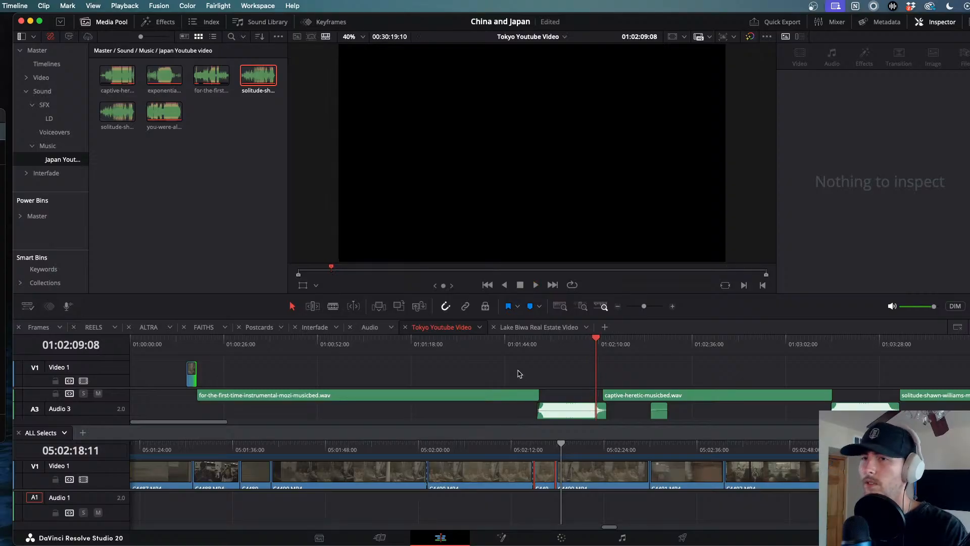
- Replay the C4490 clip with the music from about 01:00:15 to its end at about 01:00:18
left_click_drag(271, 341, 185, 341)
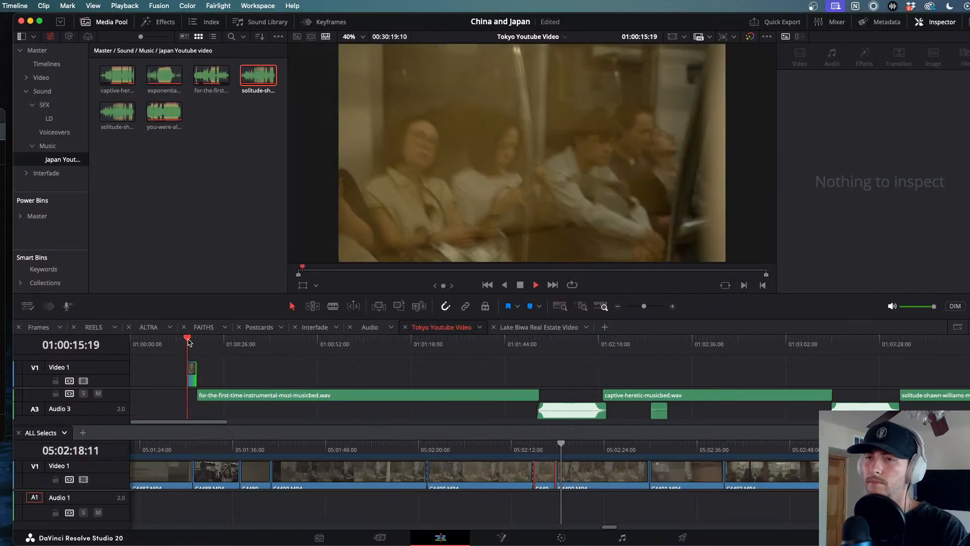
key("super+equal")
key("super+equal")
key("super+equal")
key("super+equal")
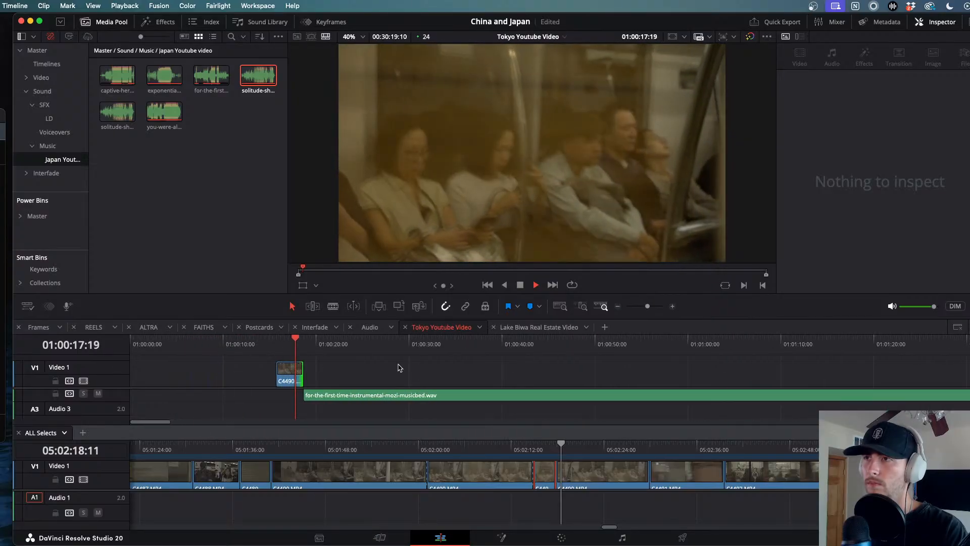
key("j")
key("k")
- Examine the ALL Selects footage from about 05:02:33 in C4491.MP4 through C4492.MP4 to about 05:02:52
left_click_drag(691, 449, 677, 449)
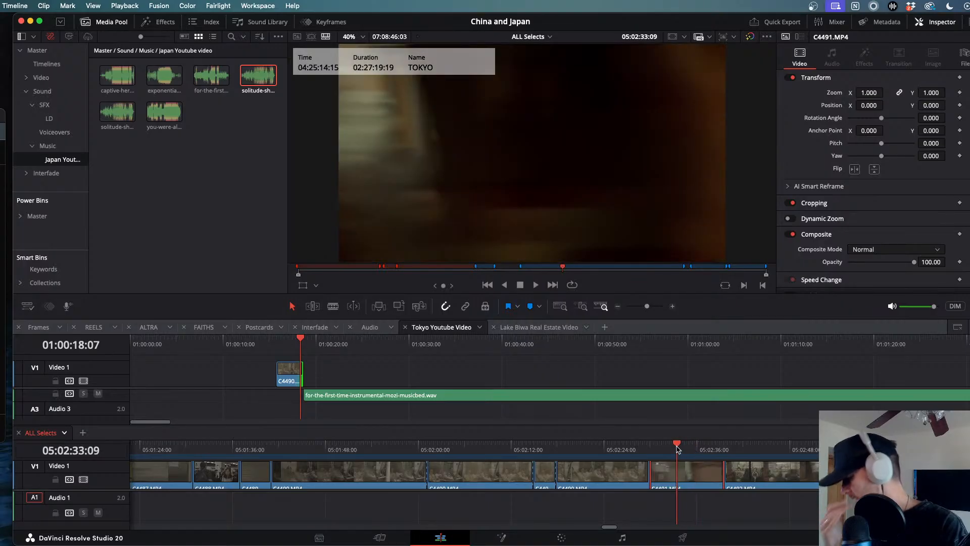
key("space")
key("j")
key("space")
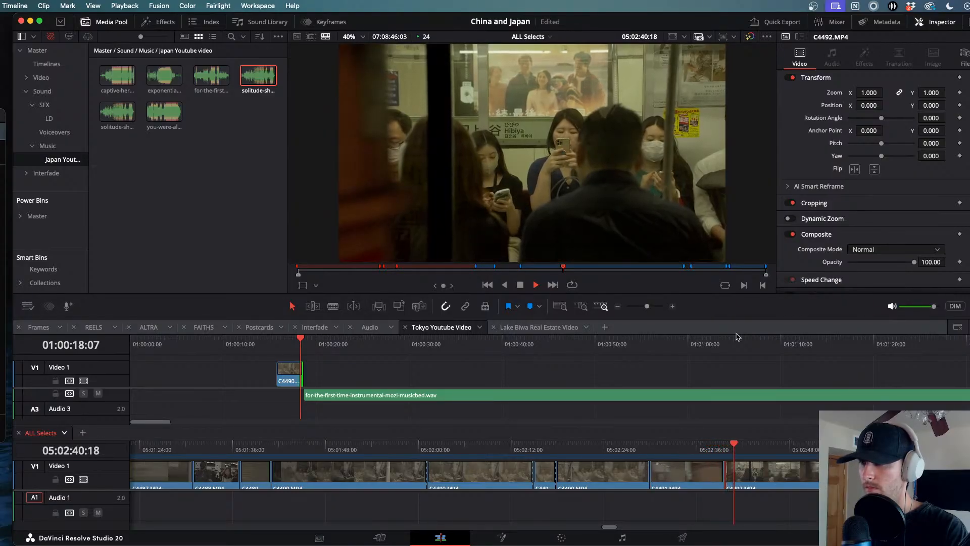
key("space")
key("l")
key("l")
key("l")
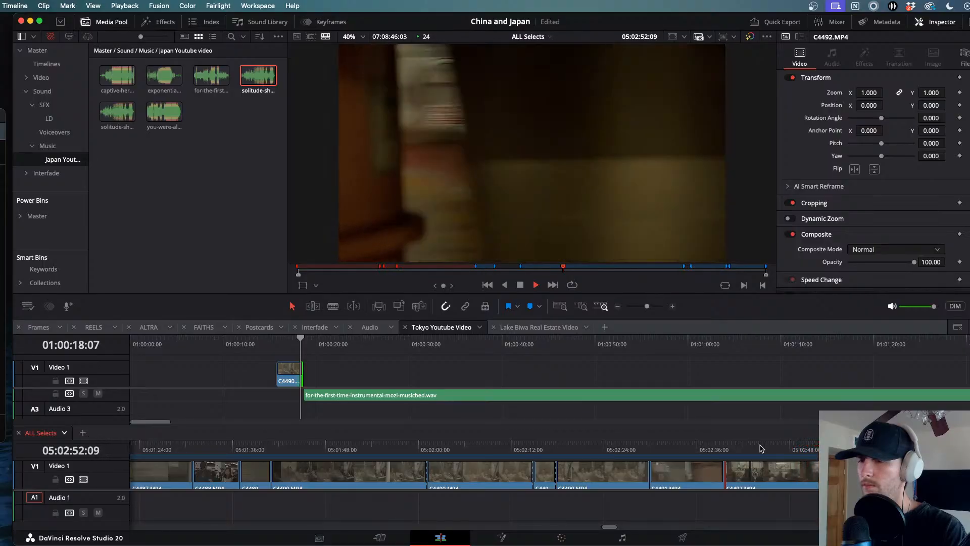
- Split the 05:02:42 to 05:02:51 section out of C4492.MP4 and place it directly after C4490 on Video 1 of Tokyo Youtube Video
key("j")
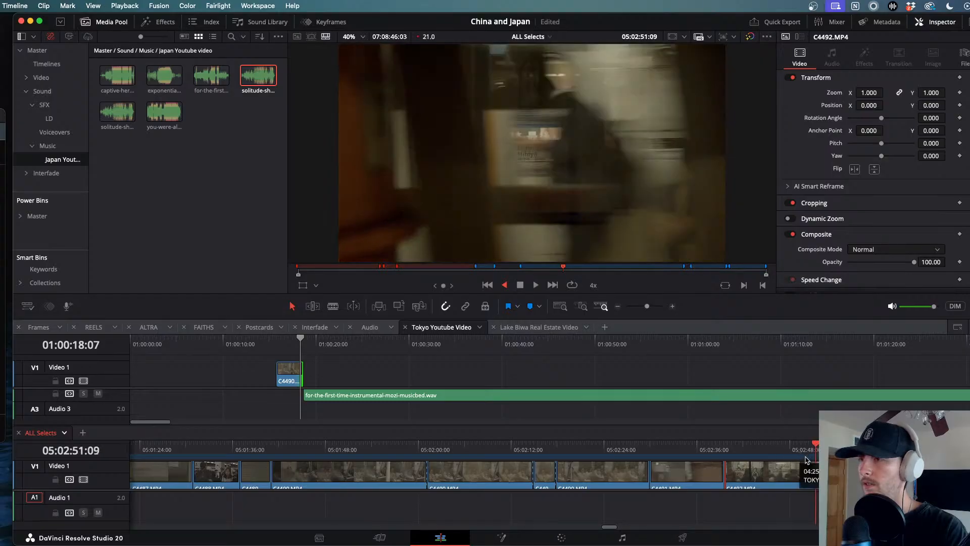
key("l")
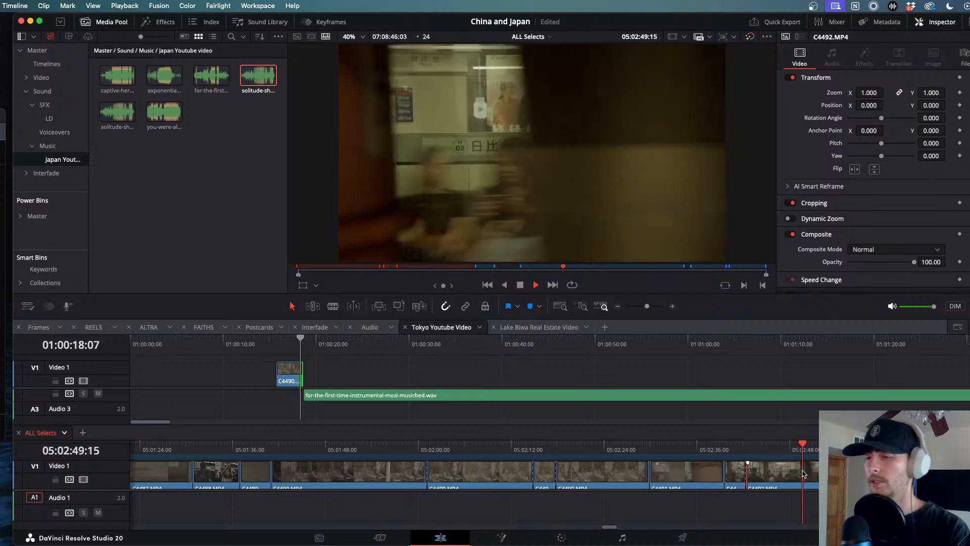
left_click_drag(795, 473, 305, 382)
key("space")
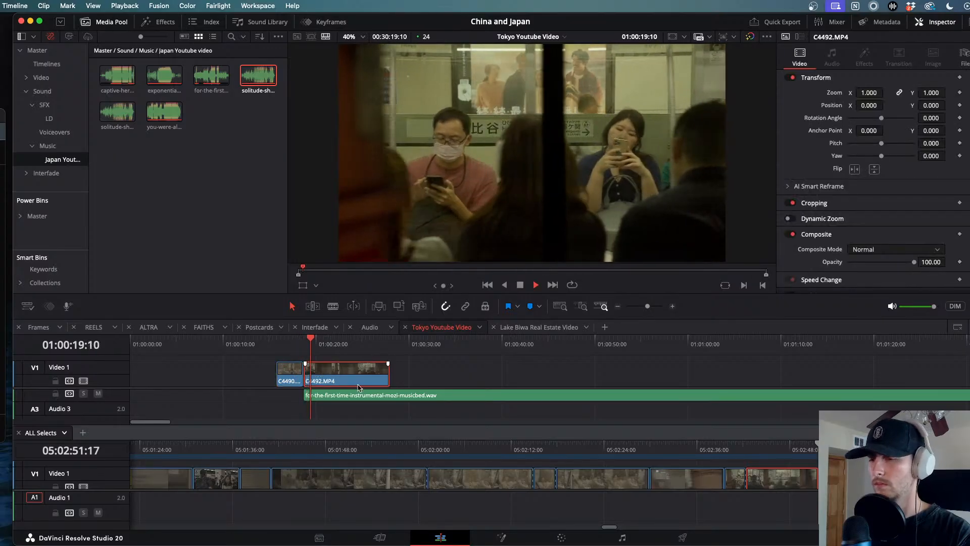
- Move C4490.MP4 behind C4492.MP4 on Video 1 and shift both clips back to start at about 01:00:16
scroll(361, 383, "down", 2)
scroll(362, 382, "down", 2)
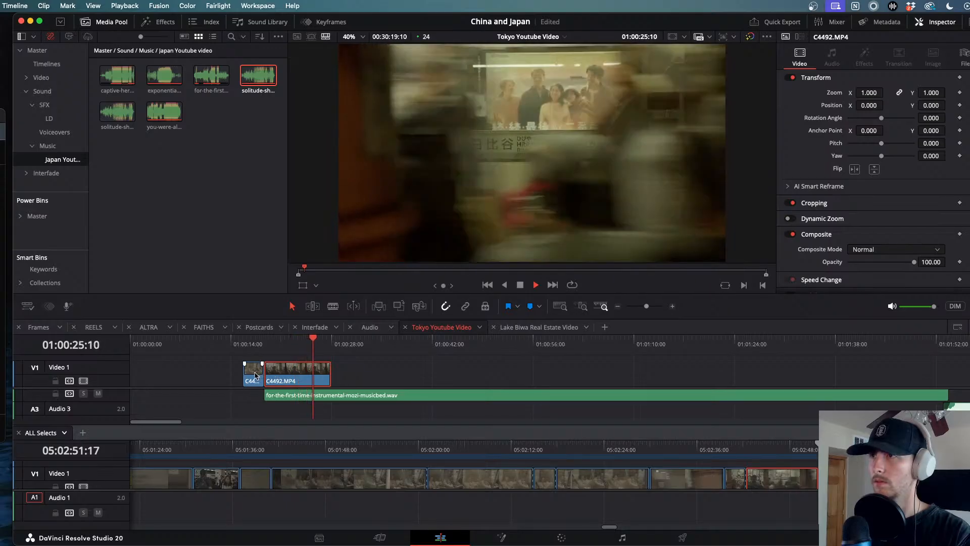
key("space")
left_click_drag(255, 375, 344, 375)
left_click(277, 367, "super")
left_click_drag(277, 367, 258, 367)
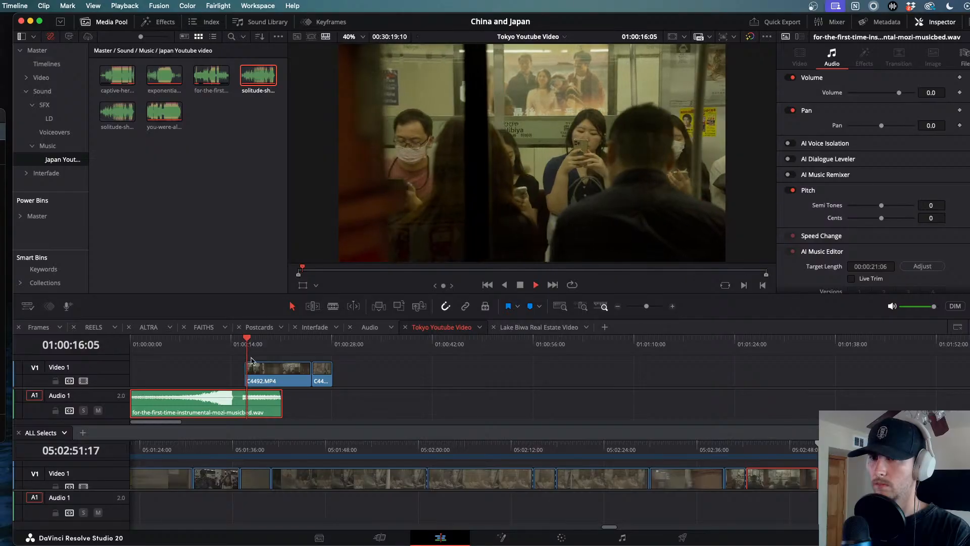
- Shift C4492.MP4 and C4490.MP4 earlier to start at about 01:00:14, where the music swell ends, and play them
key("super+equal")
left_click(545, 379)
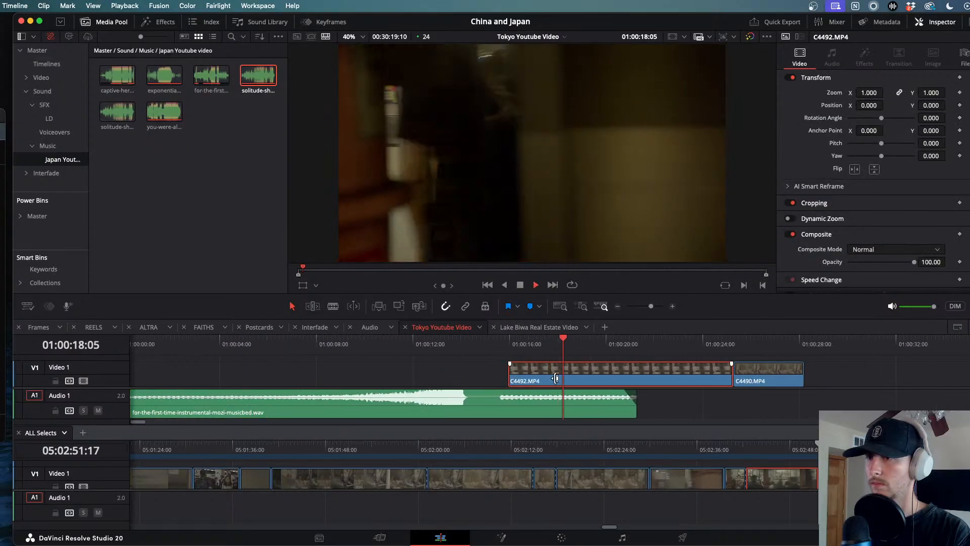
key("space")
left_click(759, 378, "super")
left_click_drag(759, 378, 715, 379)
left_click_drag(445, 344, 440, 344)
key("space")
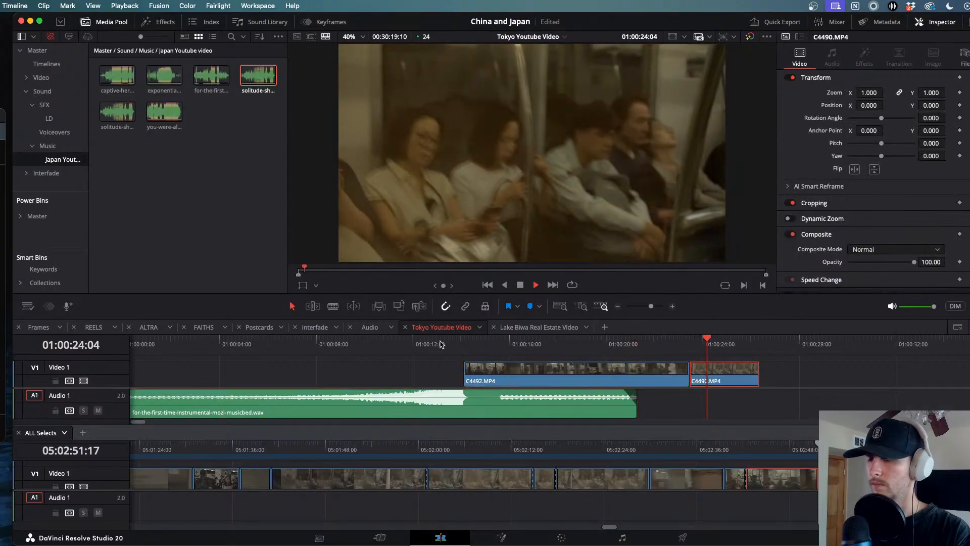
- Raise C4492.MP4 to Video 2 and overlap it onto C4490.MP4 until about 01:00:24 with a fade-out of about one second
key("j")
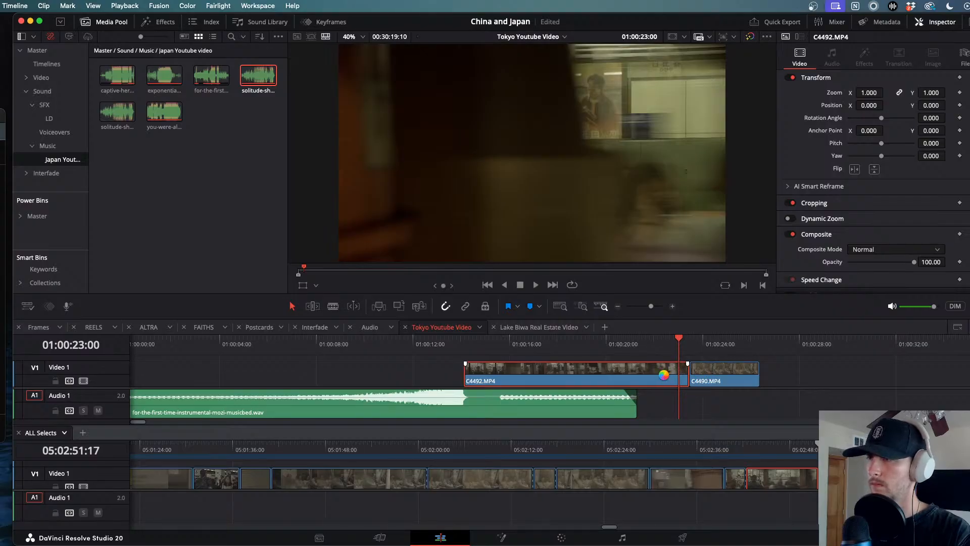
key("alt+Up")
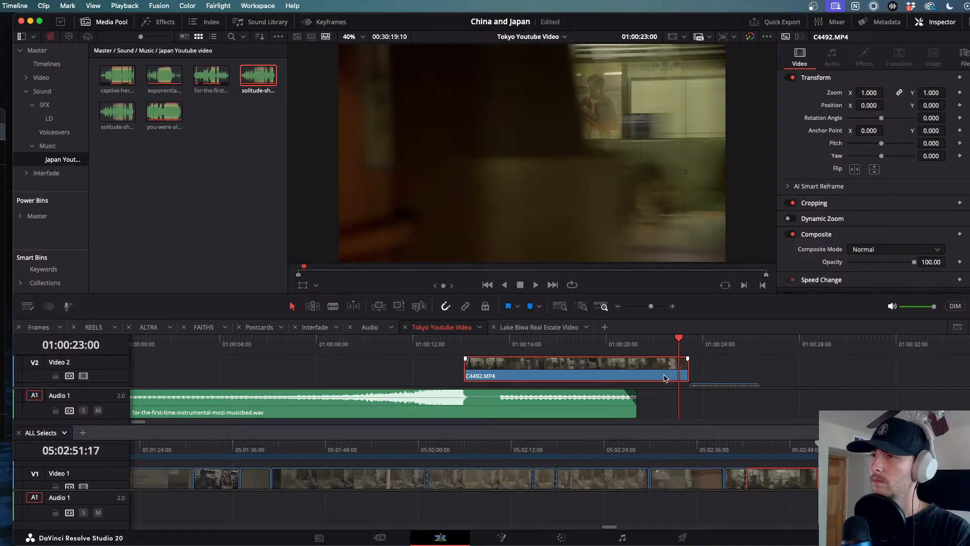
mouse_move(686, 370)
left_mouse_down()
mouse_move(679, 363)
mouse_move(707, 367)
mouse_move(694, 358)
left_mouse_up()
key("space")
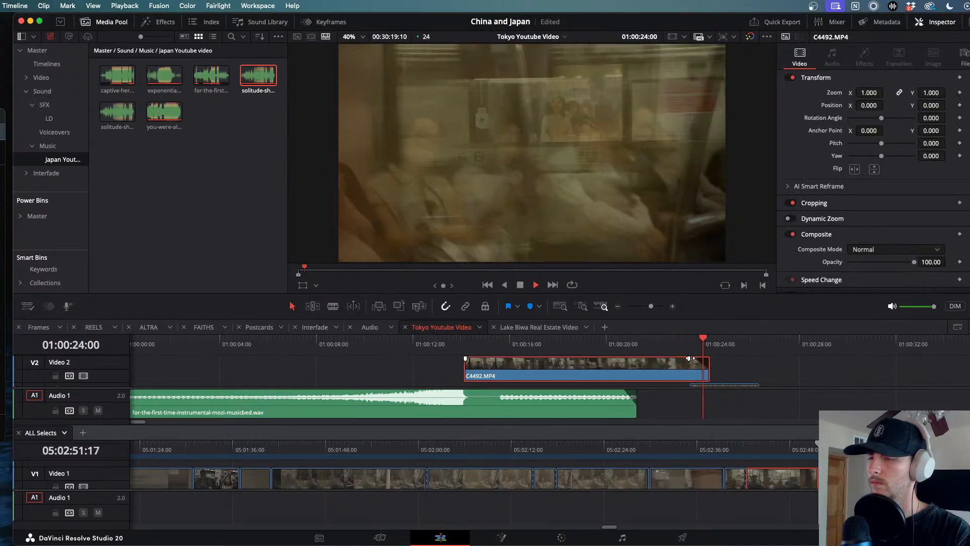
- Play back and forth across the fade from C4492.MP4 to C4490.MP4 to check its timing against the music
scroll(690, 359, "down", 2)
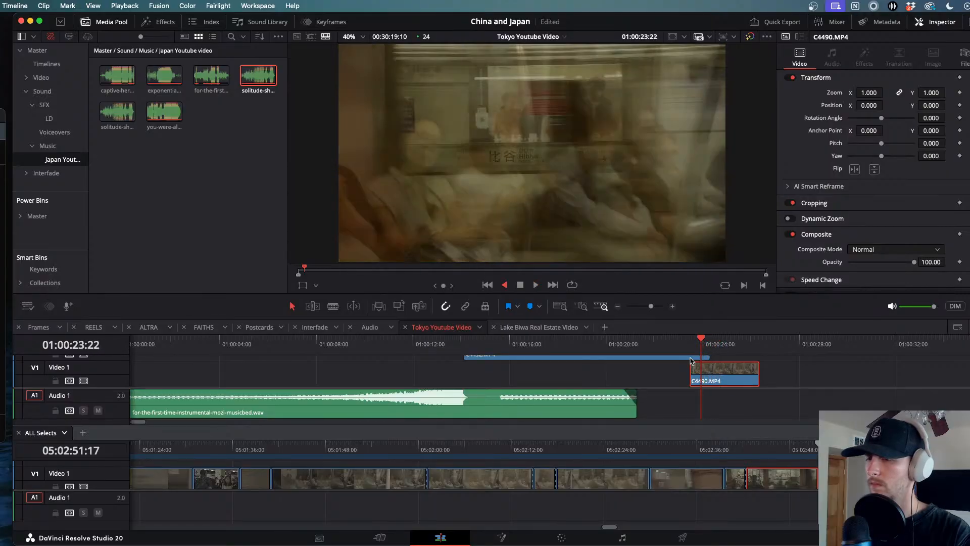
scroll(691, 360, "up", 2)
key("space")
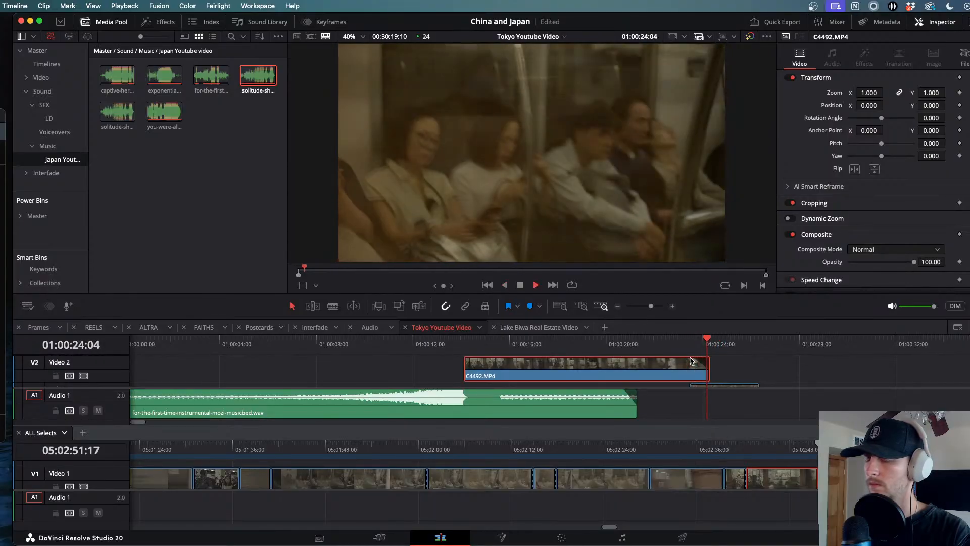
scroll(691, 360, "down", 2)
scroll(701, 370, "up", 2)
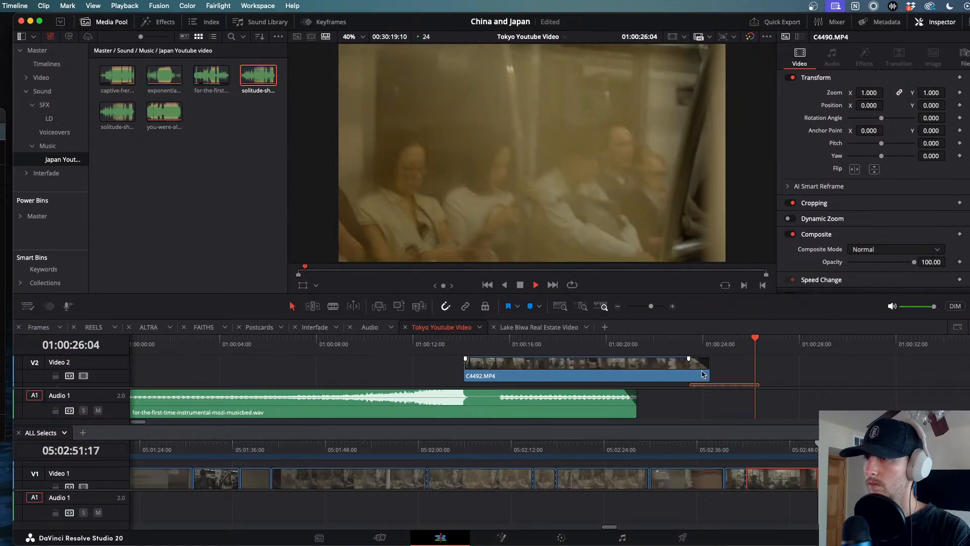
left_click_drag(674, 344, 652, 349)
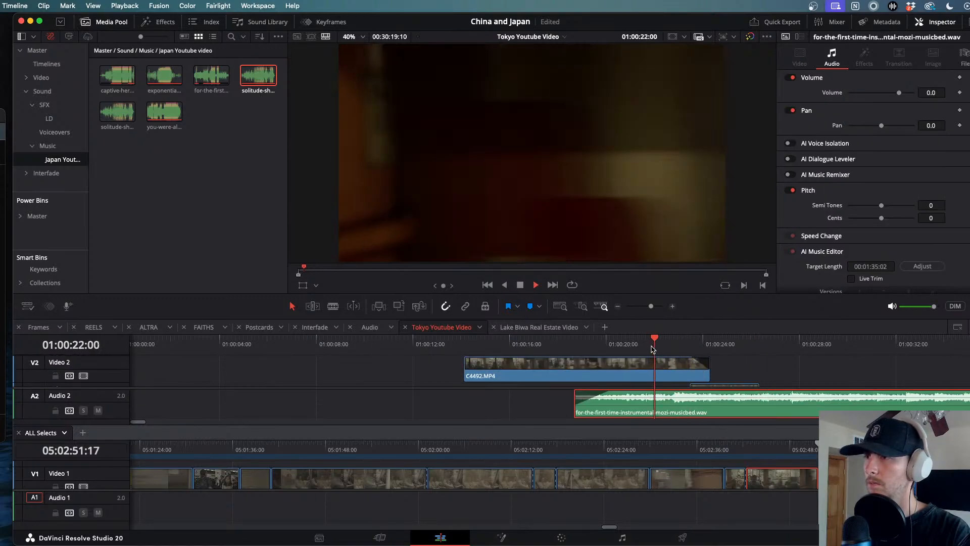
scroll(684, 383, "down", 2)
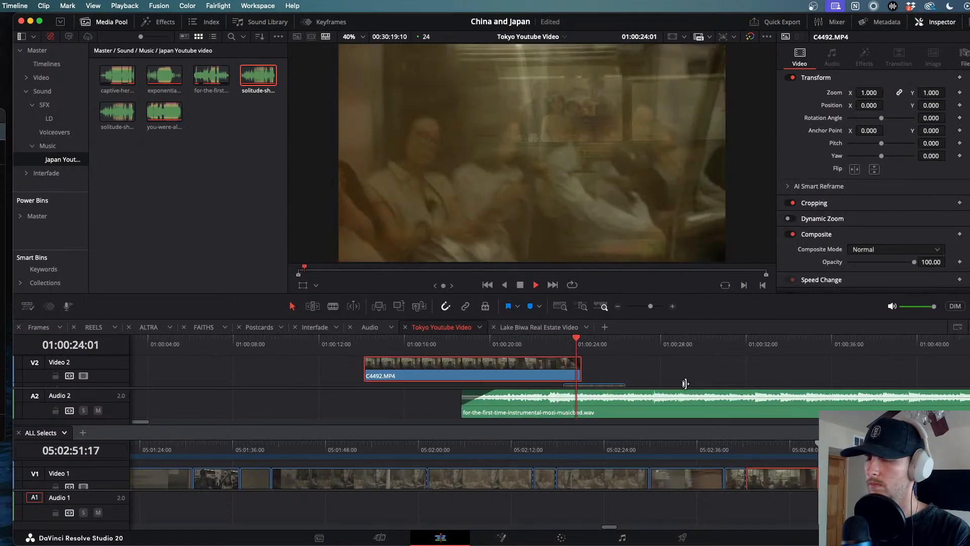
key("j")
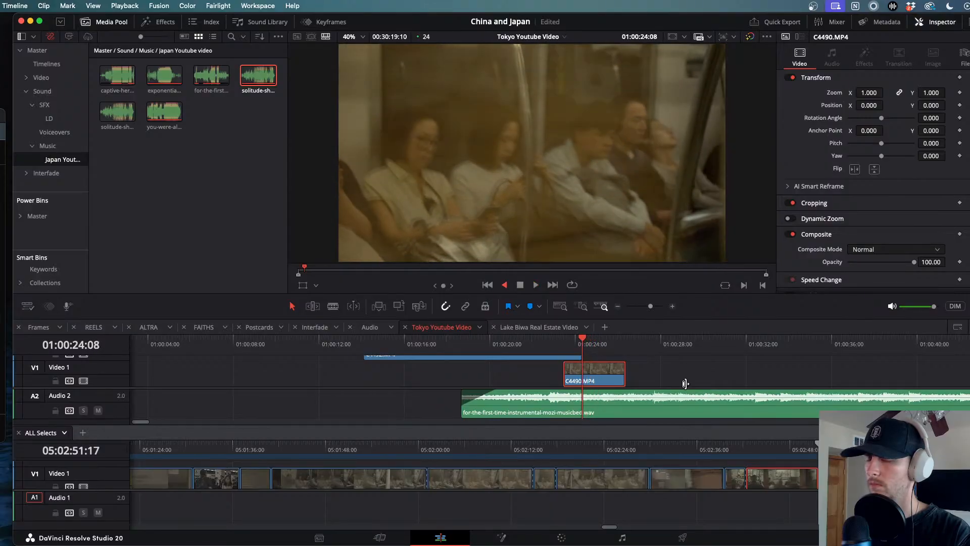
key("l")
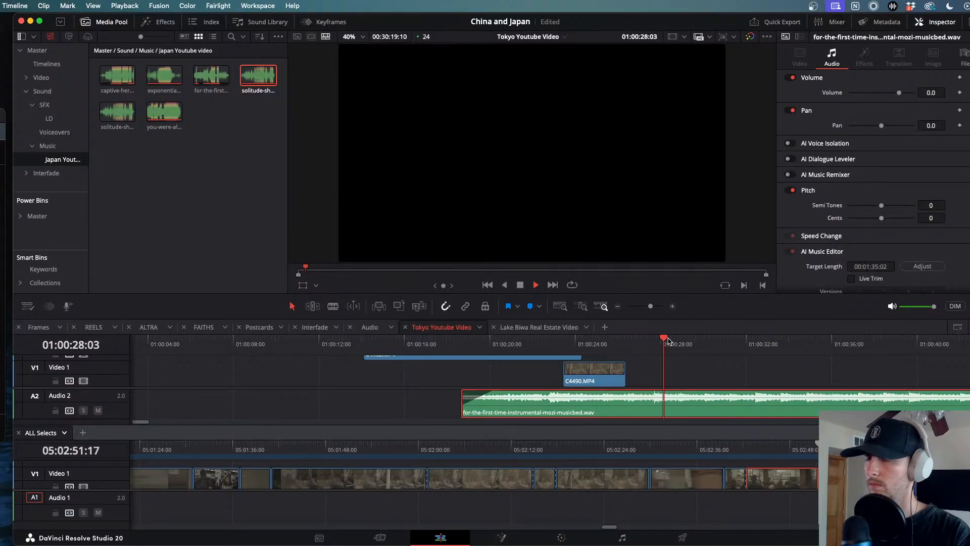
- Replay the opening from its start and extend the end of C4490.MP4 on Video 1 to about 01:00:27
scroll(487, 379, "down", 5)
left_click_drag(303, 342, 45, 349)
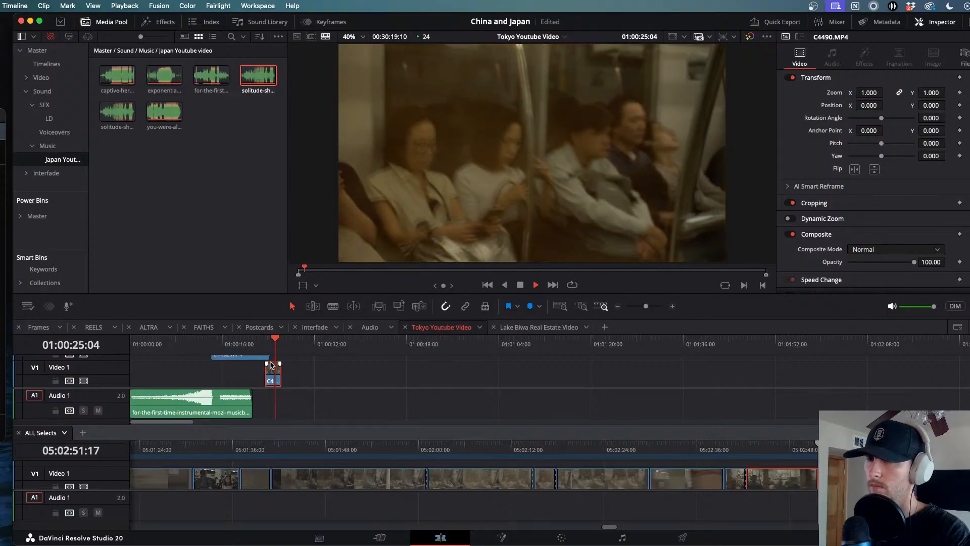
key("space")
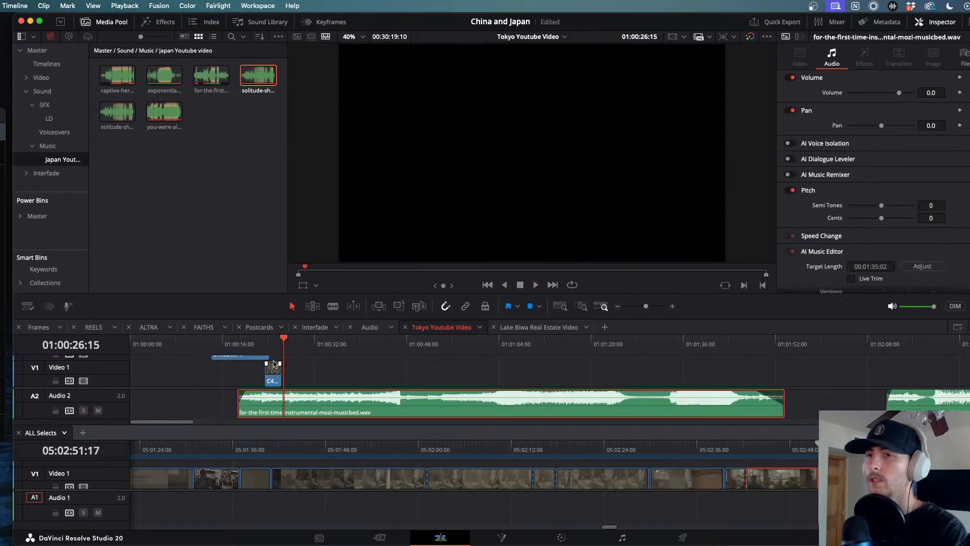
left_click(281, 339)
left_click_drag(279, 376, 307, 376)
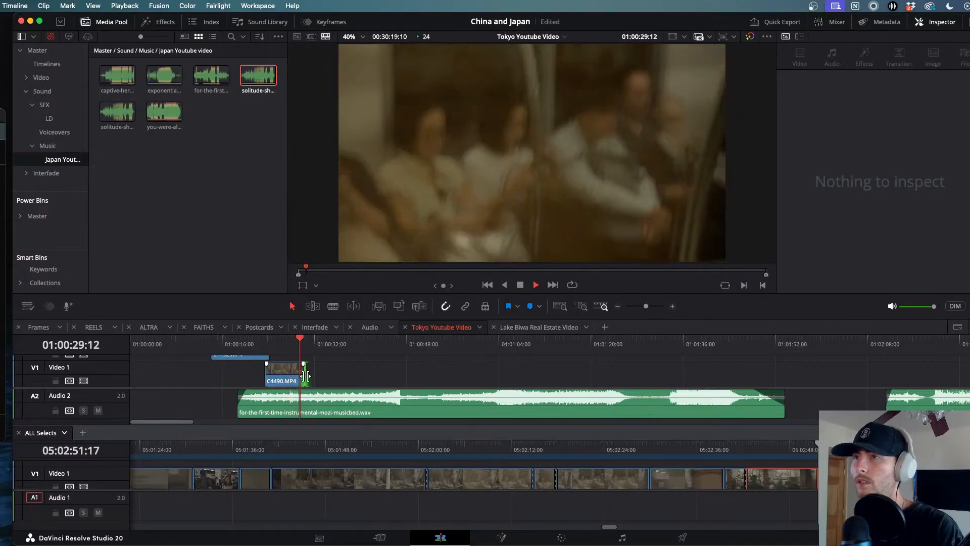
left_click_drag(306, 377, 286, 376)
- Find the passing-train shot C4495.MP4 around 05:03:36 in ALL Selects and add it to Video 1 of the Tokyo timeline at about 01:00:30
scroll(596, 491, "right", 5)
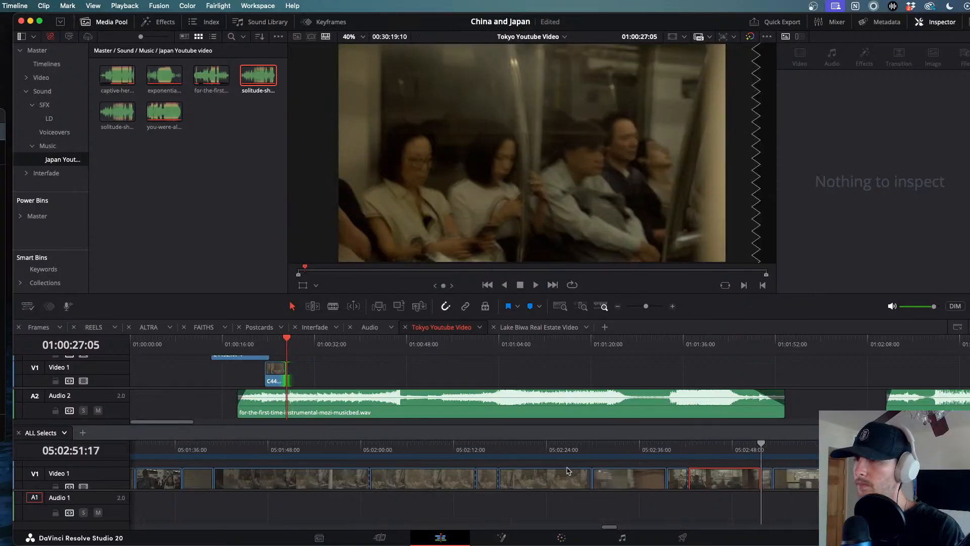
left_click_drag(587, 451, 734, 461)
scroll(734, 461, "right", 3)
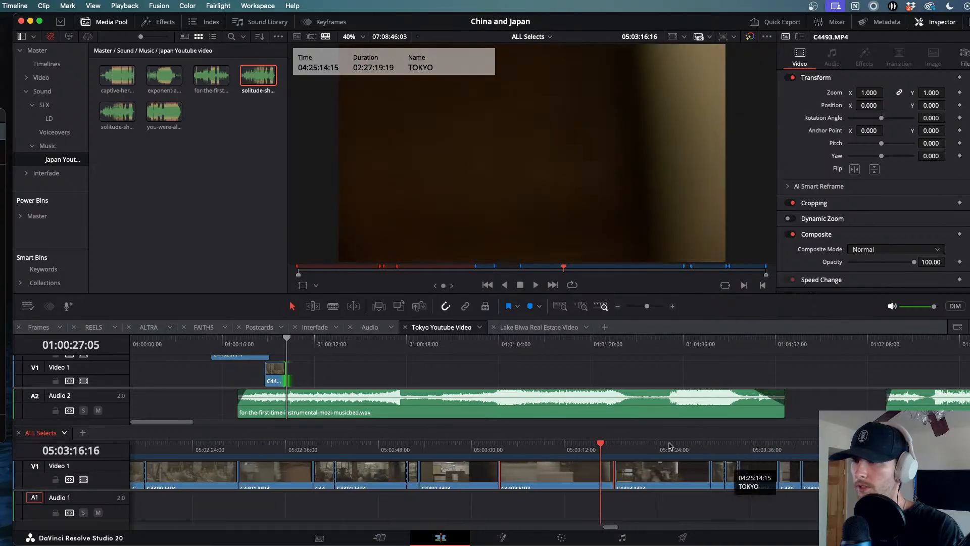
left_click_drag(607, 444, 764, 453)
key("space")
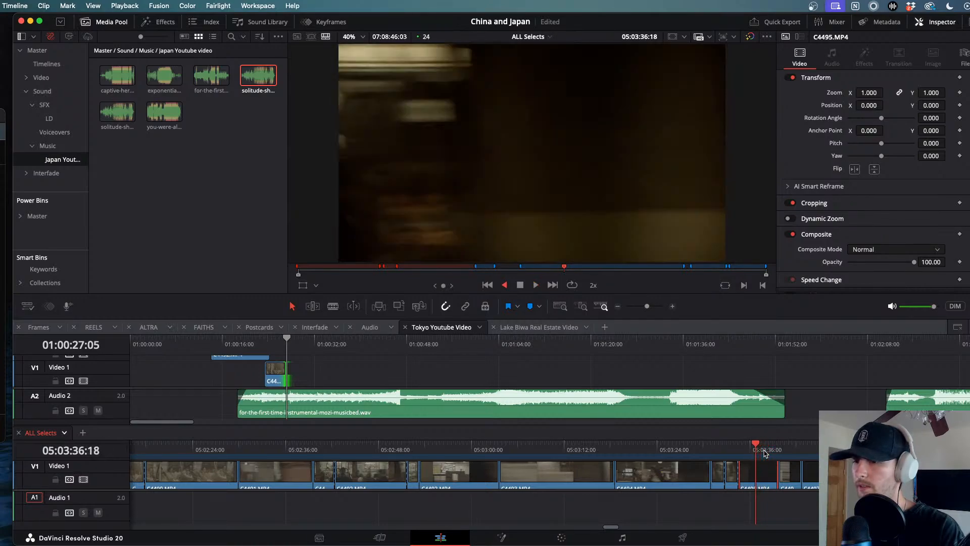
key("l")
left_click_drag(758, 472, 419, 367)
- Remove the fade-out from C4492.MP4 on Video 2 and trim its end back to about 01:00:23 on the music beat
scroll(305, 377, "up", 5)
scroll(305, 377, "up", 2)
left_click(418, 348)
key("space")
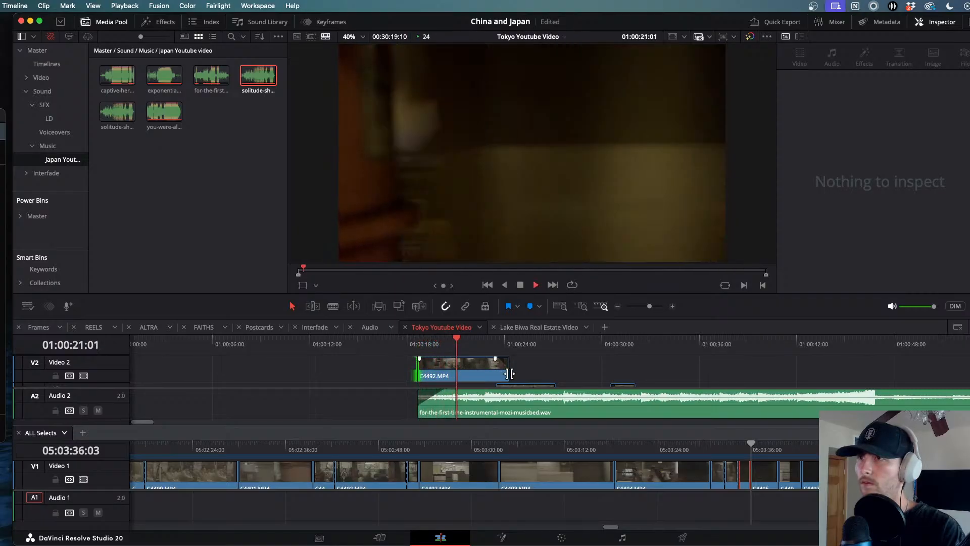
left_click(495, 358)
key("space")
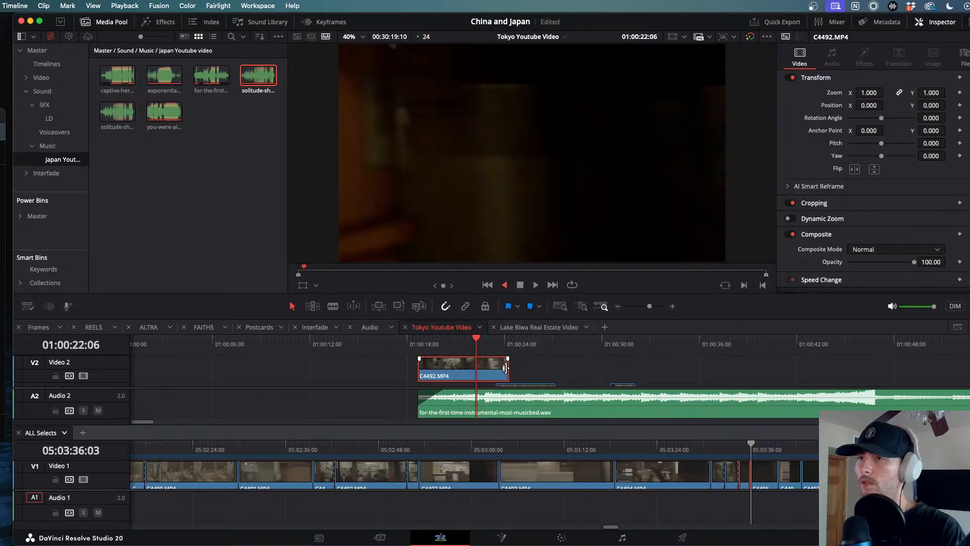
left_click_drag(504, 367, 480, 367)
- Move C4495.MP4 up to Video 3 directly after C4492.MP4, starting at about 01:00:23, and play across the cut
scroll(570, 366, "down", 2)
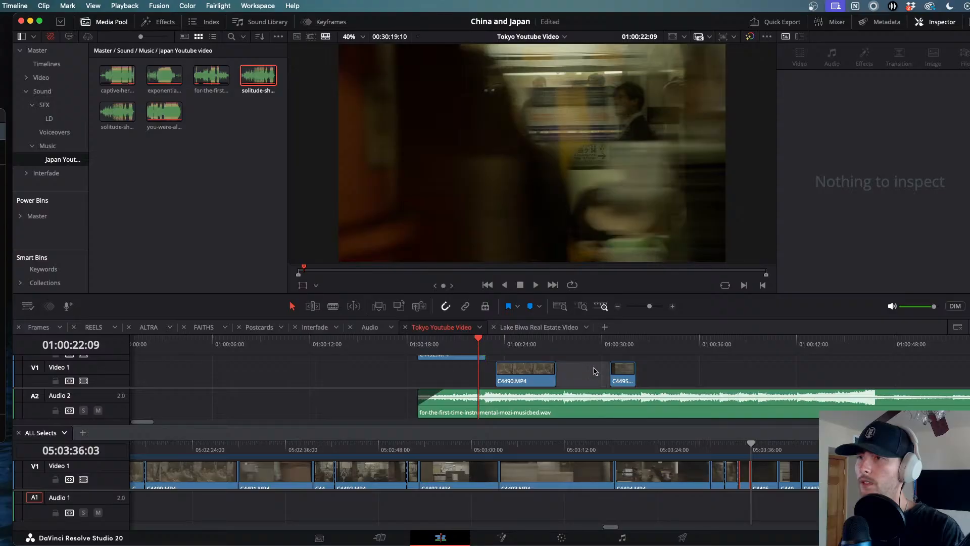
left_click(624, 376)
left_click_drag(624, 376, 498, 368)
key("space")
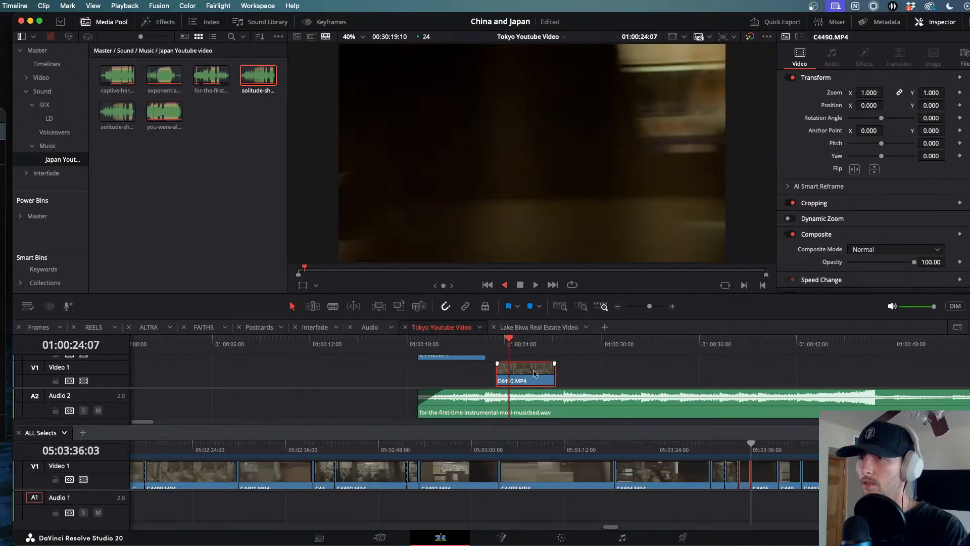
scroll(535, 374, "up", 5)
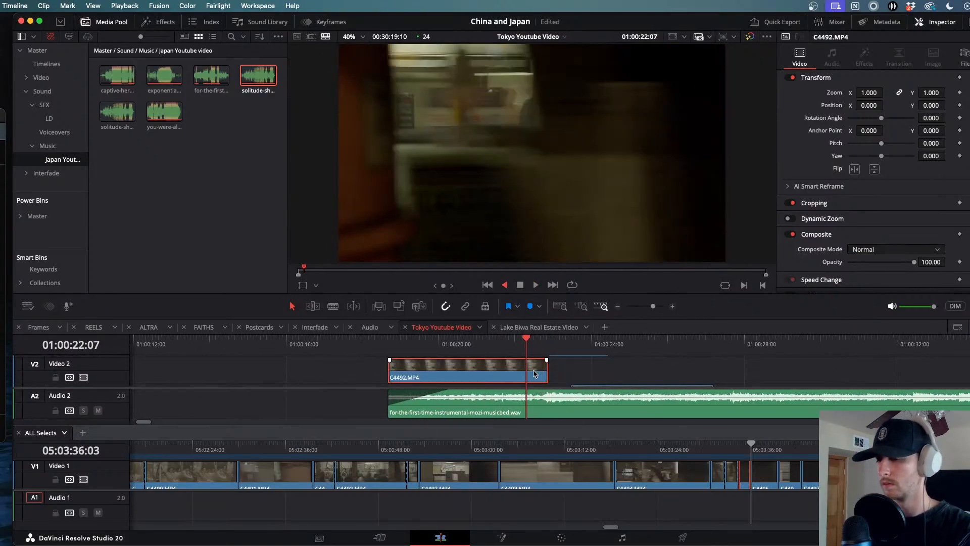
key("l")
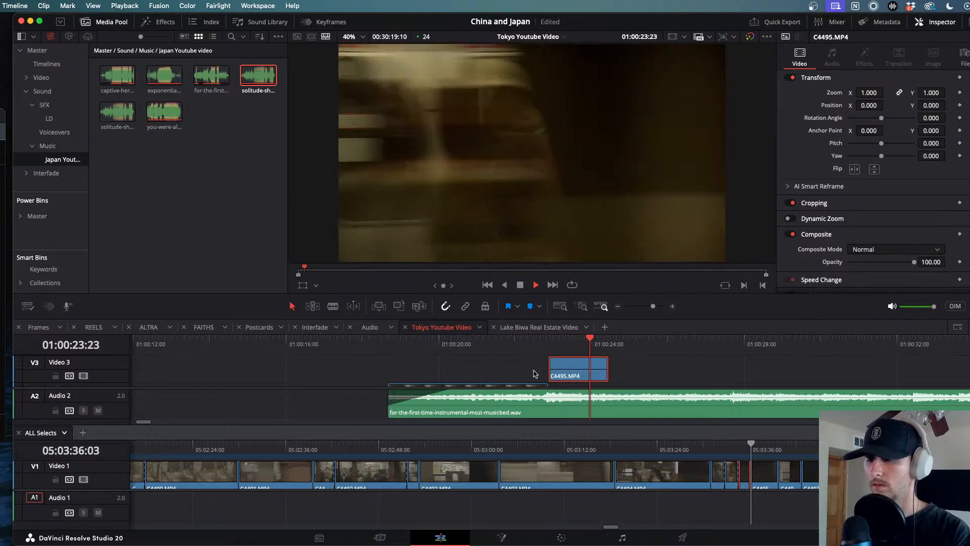
key("j")
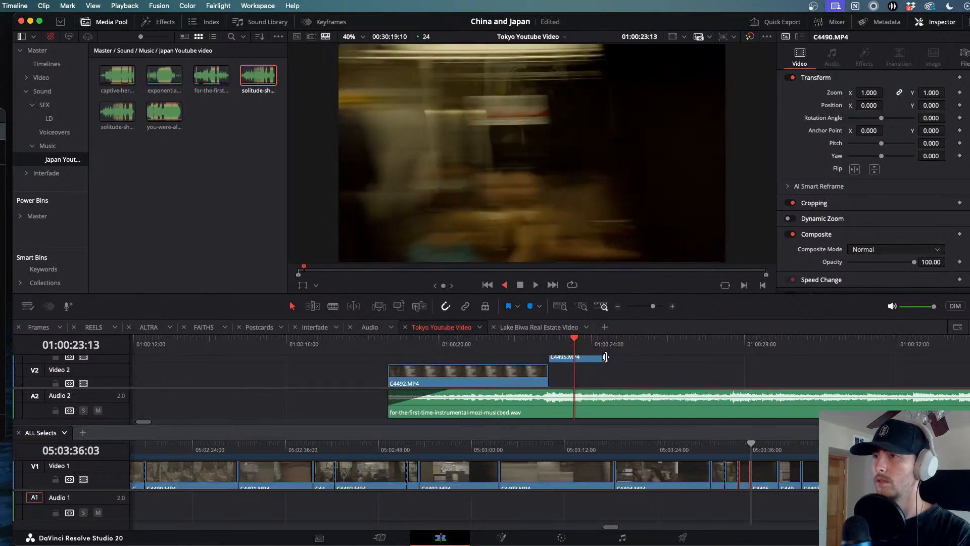
key("k")
- Extend the end of C4495.MP4 on Video 3 to about 01:00:25 and replay the opening clips
scroll(607, 367, "up", 1)
left_click_drag(608, 362, 627, 363)
key("space")
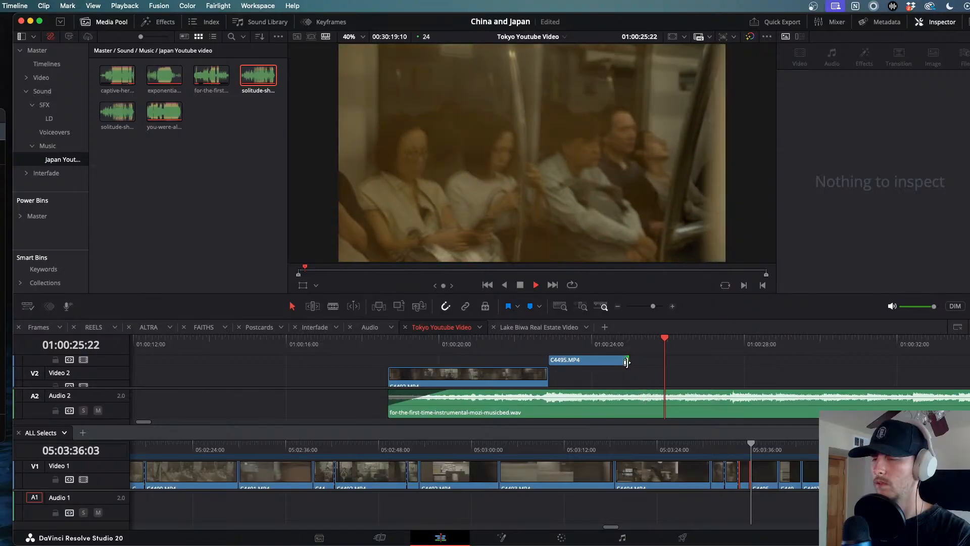
key("j")
scroll(674, 378, "down", 1)
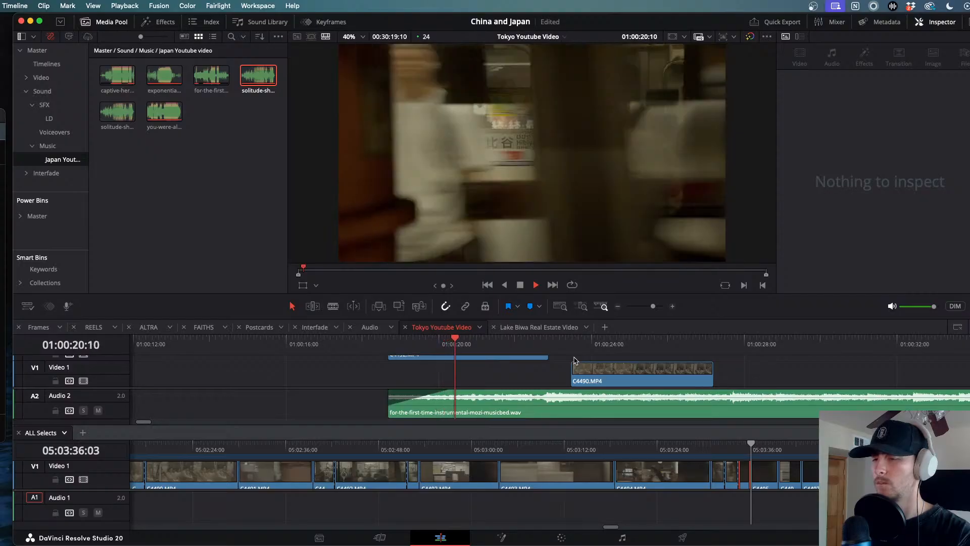
- Extend the end of C4490.MP4 on Video 1 to about 01:00:27:16 and play across it
scroll(573, 359, "down", 5)
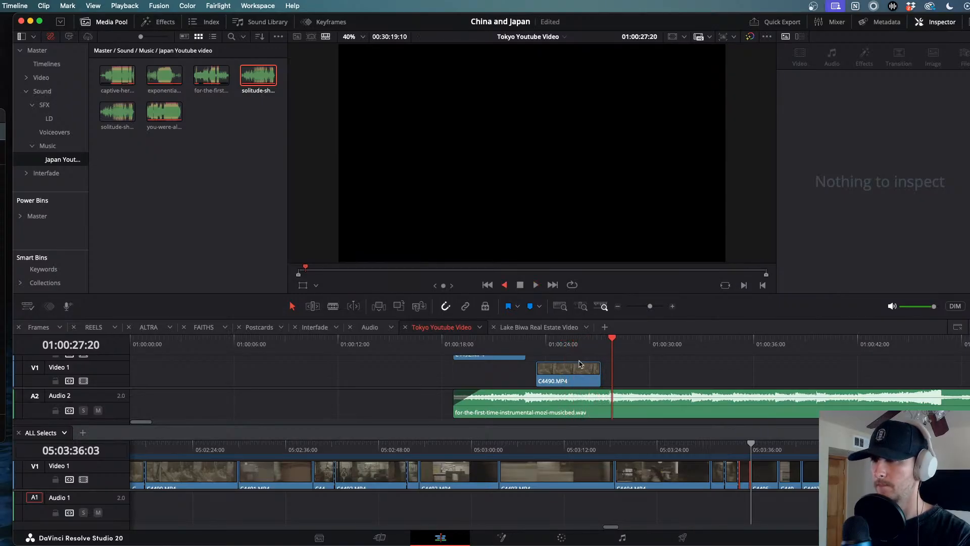
left_click_drag(601, 379, 606, 378)
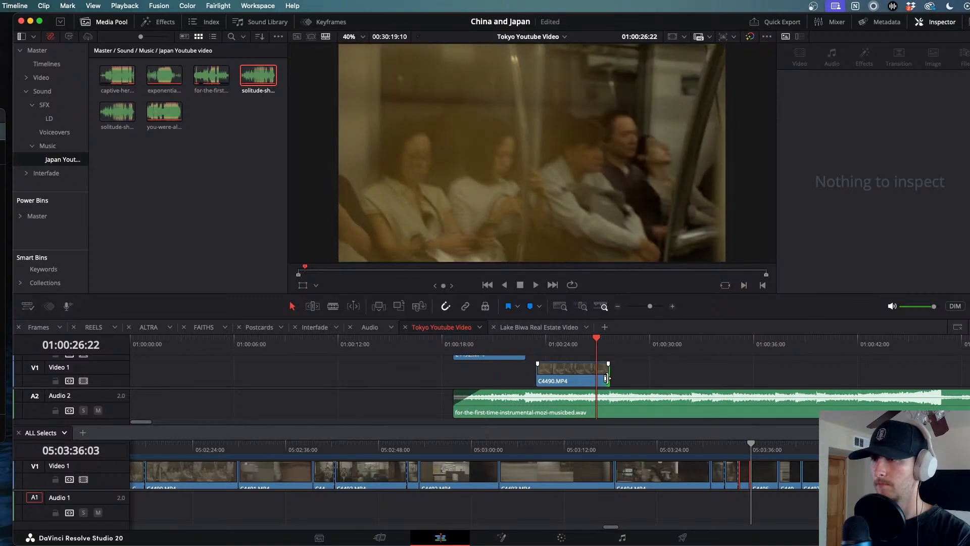
key("space")
- Find the train-window shot C4499.MP4 around 05:04:16 in ALL Selects and place it on Video 1 directly after C4490.MP4
left_click_drag(595, 447, 804, 453)
key("super+minus")
key("super+minus")
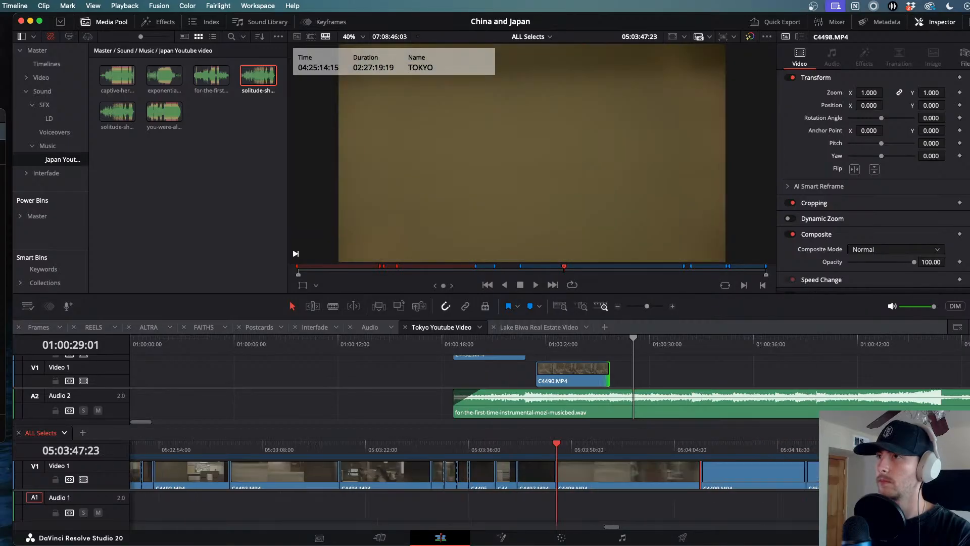
left_click_drag(633, 444, 656, 441)
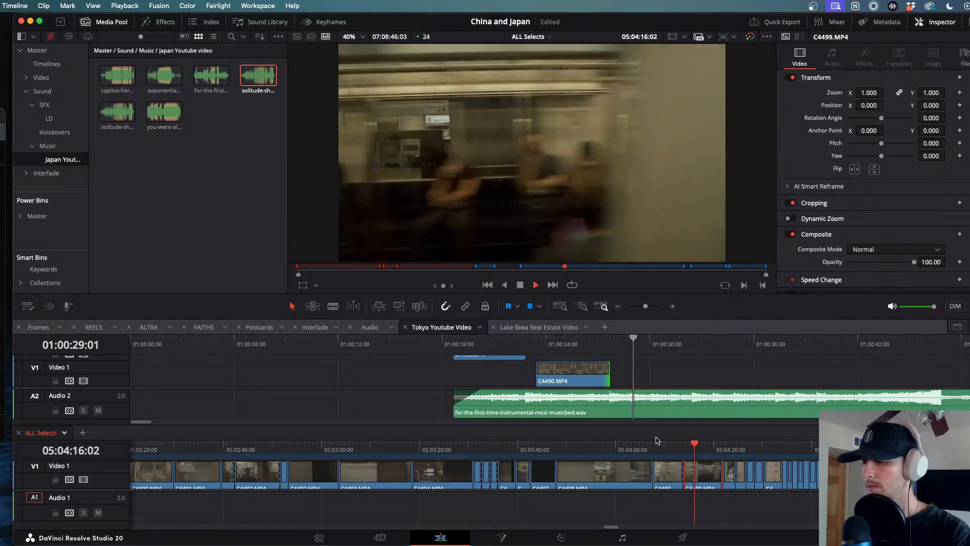
left_click_drag(707, 475, 610, 380)
- Play the opening clips against the music, then shorten C4499.MP4 to about two seconds on Video 2, overlapping the end of C4490.MP4
left_click_drag(633, 340, 505, 339)
key("space")
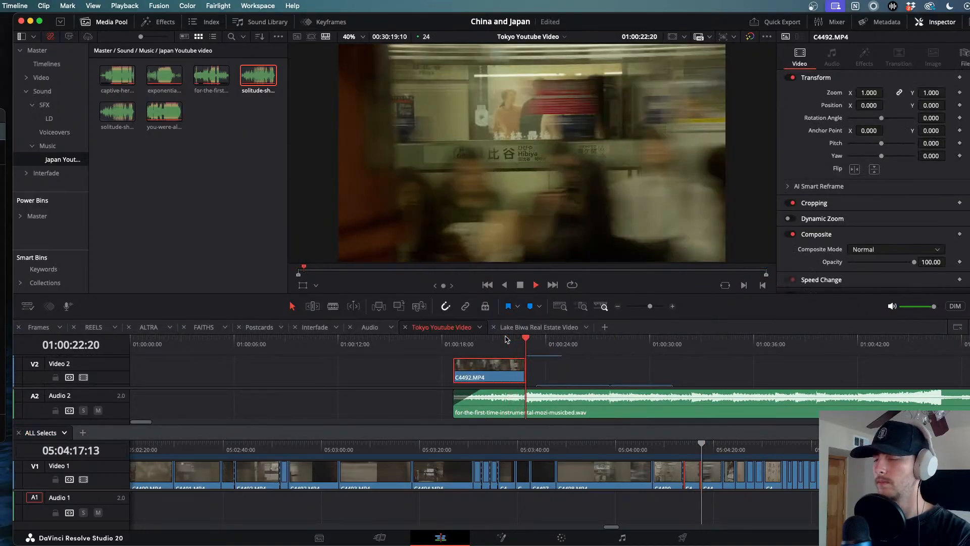
scroll(507, 340, "up", 1)
scroll(507, 340, "down", 1)
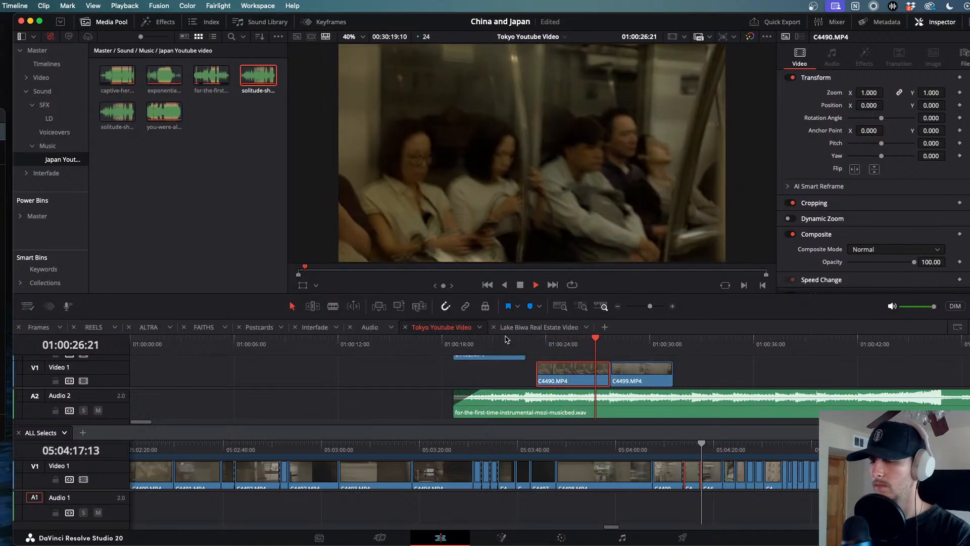
key("space")
scroll(552, 368, "up", 1)
scroll(552, 367, "down", 1)
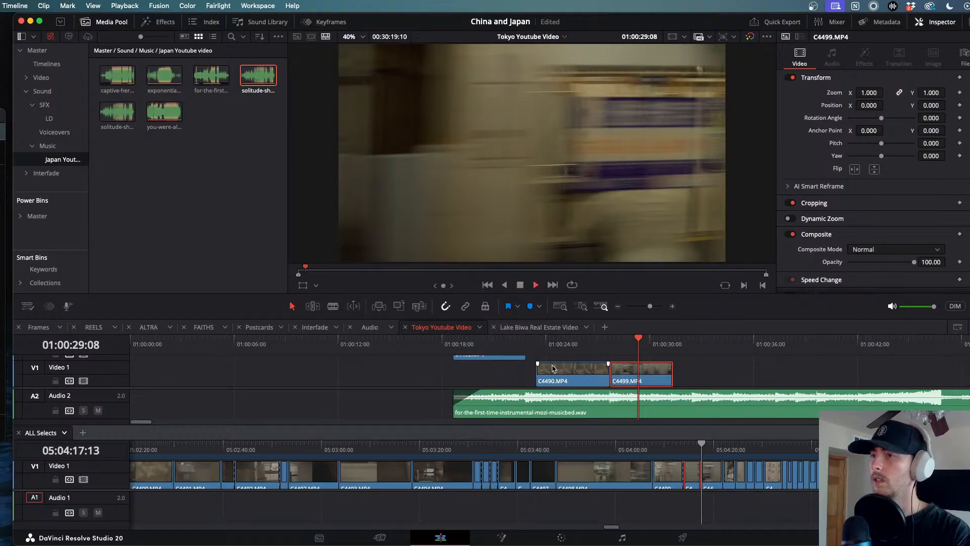
key("space")
key("j")
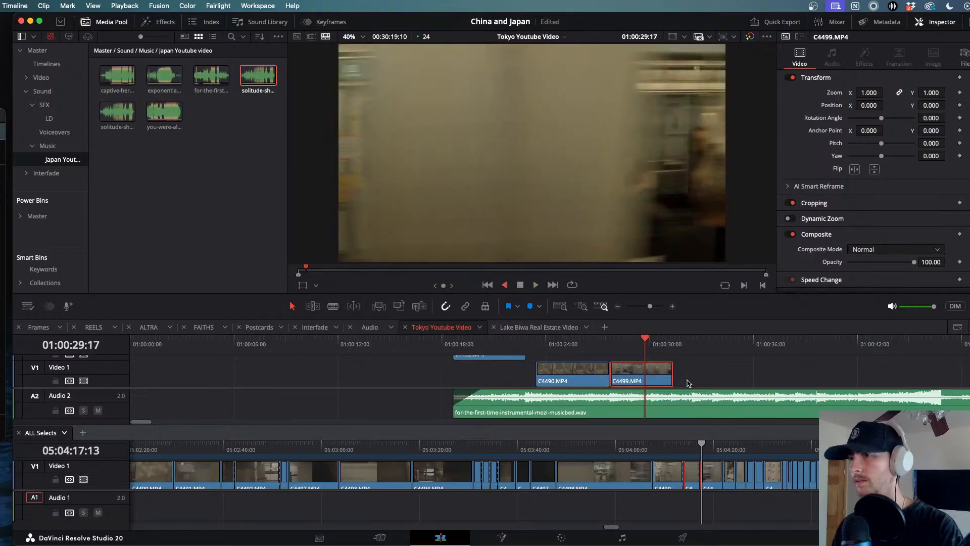
left_click_drag(671, 372, 612, 370)
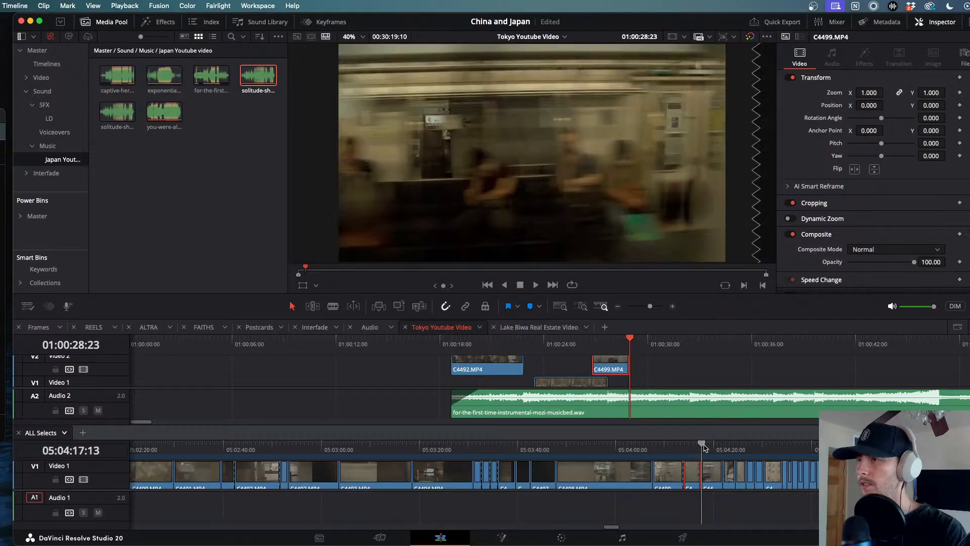
- Skim the Tokyo footage in ALL Selects from about 05:04 to 05:11 for the next train or street shot
left_click_drag(794, 450, 883, 449)
left_click_drag(668, 446, 842, 447)
key("super+minus")
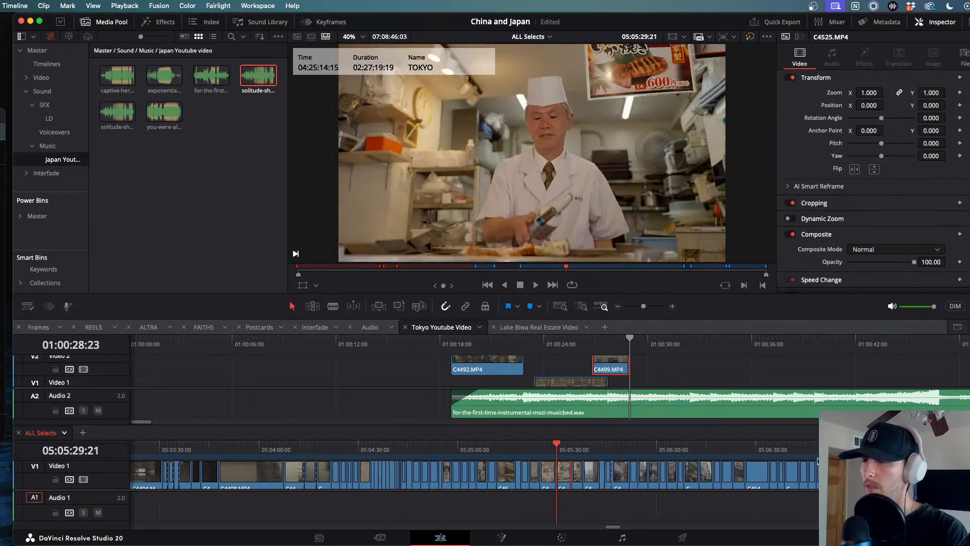
left_click_drag(558, 446, 847, 448)
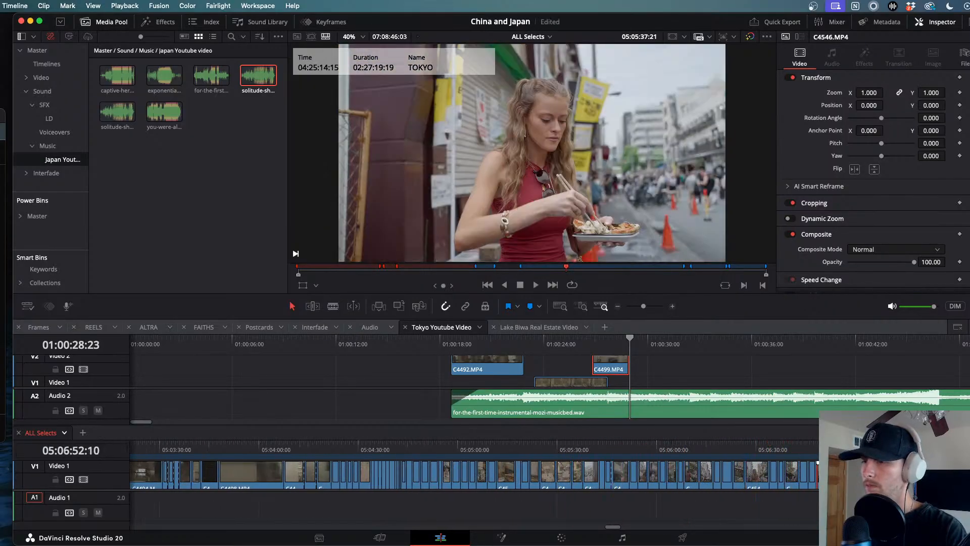
key("super+minus")
left_click_drag(559, 447, 795, 448)
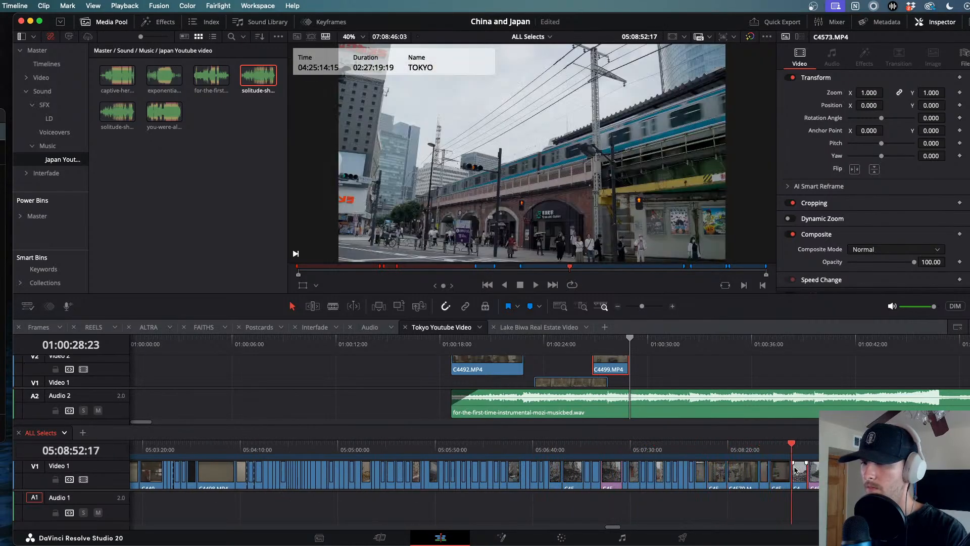
key("super+minus")
left_click_drag(558, 448, 774, 453)
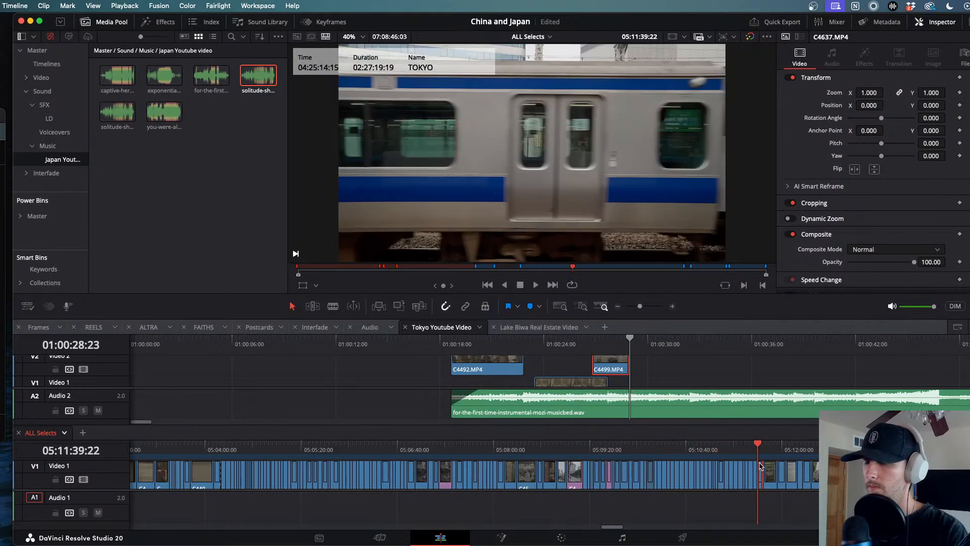
- Skim the long front-view monorail clip C4646.MP4 in ALL Selects, sampling its city, bridge and tunnel sections
scroll(613, 448, "right", 5)
left_click_drag(613, 448, 658, 453)
key("l")
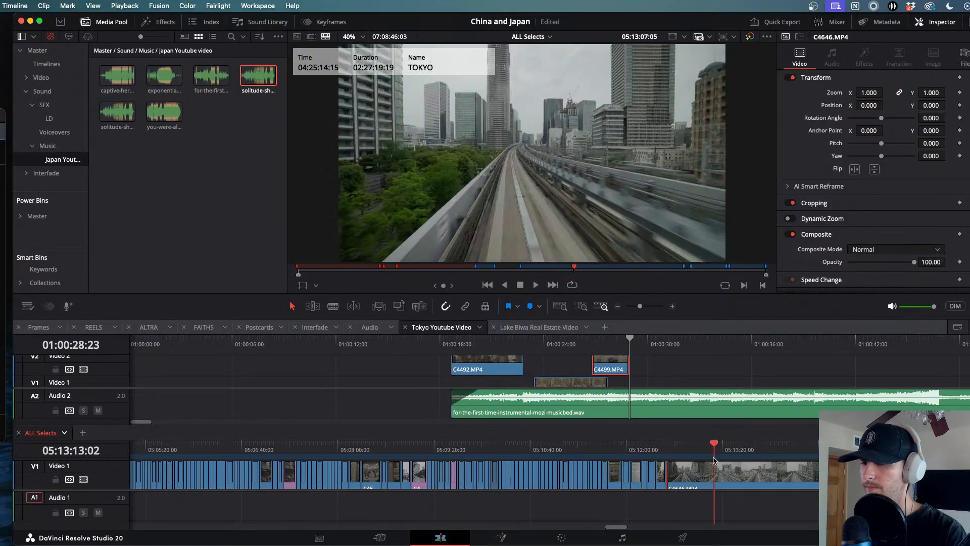
left_click(690, 444)
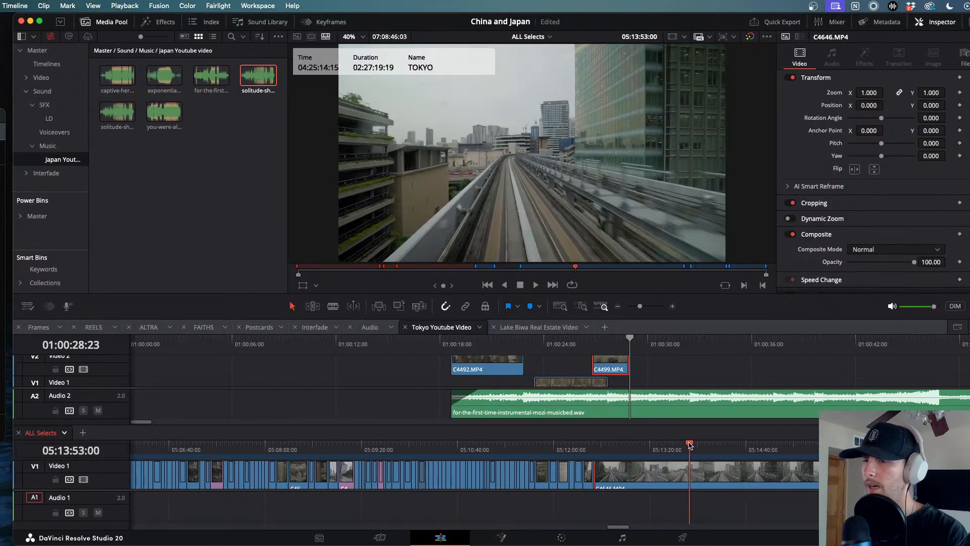
mouse_move(783, 465)
left_mouse_down()
mouse_move(794, 465)
mouse_move(745, 462)
mouse_move(799, 469)
left_mouse_up()
left_click_drag(913, 467, 931, 467)
key("space")
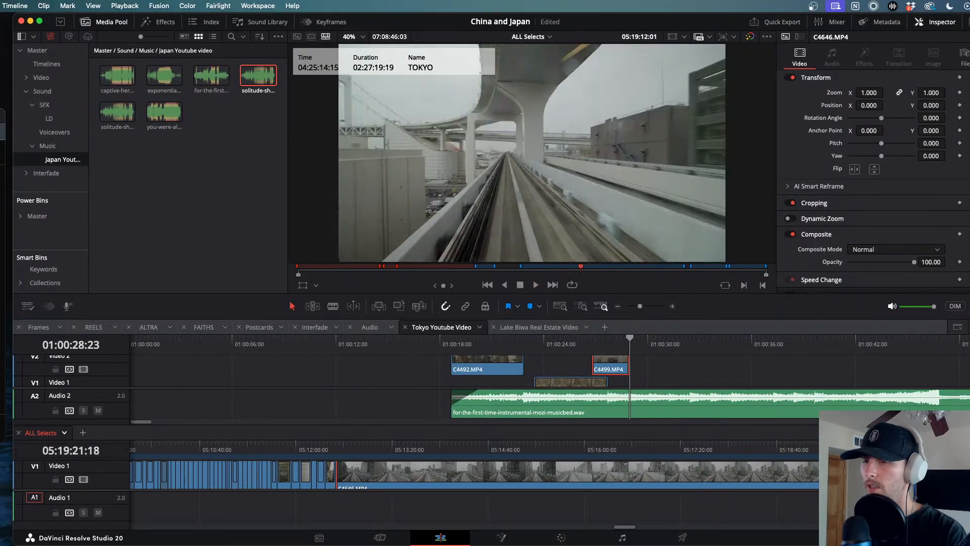
left_click_drag(919, 465, 928, 464)
key("space")
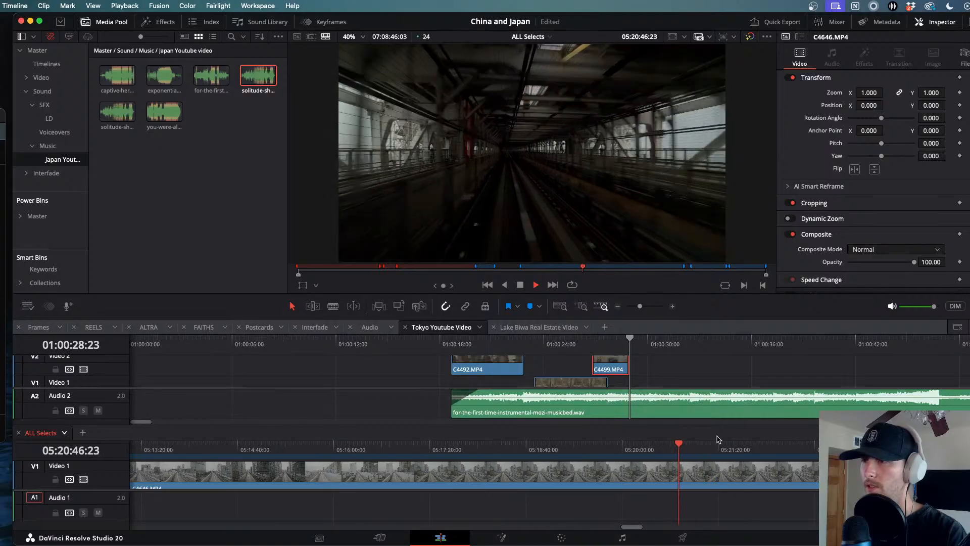
left_click_drag(679, 445, 787, 465)
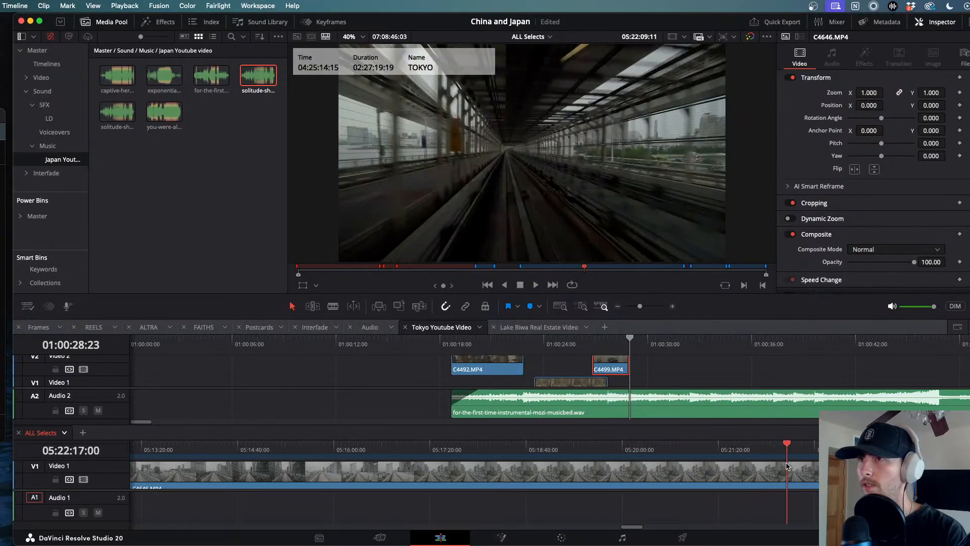
- Look through the following monorail clips C4647.MP4 and C4650.MP4 in ALL Selects, playing short sections of them
scroll(858, 469, "right", 4)
left_click_drag(667, 446, 796, 462)
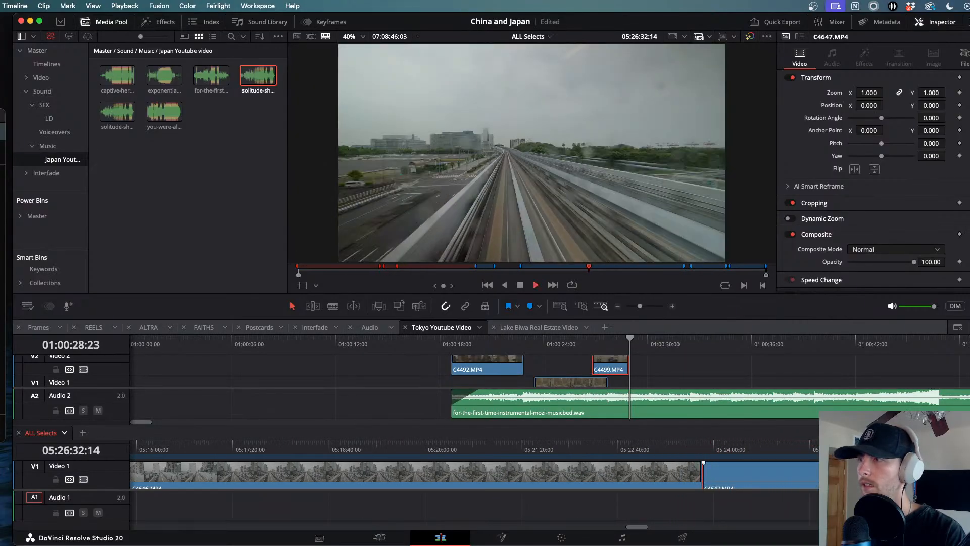
key("space")
left_click_drag(672, 448, 792, 470)
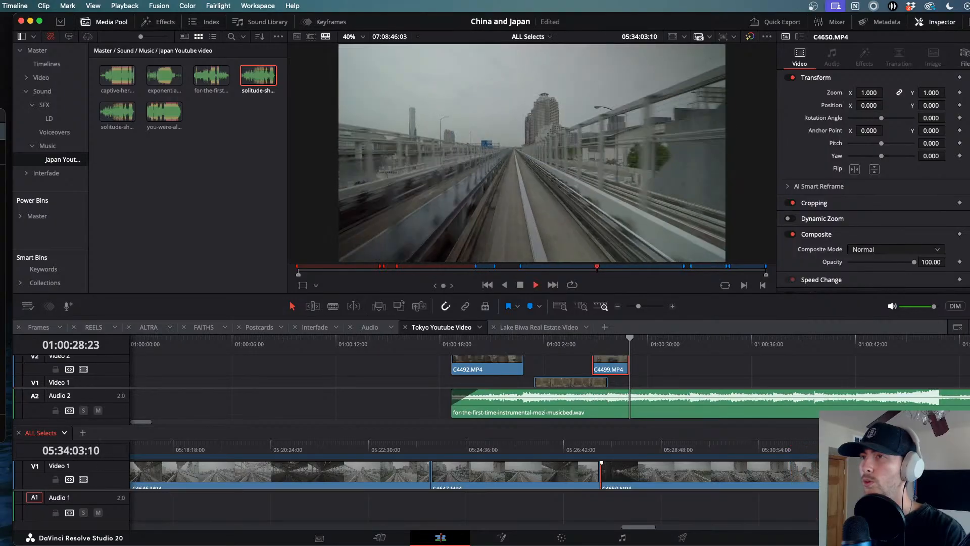
scroll(751, 469, "right", 7)
left_click_drag(561, 451, 796, 472)
key("space")
- Skim ALL Selects past monorail clip C4650.MP4, sampling the street clip C4703.MP4 and the Tokyo skyline clip C4713.MP4
scroll(796, 472, "right", 6)
left_click_drag(648, 444, 771, 465)
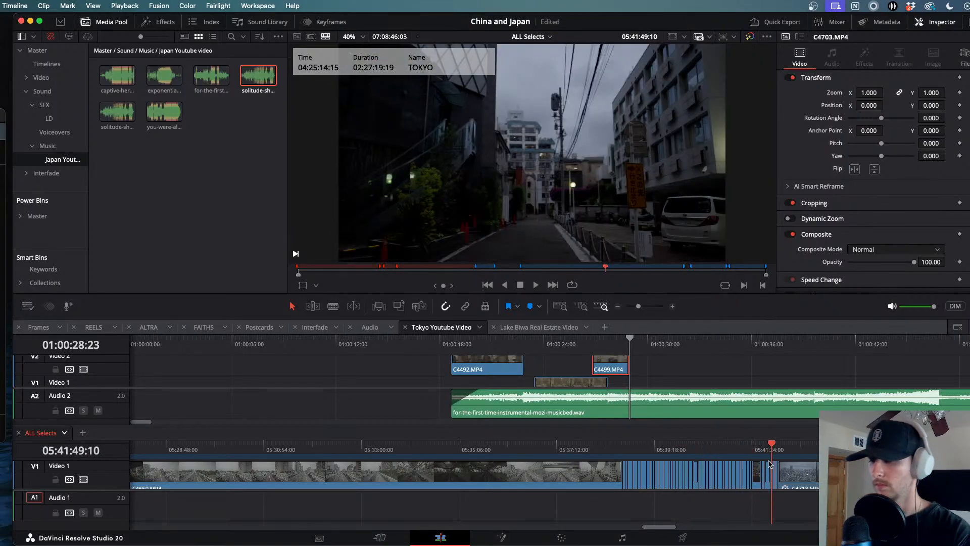
key("space")
scroll(771, 466, "right", 5)
left_click_drag(635, 444, 782, 460)
key("space")
scroll(798, 458, "right", 5)
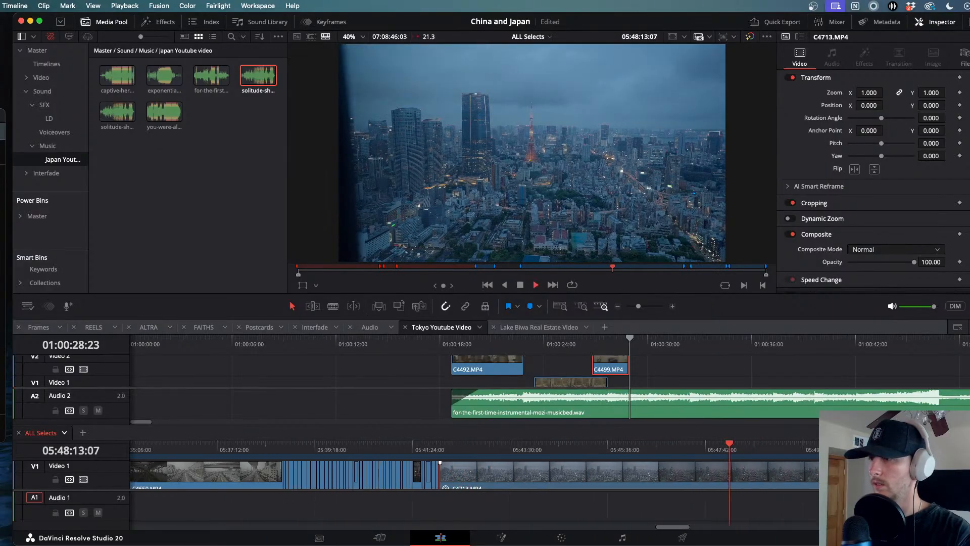
- Skim the Tokyo footage in ALL Selects from about 05:48 to 06:32, sampling the umbrella-filled street clips along the way
scroll(801, 503, "down", 8)
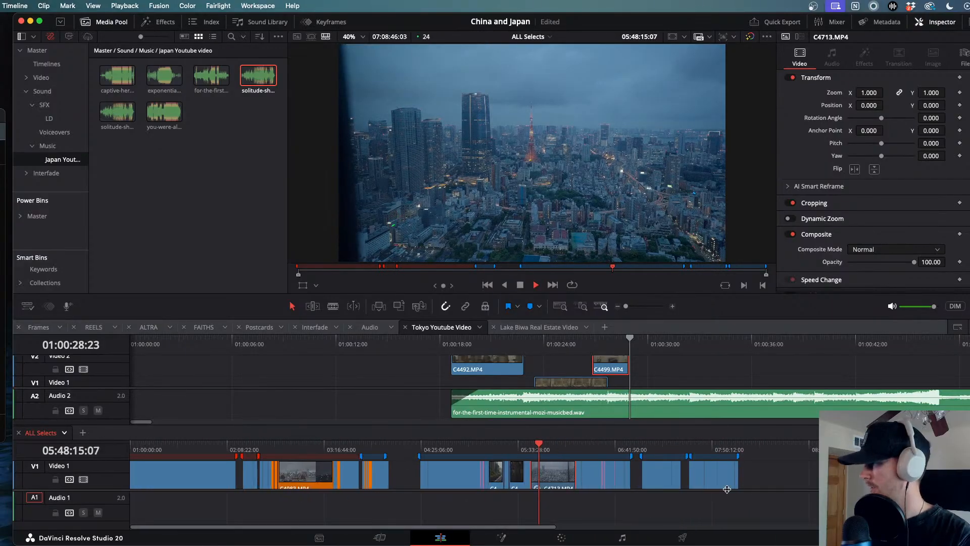
scroll(730, 489, "up", 6)
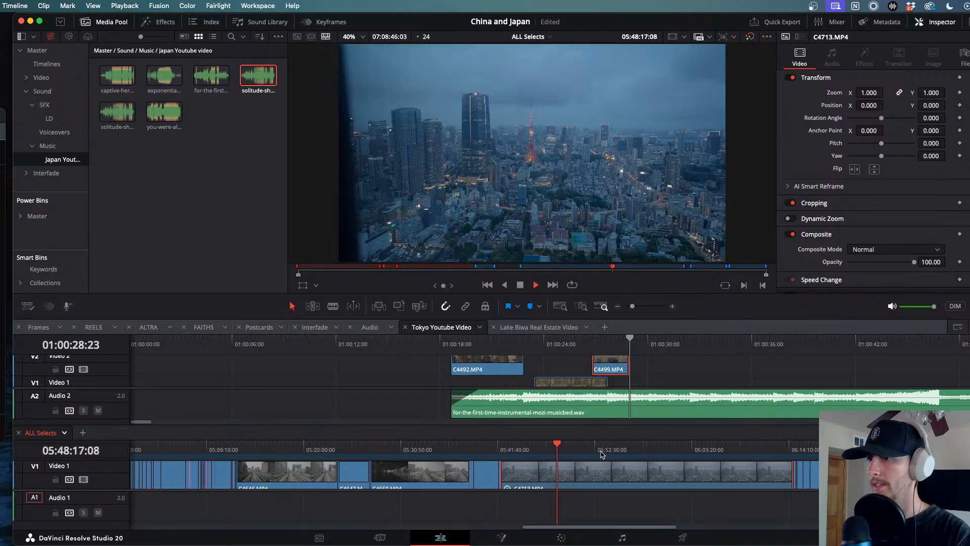
left_click_drag(755, 450, 821, 451)
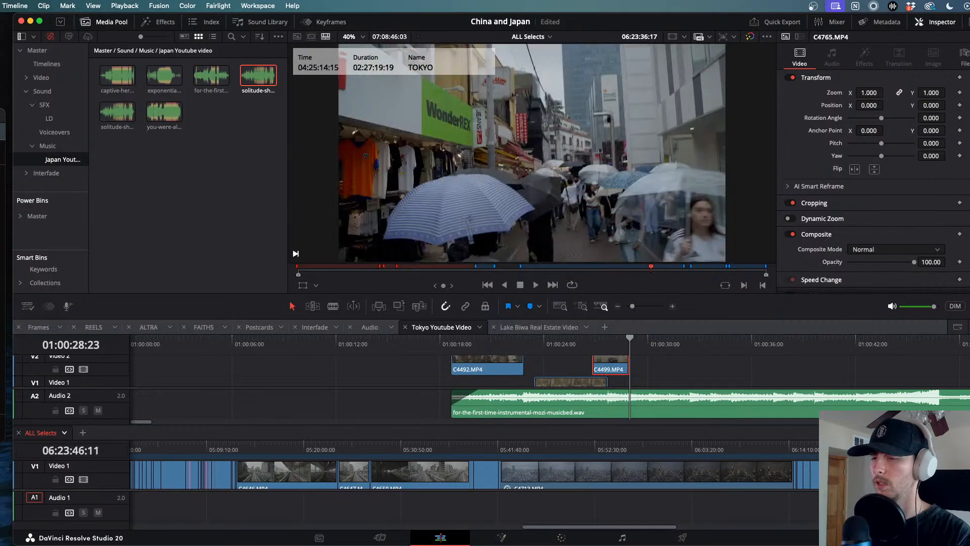
key("space")
scroll(758, 470, "right", 5)
scroll(722, 457, "up", 5)
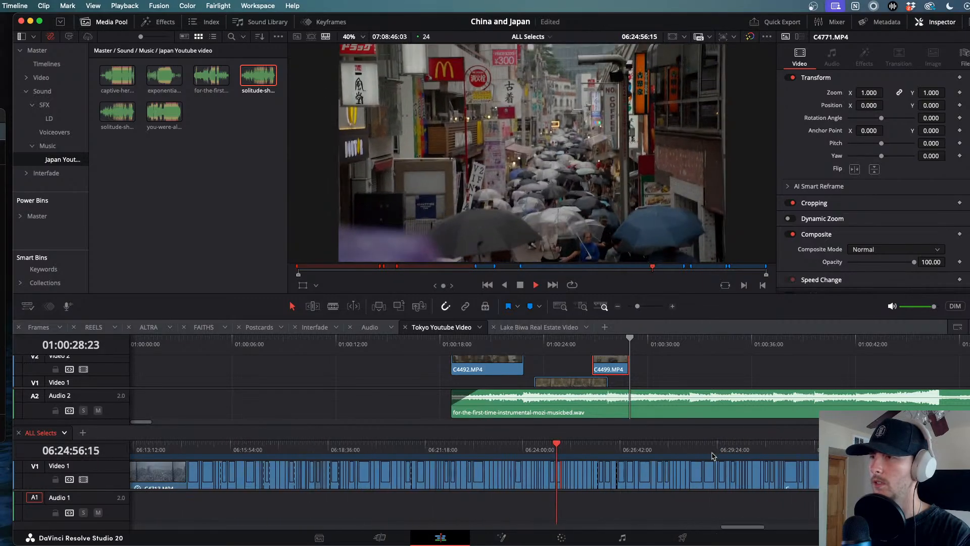
left_click_drag(552, 447, 735, 465)
key("space")
left_click_drag(586, 451, 667, 458)
key("space")
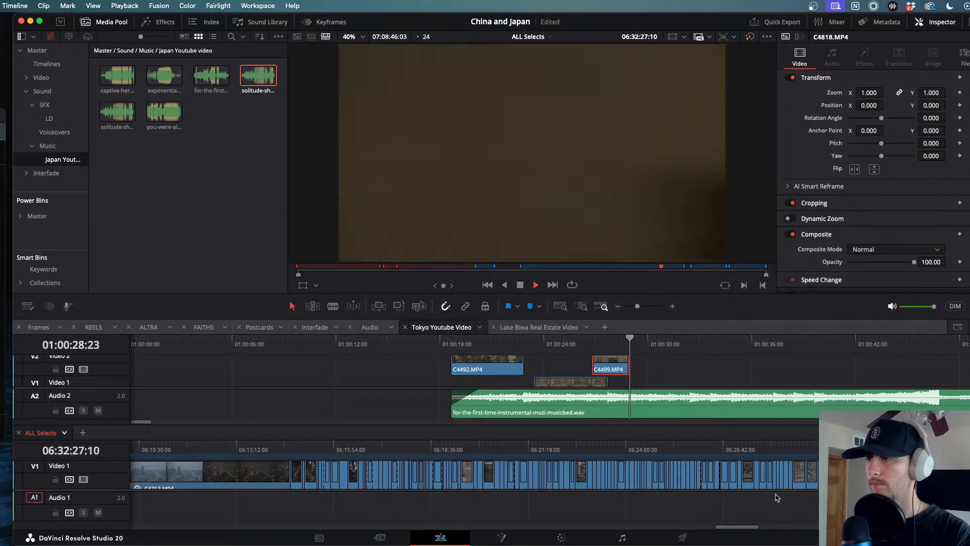
- Find the passing-train shot C4818.MP4 near 06:32:12 in ALL Selects and place it on Video 3 of Tokyo Youtube Video, above C4499.MP4
key("super+equal")
key("super+equal")
key("super+equal")
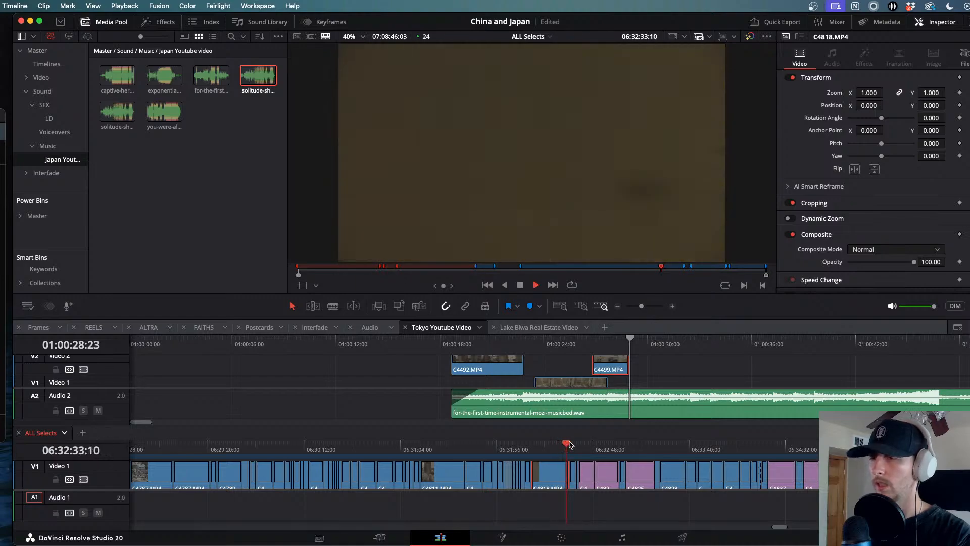
key("space")
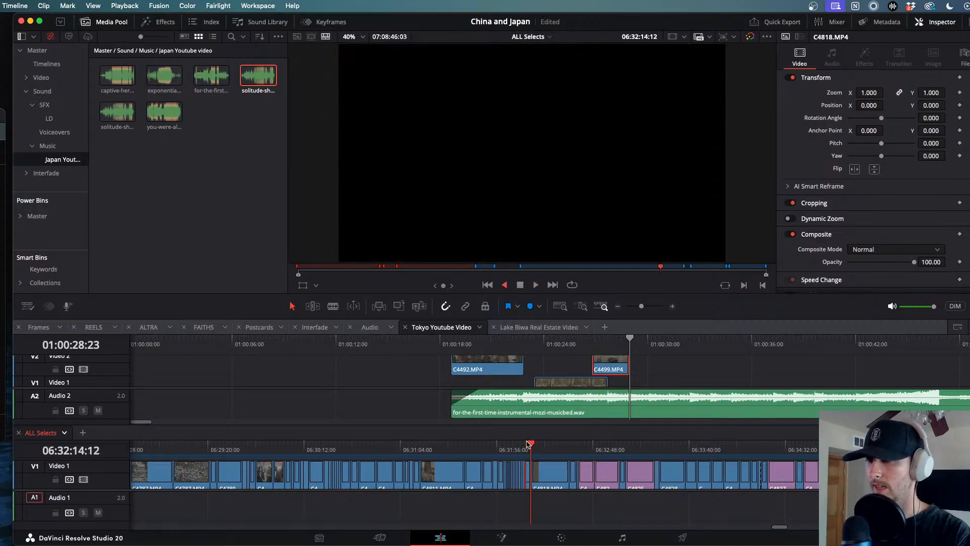
scroll(571, 470, "up", 5)
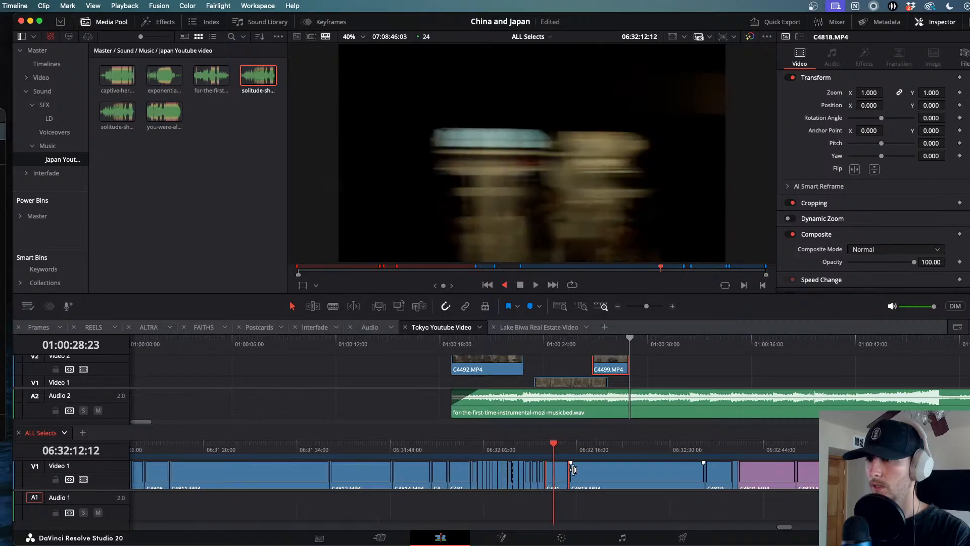
key("space")
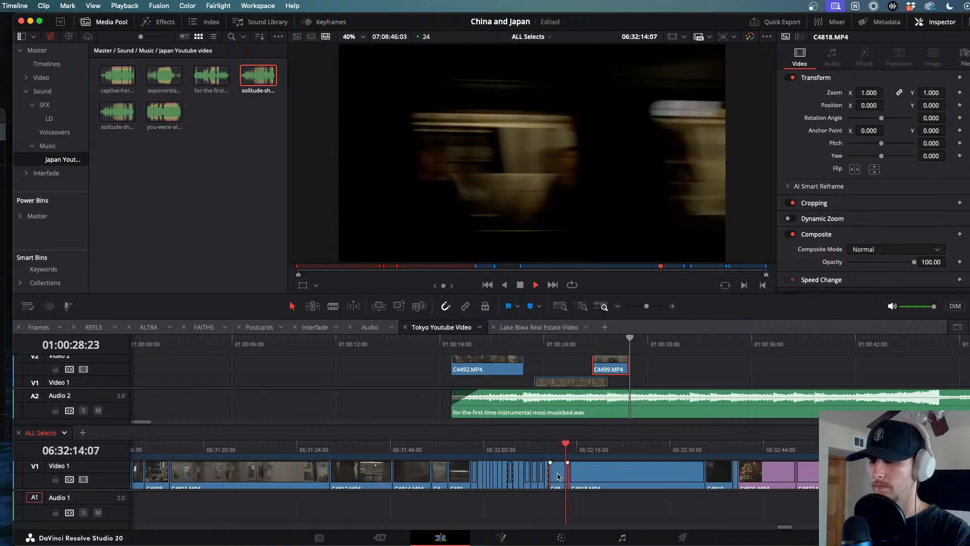
key("space")
left_click_drag(558, 476, 452, 343)
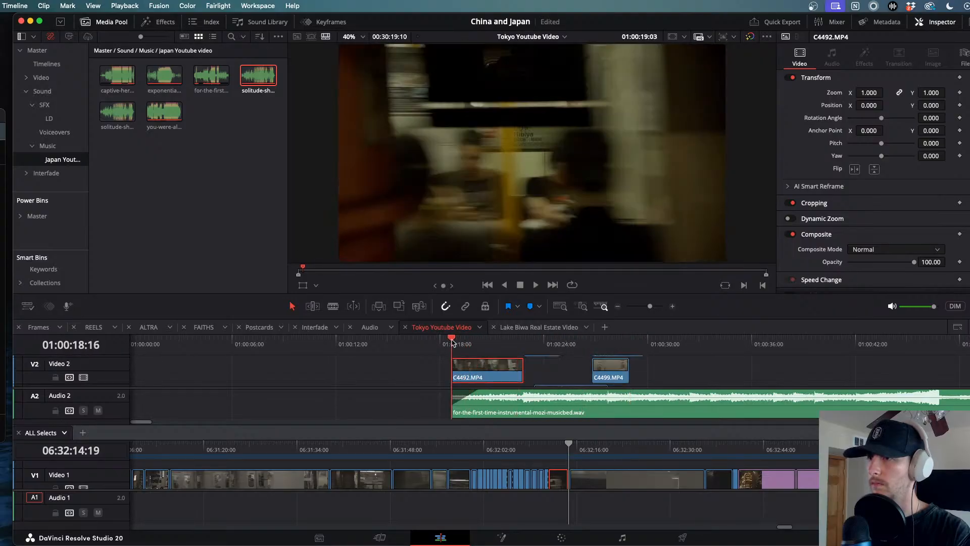
- Play the sequence, then place C4818.MP4 on Video 2 ahead of C4499.MP4, moving both to follow the end of C4495.MP4 at 01:00:25:00
key("space")
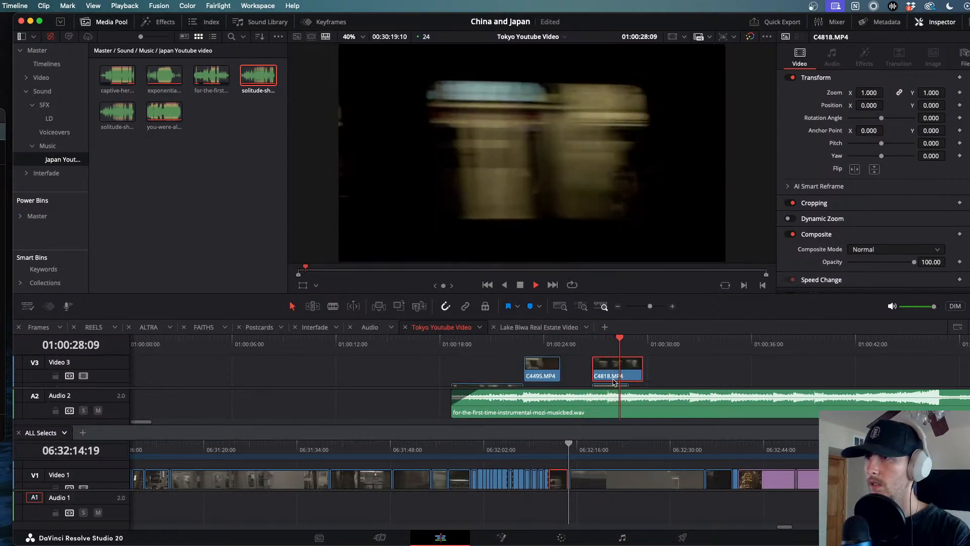
key("j")
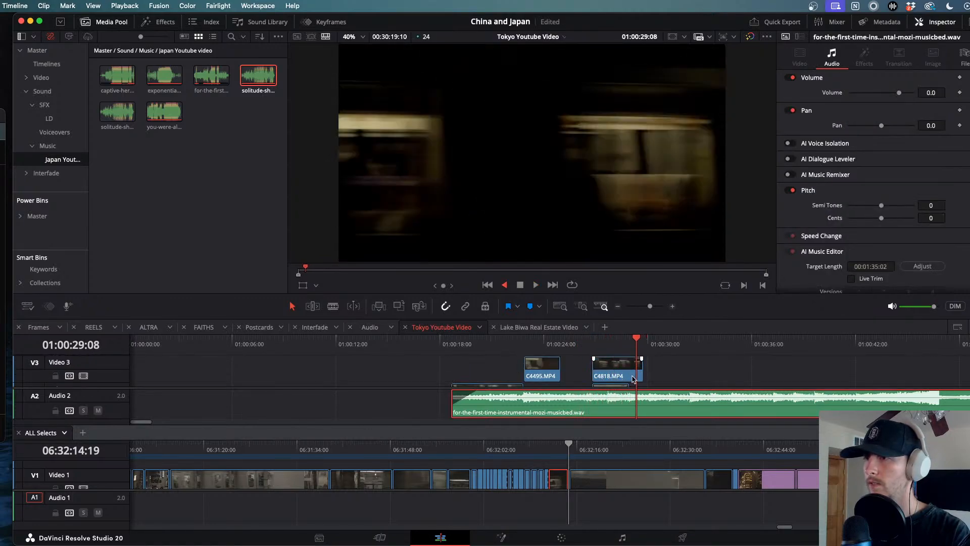
key("k")
left_click_drag(615, 377, 725, 368)
scroll(611, 378, "down", 3)
scroll(632, 364, "up", 2)
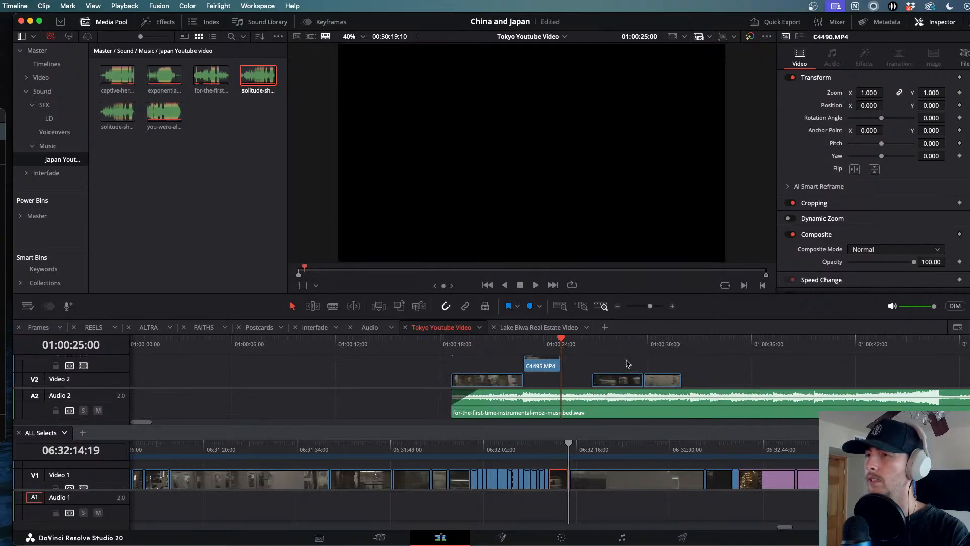
left_click_drag(643, 370, 626, 380)
key("space")
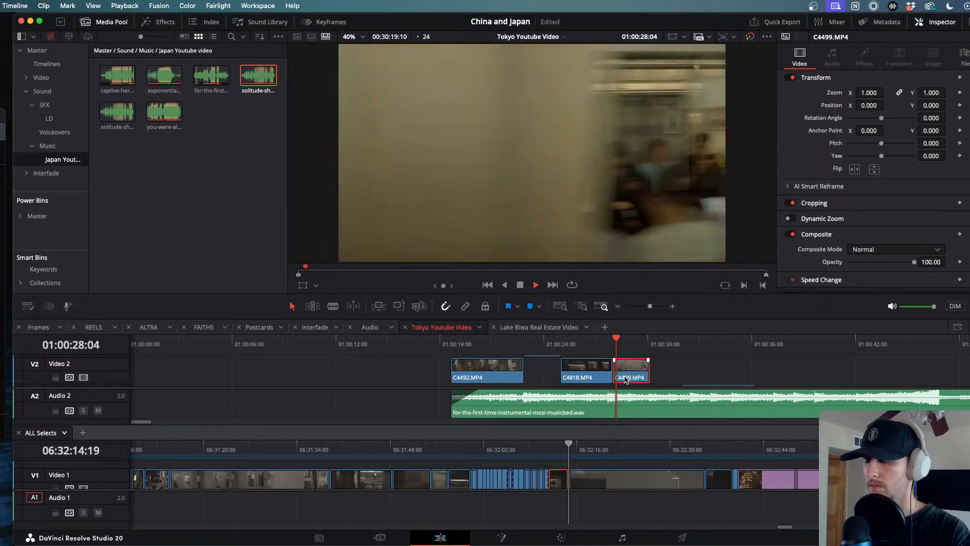
- Swap the two Video 2 clips so C4499.MP4 precedes C4818.MP4, and play the sequence from 01:00:18:16
key("j")
mouse_move(591, 372)
left_mouse_down()
mouse_move(682, 371)
mouse_move(574, 373)
left_mouse_up()
left_click(626, 372, "super")
left_click(453, 350)
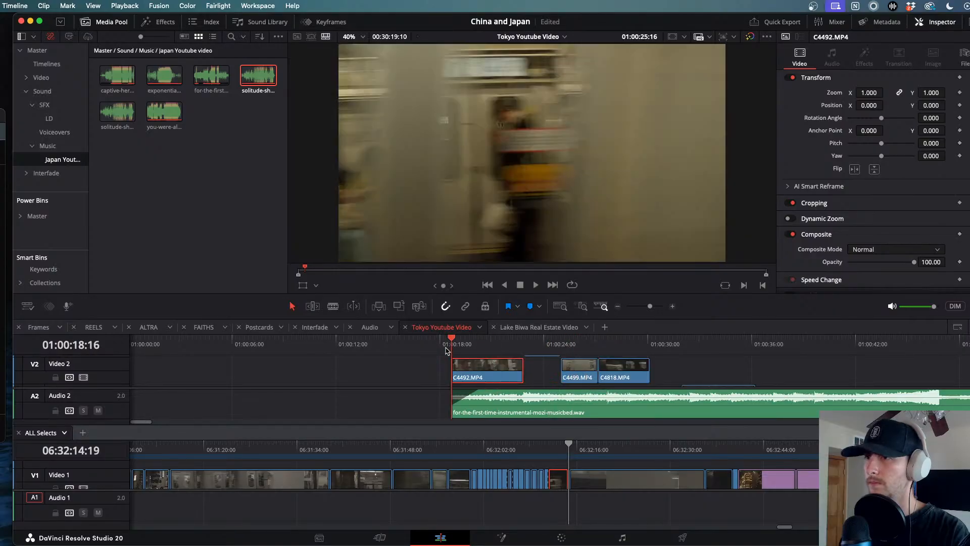
key("l")
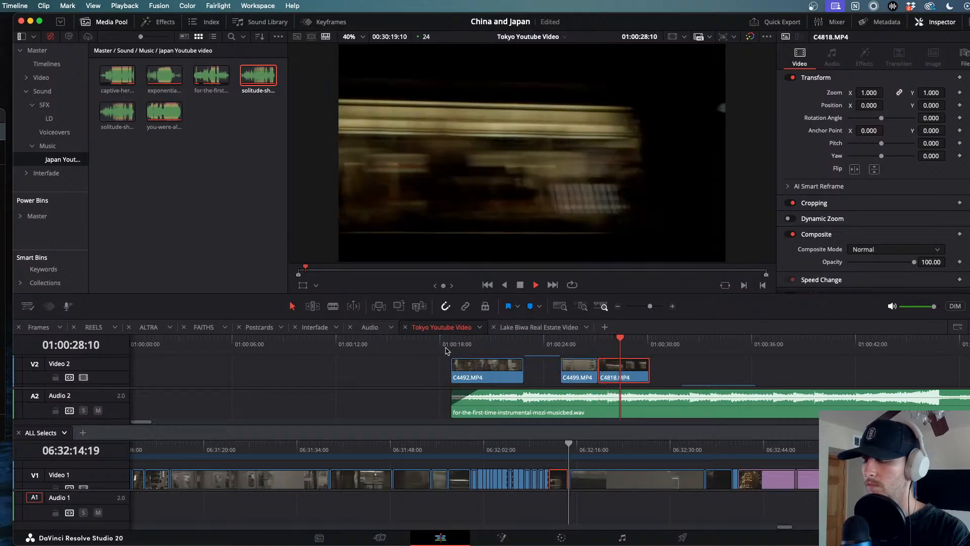
- Move C4490.MP4 on Video 1 to start directly after C4818.MP4, at about 01:00:30, and play it
key("j")
scroll(688, 373, "down", 2)
left_click_drag(702, 376, 670, 377)
key("space")
scroll(662, 376, "up", 2)
scroll(661, 376, "down", 2)
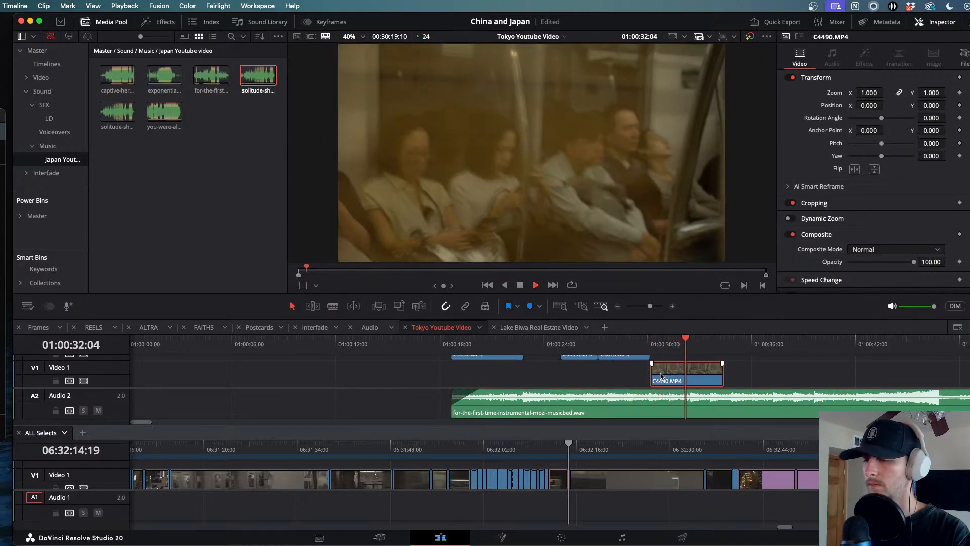
- Replay the cut into C4490.MP4 against the music and trim the clip's end to the beat at about 01:00:32:10
key("j")
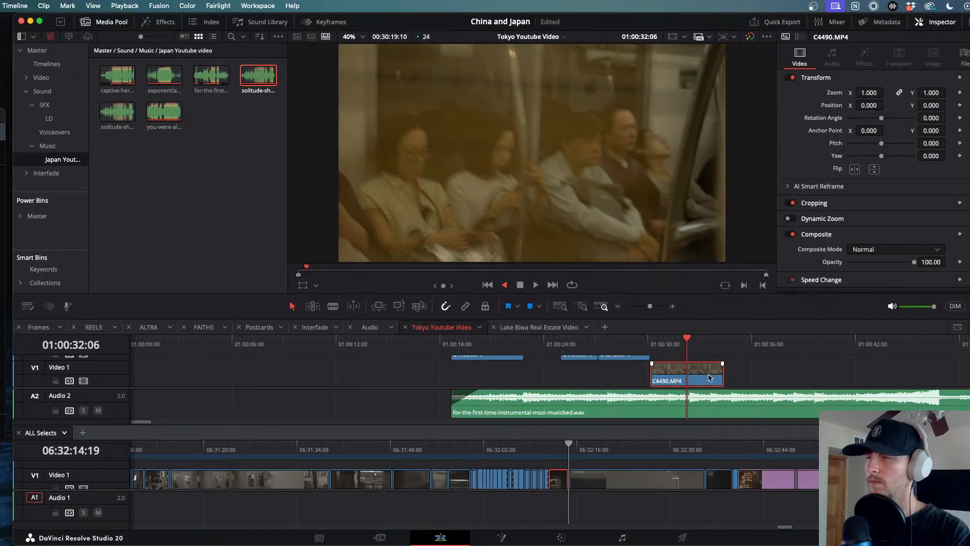
key("space")
scroll(722, 379, "up", 2)
key("space")
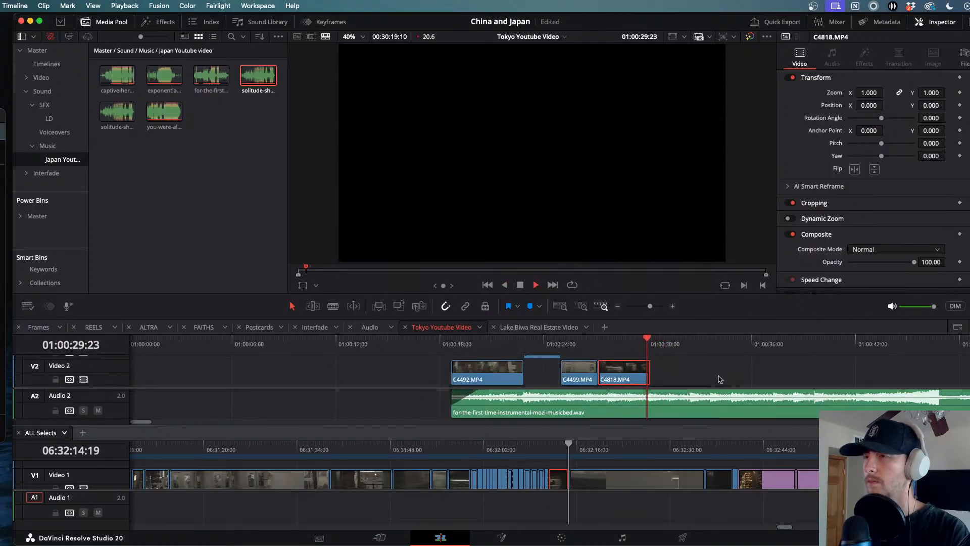
scroll(723, 379, "down", 2)
key("space")
scroll(683, 375, "up", 3)
scroll(613, 375, "down", 4)
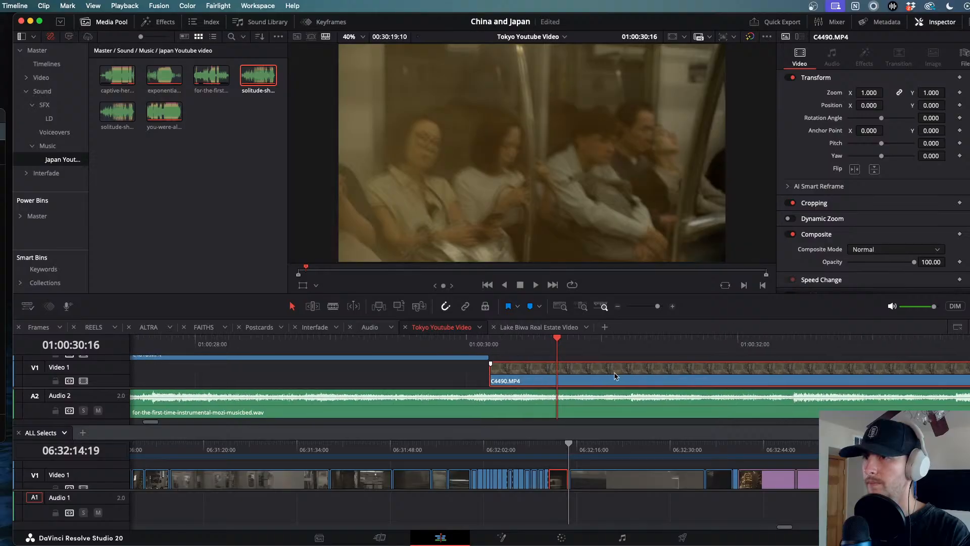
key("space")
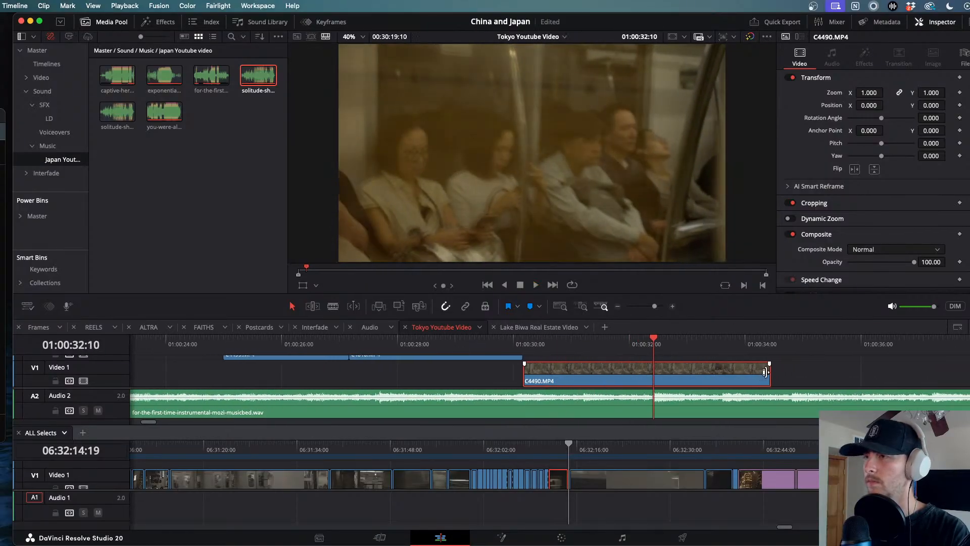
left_click_drag(765, 372, 651, 373)
- Listen to the music on Audio 2 from the end of C4490.MP4 to about 01:01:43, checking the waveforms of the neighbouring tracks
key("space")
scroll(652, 372, "down", 2)
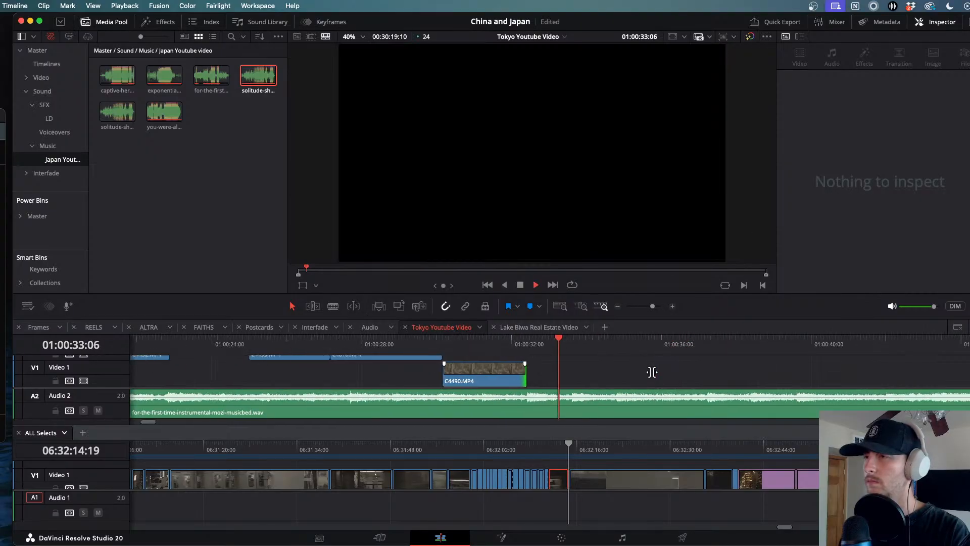
scroll(652, 372, "down", 5)
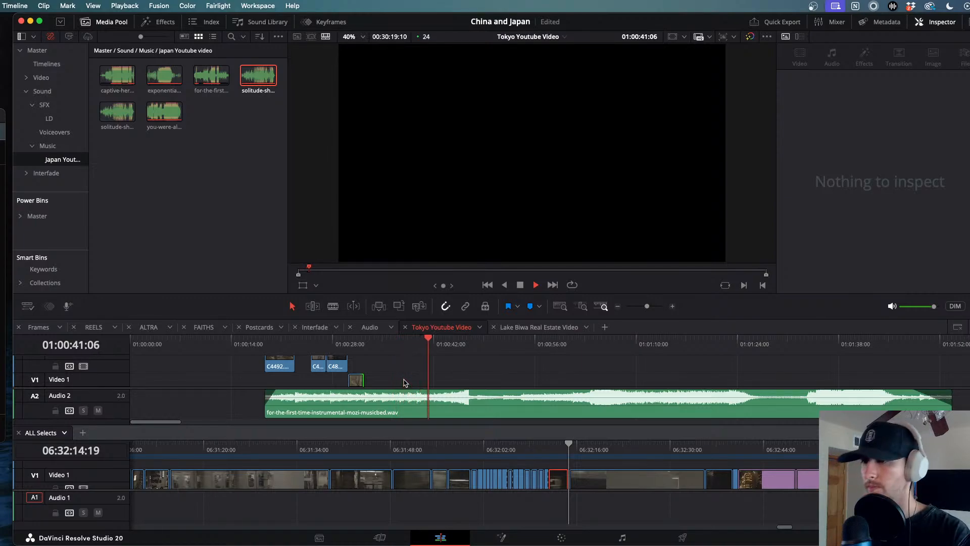
scroll(404, 382, "down", 1)
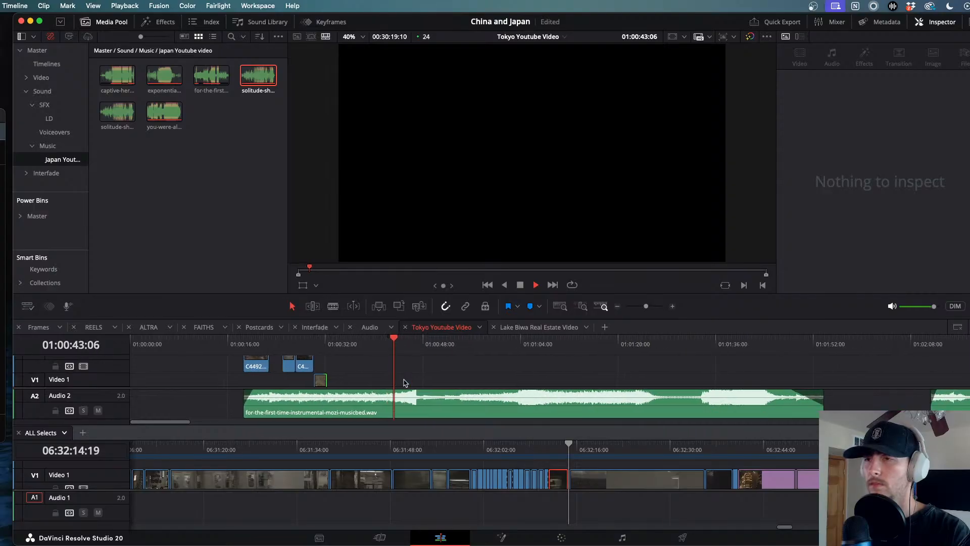
scroll(403, 383, "down", 2)
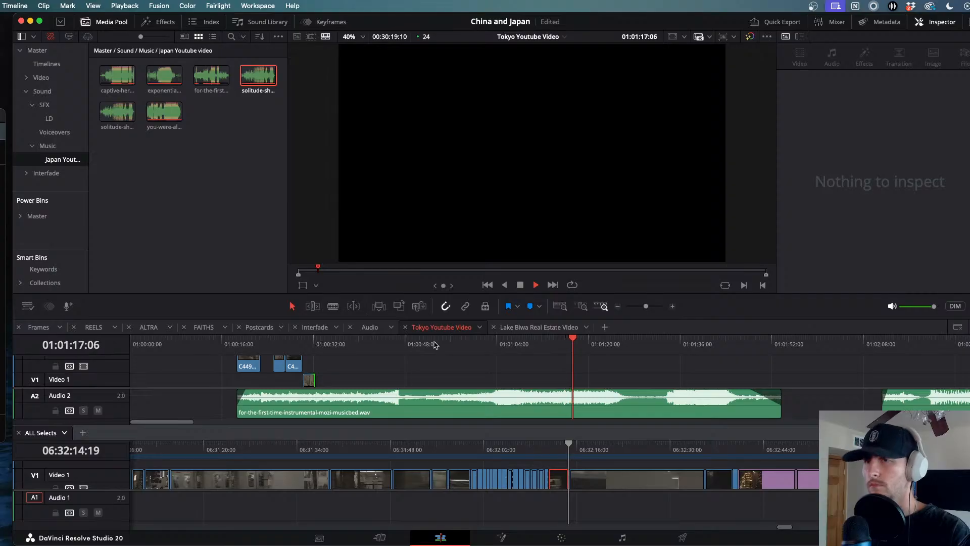
scroll(191, 397, "up", 3)
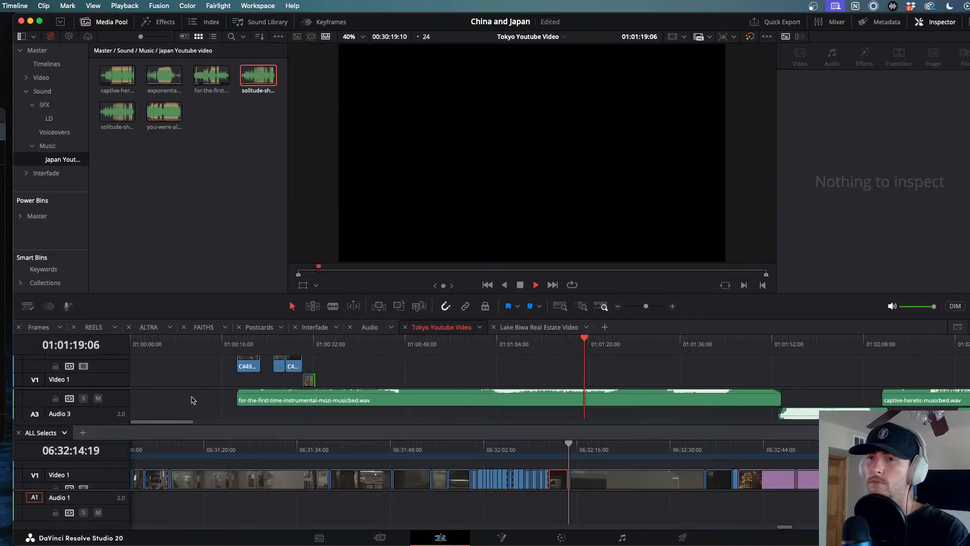
scroll(192, 400, "up", 2)
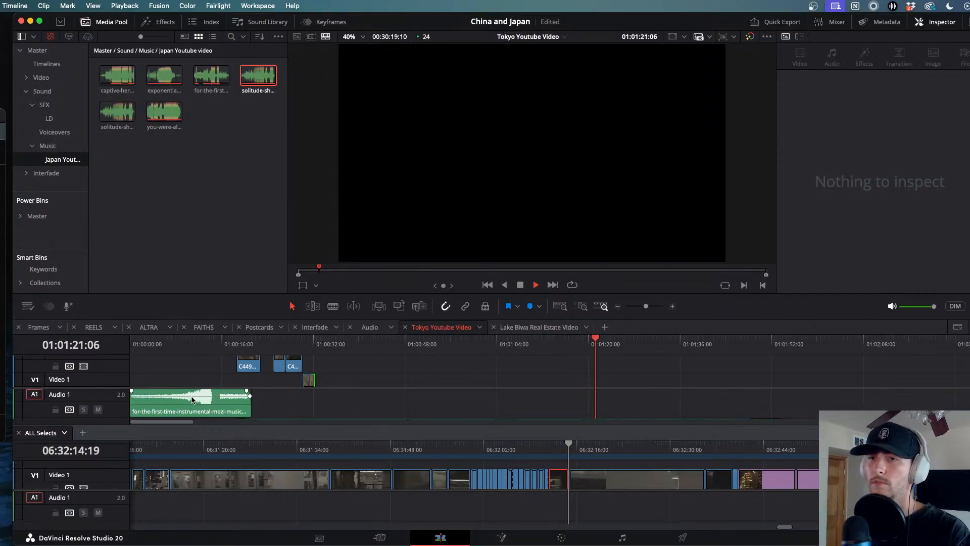
scroll(284, 399, "down", 2)
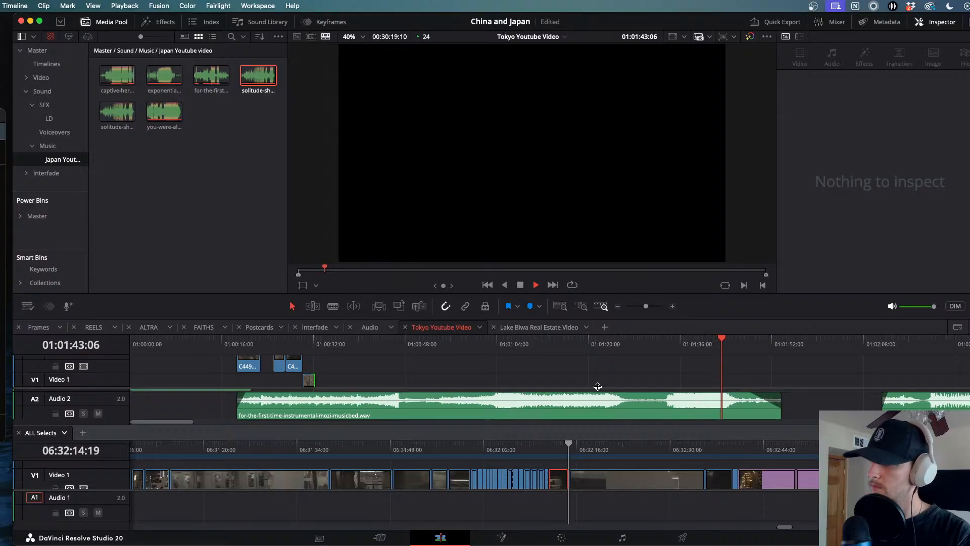
- Replay the opening from C4492.MP4, then reorder the clips so C4499.MP4 directly follows C4492.MP4 on Video 2, with C4495.MP4 after it on Video 3
left_click_drag(626, 345, 236, 339)
key("space")
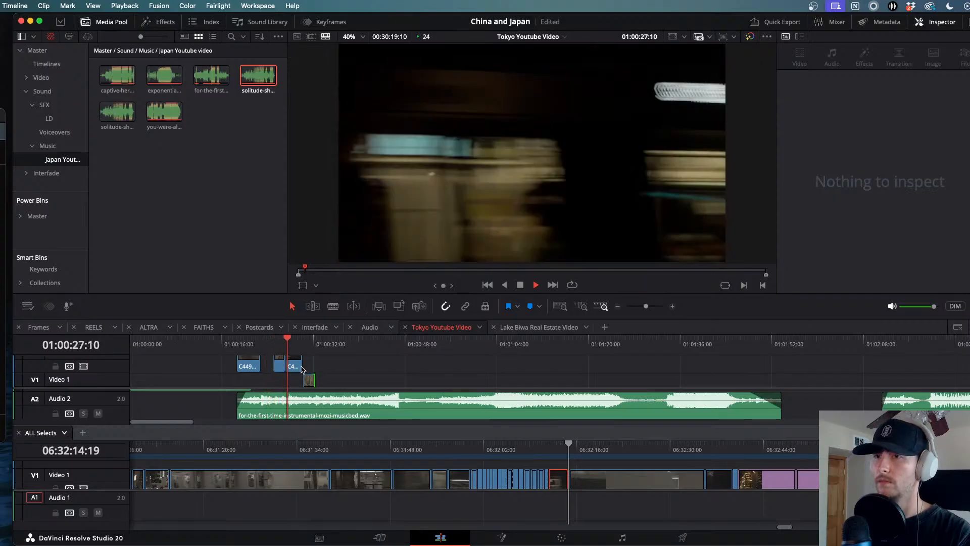
scroll(297, 369, "up", 5)
key("space")
scroll(408, 372, "up", 3)
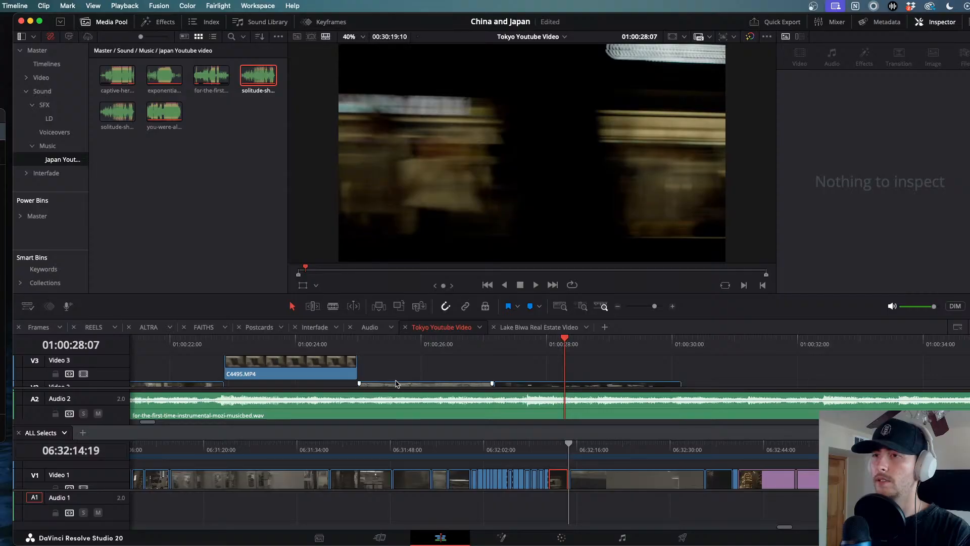
scroll(396, 383, "down", 2)
left_click_drag(394, 376, 915, 361)
scroll(253, 374, "up", 2)
- Play the opening against the music and extend the start of C4492.MP4 on Video 2 back to about 01:00:15:17
key("space")
scroll(917, 364, "down", 8)
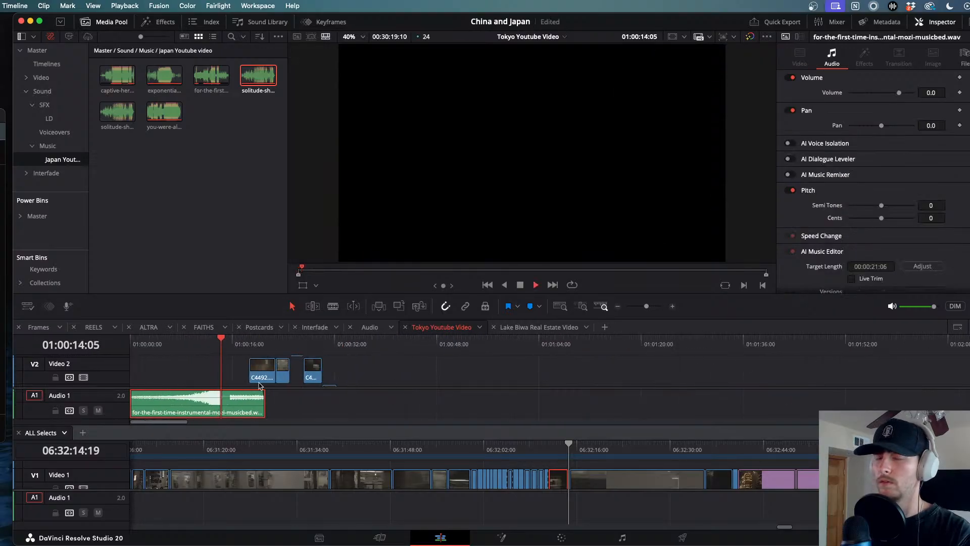
scroll(259, 385, "up", 1)
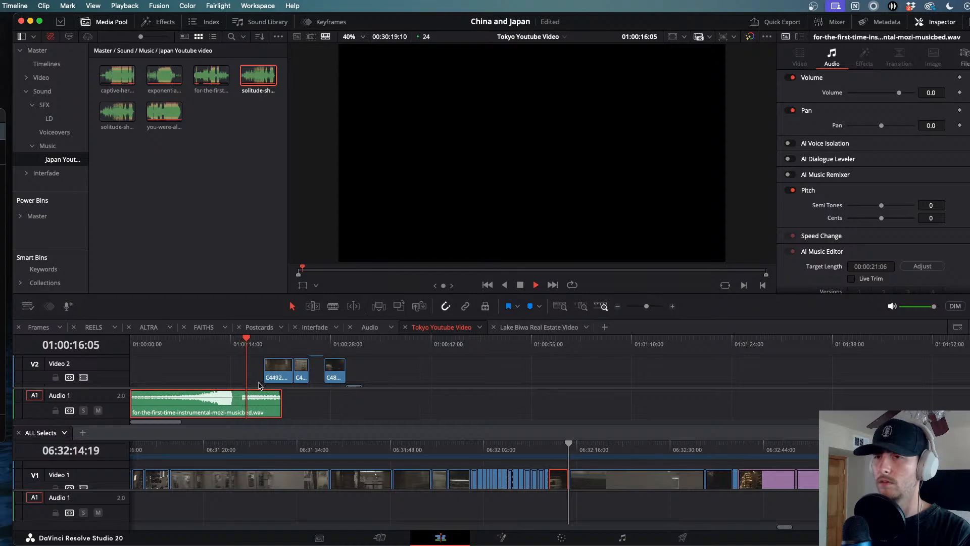
scroll(259, 385, "up", 1)
scroll(258, 385, "up", 1)
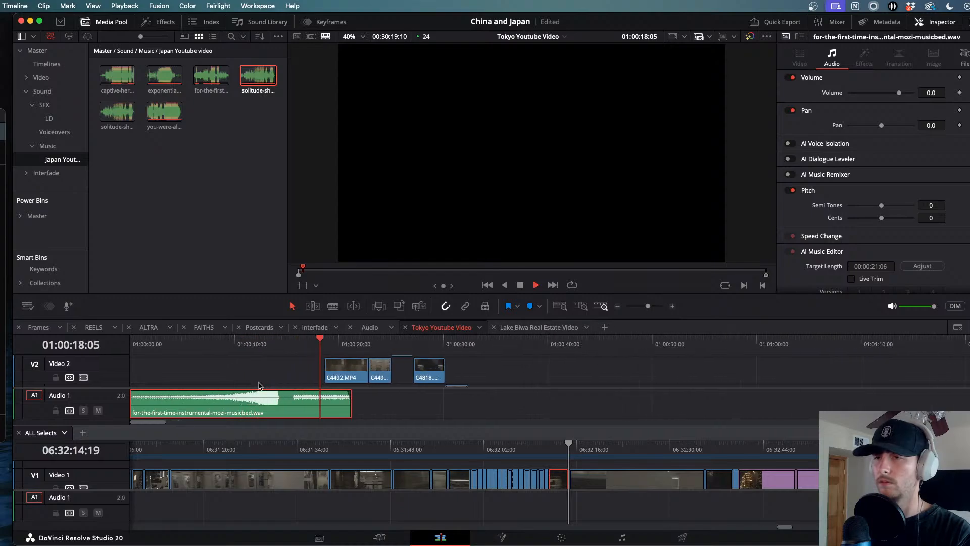
left_click_drag(326, 373, 295, 344)
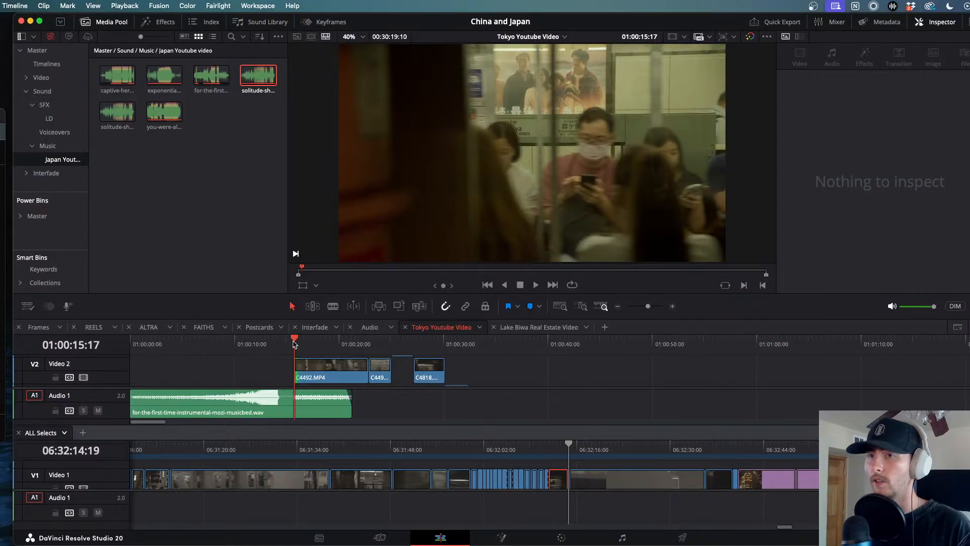
- Play from C4492.MP4 through the following cuts and flip C4499.MP4 horizontally
key("space")
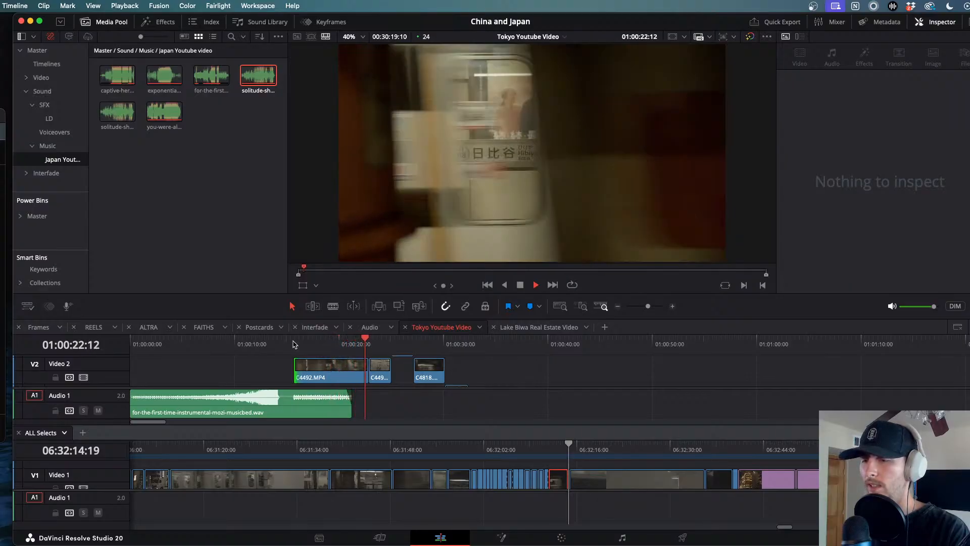
key("j")
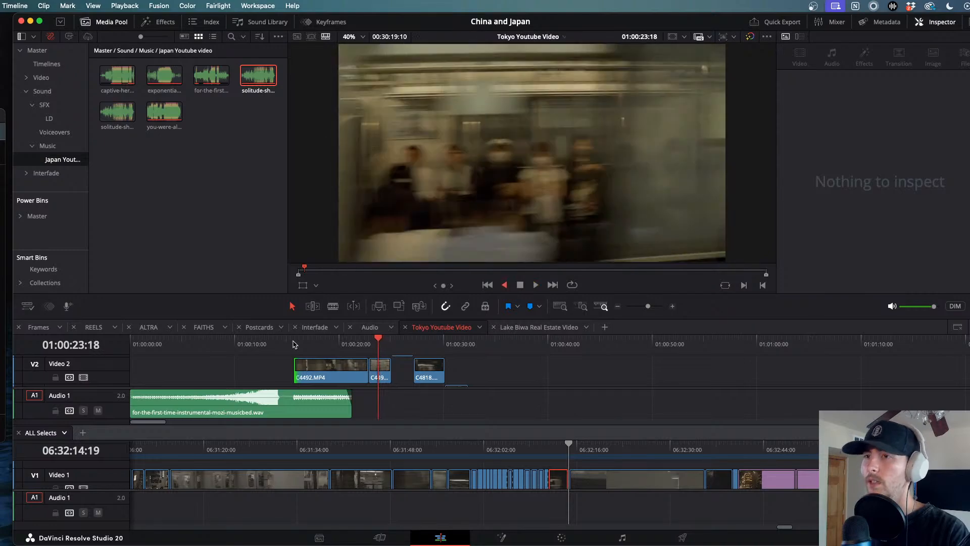
key("k")
left_click(379, 372)
left_click(854, 168)
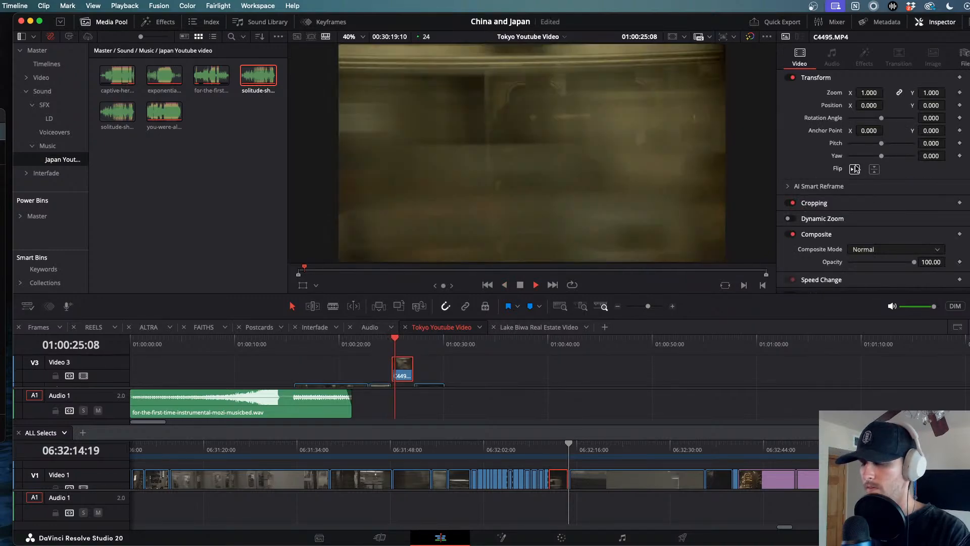
key("k")
key("space")
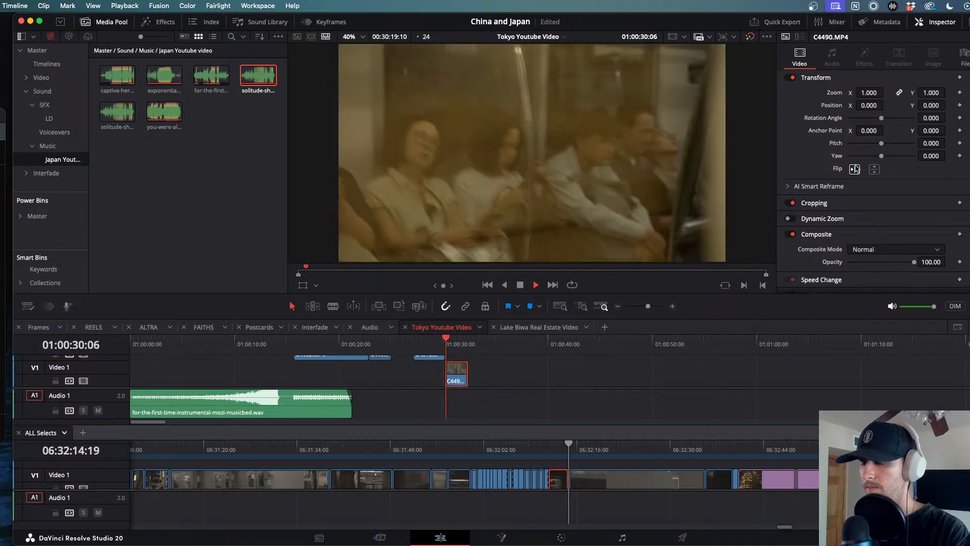
- Trim the end of C4818.MP4 on Video 2 back to about 01:00:29:22
key("j")
scroll(455, 375, "up", 5)
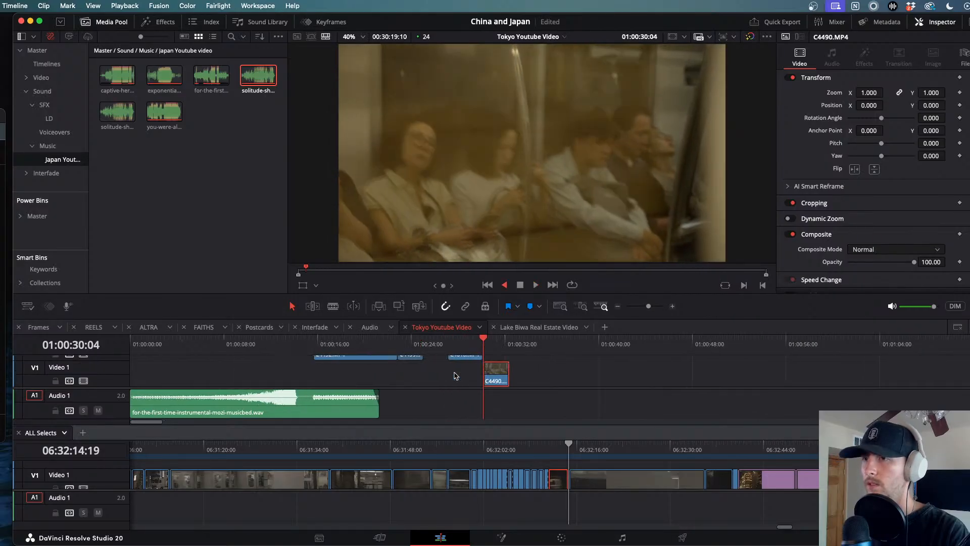
scroll(455, 376, "up", 2)
left_click(568, 374)
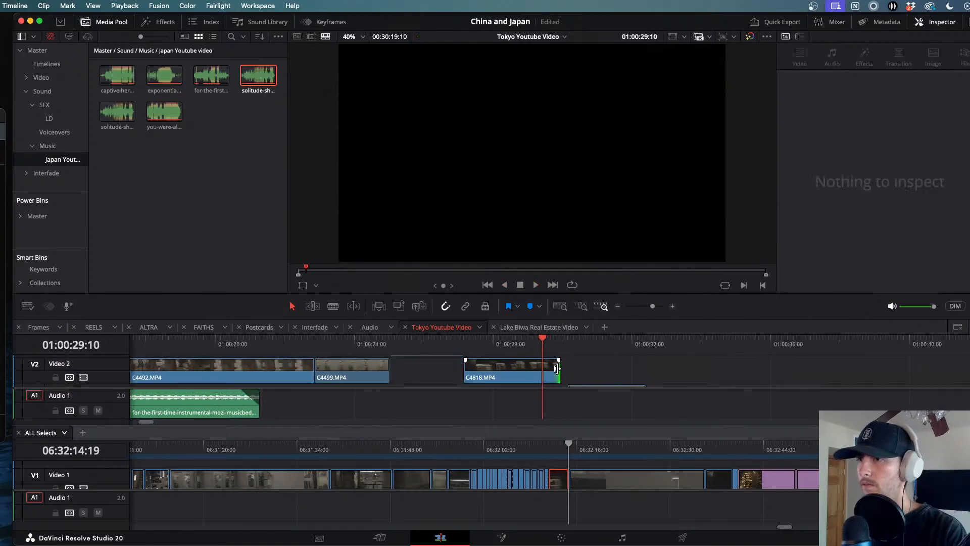
- Move C4490.MP4 earlier on Video 1 to start at about 01:00:29:07, overlapping beneath the end of C4818.MP4
scroll(568, 371, "down", 2)
left_click(590, 372)
left_click_drag(590, 372, 575, 372)
key("space")
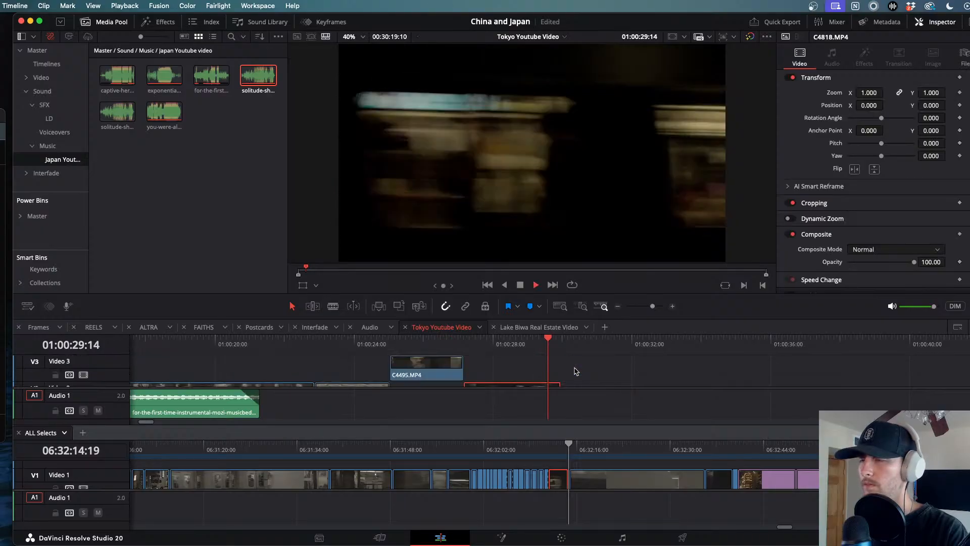
key("j")
scroll(568, 374, "up", 2)
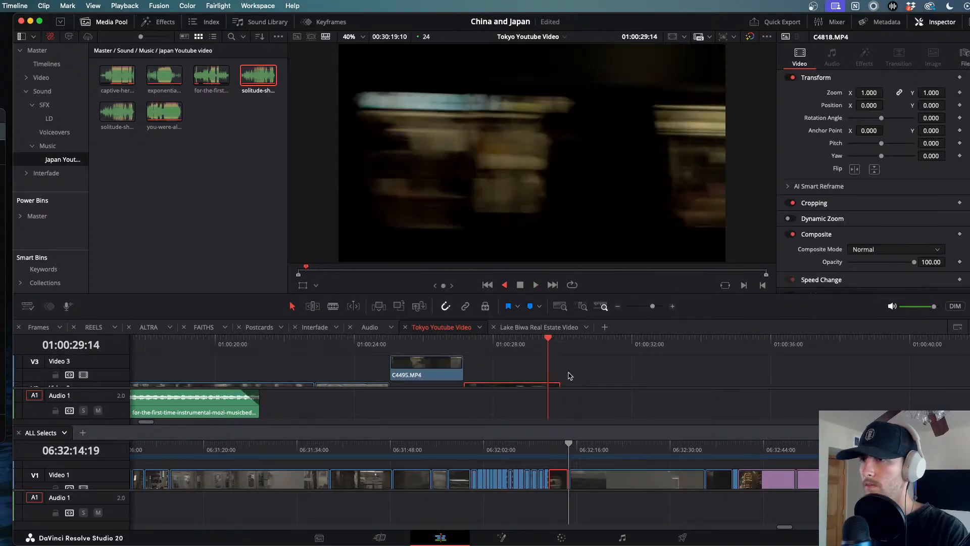
mouse_move(558, 365)
left_mouse_down()
mouse_move(570, 375)
mouse_move(554, 378)
left_mouse_up()
scroll(532, 363, "down", 2)
key("l")
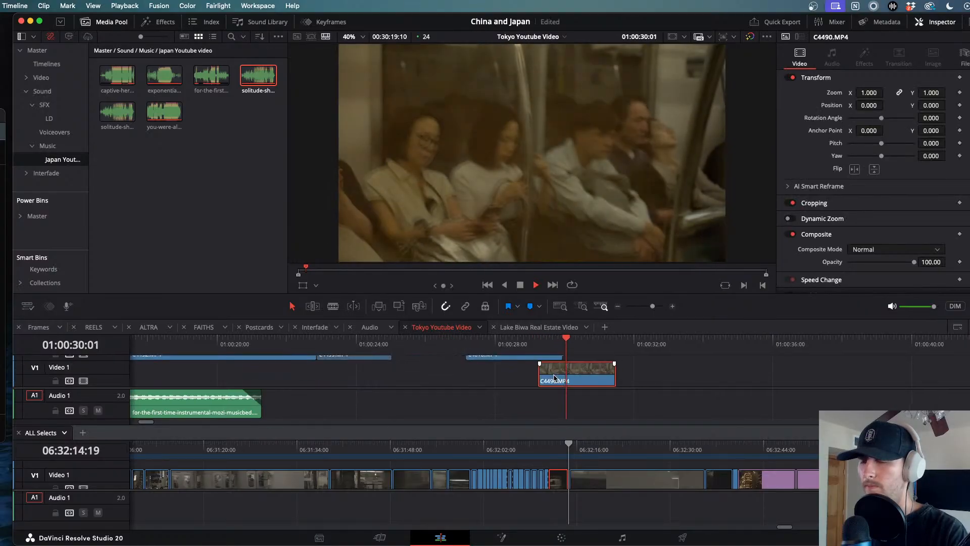
- Replay the cut from C4818.MP4 into C4490.MP4 repeatedly, checking its timing against the music on Audio 2
key("j")
scroll(554, 377, "up", 3)
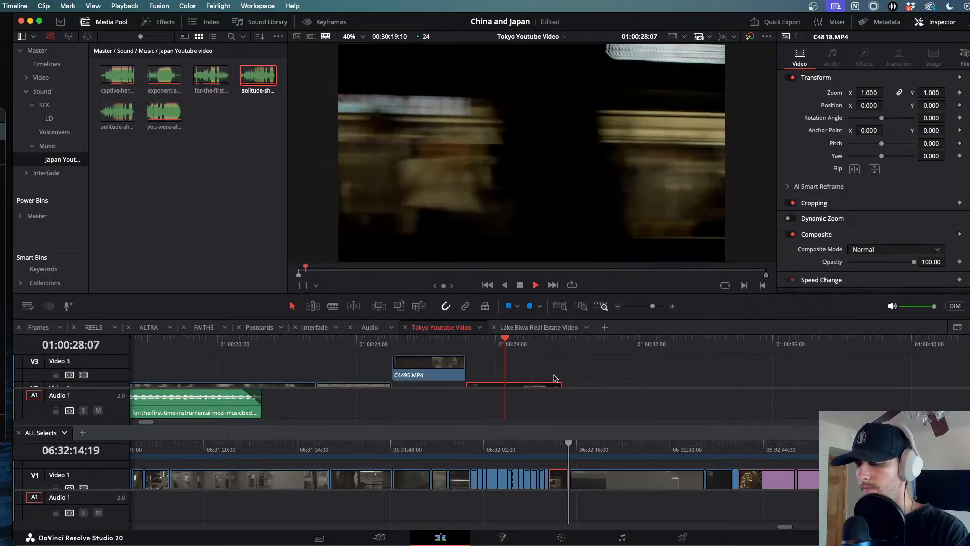
scroll(554, 378, "down", 3)
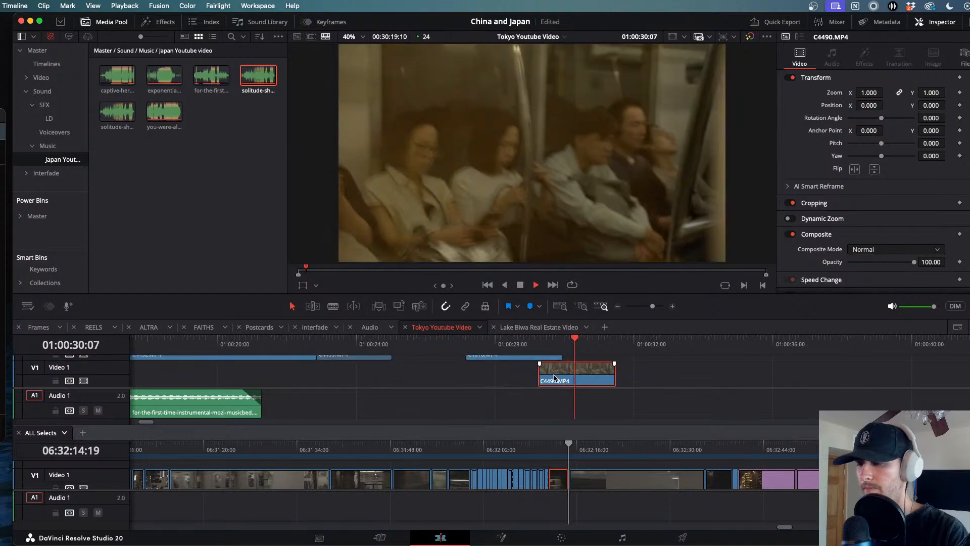
key("space")
scroll(555, 376, "up", 1)
left_click_drag(537, 370, 526, 347)
key("space")
scroll(543, 356, "down", 2)
left_click(571, 383)
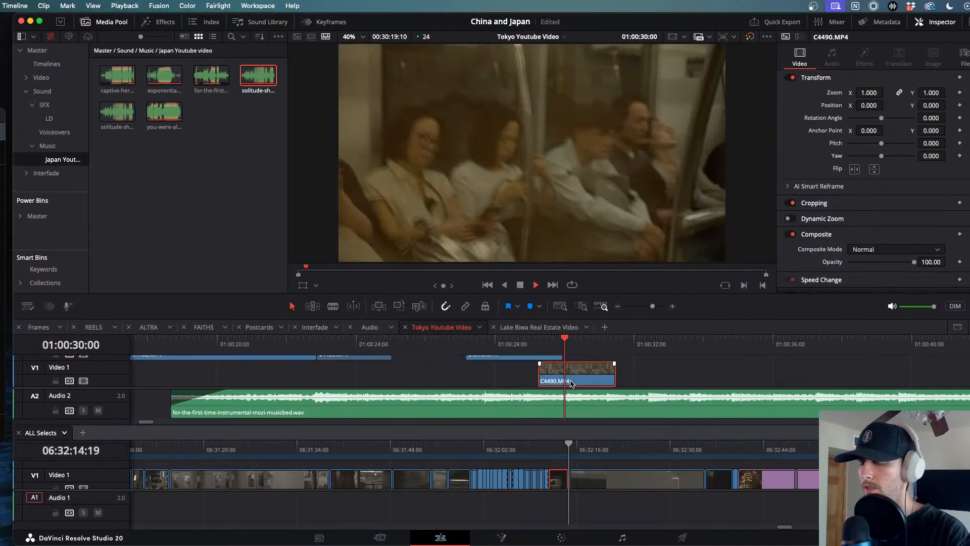
key("l")
key("j")
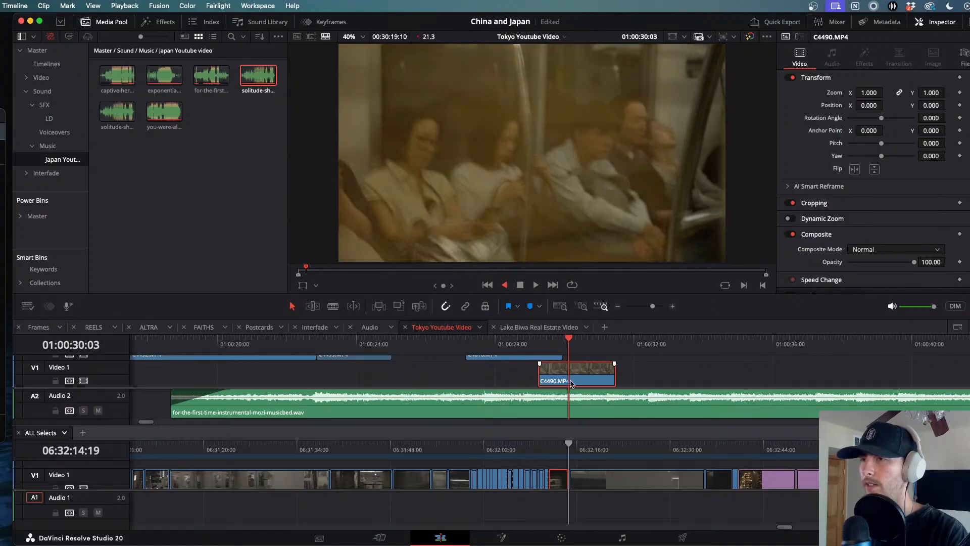
- Extend the end of C4490.MP4 to the music beat at about 01:00:32:10 and play across it
key("l")
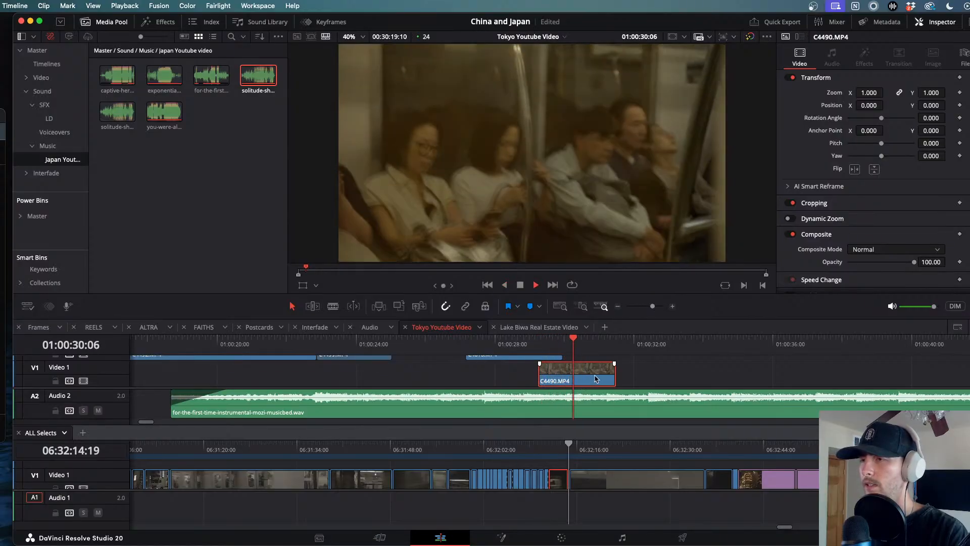
left_click_drag(614, 377, 649, 376)
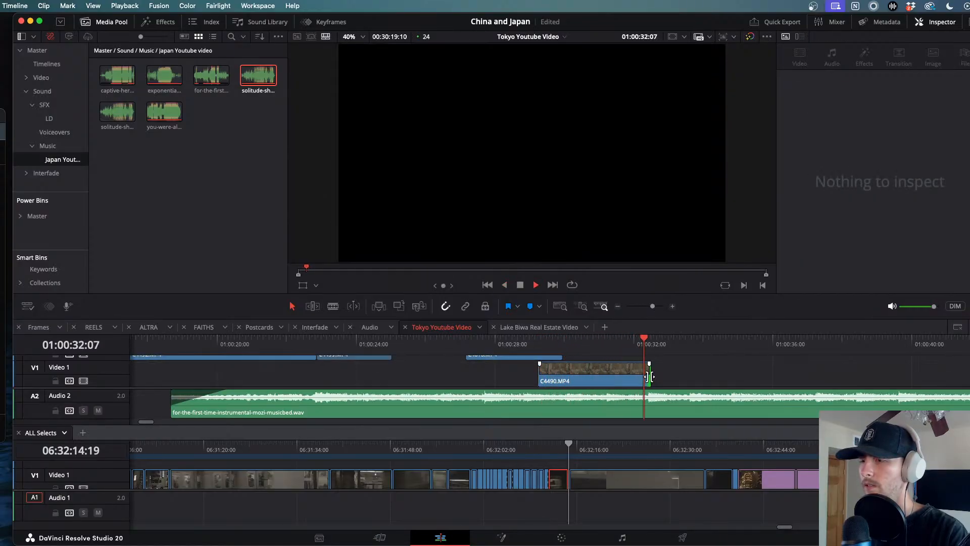
key("space")
left_click(631, 347)
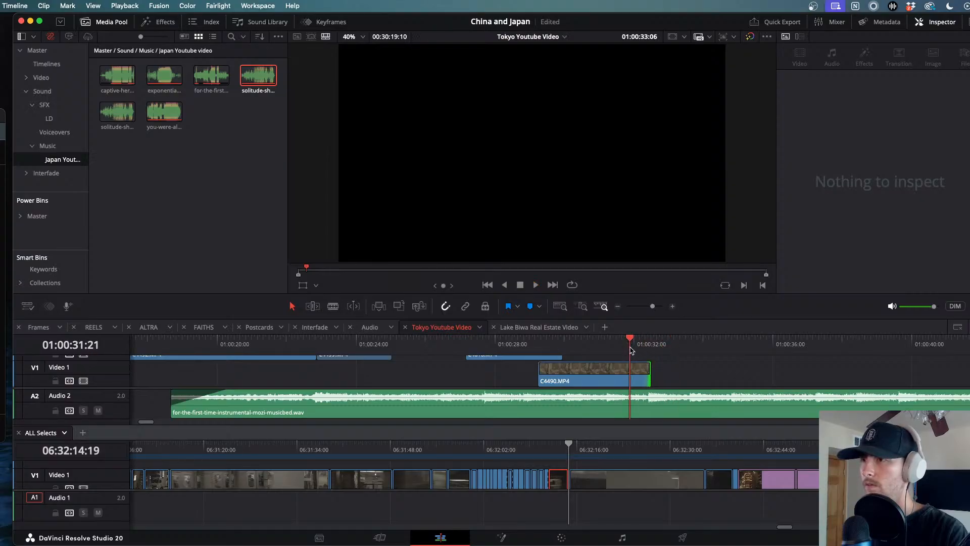
key("space")
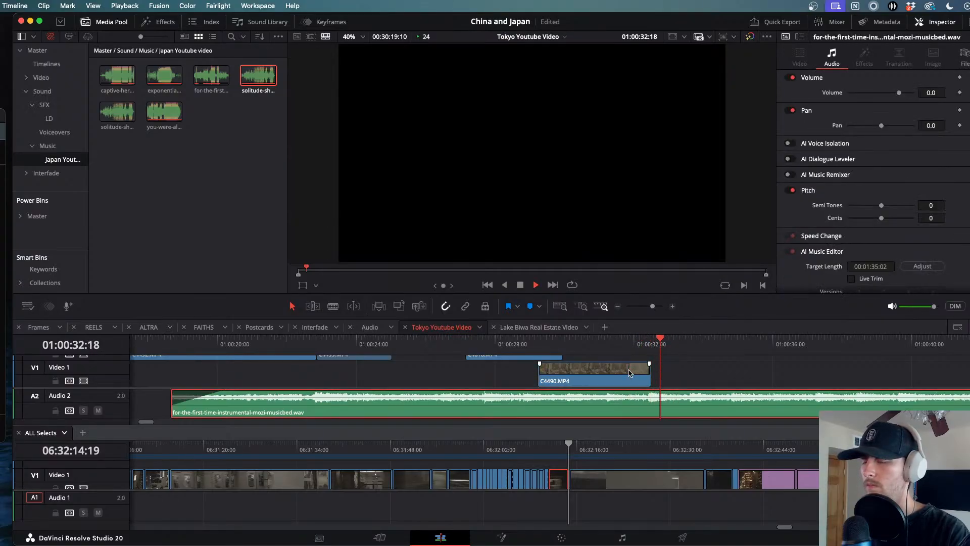
- Replay the sequence from its opening and extend the start of C4492.MP4 slightly earlier, to about 01:00:15:12
key("j")
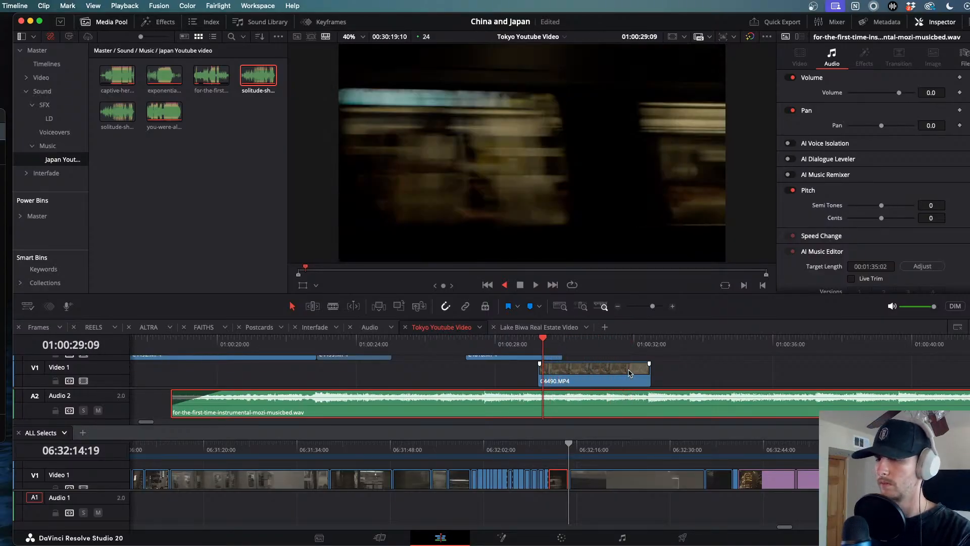
scroll(634, 386, "down", 2)
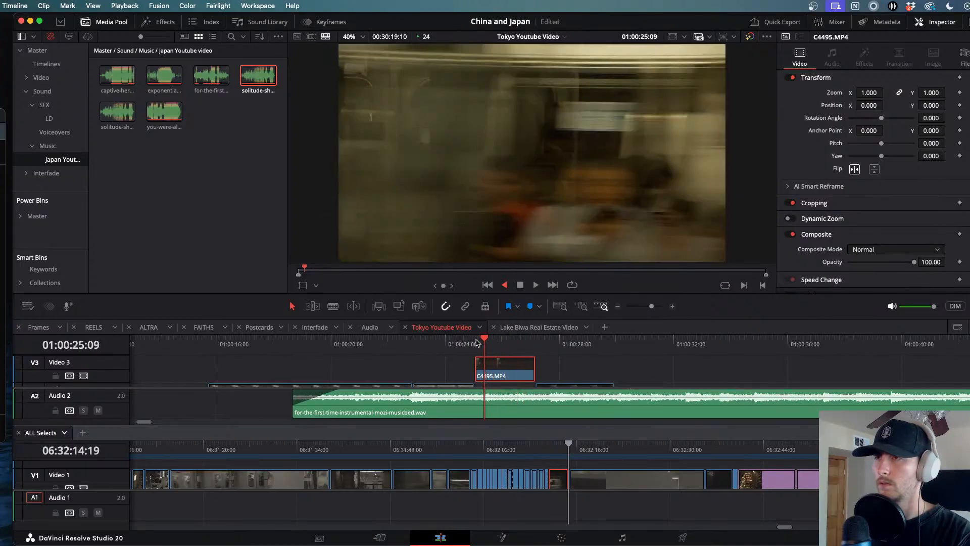
left_click(319, 341)
left_click_drag(317, 340, 206, 337)
key("space")
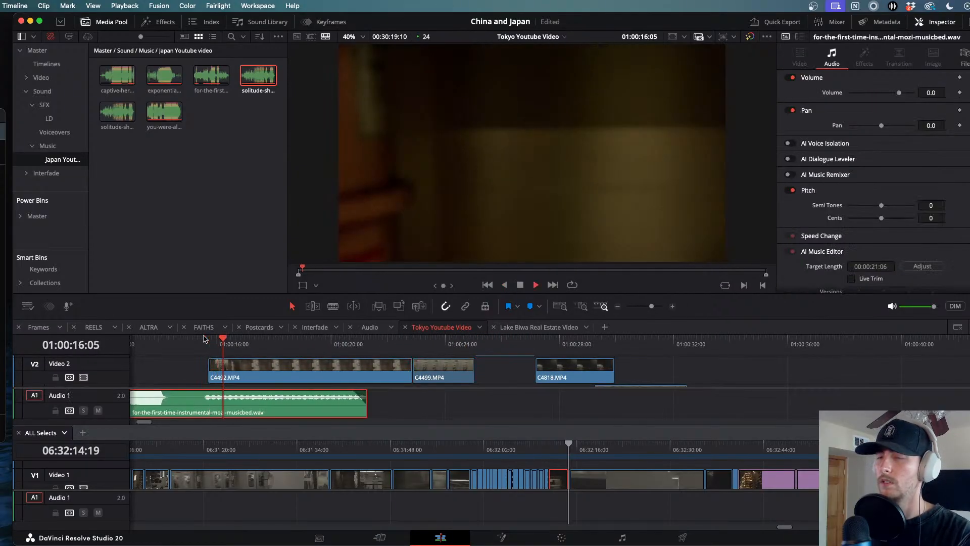
left_click(205, 367)
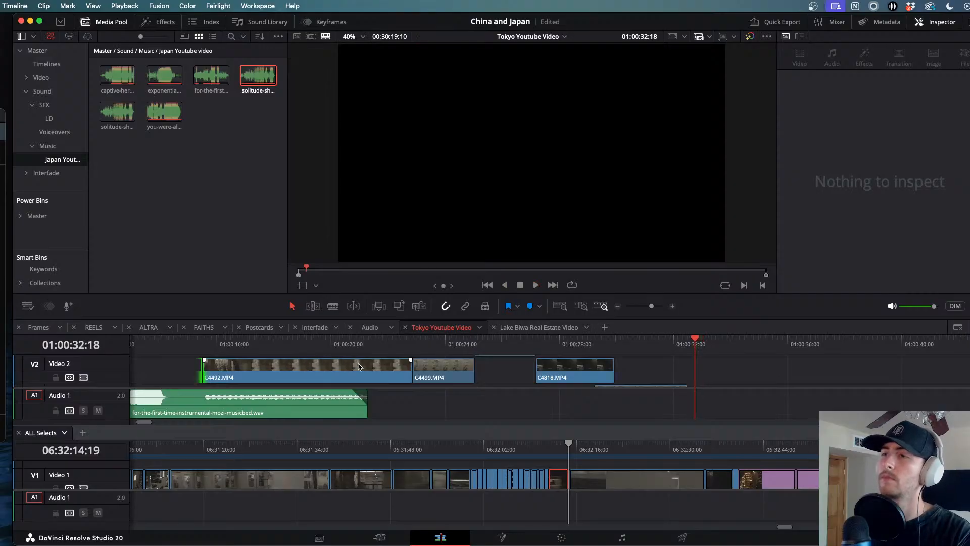
- Preview C4819.MP4 in the ALL Selects timeline and place its portion from 06:32:37:06 directly after C4490.MP4 on Video 1
scroll(558, 449, "down", 3)
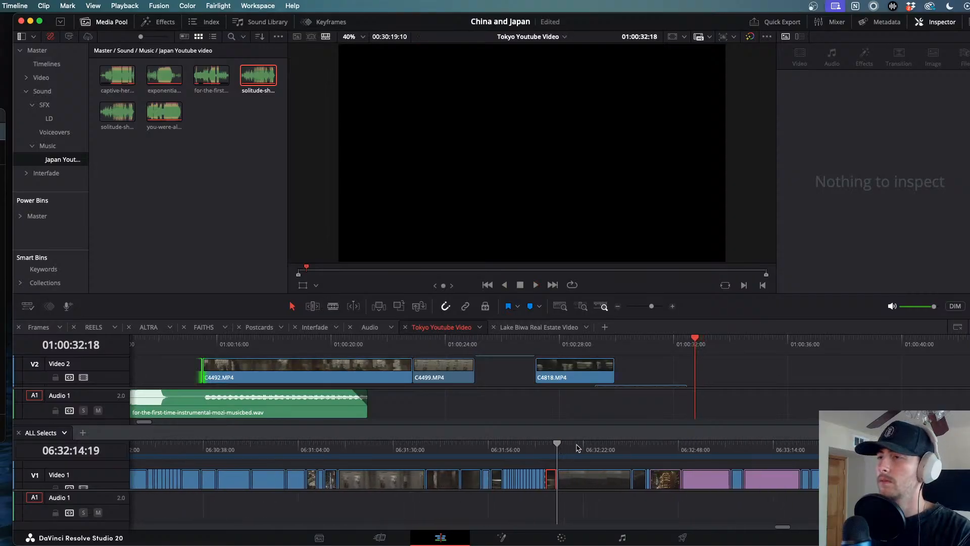
left_click_drag(594, 449, 682, 450)
scroll(606, 454, "right", 5)
left_click_drag(540, 444, 487, 459)
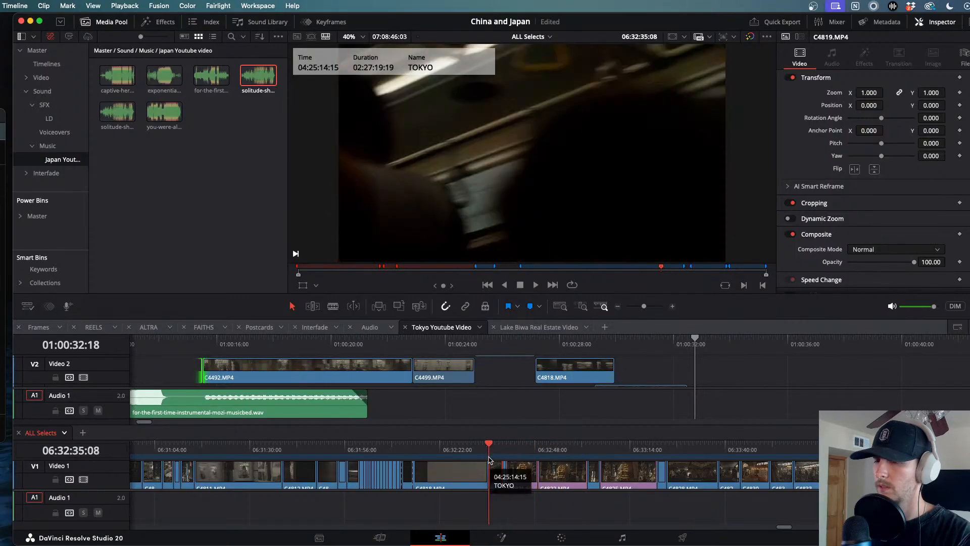
key("space")
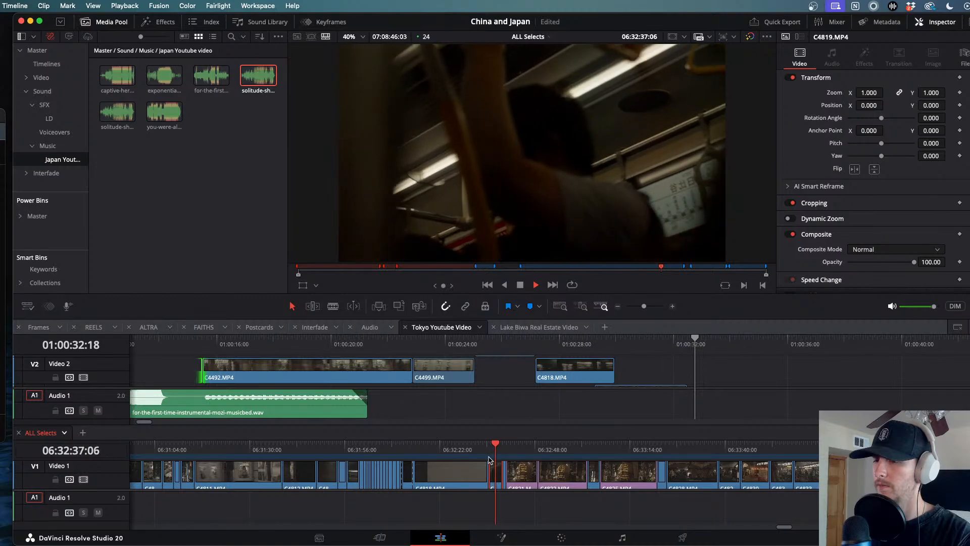
key("space")
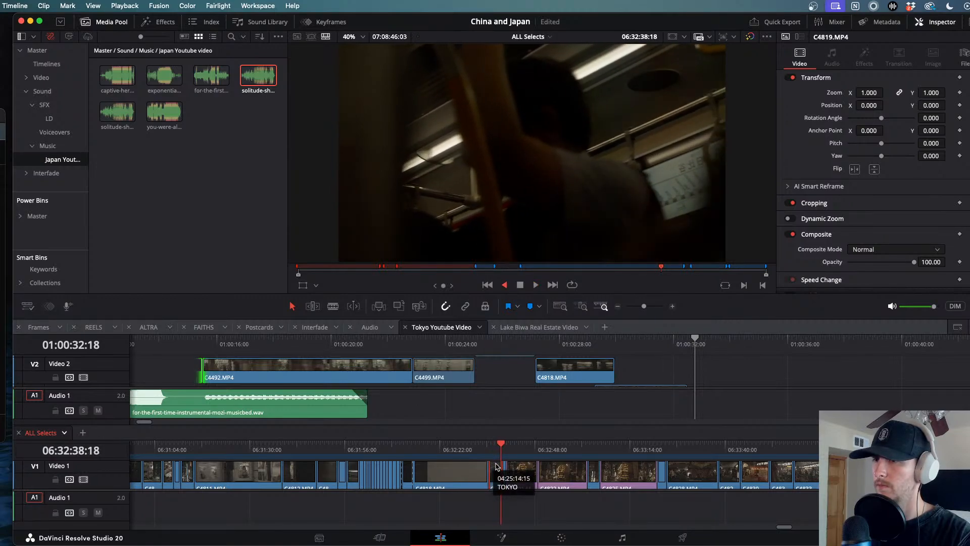
scroll(505, 474, "up", 5)
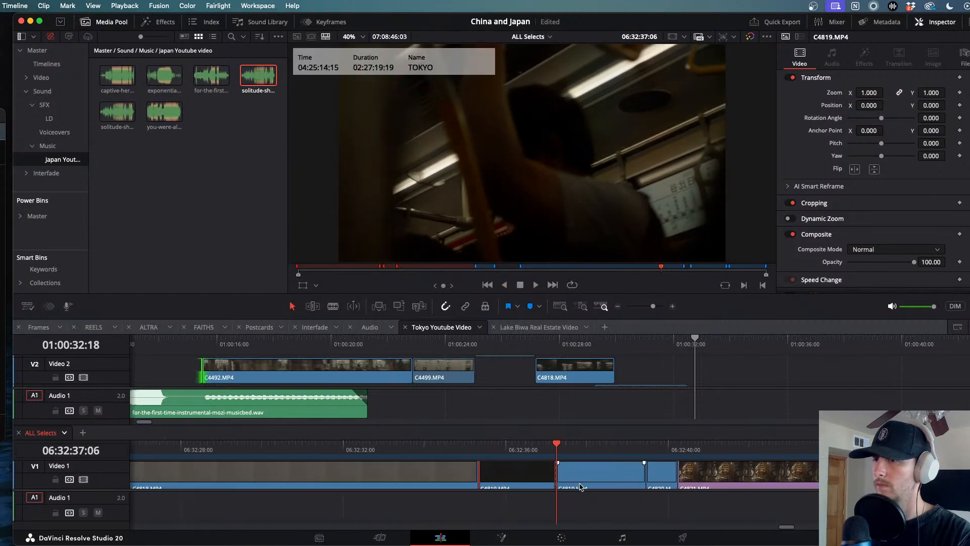
left_click_drag(590, 477, 688, 384)
- Play the cut into C4819.MP4 and trim the clip's end to about 01:00:33:12
left_click(658, 347)
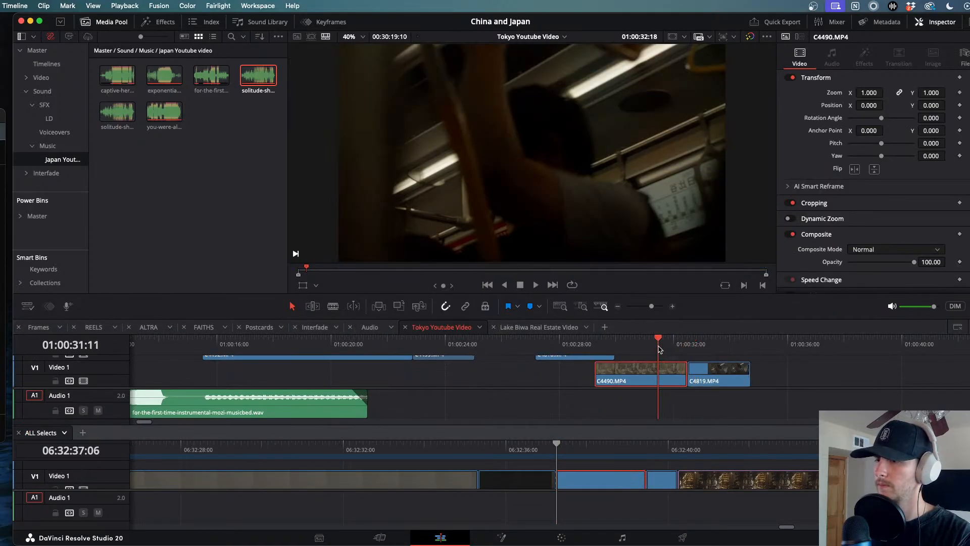
key("space")
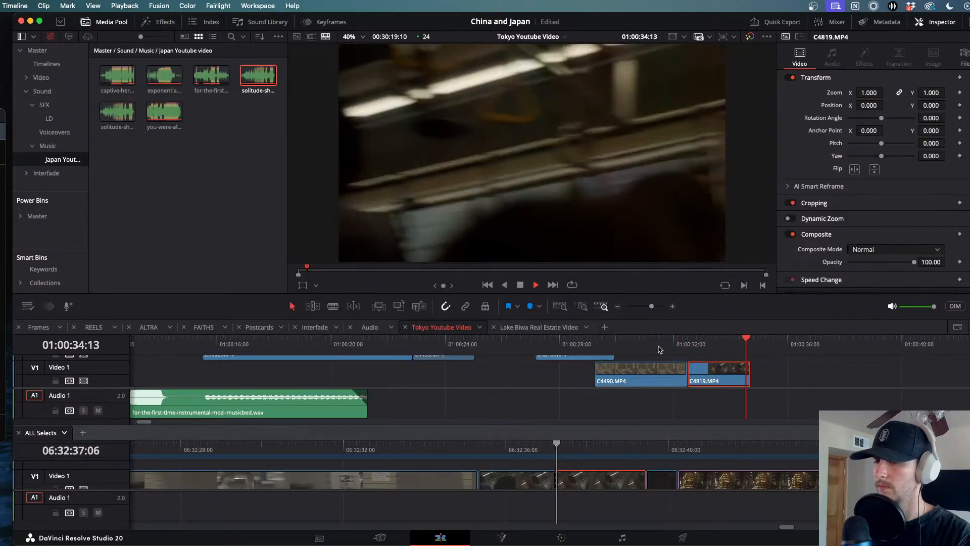
key("j")
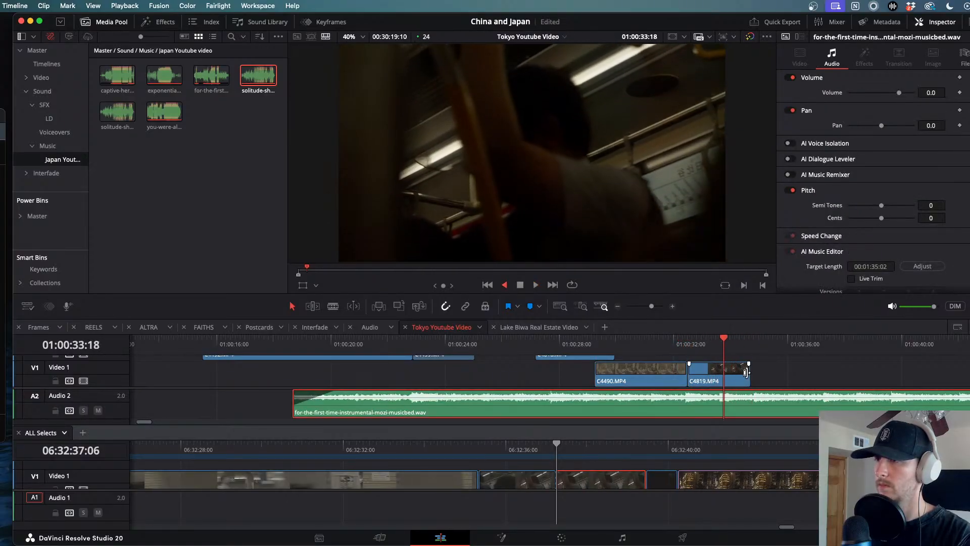
left_click_drag(750, 371, 713, 371)
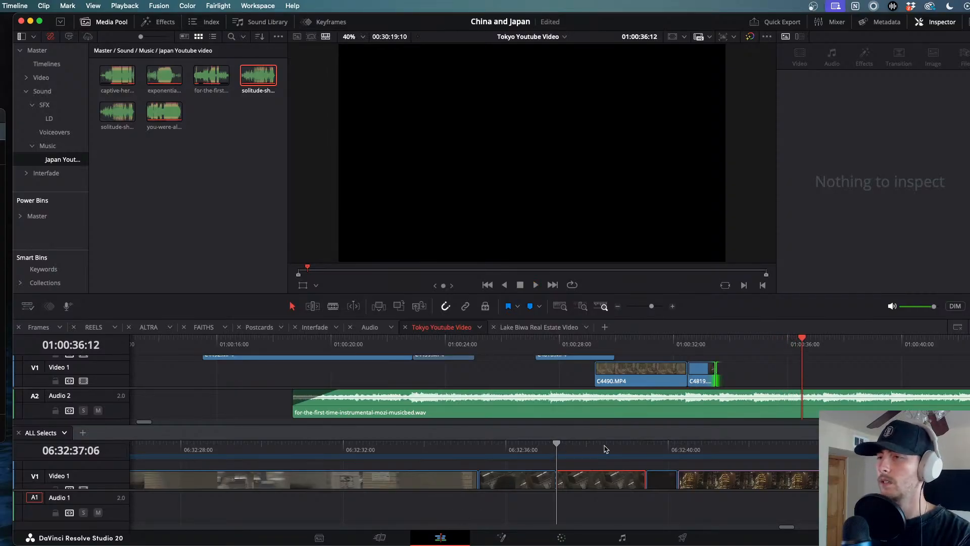
- Preview C4820.MP4 in the ALL Selects timeline at about 06:32:39:17
mouse_move(648, 449)
left_mouse_down()
mouse_move(752, 447)
mouse_move(656, 446)
left_mouse_up()
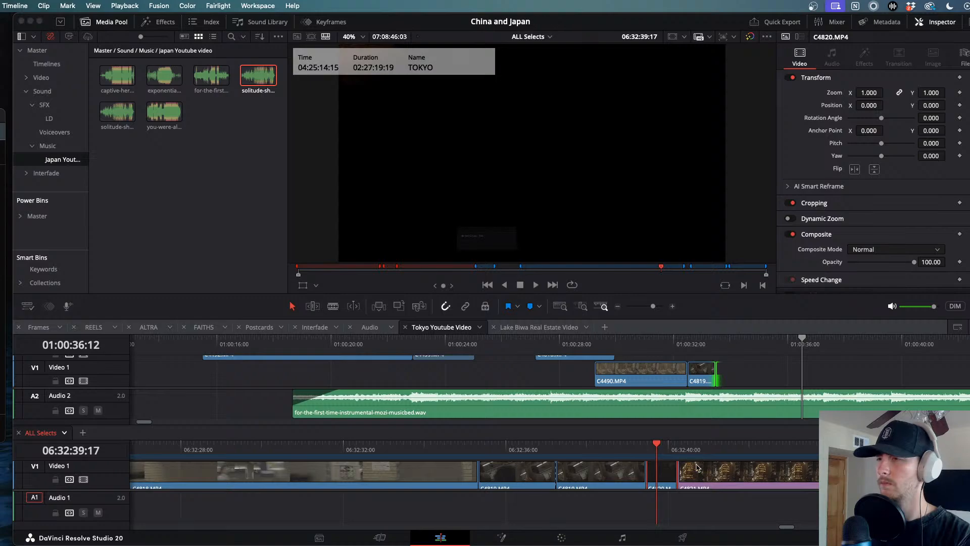
- Cut a short part out of C4820 in All Selects and place it directly after C4819 on Video 1
key("l")
key("j")
key("l")
key("k")
key("j")
key("l")
key("j")
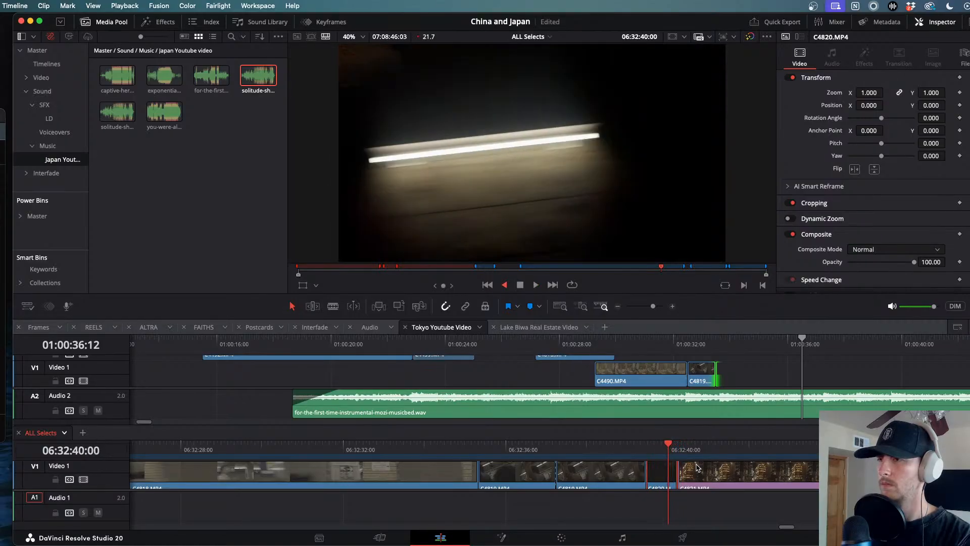
key("k")
key("l")
key("k")
left_click_drag(665, 472, 718, 380)
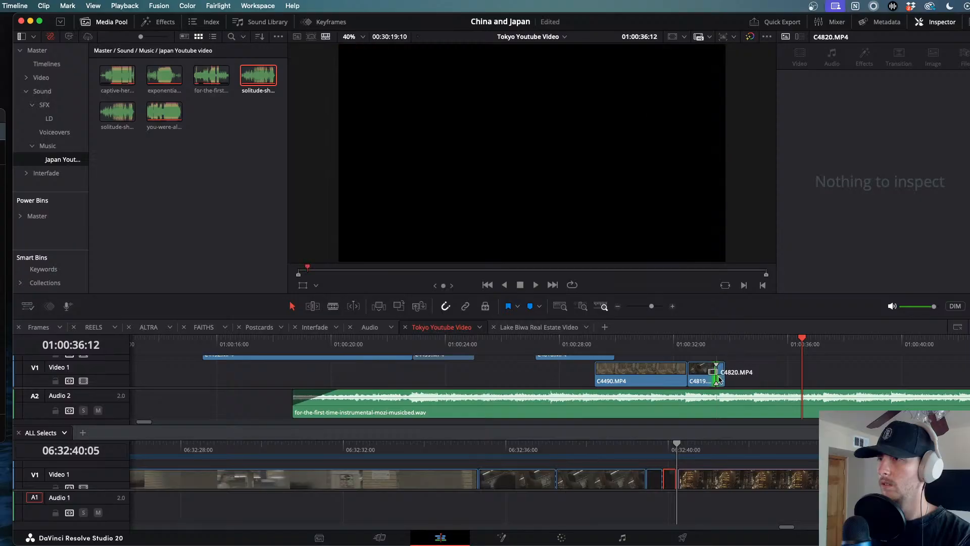
key("l")
key("k")
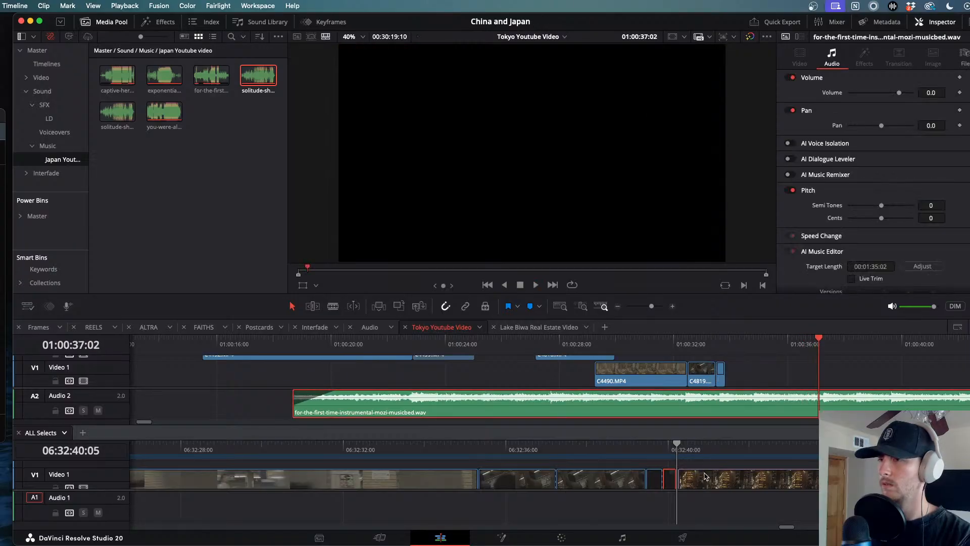
- Review the night-street shots in All Selects, split C4825 and place a section of it directly after C4820 on Video 1
left_click(704, 476)
key("l")
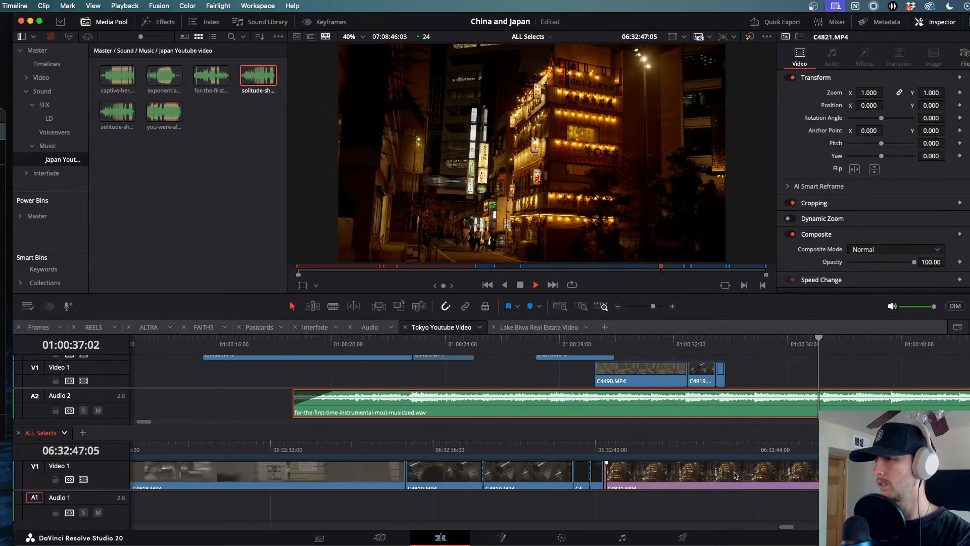
left_click_drag(626, 451, 571, 463)
key("space")
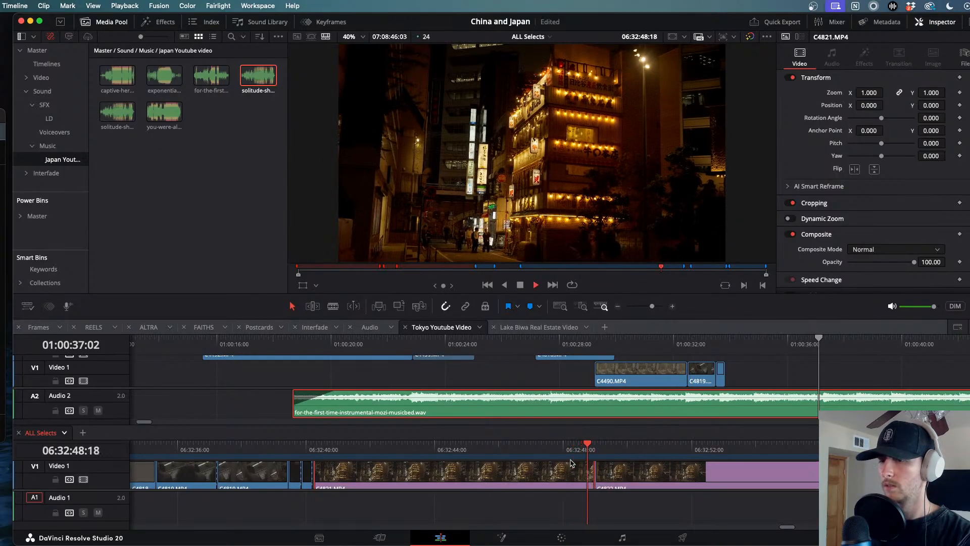
scroll(722, 490, "down", 3)
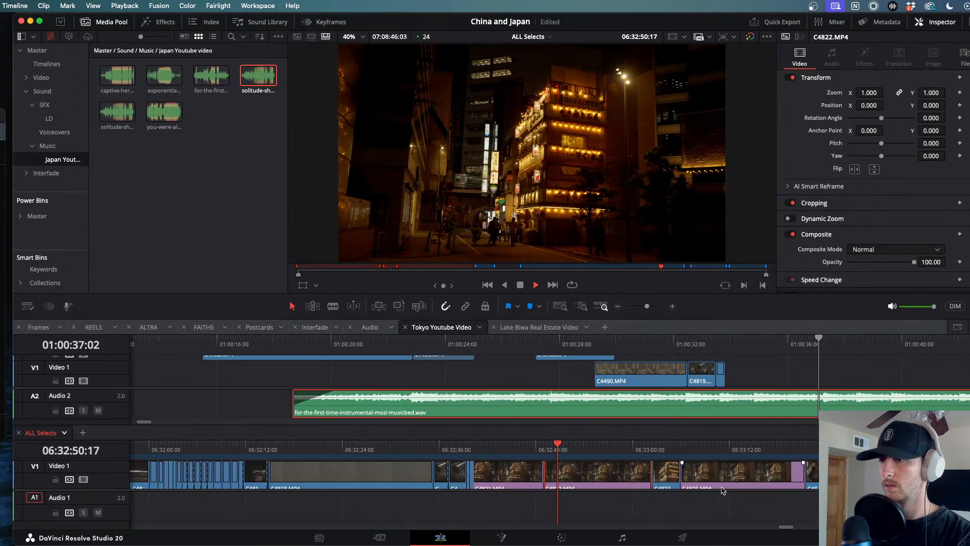
left_click(623, 445)
left_click_drag(624, 445, 726, 376)
key("space")
key("super+b")
key("space")
- Play back the cuts from C4819 through C4820 into C4825 on the Tokyo timeline against the music
left_click_drag(731, 336, 636, 338)
key("space")
key("super+minus")
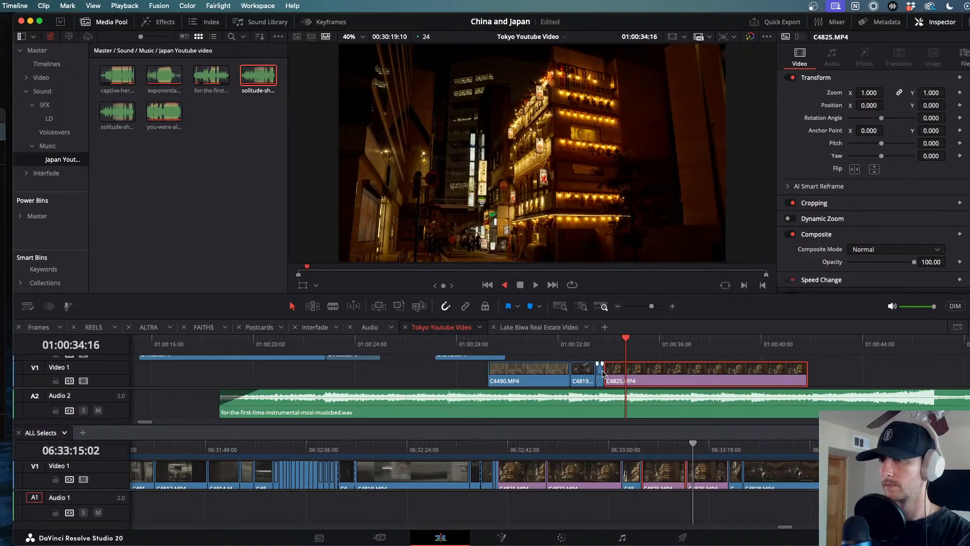
key("super+equal")
key("l")
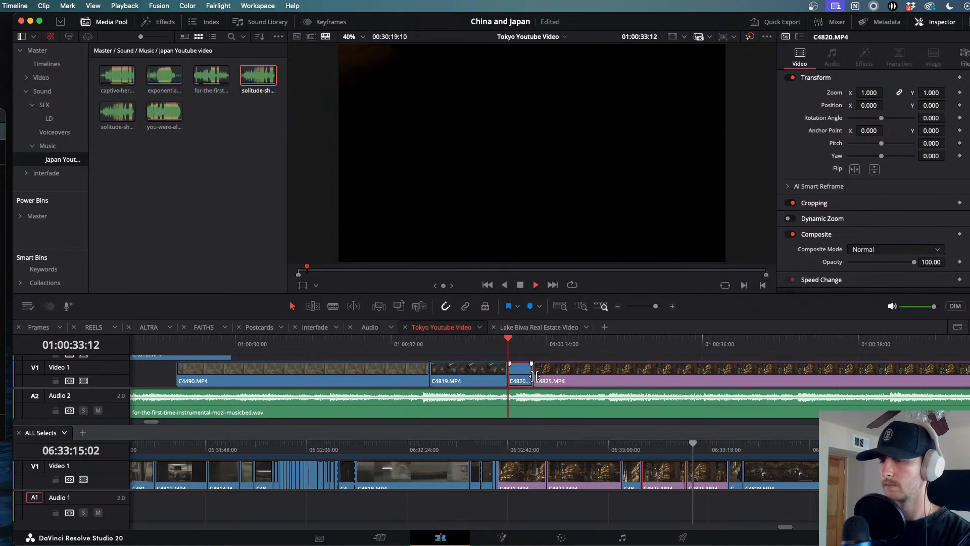
key("j")
key("k")
key("l")
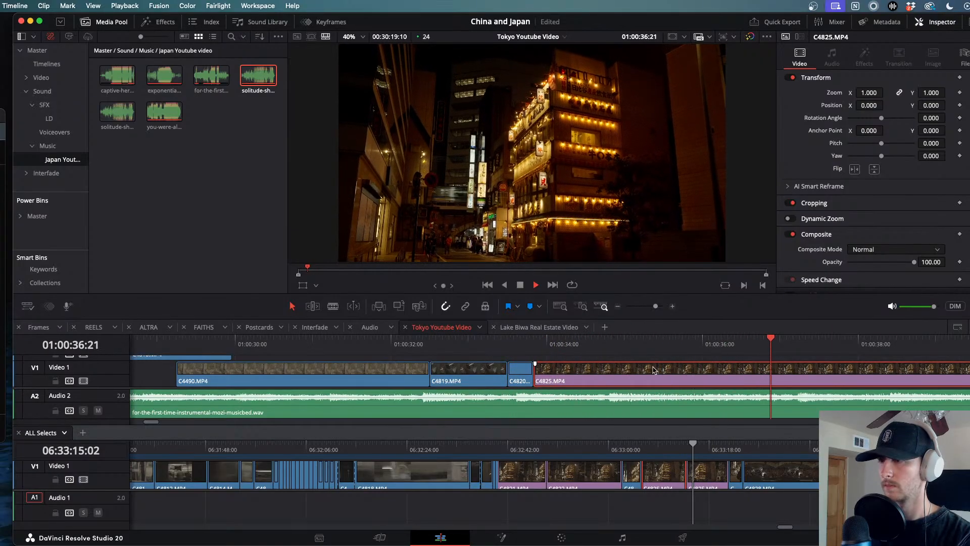
scroll(742, 381, "down", 5)
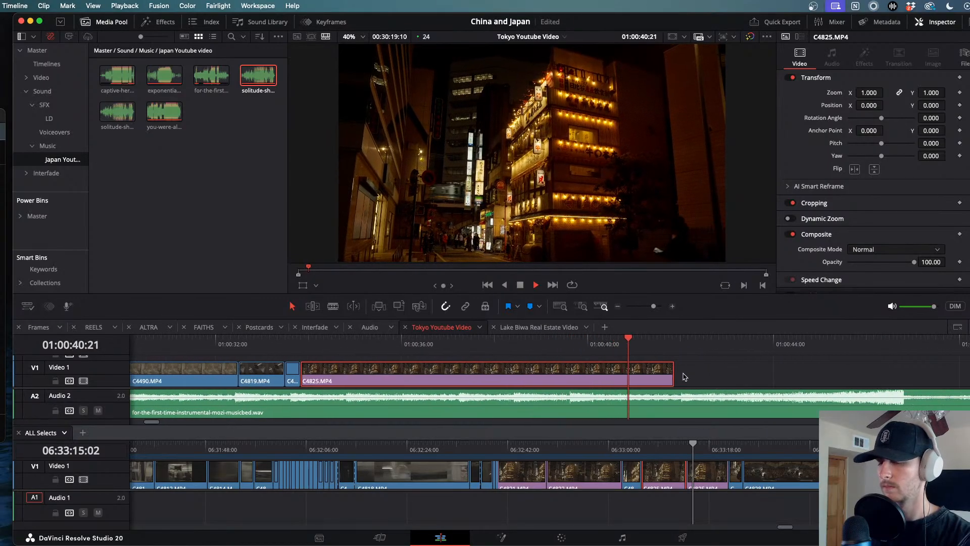
key("j")
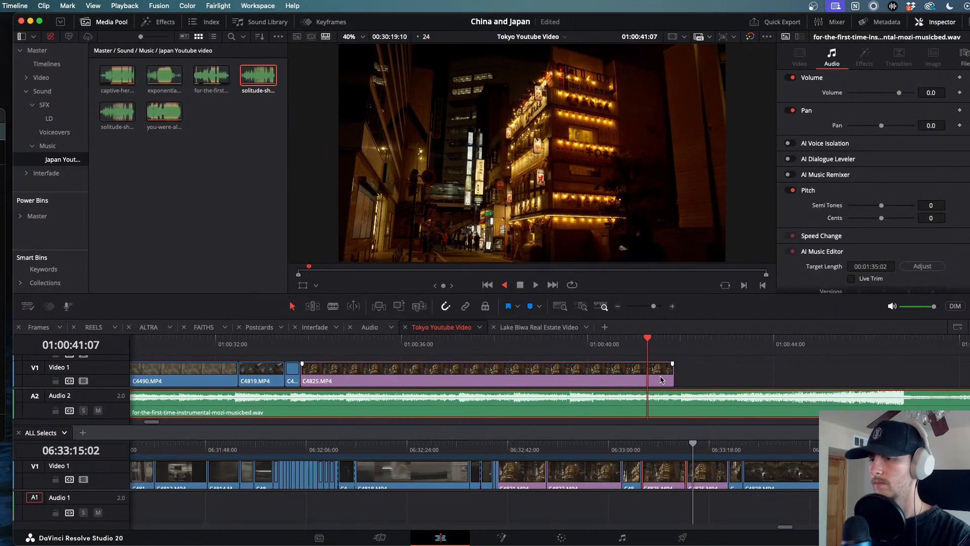
- Trim the start of C4825, keep it against C4820, and shorten its end to about 01:00:37:04 on the music beat
left_click_drag(307, 381, 333, 381)
left_click(292, 344)
key("space")
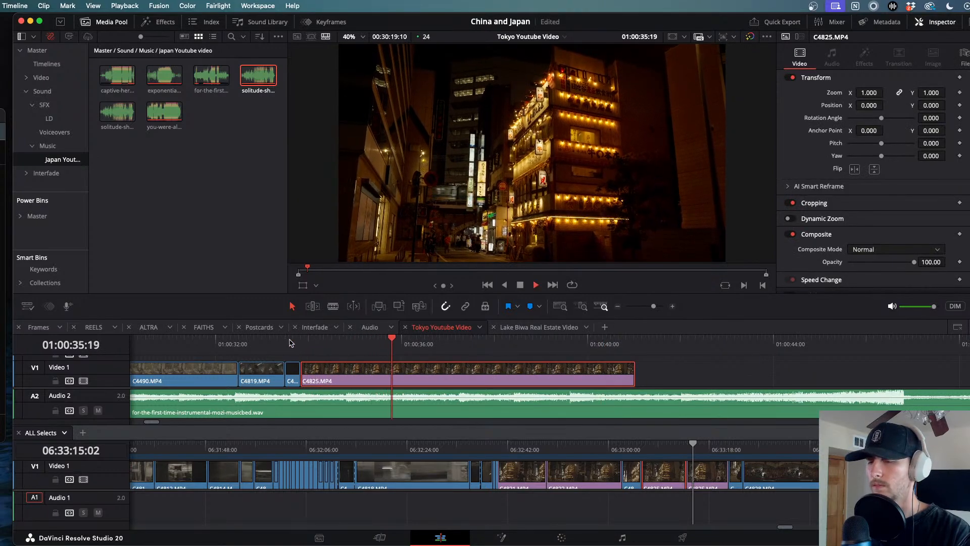
key("space")
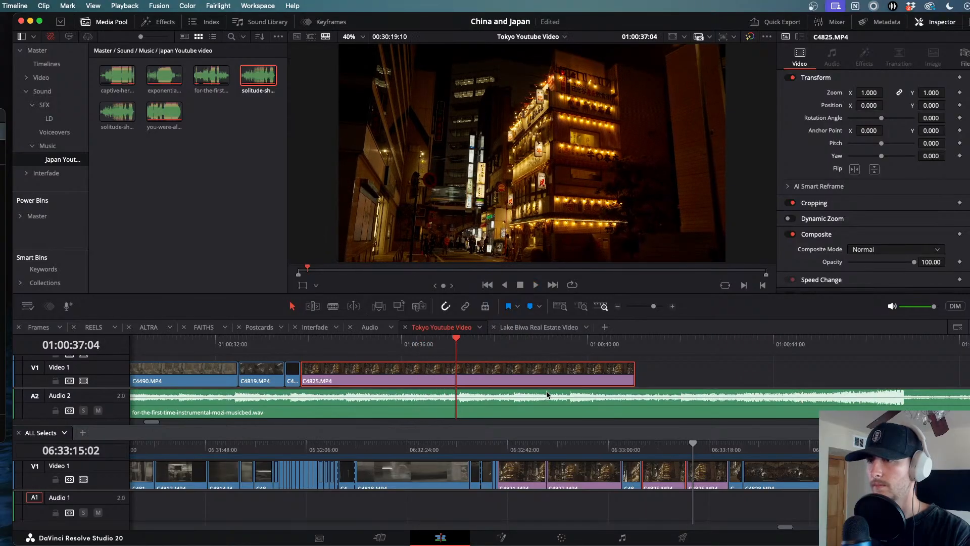
left_click_drag(630, 373, 455, 368)
- Find the crowded food-alley shot C4837 in All Selects and place a section of it directly after C4825
left_click_drag(580, 450, 912, 446)
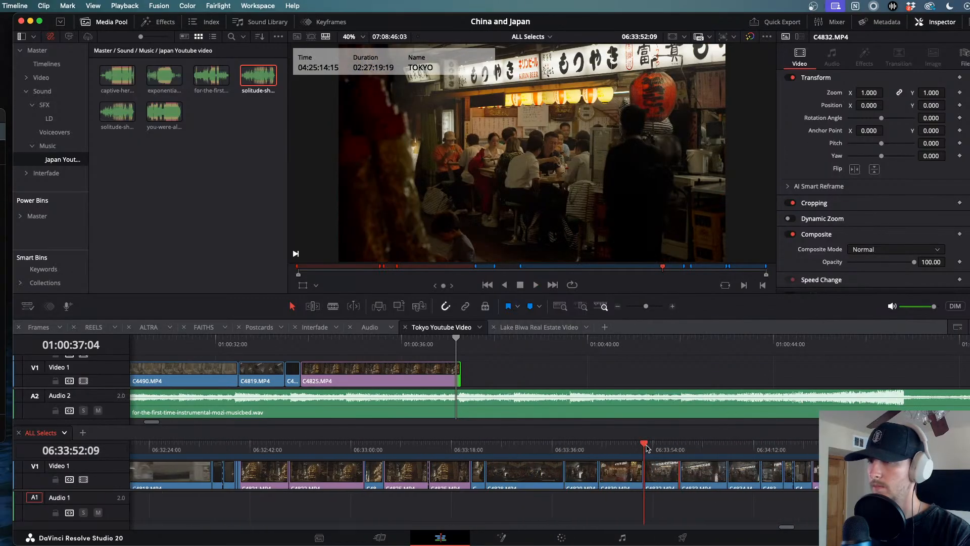
left_click_drag(650, 447, 806, 461)
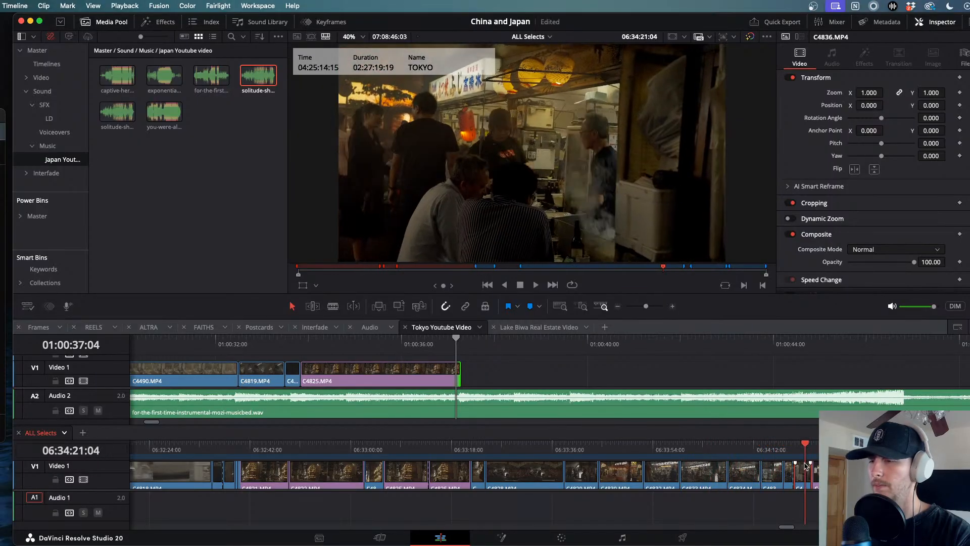
left_click_drag(611, 444, 685, 456)
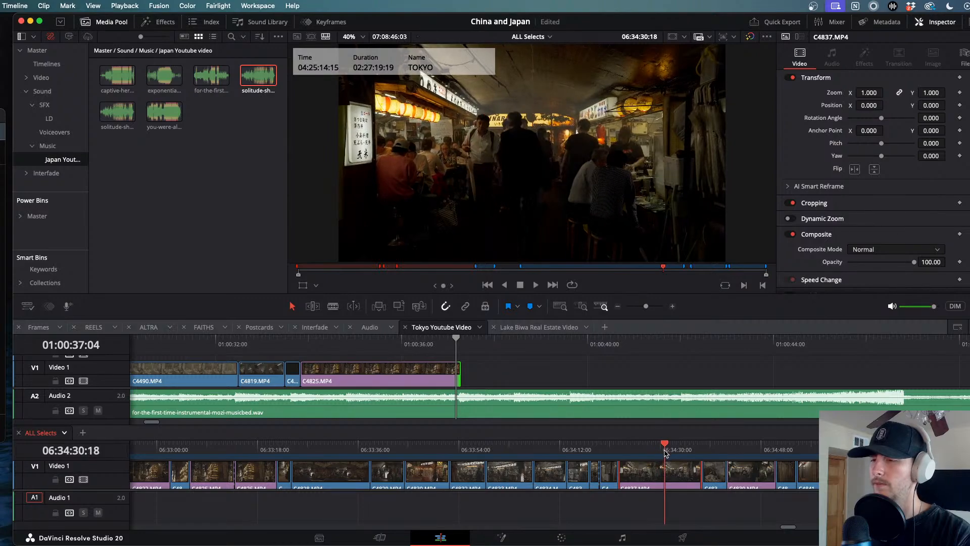
left_click_drag(675, 455, 462, 386)
key("space")
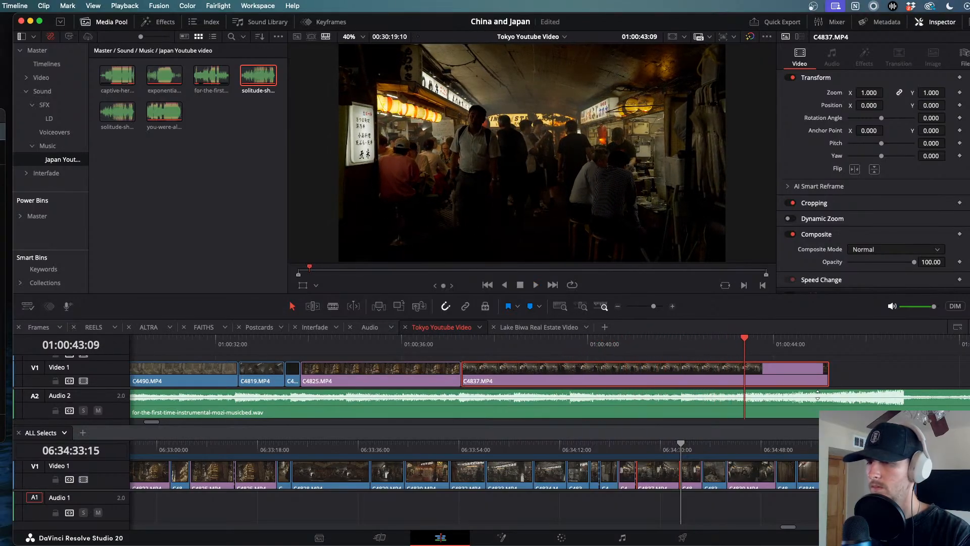
- Trim the start of C4837, keep it against C4825, and shorten its end to 01:00:42:01
key("j")
key("j")
key("j")
key("k")
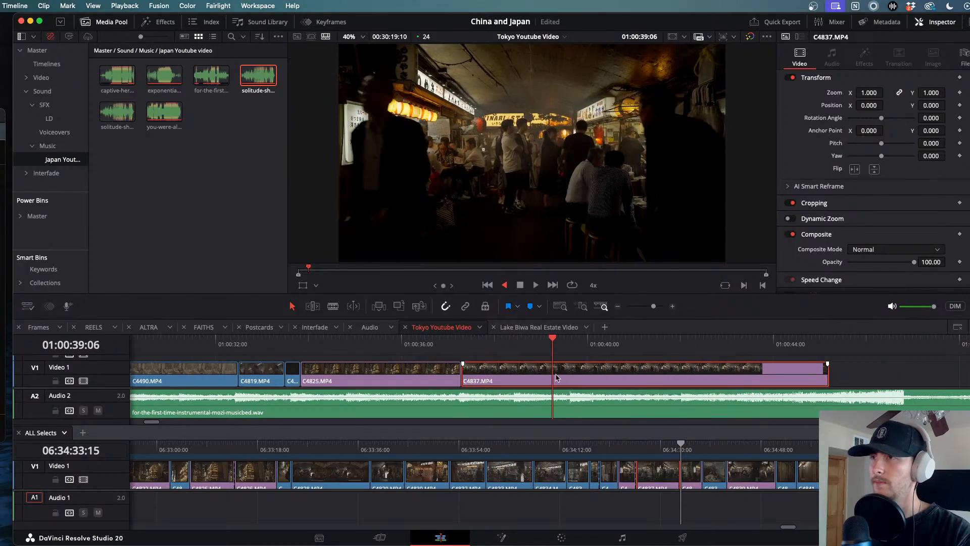
left_click_drag(464, 373, 409, 343)
key("space")
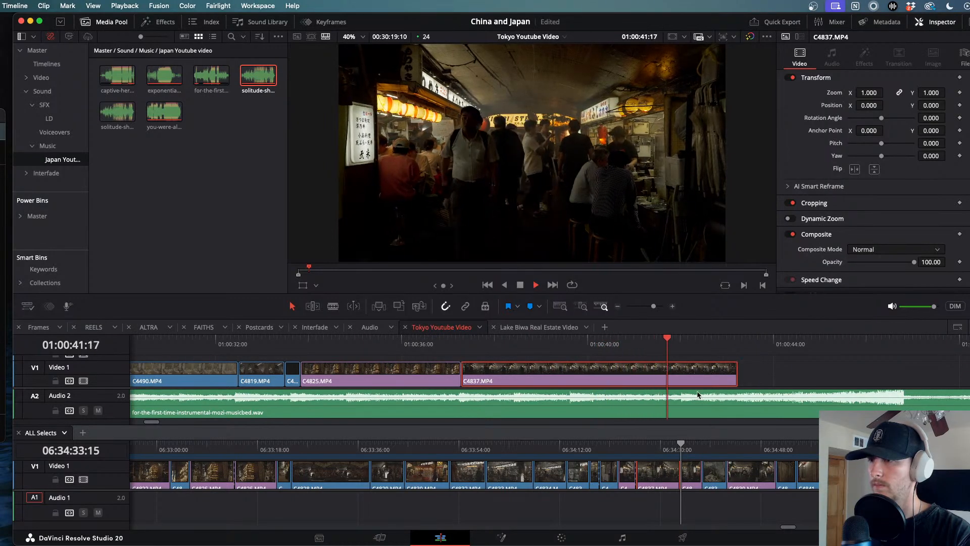
left_click(732, 379)
left_click_drag(732, 379, 681, 379)
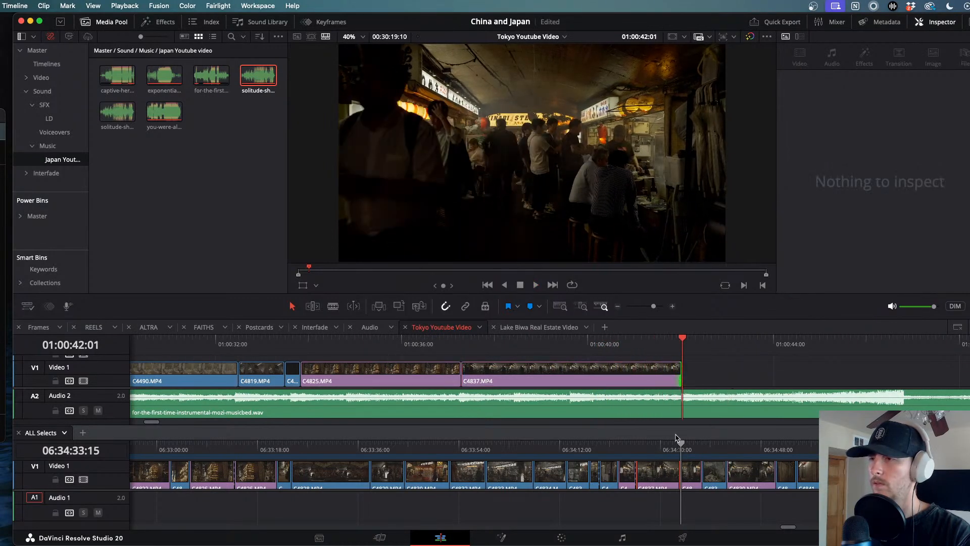
- Cut a short part out of the red-lantern restaurant shot C4832 in All Selects and place it directly after C4837
left_click_drag(722, 448, 750, 453)
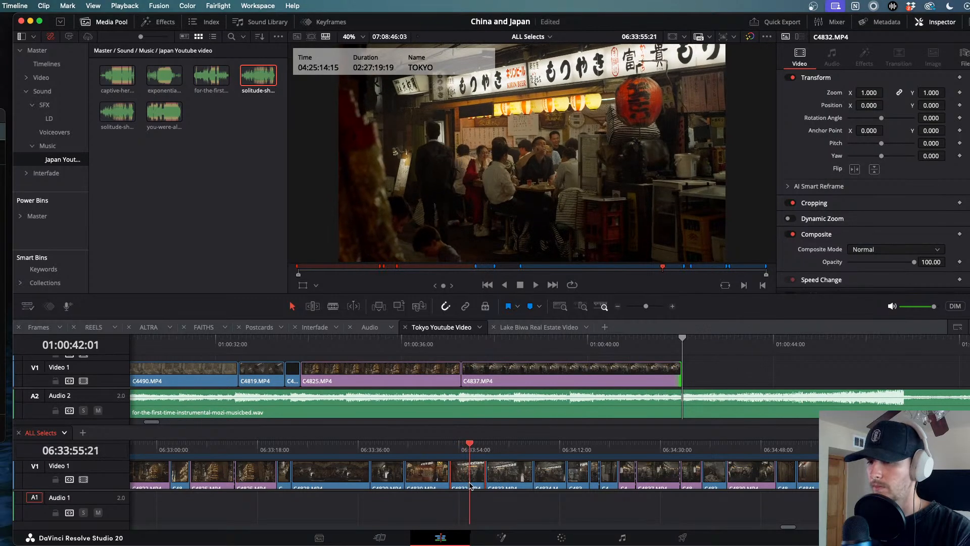
key("space")
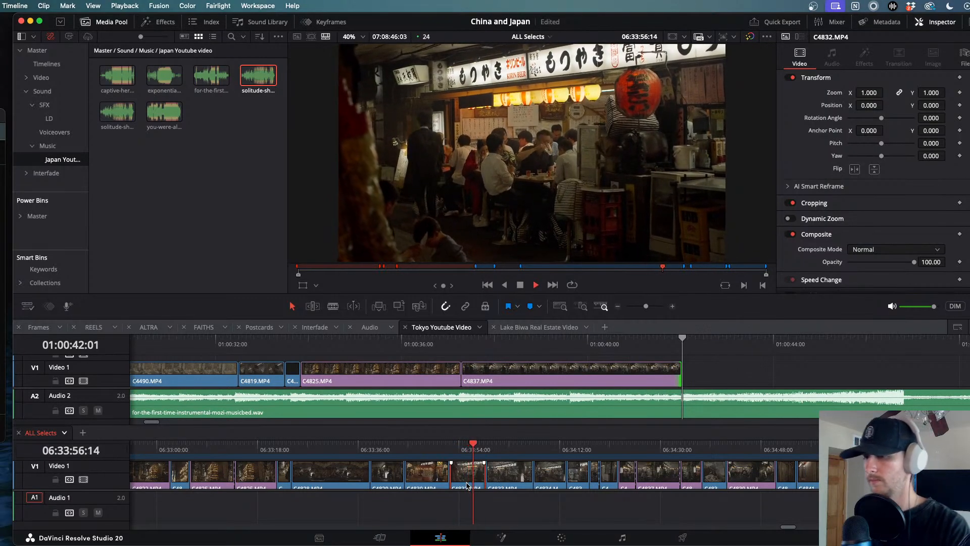
key("space")
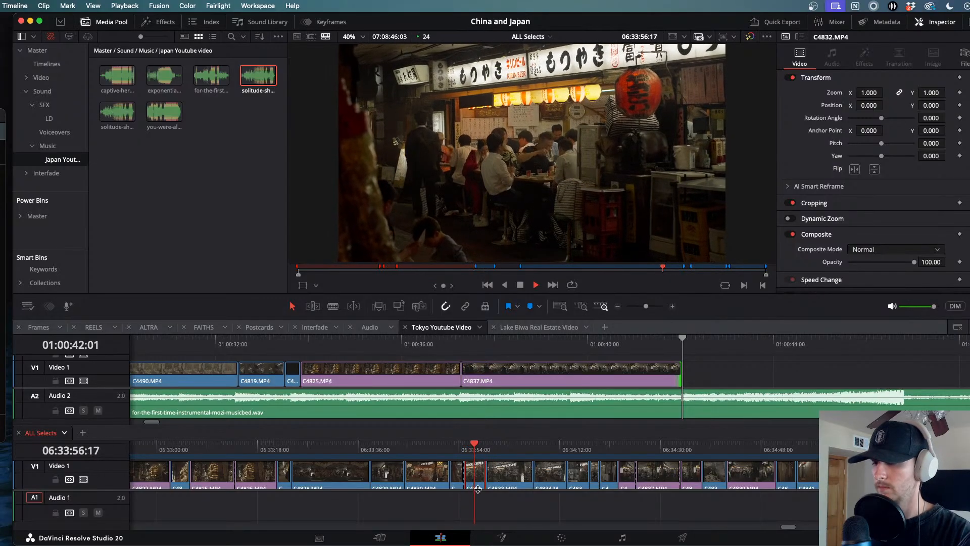
left_click_drag(479, 491, 680, 388)
key("space")
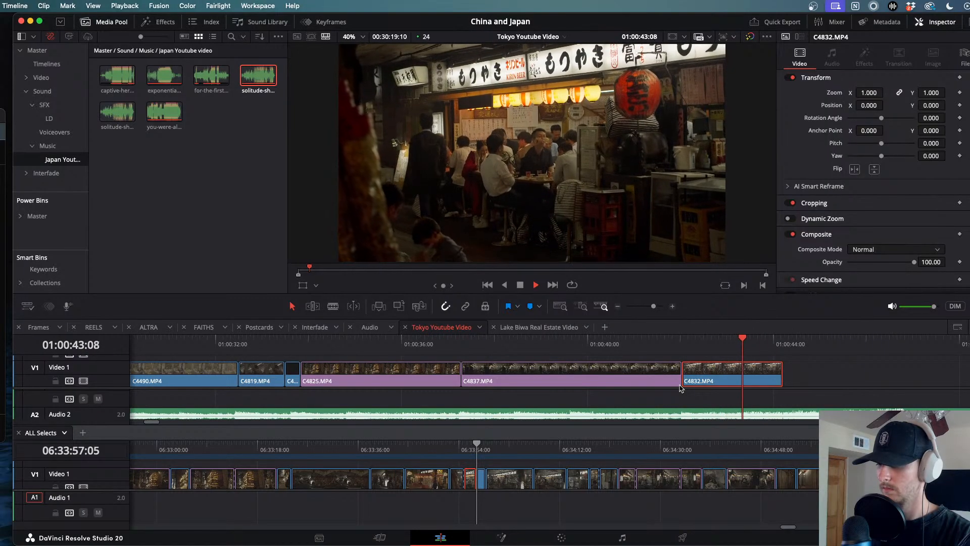
key("j")
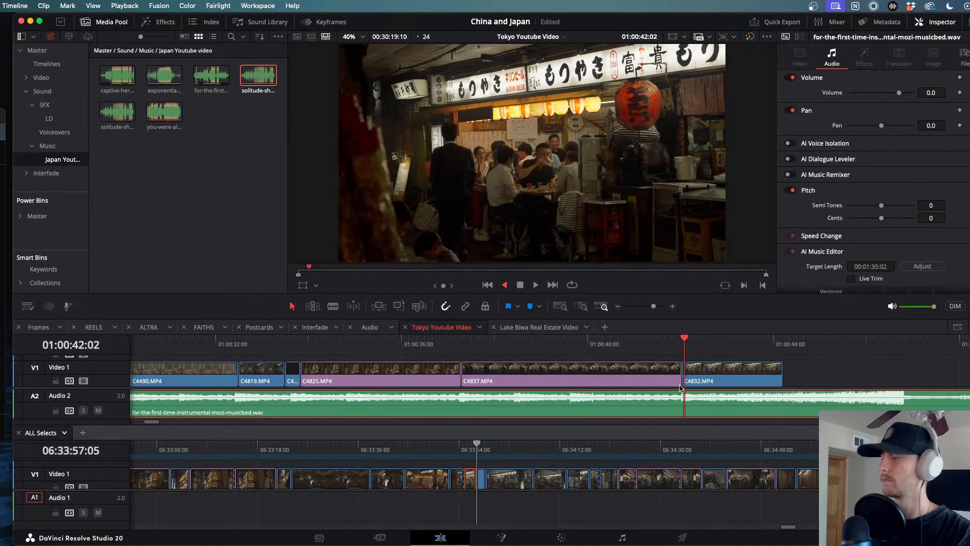
- Play back the sequence from the music's start, then move C4825 and C4837 together against C4490, overwriting C4819 and C4820
scroll(680, 388, "down", 5)
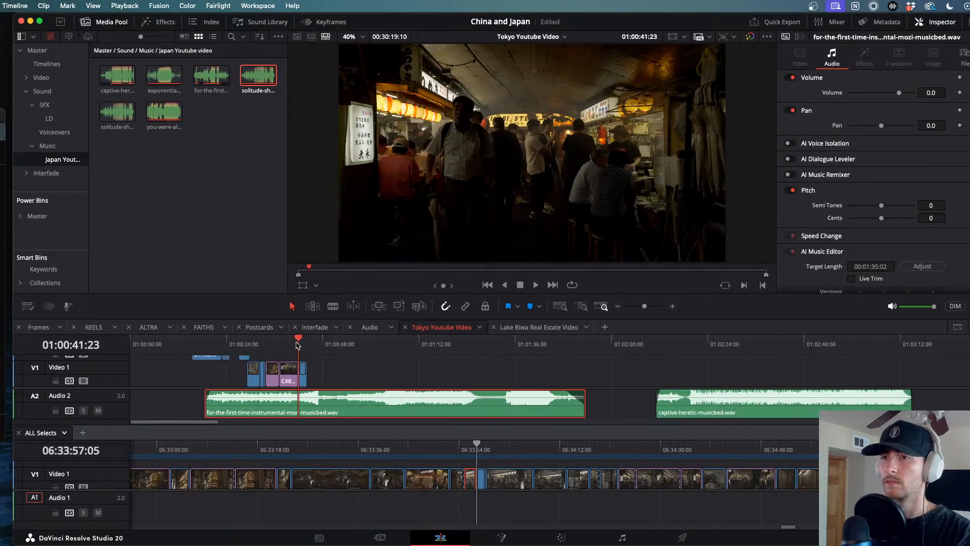
left_click_drag(297, 345, 206, 344)
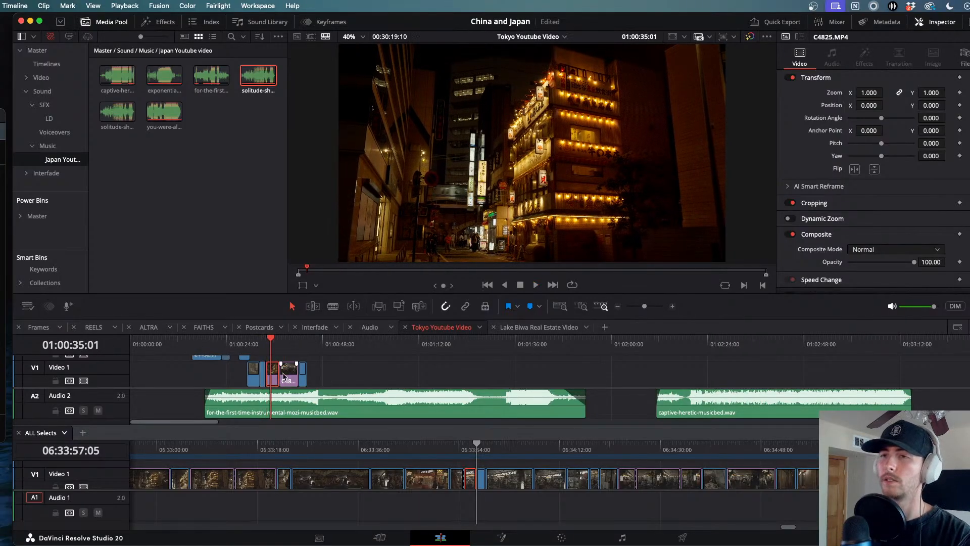
key("shift+z")
left_click(710, 384)
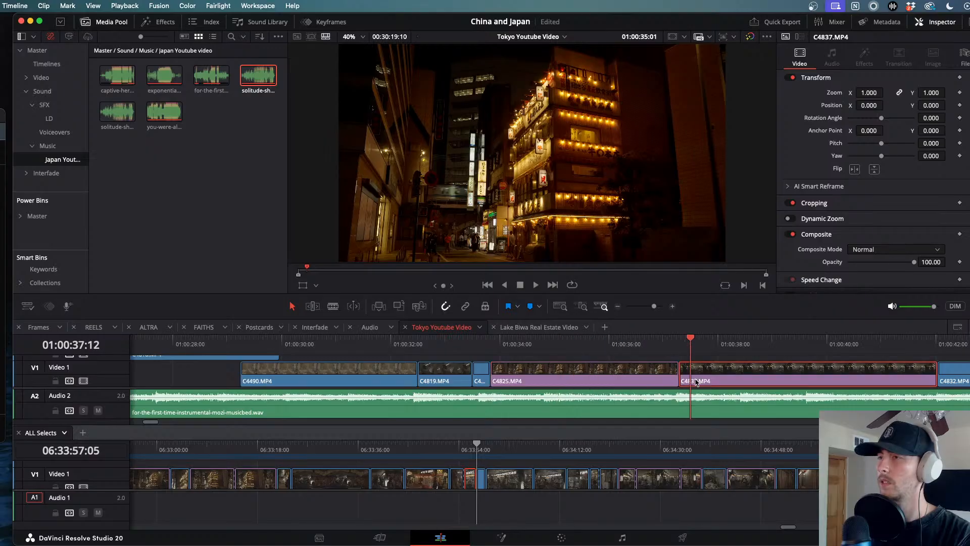
left_click(636, 361, "super")
left_click_drag(697, 380, 624, 381)
left_click(353, 345)
key("space")
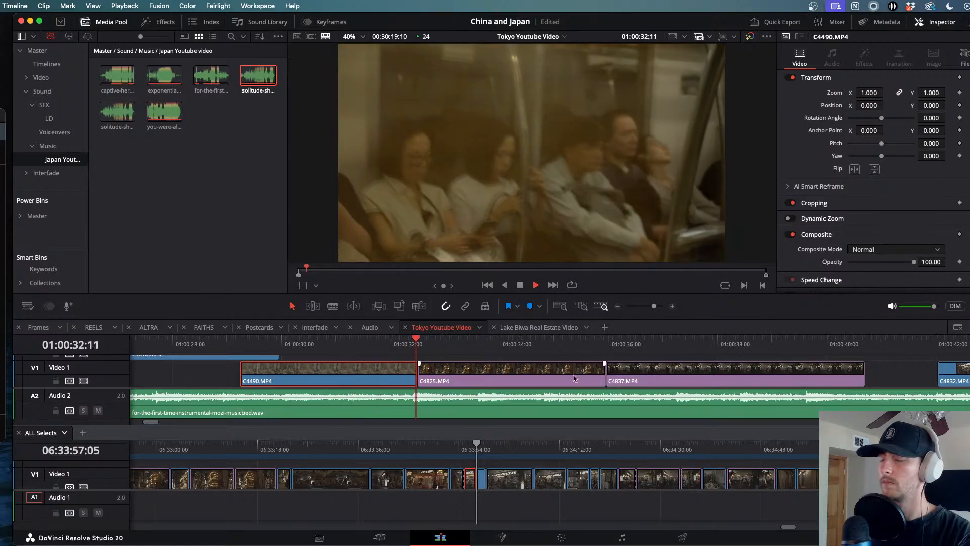
- Move C4825 and C4837 together to start about one second after the end of C4490, leaving a gap
key("space")
left_click(857, 381, "super")
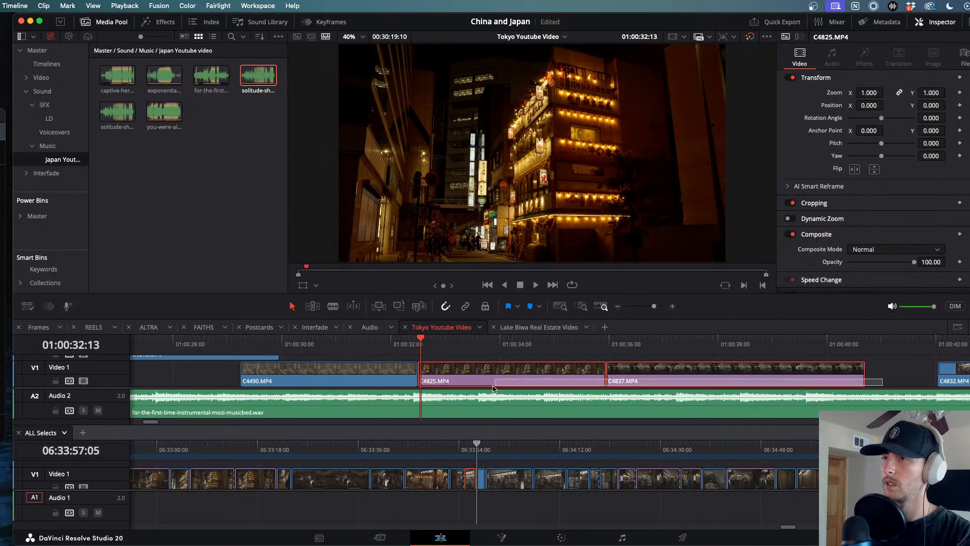
left_click_drag(490, 382, 548, 382)
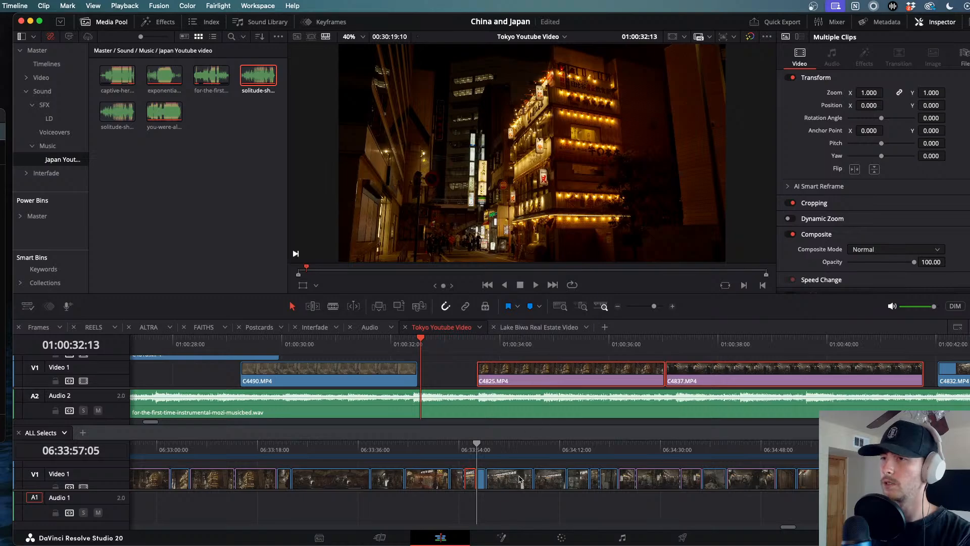
- Scrub back through the Tokyo section of All Selects to look for a shot that can fill the gap after C4490
scroll(520, 478, "down", 10)
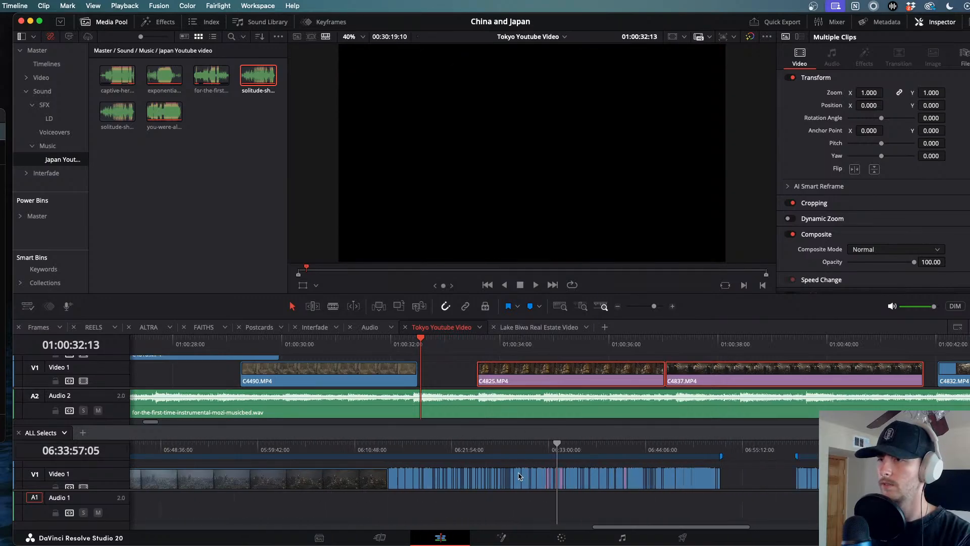
left_click(428, 465)
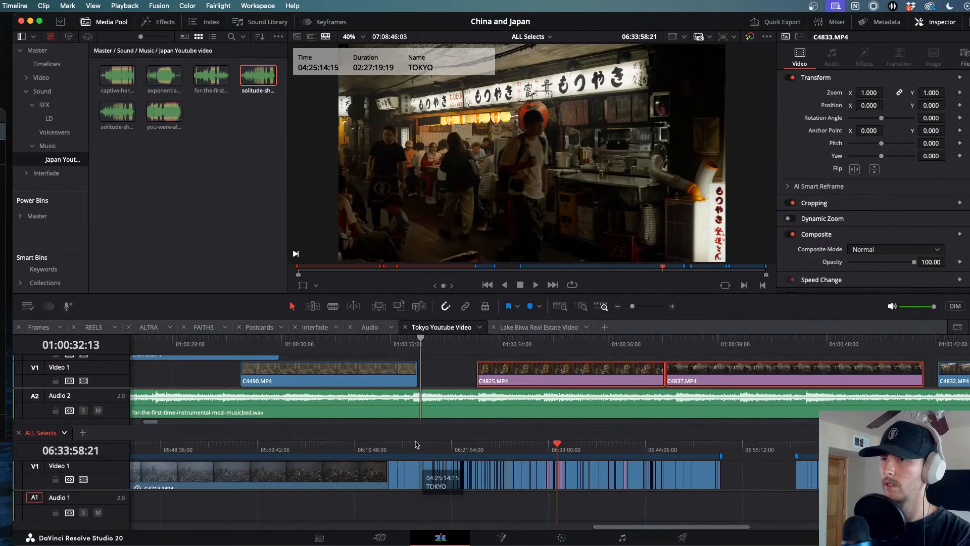
left_click(470, 447)
left_click_drag(461, 449, 317, 462)
scroll(607, 455, "left", 10)
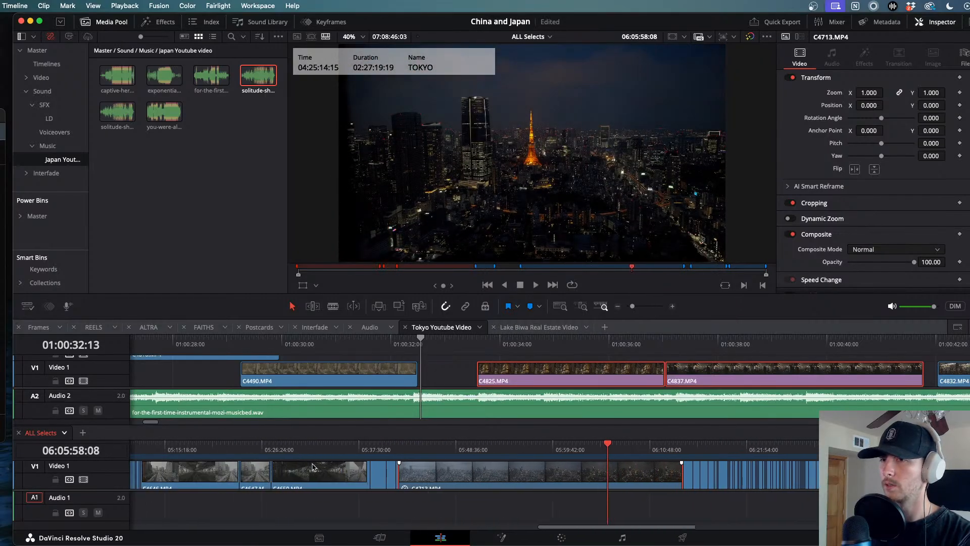
left_click_drag(592, 450, 525, 449)
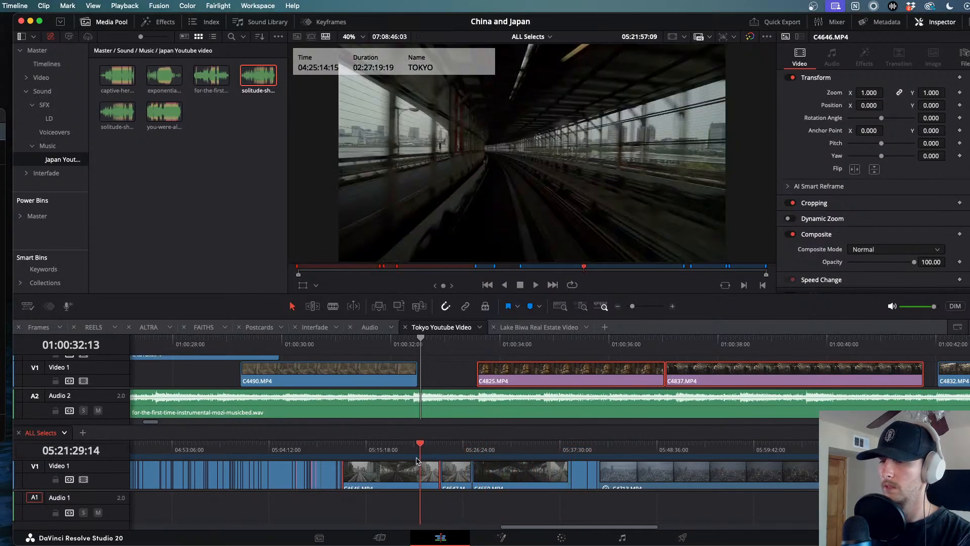
left_click_drag(333, 466, 286, 473)
scroll(269, 475, "left", 5)
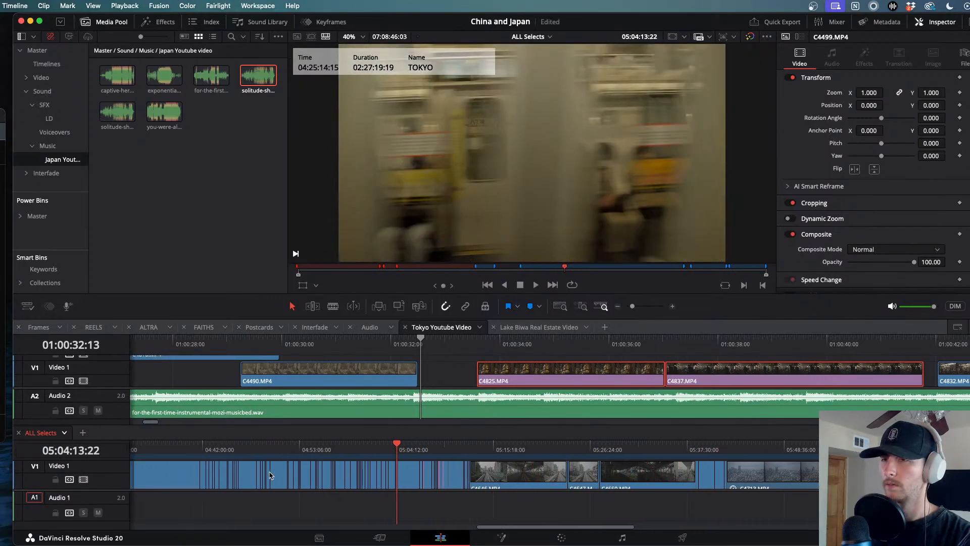
left_click_drag(450, 446, 376, 452)
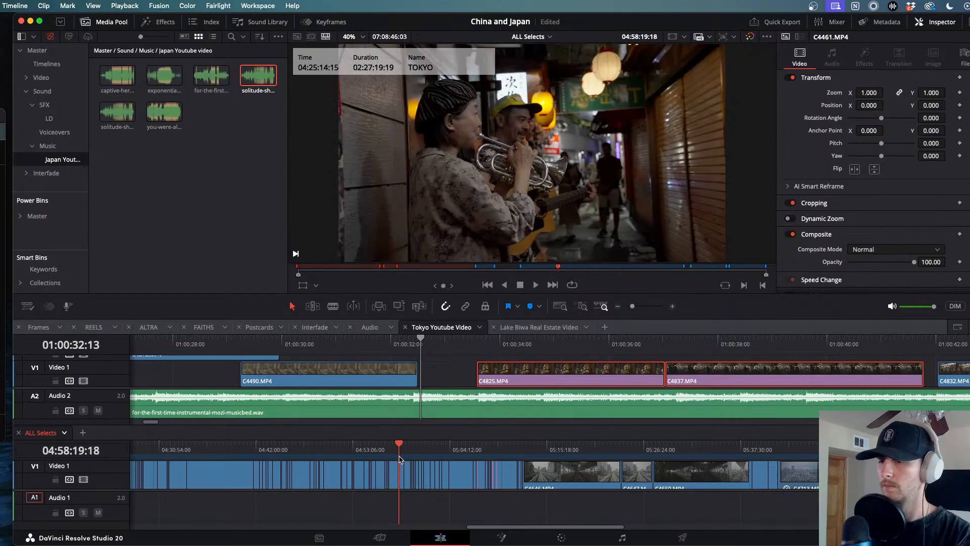
left_click_drag(404, 460, 328, 467)
scroll(327, 470, "left", 9)
left_click_drag(668, 449, 470, 471)
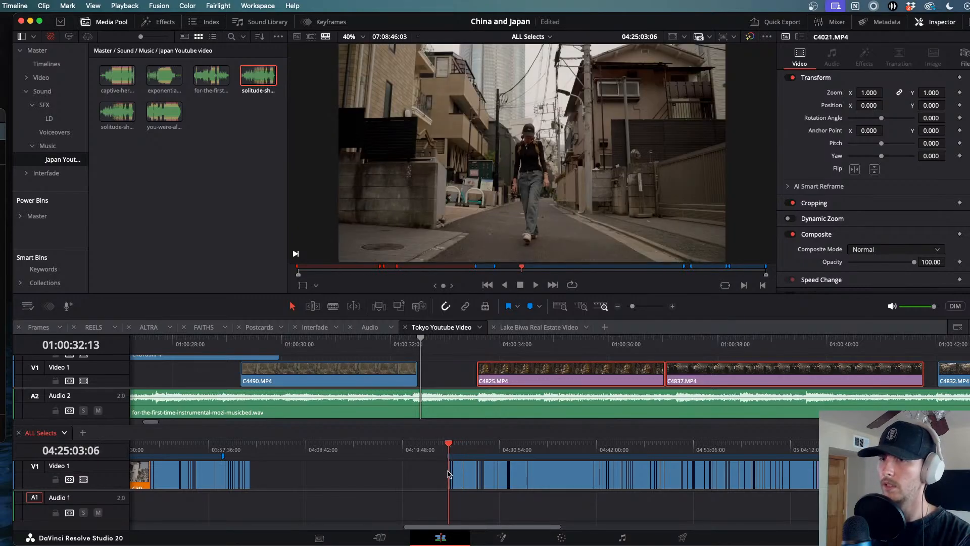
- Review the street and train shots from C3454 to C3462 in All Selects, watching the dusk train-window view of C3462 full screen
left_click_drag(242, 450, 229, 451)
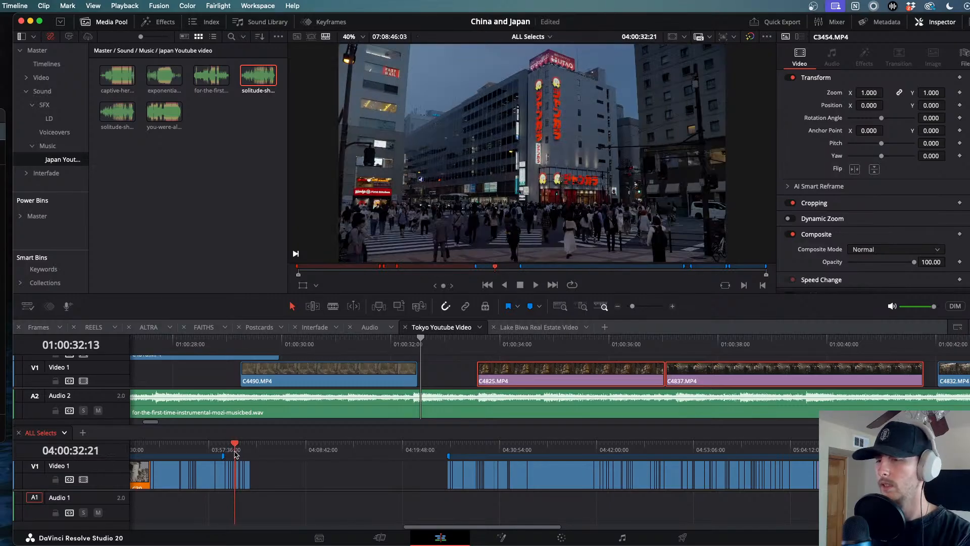
left_click_drag(235, 449, 238, 450)
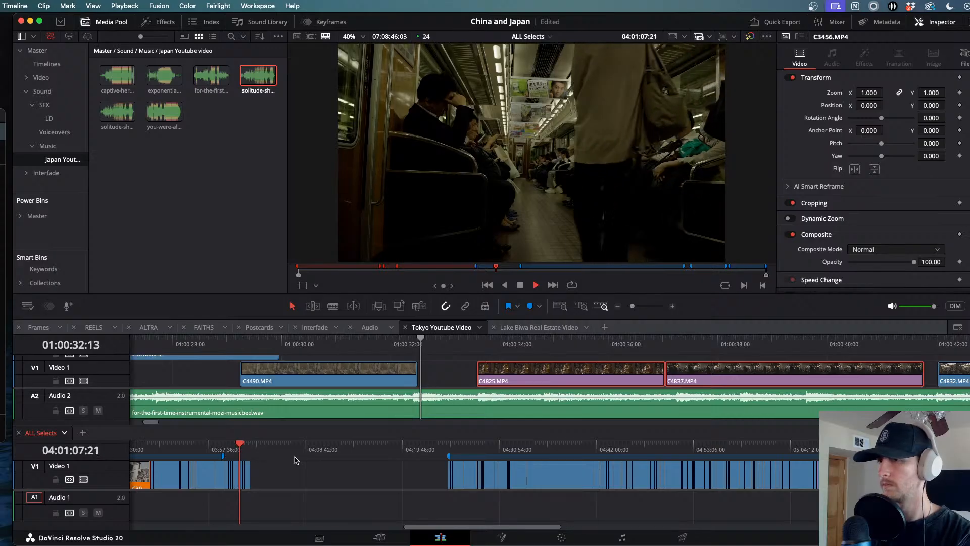
scroll(243, 468, "left", 3)
scroll(242, 468, "up", 8)
left_click_drag(568, 446, 612, 449)
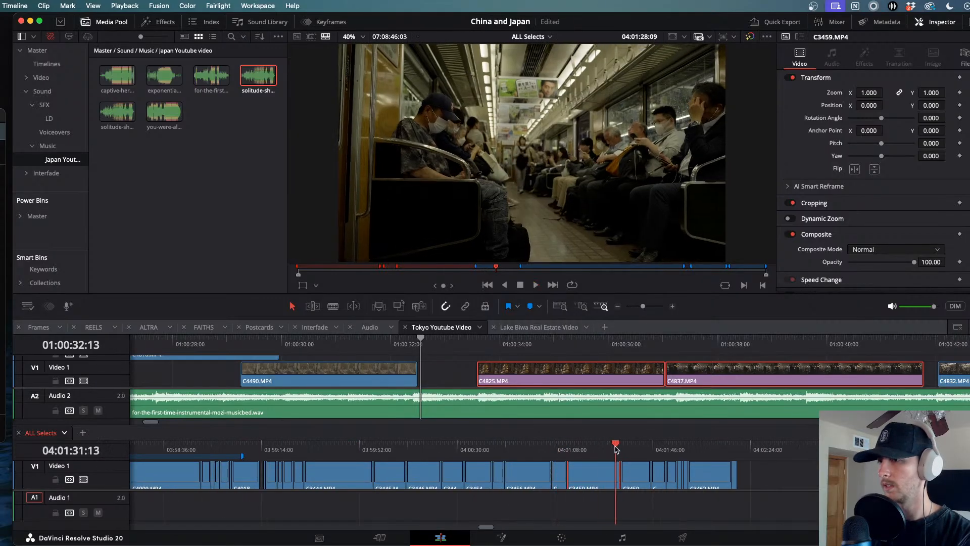
left_click_drag(667, 461, 682, 474)
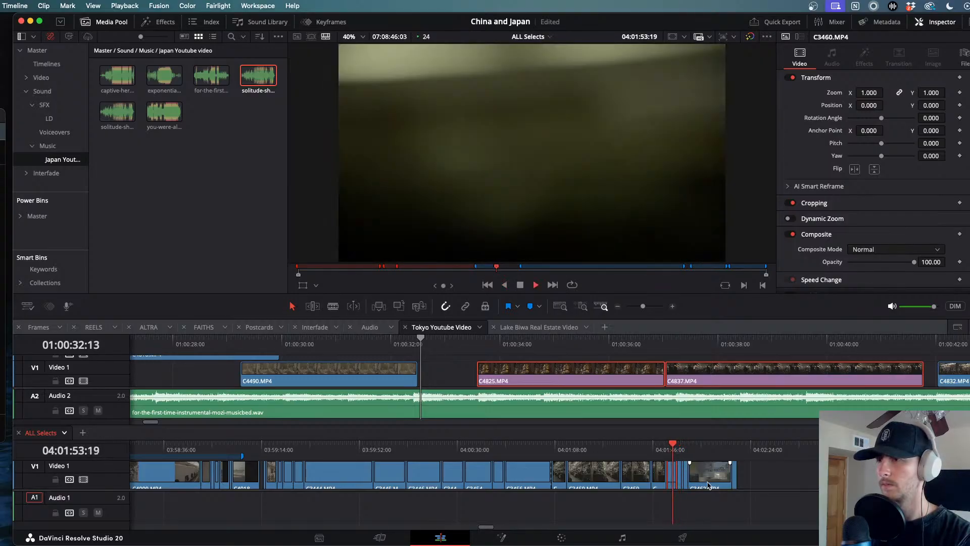
key("super+equal")
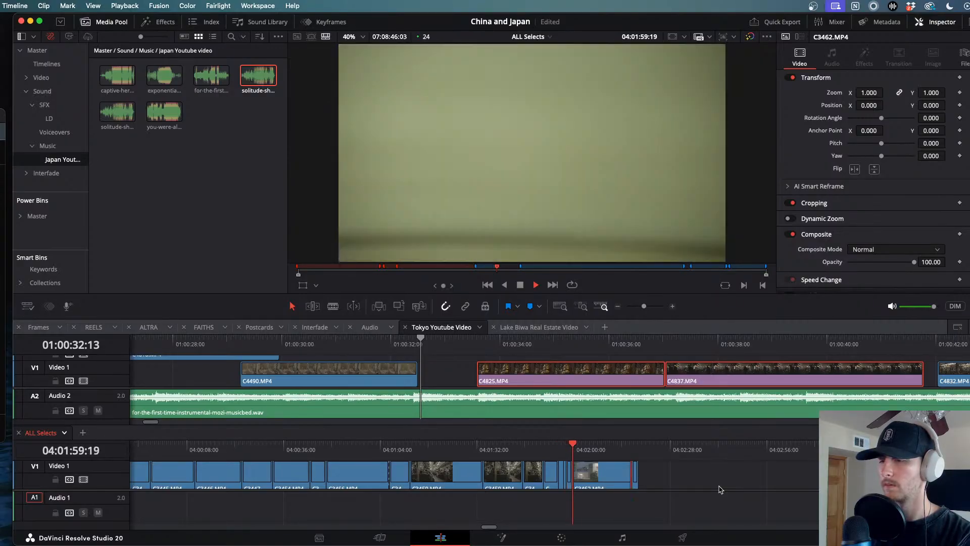
key("j")
key("j")
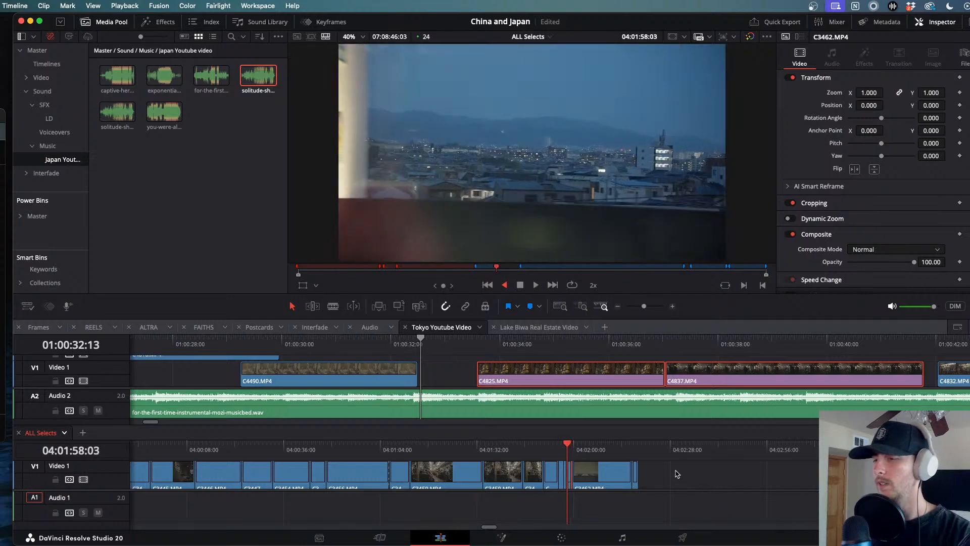
key("super+f")
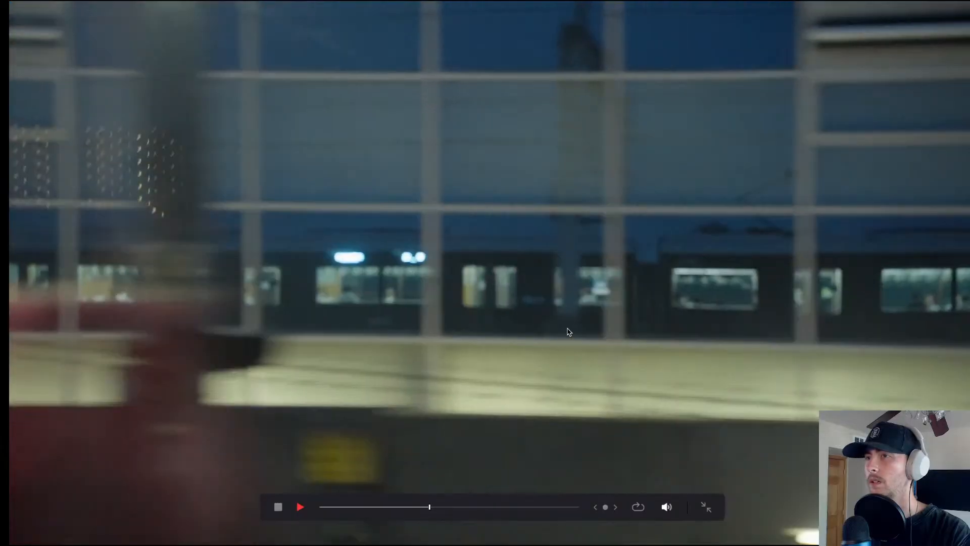
key("space")
key("space")
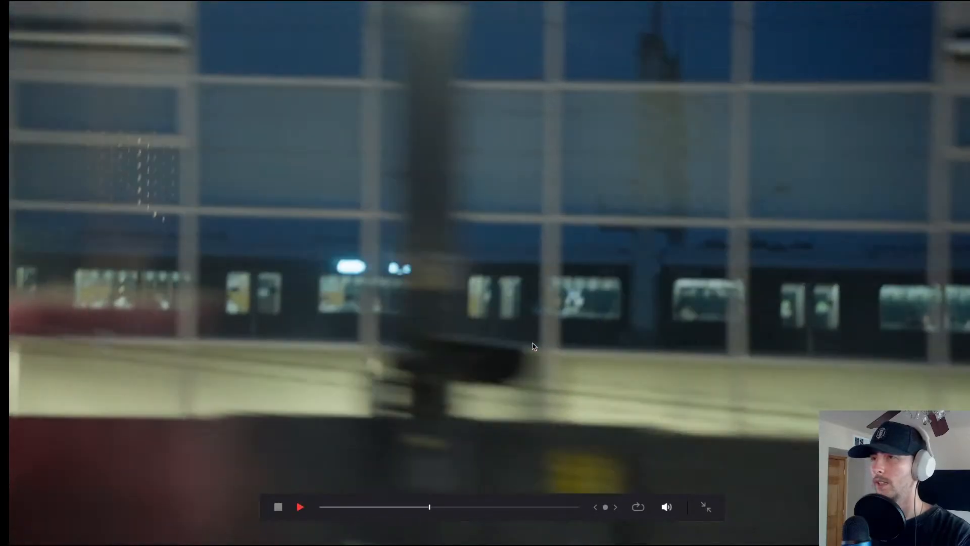
key("space")
key("Escape")
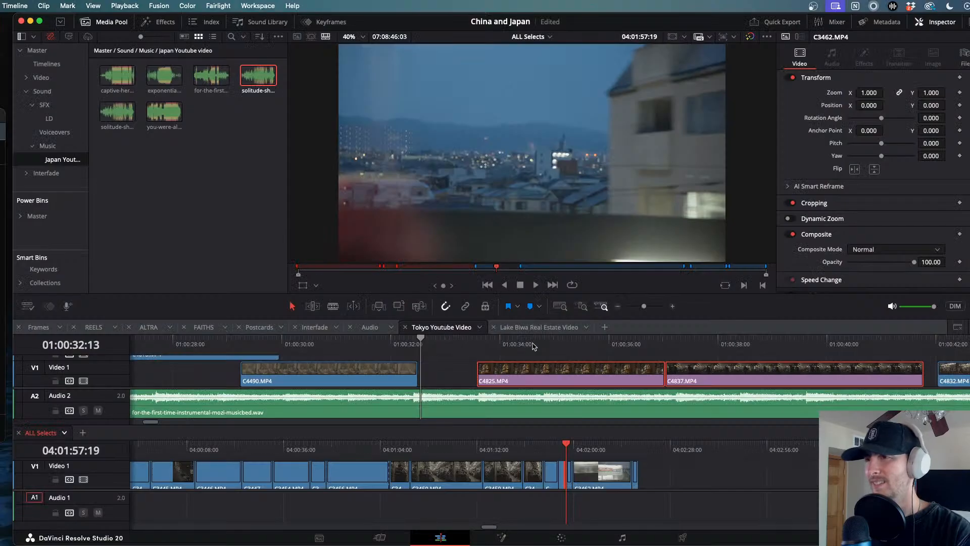
- Scrub back in All Selects from the train interior shots to the start of the Kyoto section, examining the shots for the gap
left_click_drag(566, 449, 486, 448)
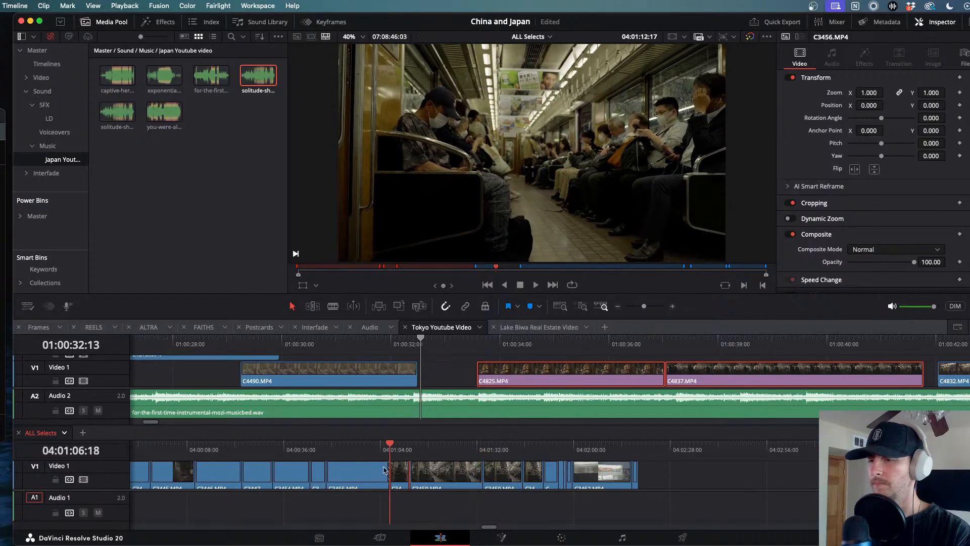
scroll(302, 473, "left", 8)
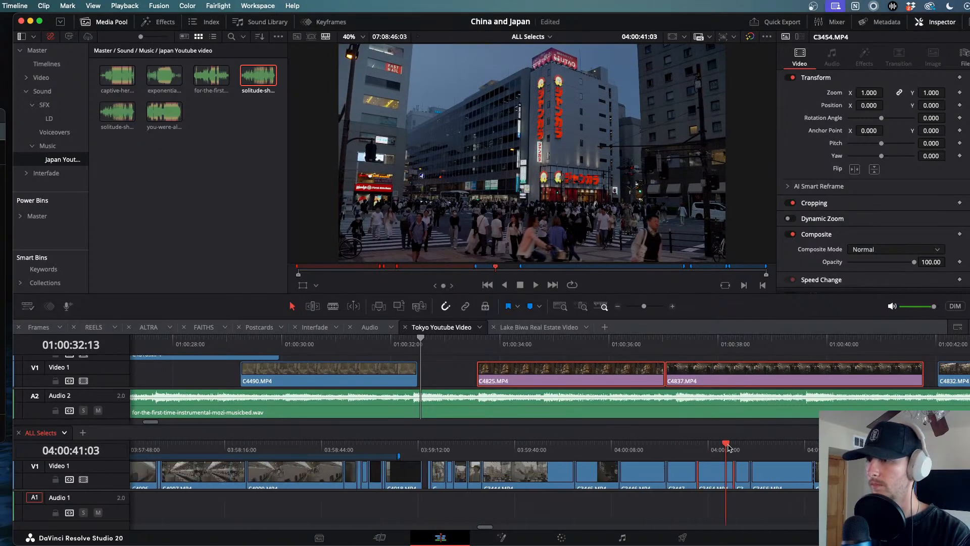
left_click_drag(591, 449, 513, 457)
left_click_drag(442, 467, 492, 481)
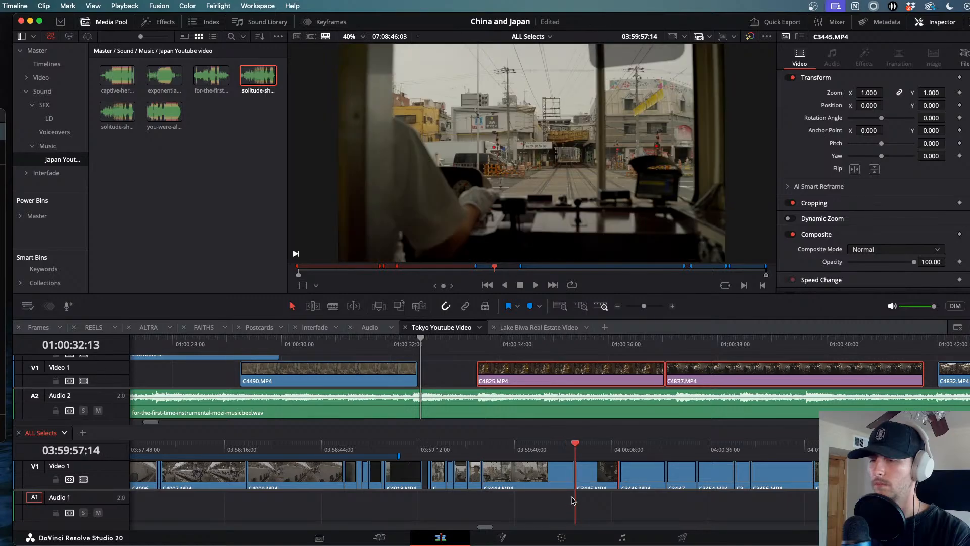
left_click_drag(583, 502, 561, 513)
left_click_drag(413, 520, 275, 503)
scroll(276, 502, "left", 10)
left_click_drag(692, 470, 376, 468)
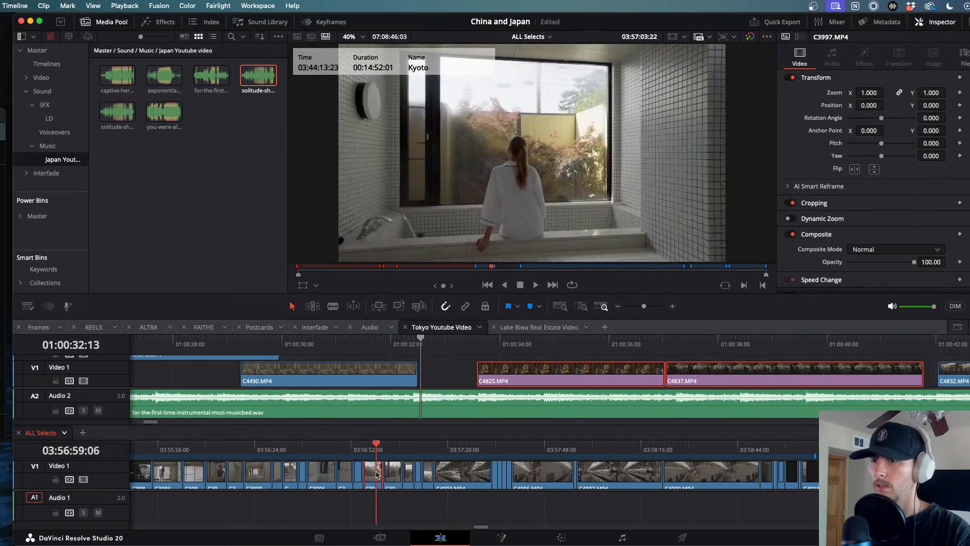
scroll(494, 464, "left", 10)
left_click_drag(601, 445, 294, 451)
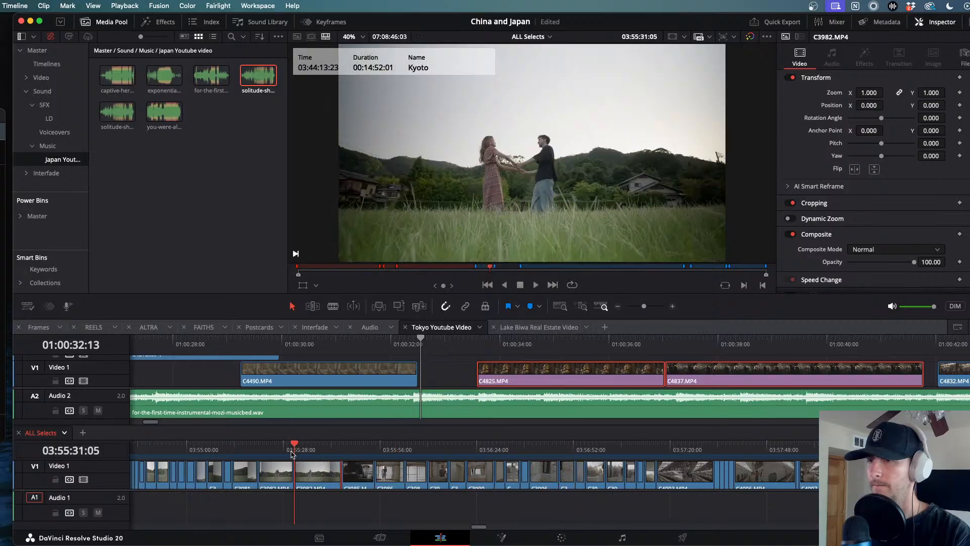
scroll(294, 451, "down", 6)
left_click_drag(556, 444, 284, 480)
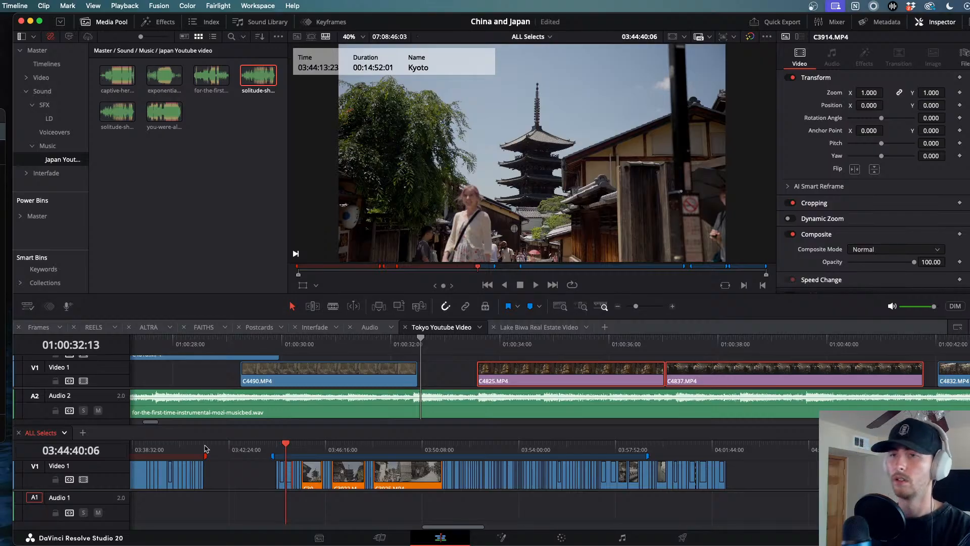
- Examine the Hong Kong section and the earlier shots in All Selects for a clip that could fill the gap
left_click_drag(285, 444, 818, 468)
scroll(798, 465, "right", 8)
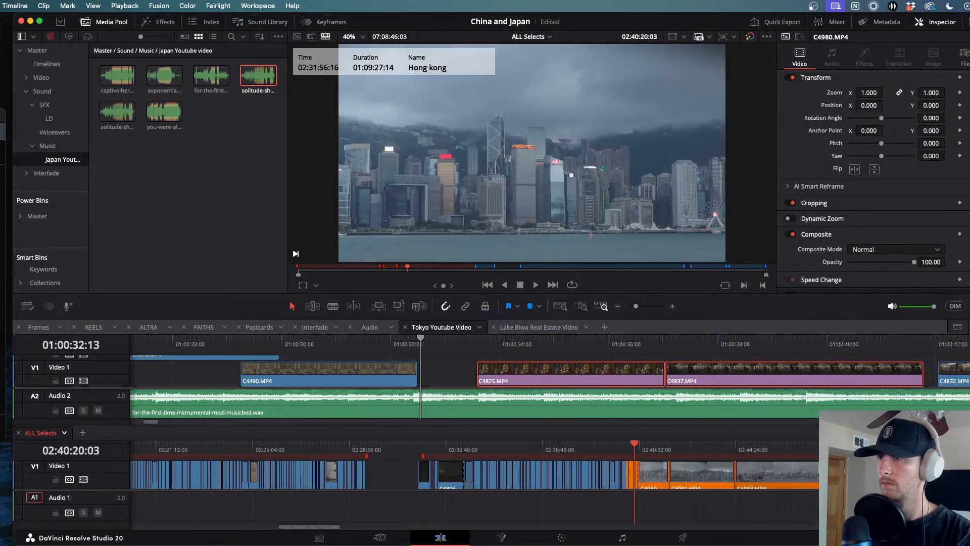
left_click_drag(625, 447, 753, 447)
scroll(549, 482, "down", 10)
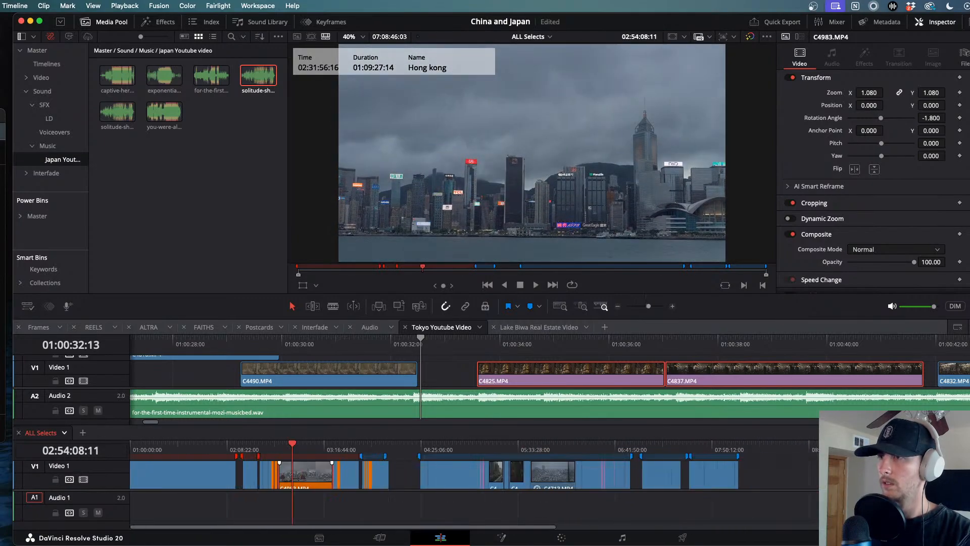
scroll(342, 488, "up", 8)
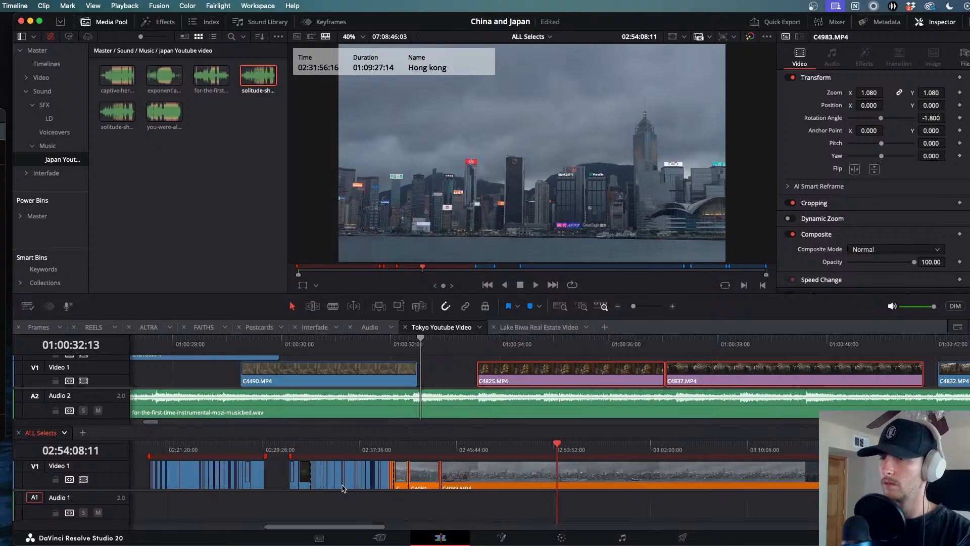
left_click(786, 447)
left_click_drag(796, 448, 813, 451)
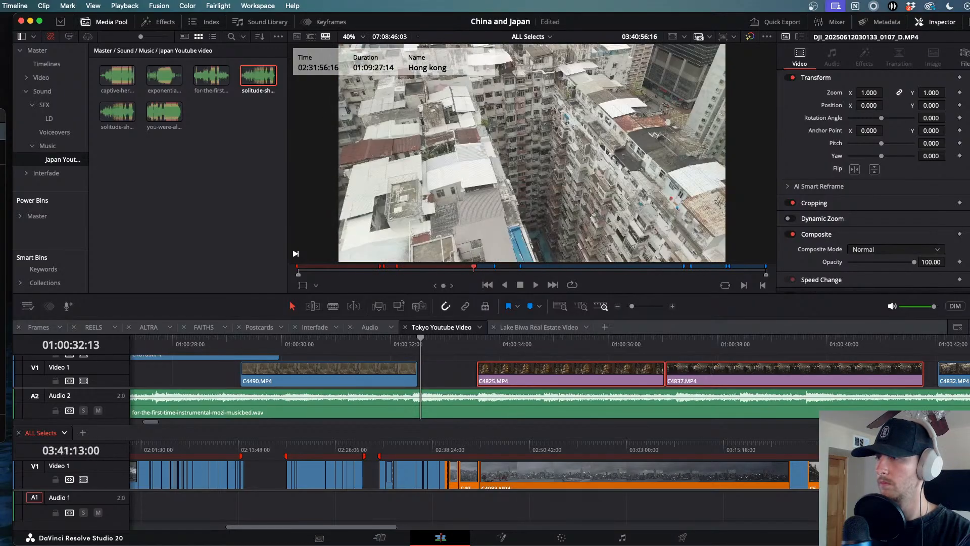
left_click_drag(387, 447, 340, 452)
left_click_drag(275, 456, 167, 467)
left_click_drag(380, 475, 813, 472)
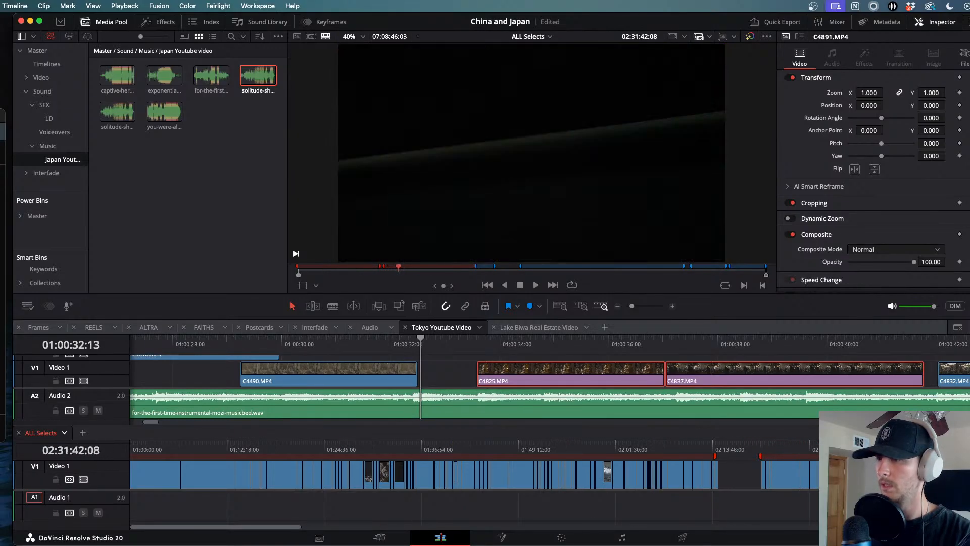
- Scrub forward in All Selects past the Kyoto section to the night train shot C3463
scroll(839, 469, "right", 10)
left_click_drag(542, 448, 845, 450)
scroll(899, 458, "right", 10)
left_click_drag(658, 448, 809, 458)
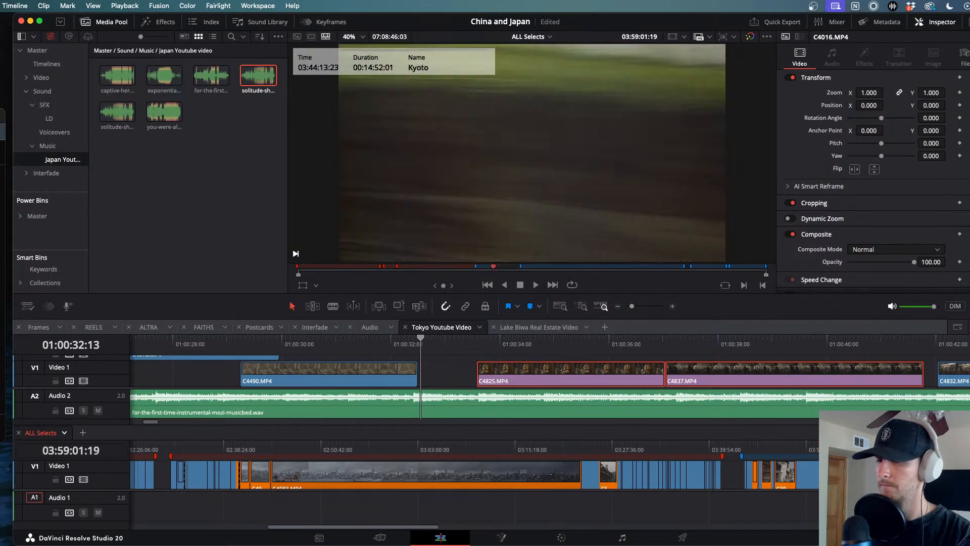
scroll(859, 458, "right", 8)
left_click_drag(639, 447, 665, 451)
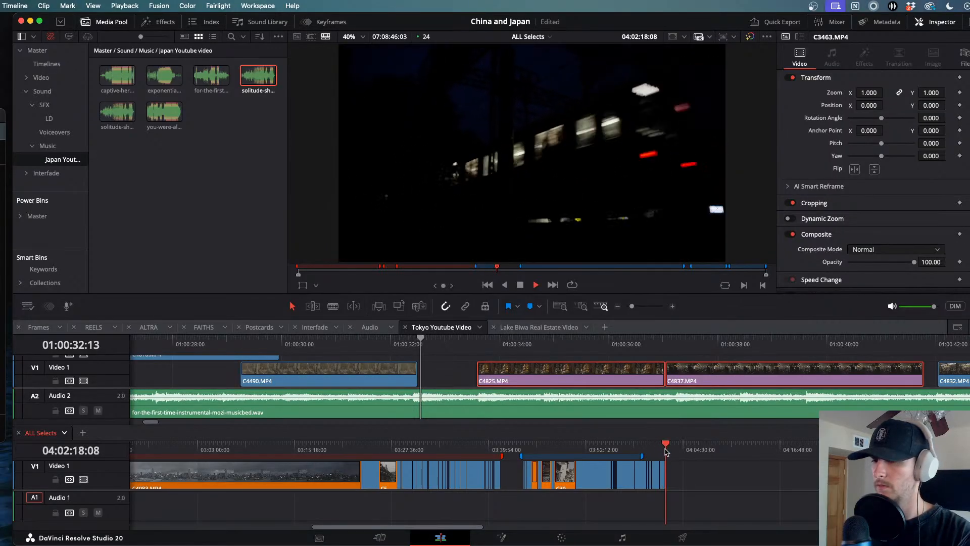
- Preview the night train shot C3463 in All Selects, place it in the gap between C4490 and C4825, and play back the cut
key("l")
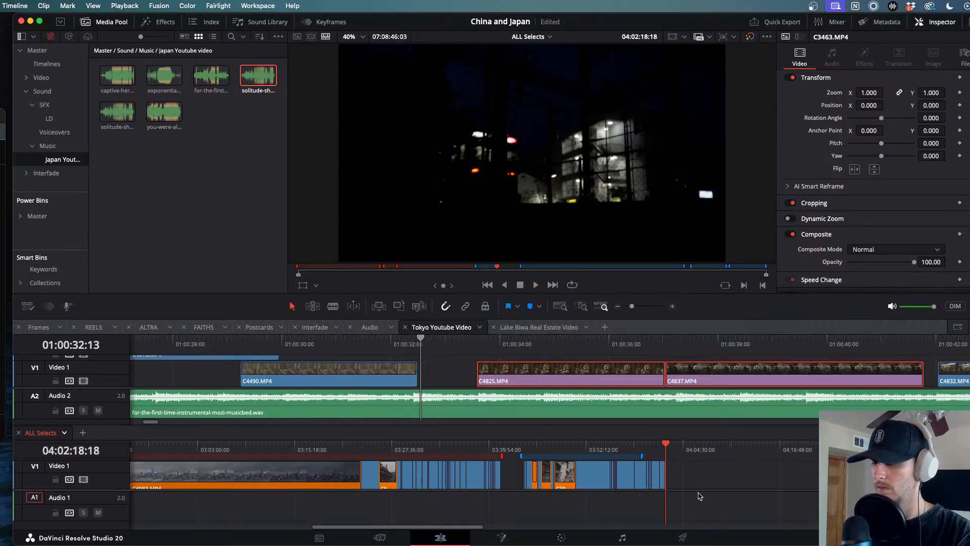
scroll(696, 494, "up", 10)
key("space")
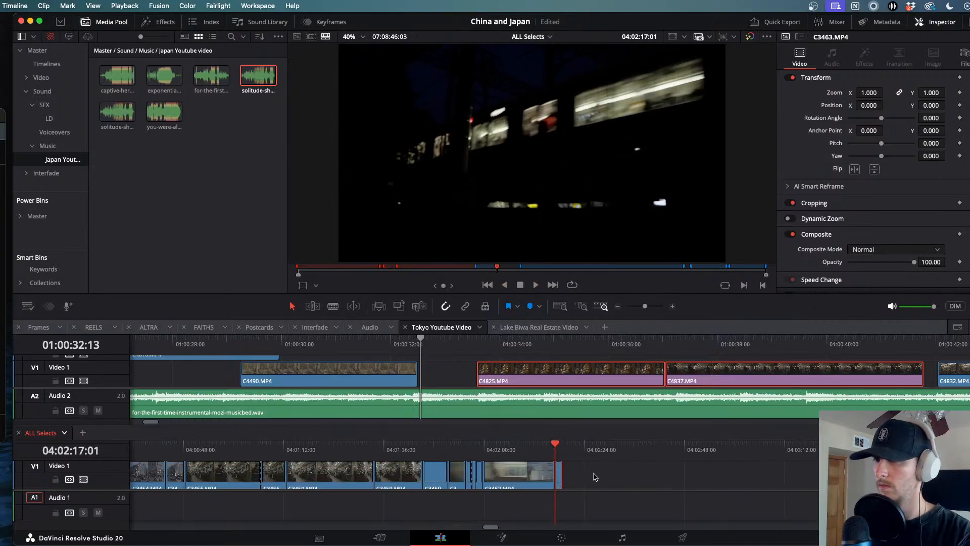
scroll(562, 460, "up", 3)
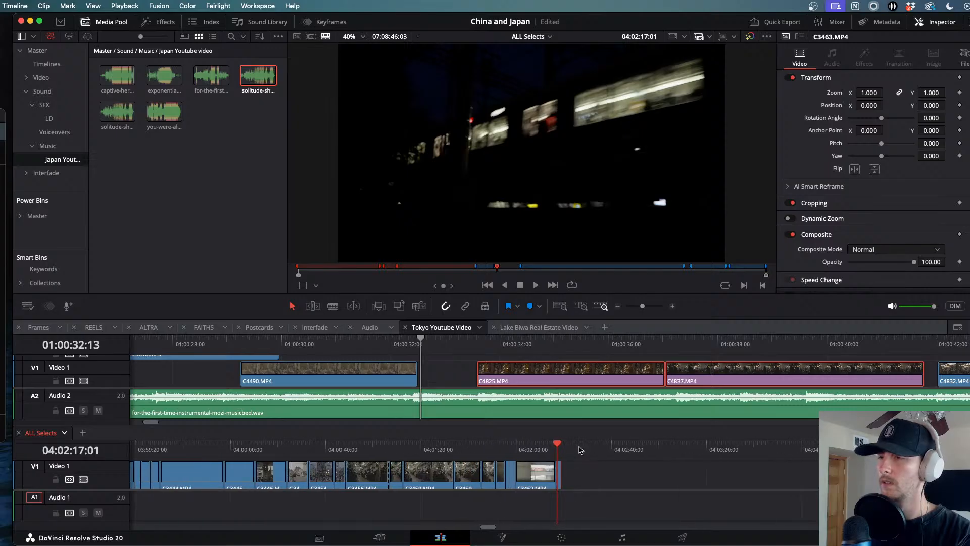
key("space")
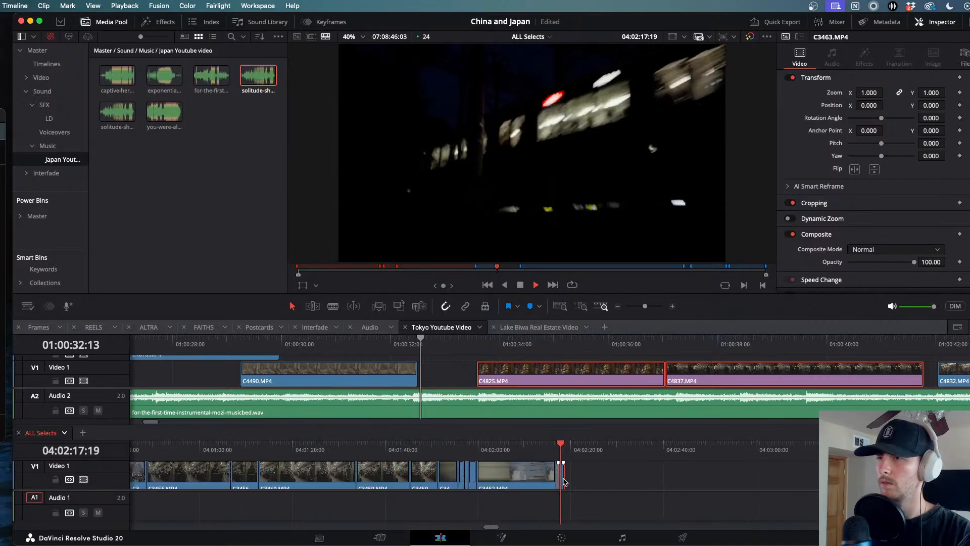
left_click_drag(560, 475, 418, 381)
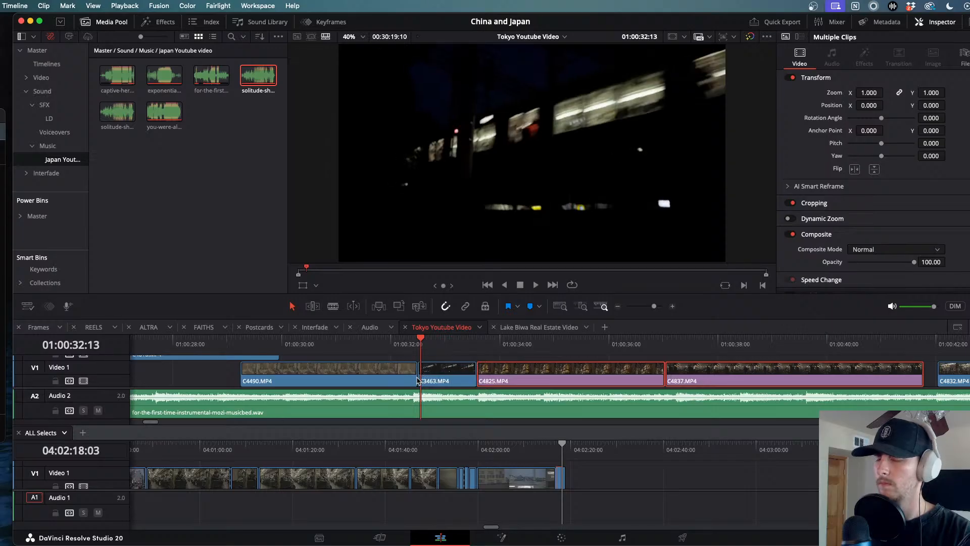
key("space")
key("j")
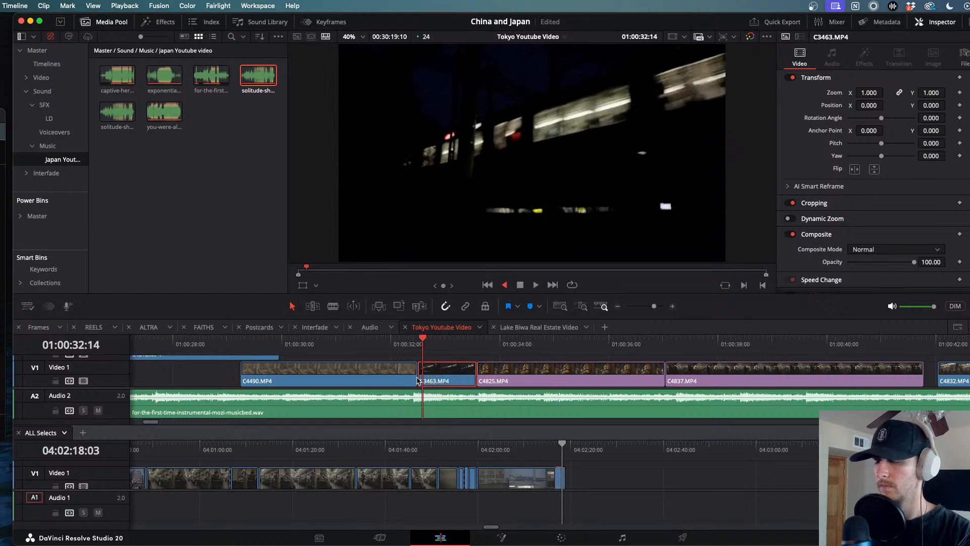
- Play back the cut, trim the start of C4825, and close the clip up against the end of C3463
key("l")
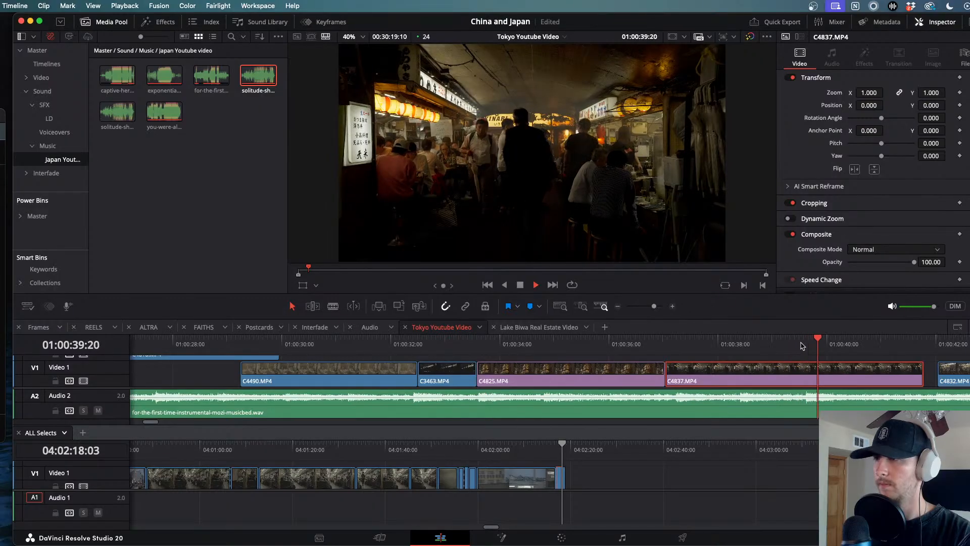
left_click(612, 345)
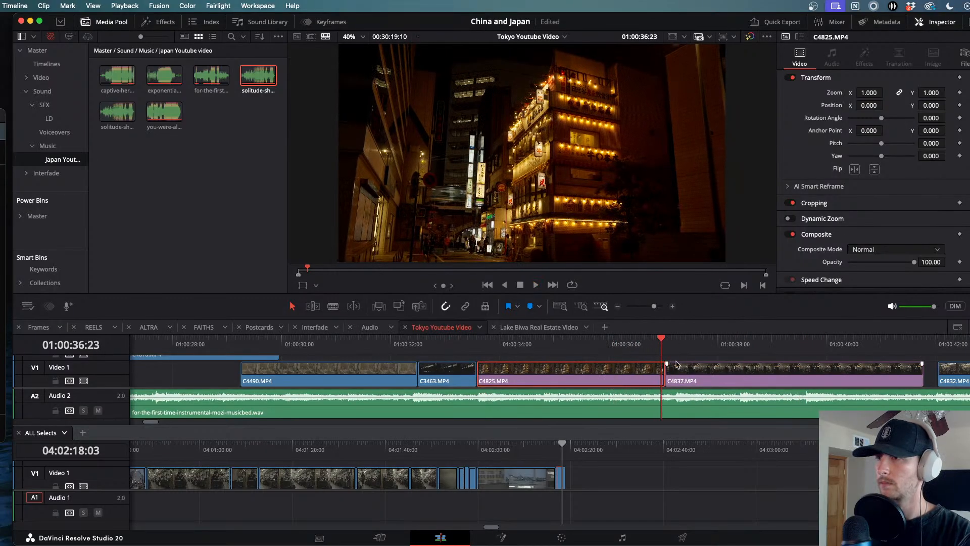
left_click(424, 345)
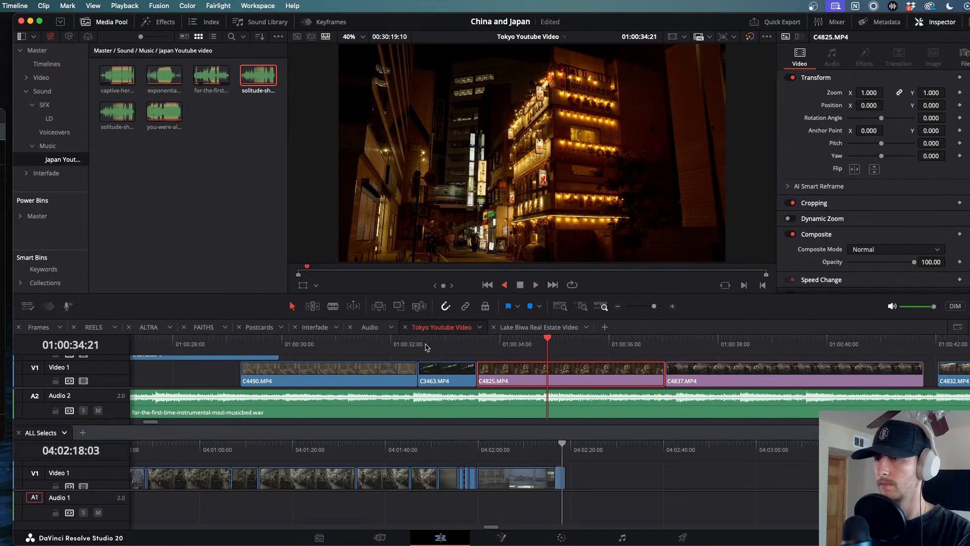
key("j")
key("k")
left_click_drag(477, 375, 494, 347)
left_click(476, 342)
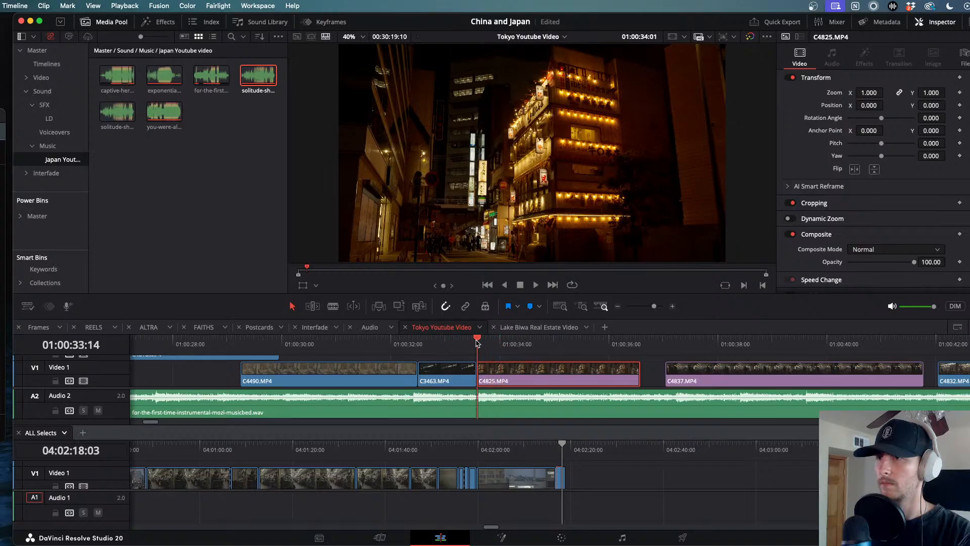
- Play C4825 against the music and trim its end back to about 01:00:34:20
key("l")
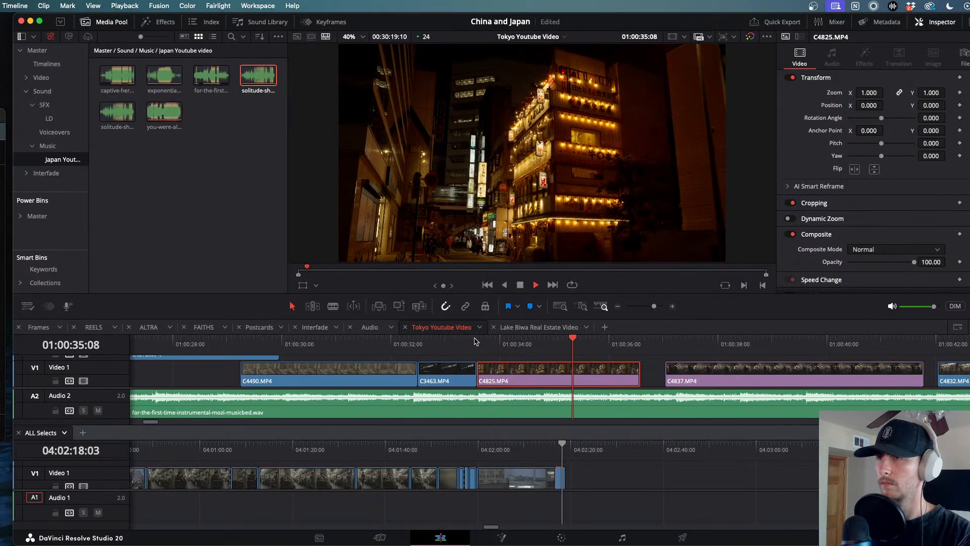
key("j")
left_click_drag(636, 374, 543, 374)
key("l")
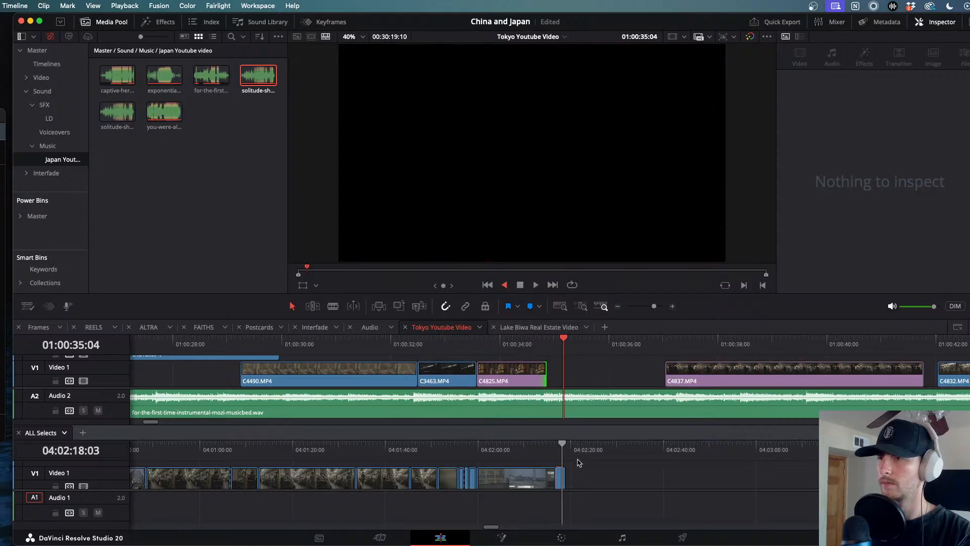
left_click(540, 341)
- Scrub through the Tokyo section of All Selects, examining the shots for a clip to follow C4825
scroll(562, 448, "down", 3)
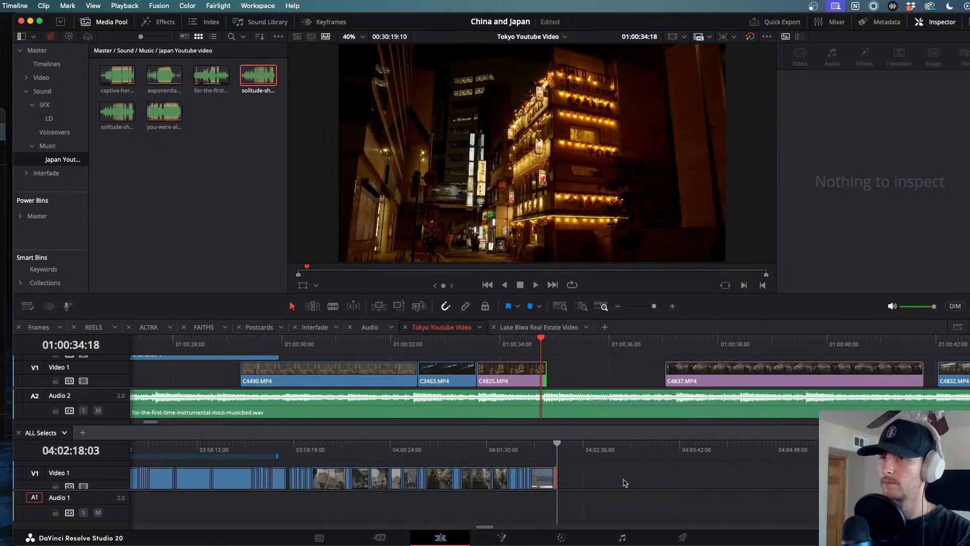
scroll(622, 482, "down", 3)
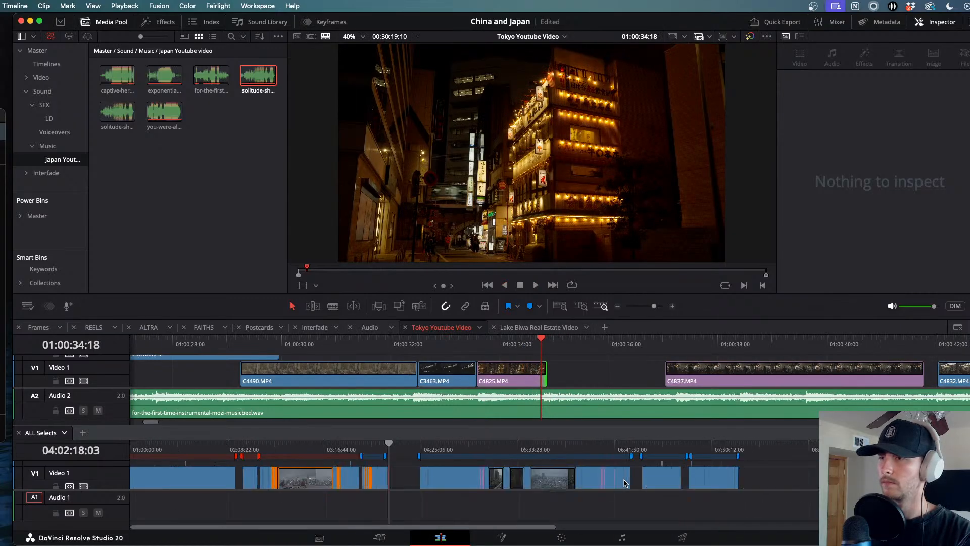
left_click(595, 448)
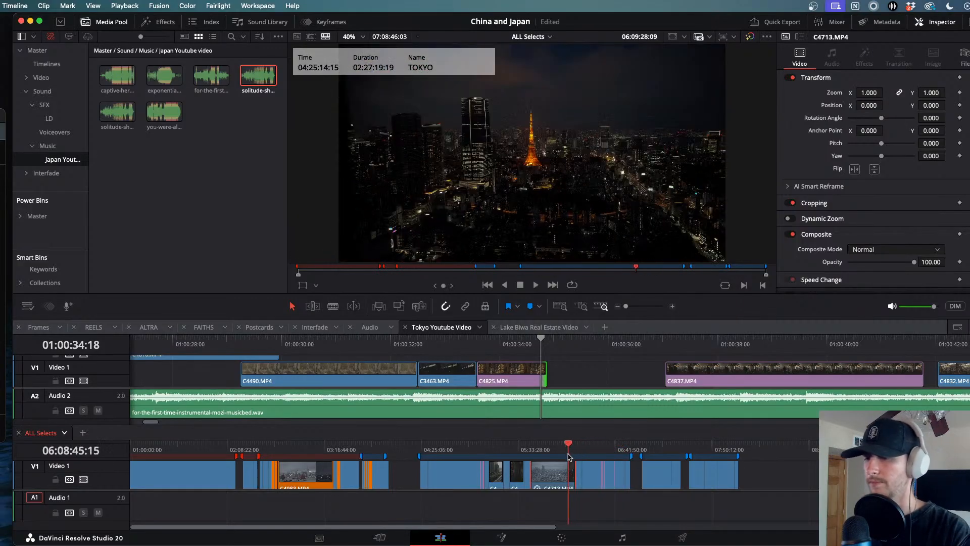
left_click_drag(561, 456, 590, 460)
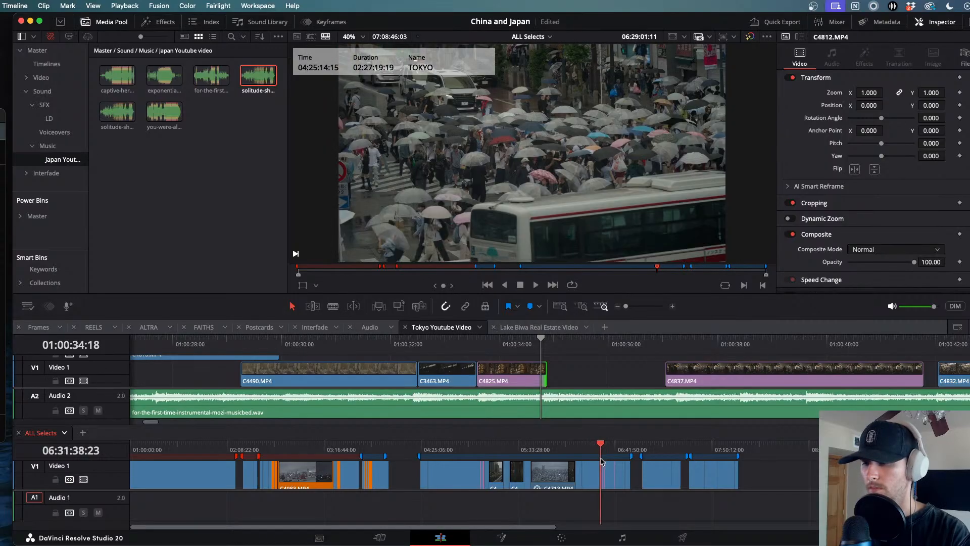
key("space")
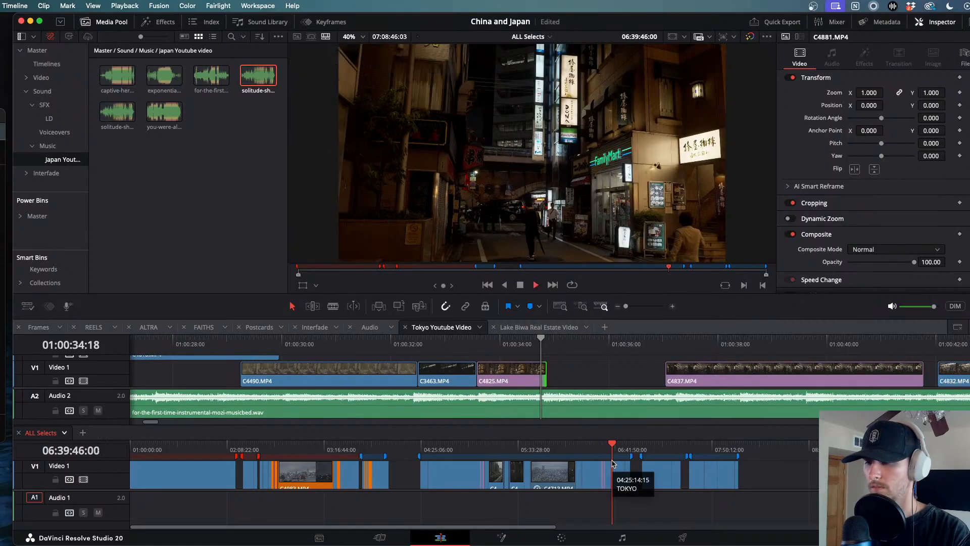
scroll(613, 463, "up", 10)
left_click_drag(569, 447, 589, 448)
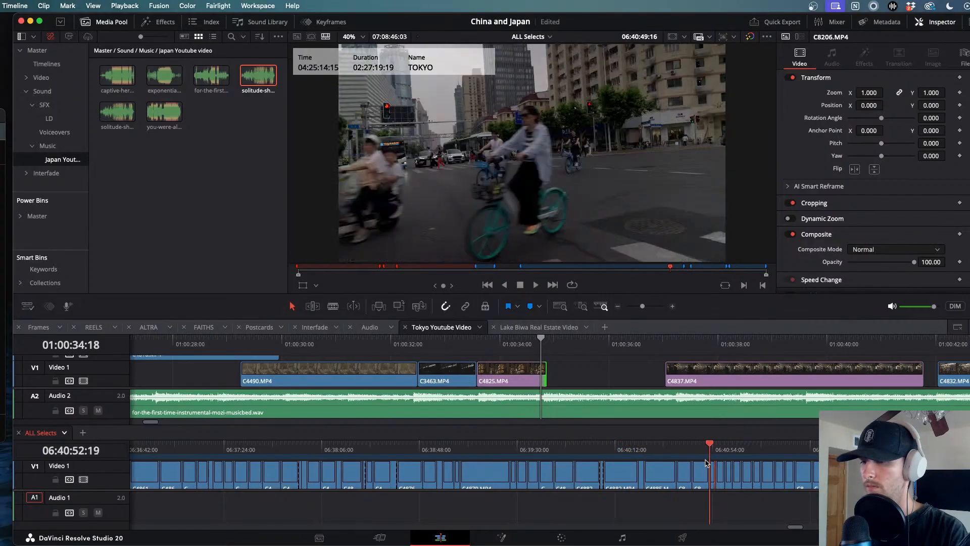
scroll(672, 462, "down", 8)
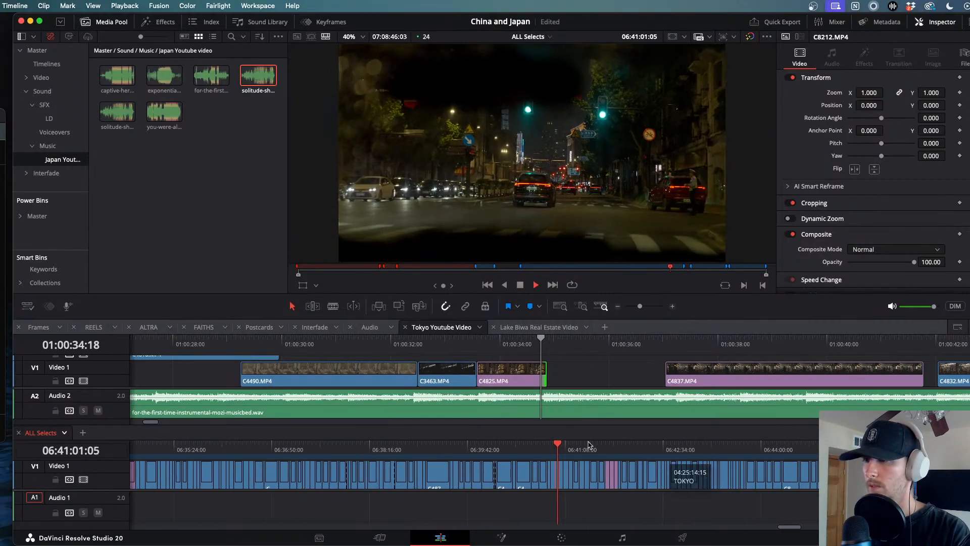
scroll(564, 447, "down", 3)
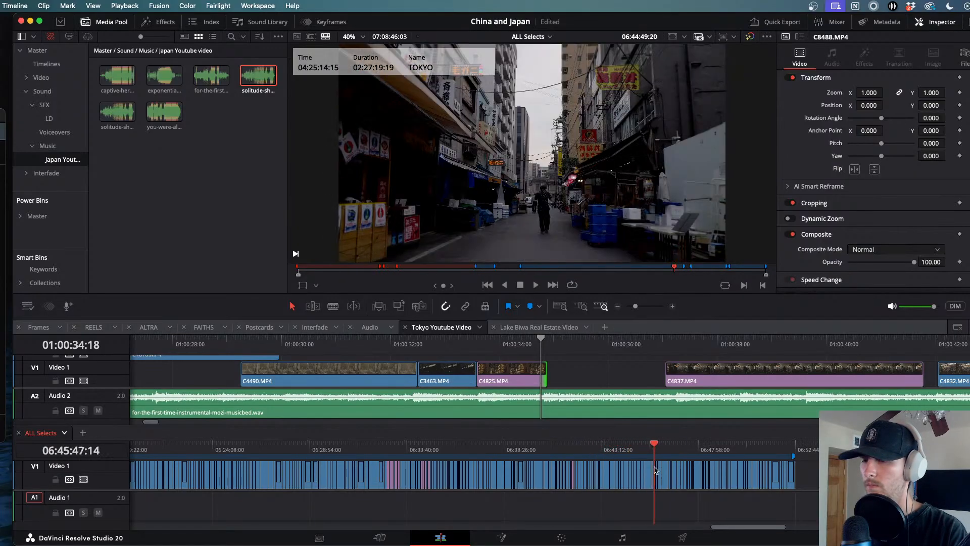
scroll(664, 470, "right", 5)
key("space")
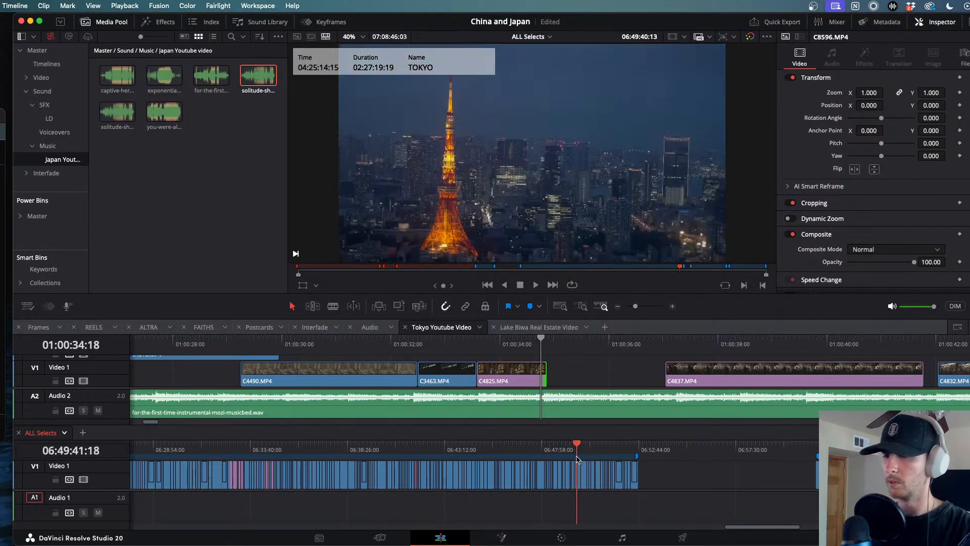
- Preview the close-up of the lantern-lit building, C4823, in All Selects and place it directly after C4825
left_click_drag(587, 462, 331, 452)
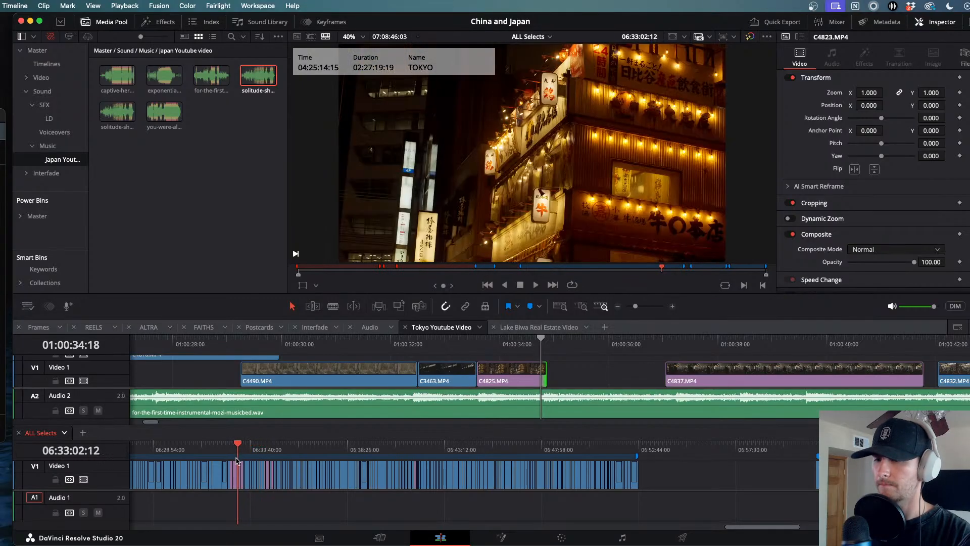
key("space")
scroll(297, 474, "up", 4)
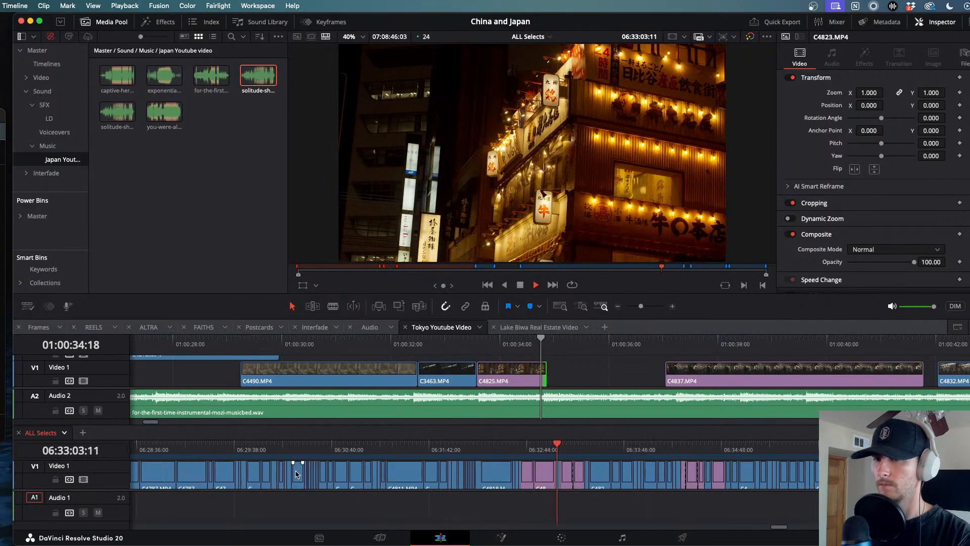
scroll(296, 474, "up", 4)
left_click_drag(563, 445, 552, 445)
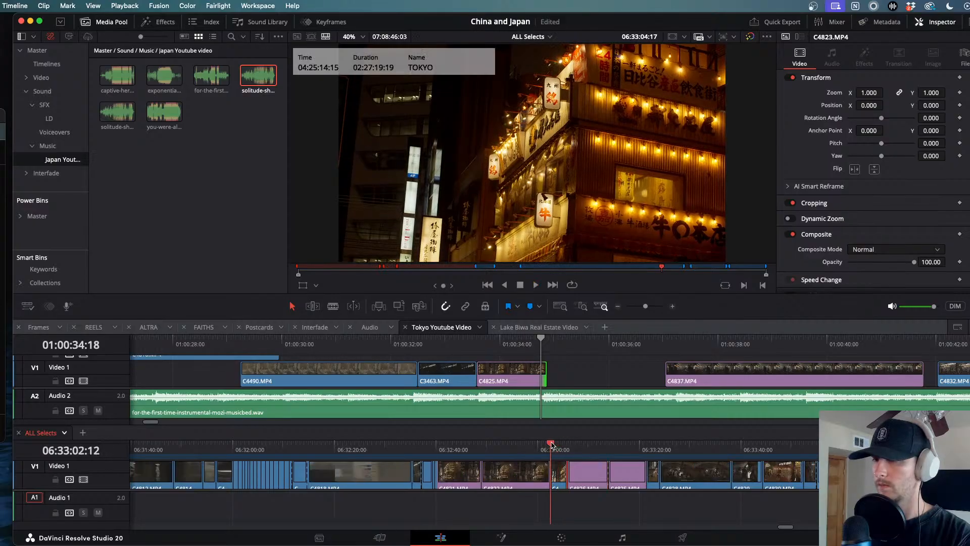
key("space")
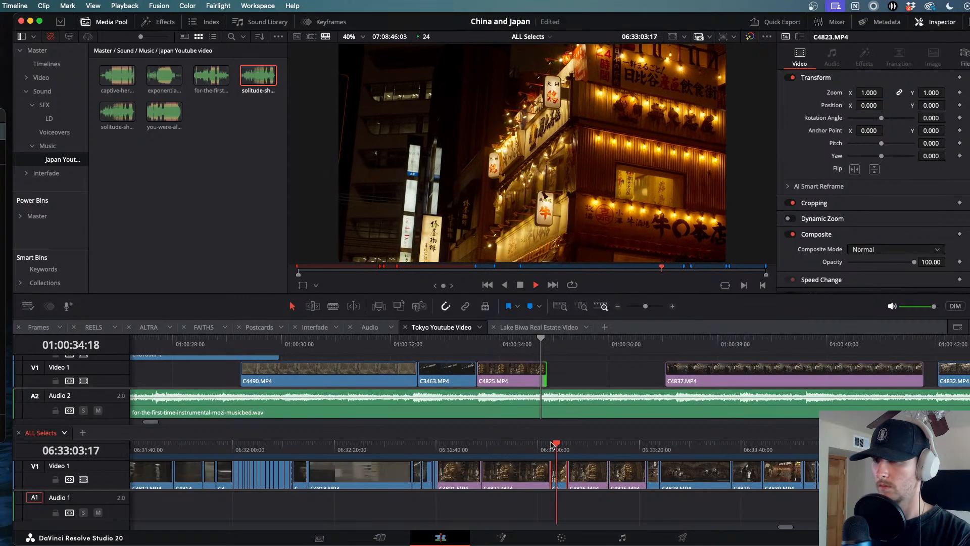
key("space")
left_click_drag(559, 464, 550, 375)
- Move C4837 against the end of C4823, split it at 01:00:37:05 on the music, and delete the remainder
left_click_drag(740, 373, 627, 376)
key("space")
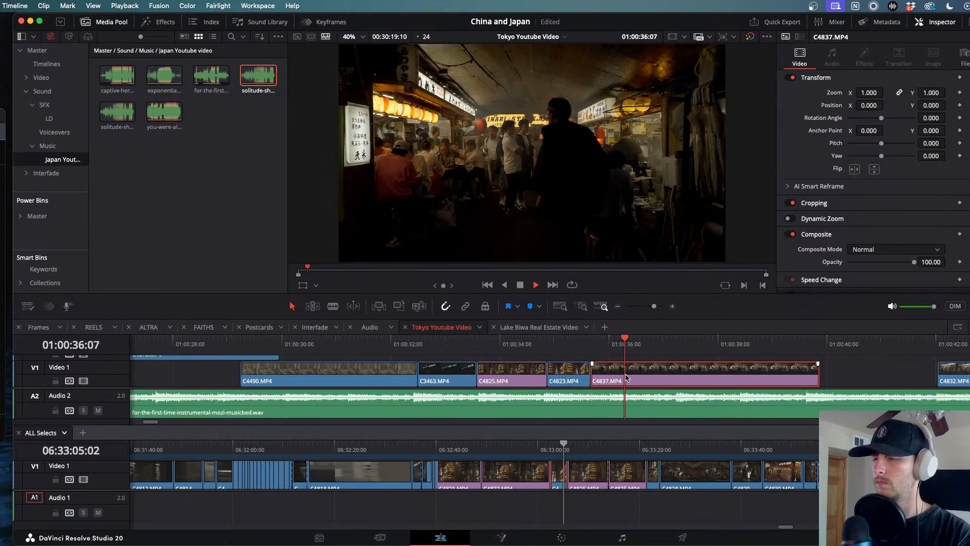
key("j")
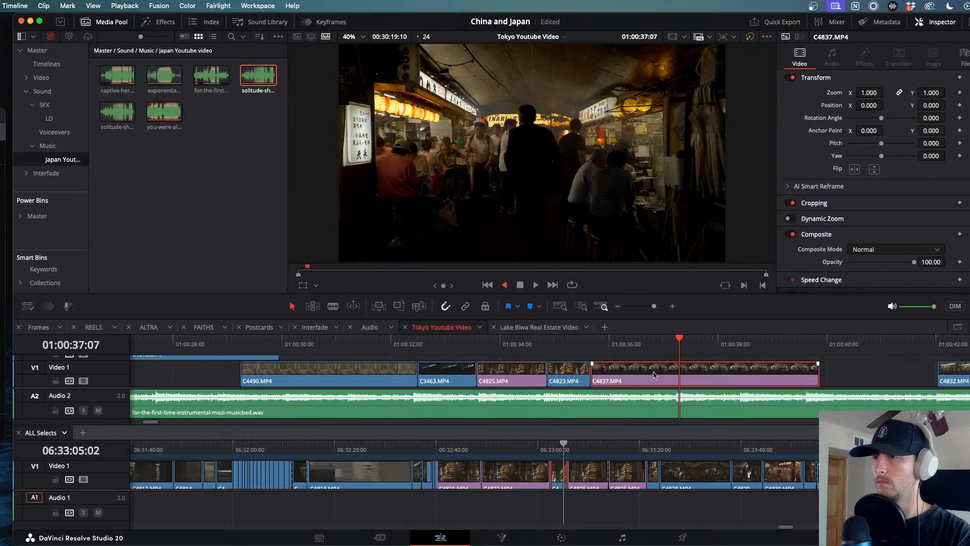
key("l")
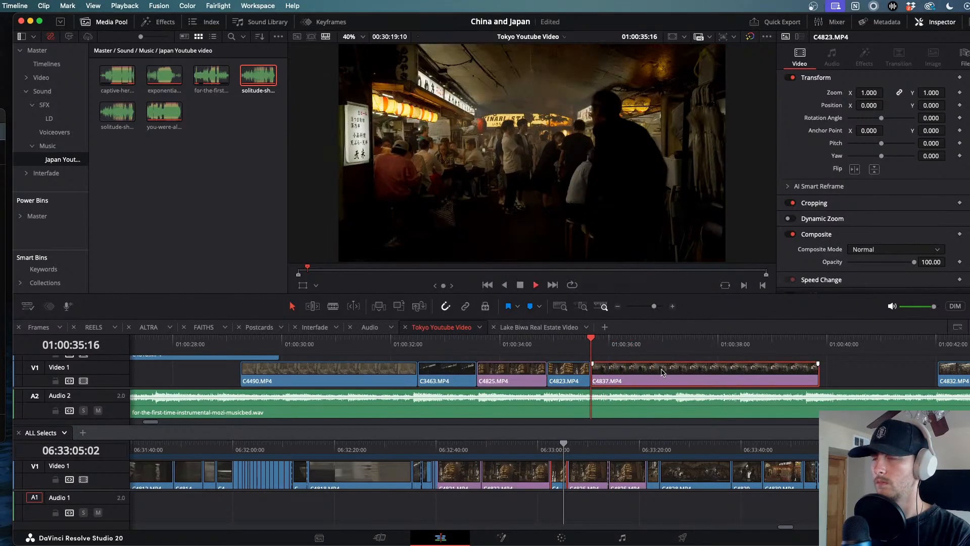
key("k")
key("super+b")
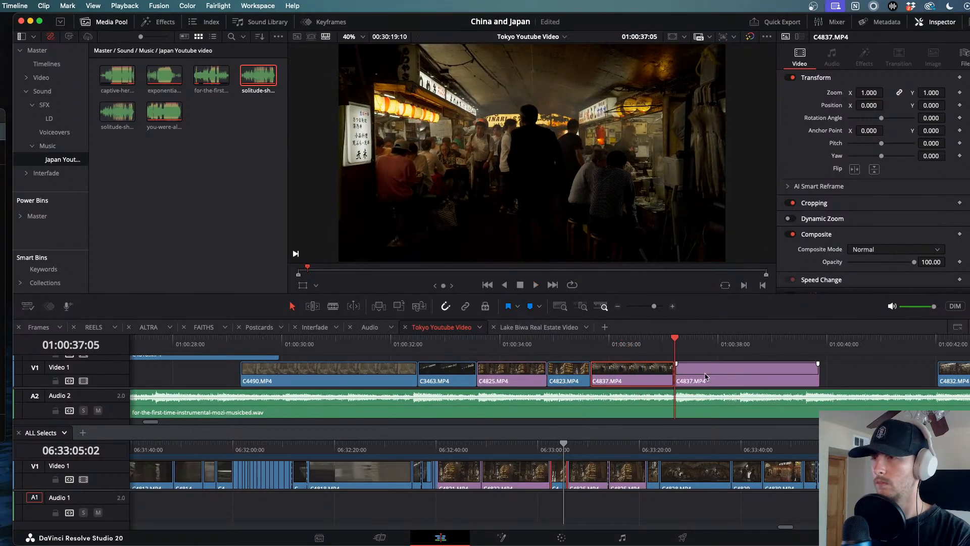
key("BackSpace")
- Play back the sequence, move C4837 about one second later, and extend the end of C4823 toward it
left_click_drag(659, 351, 270, 351)
key("space")
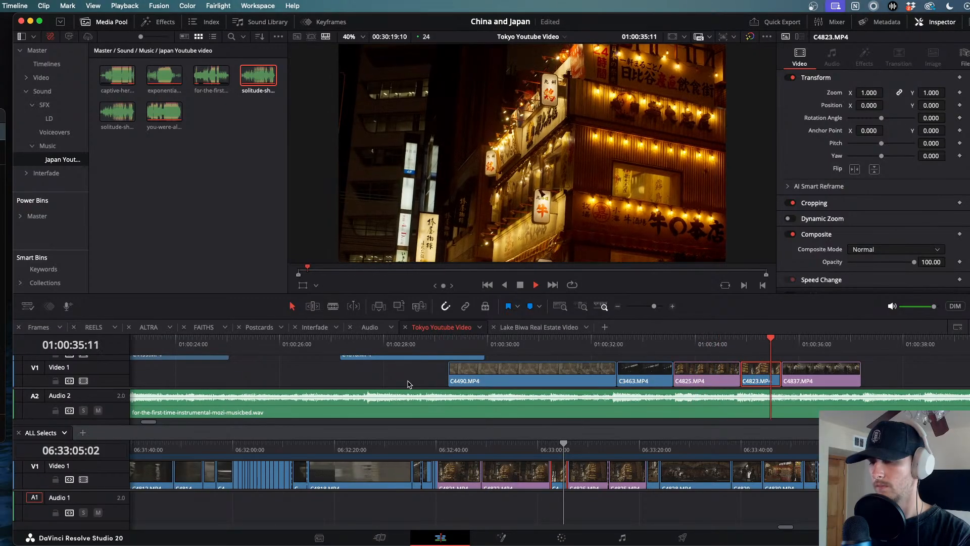
key("j")
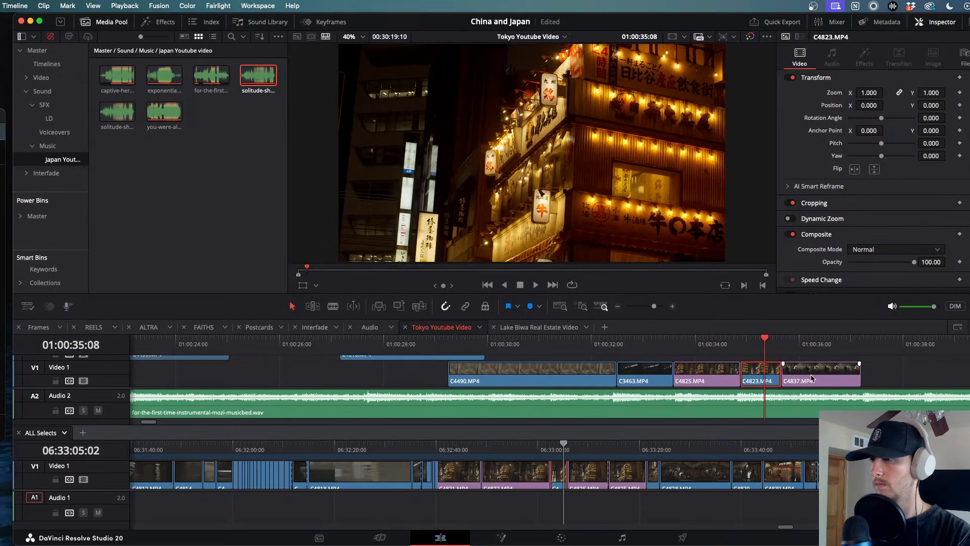
left_click_drag(812, 377, 864, 377)
mouse_move(782, 372)
left_mouse_down()
mouse_move(809, 373)
mouse_move(799, 372)
left_mouse_up()
key("space")
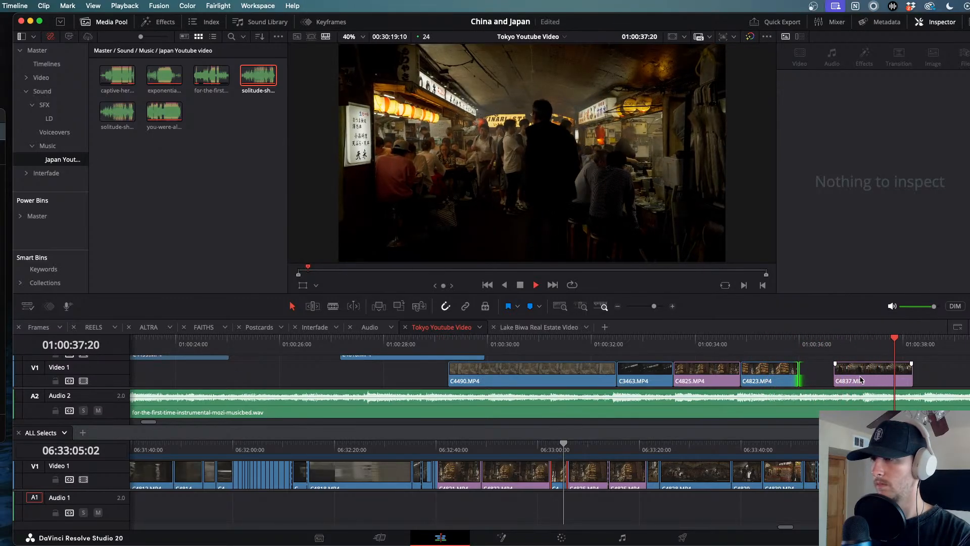
- Move C4837 slightly later again, shift the cut between C4825 and C4823 a little earlier, and check the playback
left_click_drag(792, 383, 876, 379)
mouse_move(738, 375)
left_mouse_down()
mouse_move(758, 375)
mouse_move(731, 375)
left_mouse_up()
left_click_drag(691, 342, 675, 342)
key("space")
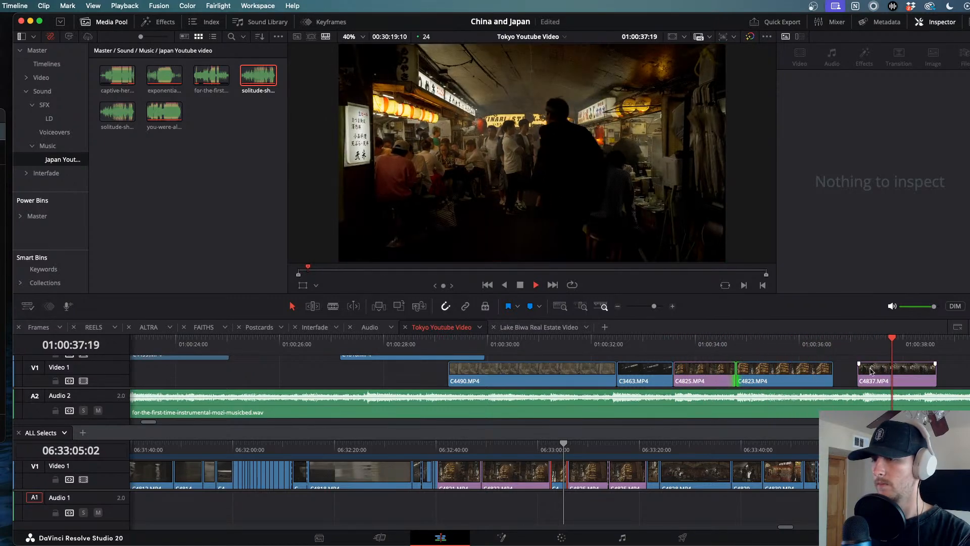
- Extend the end of C4823 to meet C4837 and play back the cut
left_click_drag(836, 374, 856, 374)
left_click(791, 345)
left_click(566, 347)
key("space")
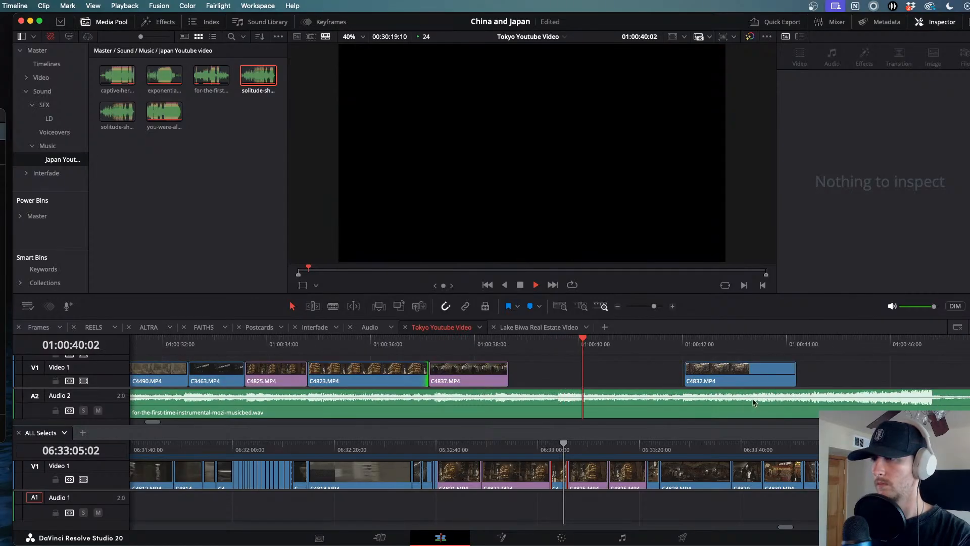
- Stop the playback and move C4832 back against the end of C4837
scroll(753, 403, "down", 5)
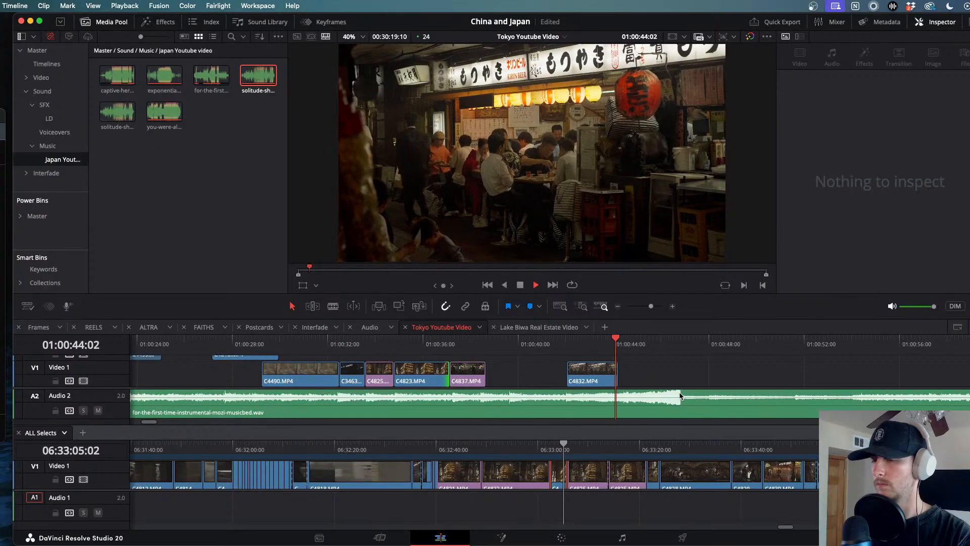
key("space")
left_click_drag(587, 371, 507, 370)
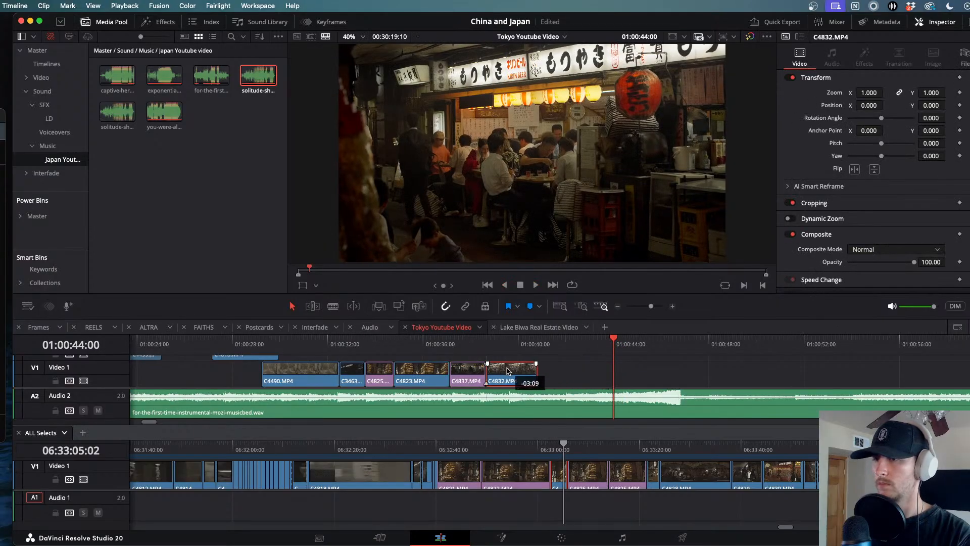
- Play C4832 against the music and trim its end back to 01:00:39:14
left_click(469, 347)
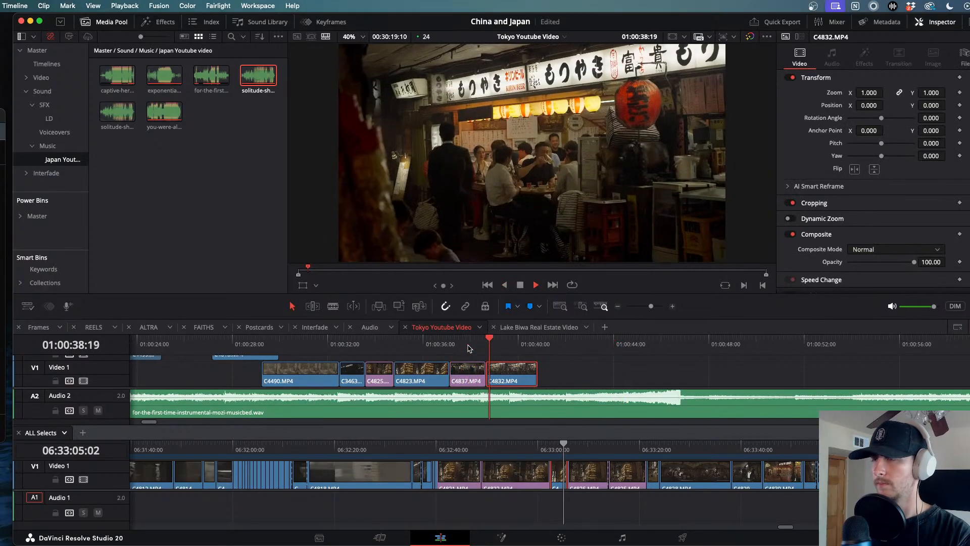
key("j")
key("j")
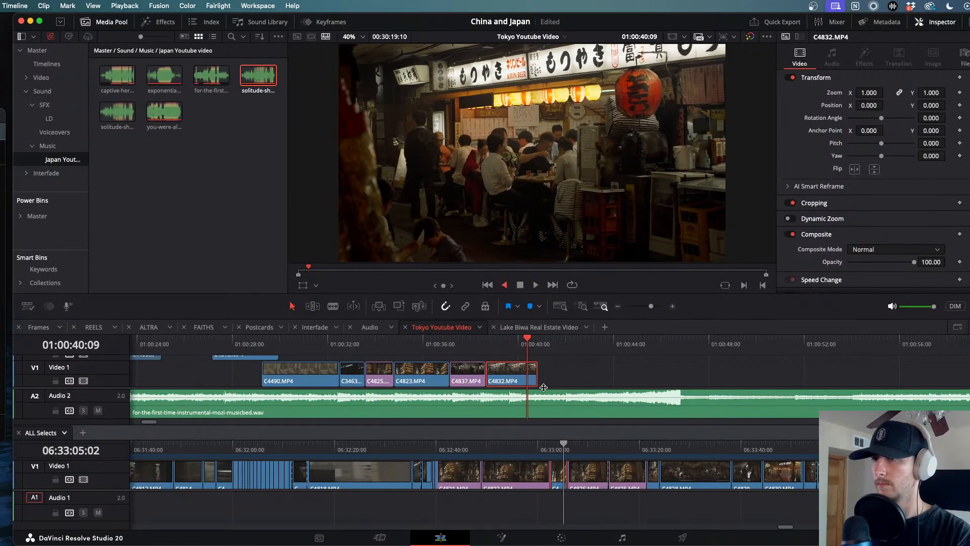
key("l")
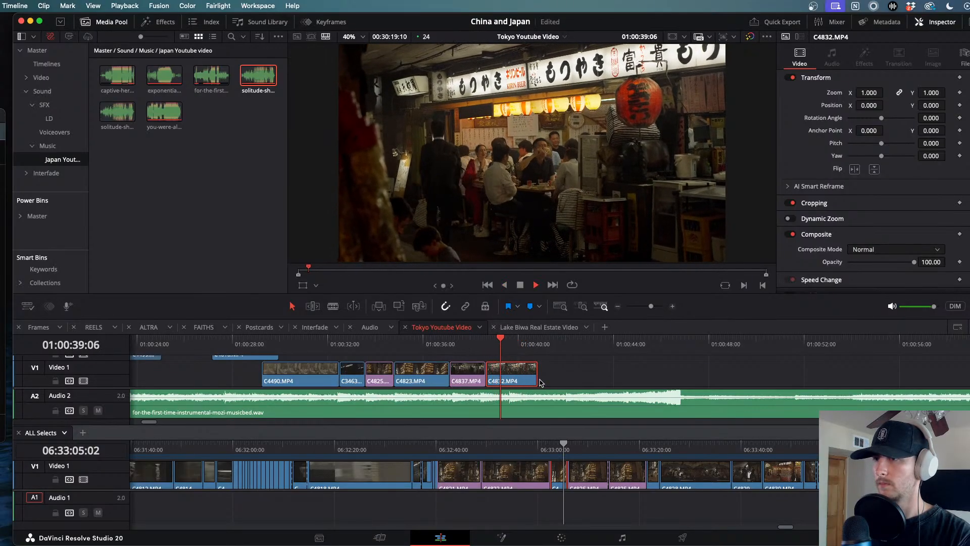
left_click_drag(535, 374, 507, 374)
- Skim the night street clips in All Selects from C4830 to C4841, playing part of C4837
left_click_drag(644, 449, 771, 456)
scroll(771, 459, "right", 4)
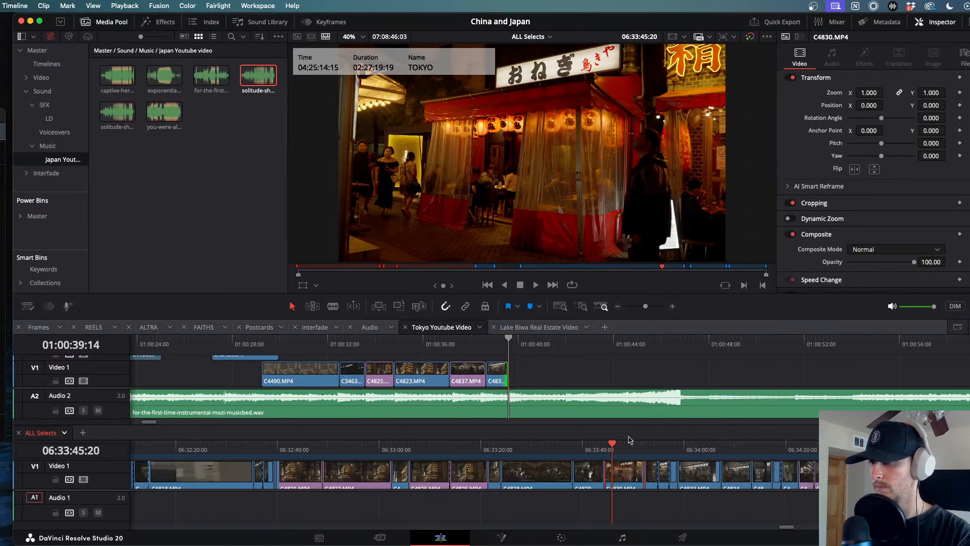
left_click_drag(637, 444, 754, 470)
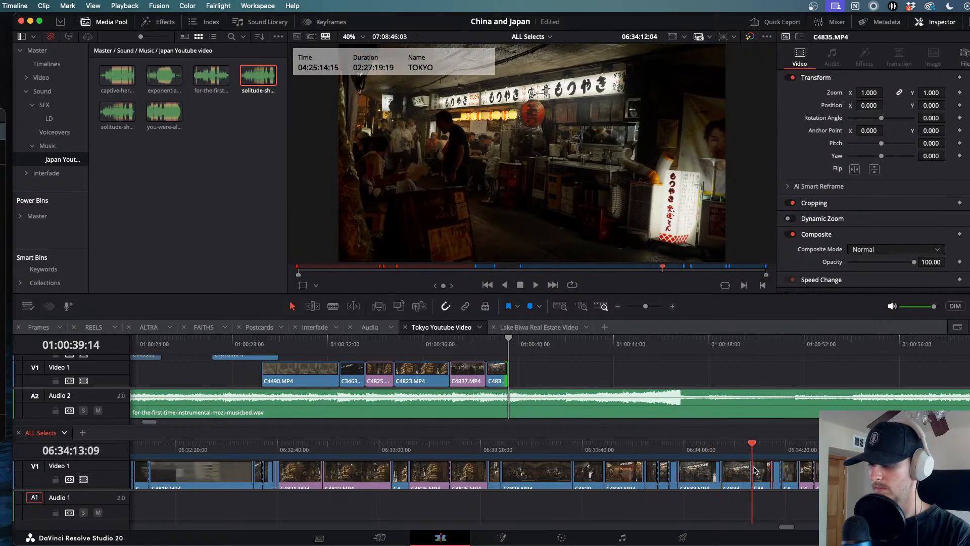
key("space")
scroll(756, 471, "right", 5)
left_click_drag(611, 451, 627, 452)
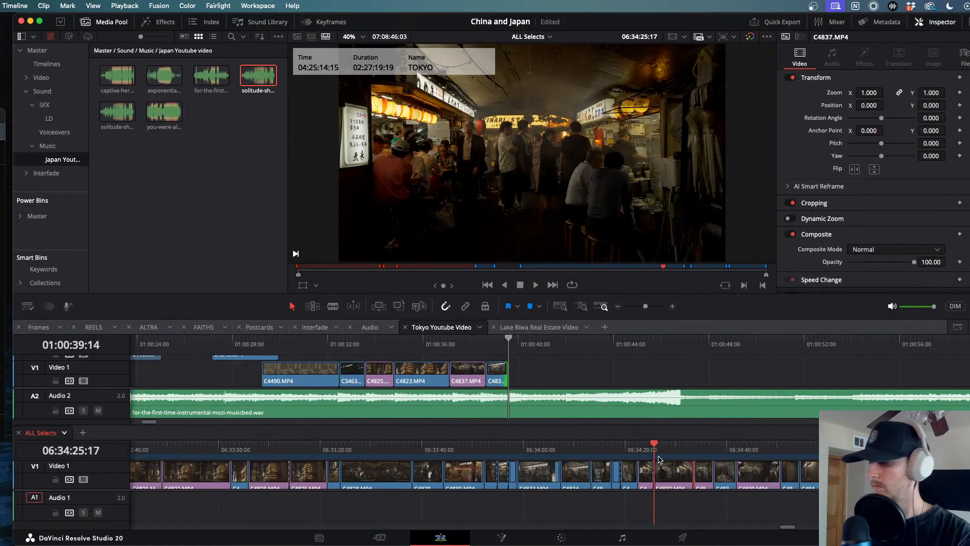
key("space")
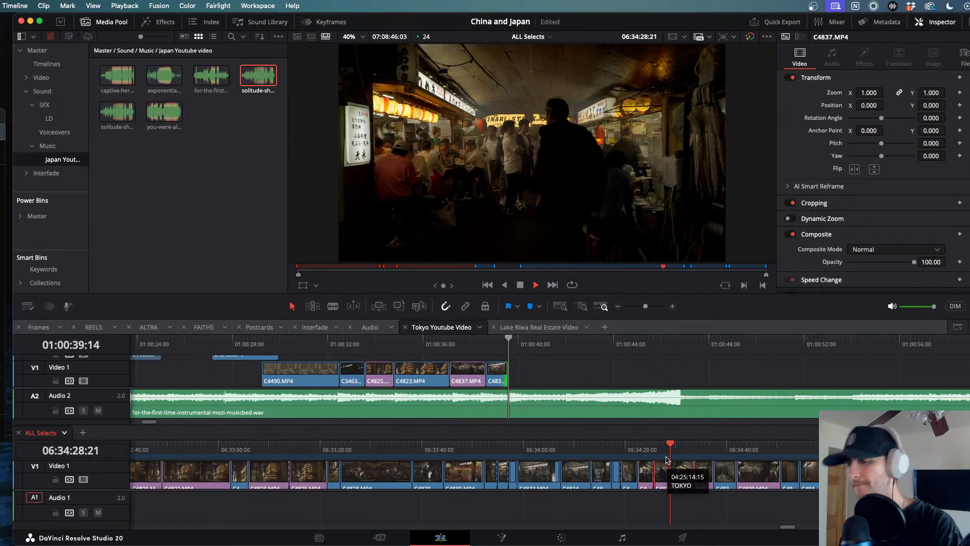
scroll(677, 458, "right", 2)
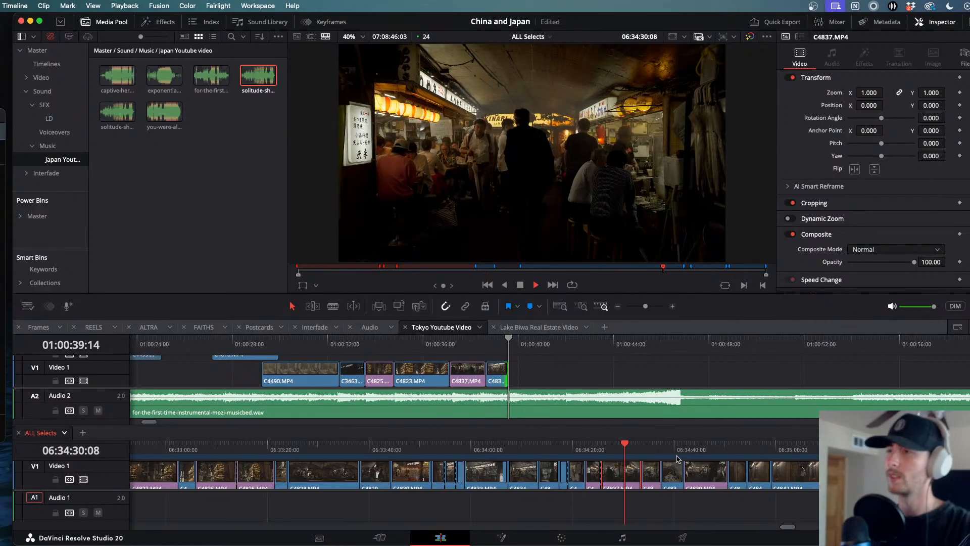
left_click(642, 447)
left_click_drag(652, 451, 699, 458)
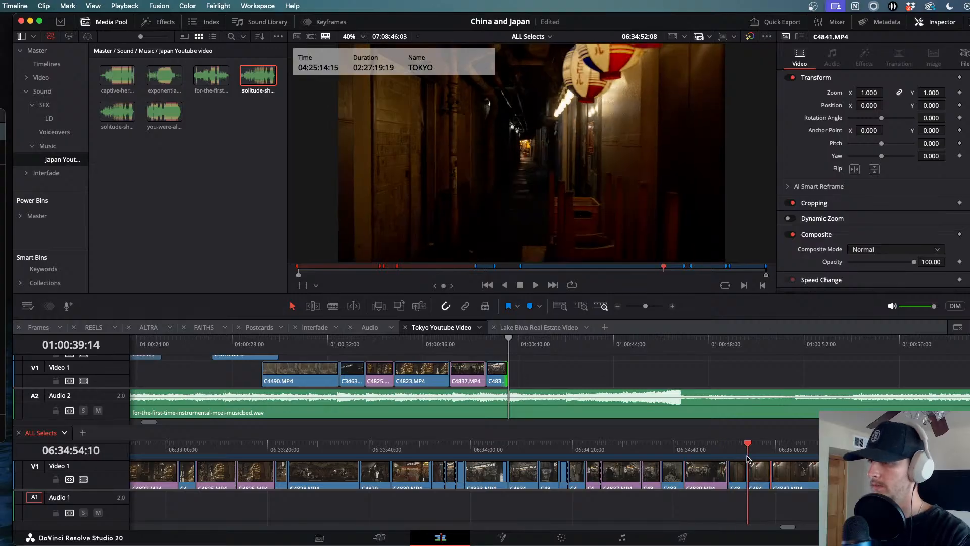
- Skim further through All Selects, past the lantern and food stall shots, as far as C4860
left_click_drag(774, 461, 785, 461)
scroll(783, 461, "right", 6)
left_click_drag(645, 449, 796, 471)
scroll(793, 469, "right", 10)
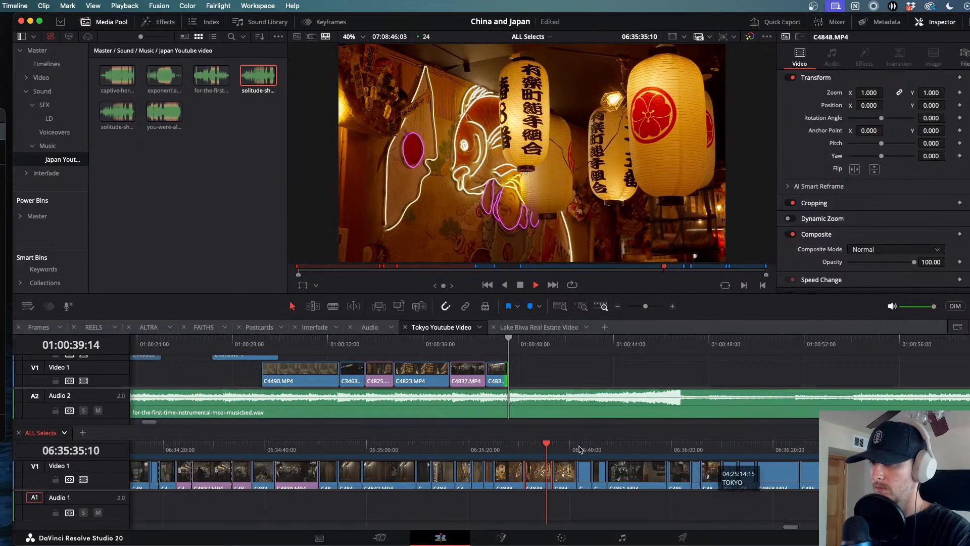
left_click_drag(551, 448, 705, 465)
scroll(703, 465, "right", 6)
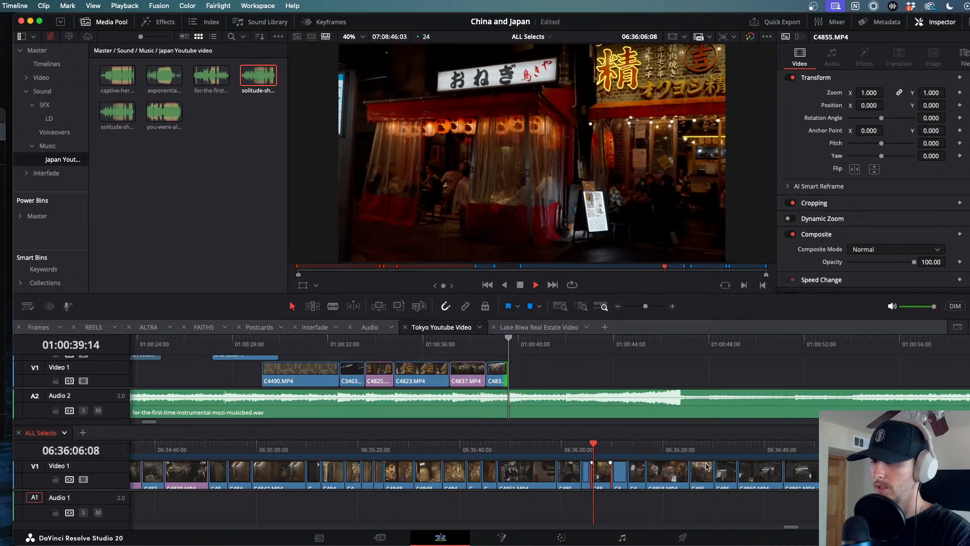
left_click_drag(599, 447, 605, 447)
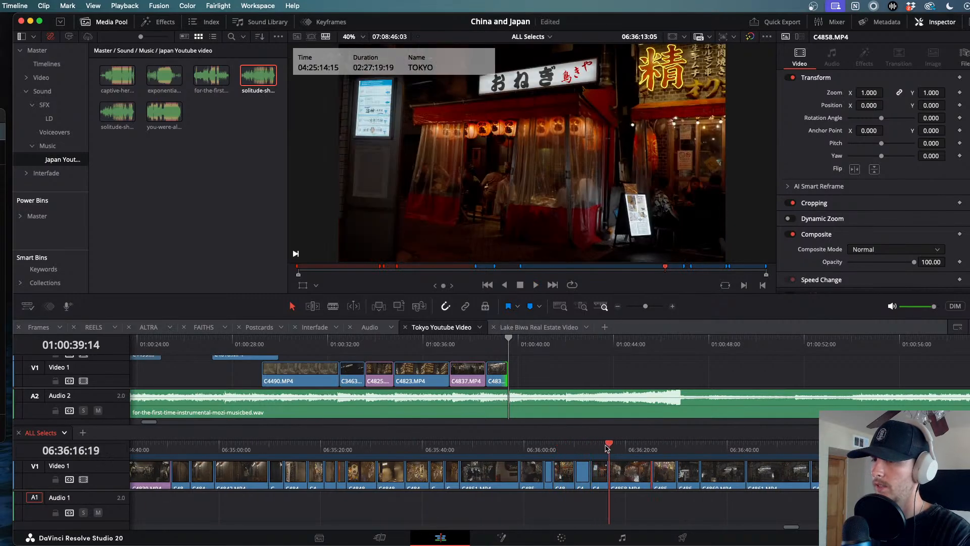
left_click_drag(714, 463, 715, 463)
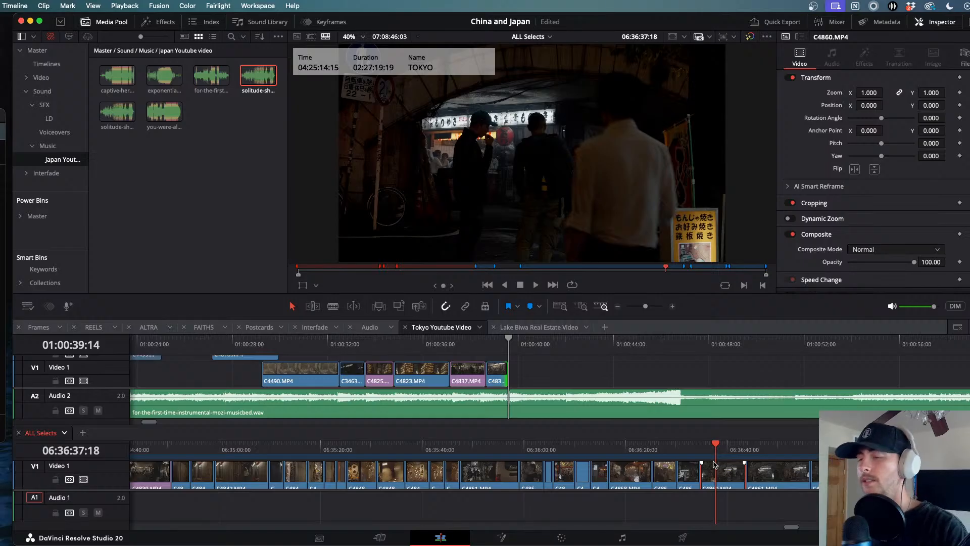
- Play back and forth through C4860 and C4861 in All Selects to judge the shots of the stall under the arch
key("j")
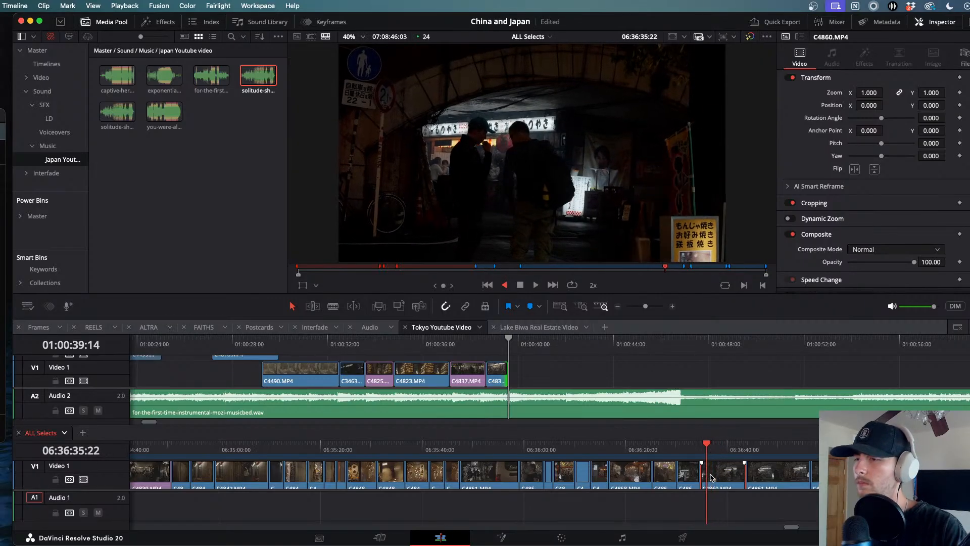
left_click_drag(715, 449, 754, 460)
key("space")
key("space")
key("space")
scroll(765, 476, "up", 1)
scroll(765, 475, "up", 2)
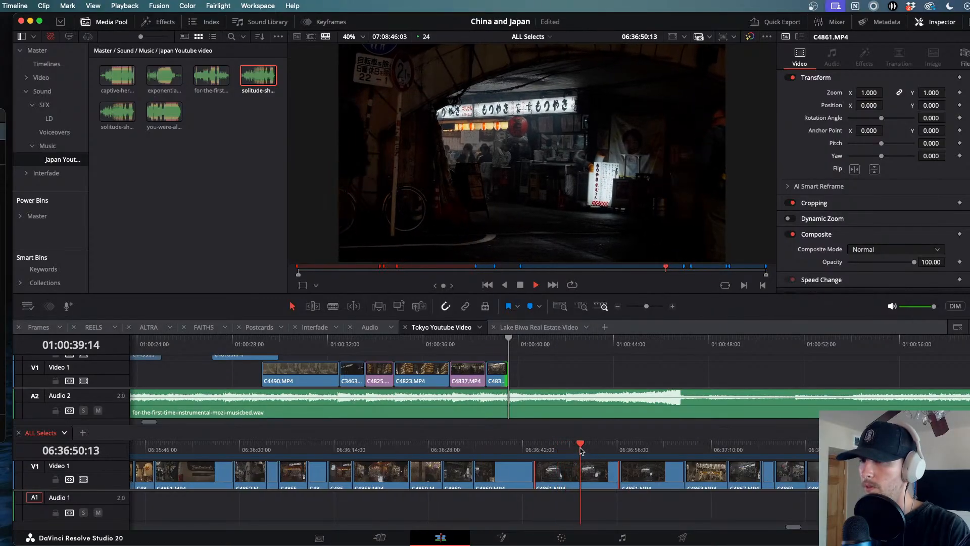
- Cut out a section of C4861 ending at 06:36:51:14 in All Selects and place it after C4832 on Video 1
left_click_drag(580, 449, 570, 448)
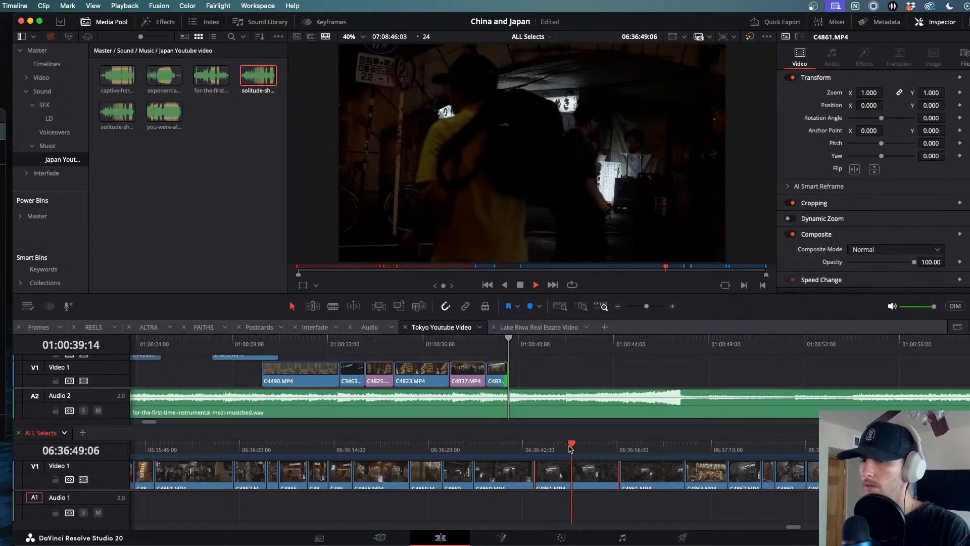
key("j")
key("k")
key("l")
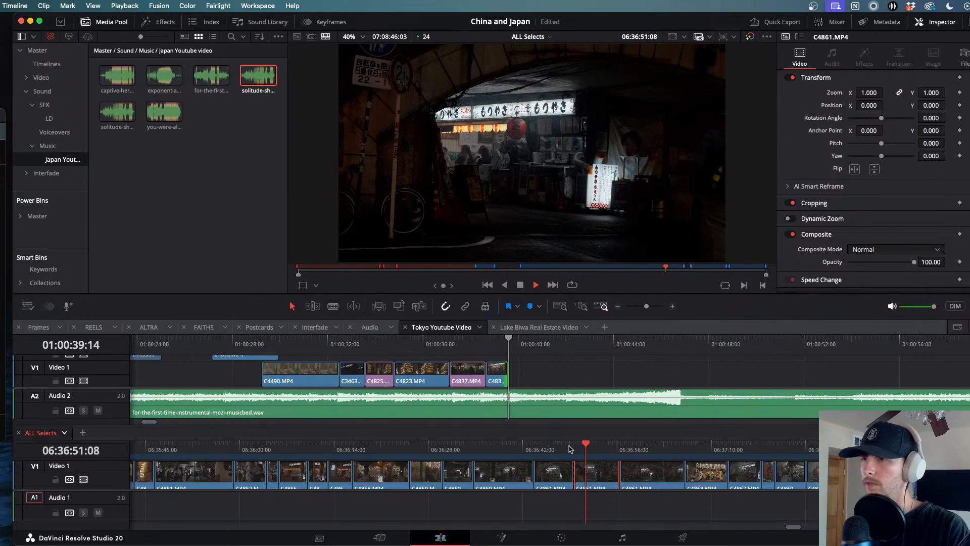
key("o")
key("k")
left_click_drag(581, 470, 529, 382)
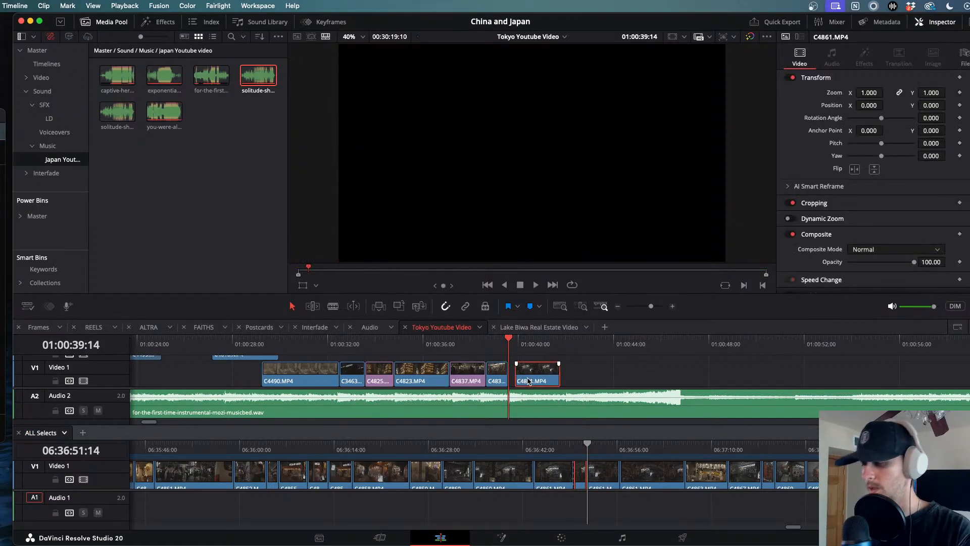
- Raise C4861 to Video 2, align it with the start of C4823, and insert it on Video 1 between C4825 and C4823
key("alt+Up")
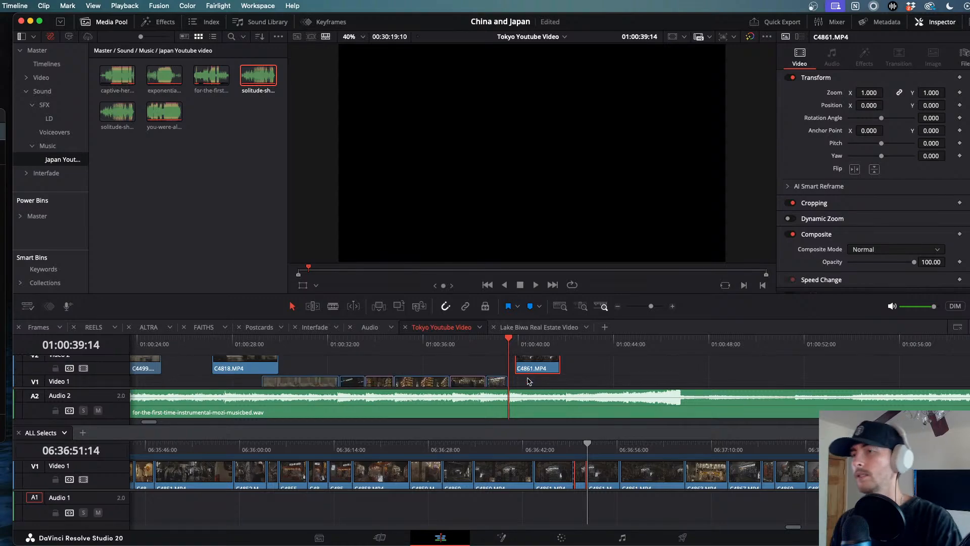
left_click_drag(529, 379, 408, 379)
scroll(476, 380, "down", 2)
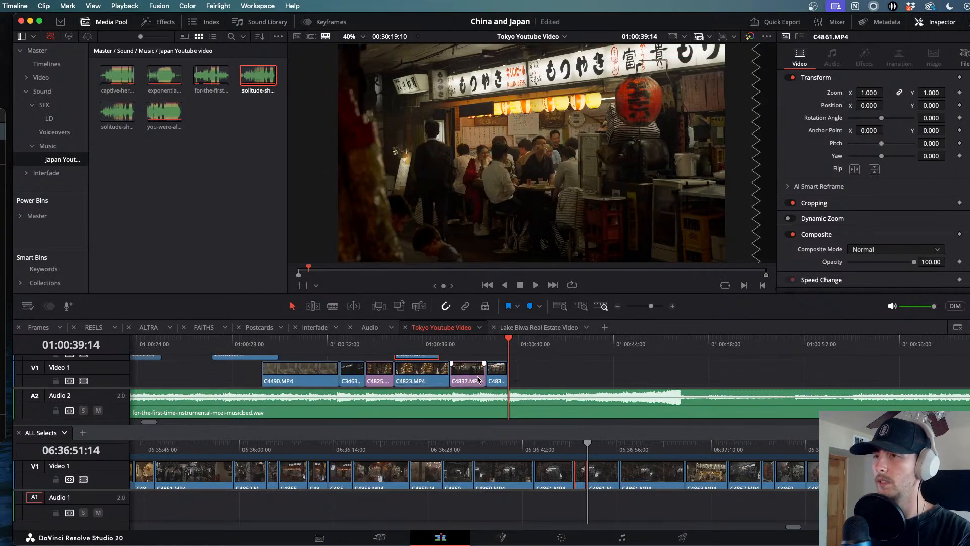
left_click_drag(544, 371, 470, 377)
left_click_drag(417, 358, 418, 381)
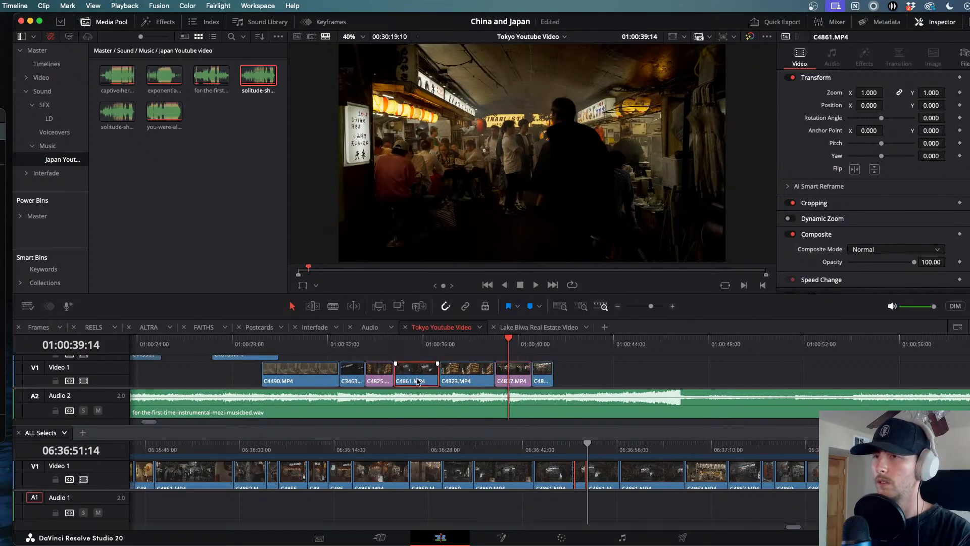
- Move C4823 back against C4825, place C4861 between C4823 and C4837, and play the new order
left_click_drag(413, 349, 384, 349)
left_click_drag(416, 376, 561, 376)
left_click_drag(466, 374, 424, 374)
left_click_drag(576, 381, 466, 380)
key("super+z")
left_click_drag(578, 377, 467, 375)
key("space")
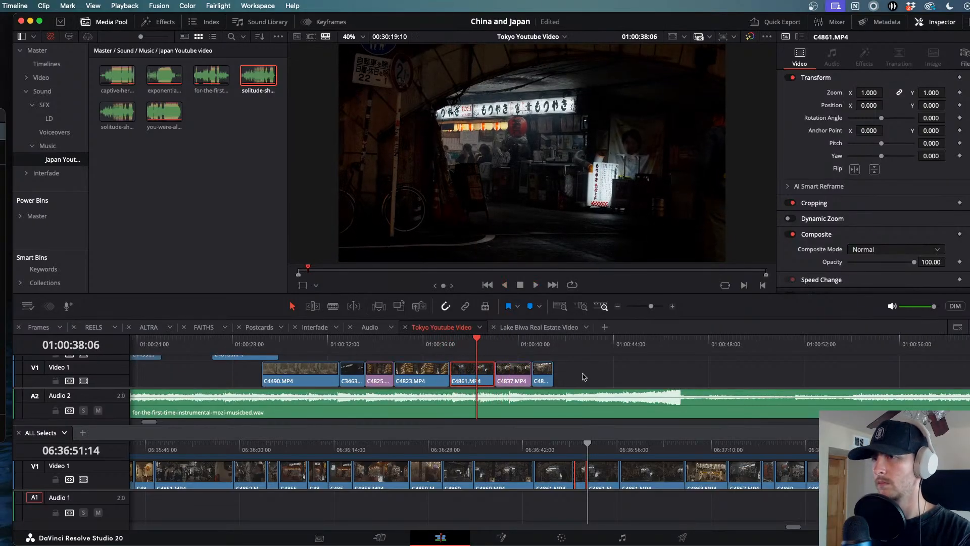
- Shorten the end of C4861 and move C4837 and C4832 back against it
left_click_drag(507, 381, 506, 381)
left_click(502, 380)
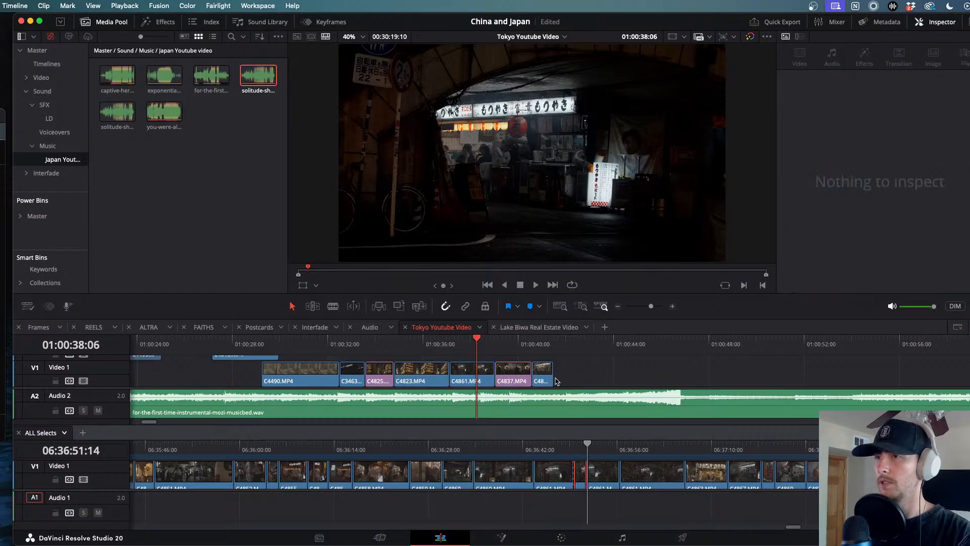
left_click(503, 374)
left_click_drag(511, 375, 497, 375)
left_click(498, 375)
- Play the sequence against the music, shift the cut between C4837 and C4832 slightly earlier, and check the playback
key("space")
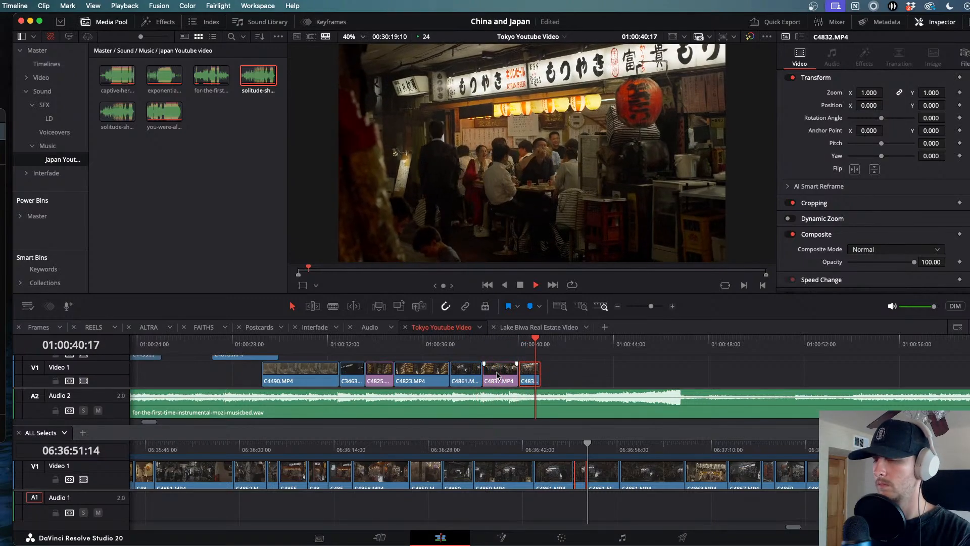
key("j")
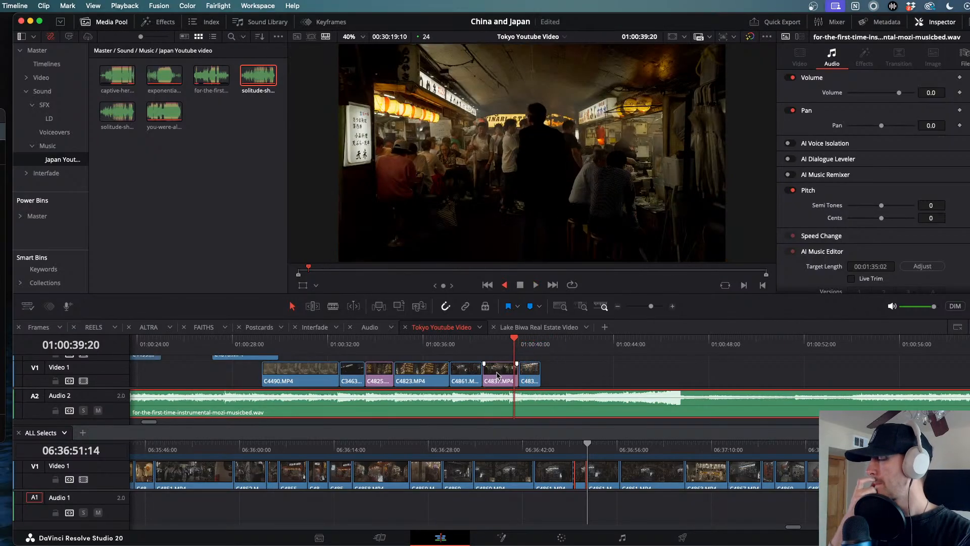
key("space")
key("j")
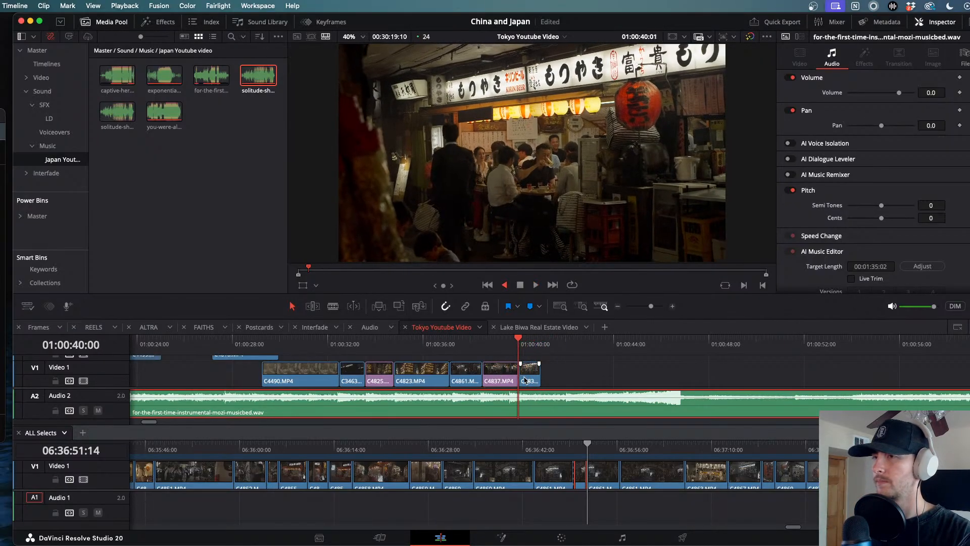
key("space")
left_click(519, 374)
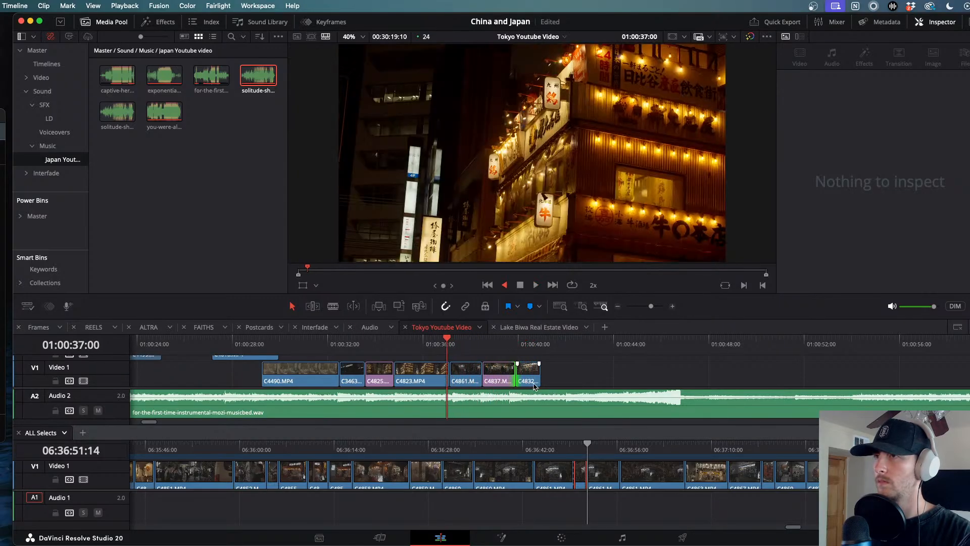
key("space")
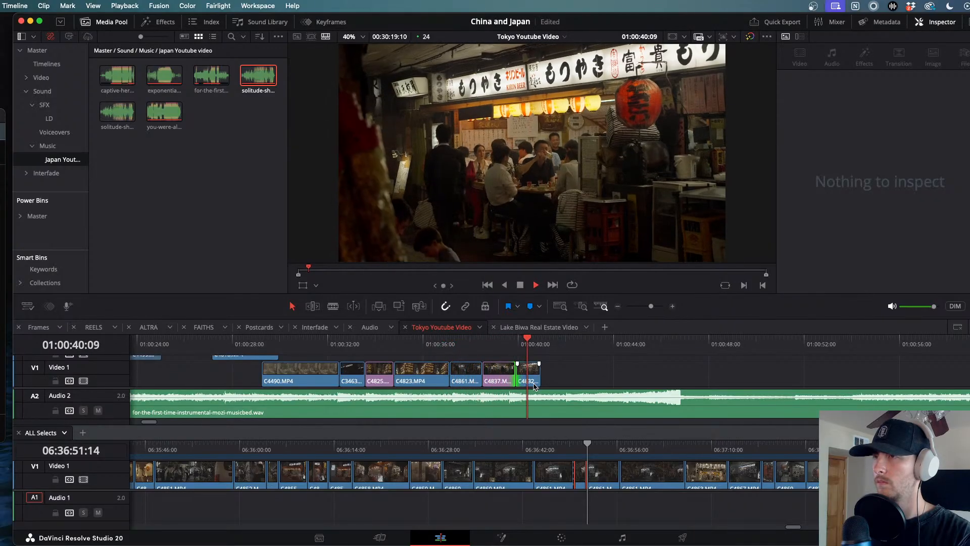
key("j")
key("k")
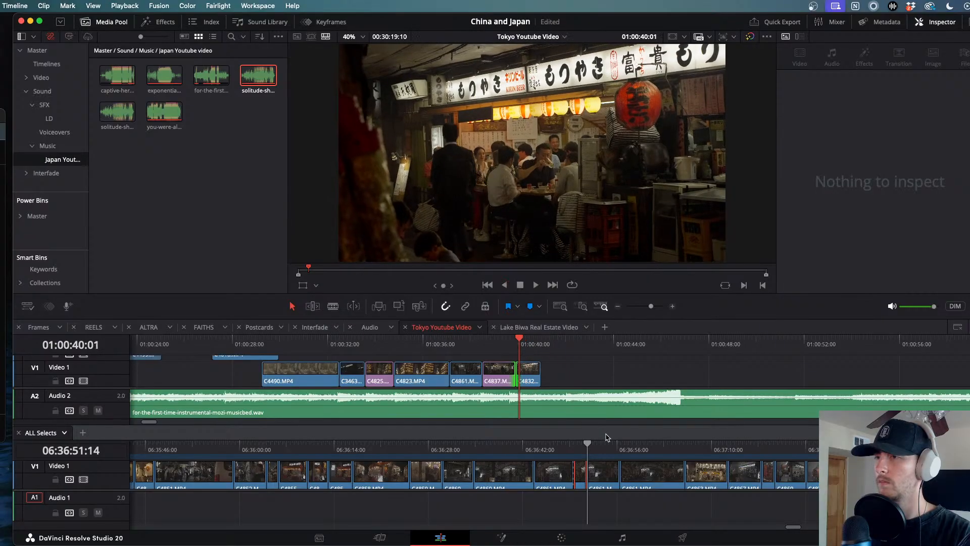
- Find the grill cook clip C4873 in All Selects, cut out a section, and place it after C4832 on Video 1
left_click_drag(705, 454, 861, 456)
scroll(861, 470, "right", 6)
scroll(573, 465, "right", 3)
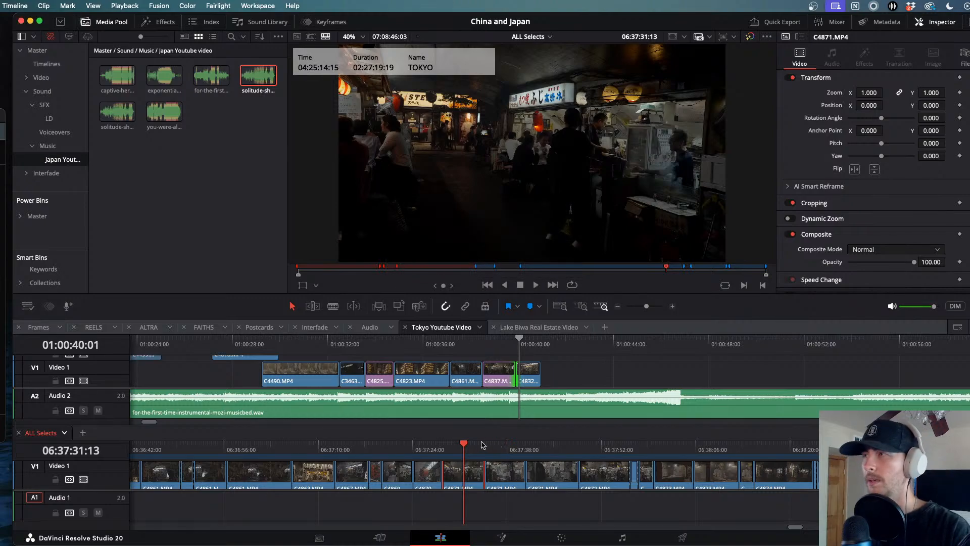
left_click_drag(480, 445, 680, 477)
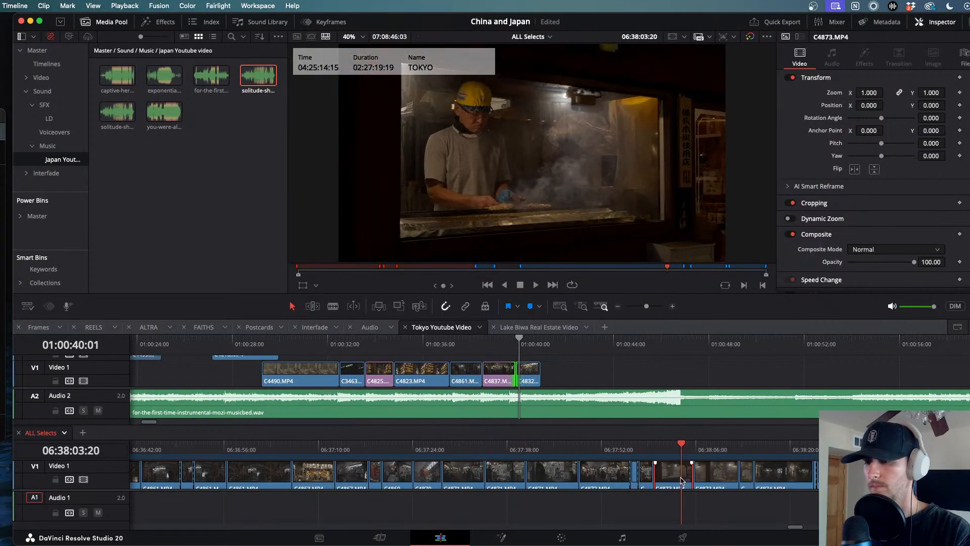
scroll(673, 480, "right", 3)
left_click_drag(551, 445, 545, 379)
key("super+b")
- Play the cut from C4832 into C4873 and trim the end of C4873 back to fit the music
key("space")
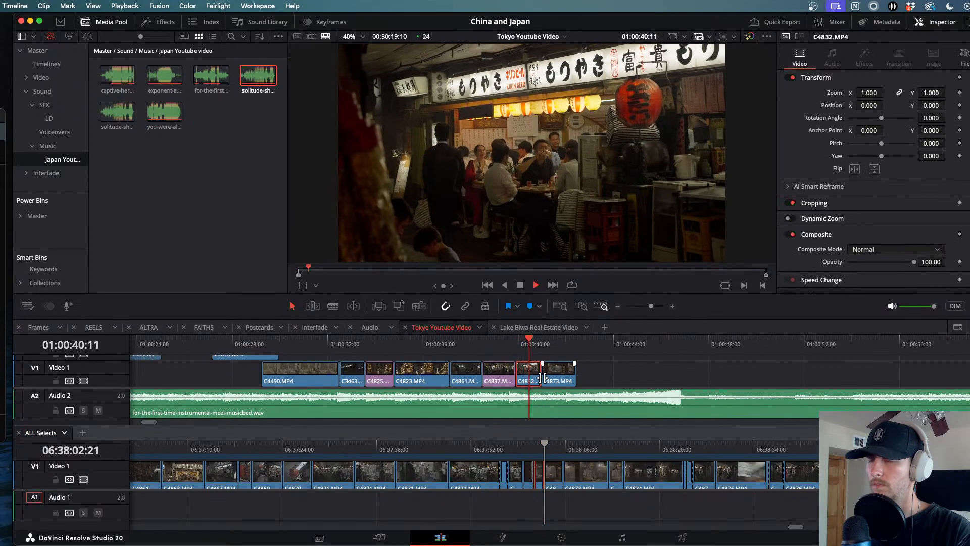
key("j")
left_click_drag(571, 371, 560, 371)
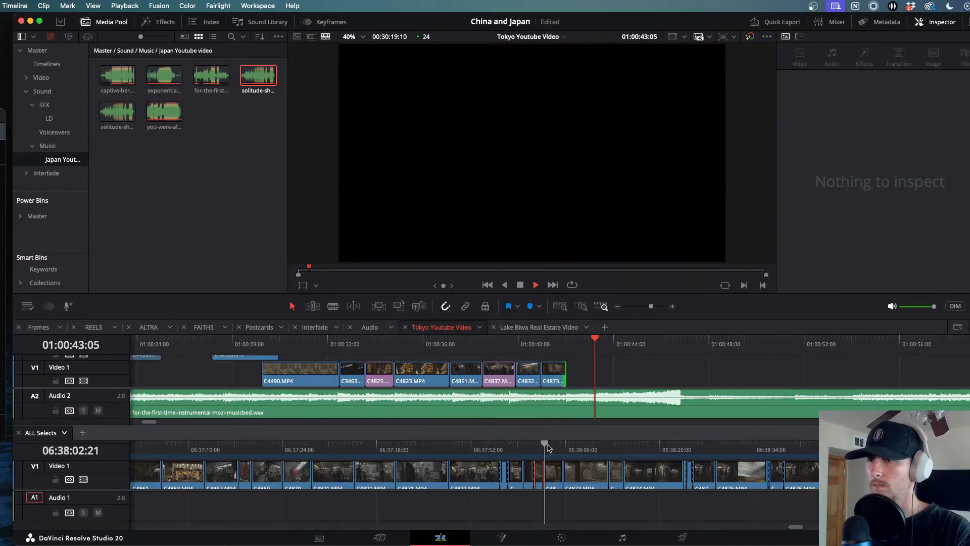
- Find the grill cook clip C4878 in All Selects, cut out a section, and place it after C4873 on Video 1
left_click_drag(573, 448, 729, 462)
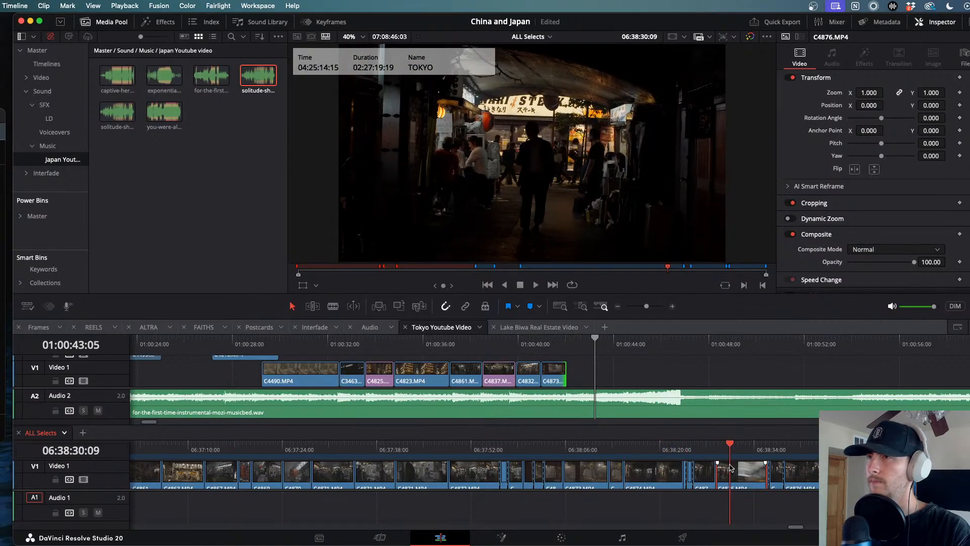
scroll(727, 464, "right", 4)
left_click(614, 447)
left_click_drag(614, 447, 841, 467)
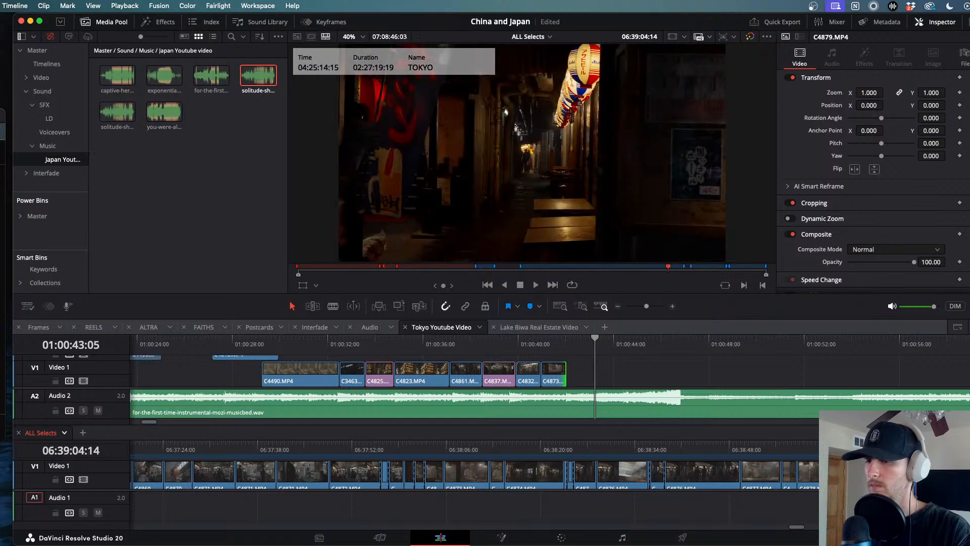
scroll(838, 467, "right", 5)
left_click_drag(686, 444, 608, 471)
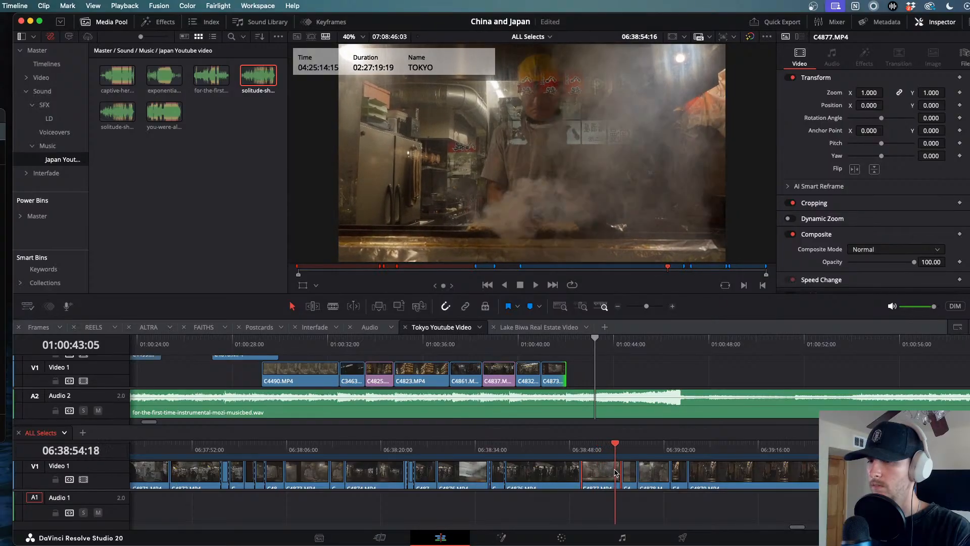
key("space")
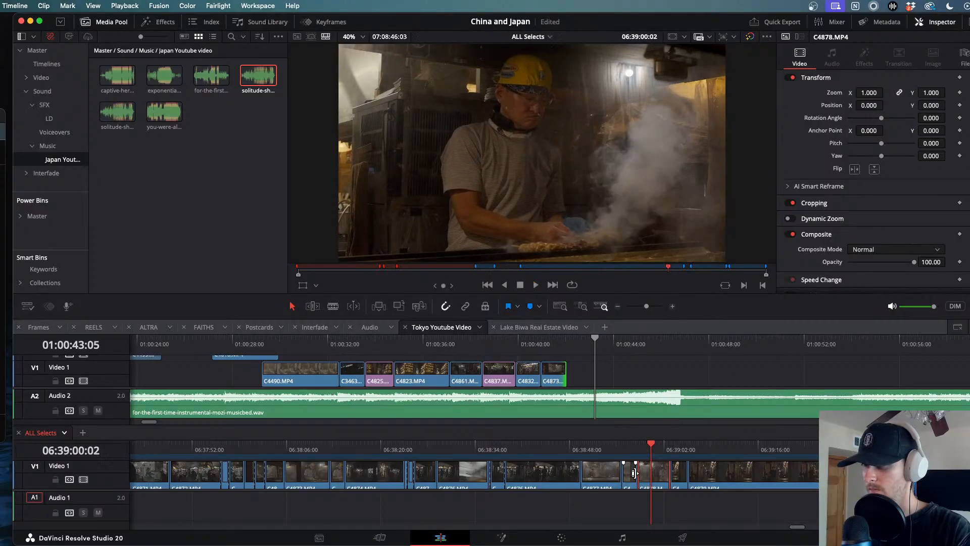
key("l")
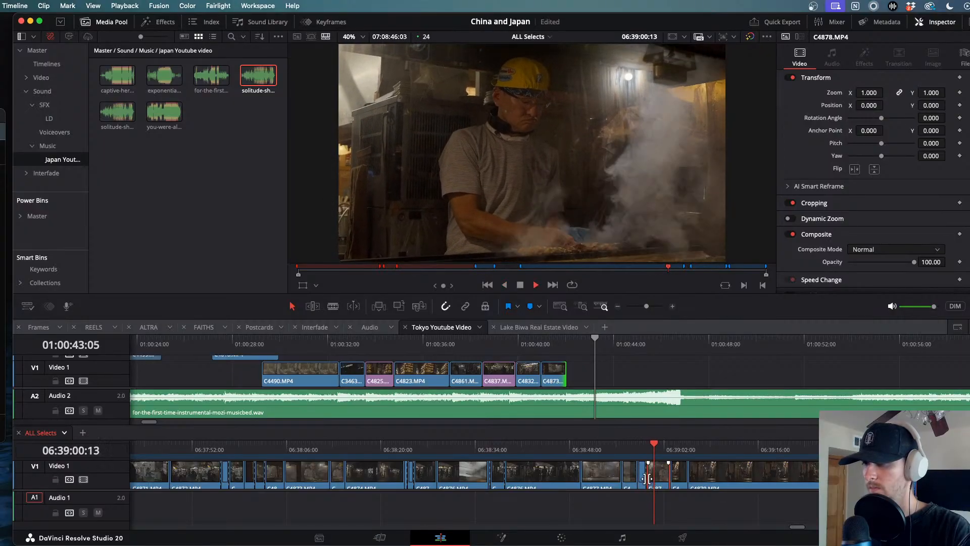
left_click_drag(649, 478, 582, 378)
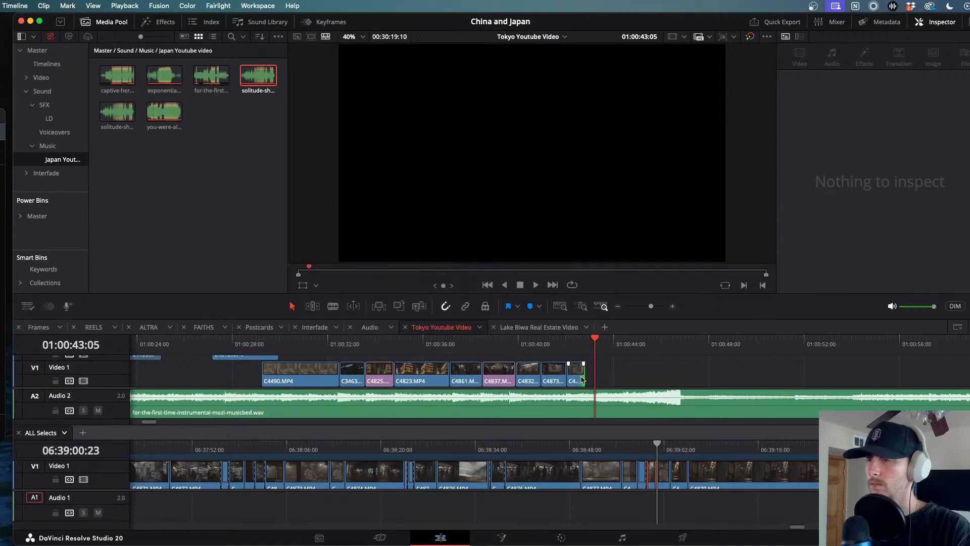
- Play the cut from C4873 into C4878, extend the end of C4878, and trim it back slightly to fit the music
left_click(531, 340)
key("space")
scroll(632, 394, "up", 4)
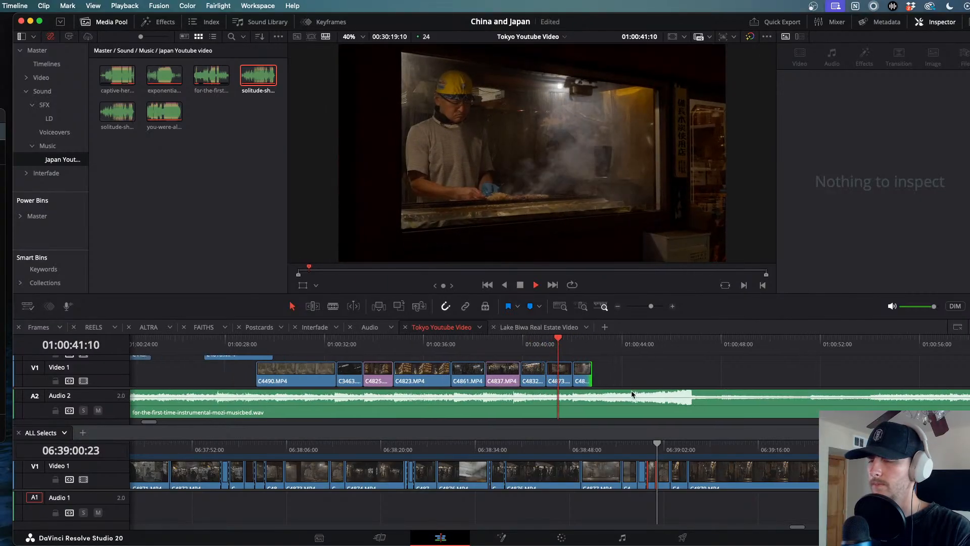
key("j")
left_click_drag(584, 378, 614, 378)
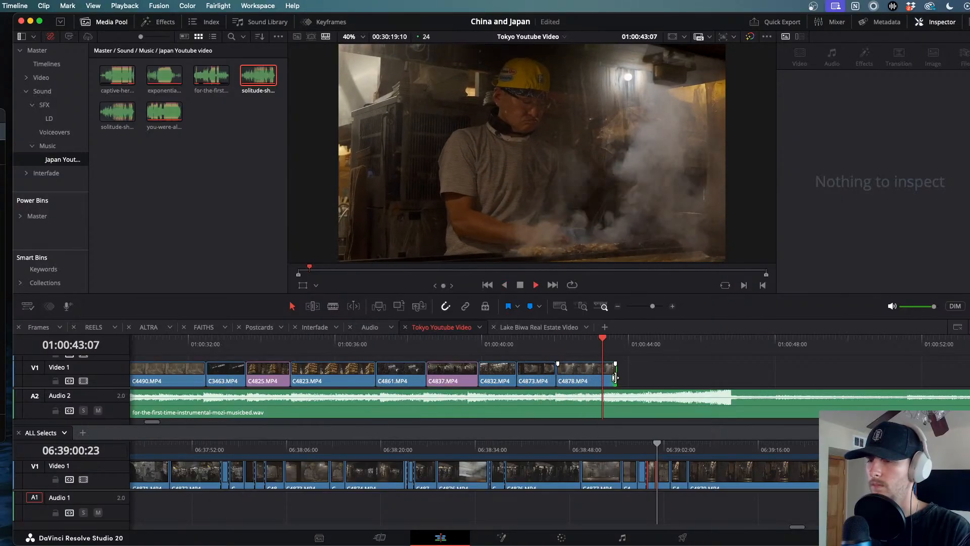
left_click_drag(614, 377, 606, 377)
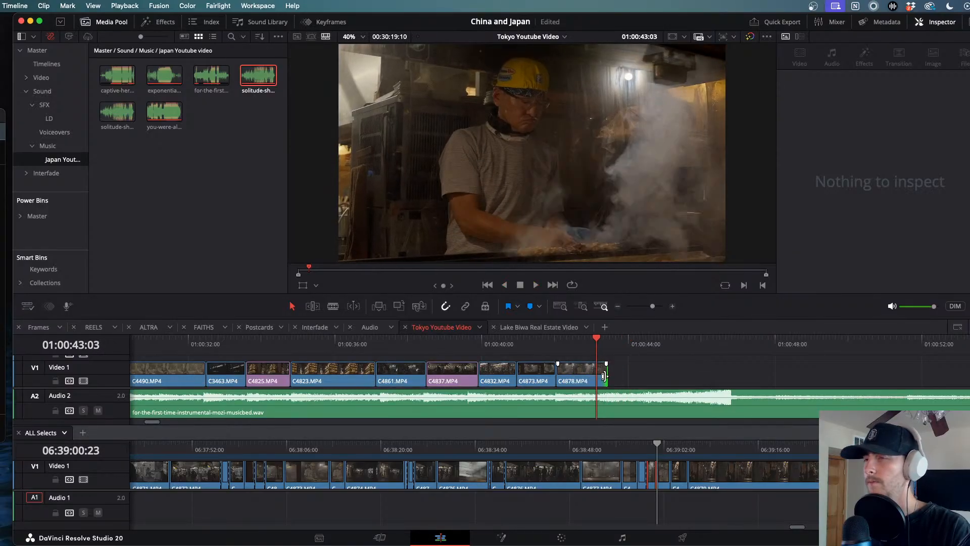
key("space")
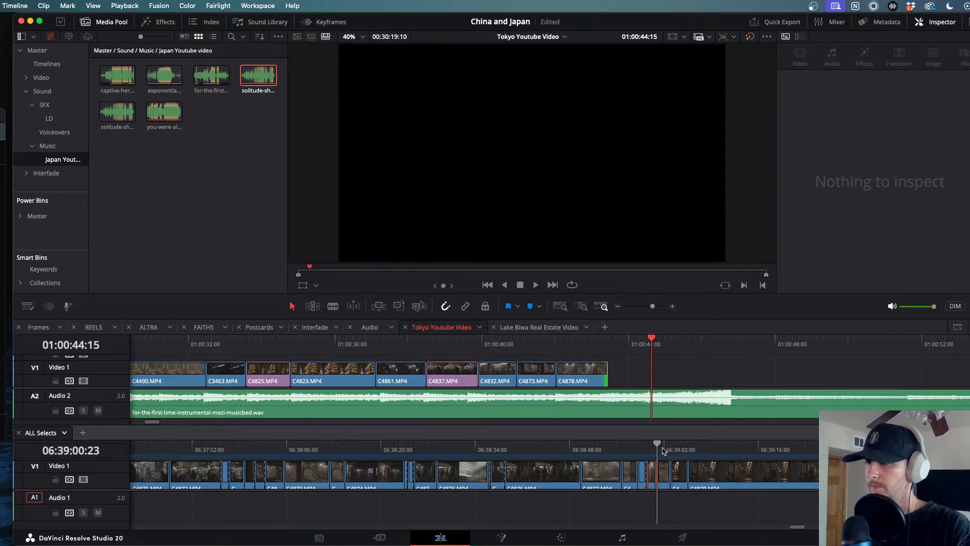
- Look through the All Selects clips after C4878, from the lantern alley in C4879 through the subway shots, for the next shot
left_click_drag(667, 450, 694, 450)
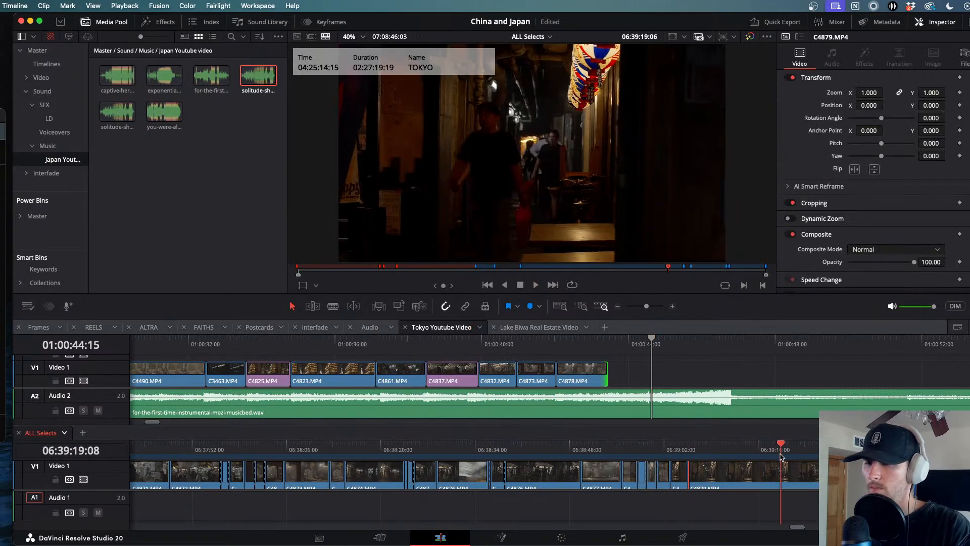
left_click_drag(826, 449, 852, 449)
scroll(852, 450, "right", 4)
left_click_drag(686, 449, 857, 468)
scroll(857, 467, "right", 4)
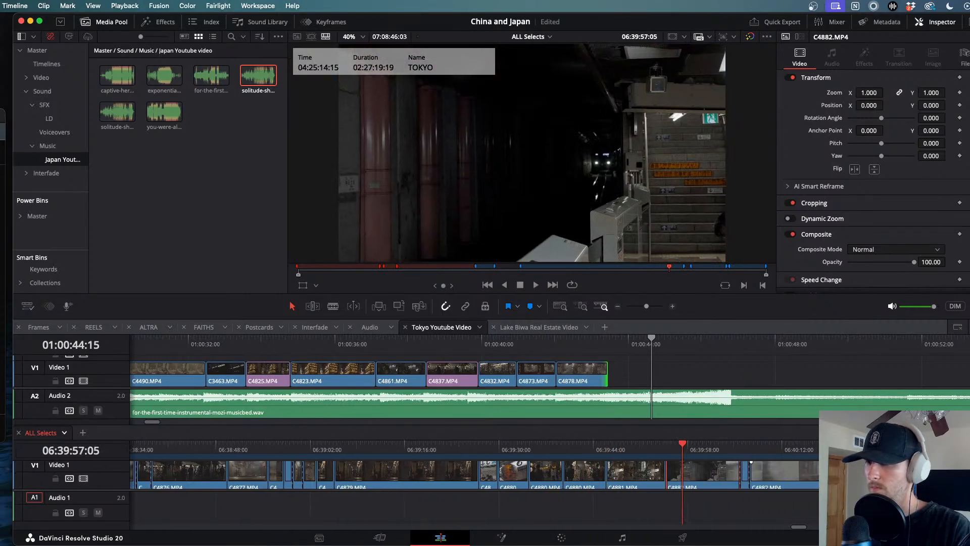
left_click_drag(672, 449, 806, 459)
key("super+minus")
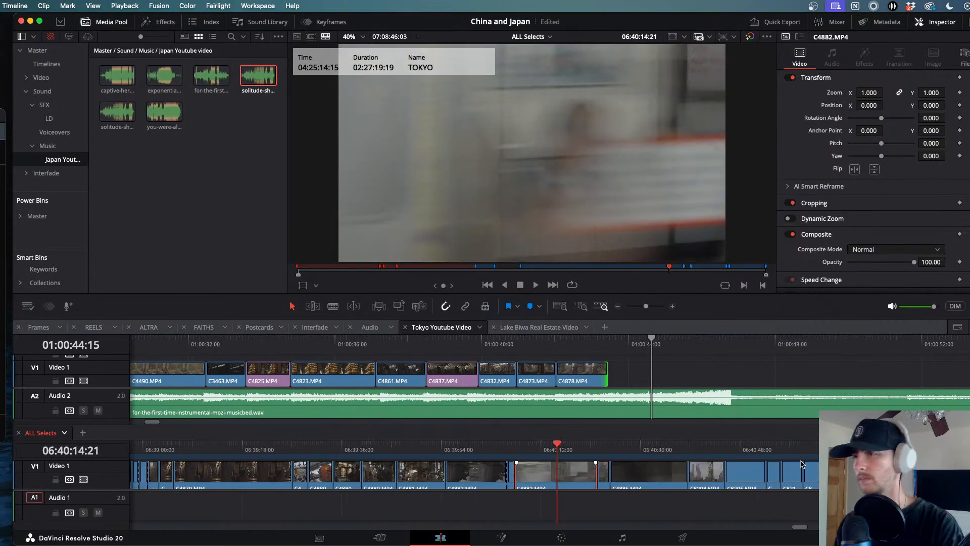
left_click_drag(625, 453, 581, 463)
left_click(592, 449)
key("space")
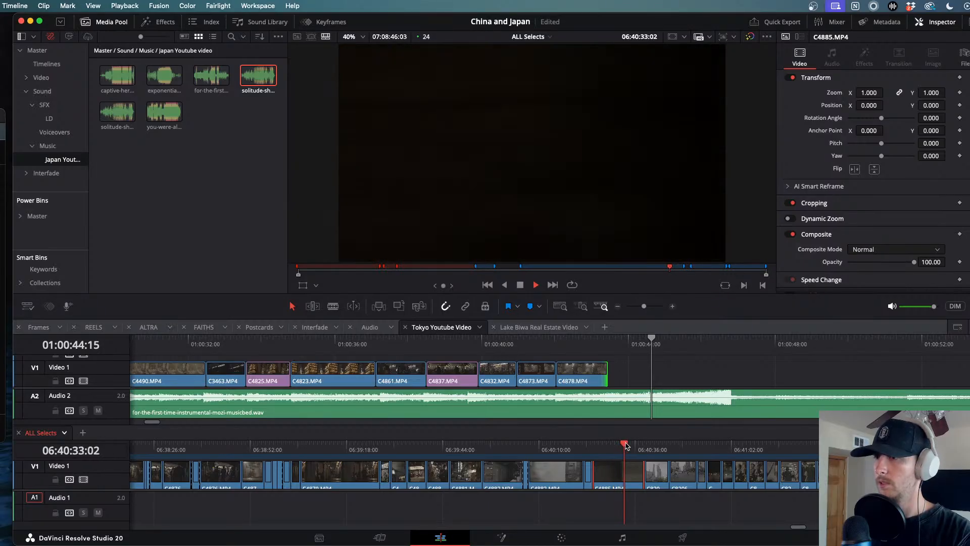
left_click_drag(625, 445, 643, 445)
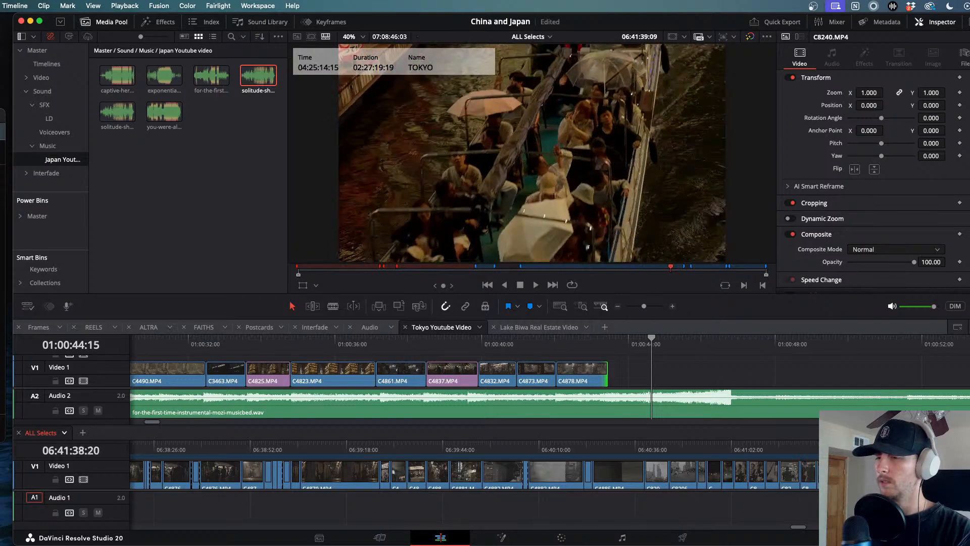
- Go back to the alley clip C4876 in All Selects and review the night clips again over a wider stretch of the timeline
left_click_drag(232, 445, 232, 445)
key("space")
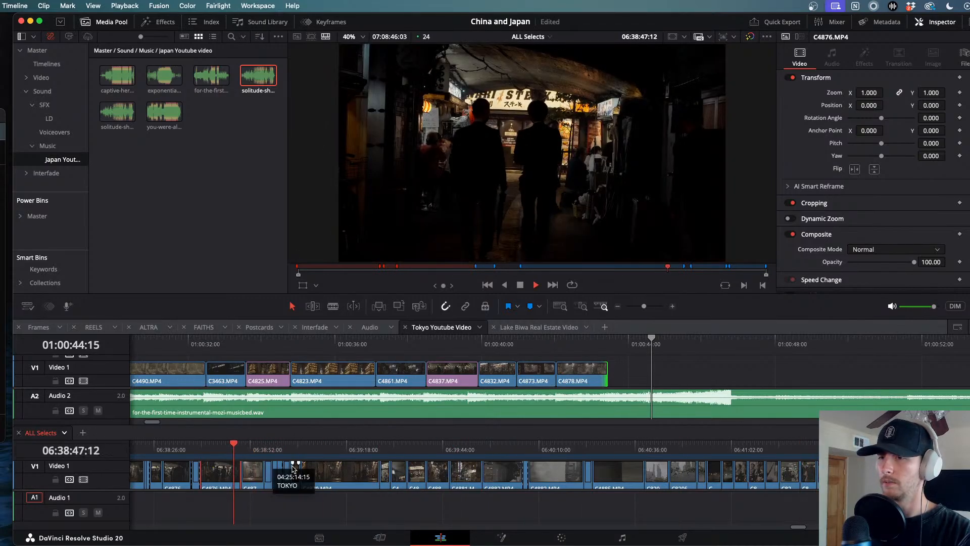
key("super+minus")
key("super+minus")
left_click_drag(559, 443, 588, 444)
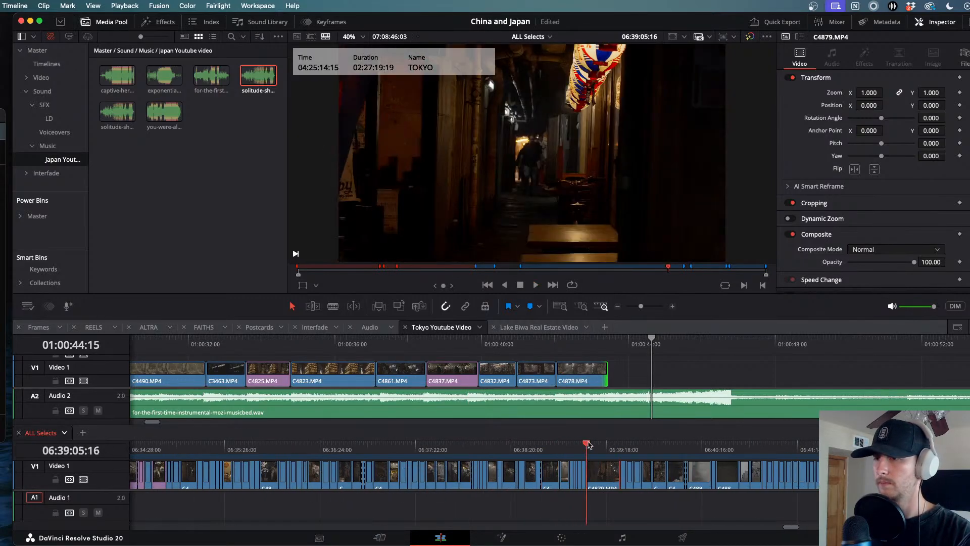
left_click_drag(655, 449, 702, 456)
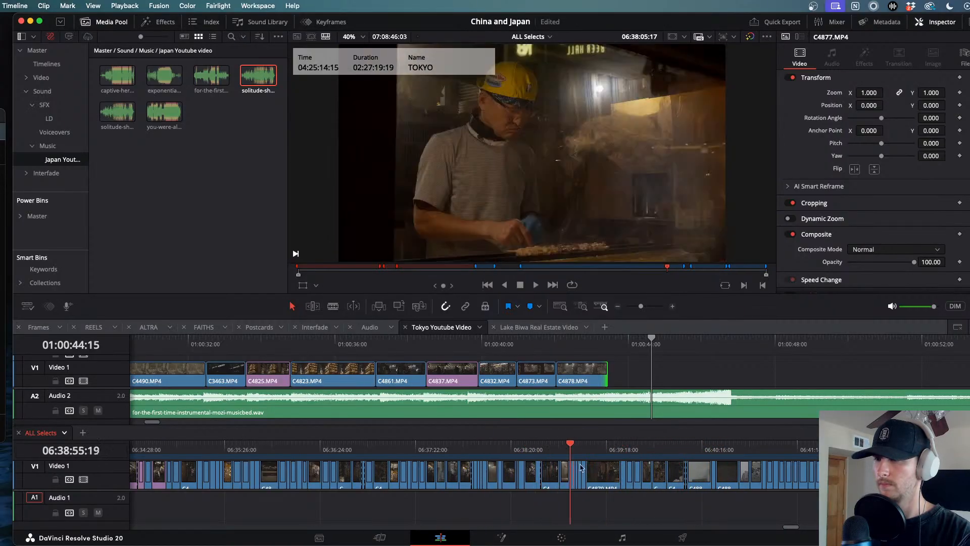
left_click_drag(752, 459, 725, 448)
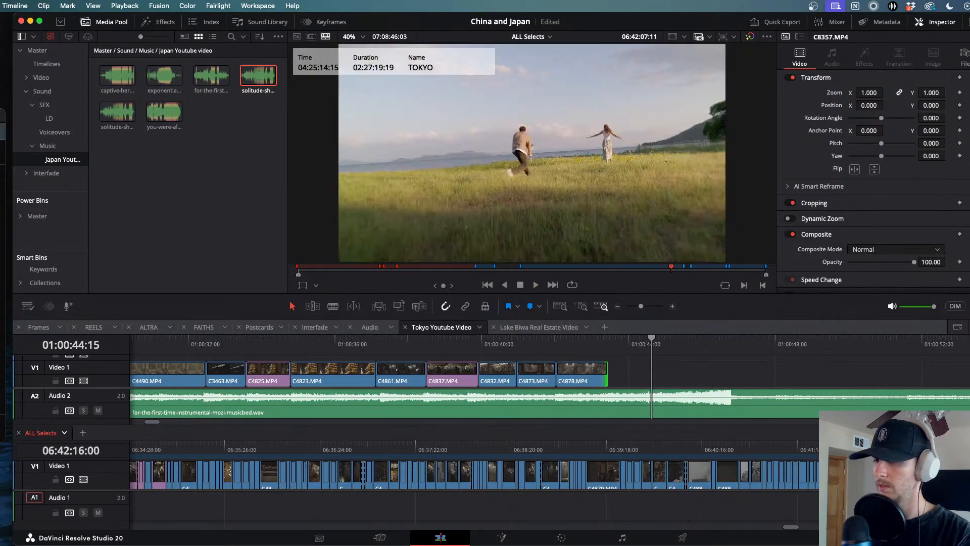
- Review the daytime street, train and skyline clips further along All Selects, up to the Tokyo Tower shot C8596
scroll(777, 455, "right", 5)
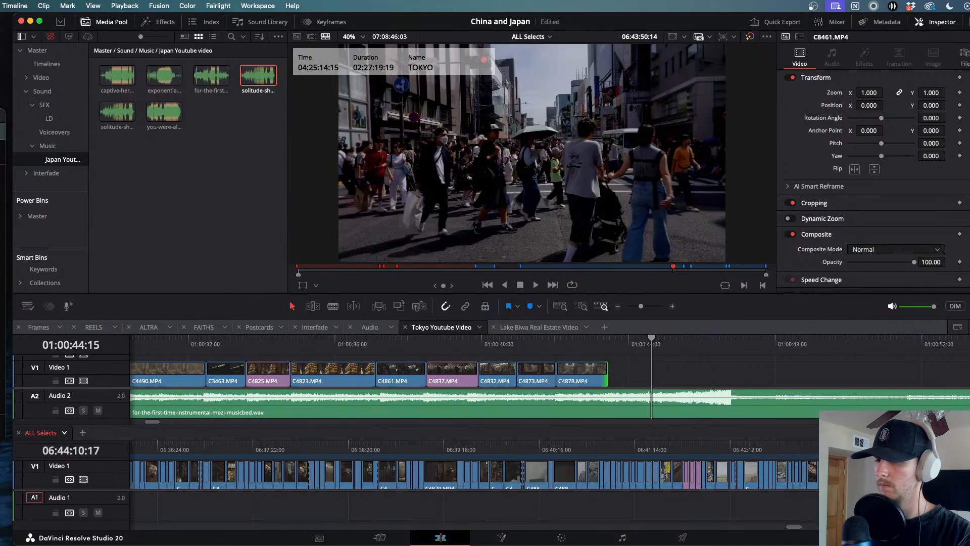
scroll(475, 473, "right", 6)
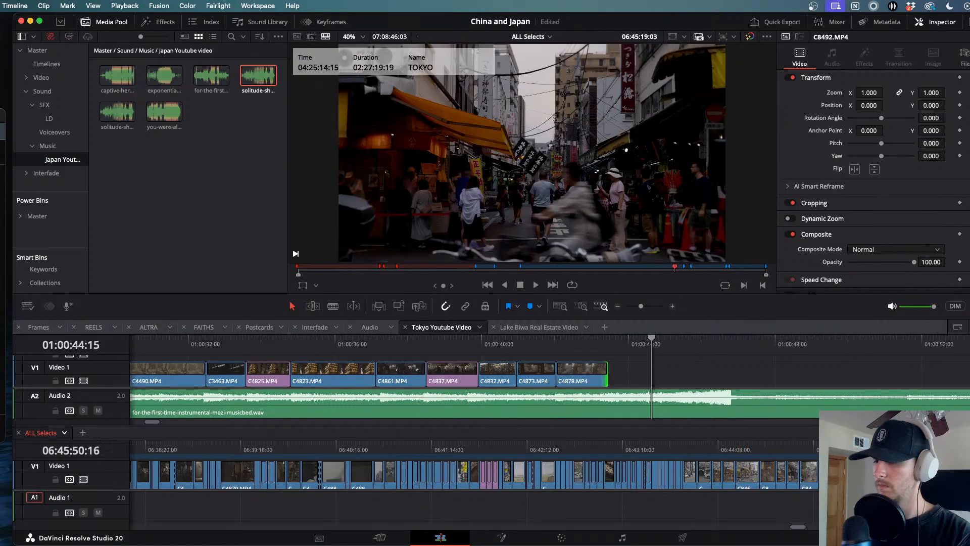
left_click_drag(881, 446, 953, 446)
scroll(954, 447, "right", 8)
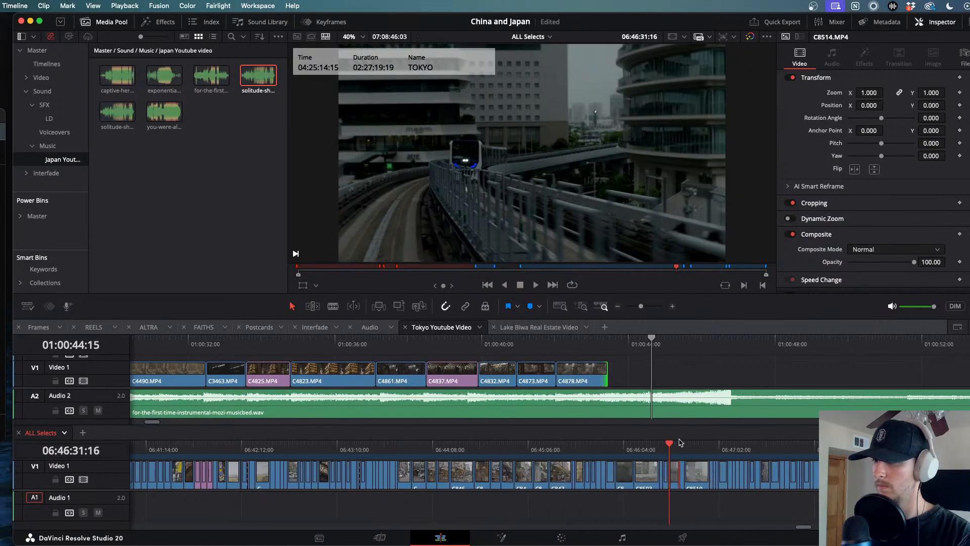
left_click_drag(671, 446, 859, 453)
scroll(860, 453, "right", 6)
scroll(681, 432, "right", 6)
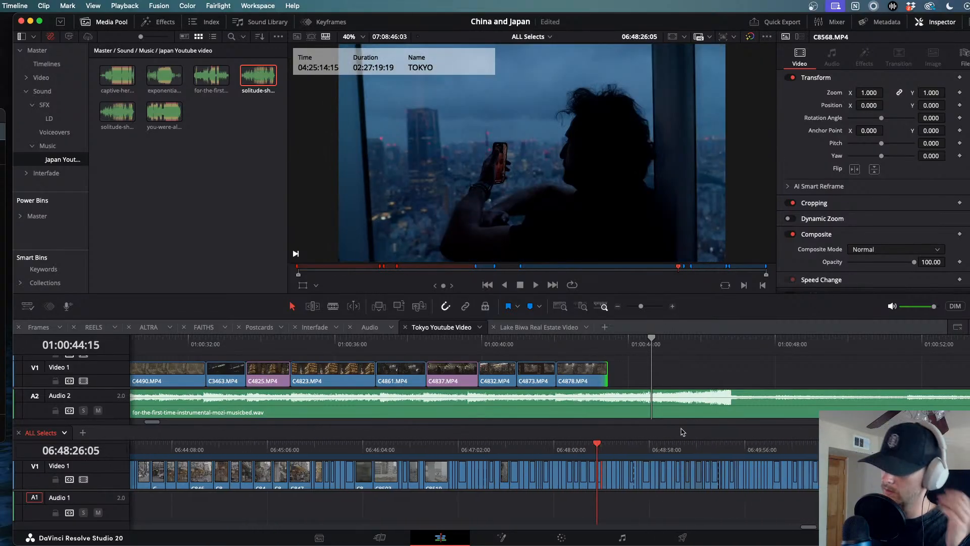
left_click_drag(597, 445, 711, 460)
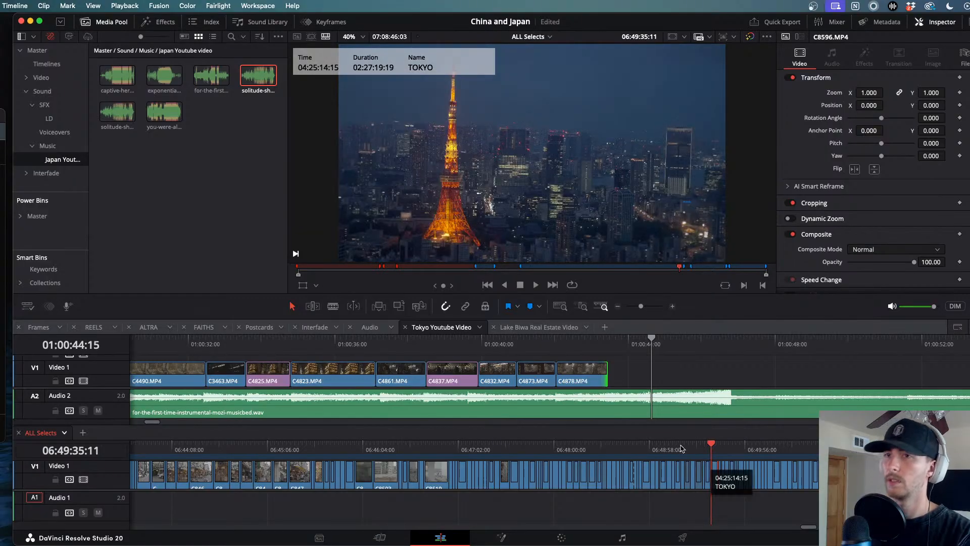
- Open the REELS timeline and watch the finished reel full screen from its beginning
left_click(94, 327)
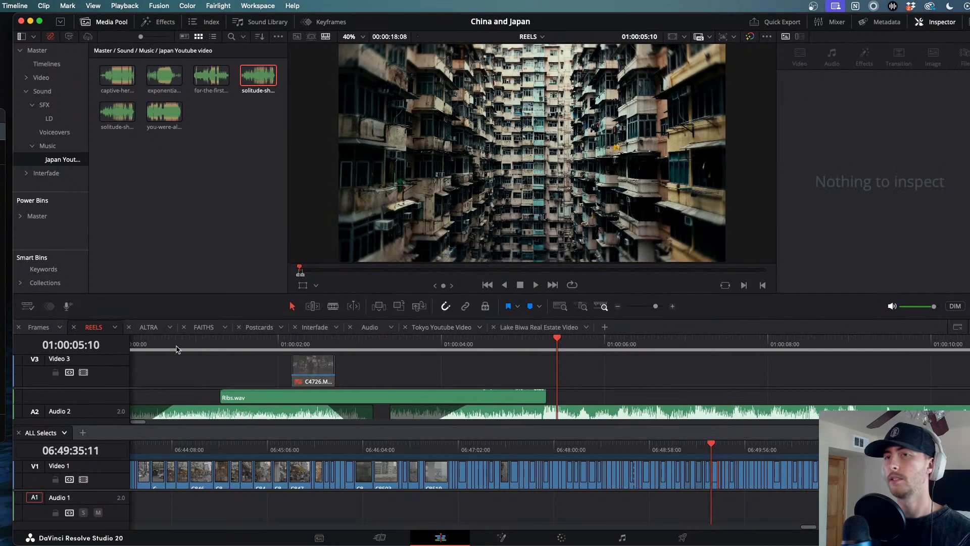
scroll(447, 395, "down", 10)
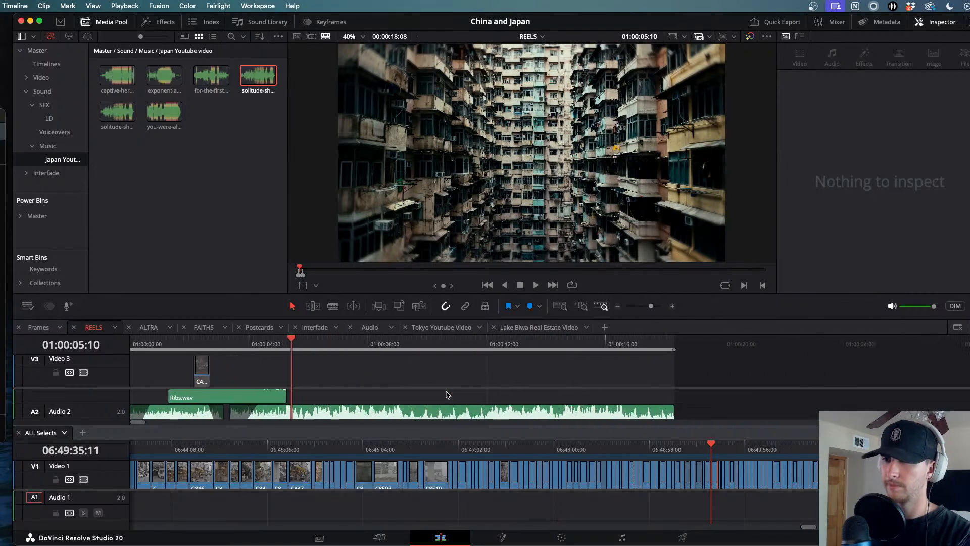
scroll(177, 373, "up", 1)
scroll(121, 415, "up", 2)
scroll(105, 402, "down", 2)
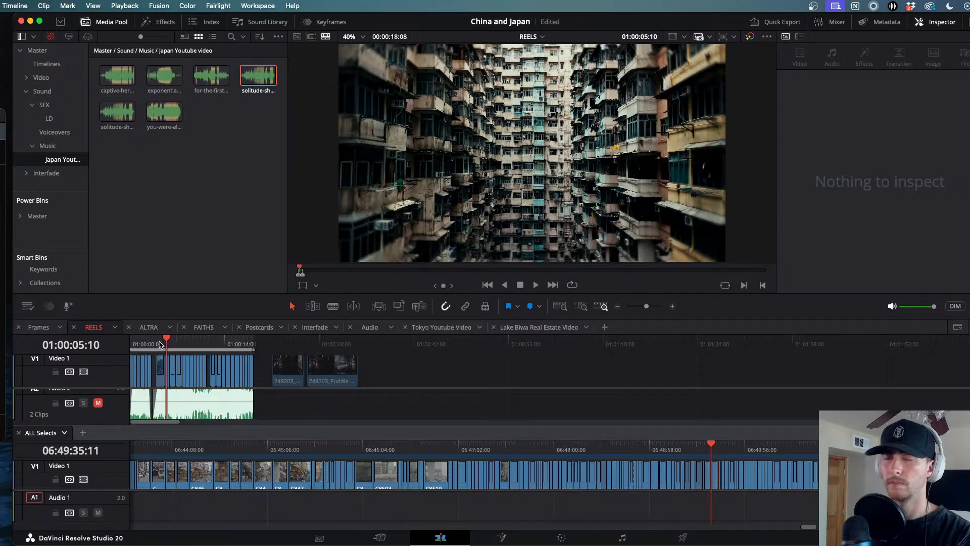
key("Home")
key("super+f")
key("space")
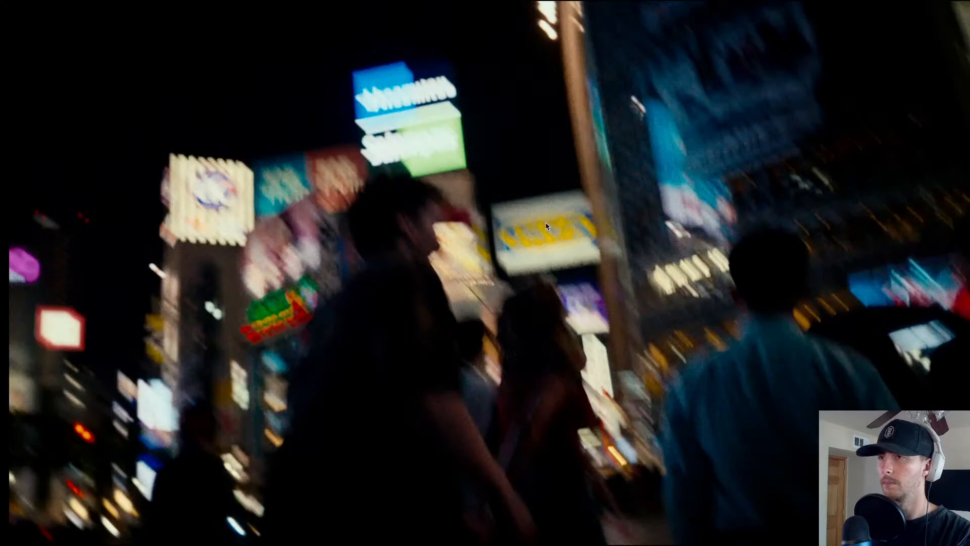
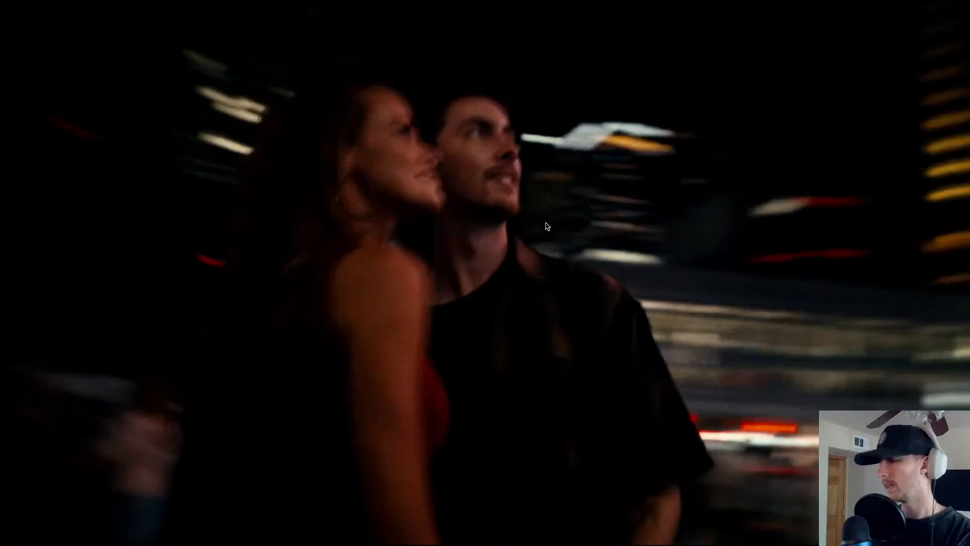
key("Escape")
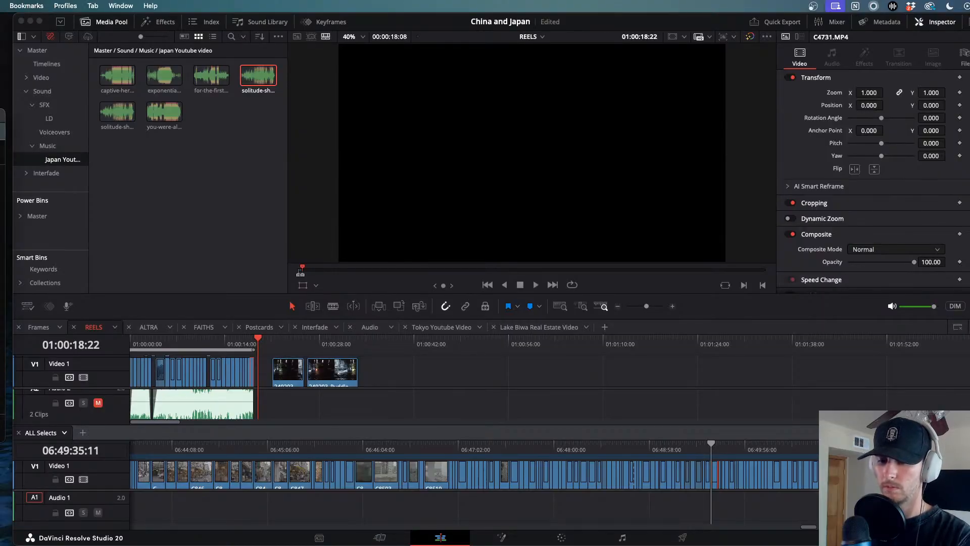
- Switch to Chrome, open the nonbusiness profile's window, and load YouTube in a new tab
key("super+Tab")
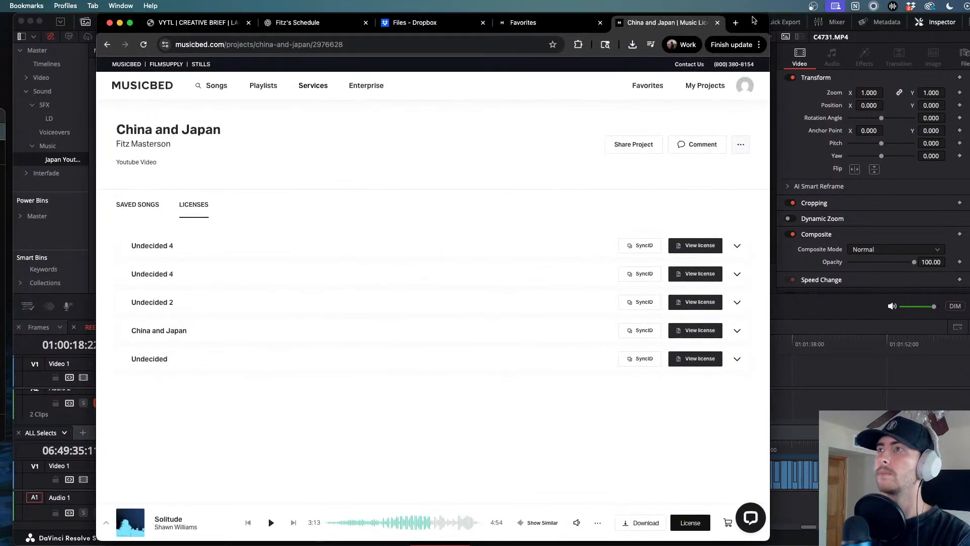
left_click(680, 44)
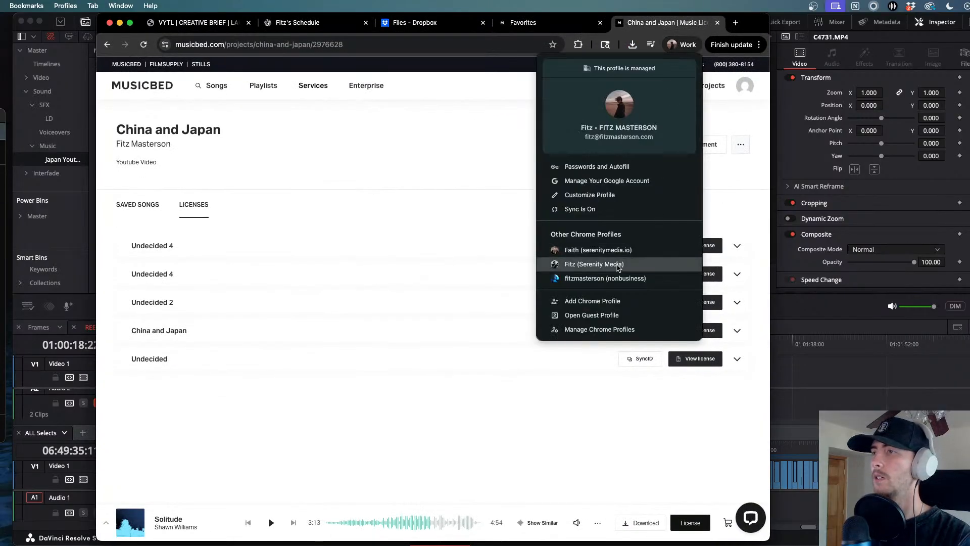
left_click(617, 278)
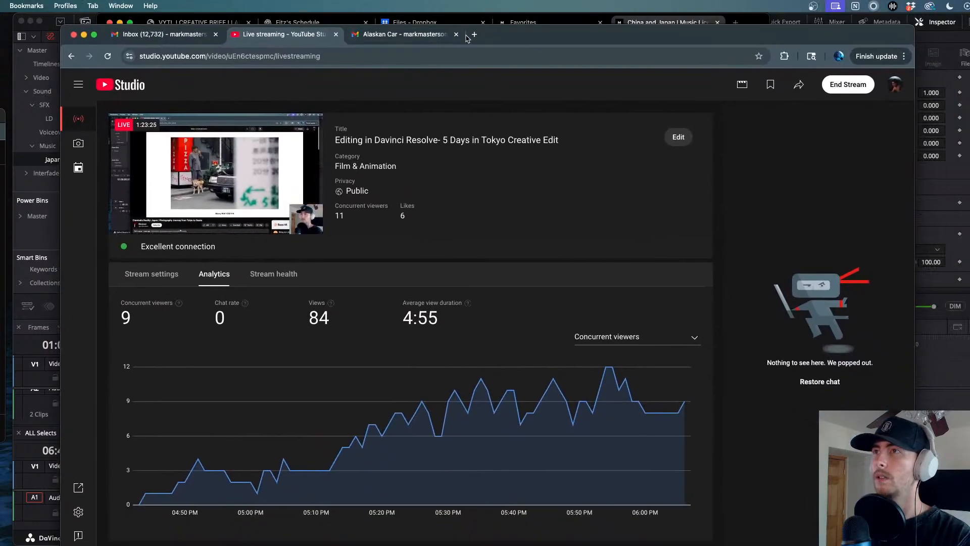
left_click(473, 34)
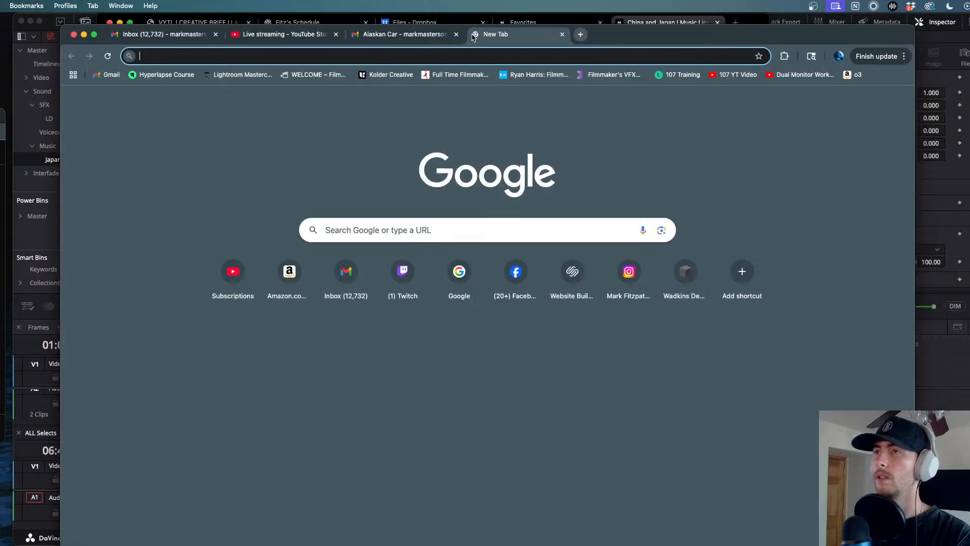
type("y")
key("Return")
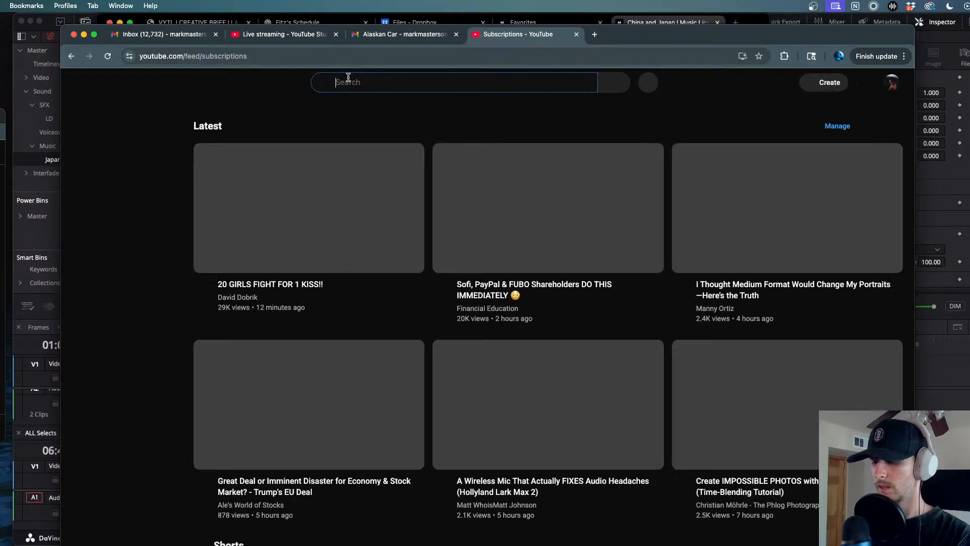
- Search YouTube for "tokyo cinematimatic", using the suggestion offered for "tokyo"
left_click(346, 80)
type("tokyo")
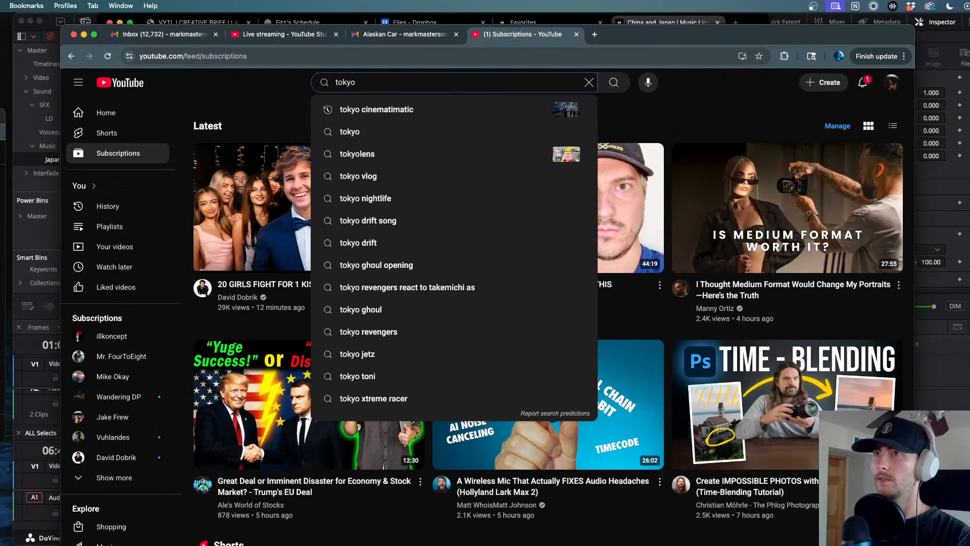
key("Down")
key("Return")
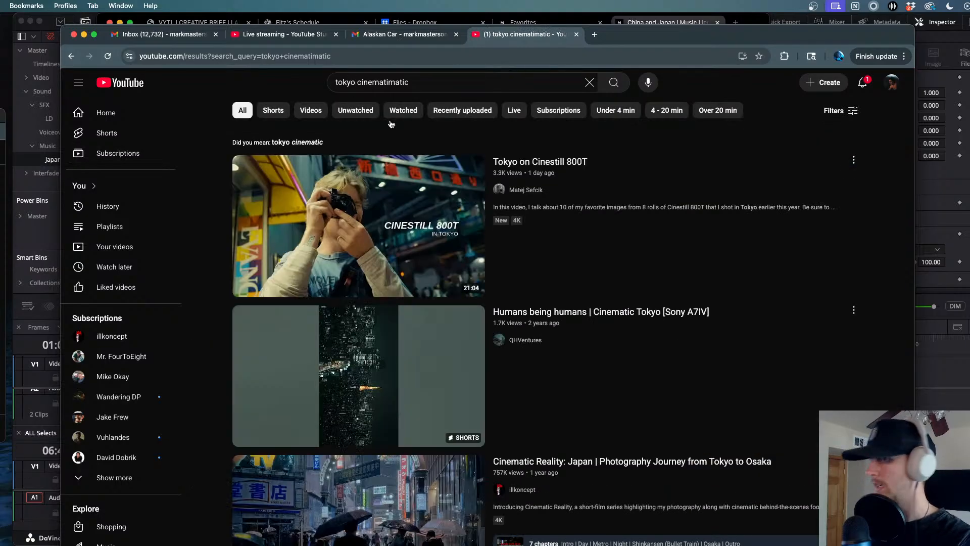
- Browse the search results for cinematic Tokyo films that could serve as an editing reference
scroll(488, 308, "down", 15)
scroll(488, 308, "down", 15)
scroll(488, 307, "down", 15)
scroll(489, 308, "down", 10)
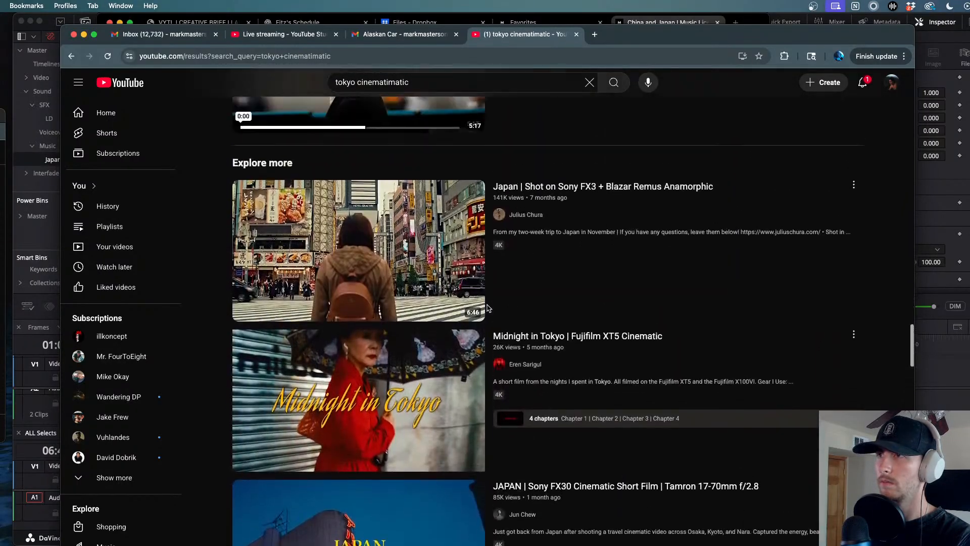
scroll(595, 304, "down", 10)
scroll(595, 305, "down", 10)
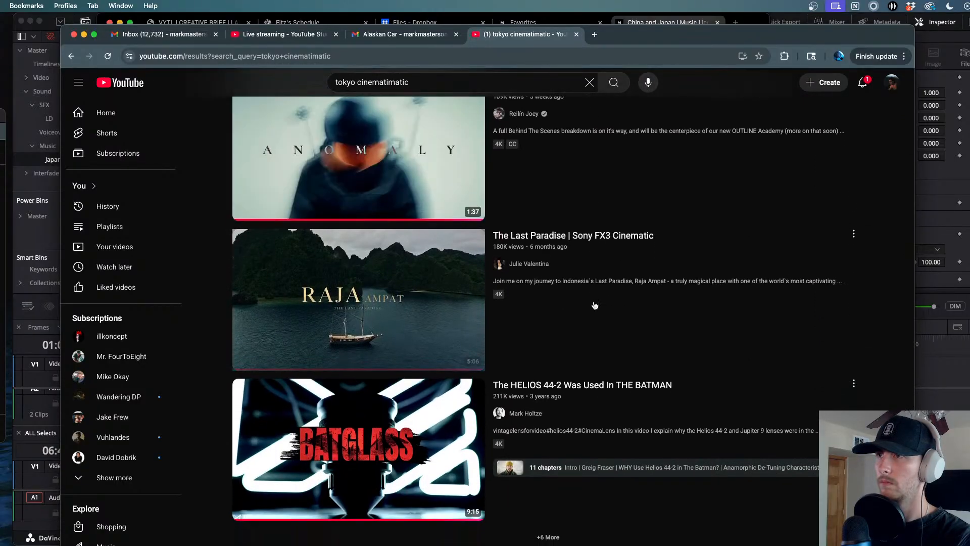
scroll(595, 305, "up", 4)
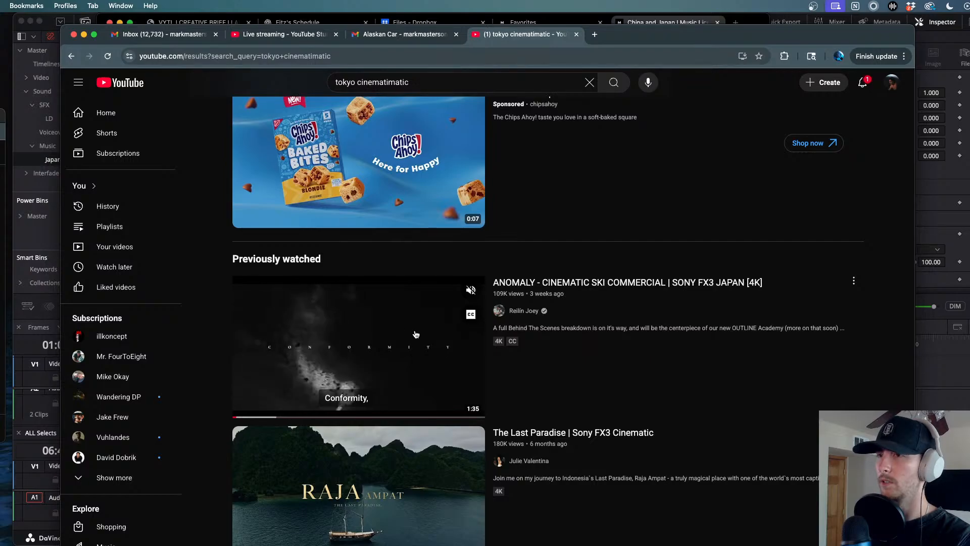
scroll(636, 317, "up", 15)
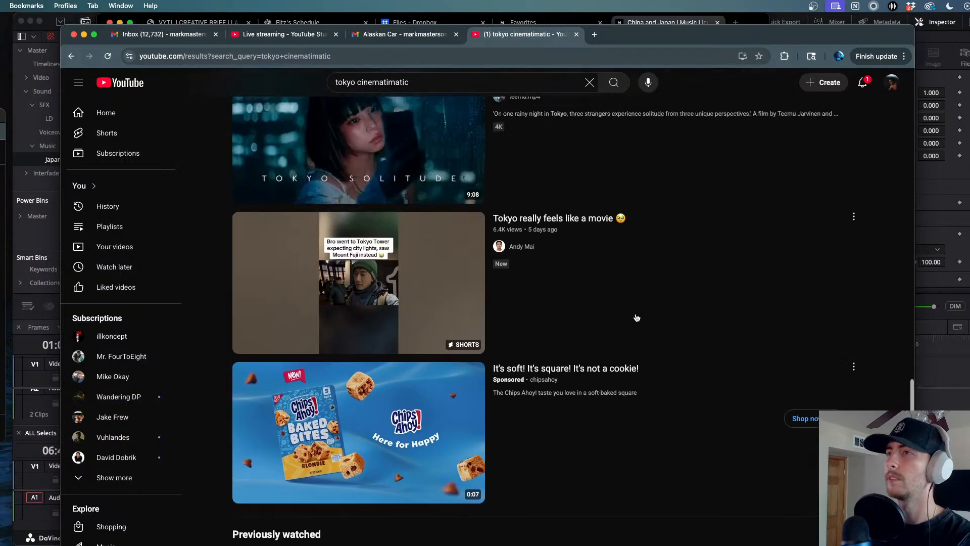
scroll(636, 317, "up", 7)
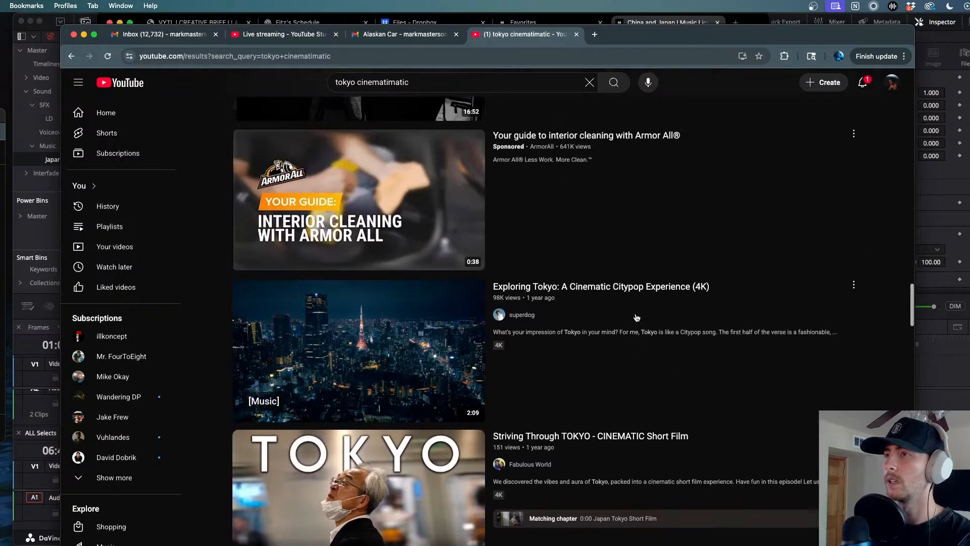
scroll(631, 303, "up", 10)
scroll(624, 286, "up", 15)
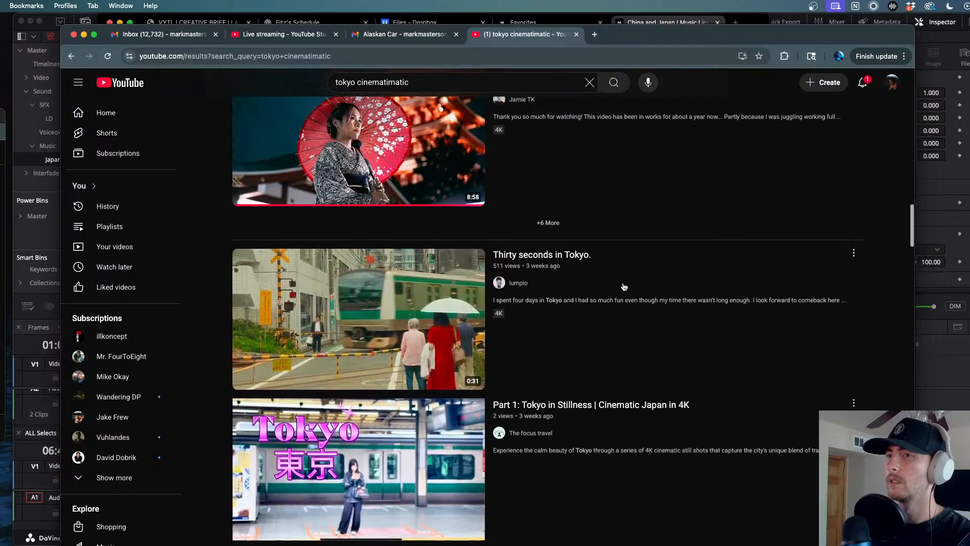
scroll(624, 286, "up", 4)
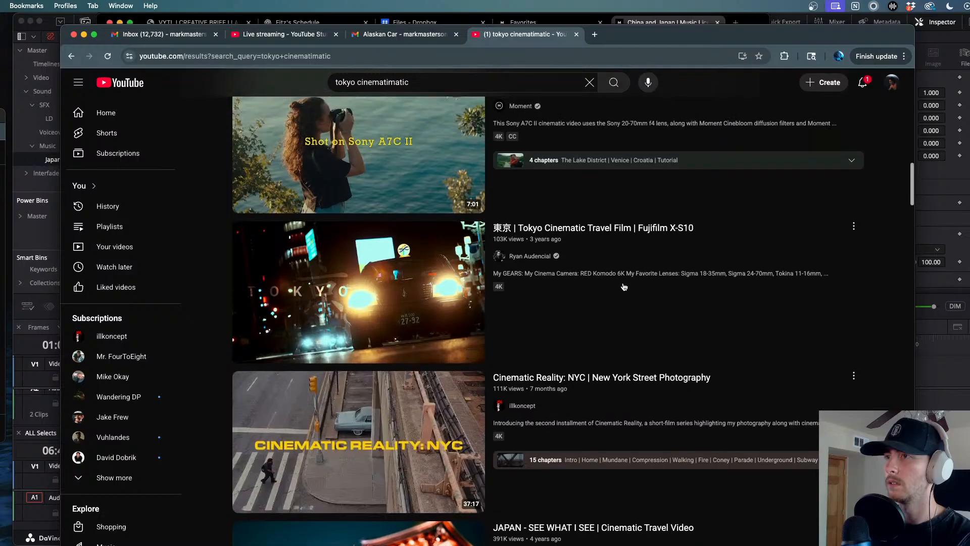
scroll(555, 318, "down", 4)
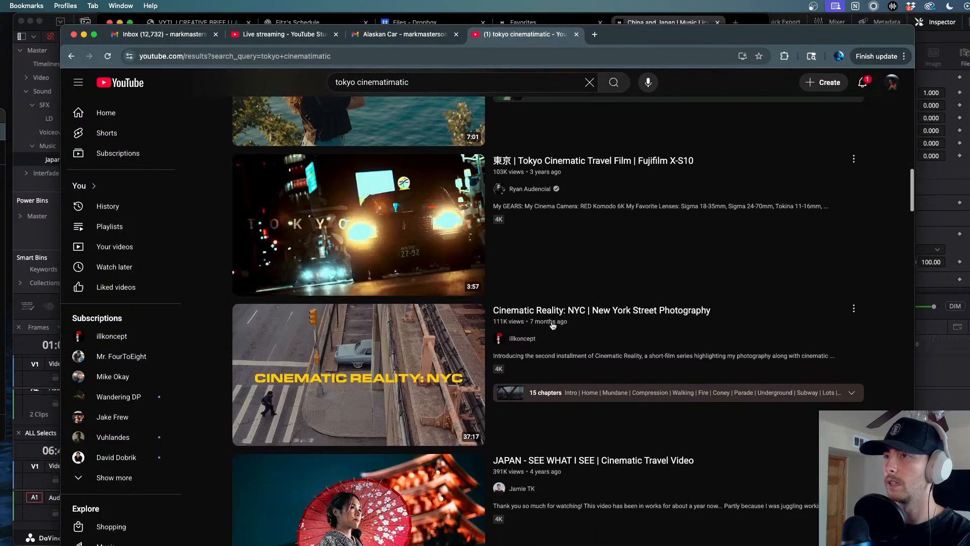
- Open the illkoncept channel's video list and play "Cinematic Reality: Japan | Photography Journey from Tokyo to Osaka"
left_click(522, 338)
left_click(272, 321)
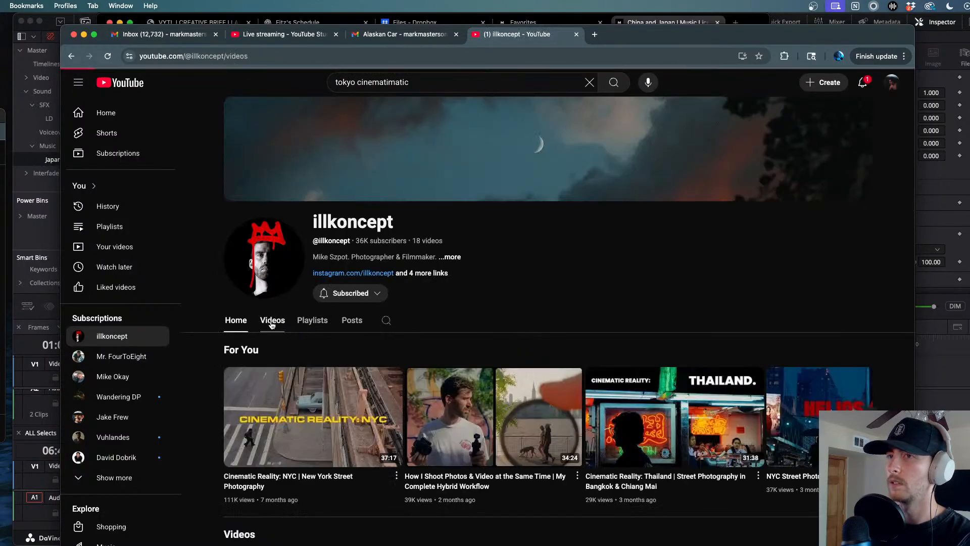
scroll(327, 430, "down", 5)
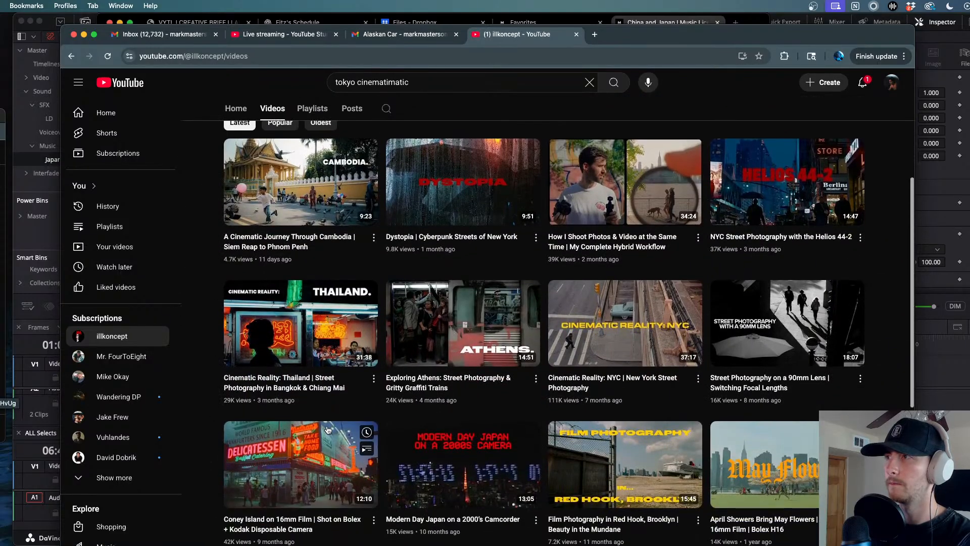
scroll(327, 430, "down", 3)
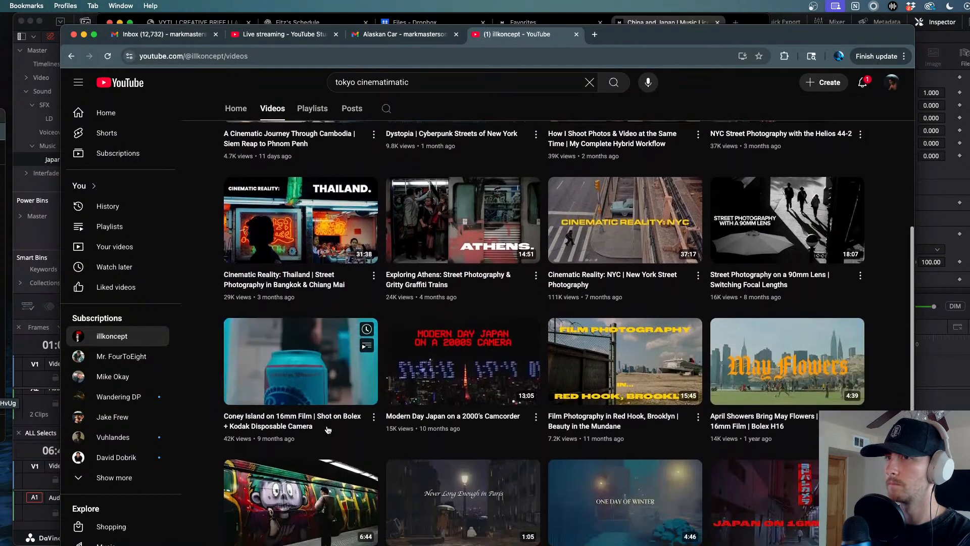
scroll(328, 430, "down", 1)
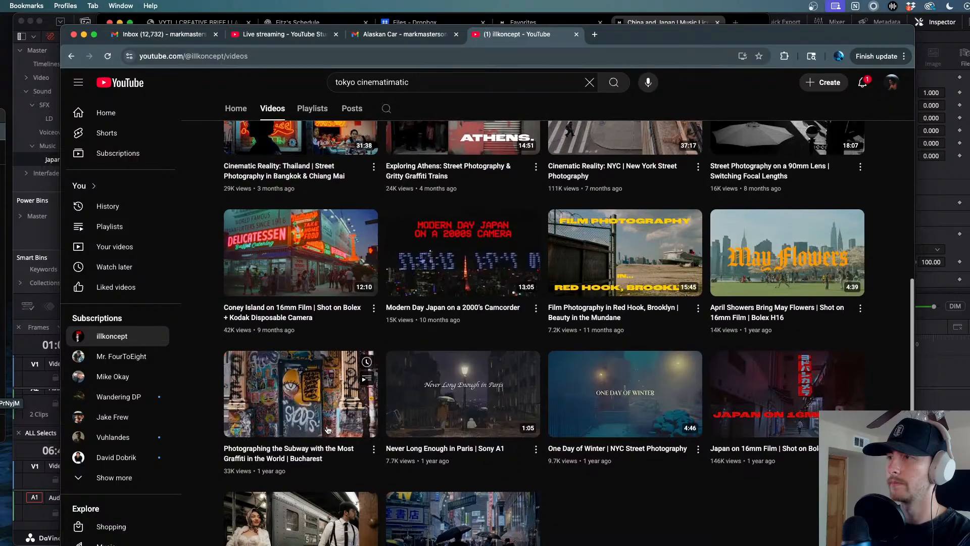
scroll(327, 430, "down", 1)
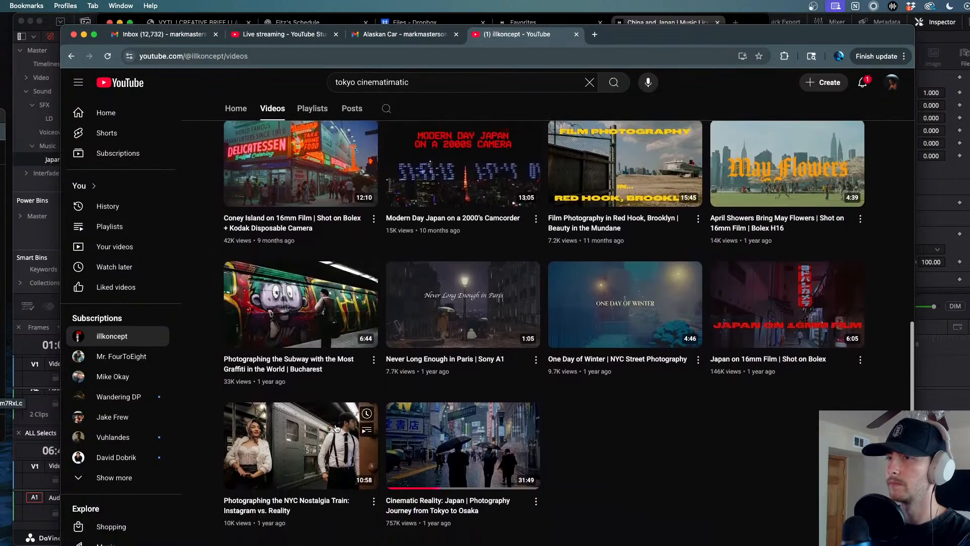
left_click(483, 451)
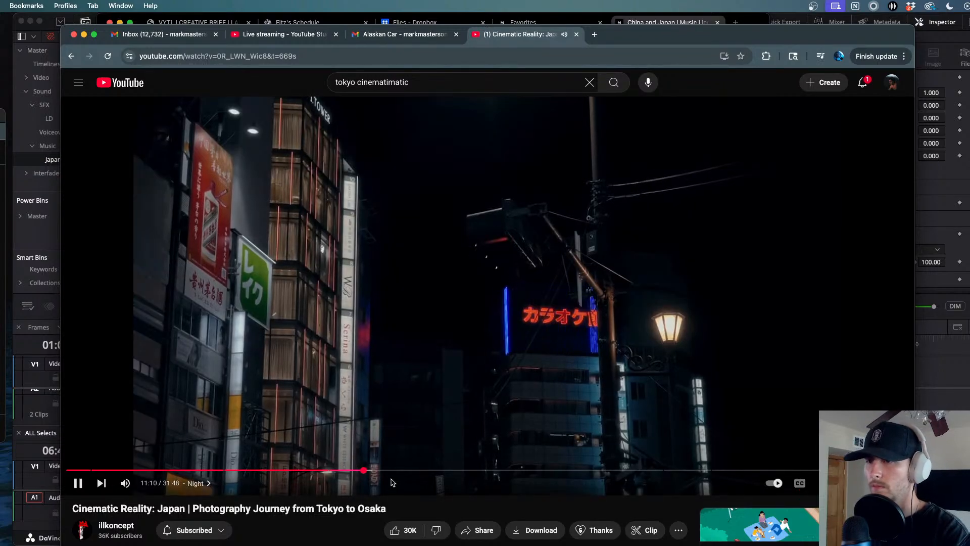
- Lower the playback volume and watch the Night chapter, pausing at 12:33 and resuming
left_click_drag(161, 484, 147, 483)
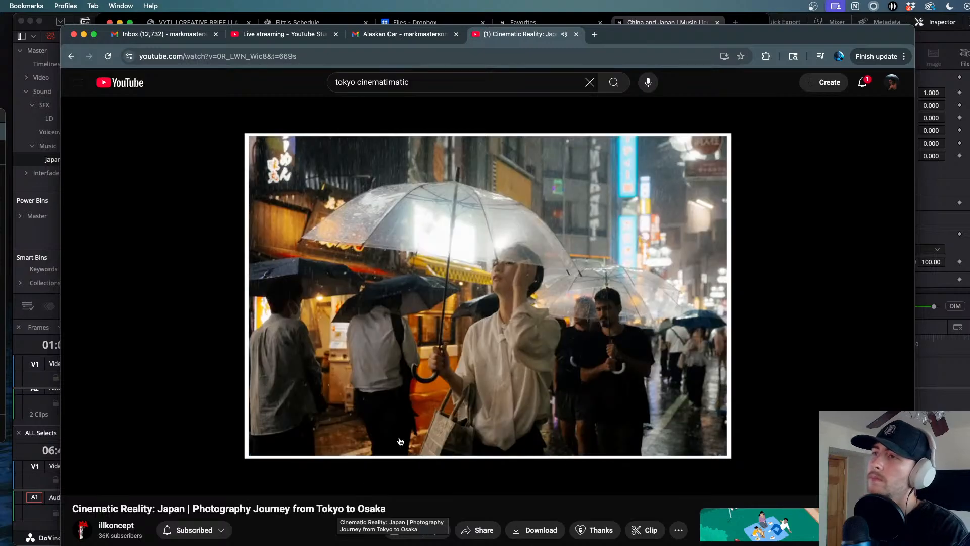
left_click(859, 87)
left_click(857, 87)
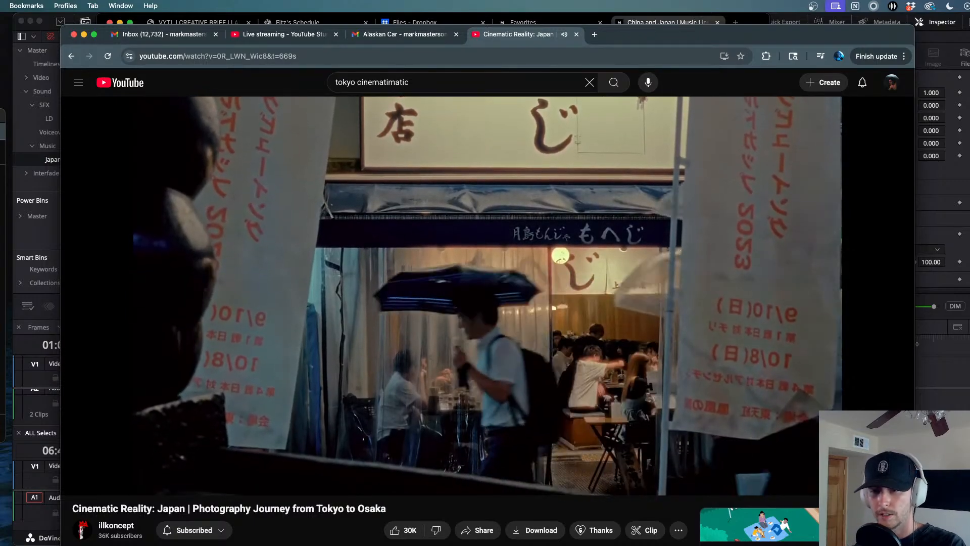
key("super+Tab")
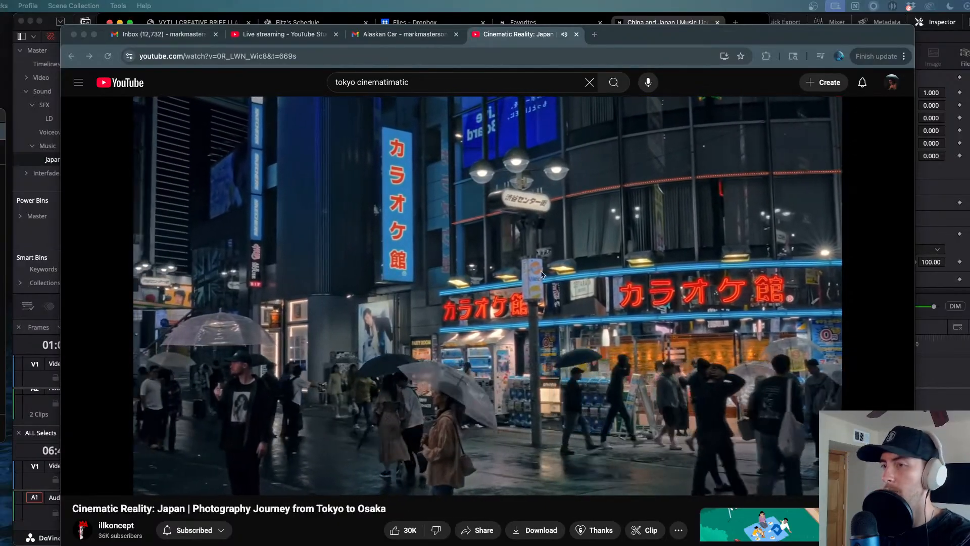
left_click(526, 282)
left_click(526, 282)
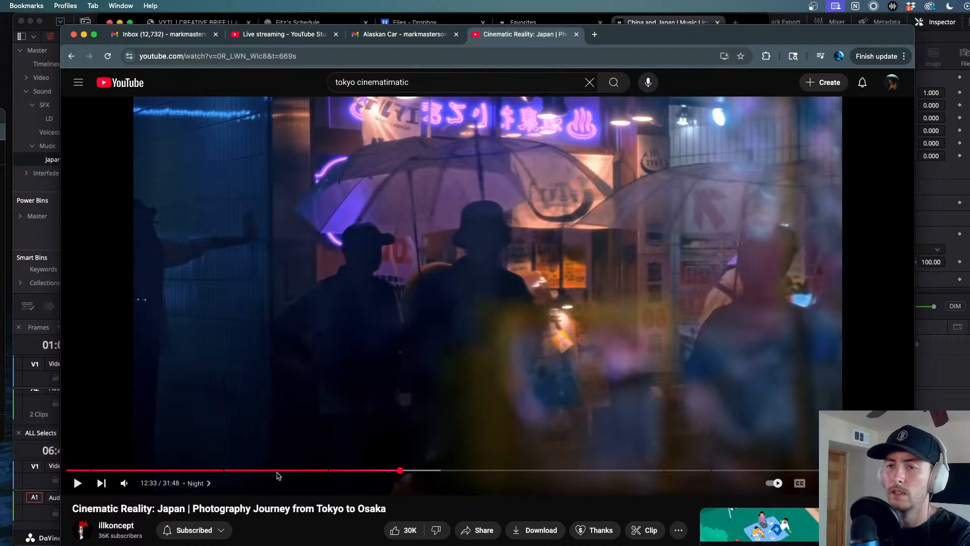
left_click(473, 346)
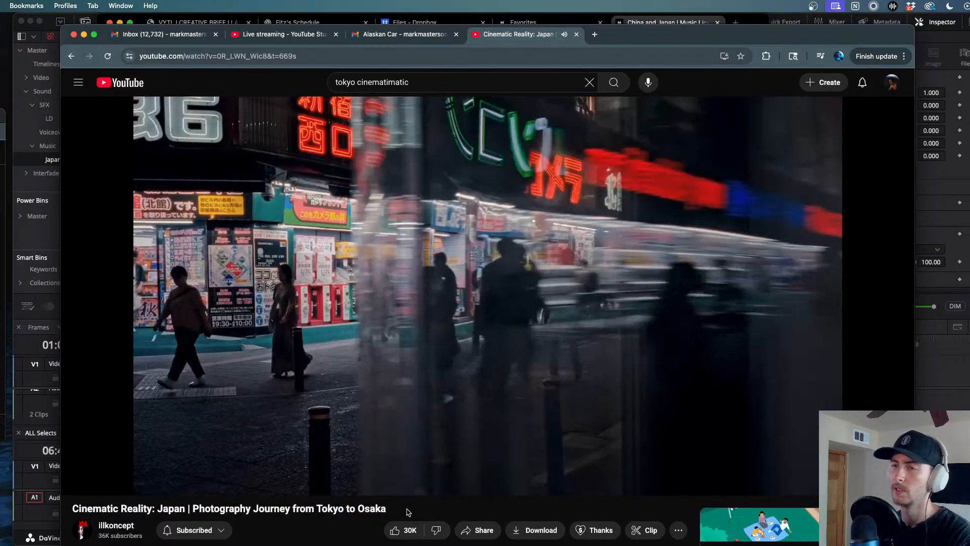
- Skip ahead through the Night chapter to 14:56
mouse_move(431, 399)
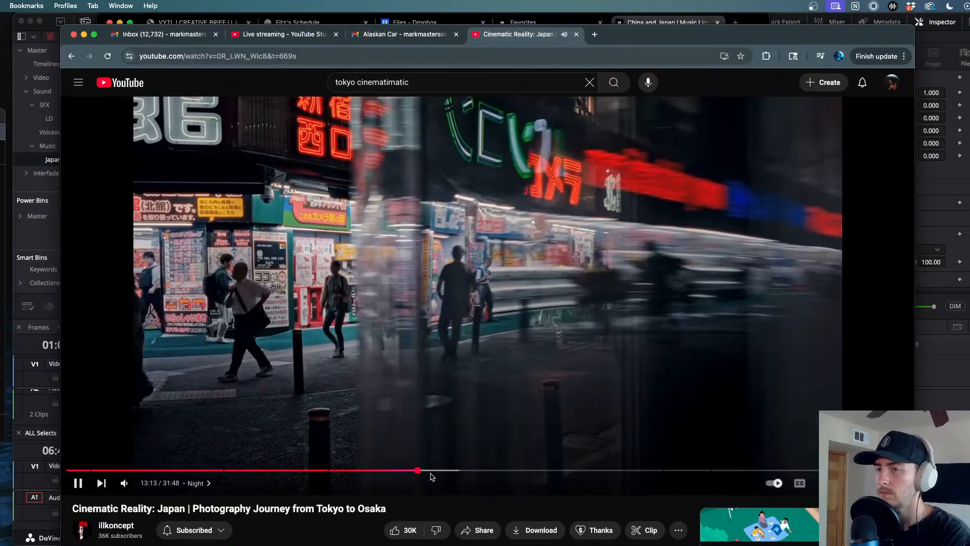
left_click(440, 469)
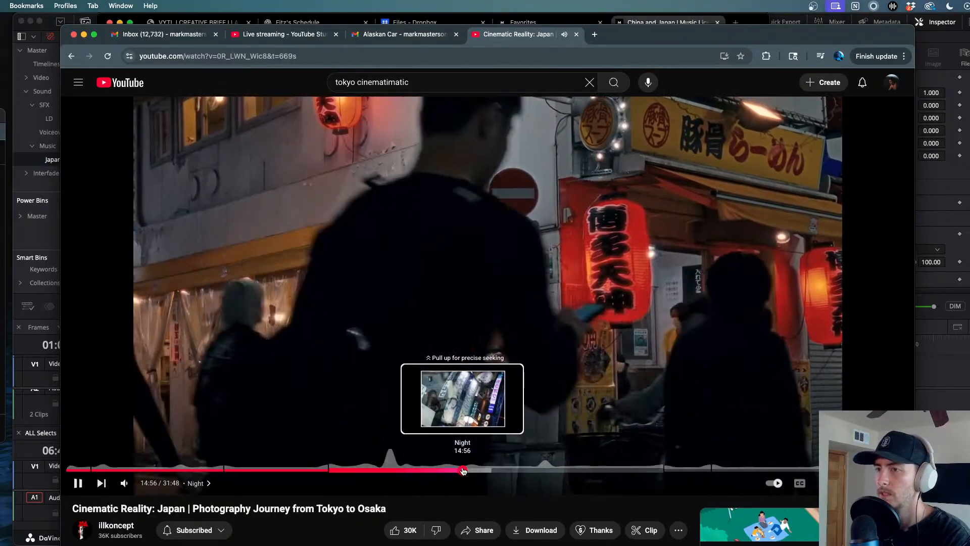
left_click(462, 470)
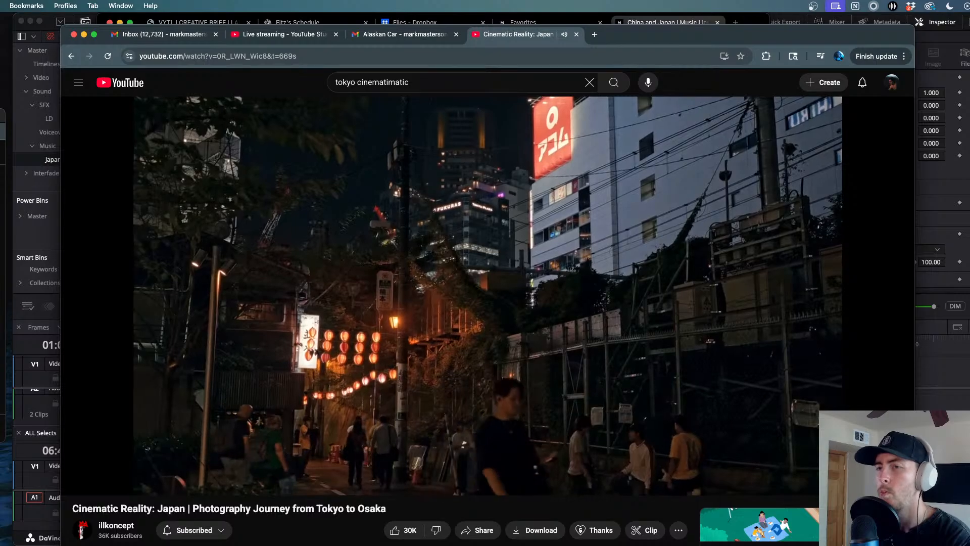
- Look over the video's description and comments, and take playback back to 14:35 in the Night chapter
scroll(295, 519, "down", 3)
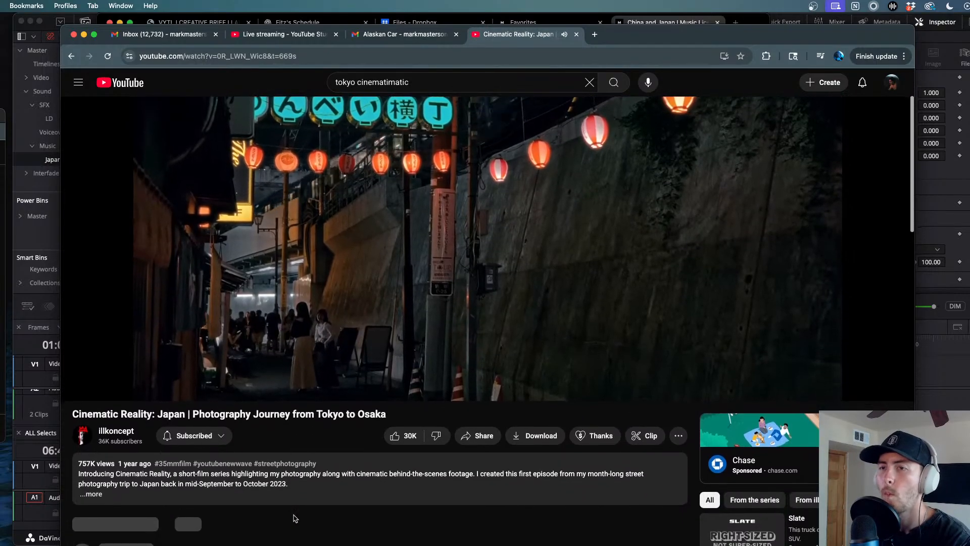
scroll(295, 518, "down", 5)
scroll(294, 518, "up", 3)
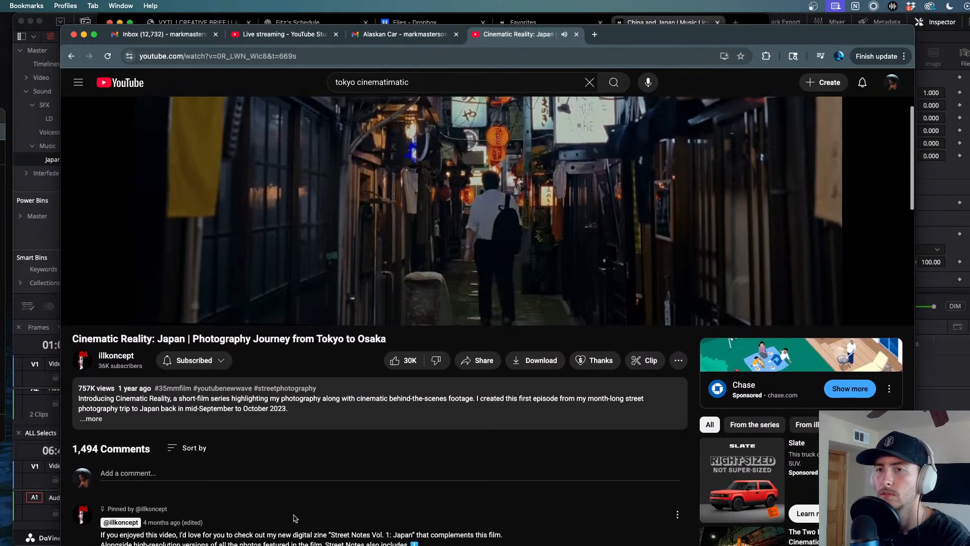
scroll(294, 518, "up", 4)
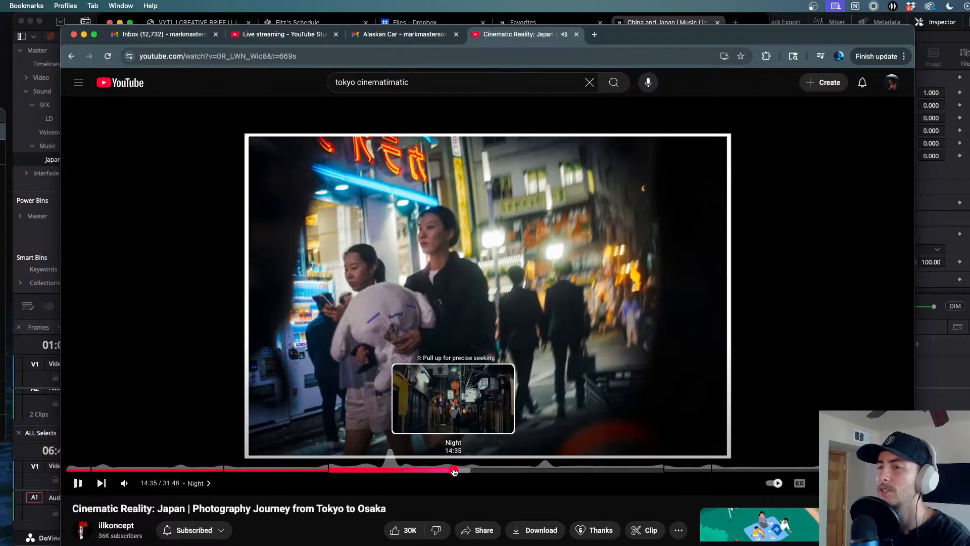
left_click(454, 470)
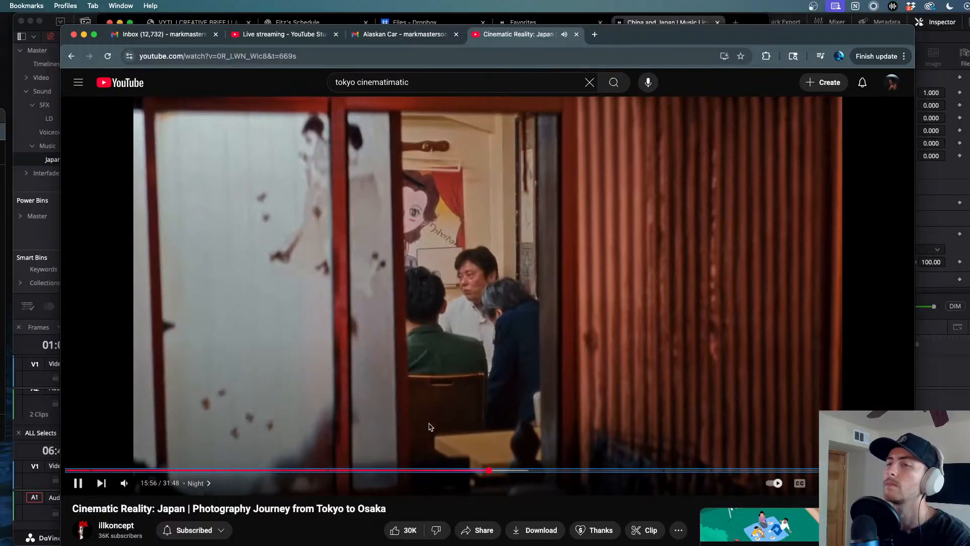
- Skip further through the Night chapter past 17:23 to about 18:33, and pause the advert
left_click_drag(499, 474, 527, 472)
left_click(543, 473)
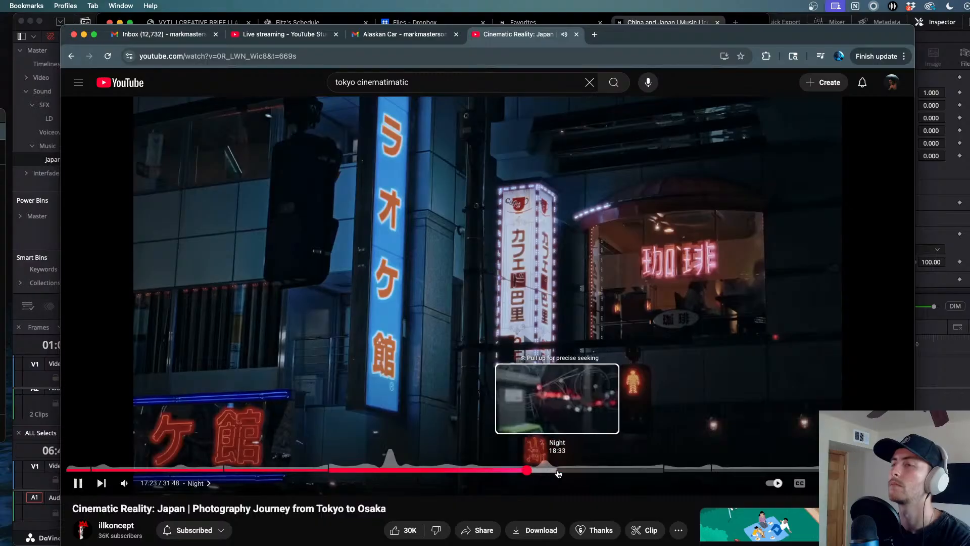
left_click(558, 472)
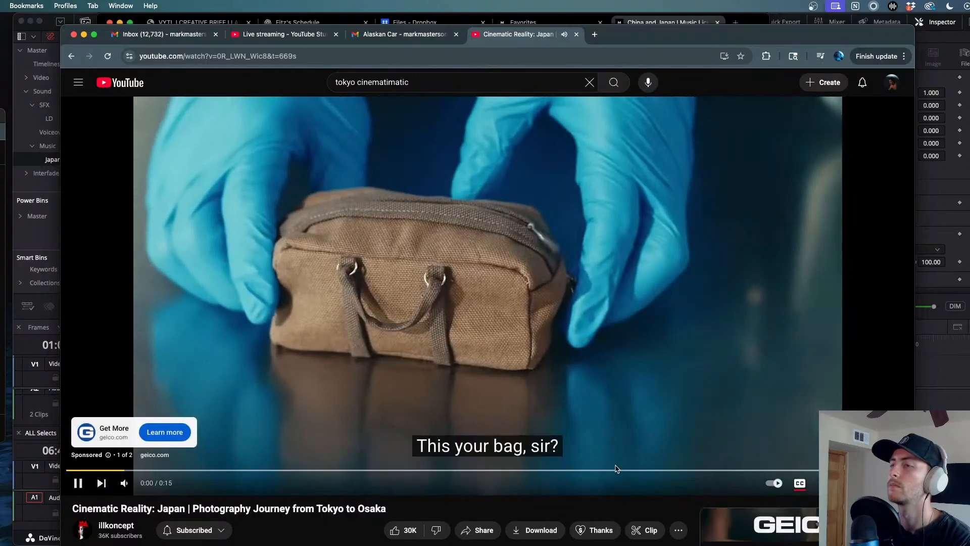
left_click(477, 329)
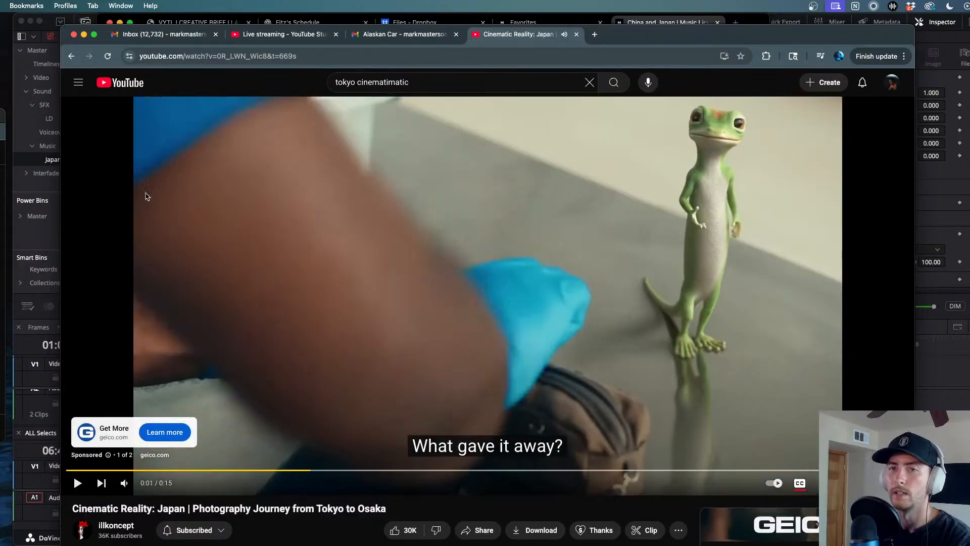
- Minimize both Chrome windows, return to DaVinci Resolve and play the Tokyo Youtube Video timeline around clip C4818
left_click(84, 34)
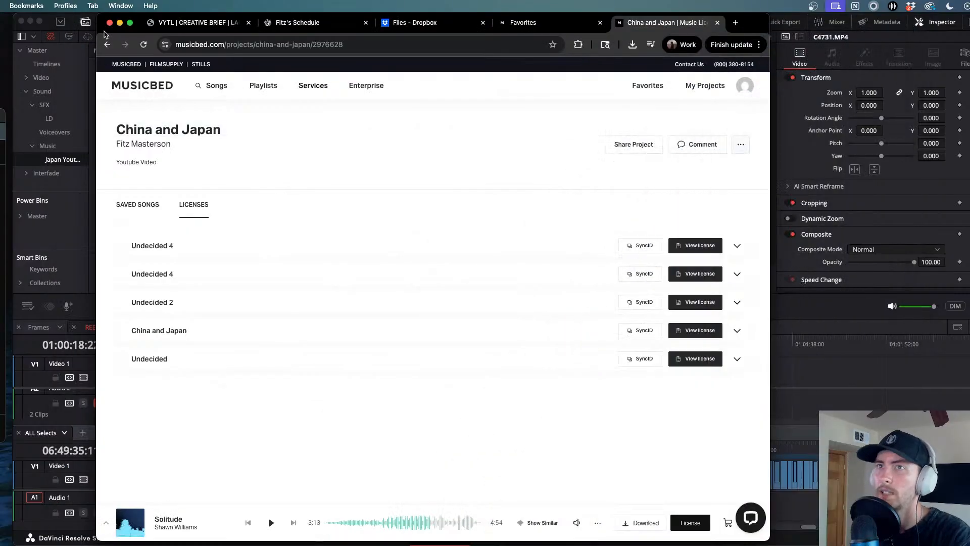
left_click(119, 23)
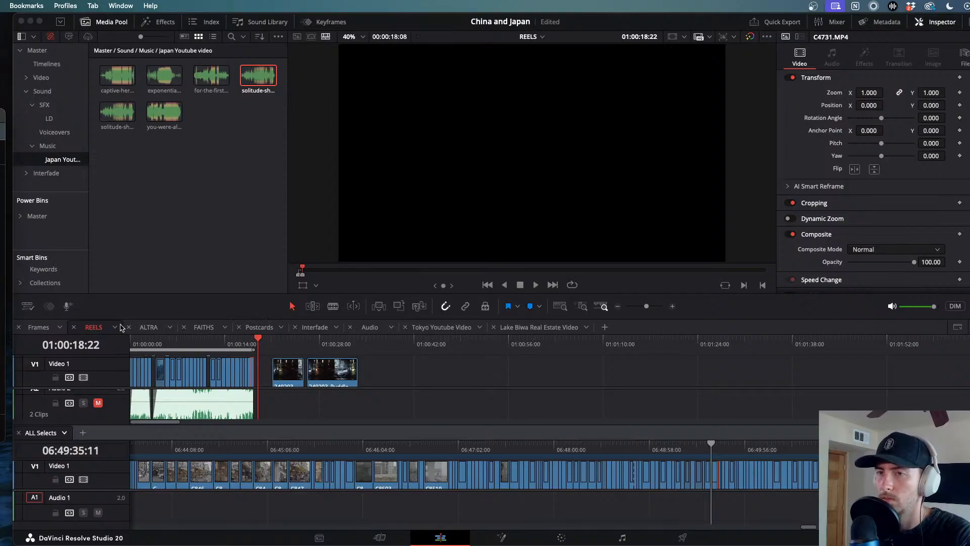
left_click(442, 327)
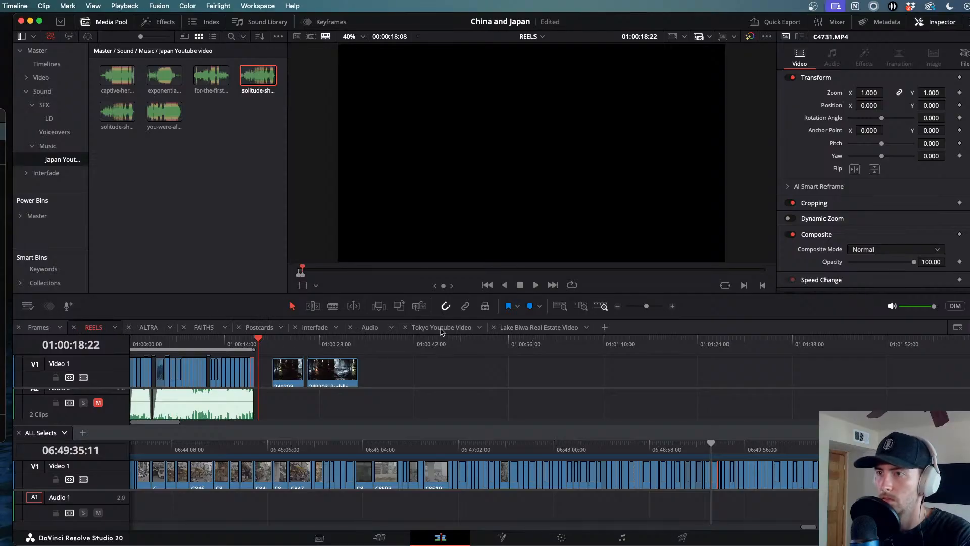
left_click_drag(385, 344, 365, 345)
key("space")
scroll(374, 364, "up", 3)
scroll(405, 364, "down", 2)
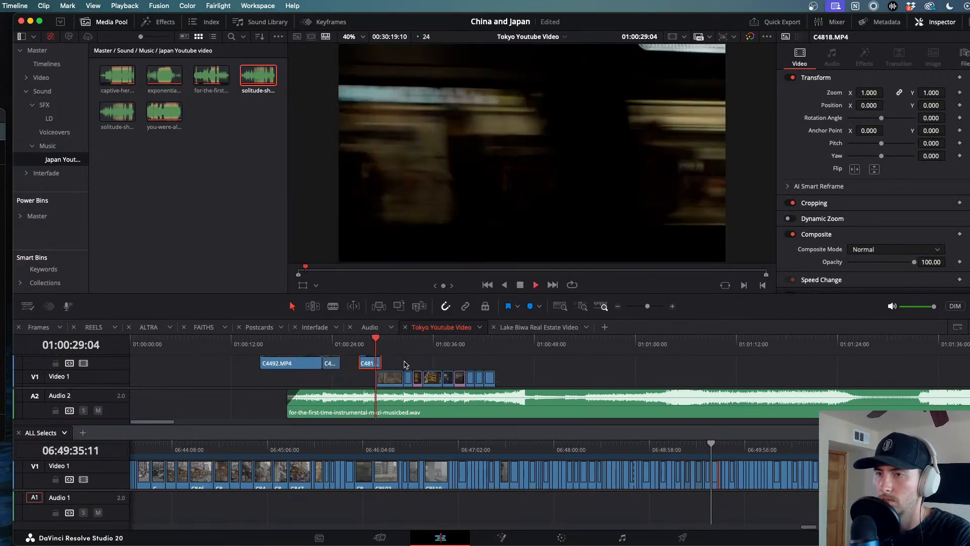
- Rewind the Tokyo Youtube Video timeline to clip C3463 and stabilize the clip in Perspective mode
scroll(404, 364, "down", 1)
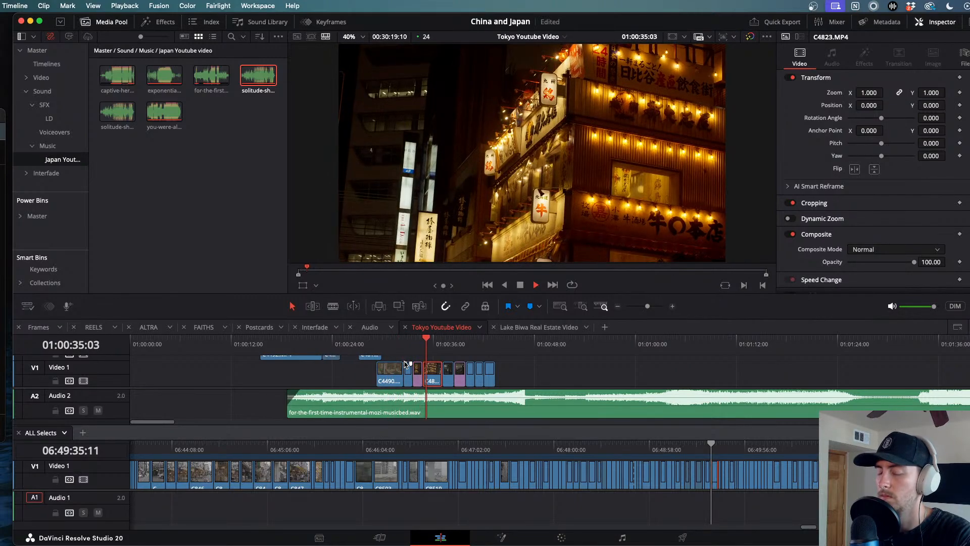
key("j")
key("j")
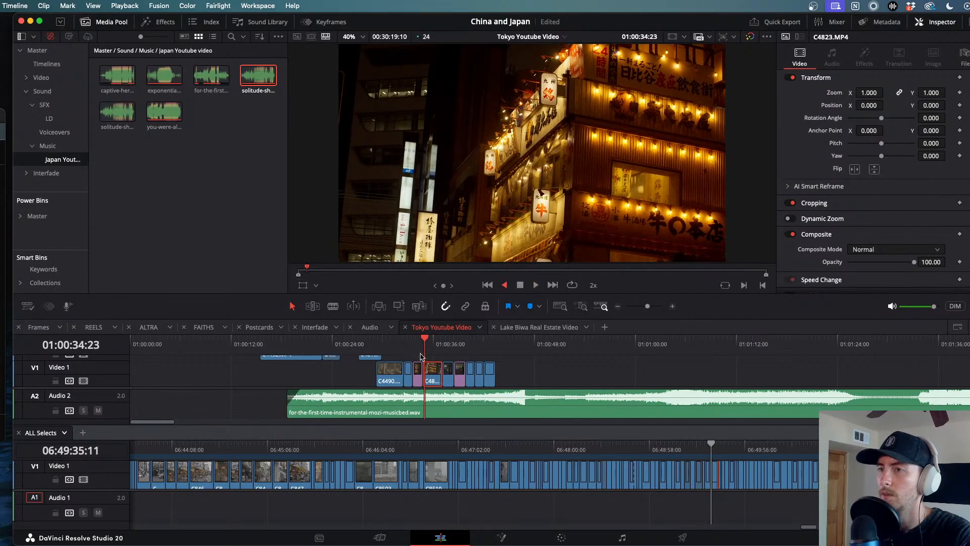
key("k")
scroll(870, 231, "down", 2)
left_click(846, 237)
left_click(876, 253)
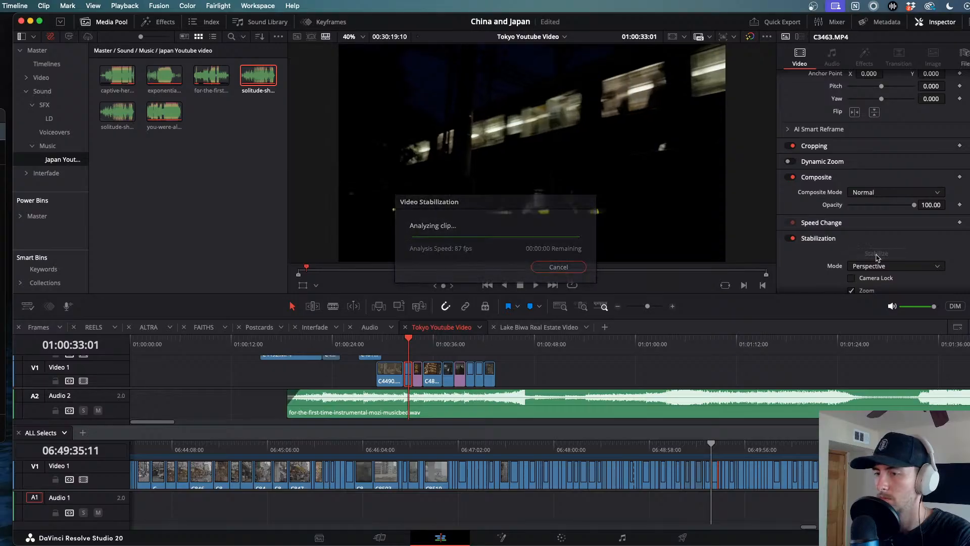
key("l")
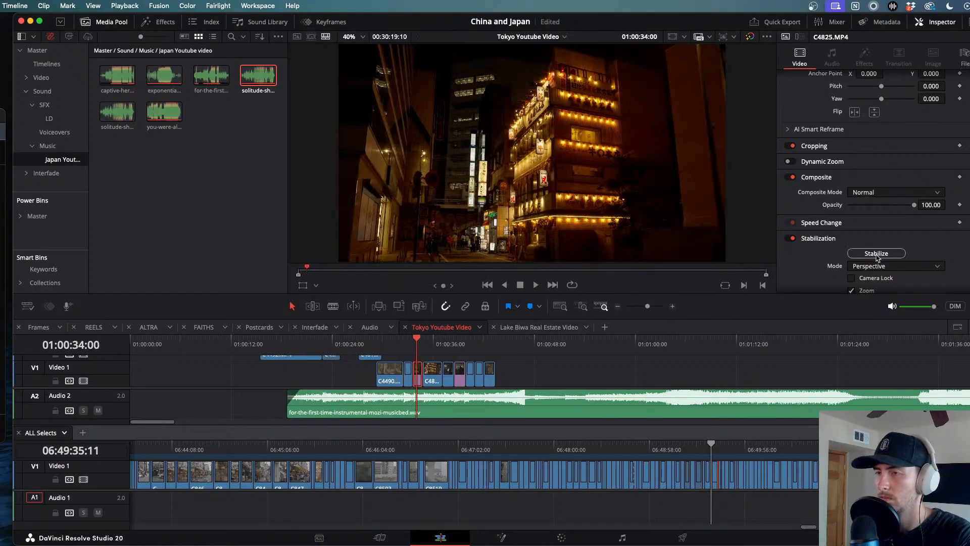
- Adjust clip C3463 by a few frames with its start flush against clip C4490, and play the cut into C4825
left_click(402, 339)
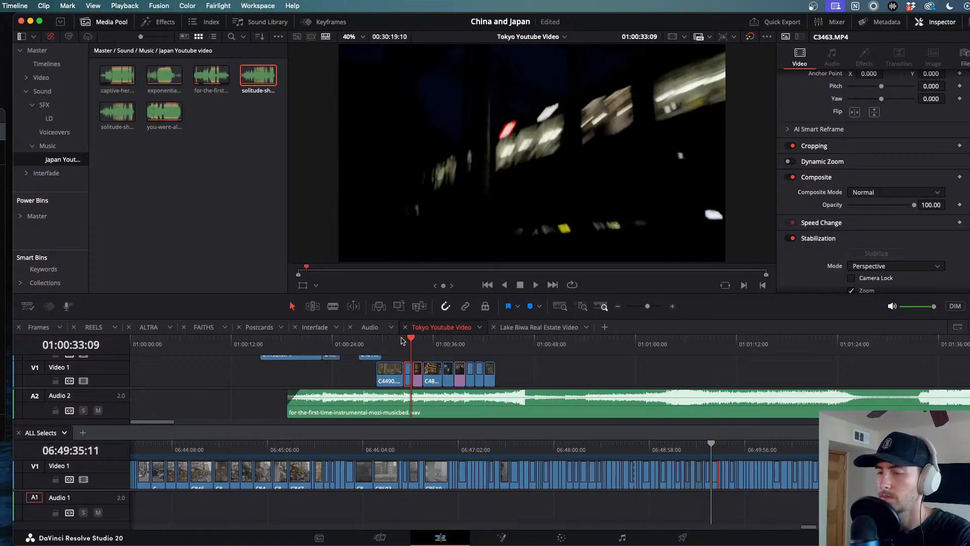
left_click(404, 342)
key("super+equal")
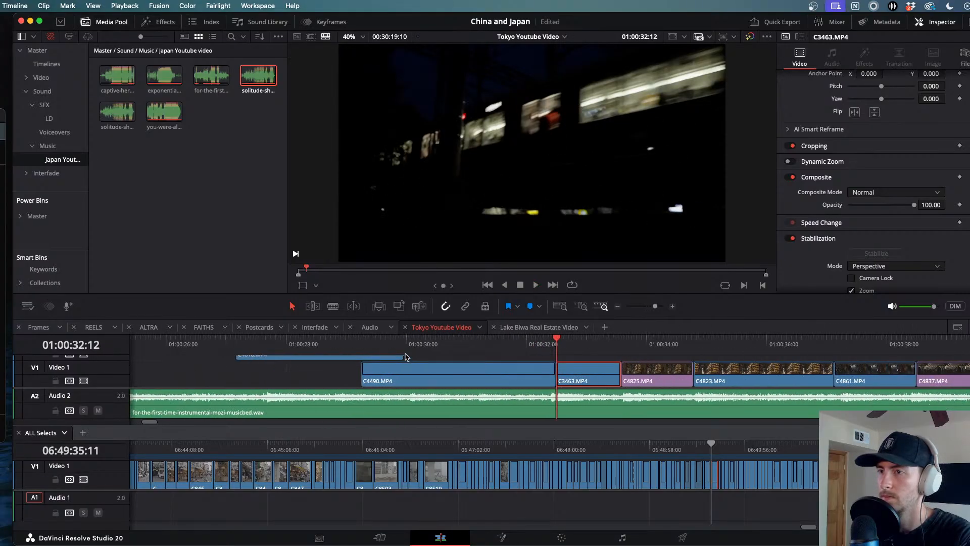
mouse_move(644, 374)
left_mouse_down()
mouse_move(632, 373)
mouse_move(641, 376)
left_mouse_up()
left_click_drag(570, 377, 558, 376)
key("space")
key("j")
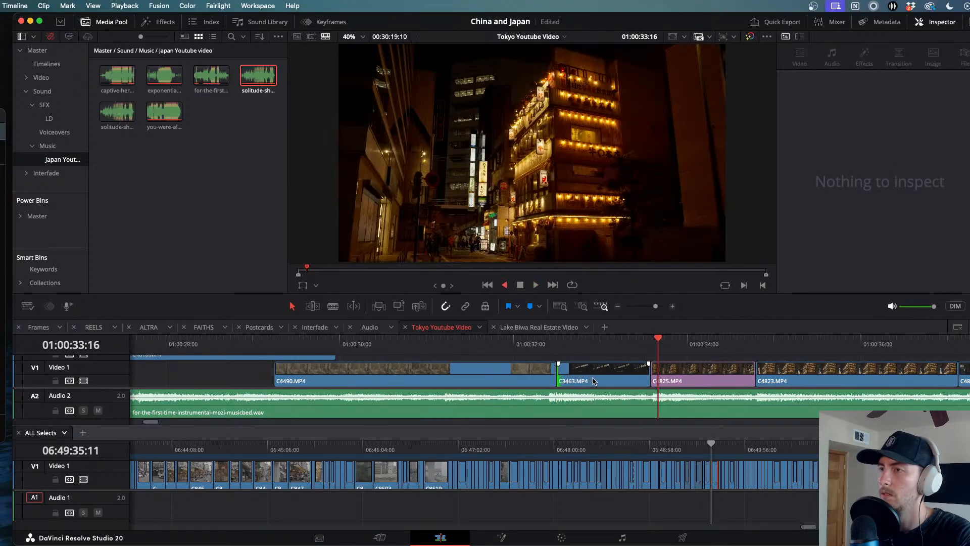
- Stabilize clip C3463 using Similarity mode and play it through into clip C4825
left_click(595, 381)
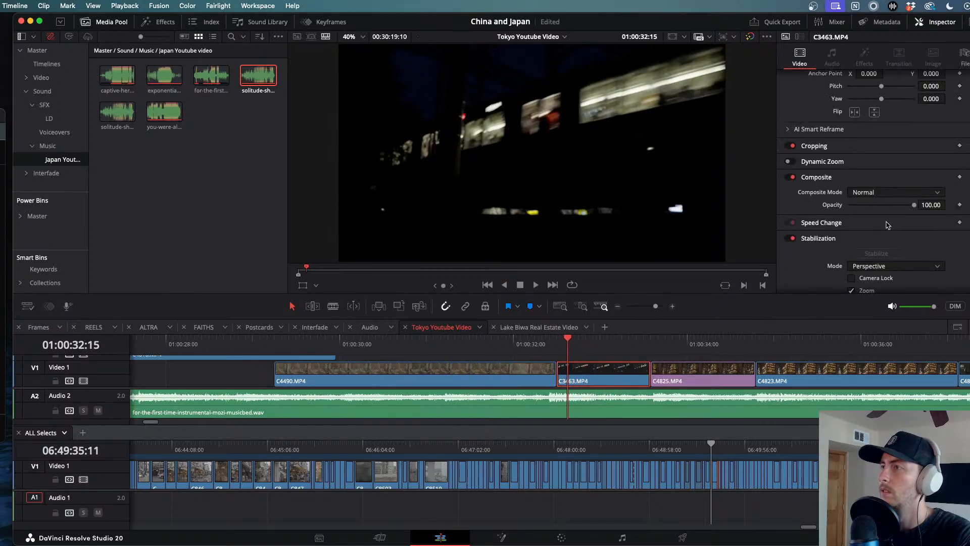
left_click(865, 266)
left_click(867, 286)
left_click(868, 254)
key("space")
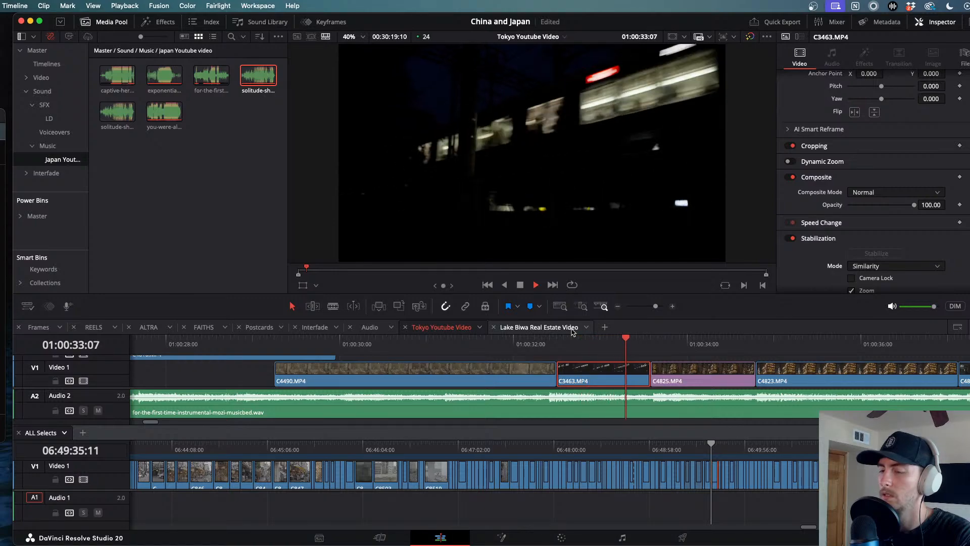
key("space")
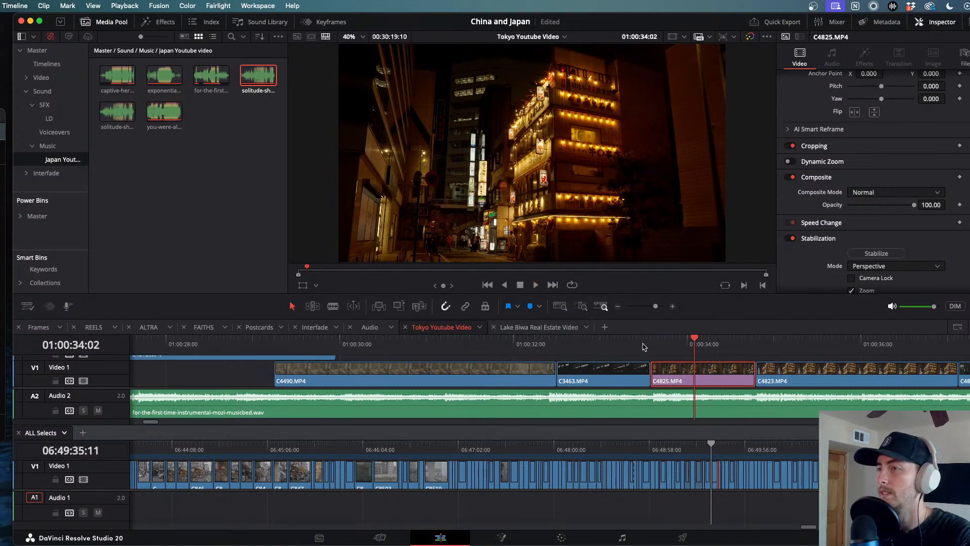
- Readjust clip C3463 between clips C4490 and C4825 on Video 1, and play over its edit points
left_click(593, 346)
left_click(645, 372)
mouse_move(558, 372)
left_mouse_down()
mouse_move(598, 372)
mouse_move(557, 372)
left_mouse_up()
left_click(638, 375)
left_click(577, 339)
key("Up")
key("space")
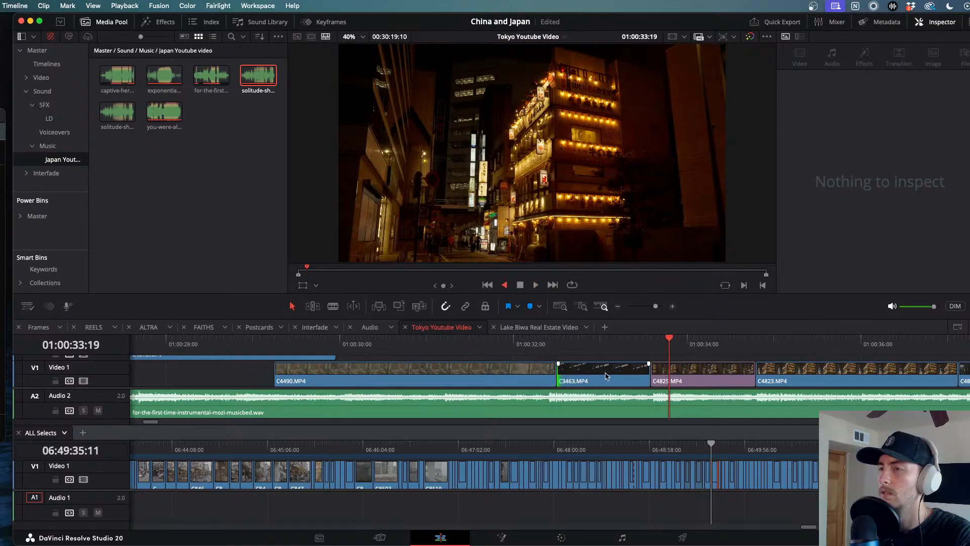
key("j")
key("space")
- Select the readjusted clip C3463, stabilize it again in Similarity mode, and play back the result
left_click(606, 375)
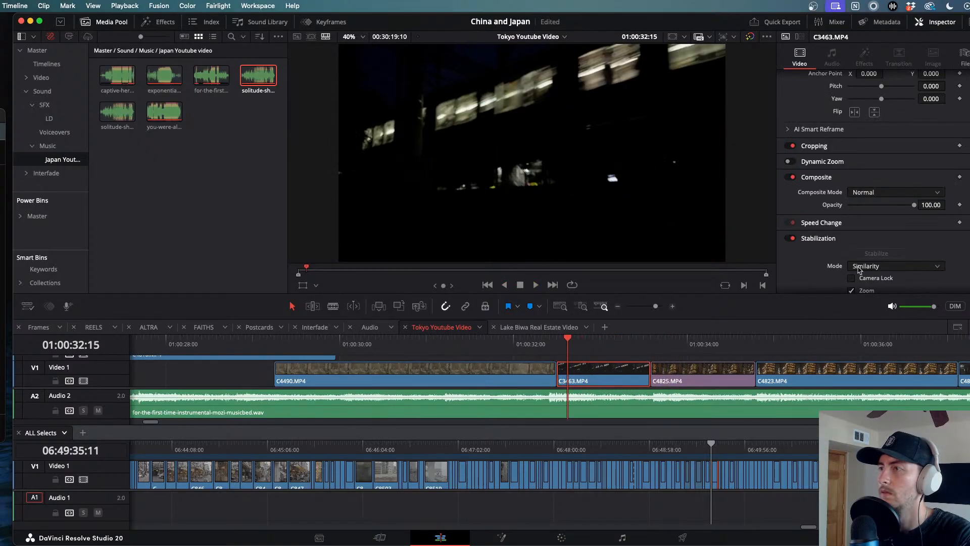
scroll(869, 266, "up", 1)
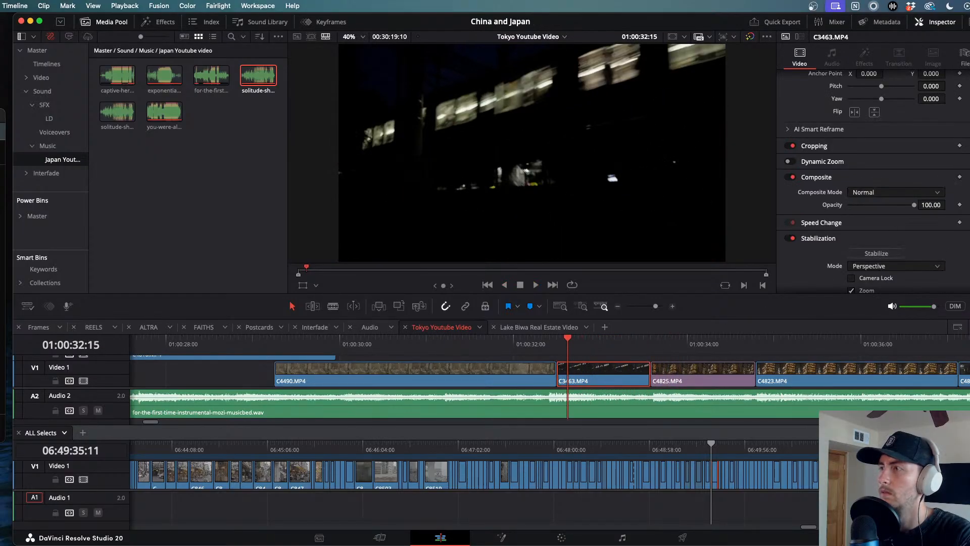
left_click(870, 266)
left_click(866, 290)
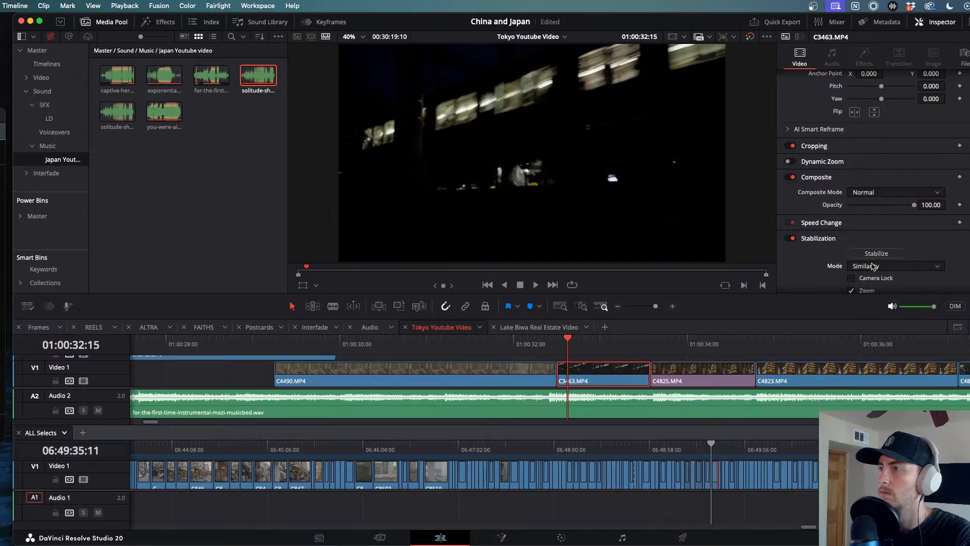
key("space")
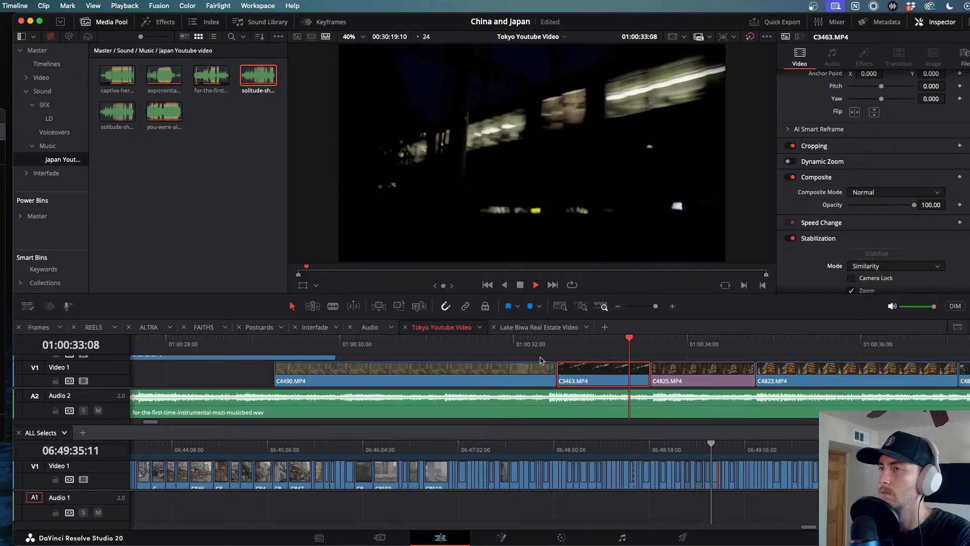
- Play the sequence from the start of clip C3463 through clip C4878 and stop at the end of the cut
left_click(558, 345)
key("space")
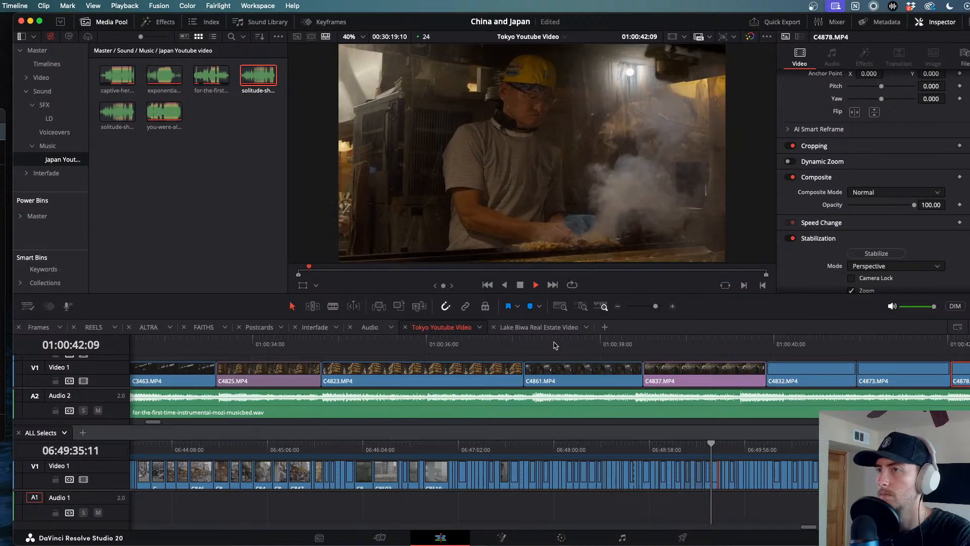
left_click_drag(661, 344, 347, 348)
key("space")
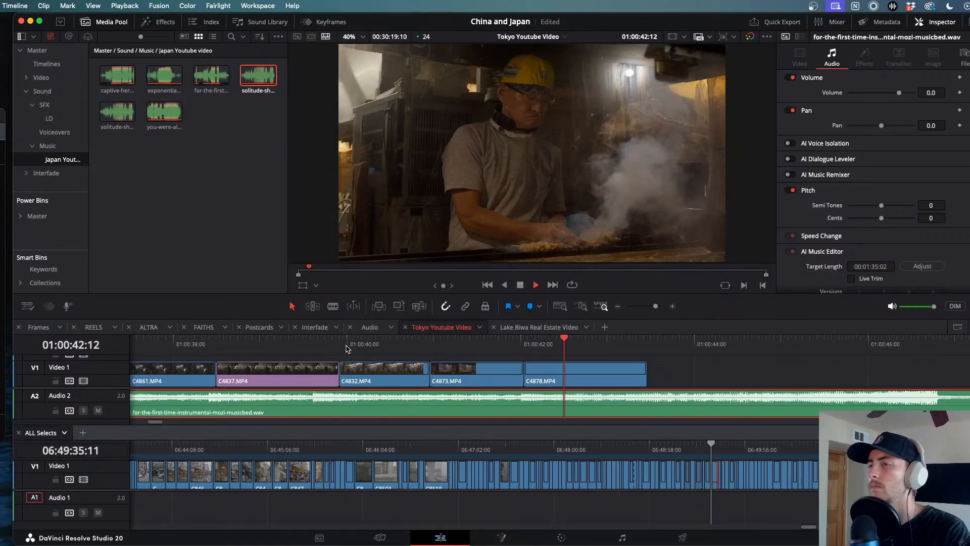
key("j")
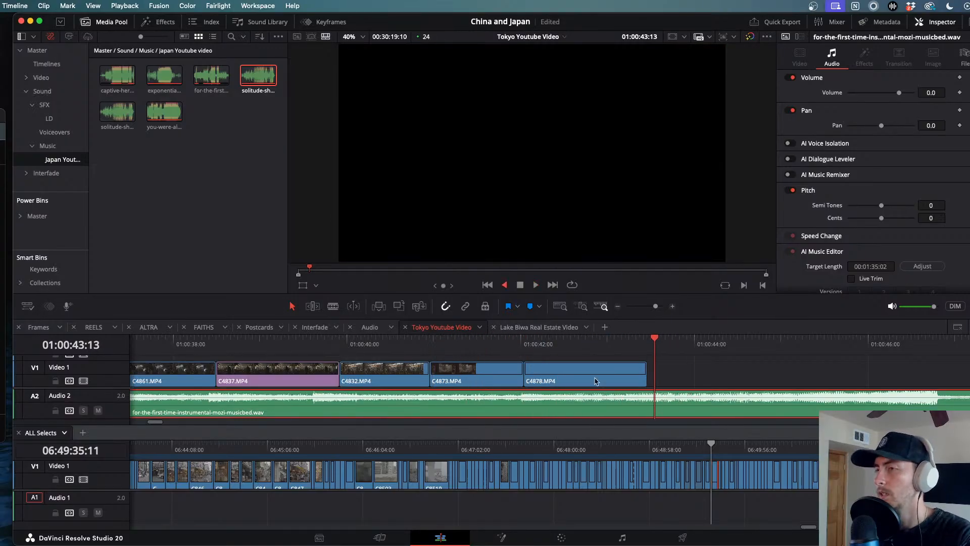
key("k")
- Scrub through the TOKYO section of All Selects to about 06:51, then back to the walkway clip at 06:45:52, looking for the next shot
left_click(711, 443)
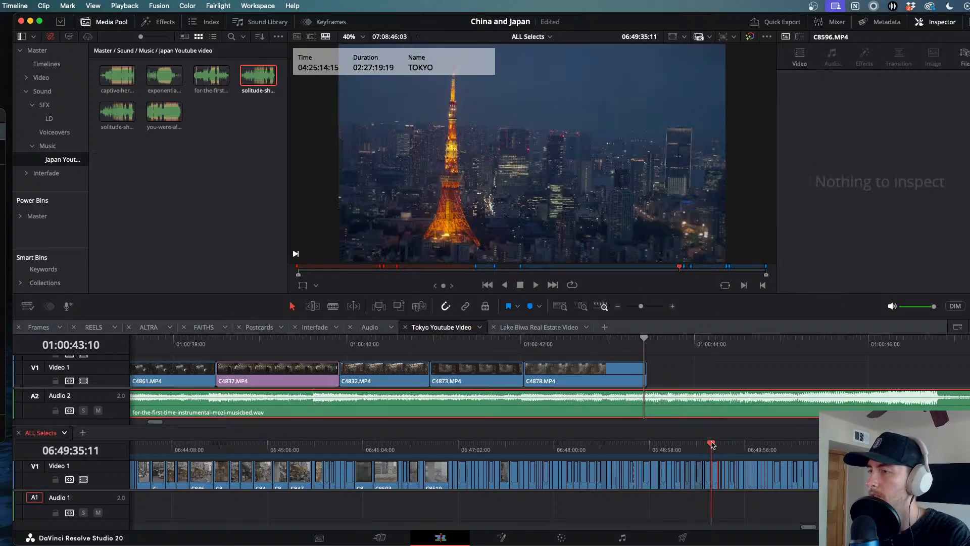
left_click_drag(711, 443, 853, 444)
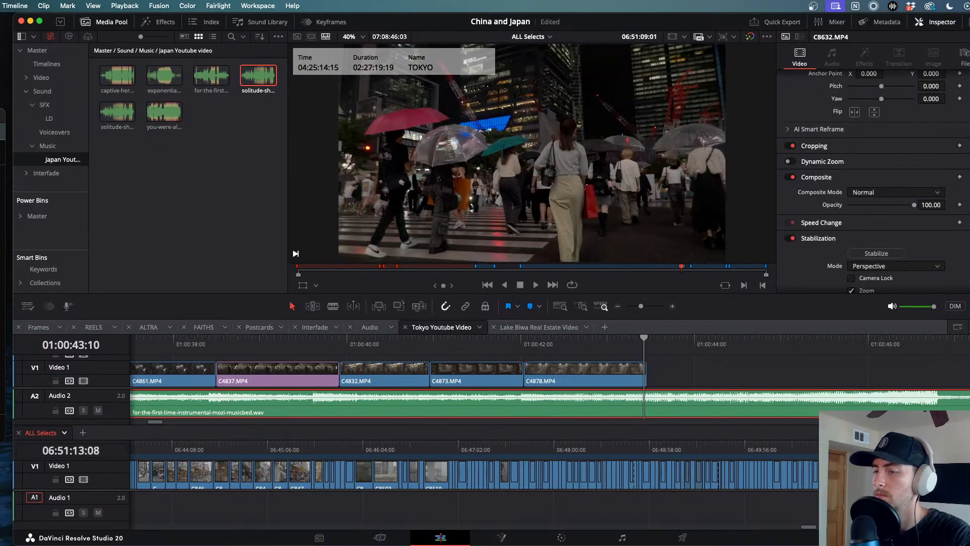
scroll(872, 445, "right", 6)
left_click_drag(576, 448, 291, 476)
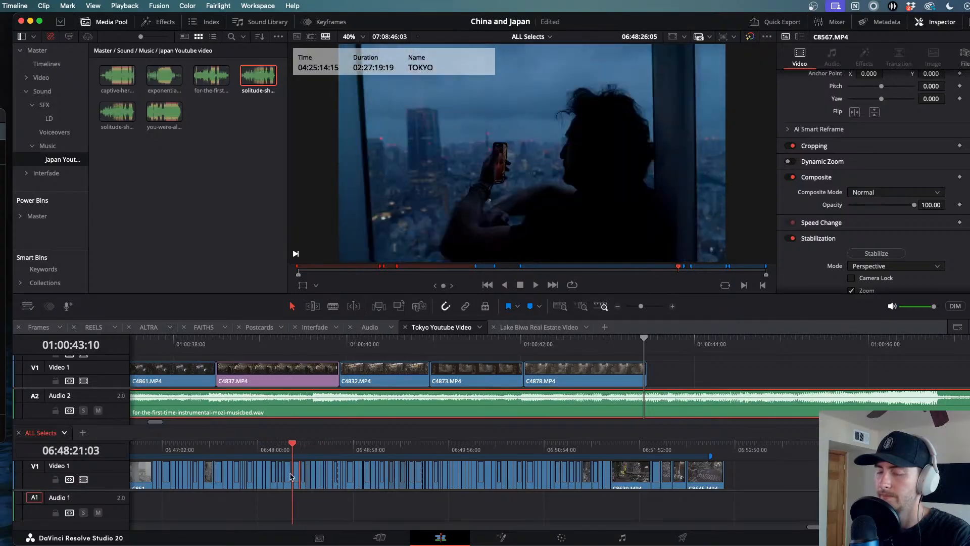
scroll(291, 476, "left", 5)
left_click_drag(525, 445, 399, 453)
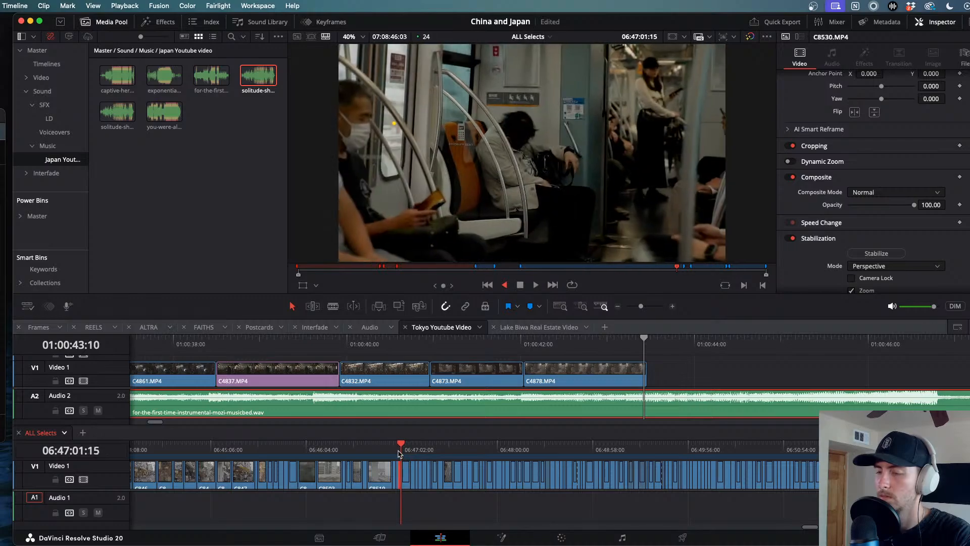
left_click_drag(399, 453, 285, 463)
key("space")
key("space")
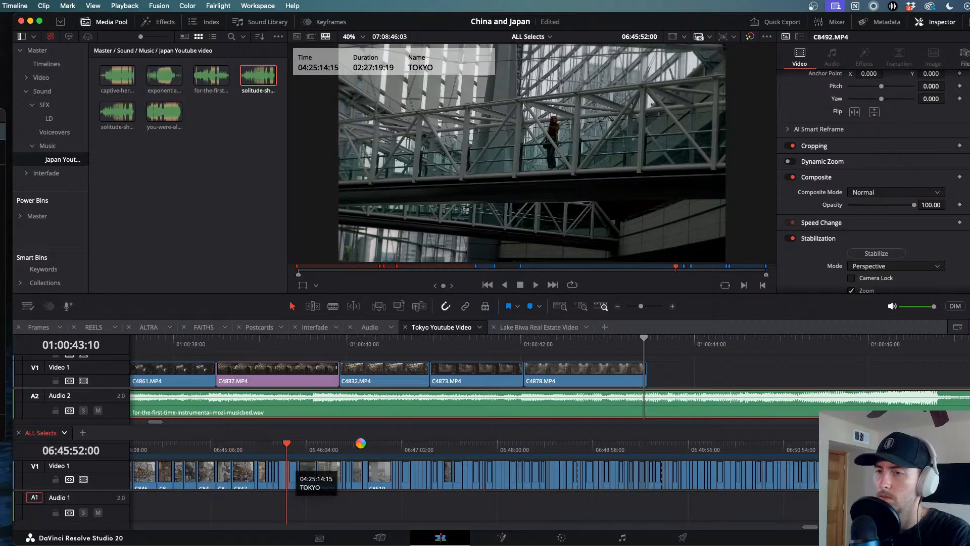
- Scrub forward in All Selects to clip C8639 of the train bridge at night and play it
left_click_drag(285, 463, 481, 465)
scroll(483, 466, "down", 5)
scroll(482, 466, "left", 2)
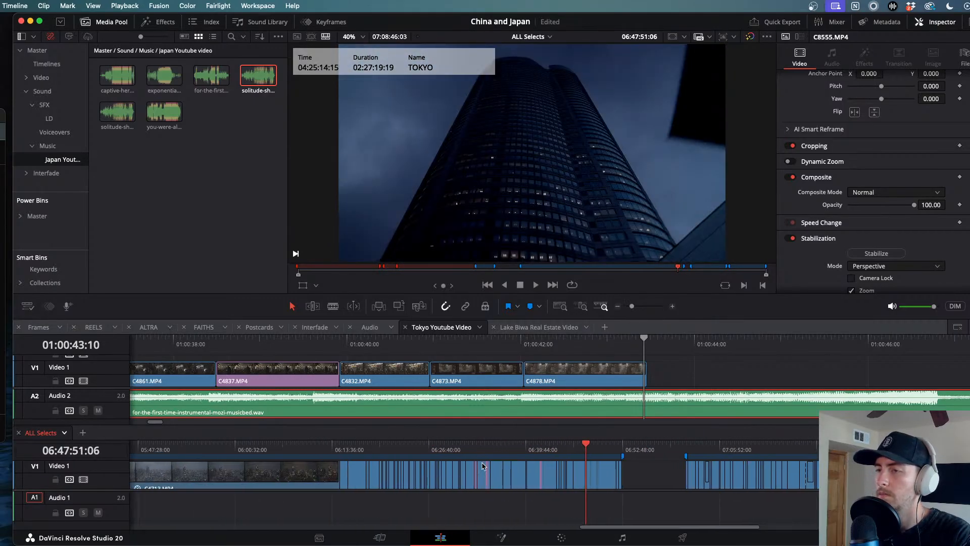
left_click(604, 447)
left_click_drag(604, 447, 622, 453)
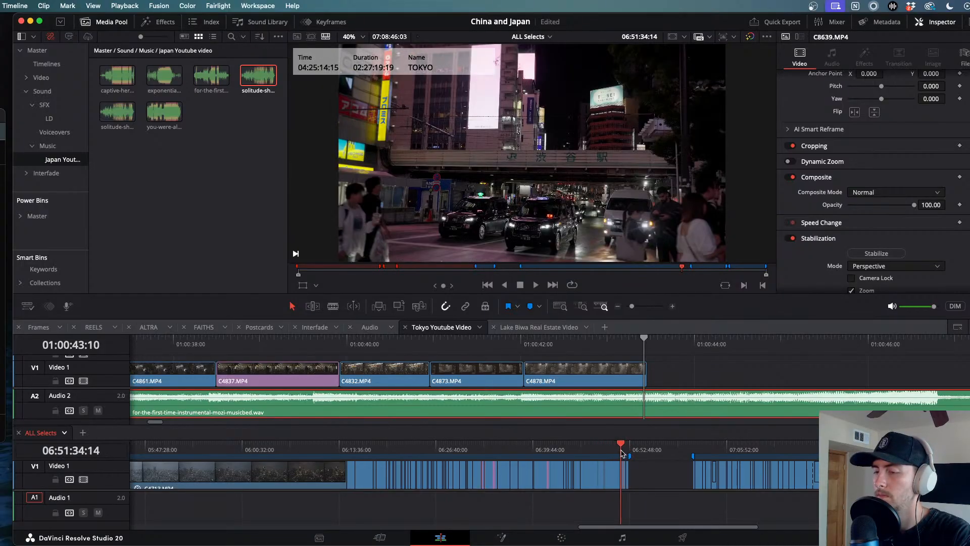
key("space")
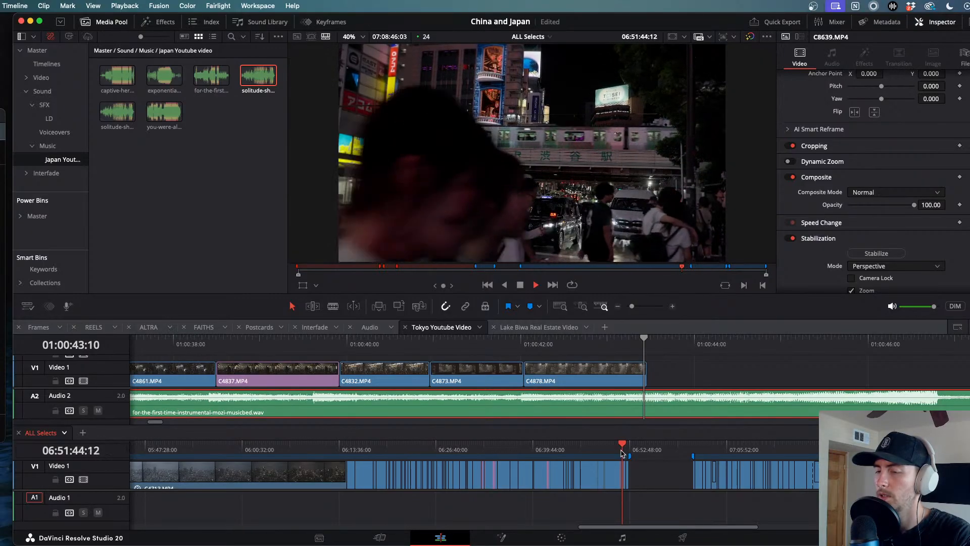
key("space")
- Split clip C8639 at 06:51:46:19 in All Selects, place its first part directly after clip C4878 in the Tokyo timeline, and play it
scroll(624, 470, "left", 5)
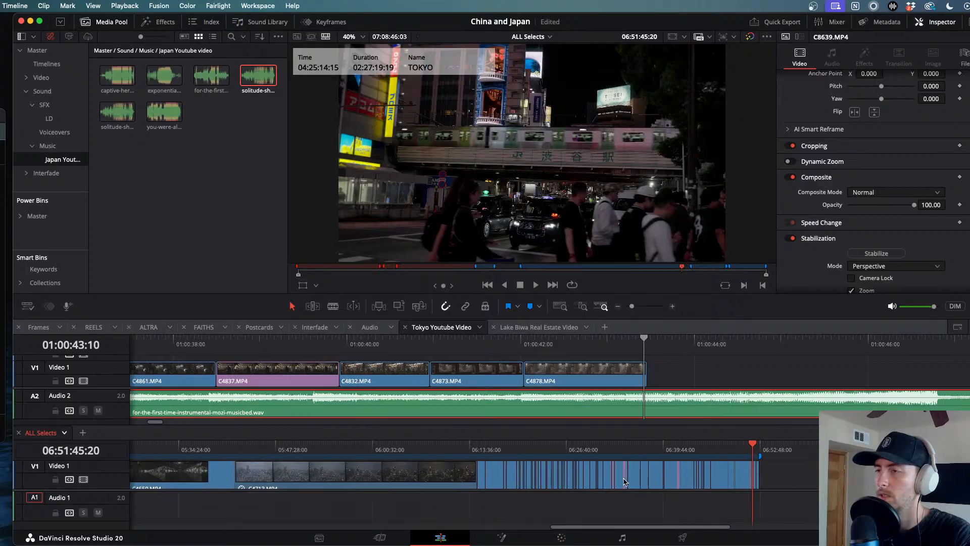
scroll(624, 480, "up", 6)
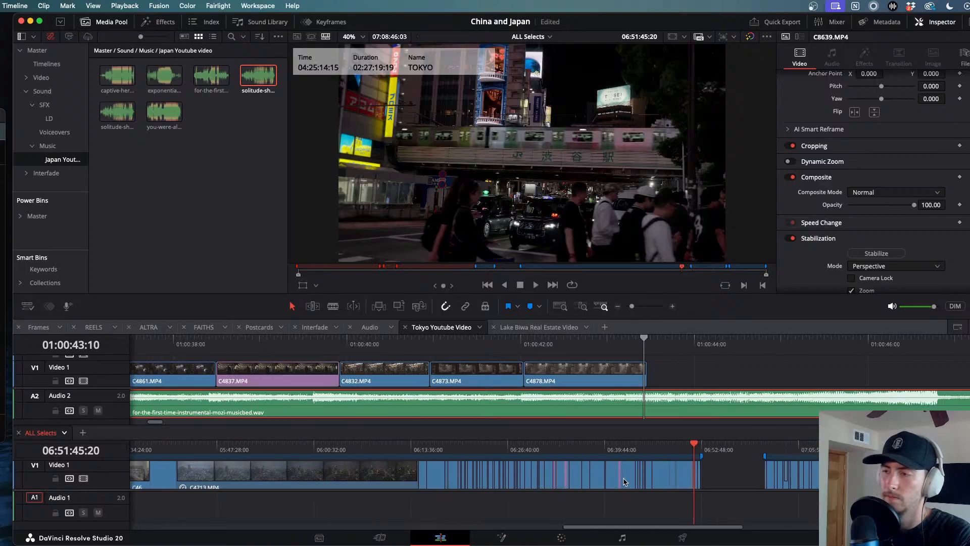
left_click_drag(556, 457, 535, 462)
key("space")
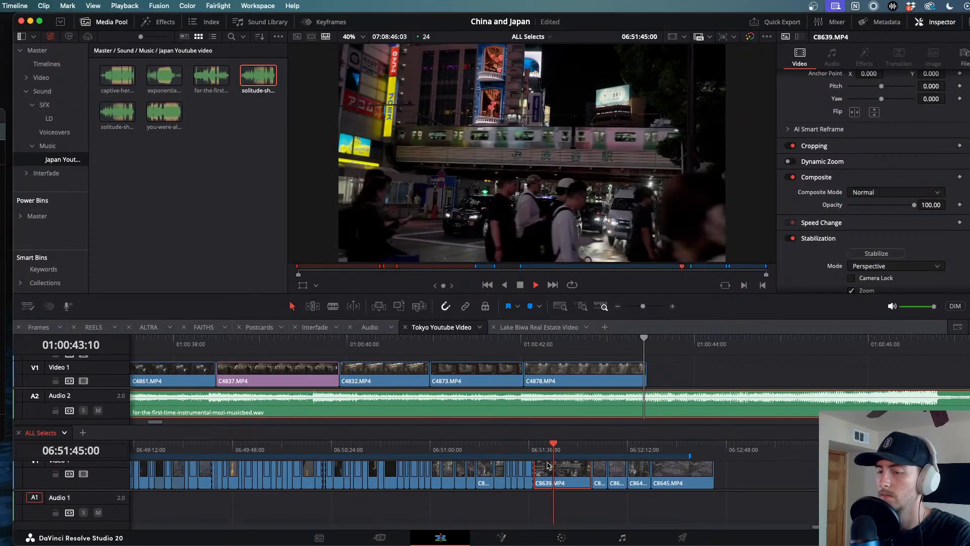
key("super+b")
left_click_drag(545, 472, 647, 381)
key("space")
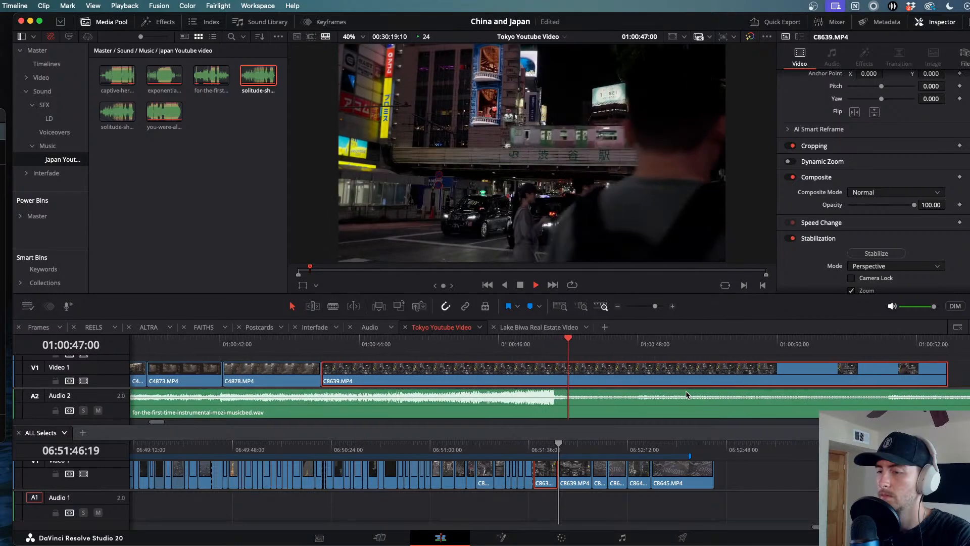
- Move clip C8639 on Video 1 to start at the music drop around 01:00:47, and play it from just before the drop
key("super+minus")
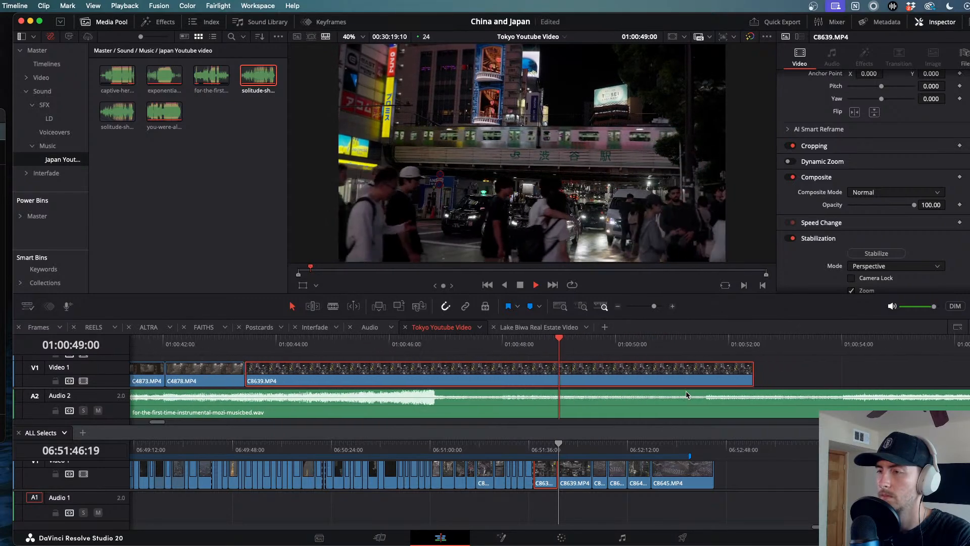
key("super+minus")
key("super+minus")
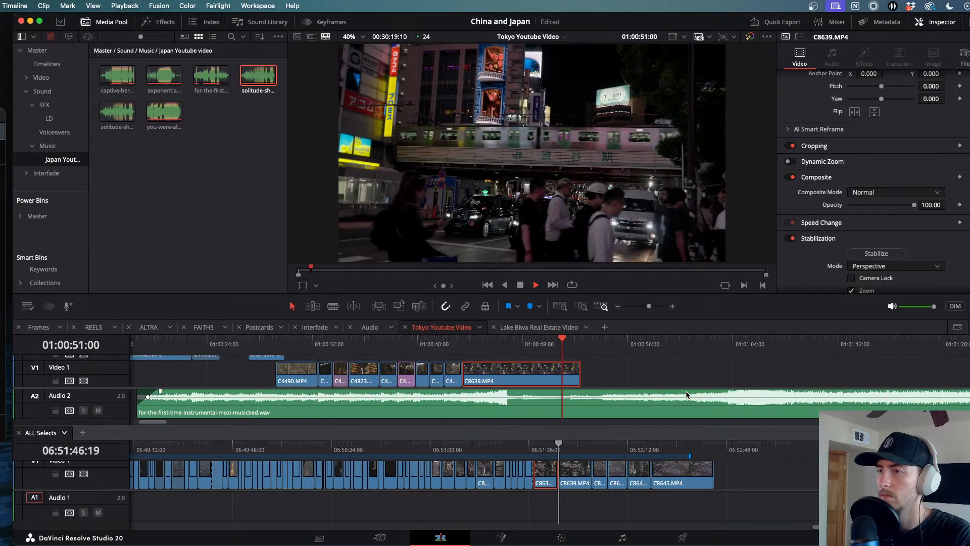
key("super+minus")
left_click(686, 395)
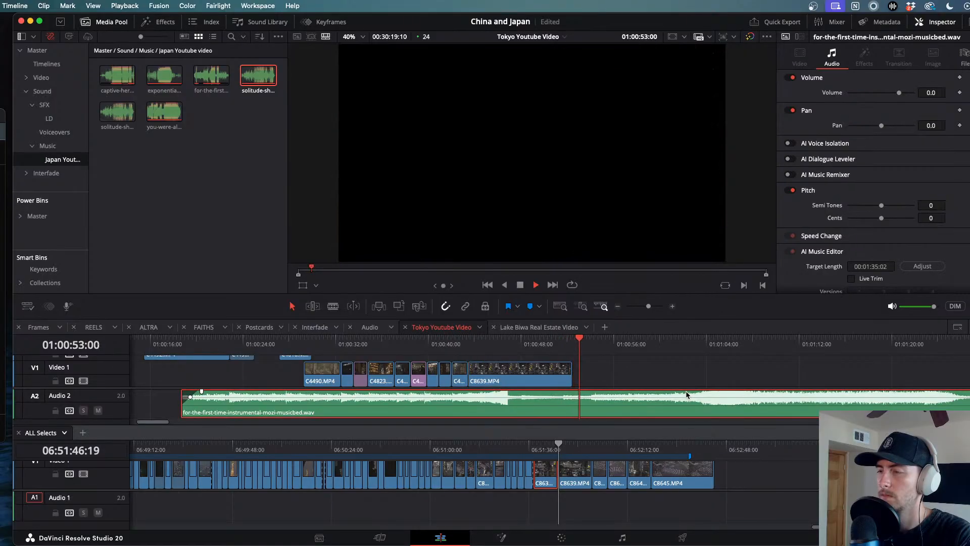
left_click_drag(564, 380, 595, 390)
left_click(507, 346)
left_click_drag(507, 347, 497, 347)
key("space")
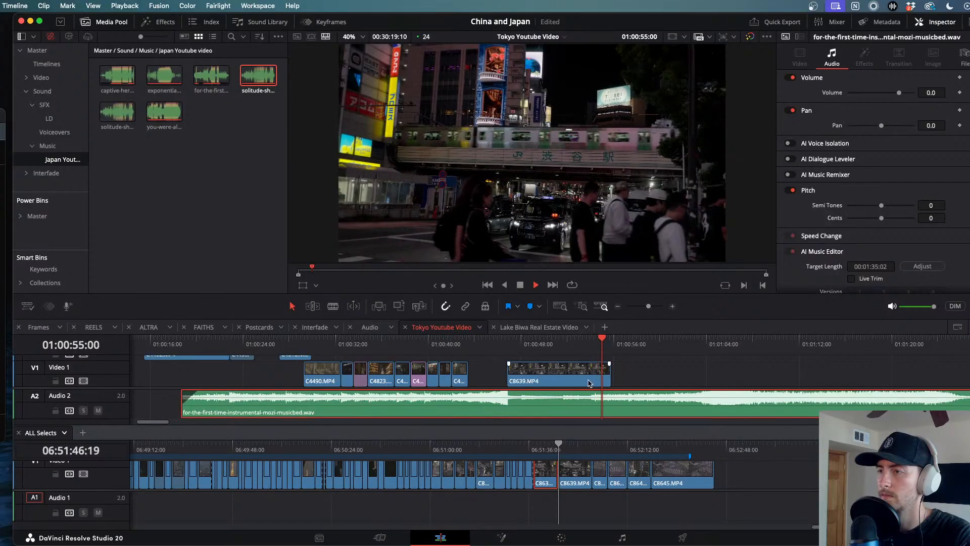
key("j")
key("j")
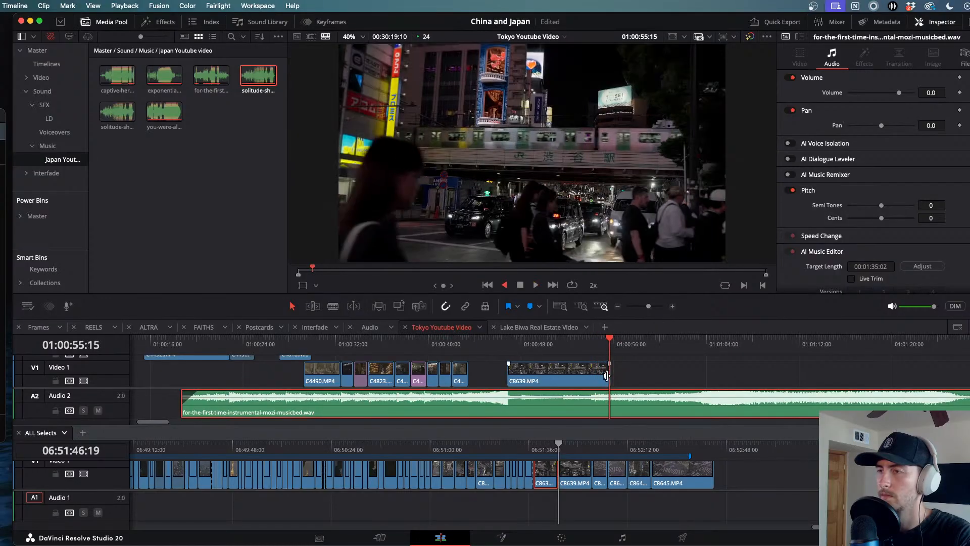
- Try ending clip C8639 at about 01:00:54:07, then extending it to about 01:01:01, and play it against the music
left_click_drag(607, 375, 590, 373)
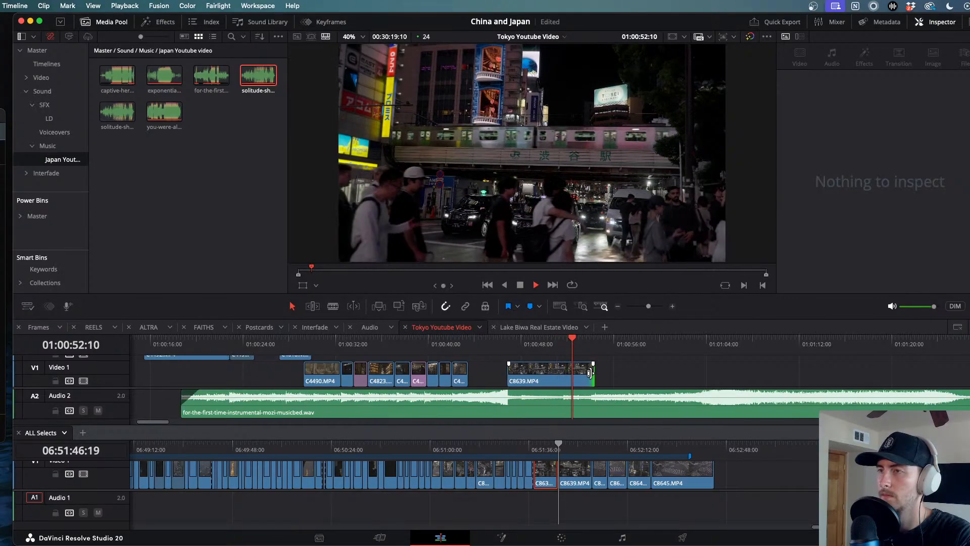
key("super+minus")
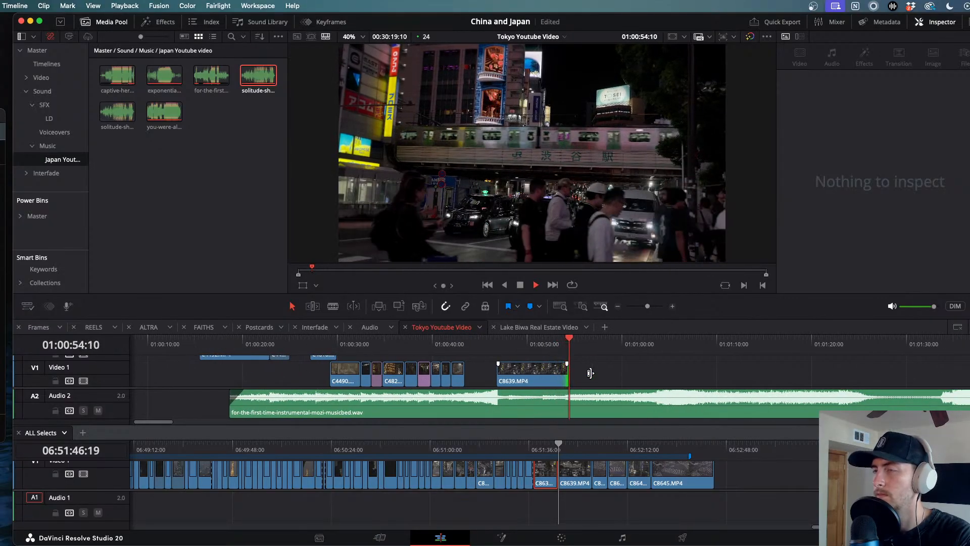
left_click_drag(567, 373, 630, 376)
key("space")
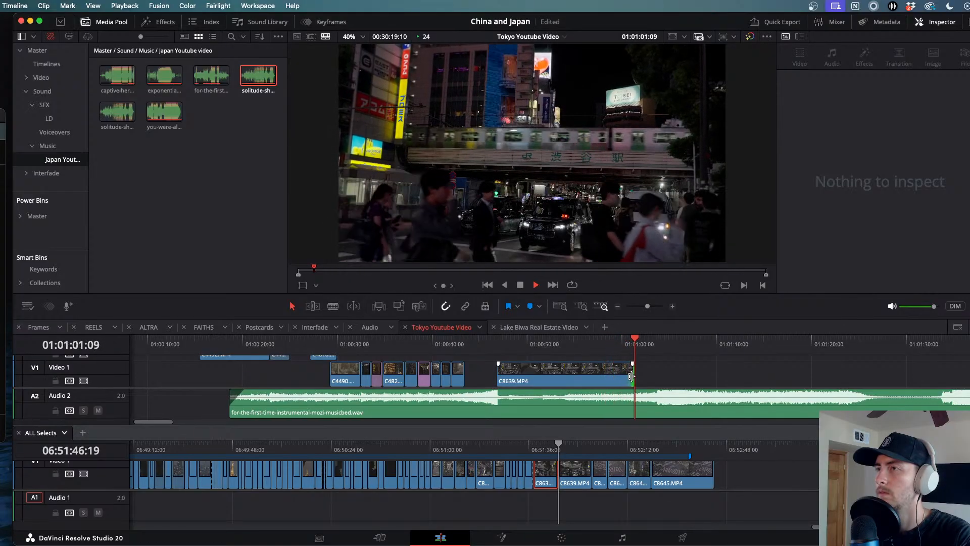
key("j")
key("j")
key("k")
- Play clip C8639 from around the music drop and trim its end to about 01:00:53:17 on Video 1
left_click_drag(628, 375, 494, 349)
key("j")
left_click_drag(501, 371, 465, 339)
key("space")
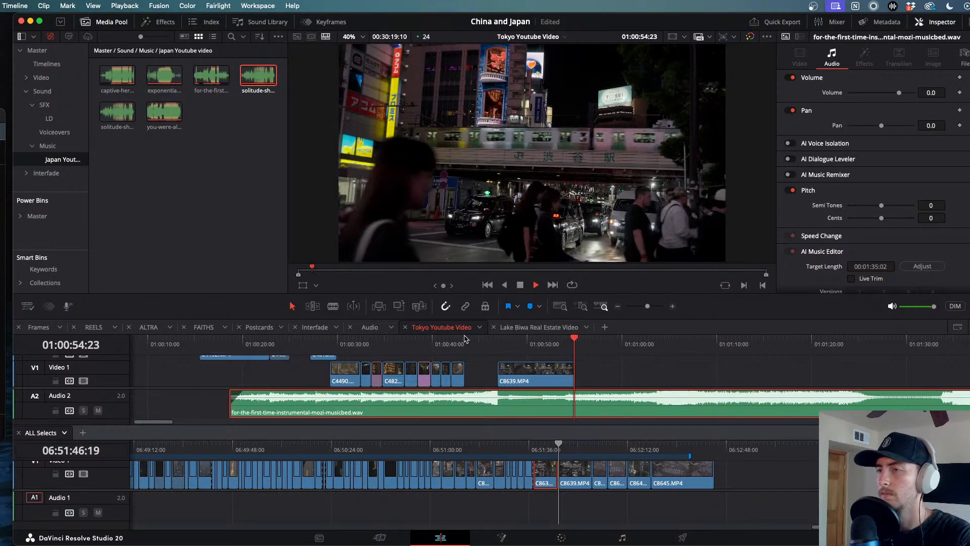
left_click(574, 373)
left_click_drag(575, 373, 562, 373)
key("space")
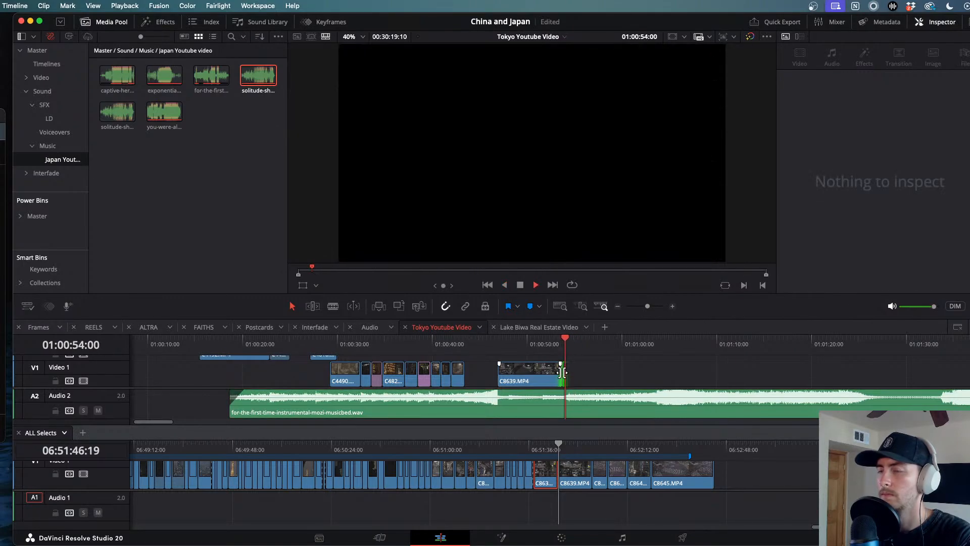
key("space")
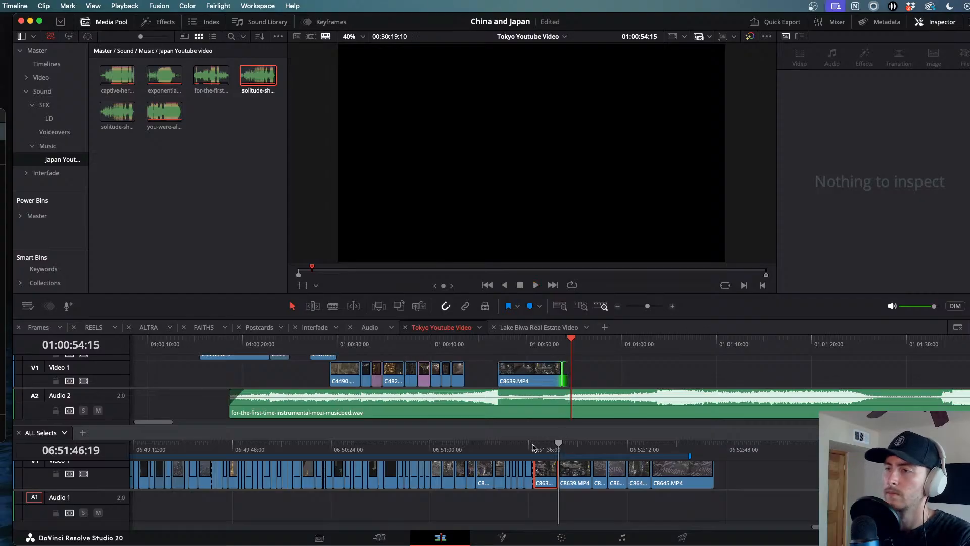
- Place the overhead crossing shot C8645 from about 06:52:24 in All Selects directly after C8639, ending at about 01:00:57:05
left_click(533, 448)
left_click_drag(539, 447, 663, 464)
key("space")
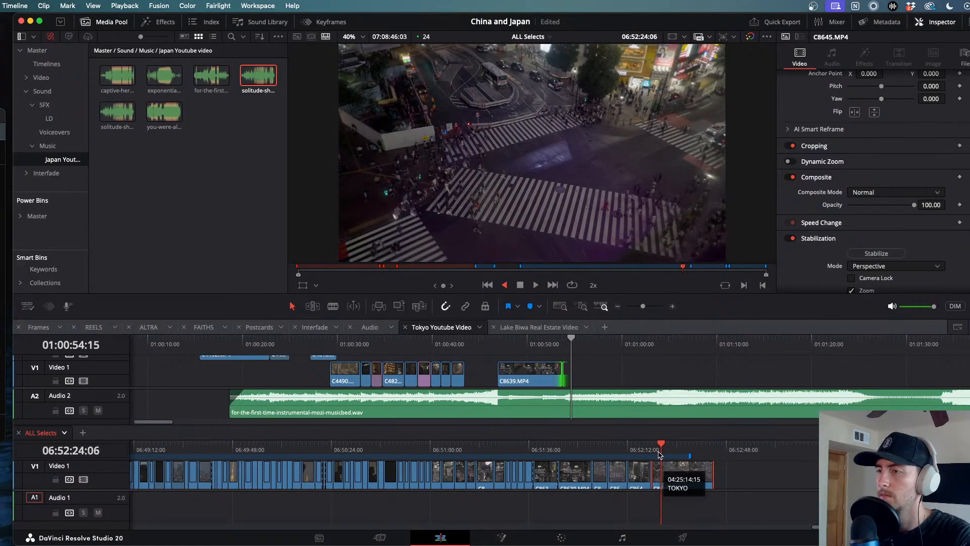
left_click_drag(661, 457, 594, 374)
key("space")
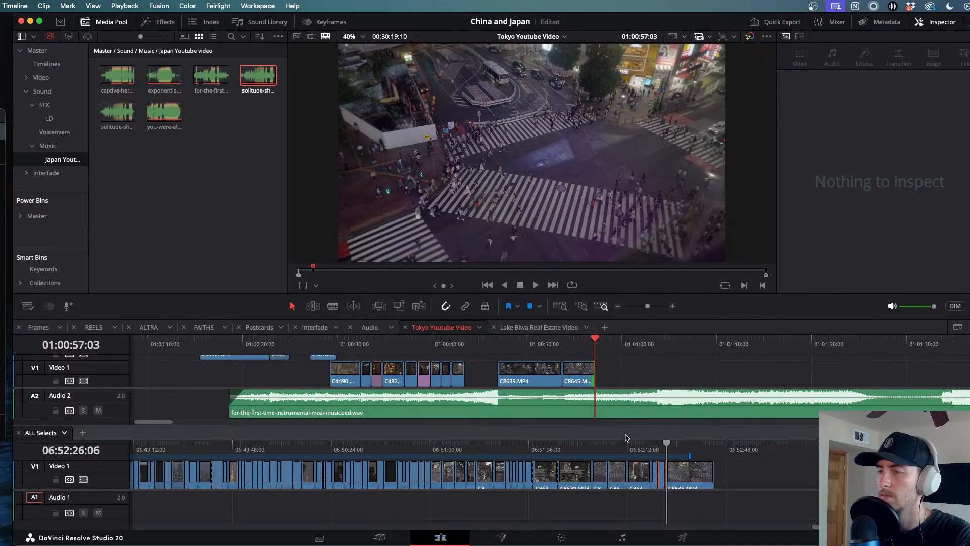
- Scrub back through the TOKYO section of All Selects from about 06:52 to the night crossing clip C4728 at 06:16:43
scroll(637, 471, "down", 2)
scroll(636, 470, "down", 3)
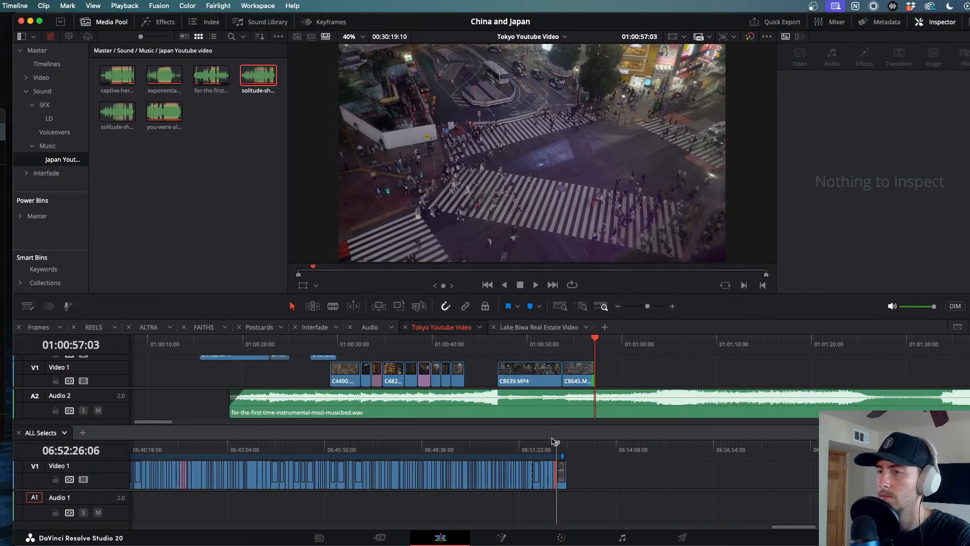
left_click_drag(441, 449, 288, 449)
scroll(289, 458, "left", 5)
left_click_drag(606, 449, 407, 465)
scroll(407, 465, "left", 4)
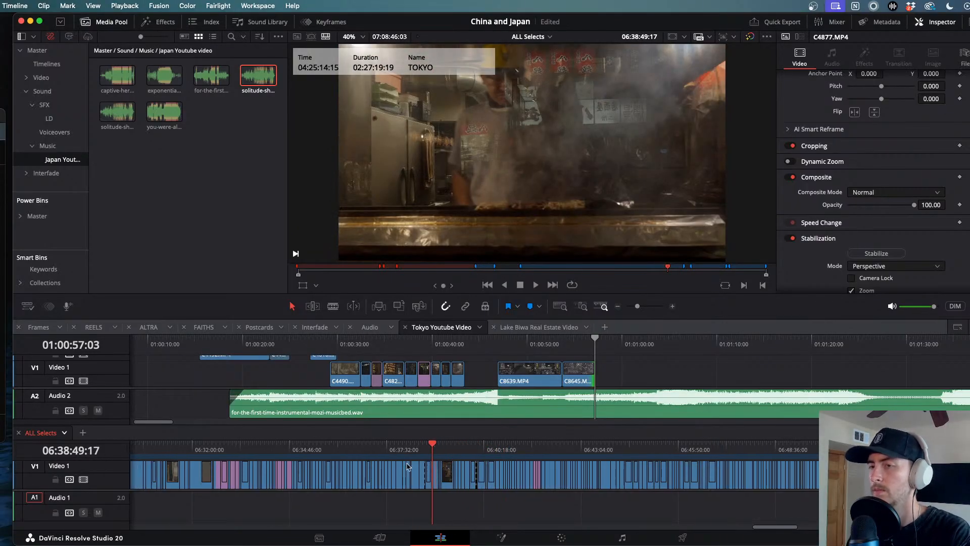
left_click_drag(467, 445, 318, 458)
scroll(317, 461, "left", 3)
scroll(317, 461, "left", 5)
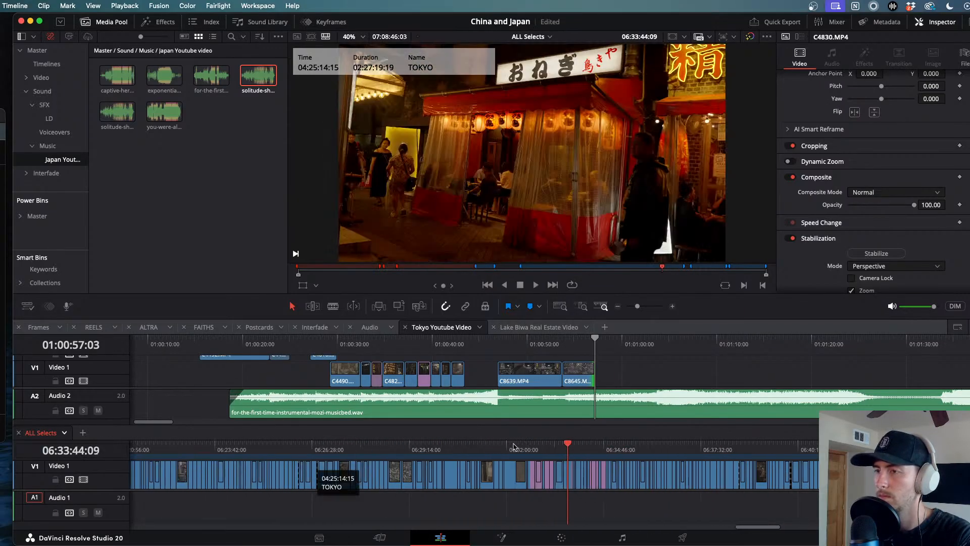
left_click_drag(553, 449, 346, 463)
scroll(347, 465, "left", 5)
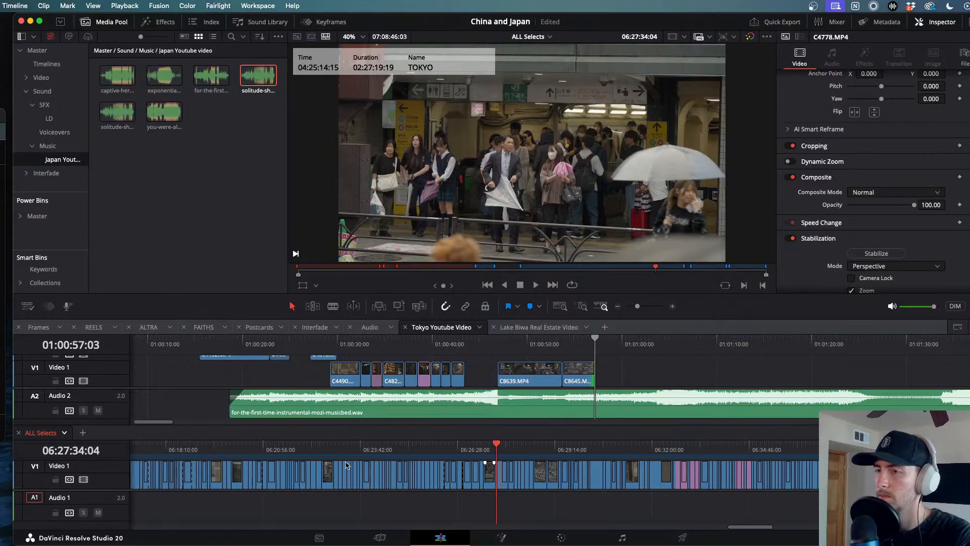
left_click_drag(574, 446, 281, 476)
scroll(281, 476, "left", 5)
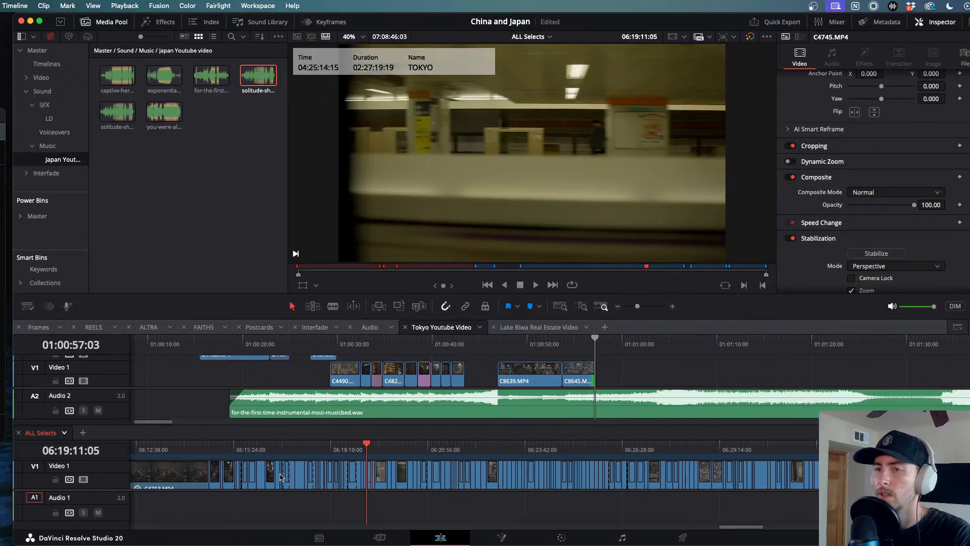
left_click_drag(438, 446, 353, 454)
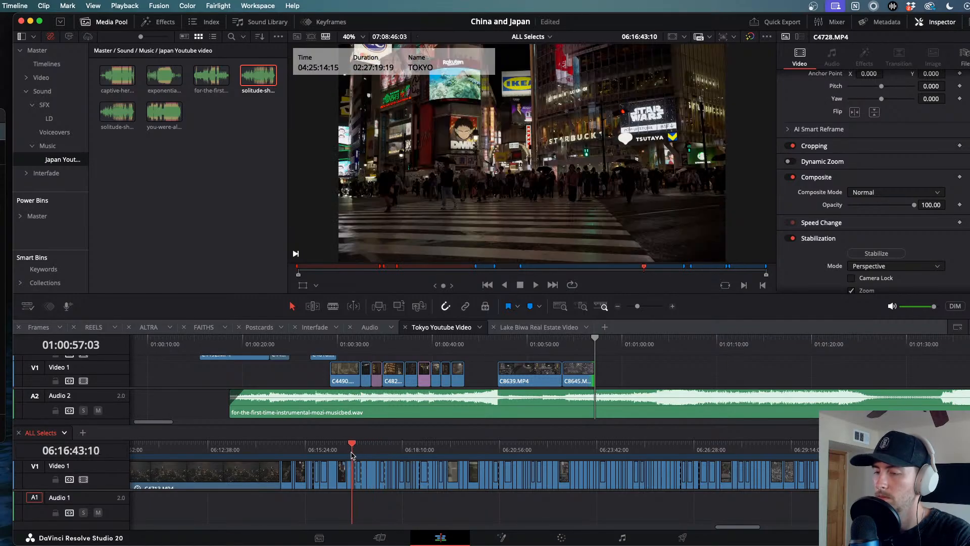
- Play clip C4728 in All Selects and place its part around 06:16:46 on Video 1 after C8645
key("space")
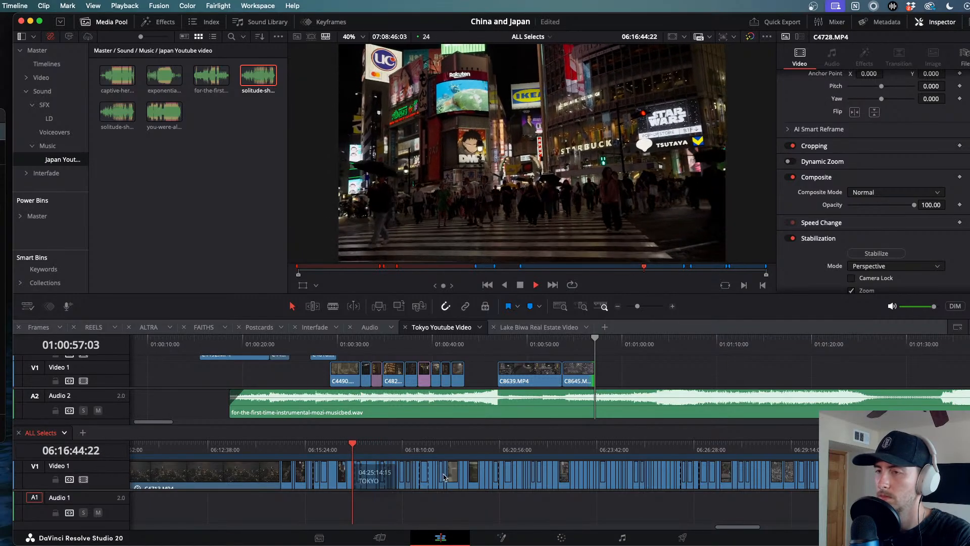
scroll(435, 471, "up", 5)
scroll(429, 477, "up", 3)
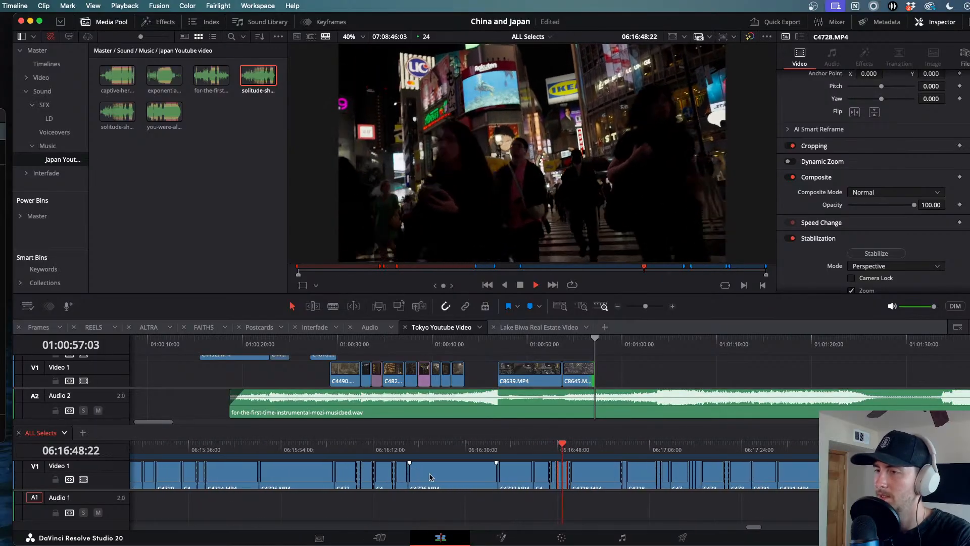
key("j")
key("j")
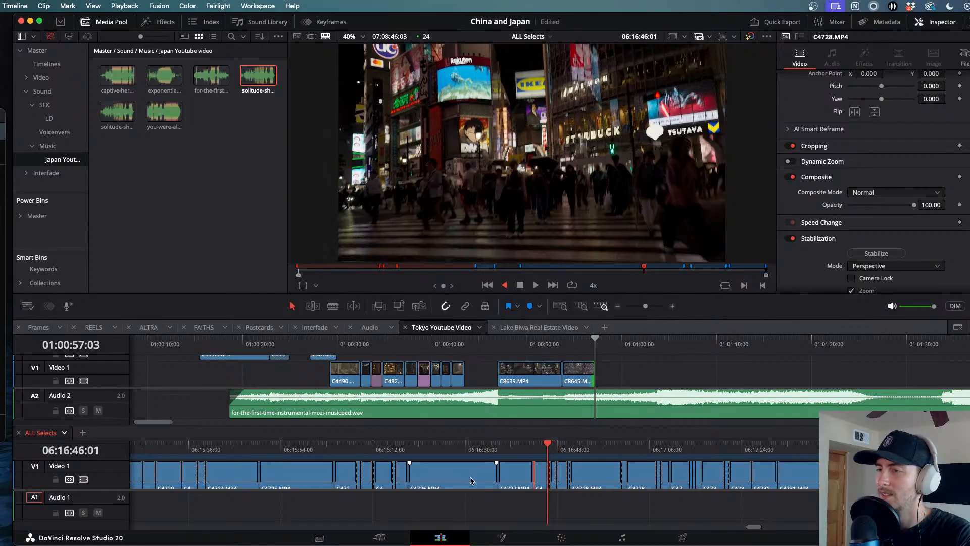
key("k")
left_click_drag(554, 472, 612, 390)
- Extend clip C4728's start back to the end of C8645 and its end to about 01:01:01:19, and play it
scroll(674, 382, "up", 5)
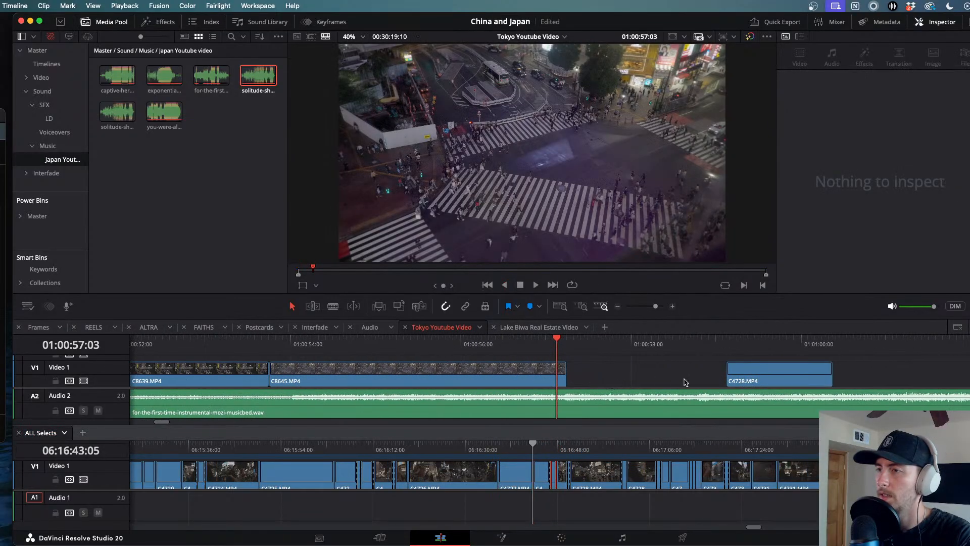
left_click_drag(727, 374, 567, 374)
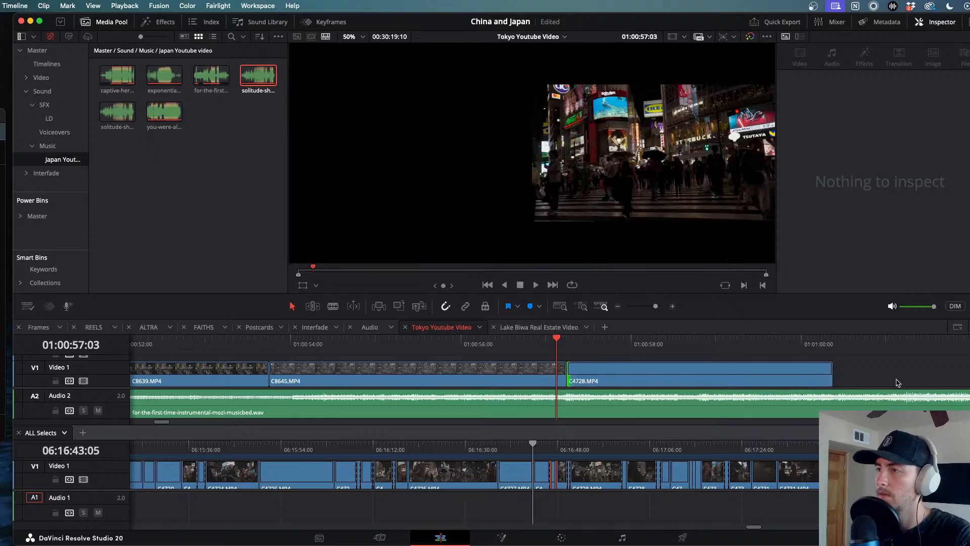
left_click_drag(832, 382, 954, 385)
key("space")
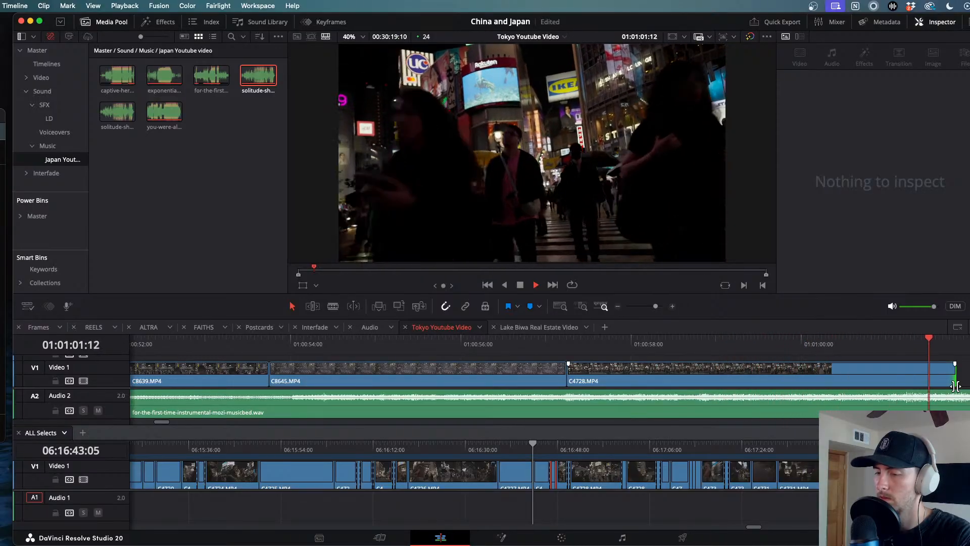
- Review clip C4728 against the music and trim its end back to about 01:00:59:20
key("super+minus")
key("j")
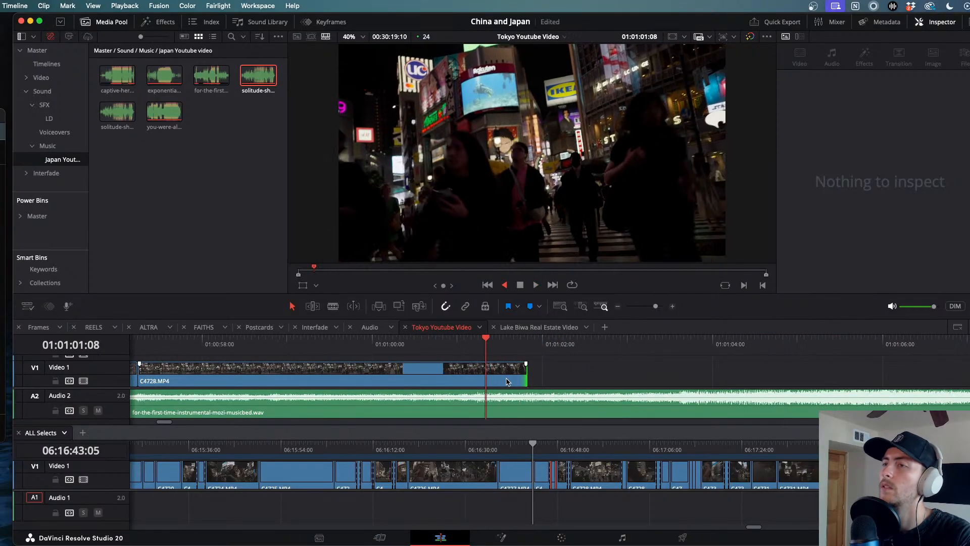
key("super+minus")
key("super+minus")
key("super+minus")
key("k")
left_click_drag(446, 374, 367, 343)
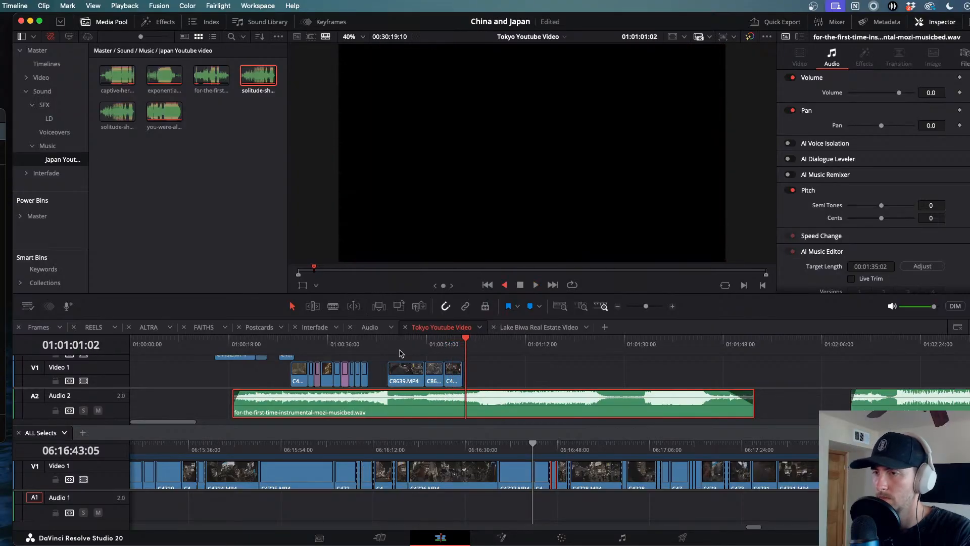
left_click(453, 371)
scroll(453, 371, "up", 5)
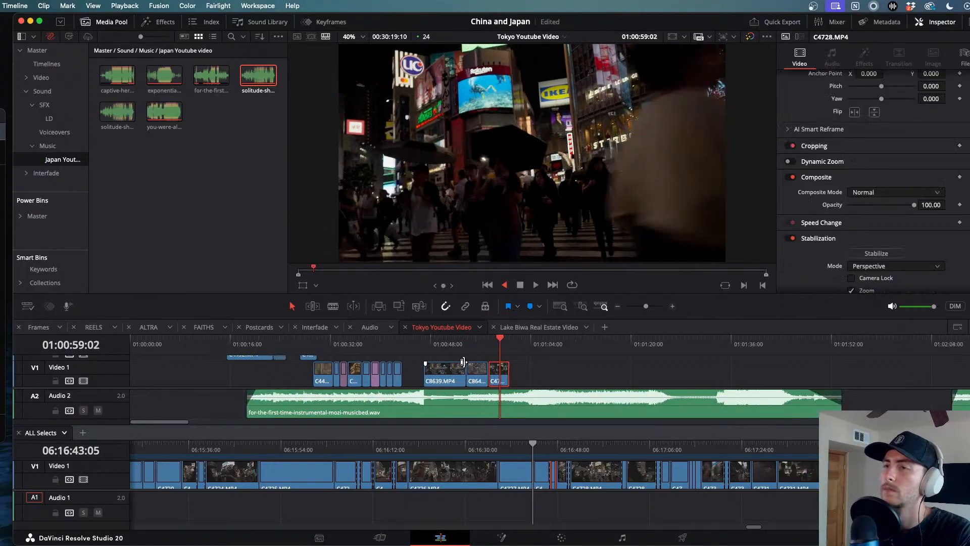
key("k")
left_click(573, 379)
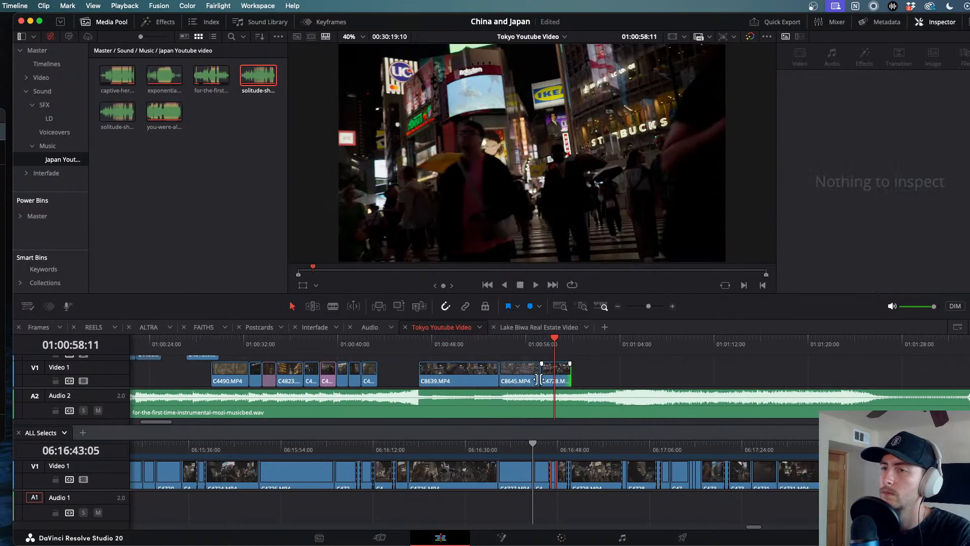
- Play the Tokyo sequence from about 01:00:16 through the end of clip C4728, then replay its last shots
scroll(505, 374, "left", 5)
left_click(442, 343)
left_click_drag(442, 349, 282, 350)
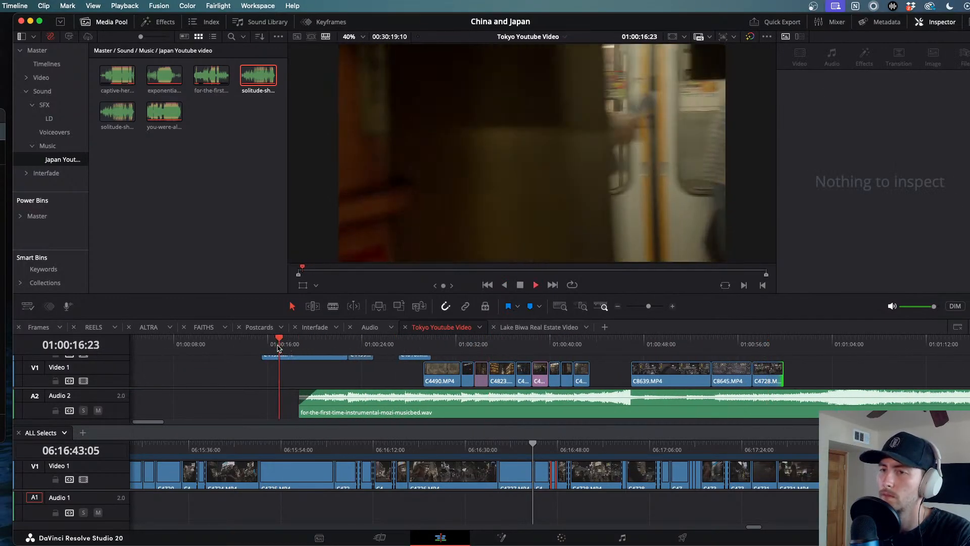
scroll(340, 387, "down", 2)
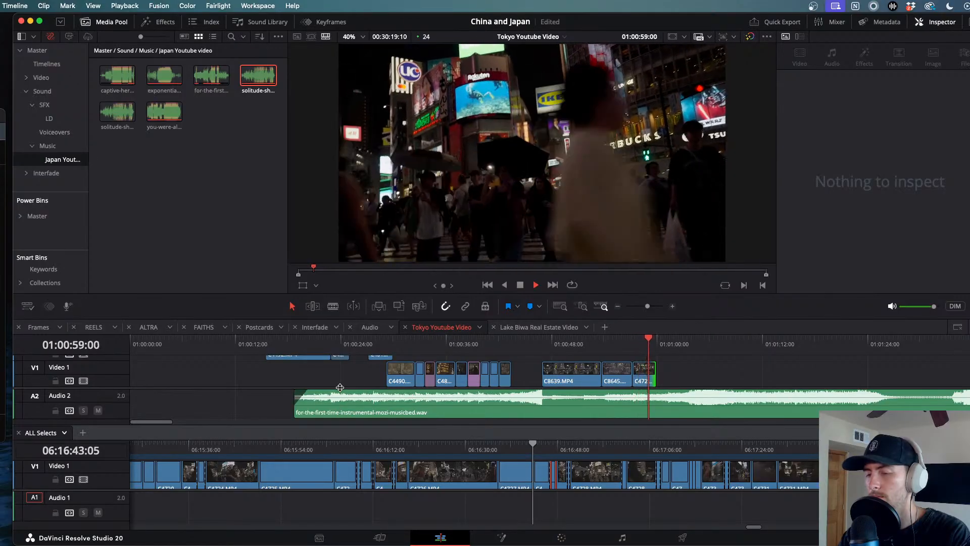
key("space")
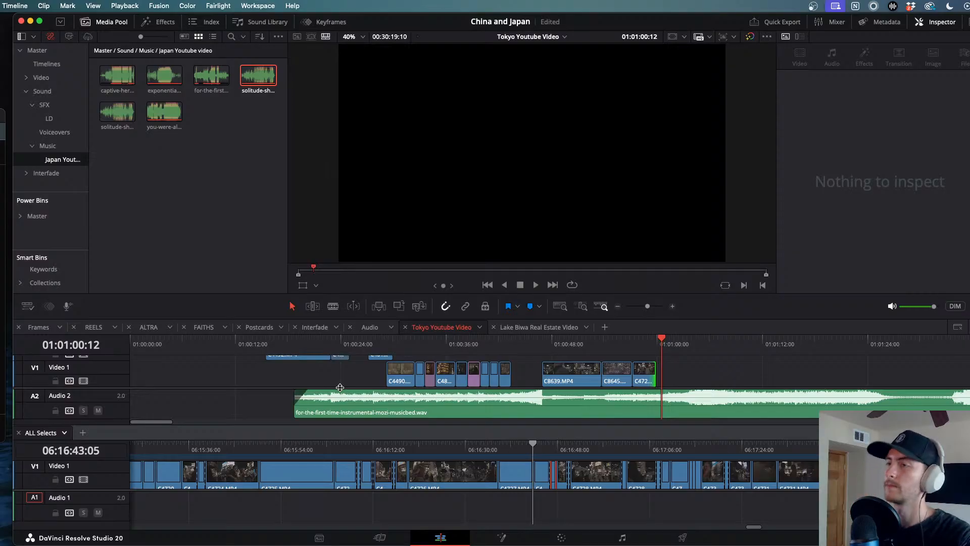
left_click_drag(620, 344, 601, 344)
key("space")
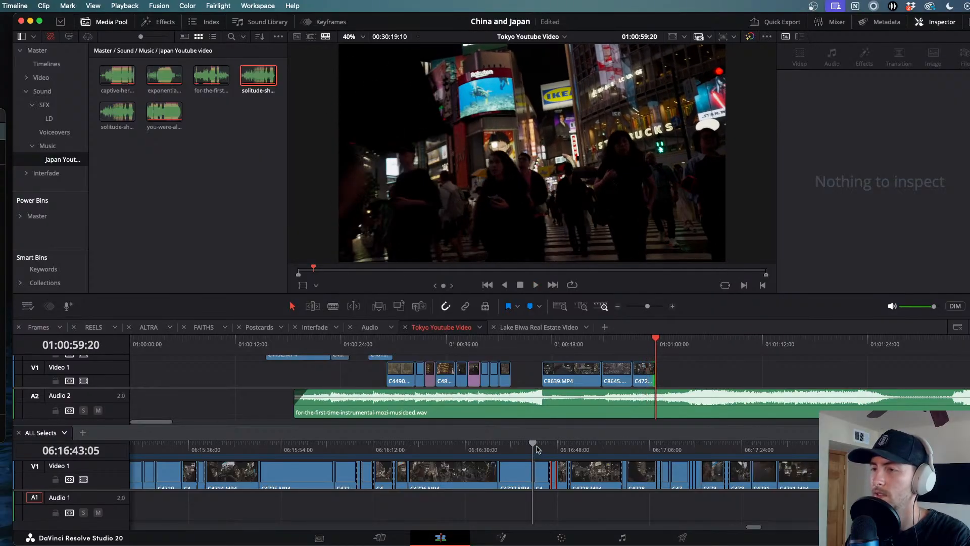
- Find the umbrella shot of C4728 at about 06:17:07:12 in All Selects and place it directly after the last Tokyo clip
left_click_drag(581, 452, 671, 465)
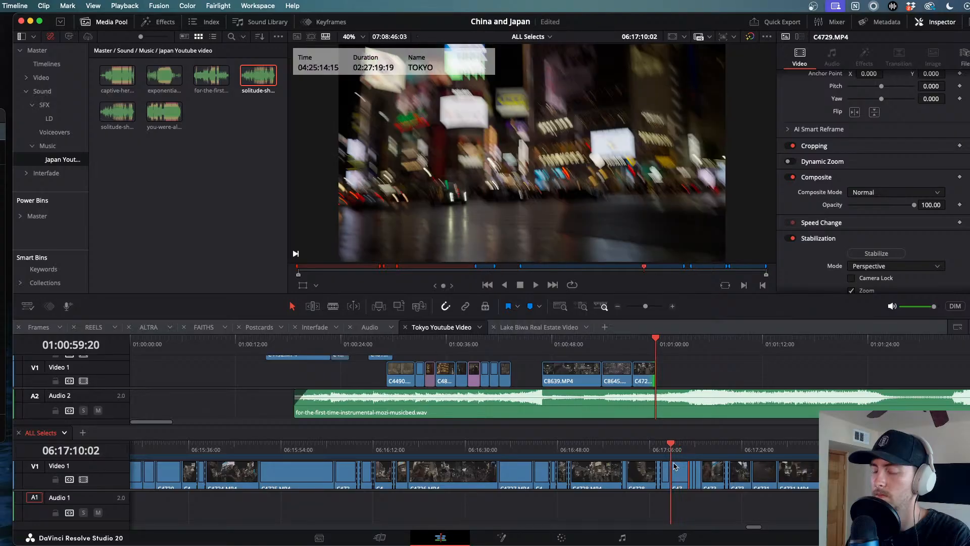
key("space")
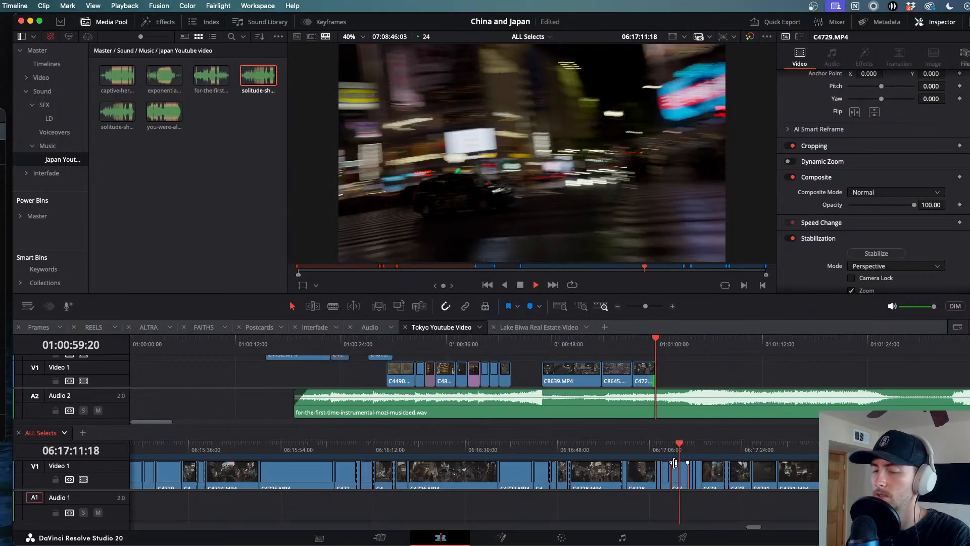
left_click_drag(679, 449, 381, 449)
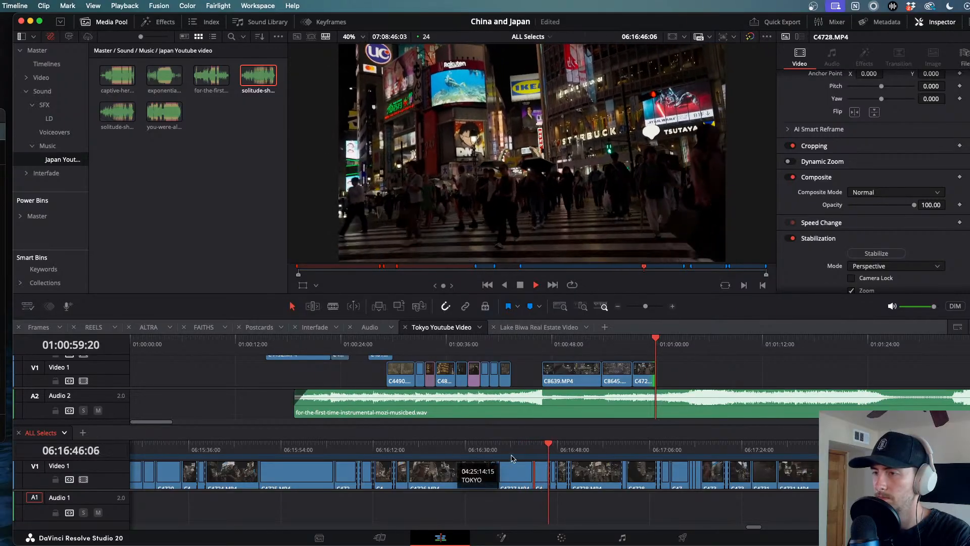
left_click_drag(558, 451, 655, 457)
key("space")
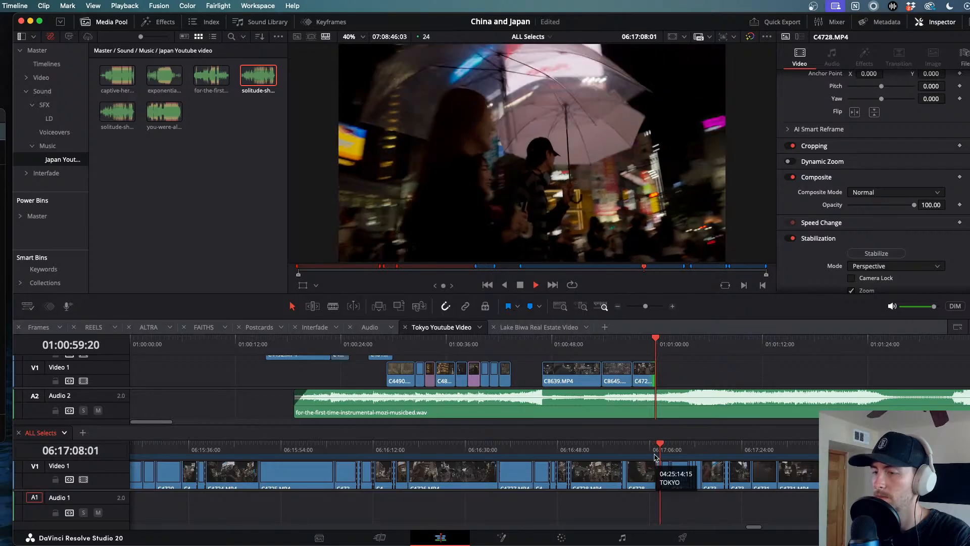
key("space")
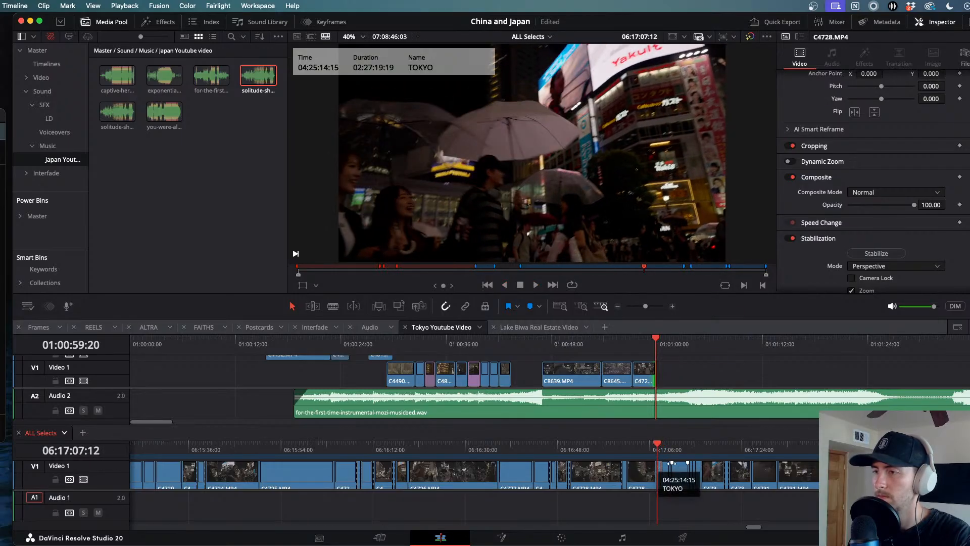
left_click(644, 373)
- Extend the end of the C4728 umbrella shot to about 01:01:01:05 and play it with the music
left_click(644, 338)
key("space")
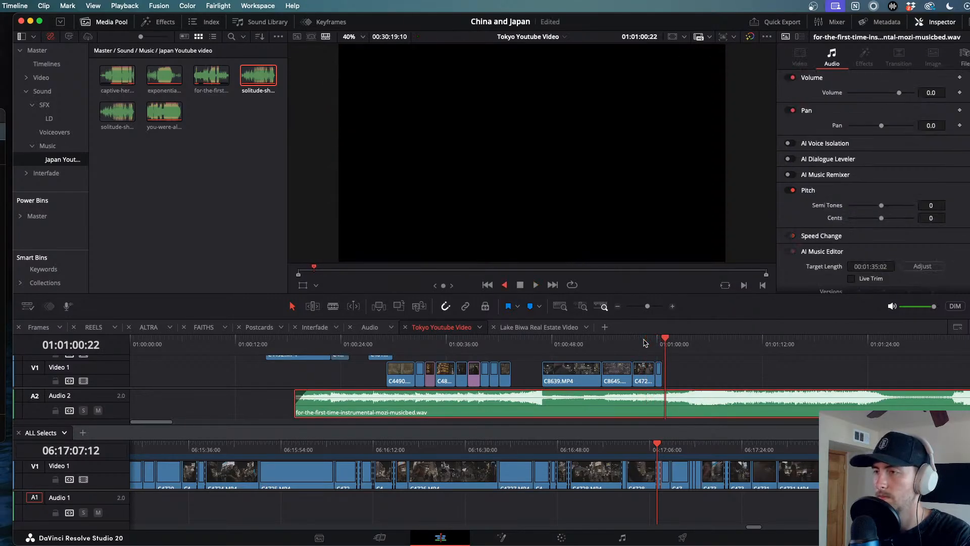
key("j")
key("super+equal")
left_click_drag(586, 375, 628, 377)
key("space")
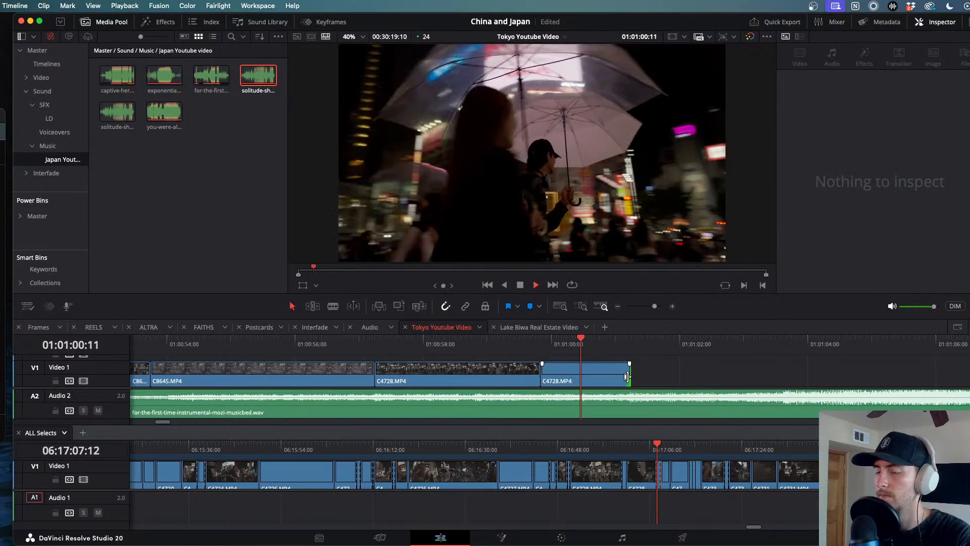
- Replay the cut between the C4728 crossing and umbrella shots with the music, and return to the umbrella shot at 01:01:00:09
key("space")
key("j")
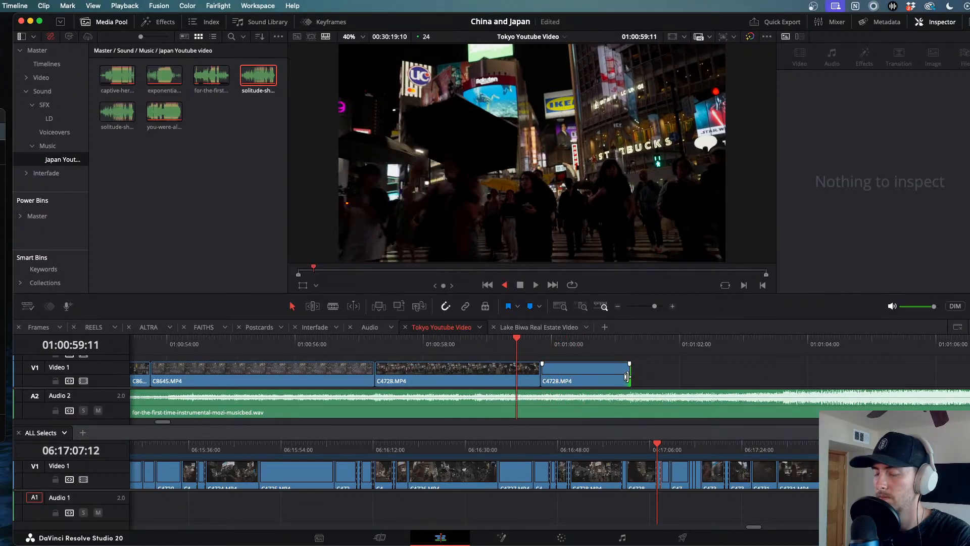
key("space")
key("space")
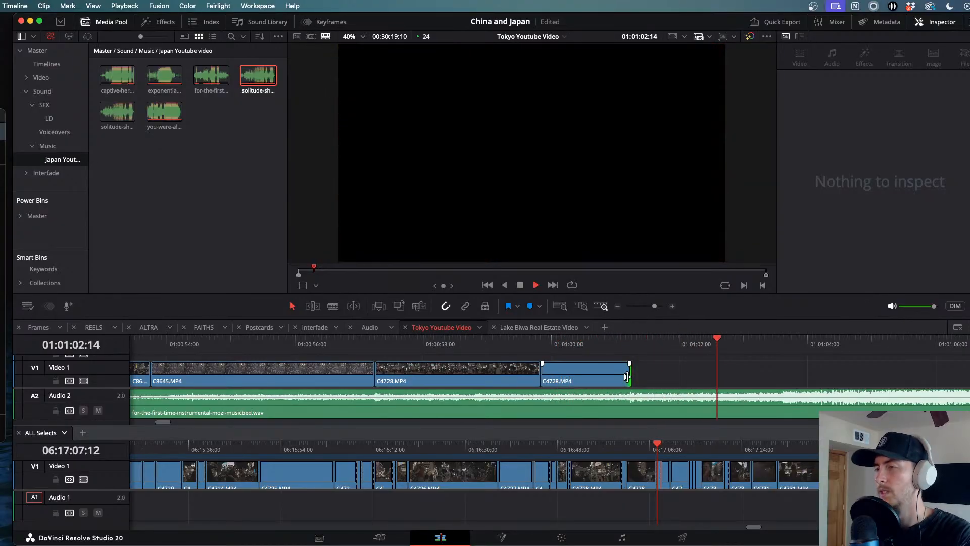
left_click_drag(745, 338, 575, 327)
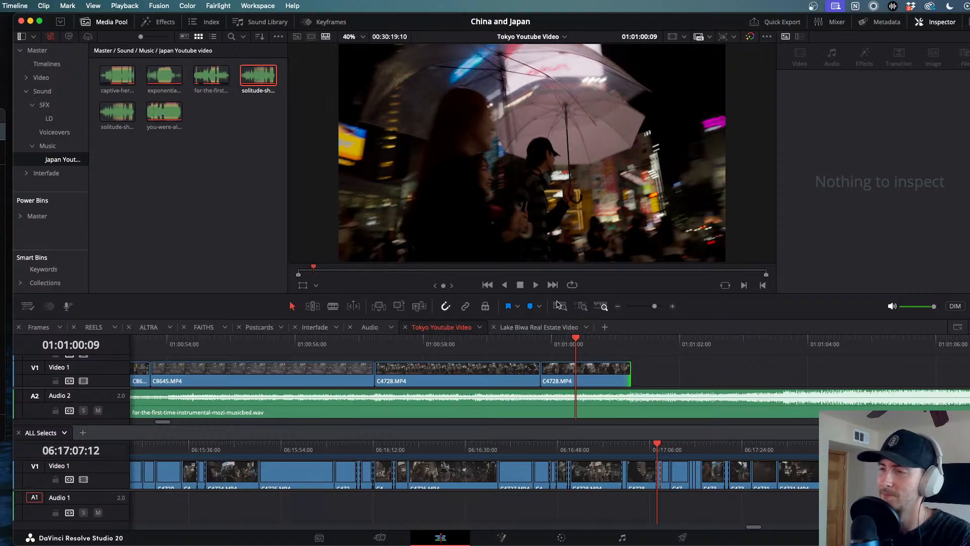
- Play the Tokyo sequence from about 01:00:18:16 past the end of the umbrella shot, to about 01:01:03:11
scroll(581, 389, "right", 1)
scroll(582, 388, "down", 10)
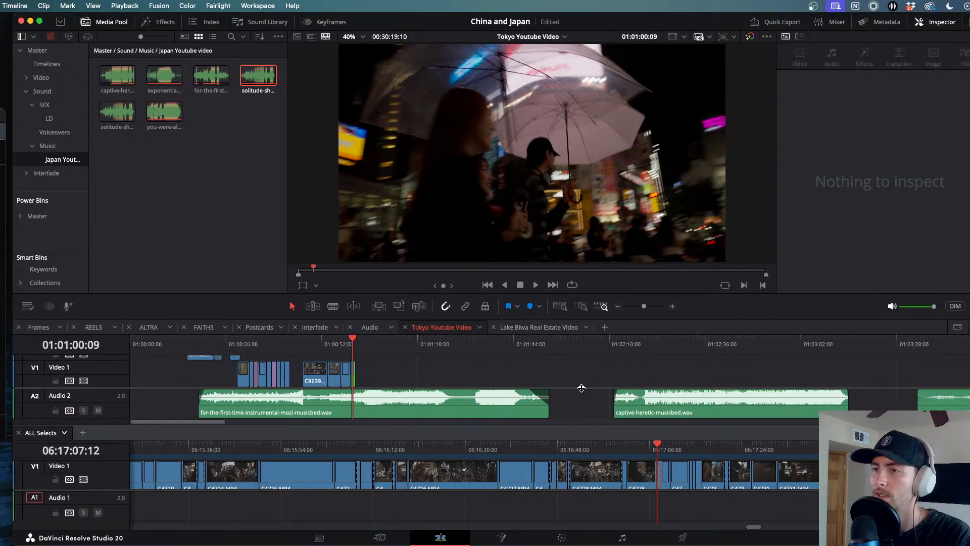
scroll(582, 388, "up", 2)
scroll(582, 388, "up", 1)
left_click_drag(399, 340, 210, 337)
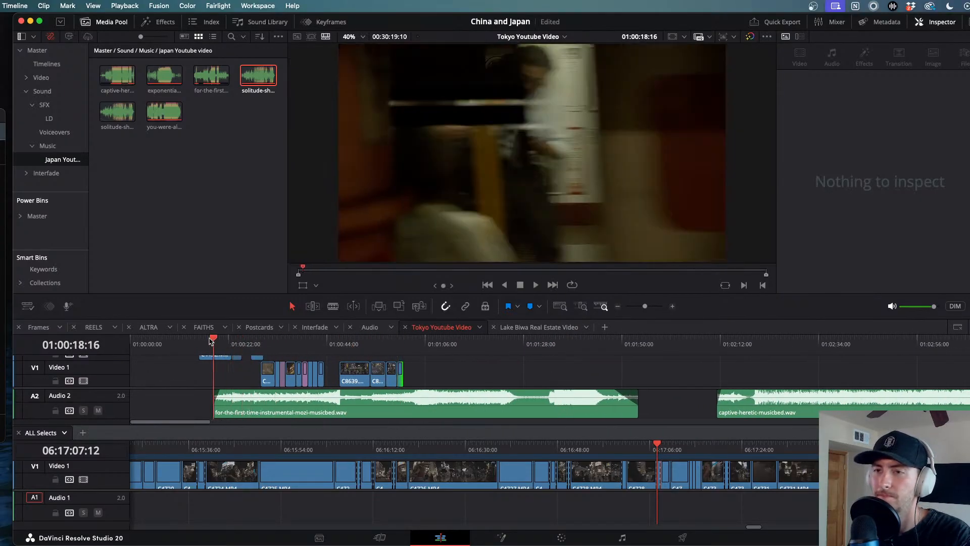
key("space")
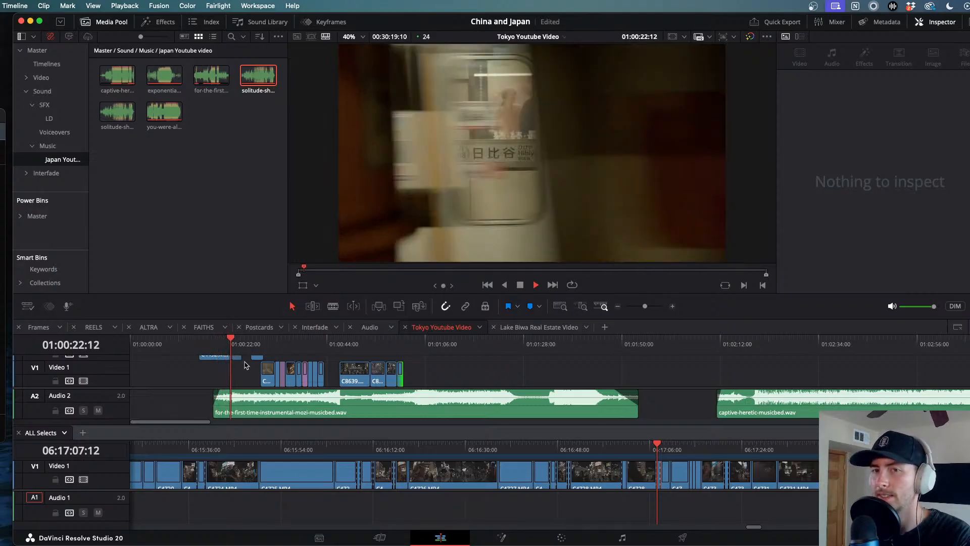
scroll(359, 387, "up", 2)
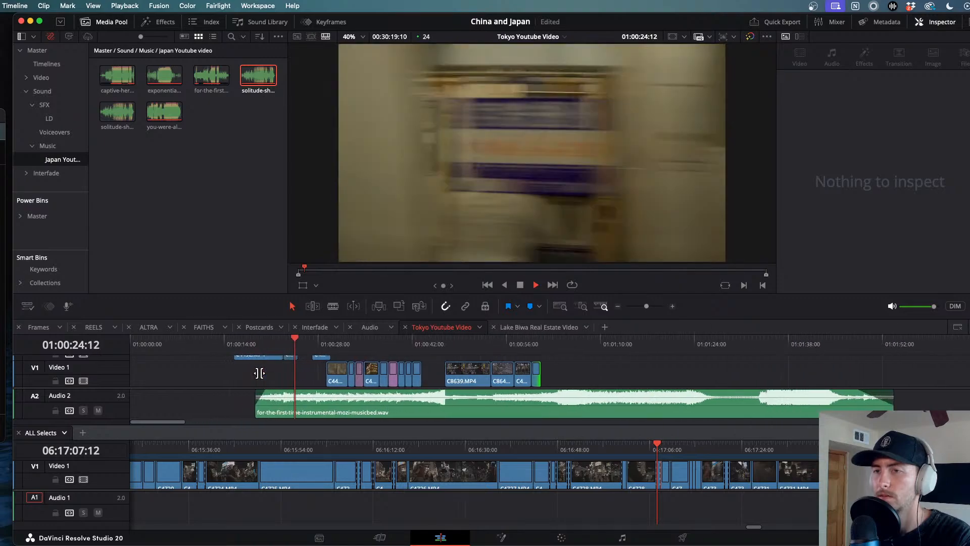
scroll(359, 387, "up", 1)
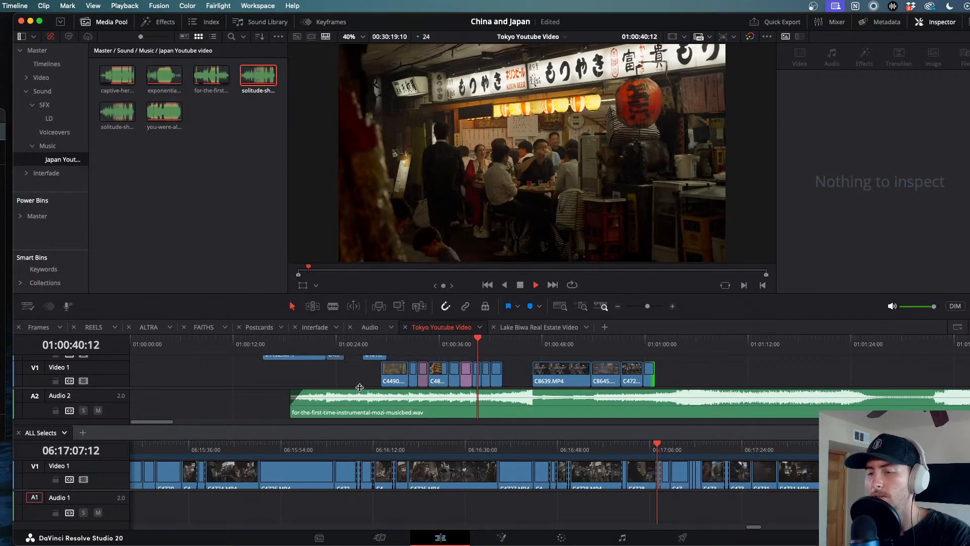
key("space")
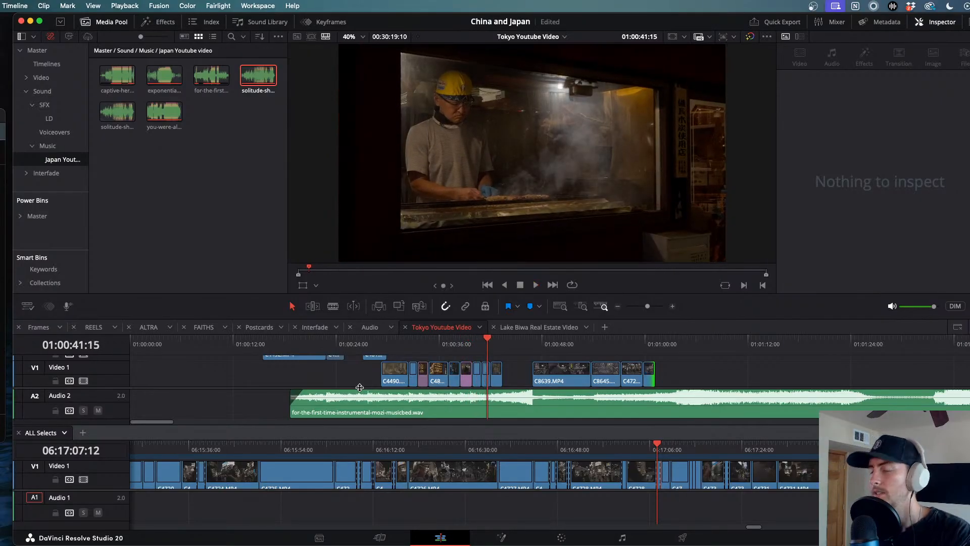
key("space")
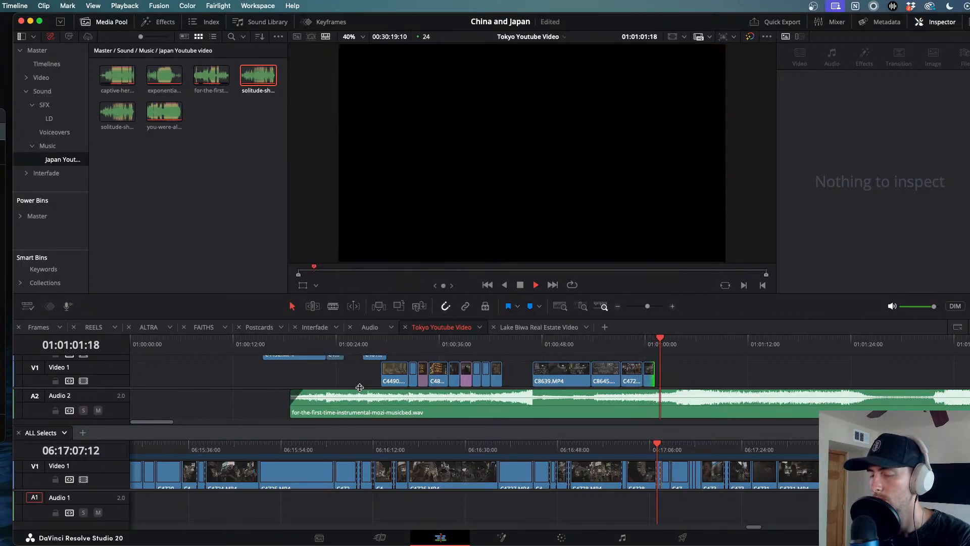
key("space")
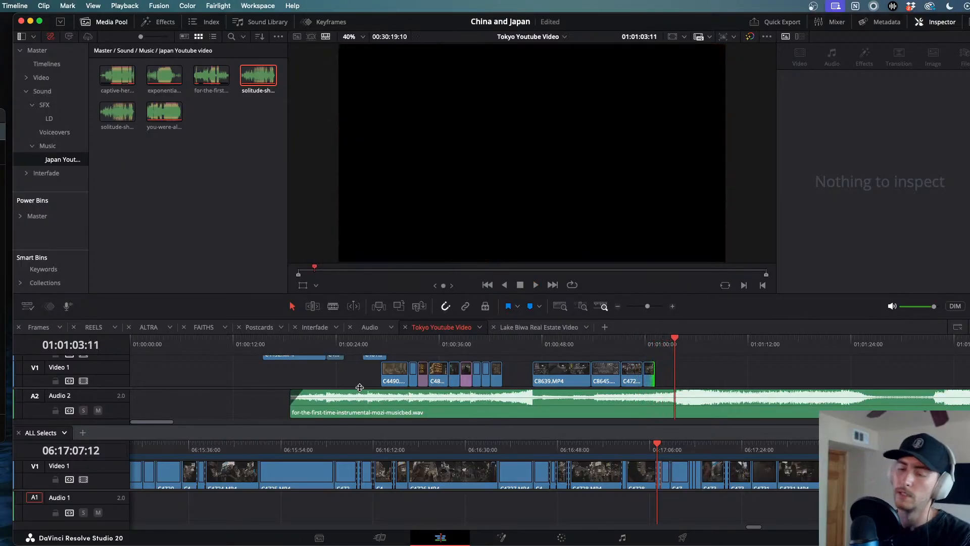
- Save the project, minimise the editor window and switch to the YouTube page in the Chrome browser
key("super+s")
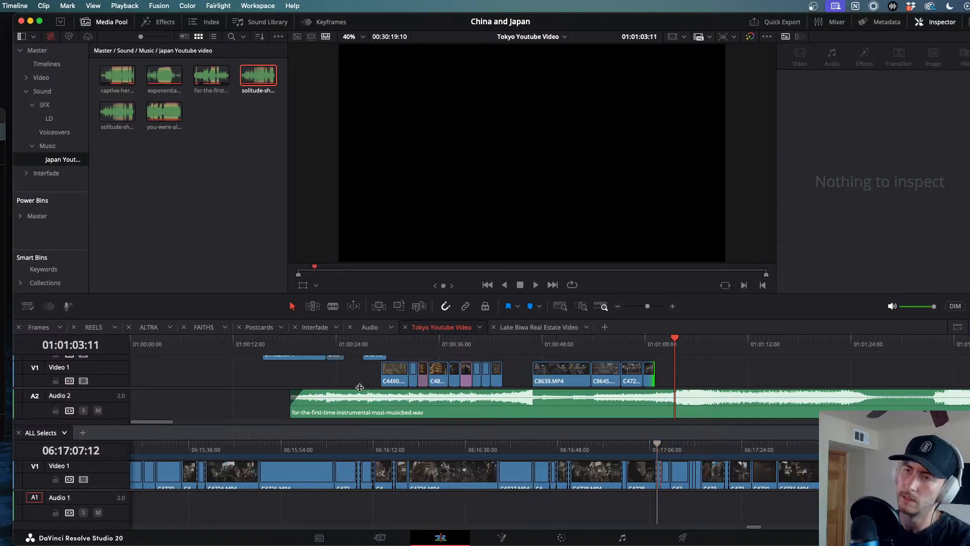
left_click(29, 22)
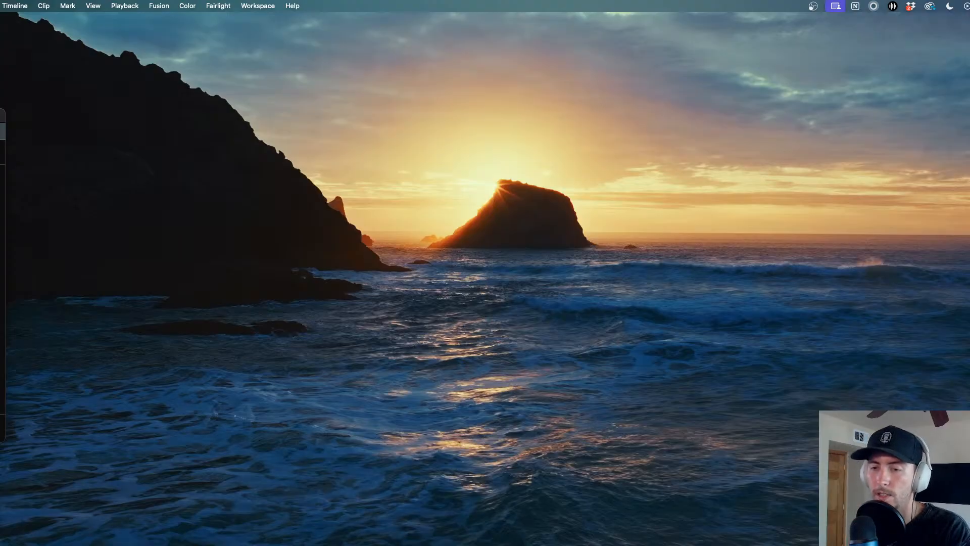
key("super+Tab")
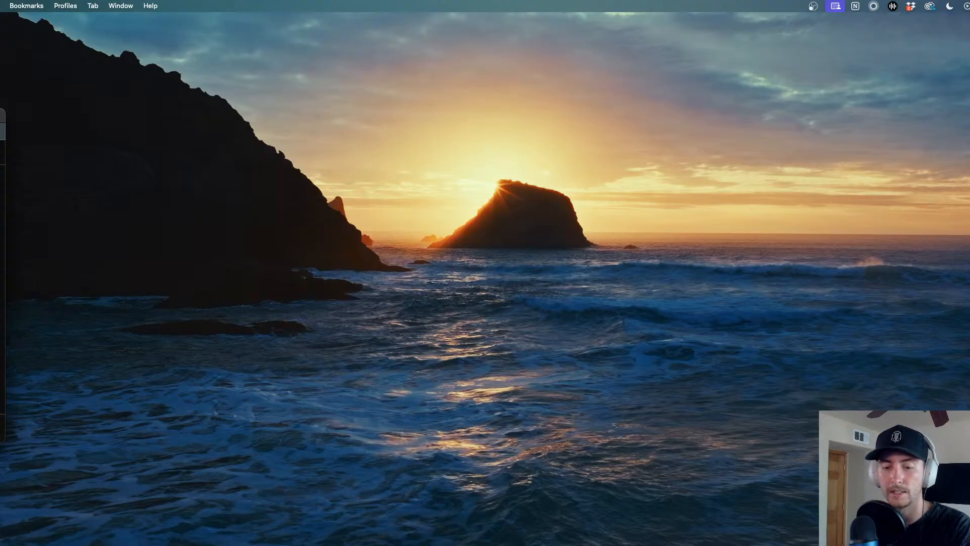
key("super+Tab")
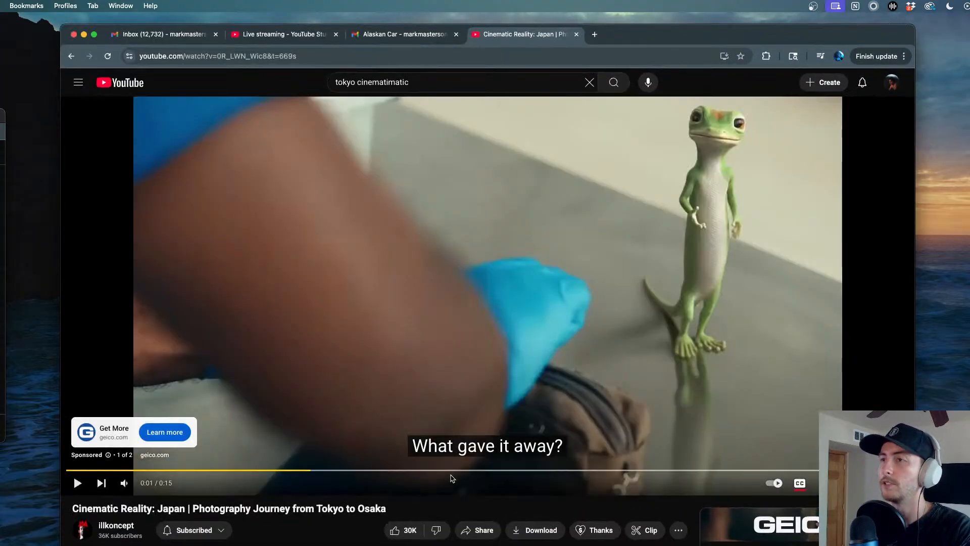
- Open the channel's content in YouTube Studio and open the video "PRESSURE | My Year 2024 x Kolder Creative" on YouTube
left_click(892, 83)
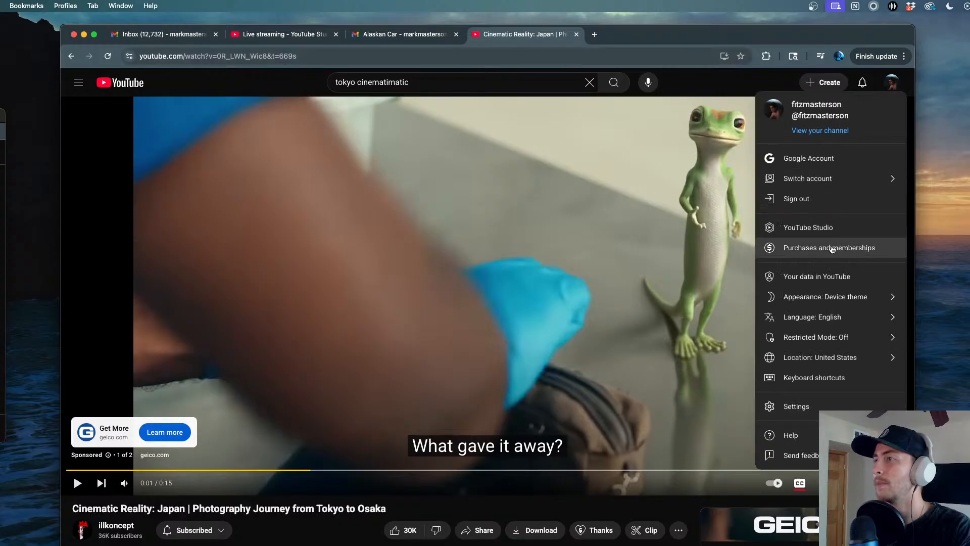
left_click(808, 226)
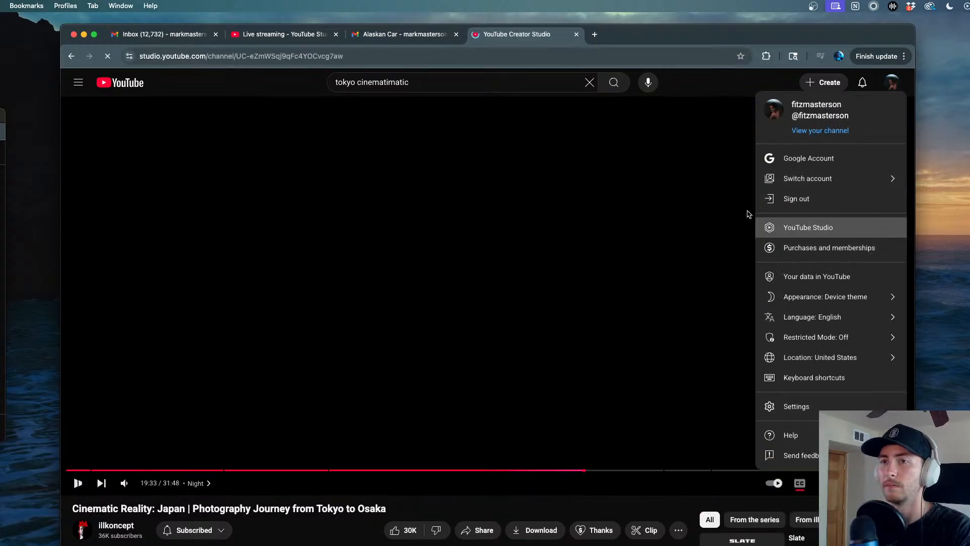
left_click(127, 246)
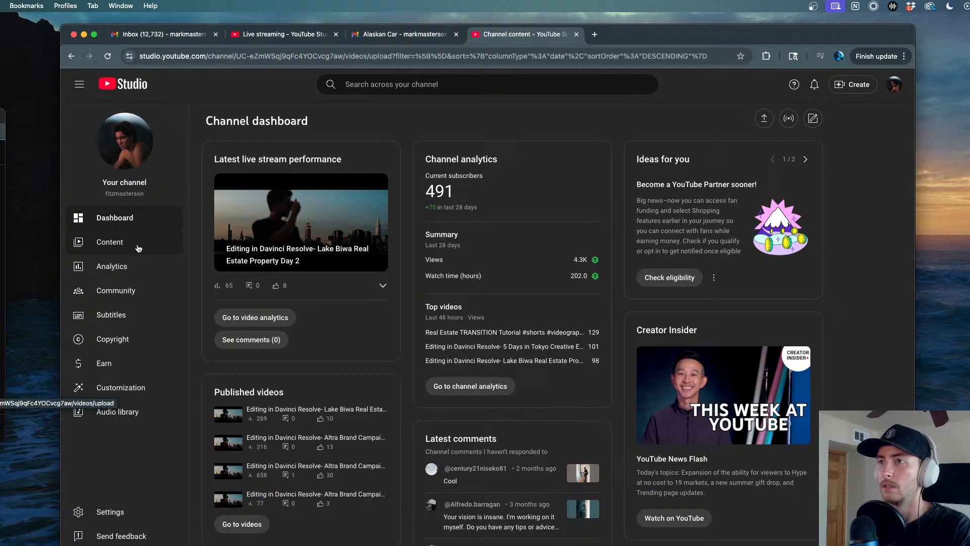
left_click(373, 238)
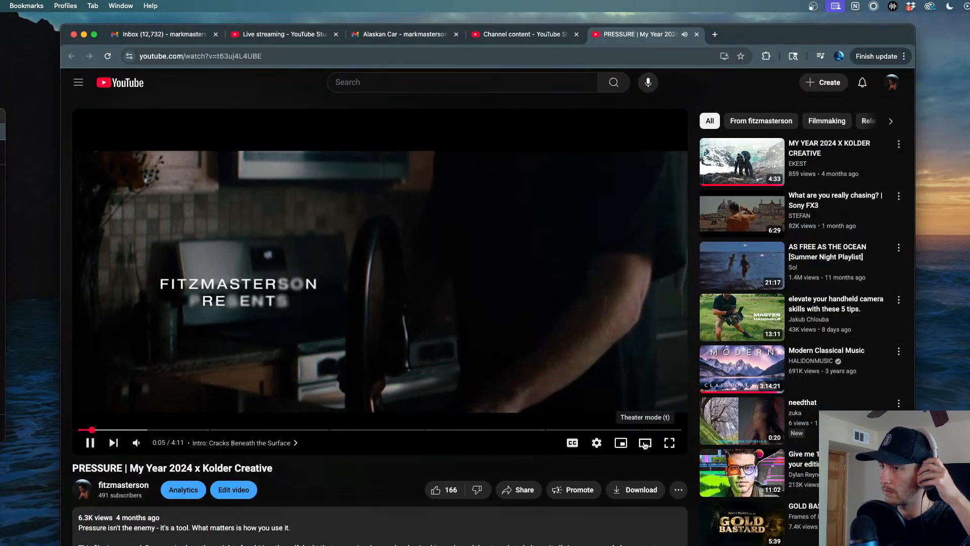
- Watch the PRESSURE video in theater mode with the browser window widened and moved to fill the screen
left_click(652, 442)
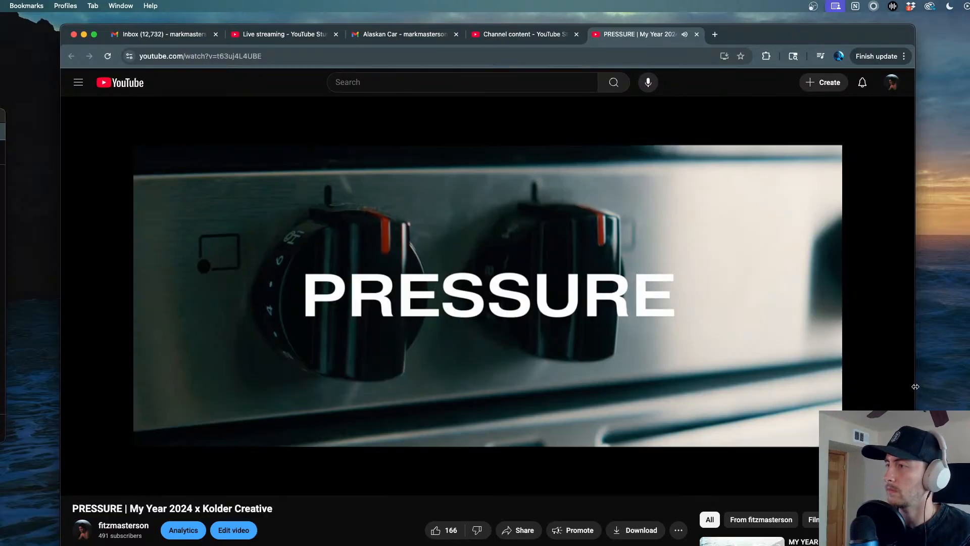
left_click_drag(915, 387, 968, 387)
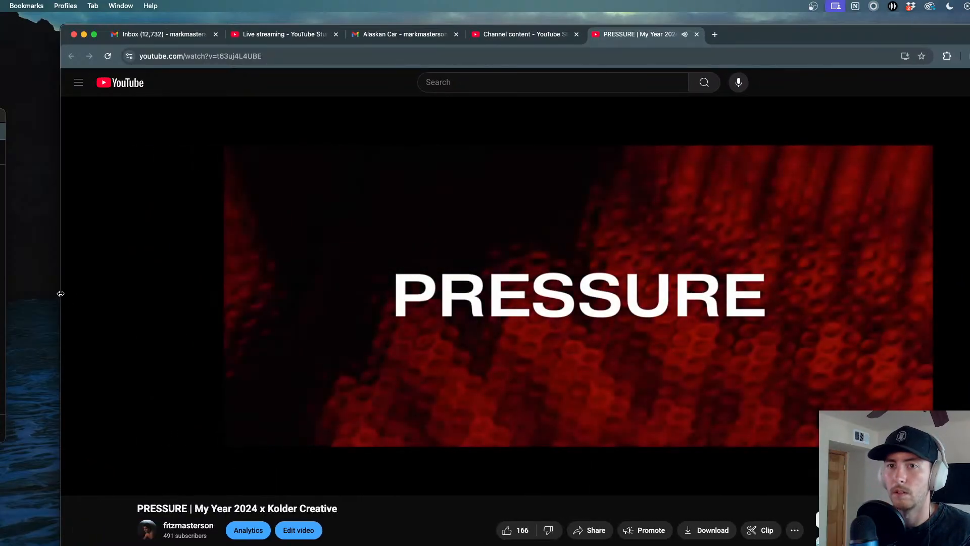
left_click_drag(61, 293, 50, 294)
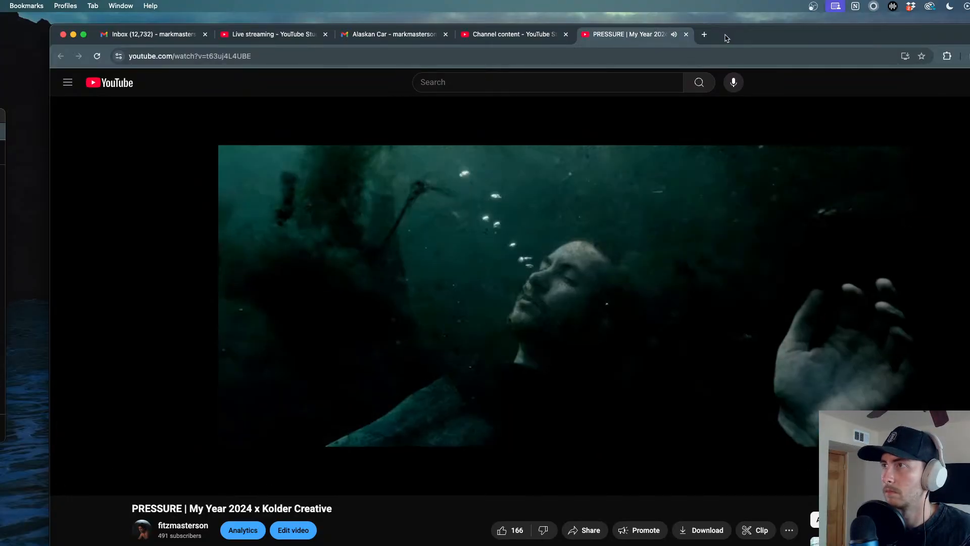
left_click_drag(726, 39, 671, 39)
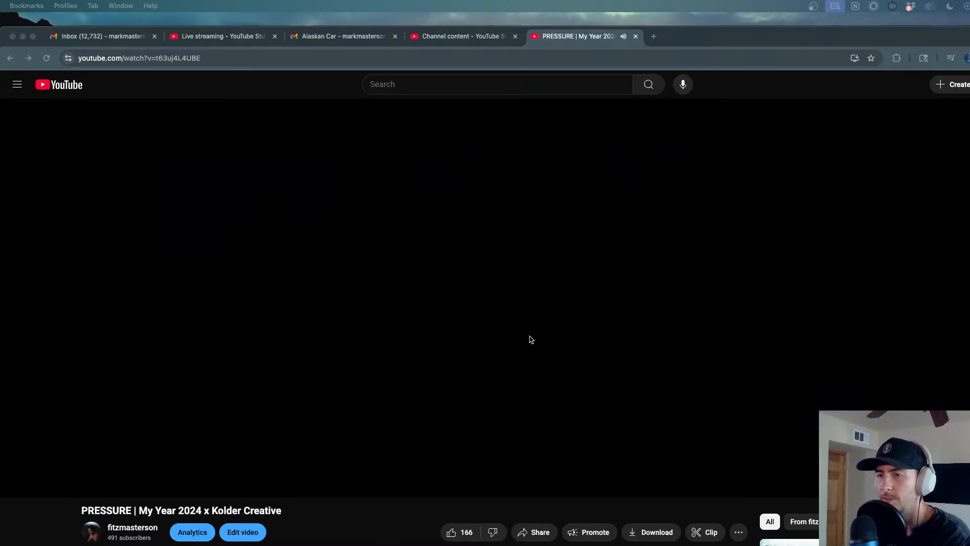
- Look over the PRESSURE video's description and comments, and replay part of its Breath Hold chapter, pausing at 2:04
scroll(332, 485, "down", 3)
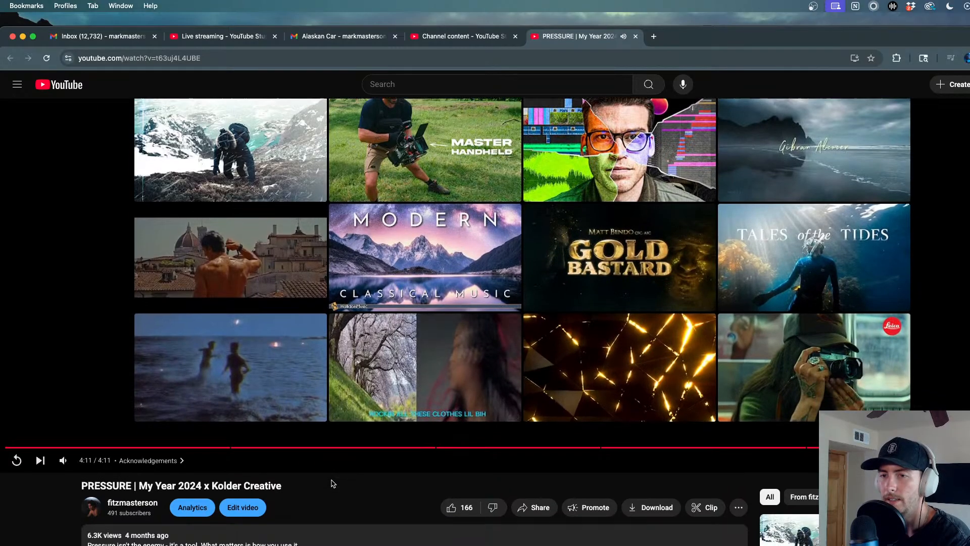
scroll(312, 451, "down", 5)
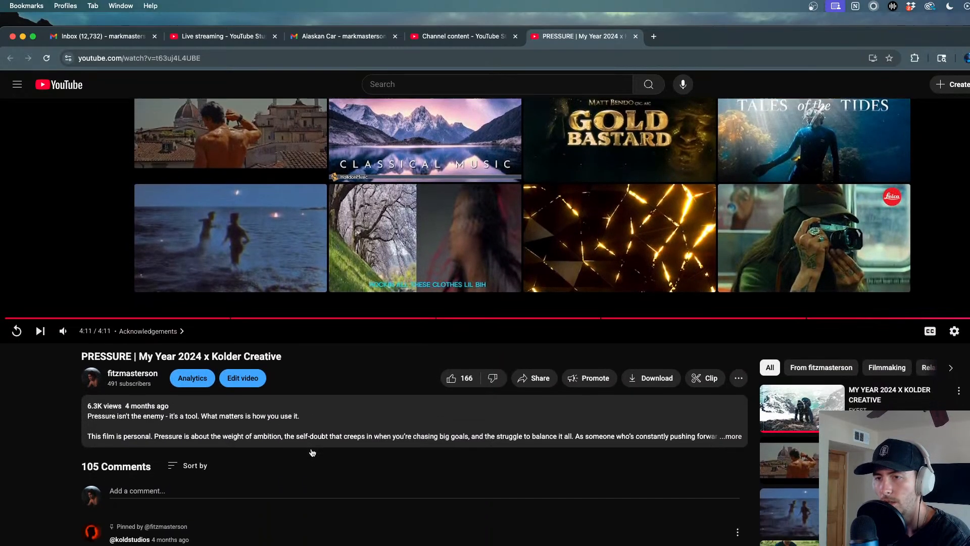
scroll(312, 451, "up", 4)
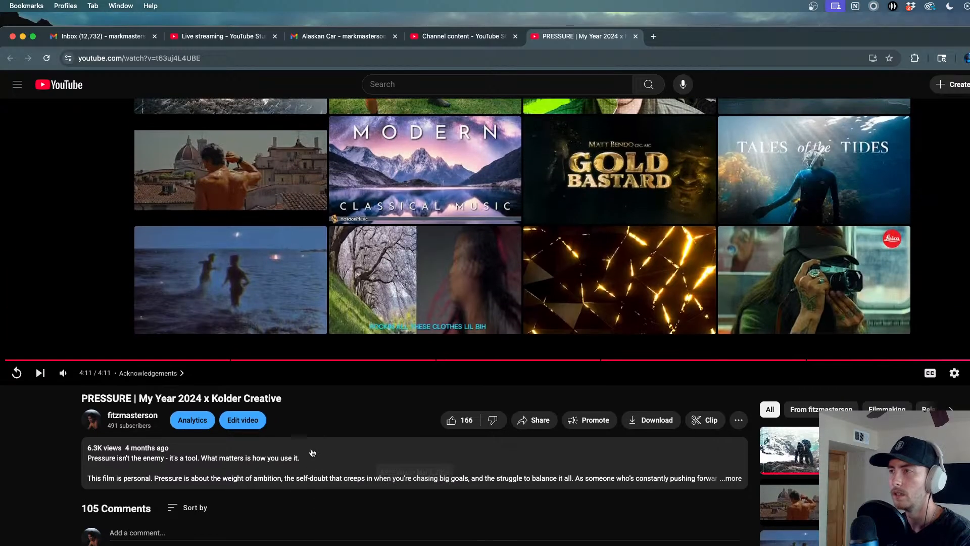
scroll(312, 452, "up", 3)
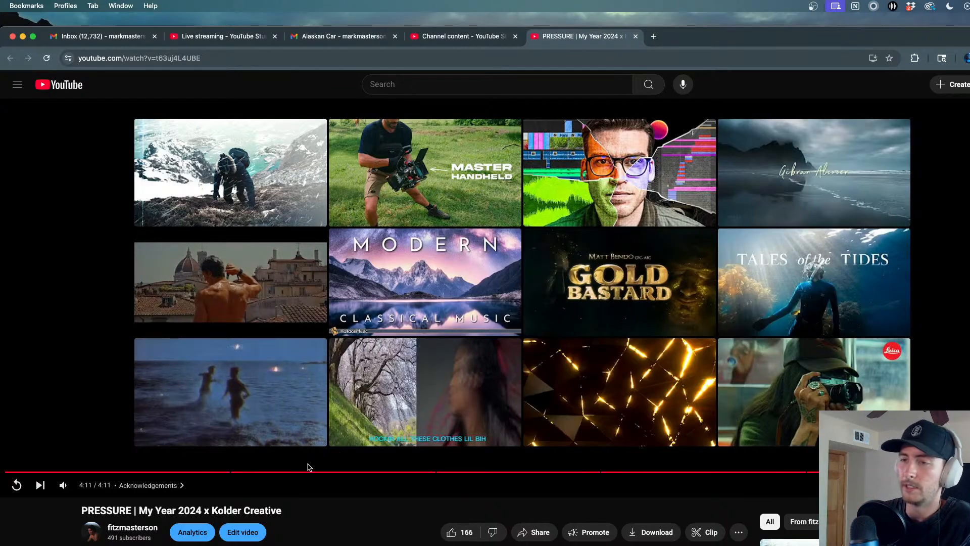
left_click_drag(304, 472, 482, 472)
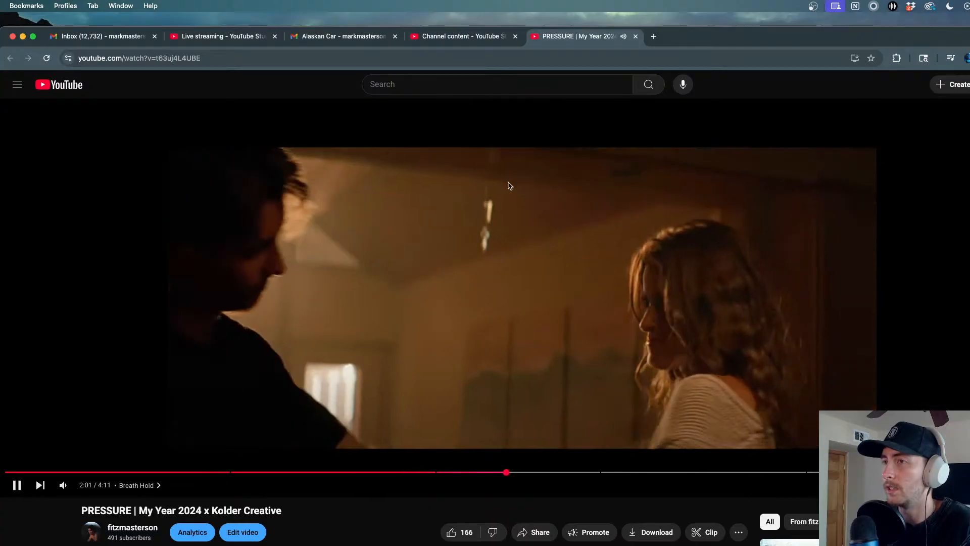
left_click(647, 273)
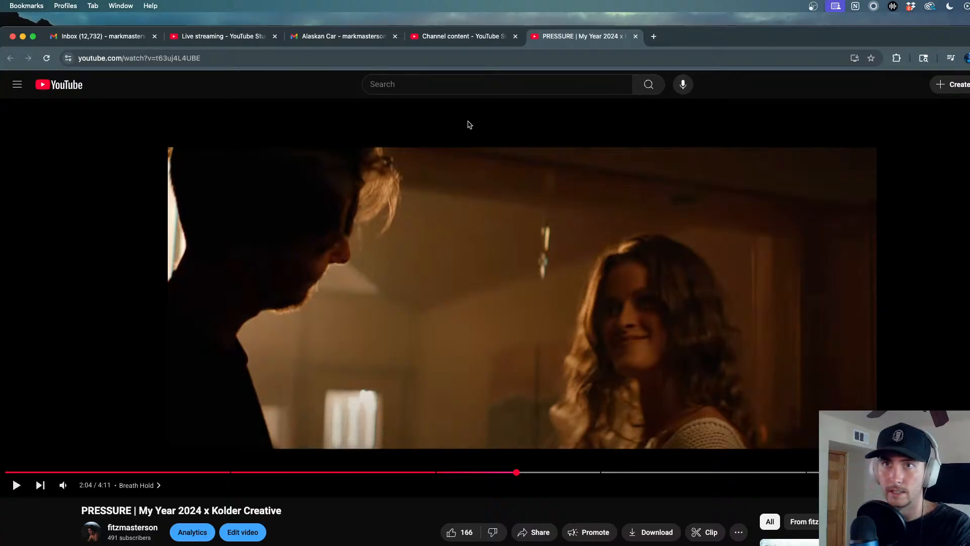
- Minimise the browser, open the "THANKS FOR WATCHING" outro video in full screen and play it
left_click(23, 36)
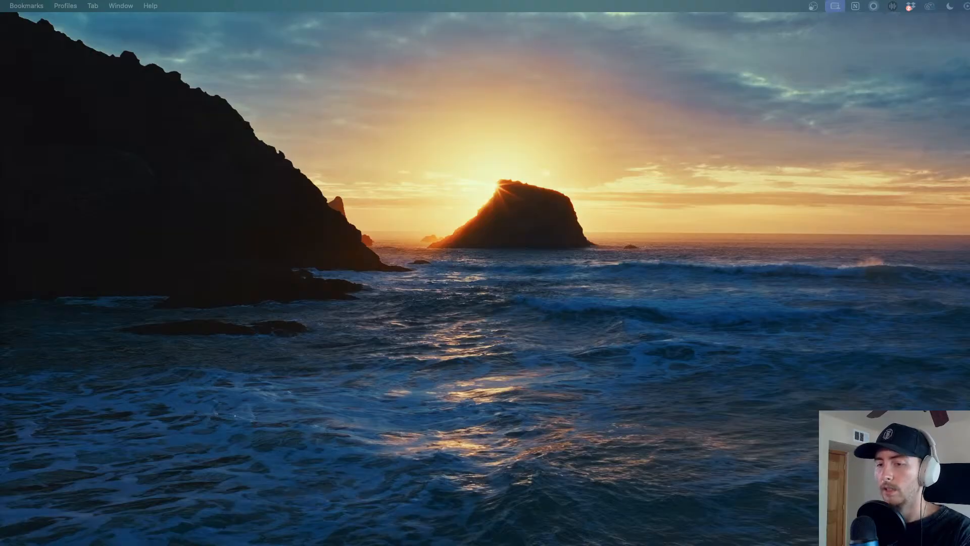
left_click_drag(409, 545, 284, 83)
left_click(81, 82)
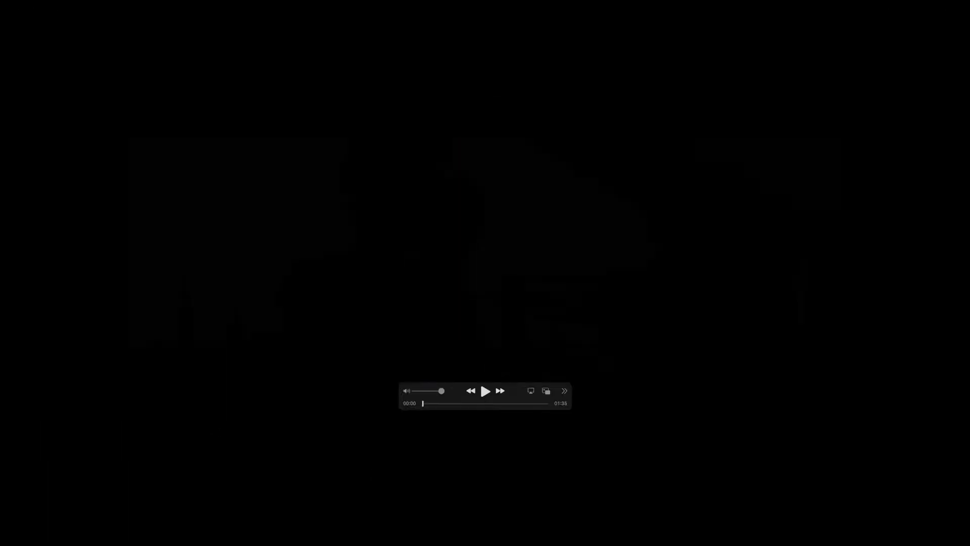
left_click(486, 390)
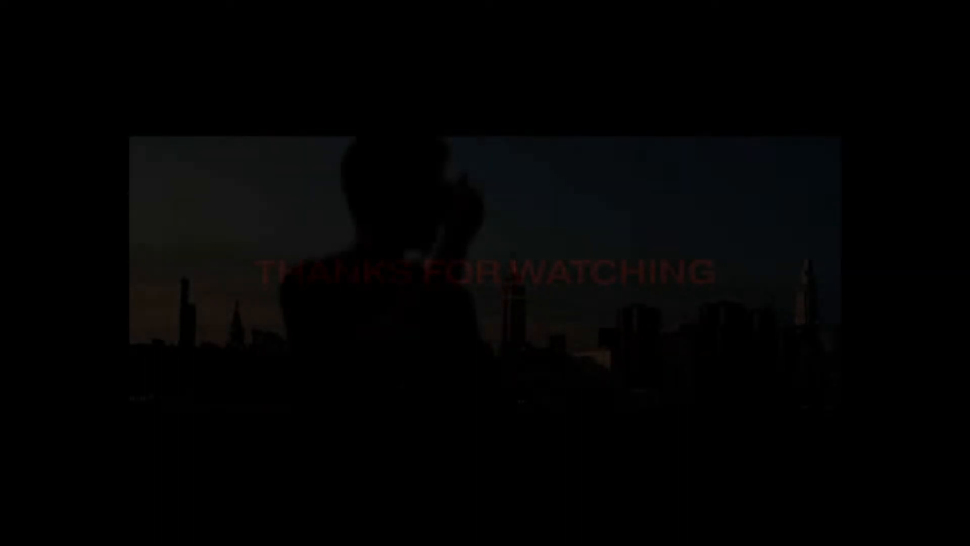